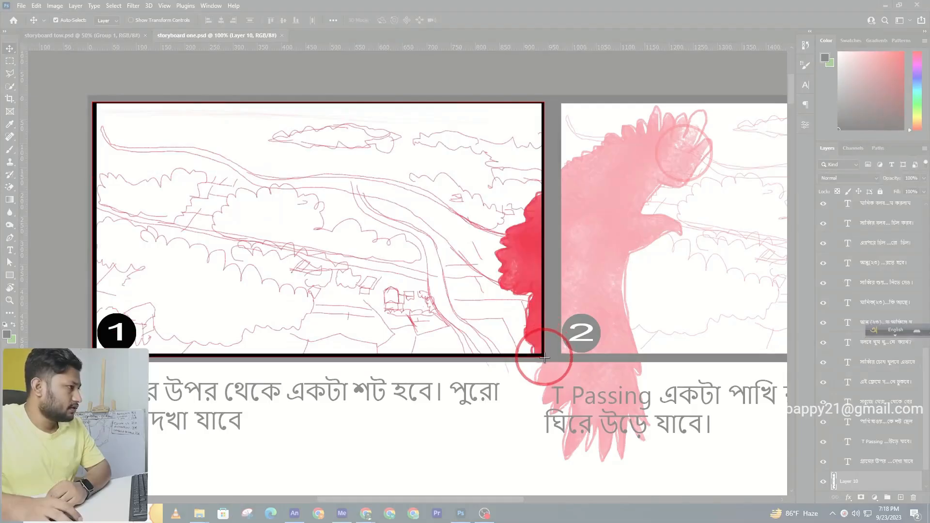
Step: Create a 3842 × 2160 px document at 100 ppi with a white background and paste the captured storyboard panel 1 into it
{"action": "left_click", "coordinate": [613, 89]}
{"action": "left_click", "coordinate": [82, 35]}
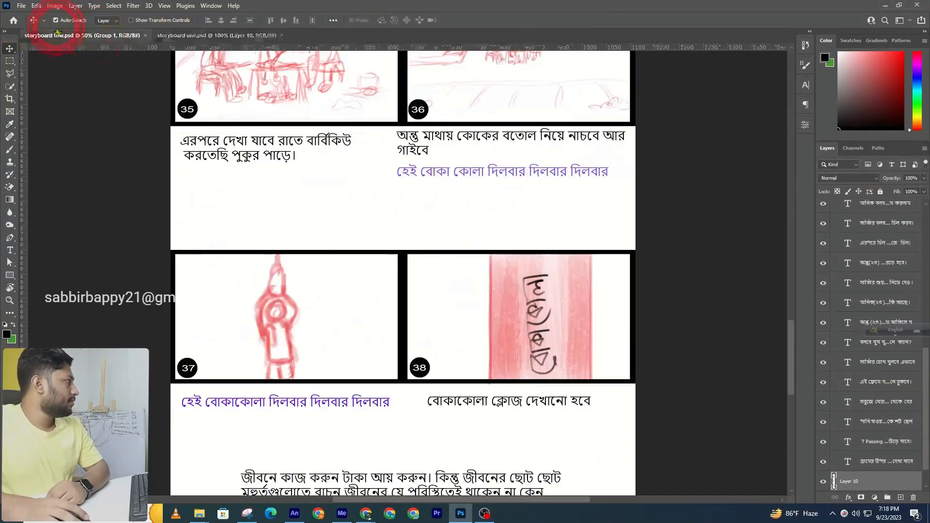
{"action": "left_click", "coordinate": [21, 6]}
{"action": "left_click", "coordinate": [37, 17]}
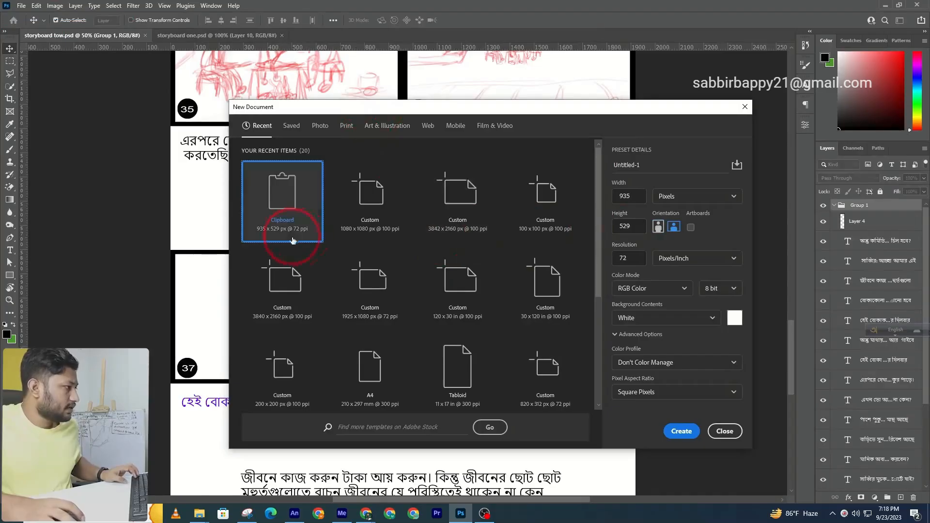
{"action": "left_click", "coordinate": [459, 231]}
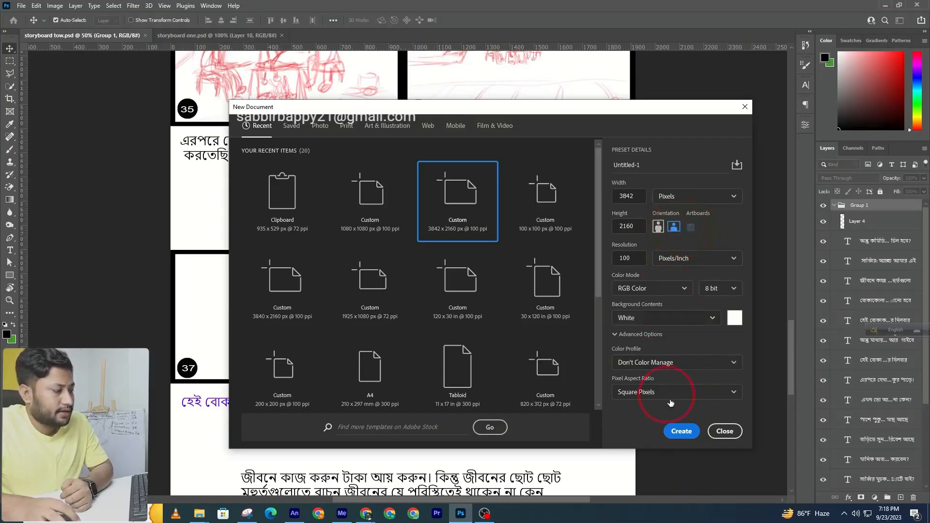
{"action": "left_click", "coordinate": [679, 431]}
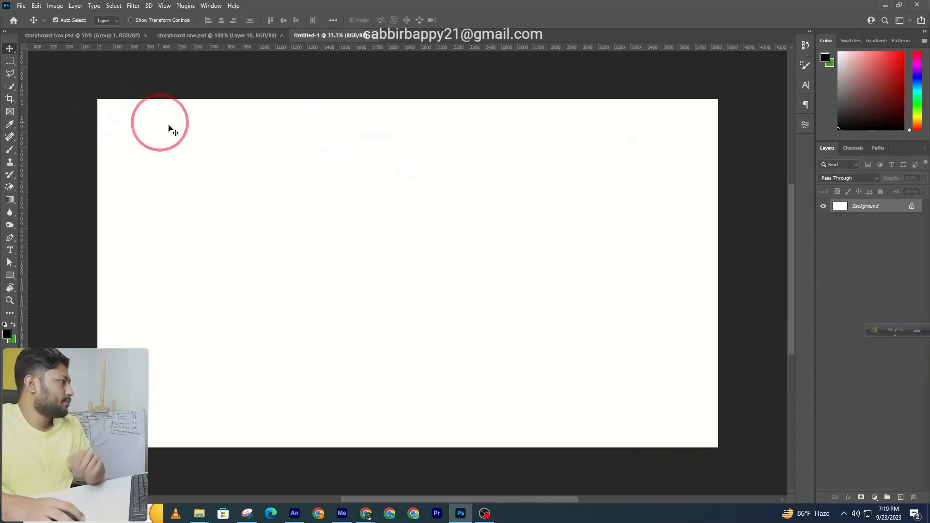
{"action": "key", "text": "ctrl+v"}
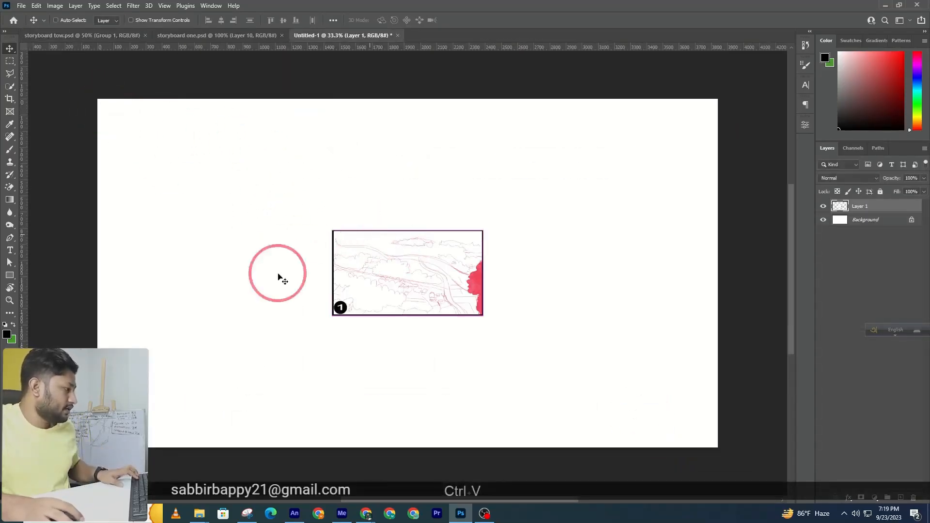
Step: Switch to File Explorer and open folder 11 inside the lesson 12 background design folder of the Leason directory
{"action": "mouse_move", "coordinate": [200, 513]}
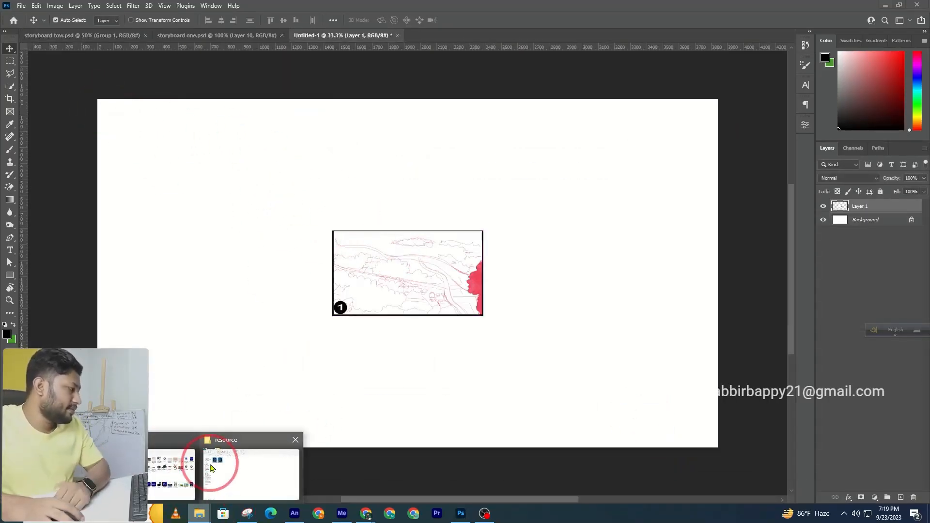
{"action": "left_click", "coordinate": [202, 438]}
{"action": "left_click", "coordinate": [244, 78]}
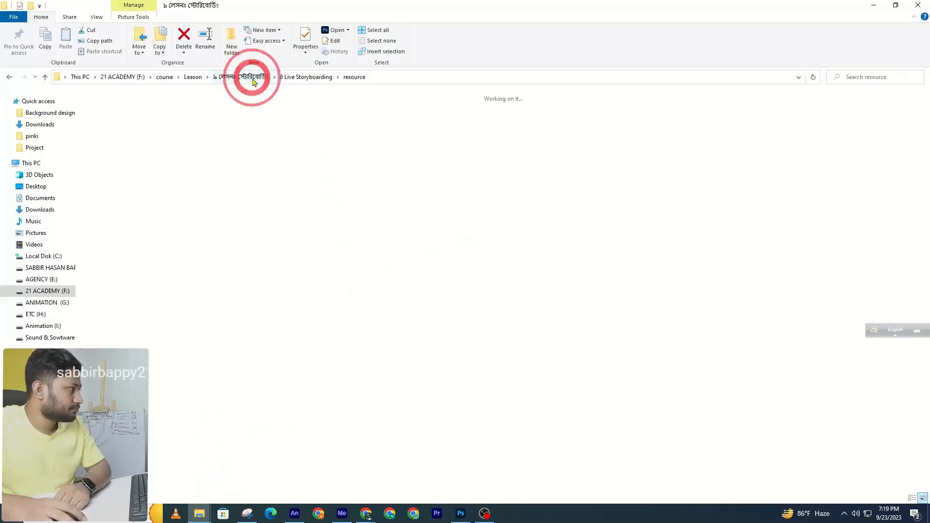
{"action": "left_click", "coordinate": [186, 78]}
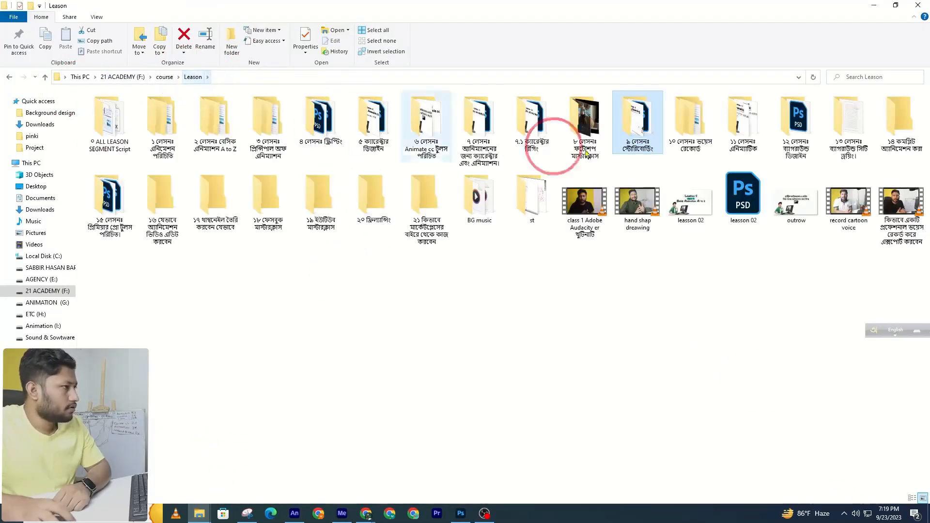
{"action": "double_click", "coordinate": [800, 126]}
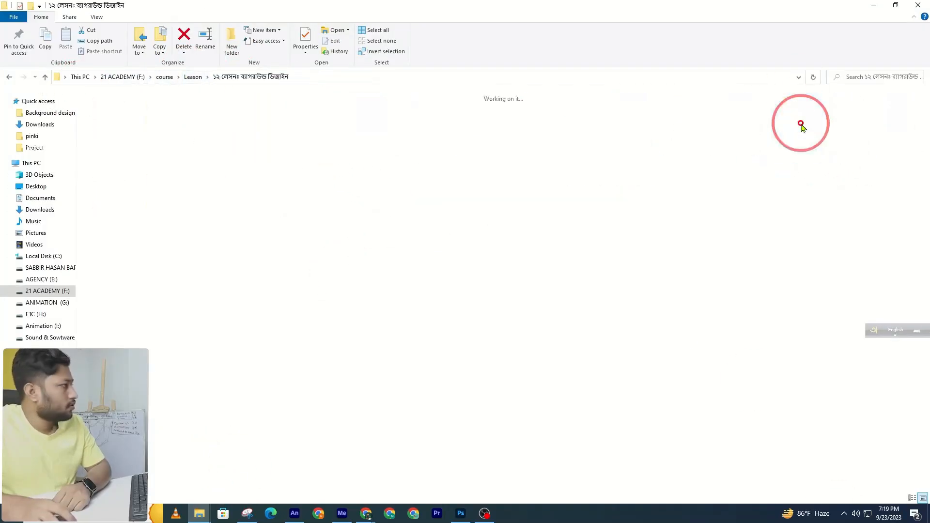
{"action": "double_click", "coordinate": [625, 112]}
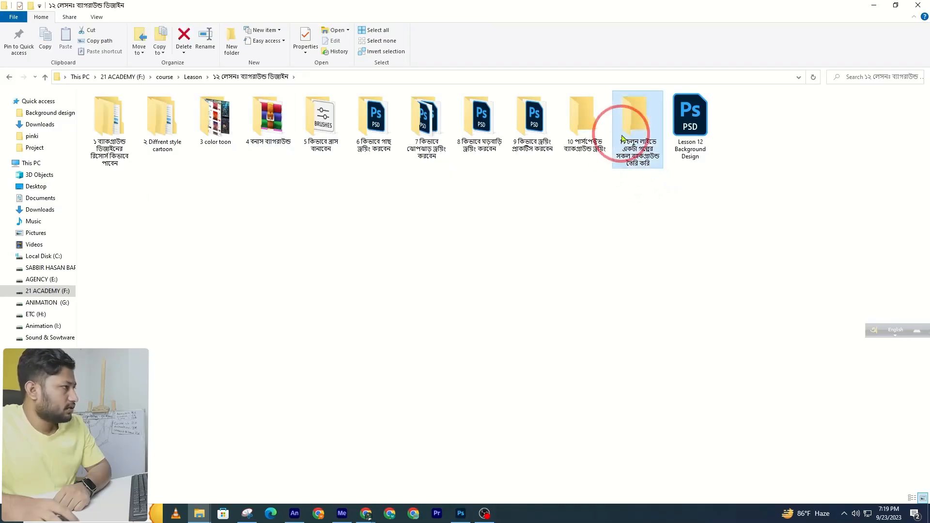
{"action": "right_click", "coordinate": [380, 208]}
{"action": "mouse_move", "coordinate": [465, 323]}
{"action": "left_click", "coordinate": [506, 334]}
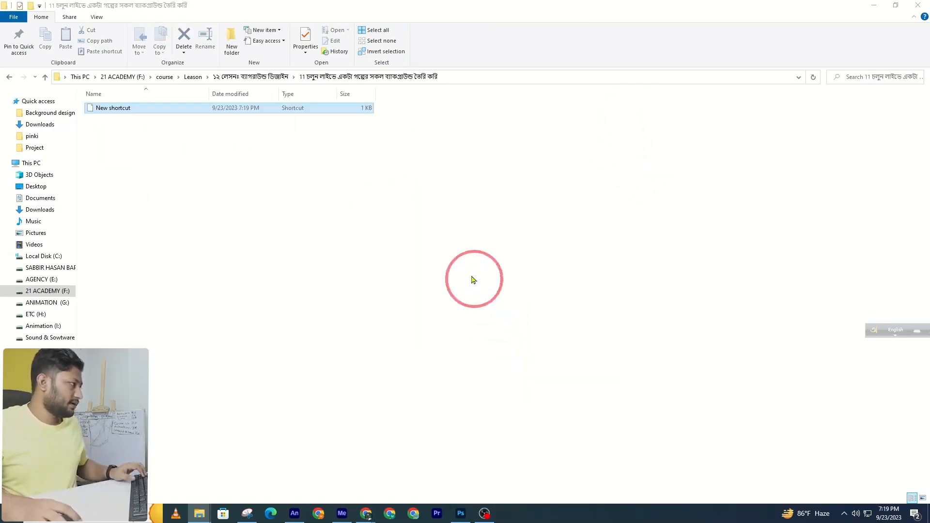
{"action": "left_click", "coordinate": [607, 154]}
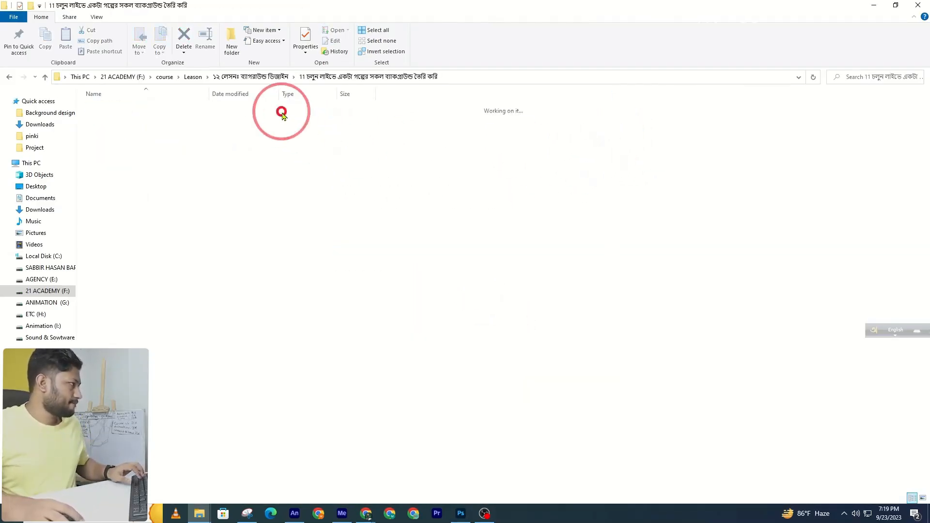
Step: Create a new folder named Background inside the lesson's folder 11
{"action": "right_click", "coordinate": [283, 113]}
{"action": "mouse_move", "coordinate": [339, 233]}
{"action": "left_click", "coordinate": [419, 230]}
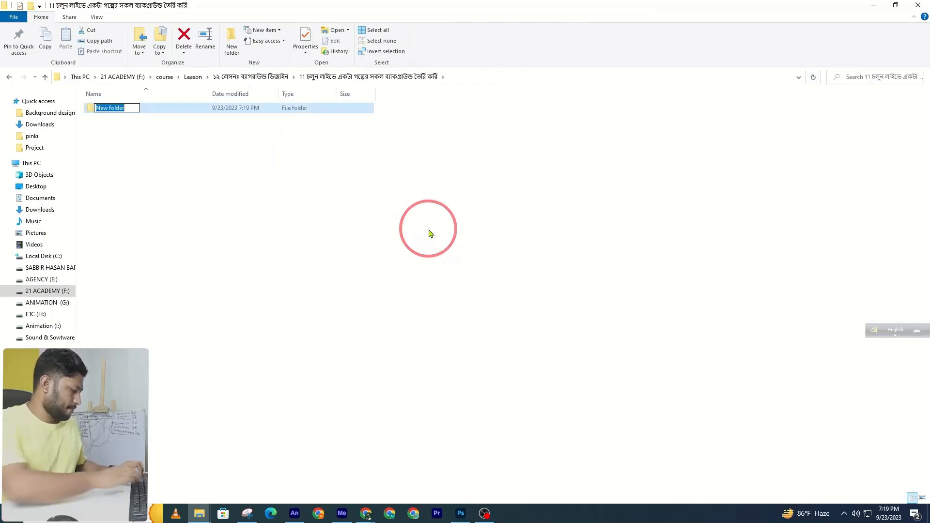
{"action": "type", "text": "Backgroun"}
{"action": "key", "text": "BackSpace"}
{"action": "type", "text": "und"}
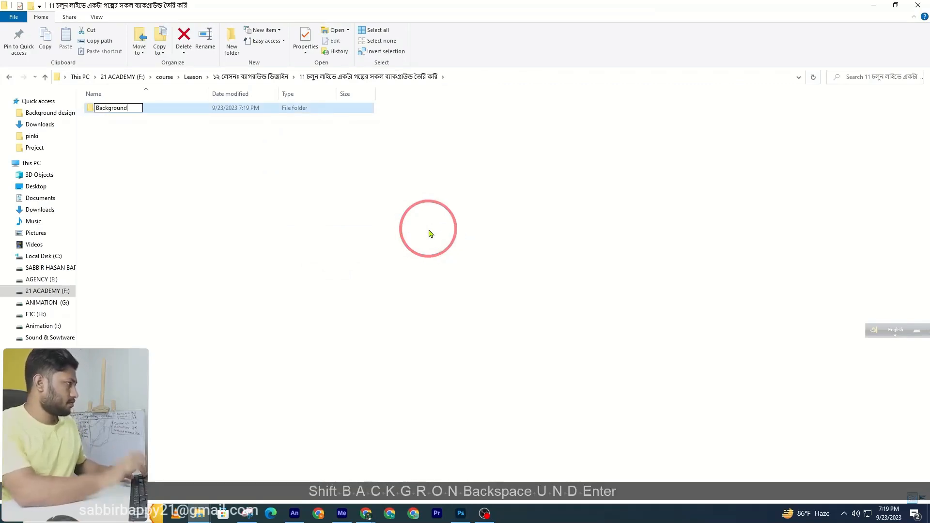
Step: Open the Background folder and copy its full path
{"action": "double_click", "coordinate": [295, 110]}
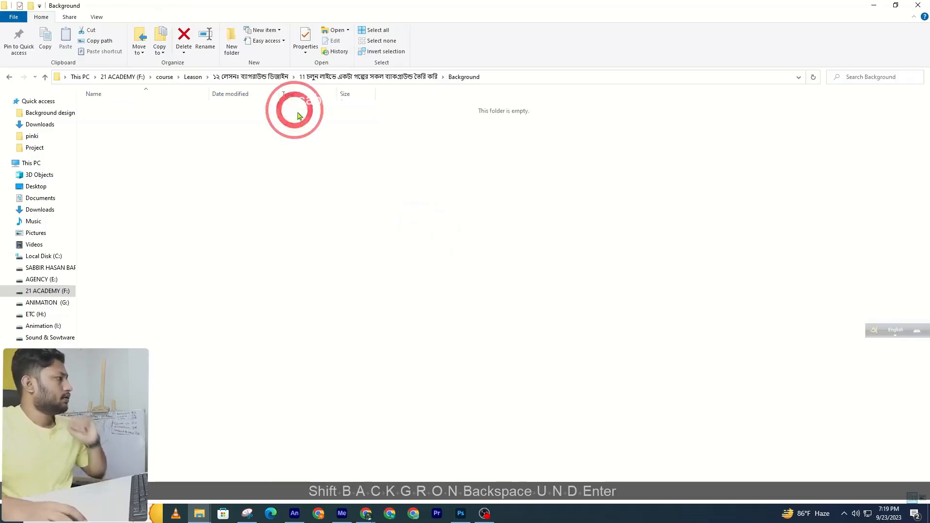
{"action": "left_click", "coordinate": [514, 78]}
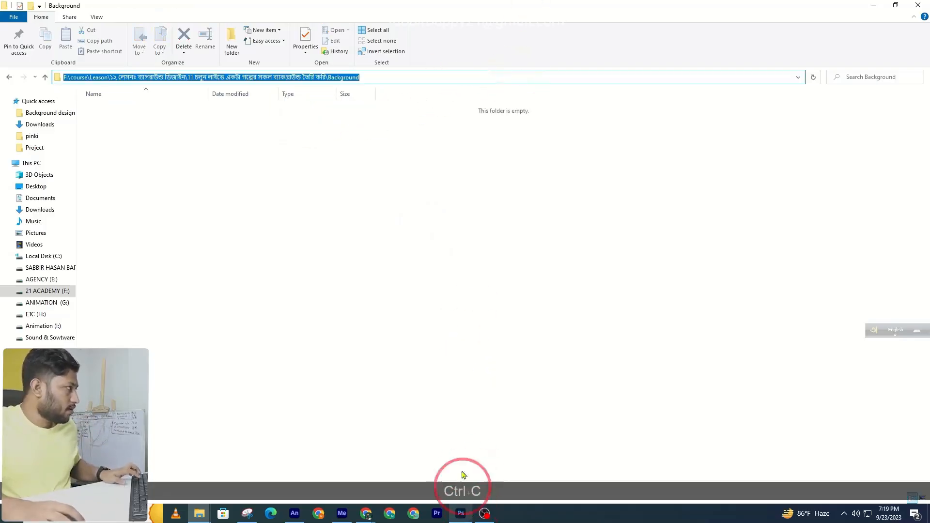
{"action": "left_click", "coordinate": [151, 118]}
{"action": "left_click", "coordinate": [500, 78]}
{"action": "key", "text": "ctrl+c"}
Step: Switch to Photoshop and save the new document as 1 in the Background folder, using the copied path
{"action": "left_click", "coordinate": [460, 513]}
{"action": "left_click", "coordinate": [113, 116]}
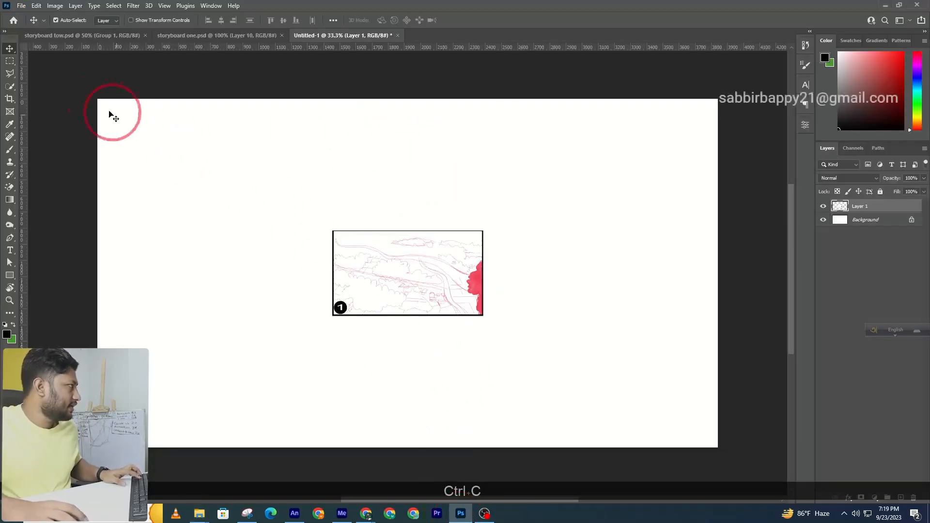
{"action": "left_click", "coordinate": [22, 5]}
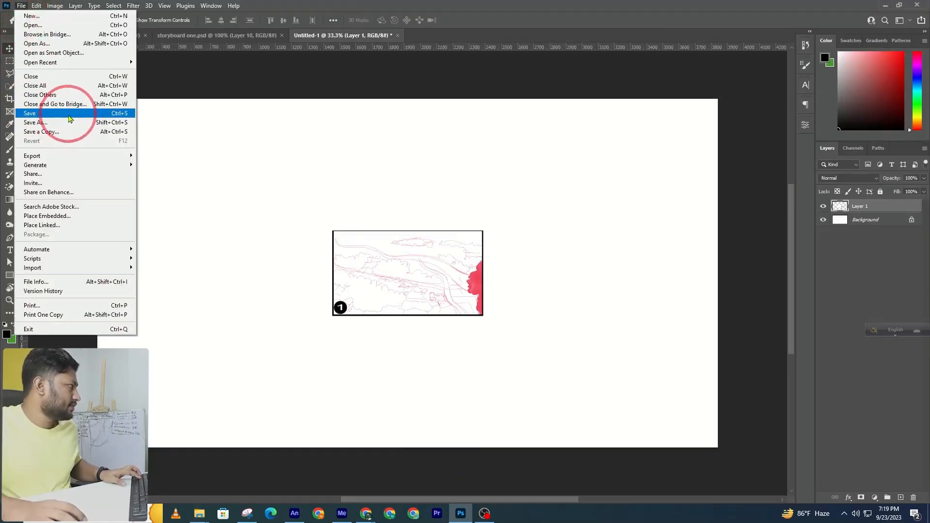
{"action": "left_click", "coordinate": [68, 114]}
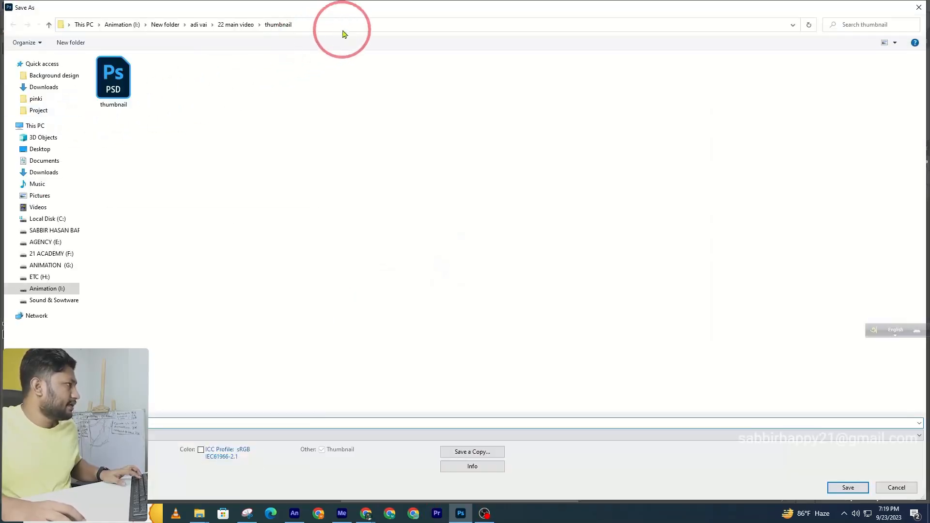
{"action": "left_click", "coordinate": [347, 24]}
{"action": "key", "text": "ctrl+v"}
{"action": "key", "text": "Return"}
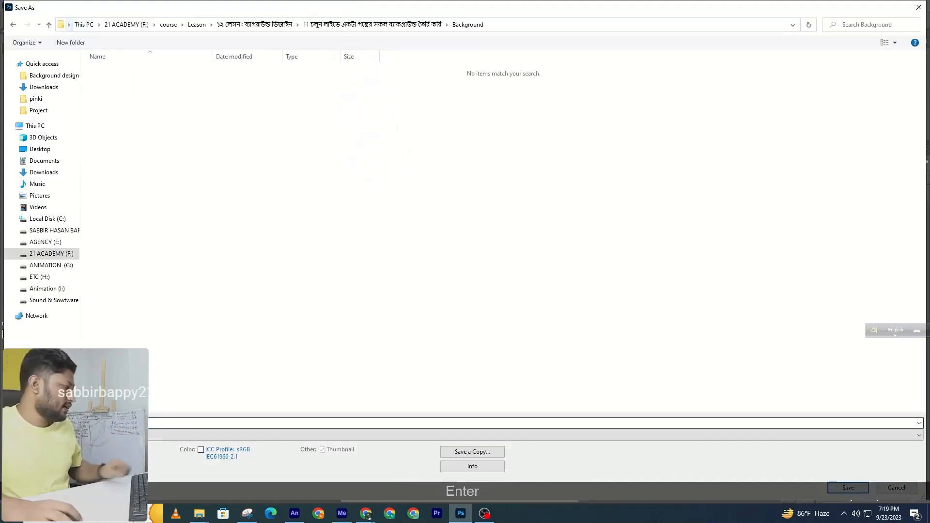
{"action": "type", "text": "1"}
{"action": "key", "text": "Return"}
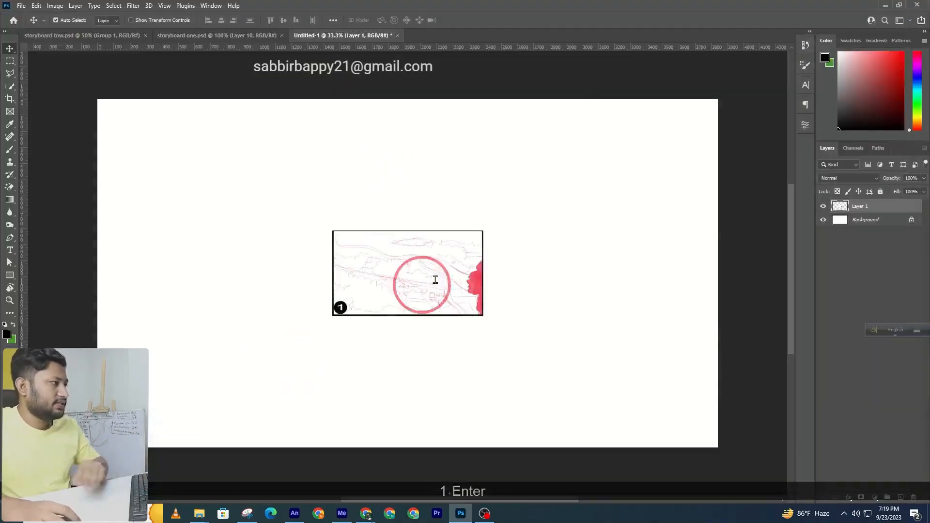
{"action": "left_click", "coordinate": [570, 162]}
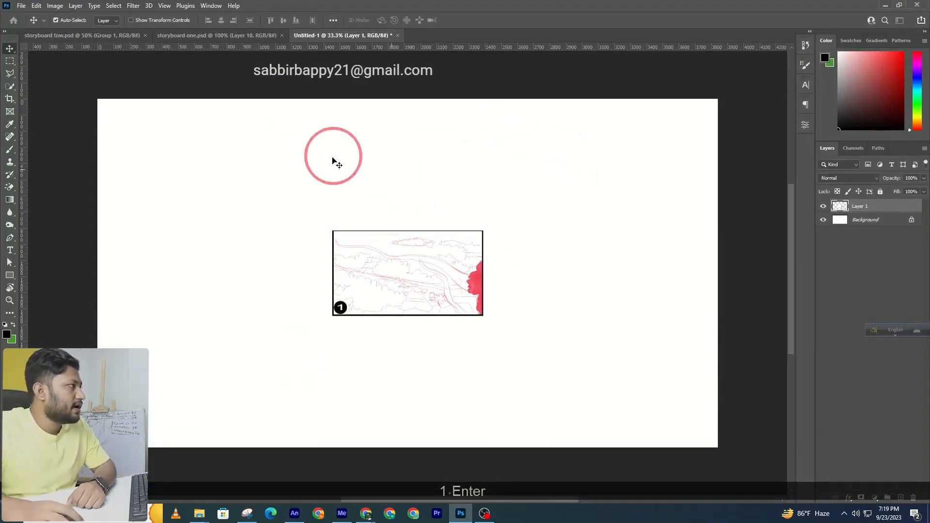
Step: Look over panels 1 to 4 in storyboard one.psd
{"action": "left_click", "coordinate": [259, 36]}
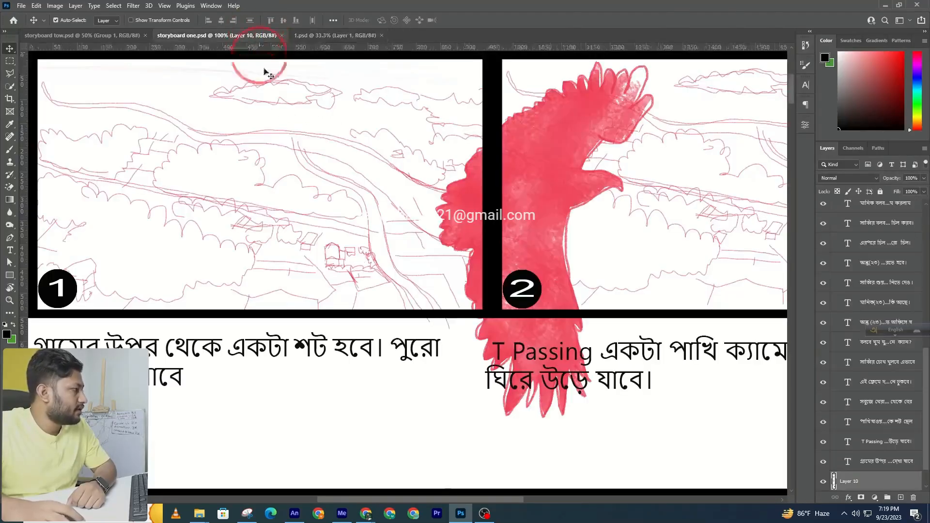
{"action": "left_click", "coordinate": [593, 224], "text": "ctrl+alt"}
{"action": "left_click_drag", "start_coordinate": [591, 246], "coordinate": [462, 209]}
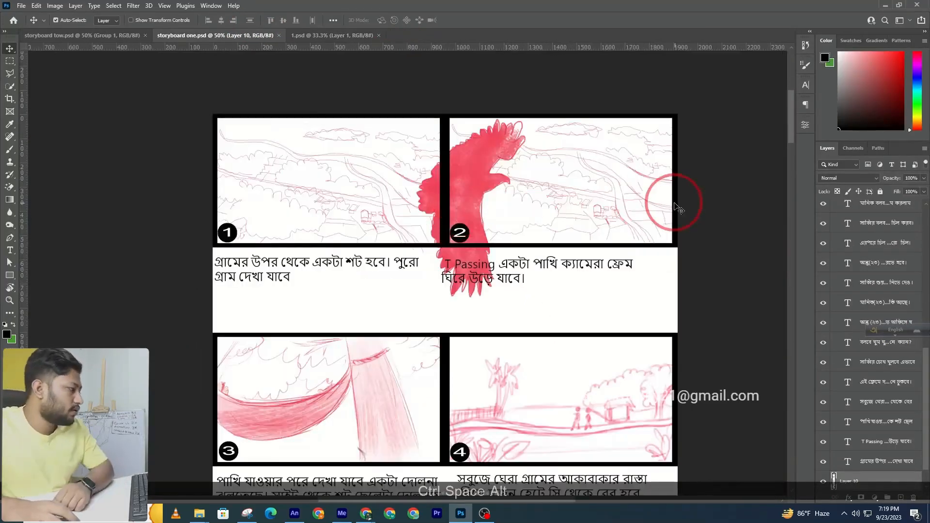
{"action": "scroll", "coordinate": [357, 415], "scroll_direction": "down", "scroll_amount": 1}
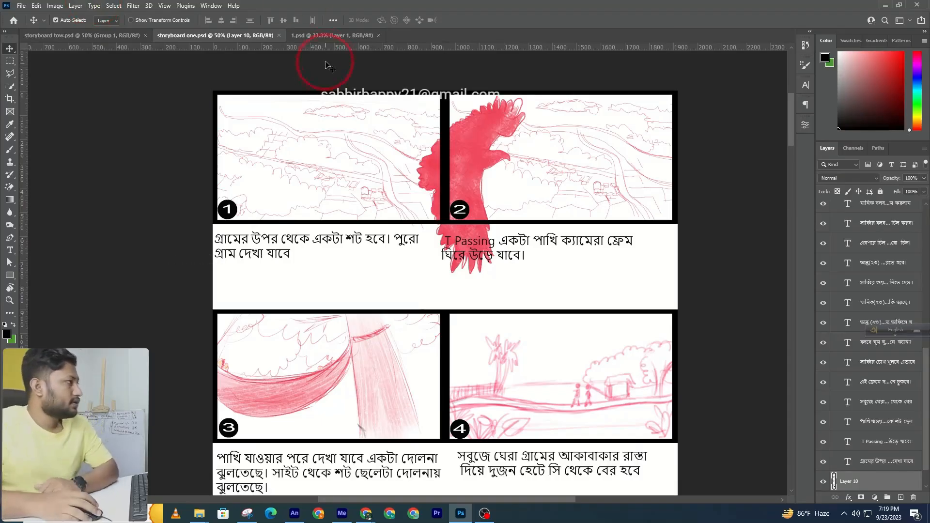
Step: In 1.psd, enlarge the pasted panel sketch to about 413% so it fills the canvas, and lock its layer
{"action": "left_click", "coordinate": [336, 37]}
{"action": "key", "text": "ctrl+t"}
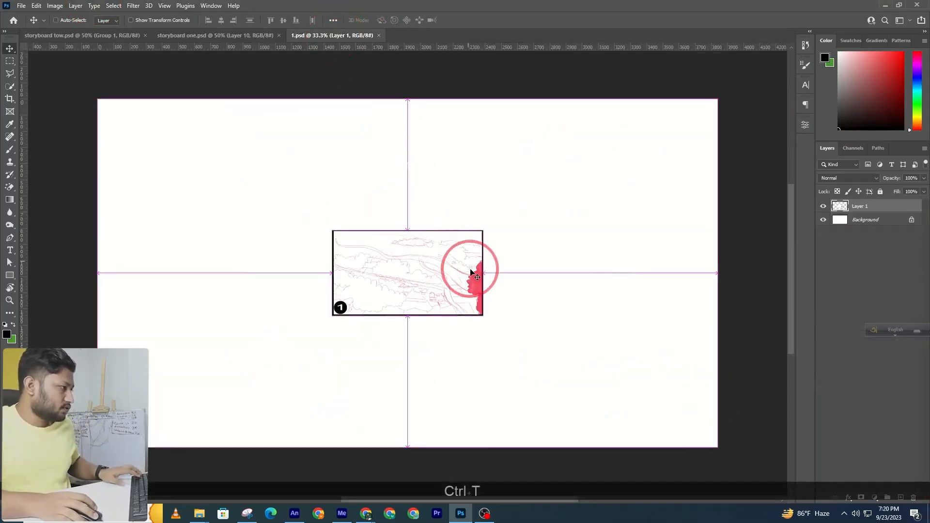
{"action": "left_click_drag", "start_coordinate": [476, 272], "coordinate": [420, 233]}
{"action": "key", "text": "ctrl+z"}
{"action": "left_click_drag", "start_coordinate": [461, 276], "coordinate": [717, 460]}
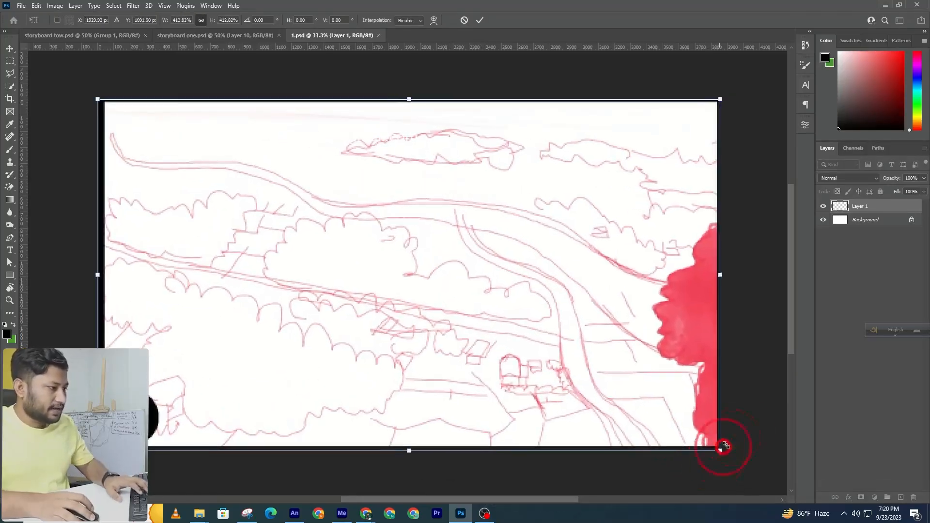
{"action": "key", "text": "Return"}
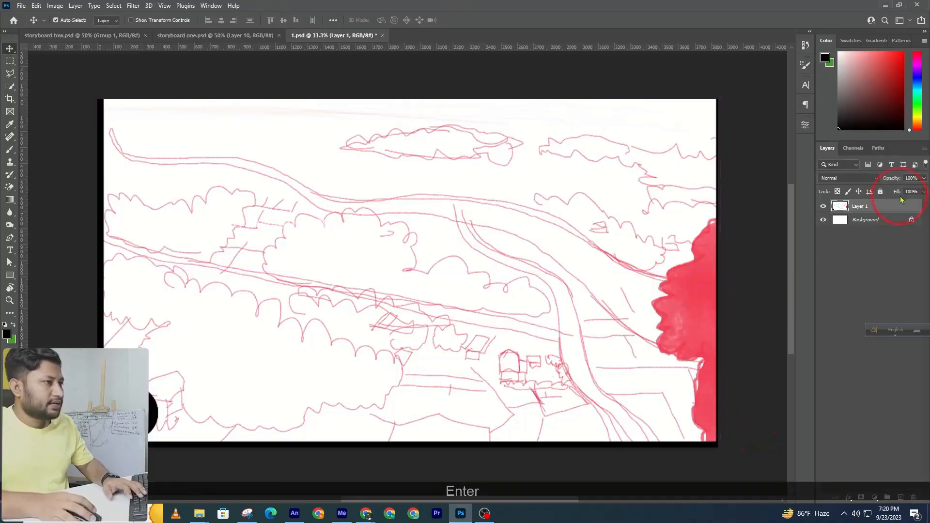
{"action": "left_click", "coordinate": [880, 192]}
Step: In storyboard one.psd, collapse and hide Group 1, show the reference images group, and hide the Layer 10 sketches
{"action": "left_click", "coordinate": [218, 52]}
{"action": "left_click", "coordinate": [218, 35]}
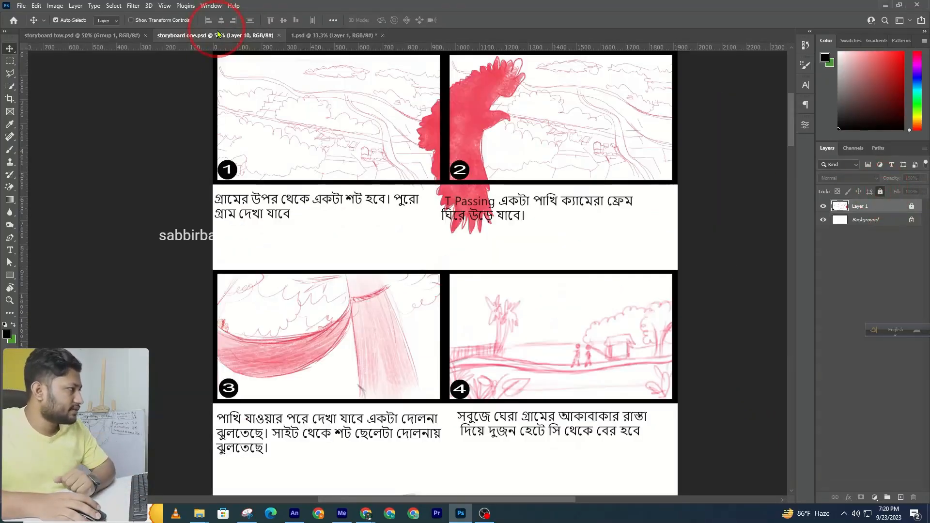
{"action": "scroll", "coordinate": [863, 325], "scroll_direction": "up", "scroll_amount": 10}
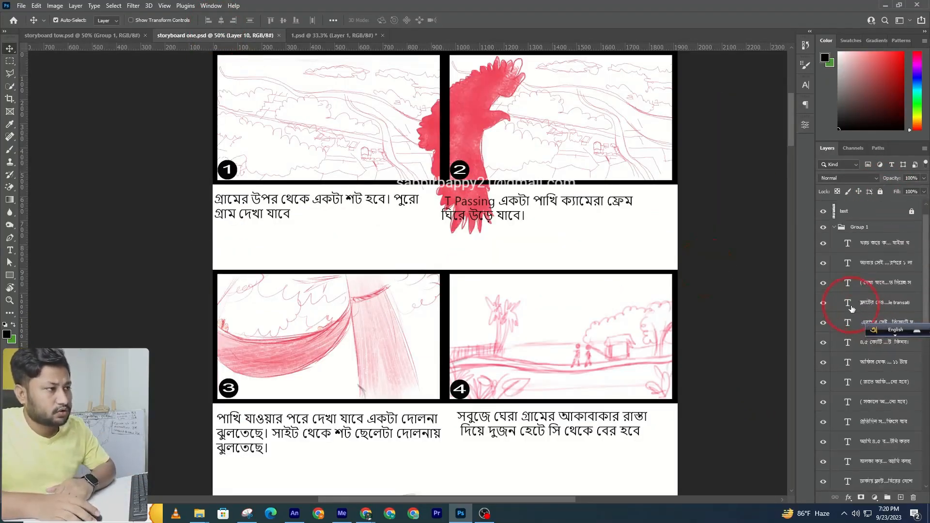
{"action": "left_click", "coordinate": [834, 266]}
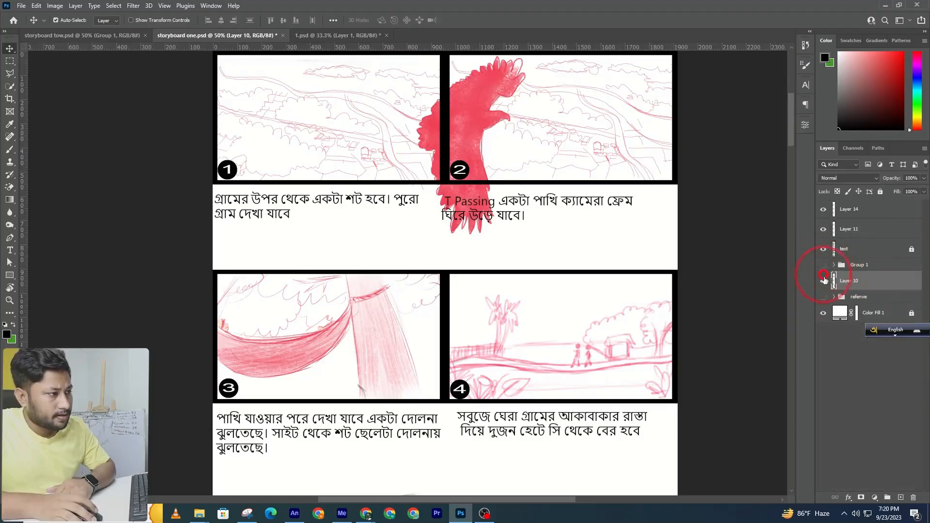
{"action": "left_click", "coordinate": [823, 265]}
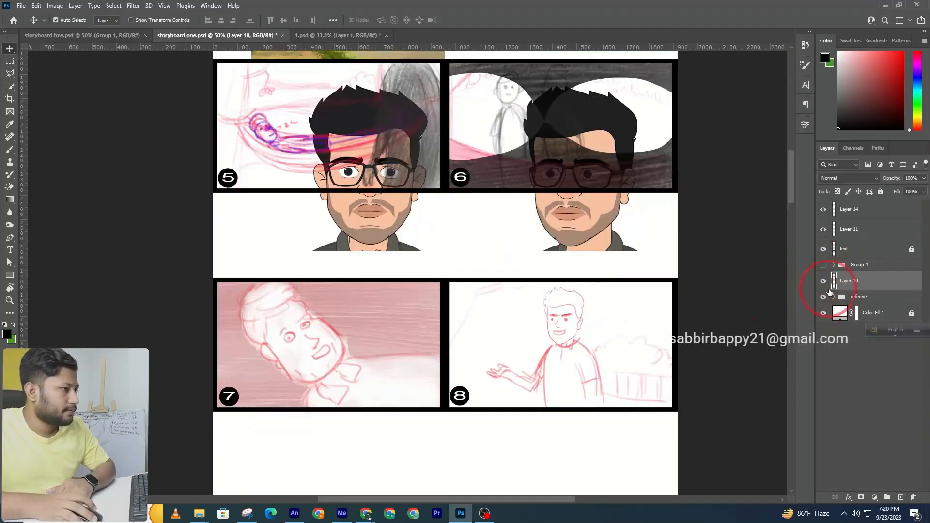
{"action": "left_click", "coordinate": [824, 282]}
{"action": "left_click", "coordinate": [823, 282]}
{"action": "left_click", "coordinate": [823, 281]}
Step: Show the Group 1 captions again over the reference photos of panels 1 and 2, and clear the layer selection
{"action": "scroll", "coordinate": [584, 310], "scroll_direction": "up", "scroll_amount": 2}
{"action": "scroll", "coordinate": [583, 310], "scroll_direction": "up", "scroll_amount": 15}
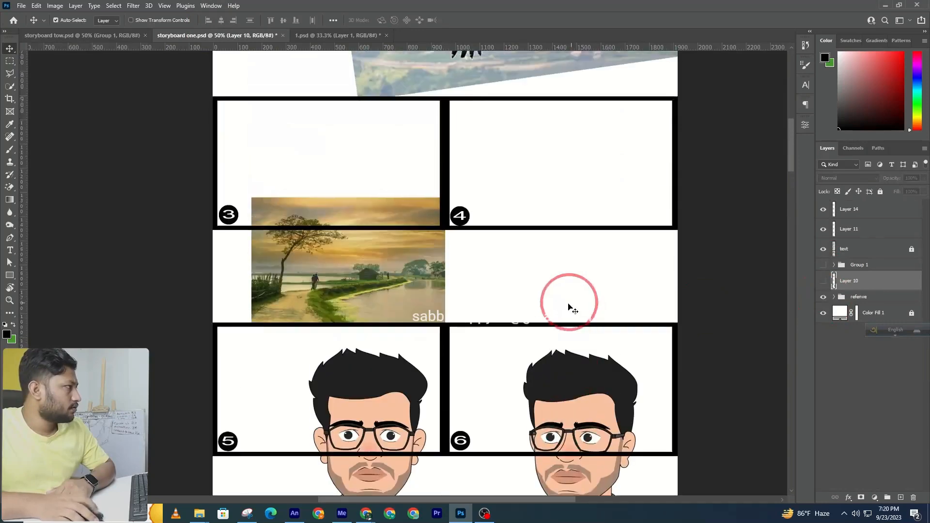
{"action": "scroll", "coordinate": [777, 106], "scroll_direction": "up", "scroll_amount": 8}
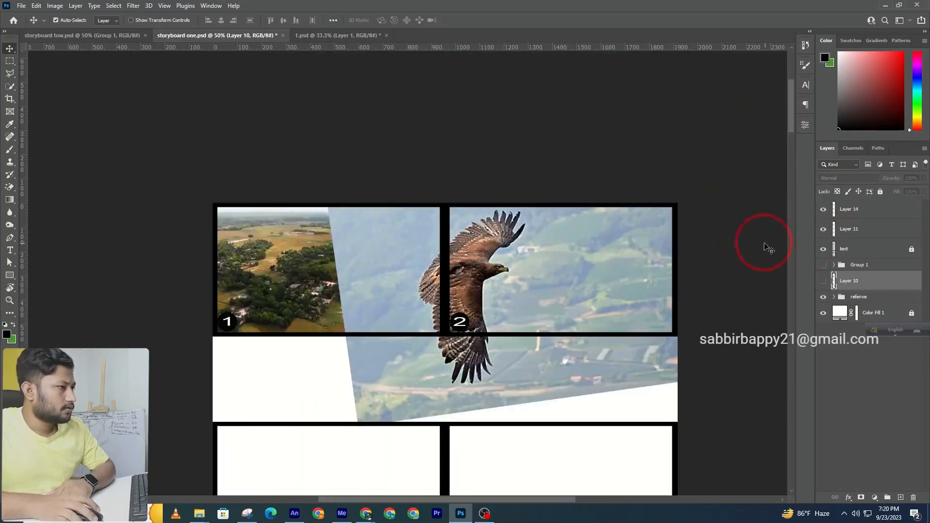
{"action": "left_click", "coordinate": [825, 265]}
{"action": "left_click", "coordinate": [722, 333]}
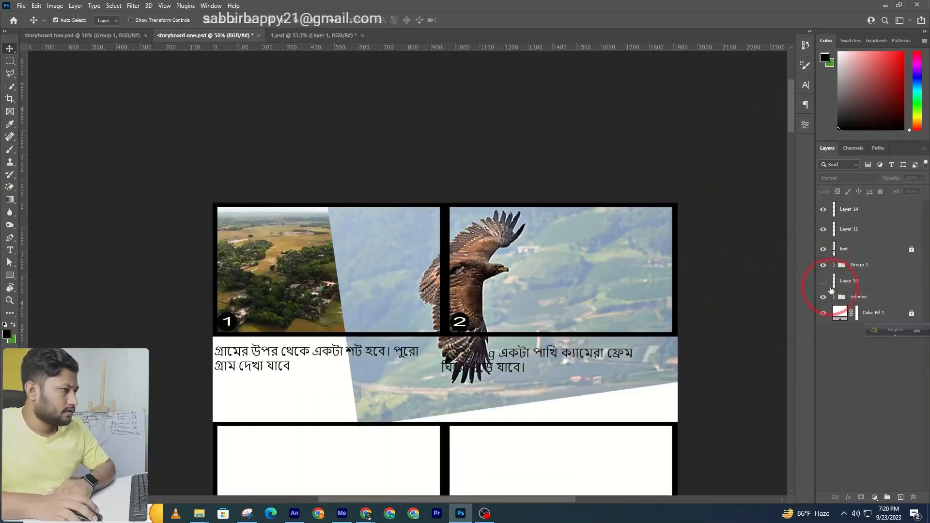
Step: Copy the aerial village photo from storyboard one.psd into 1.psd and place it over the upper middle of the panel sketch
{"action": "left_click", "coordinate": [823, 281]}
{"action": "left_click_drag", "start_coordinate": [291, 314], "coordinate": [522, 177]}
{"action": "left_click", "coordinate": [748, 294]}
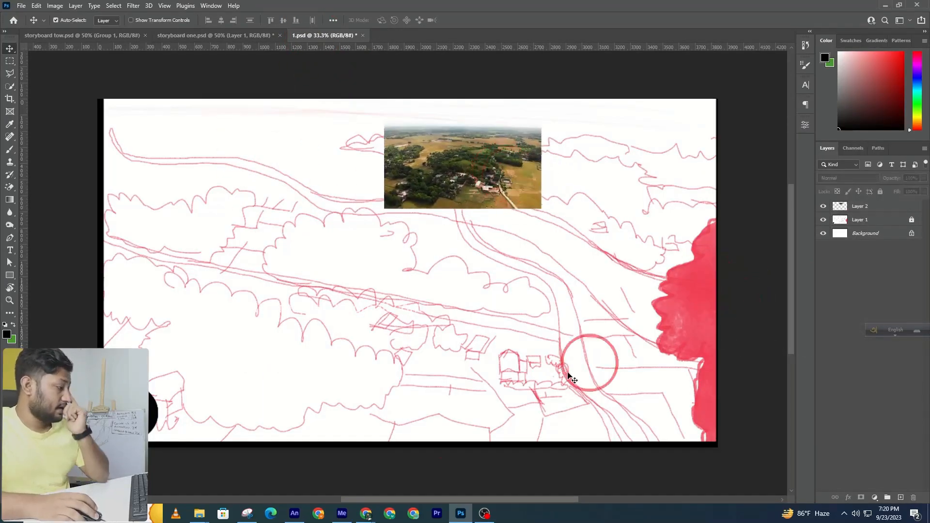
Step: Switch to Chrome and close the Facebook tab
{"action": "left_click", "coordinate": [364, 515]}
{"action": "left_click", "coordinate": [325, 474]}
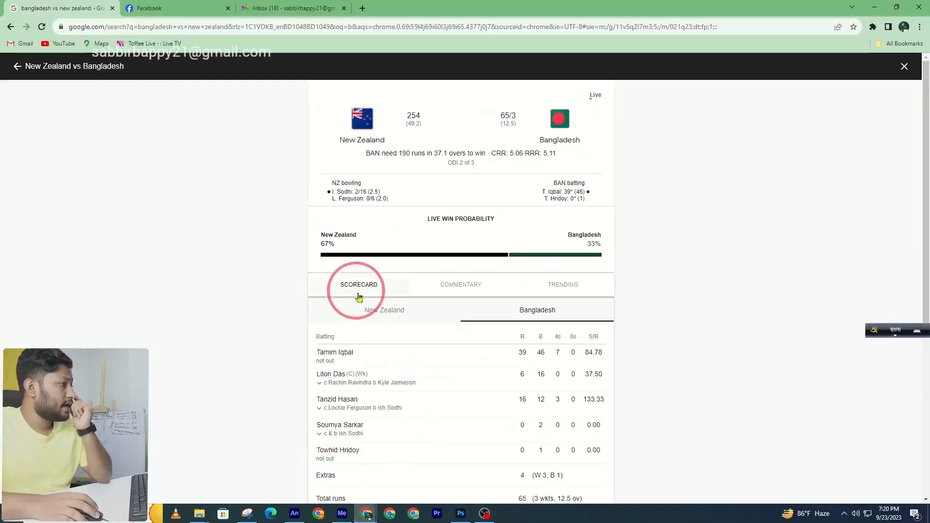
{"action": "left_click", "coordinate": [349, 9]}
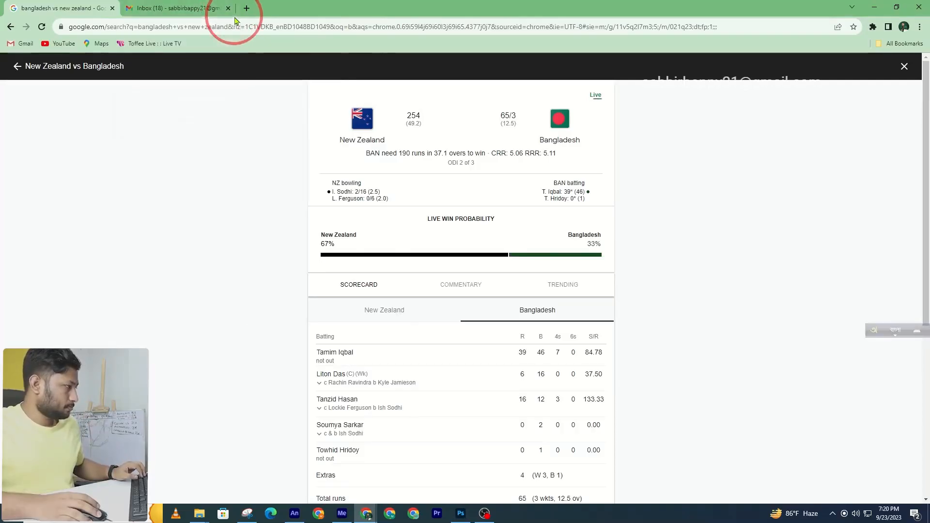
Step: In a new browser tab, search Google for "cartoon landscape drone view" and show the image results
{"action": "left_click", "coordinate": [244, 6]}
{"action": "type", "text": "car"}
{"action": "key", "text": "BackSpace"}
{"action": "key", "text": "BackSpace"}
{"action": "key", "text": "BackSpace"}
{"action": "key", "text": "F12"}
{"action": "type", "text": "cartoon "}
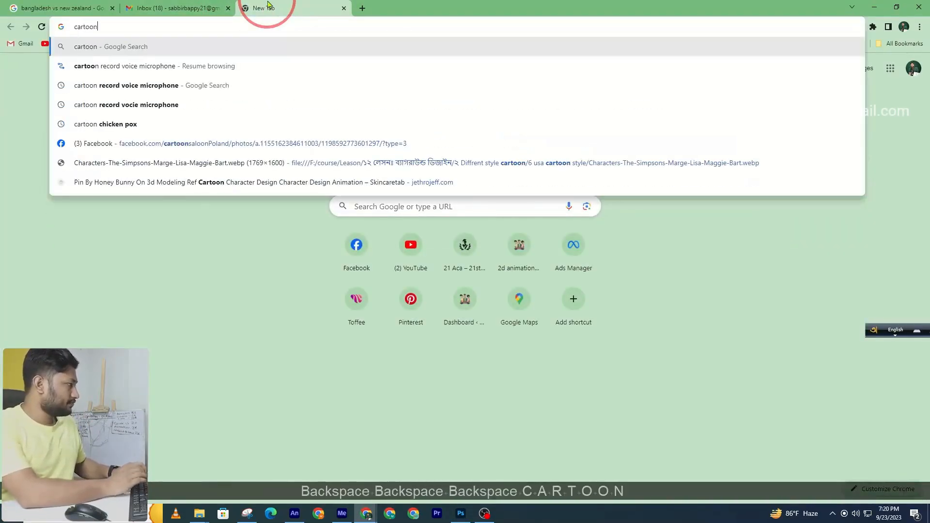
{"action": "type", "text": "ba"}
{"action": "key", "text": "BackSpace"}
{"action": "key", "text": "BackSpace"}
{"action": "key", "text": "BackSpace"}
{"action": "type", "text": "landscp"}
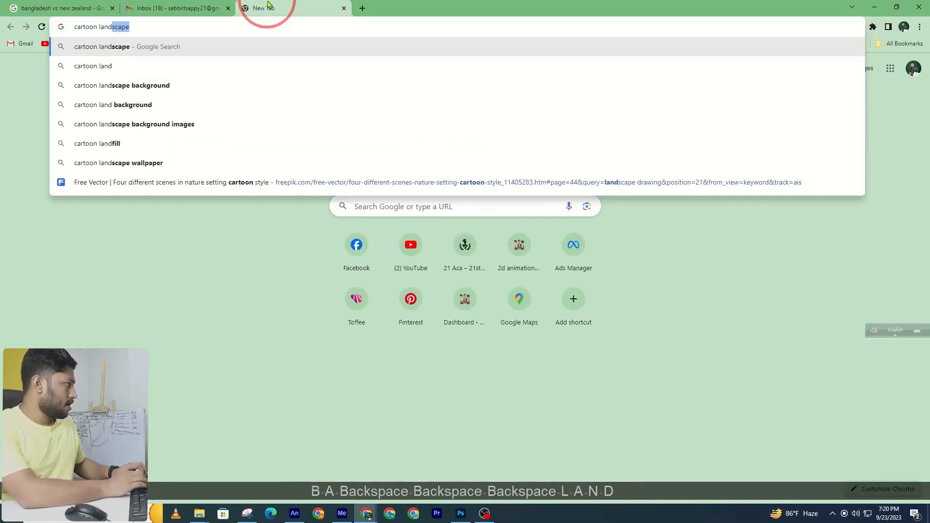
{"action": "type", "text": "a"}
{"action": "key", "text": "BackSpace"}
{"action": "key", "text": "BackSpace"}
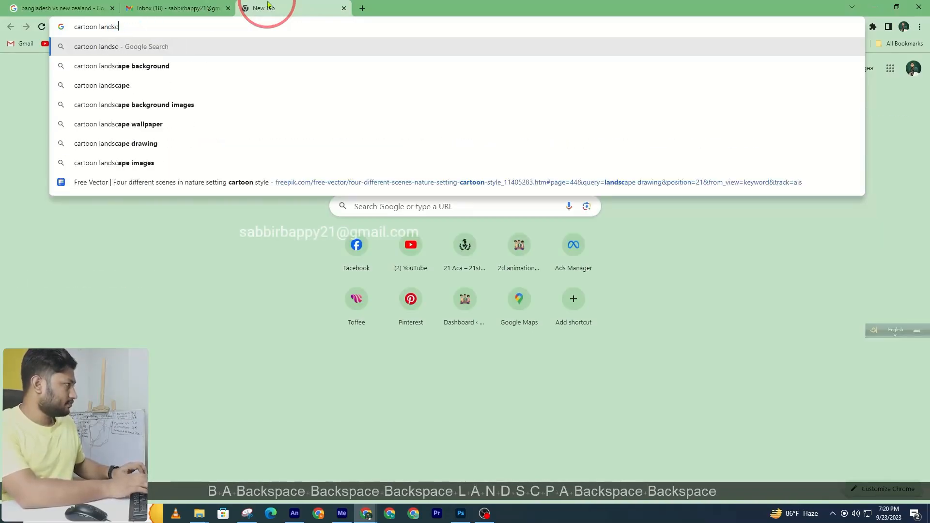
{"action": "type", "text": "ape d"}
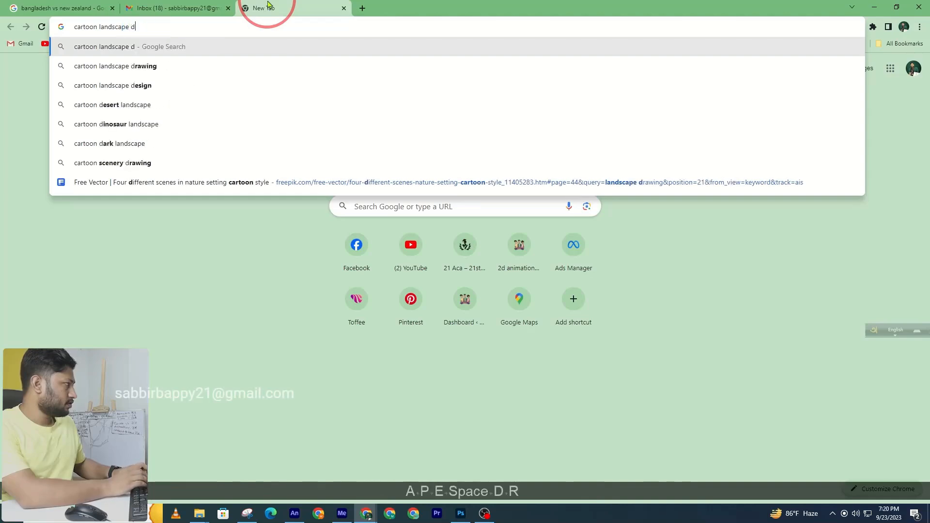
{"action": "type", "text": "rone view"}
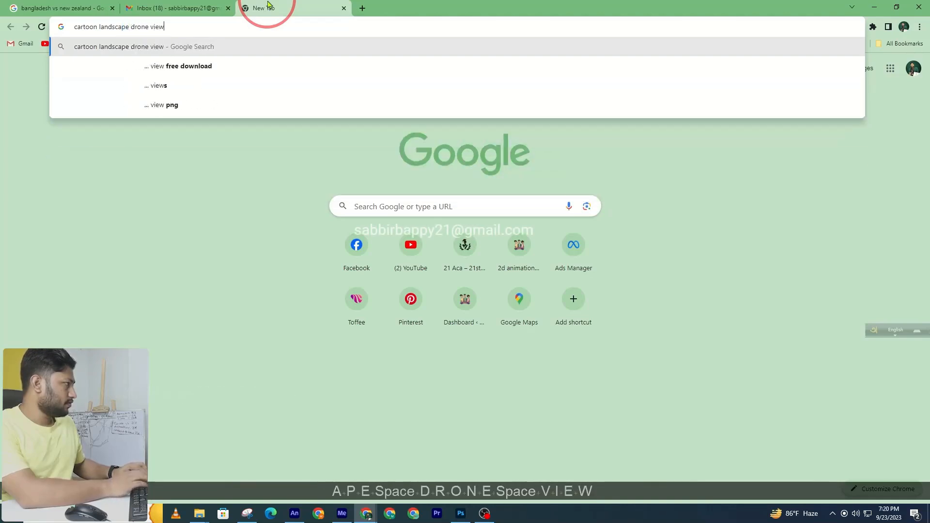
{"action": "key", "text": "Return"}
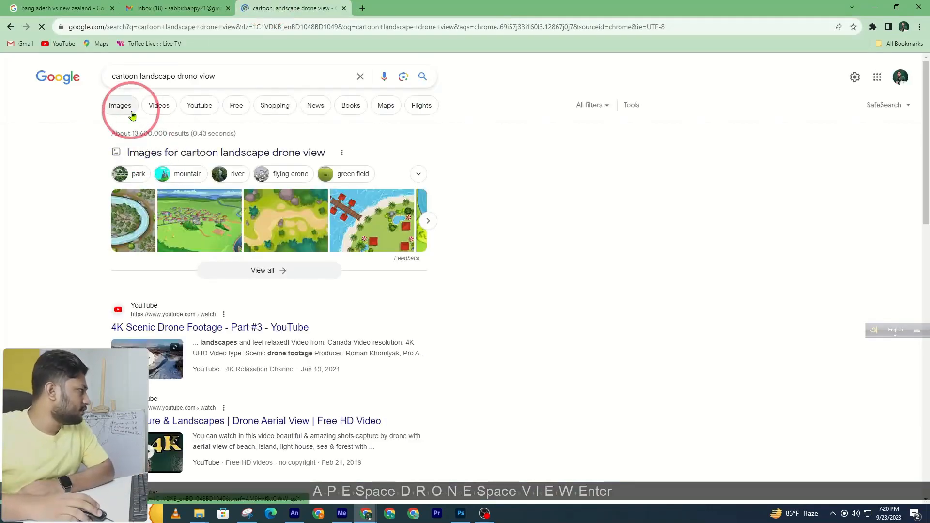
{"action": "left_click", "coordinate": [131, 116]}
Step: Preview the cliff, ocean drone view and beach images as possible landscape references
{"action": "left_click", "coordinate": [418, 261]}
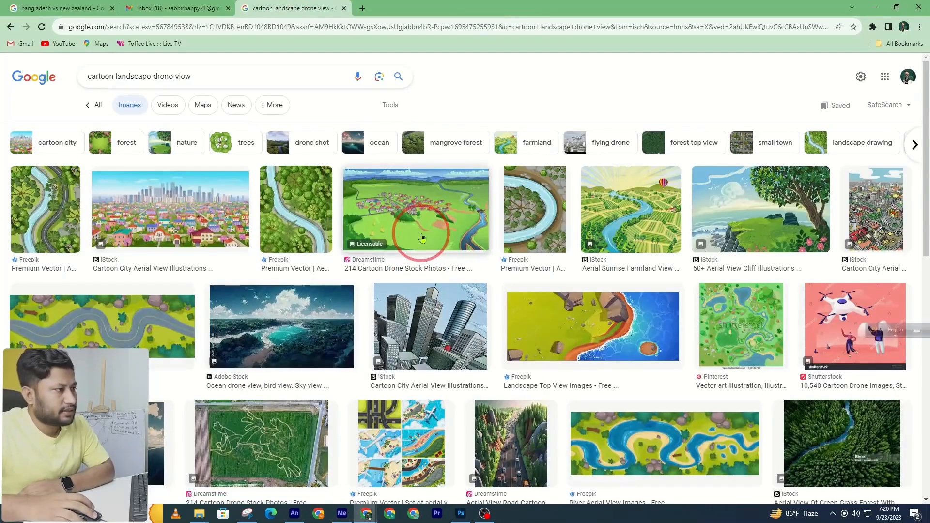
{"action": "left_click", "coordinate": [761, 213]}
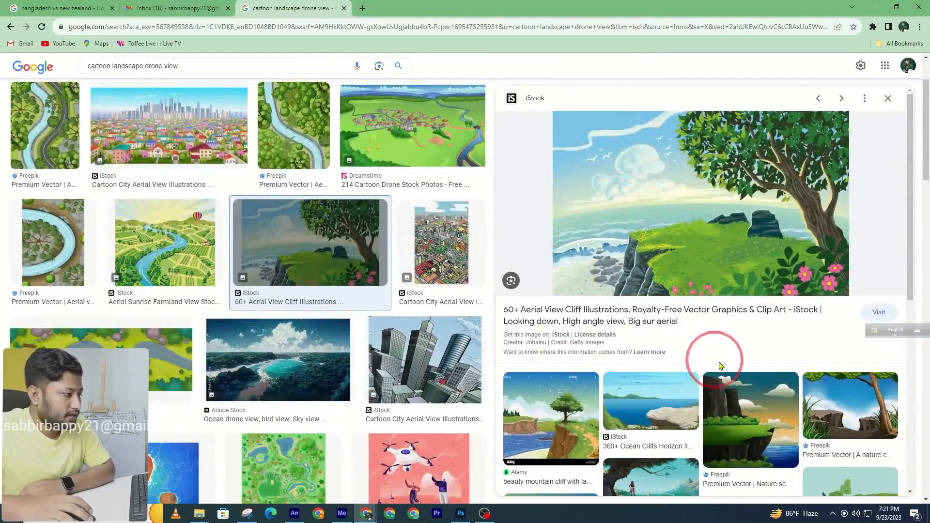
{"action": "scroll", "coordinate": [332, 233], "scroll_direction": "down", "scroll_amount": 3}
{"action": "left_click", "coordinate": [321, 219]}
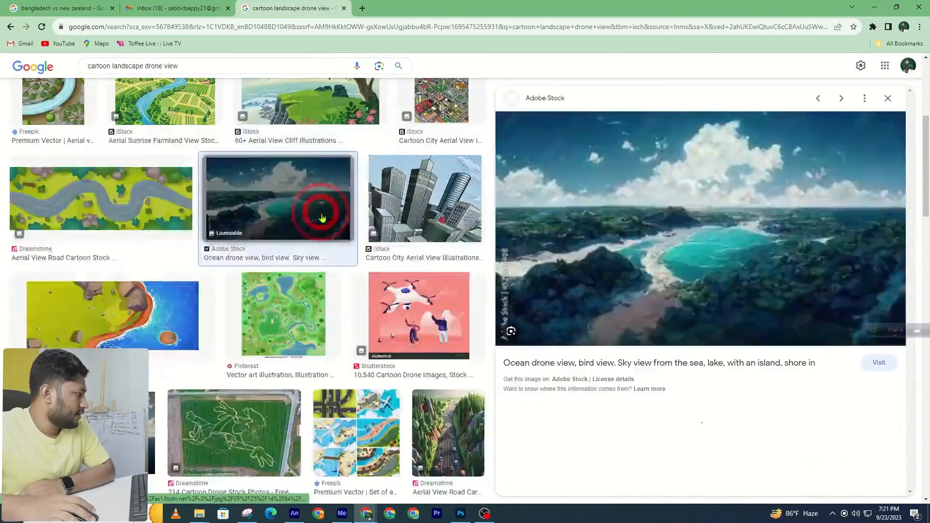
{"action": "scroll", "coordinate": [321, 233], "scroll_direction": "down", "scroll_amount": 6}
{"action": "left_click", "coordinate": [655, 328]}
{"action": "scroll", "coordinate": [630, 334], "scroll_direction": "down", "scroll_amount": 5}
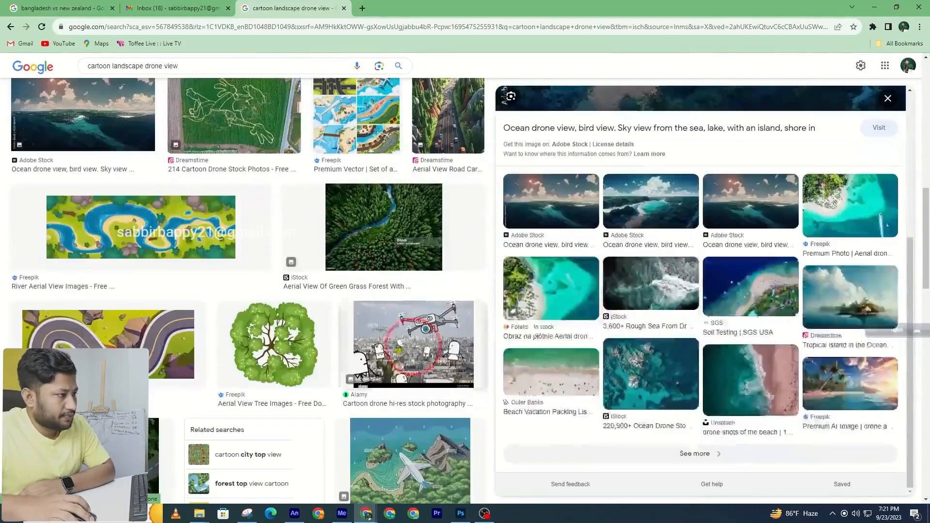
{"action": "scroll", "coordinate": [330, 329], "scroll_direction": "up", "scroll_amount": 6}
{"action": "left_click", "coordinate": [743, 317]}
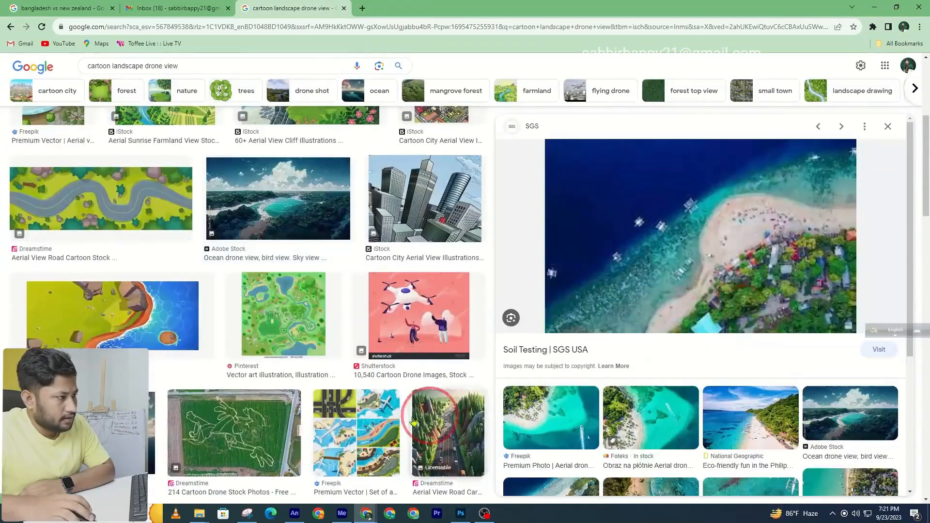
Step: Examine the forest river and aerial village illustrations, including the related Alamy drone village landscapes, as possible references
{"action": "scroll", "coordinate": [387, 375], "scroll_direction": "up", "scroll_amount": 5}
{"action": "left_click", "coordinate": [270, 224]}
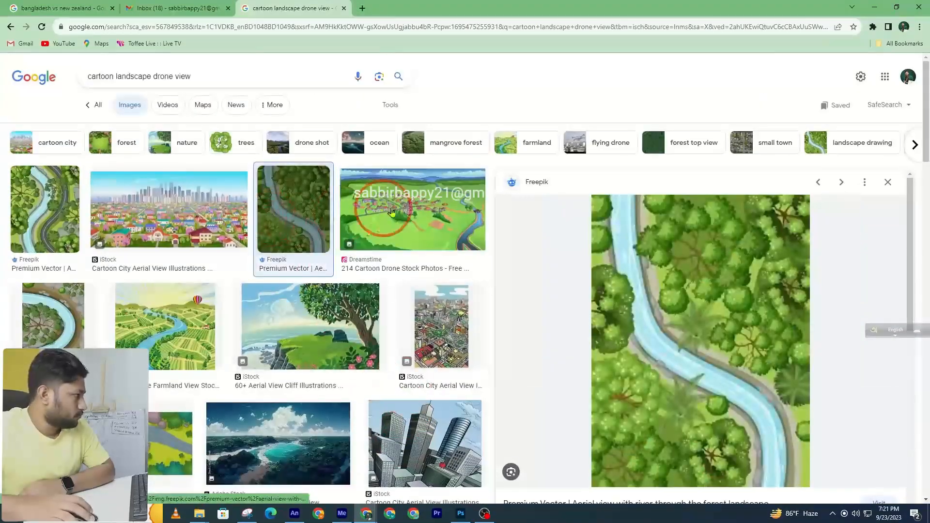
{"action": "left_click", "coordinate": [412, 208]}
{"action": "scroll", "coordinate": [758, 416], "scroll_direction": "down", "scroll_amount": 4}
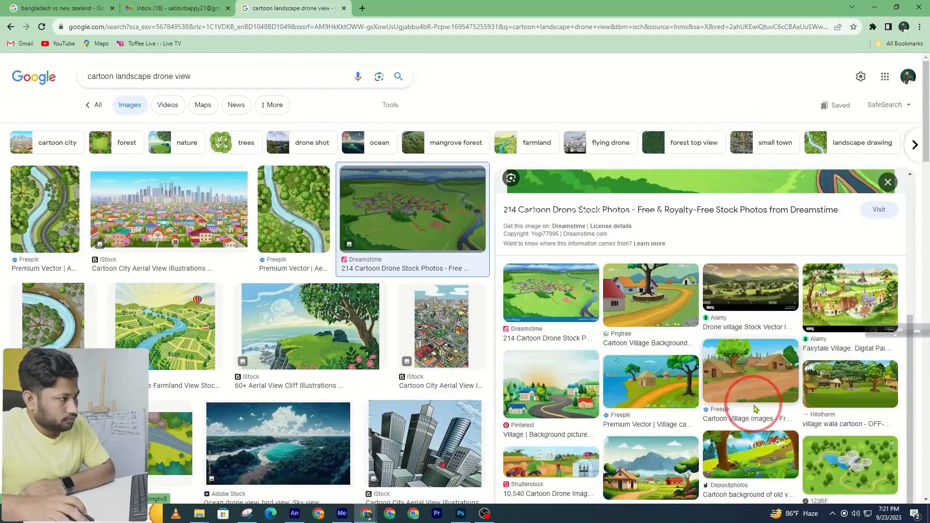
{"action": "left_click", "coordinate": [758, 276]}
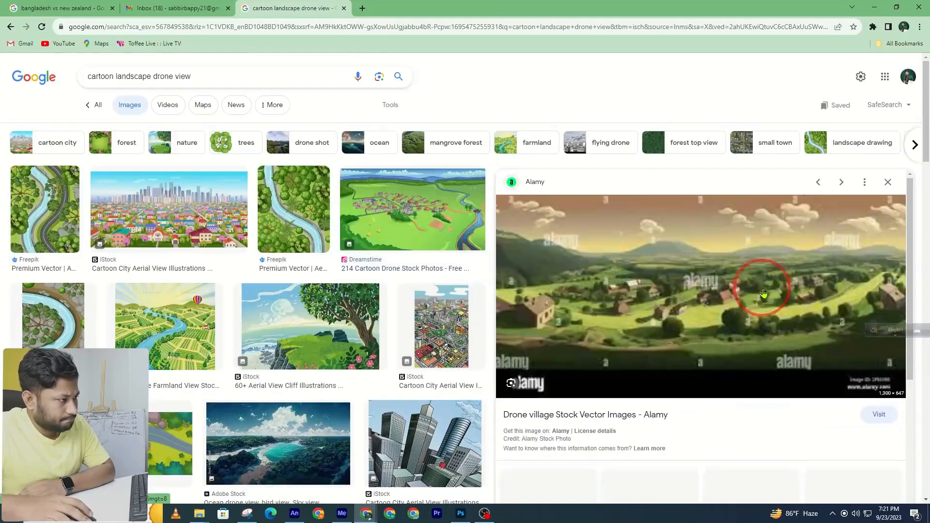
{"action": "scroll", "coordinate": [339, 378], "scroll_direction": "down", "scroll_amount": 6}
{"action": "left_click", "coordinate": [660, 332]}
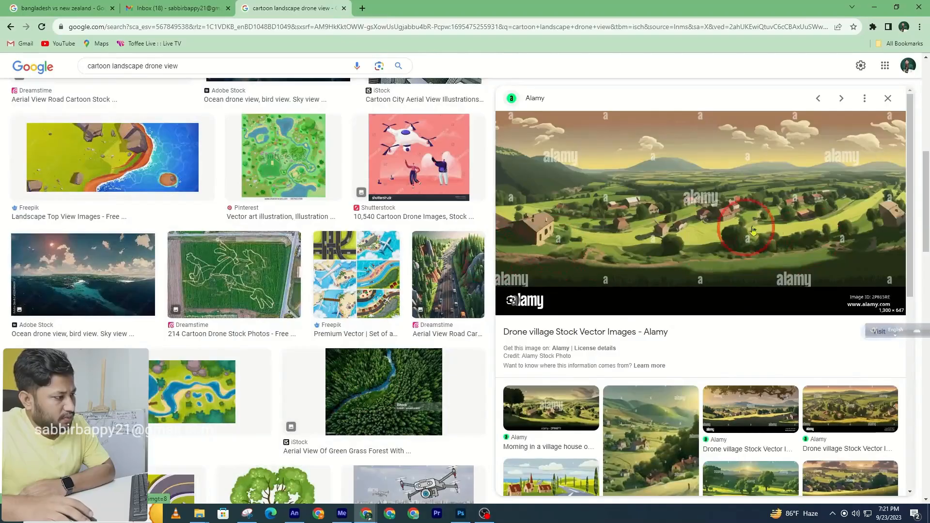
{"action": "scroll", "coordinate": [664, 244], "scroll_direction": "down", "scroll_amount": 5}
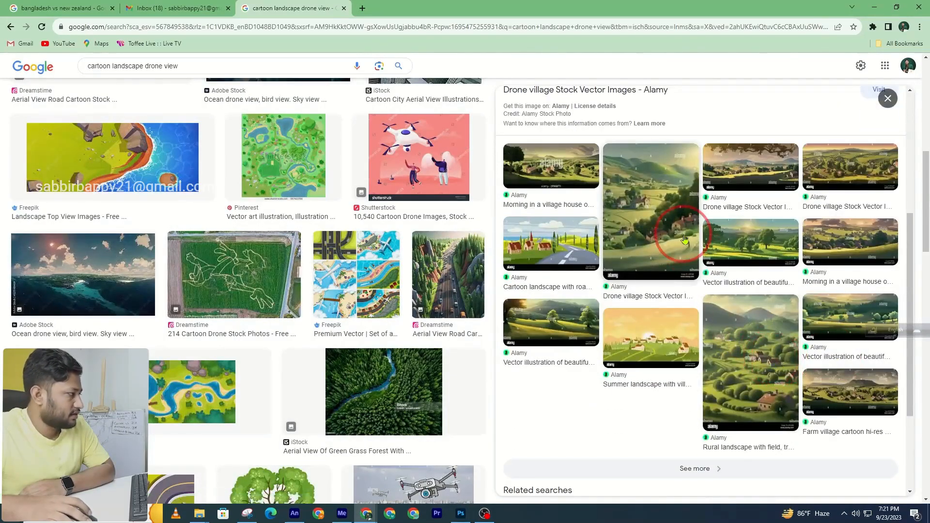
{"action": "left_click", "coordinate": [828, 392]}
{"action": "scroll", "coordinate": [332, 322], "scroll_direction": "down", "scroll_amount": 7}
{"action": "scroll", "coordinate": [291, 332], "scroll_direction": "down", "scroll_amount": 6}
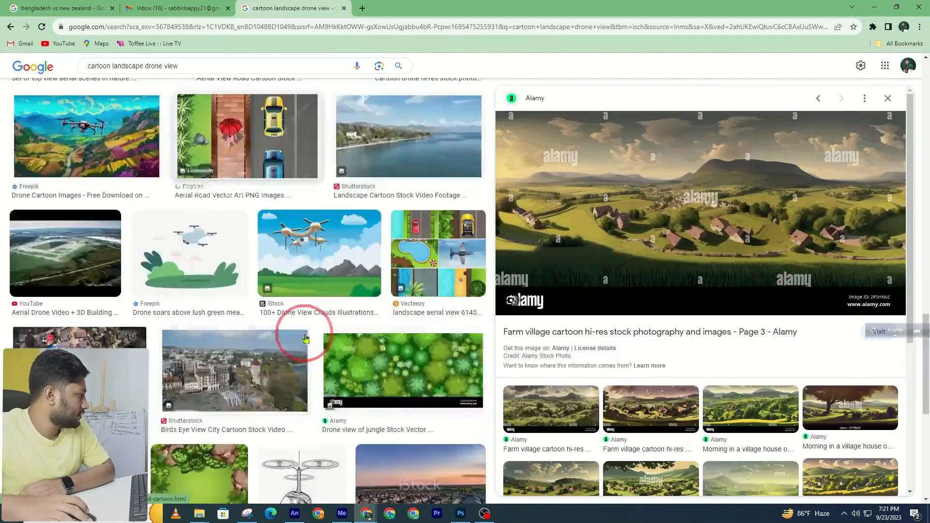
Step: Preview the Freepik image of a drone over a colourful valley, open its source page and look through the drone cartoon images
{"action": "left_click", "coordinate": [111, 143]}
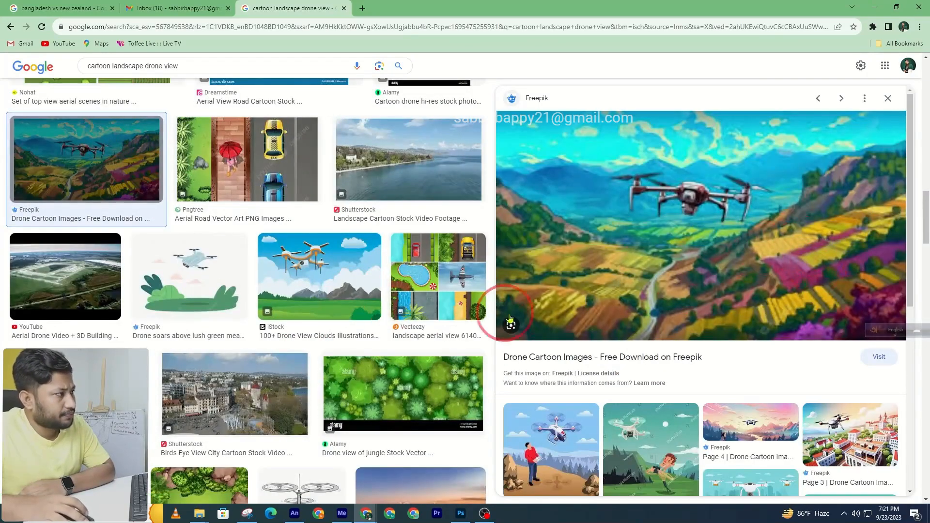
{"action": "left_click", "coordinate": [701, 301]}
{"action": "left_click", "coordinate": [349, 9]}
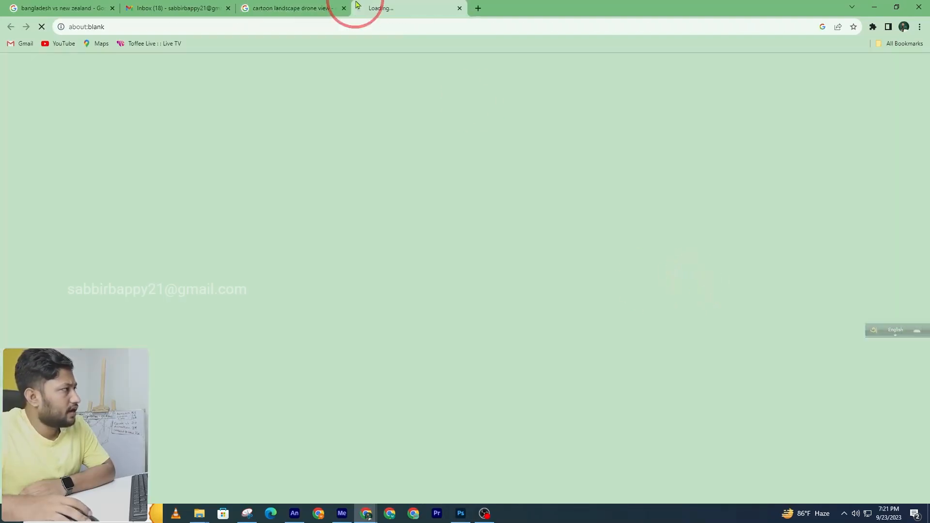
{"action": "scroll", "coordinate": [592, 315], "scroll_direction": "down", "scroll_amount": 6}
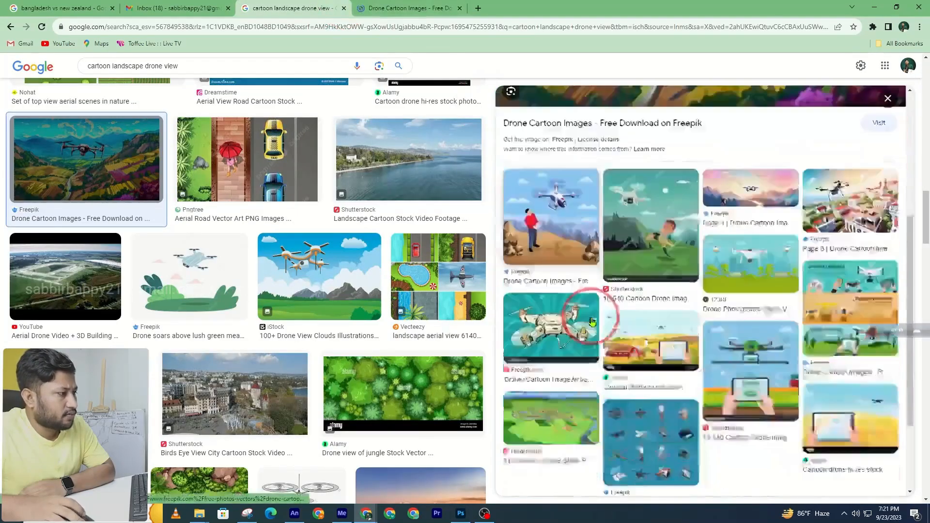
{"action": "scroll", "coordinate": [363, 312], "scroll_direction": "down", "scroll_amount": 10}
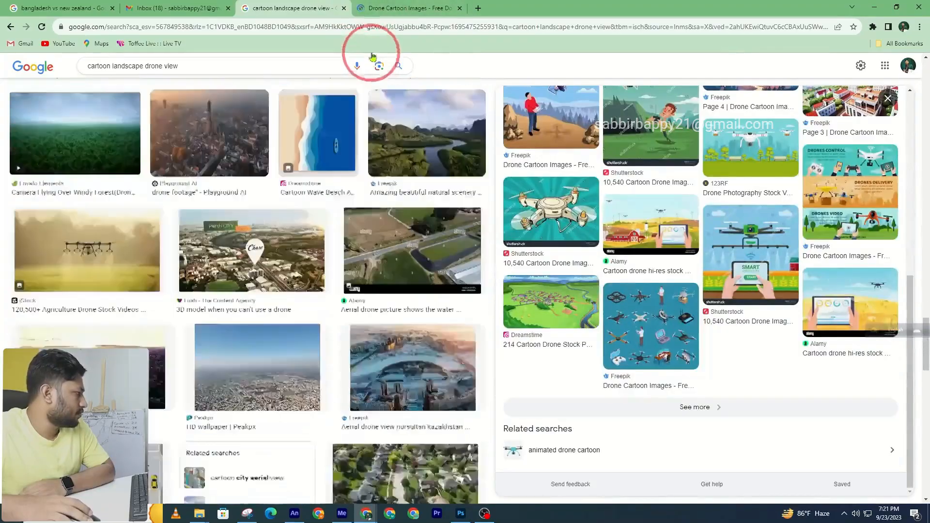
{"action": "left_click", "coordinate": [384, 7]}
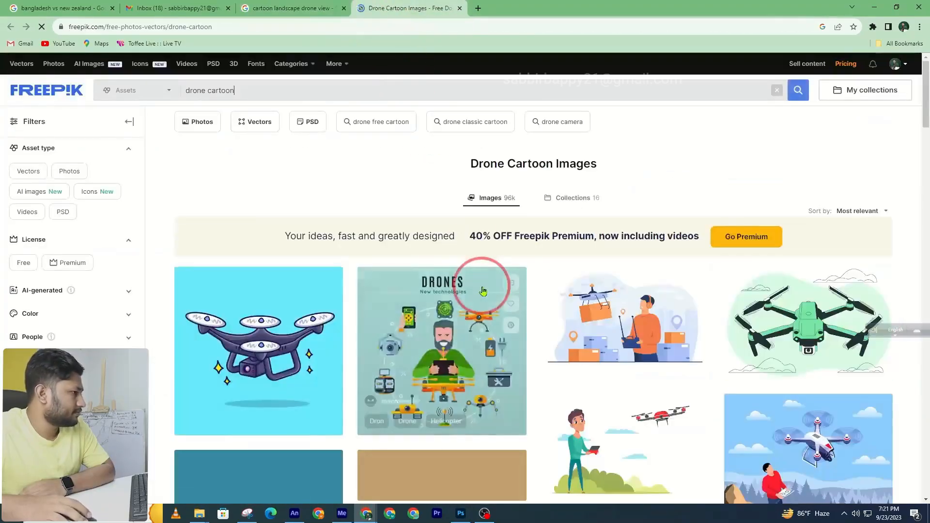
{"action": "scroll", "coordinate": [349, 332], "scroll_direction": "down", "scroll_amount": 15}
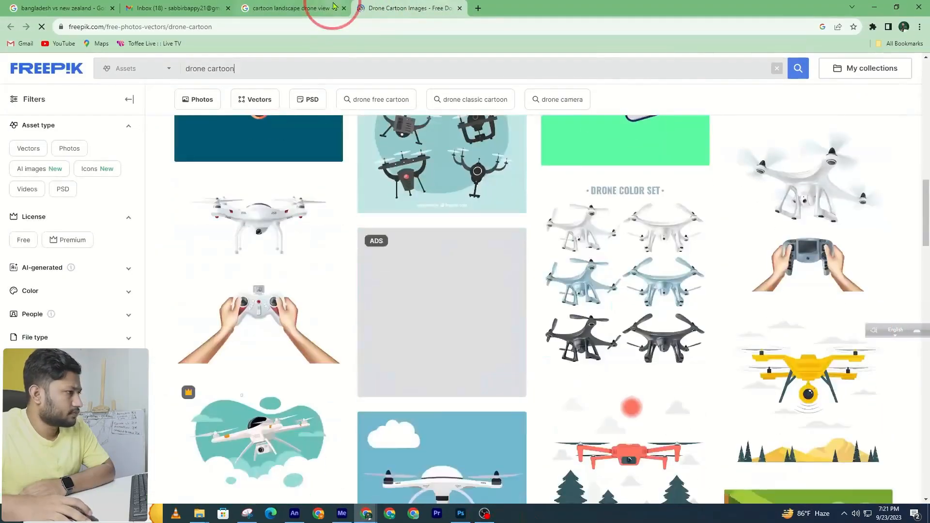
Step: Copy the Freepik drone and valley image from the Google preview and paste it into 1.psd in Photoshop
{"action": "left_click", "coordinate": [334, 6]}
{"action": "left_click", "coordinate": [675, 227]}
{"action": "right_click", "coordinate": [647, 233]}
{"action": "left_click", "coordinate": [679, 351]}
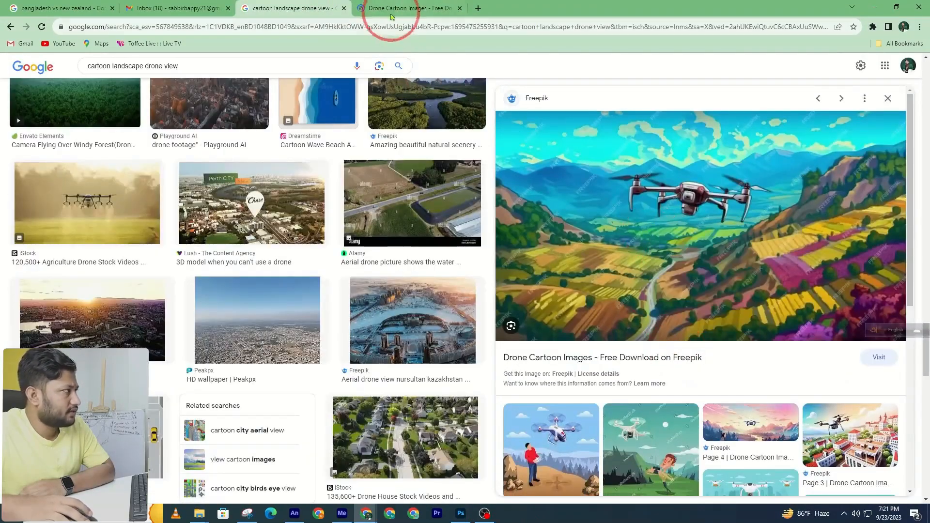
{"action": "left_click", "coordinate": [461, 513]}
{"action": "key", "text": "ctrl+v"}
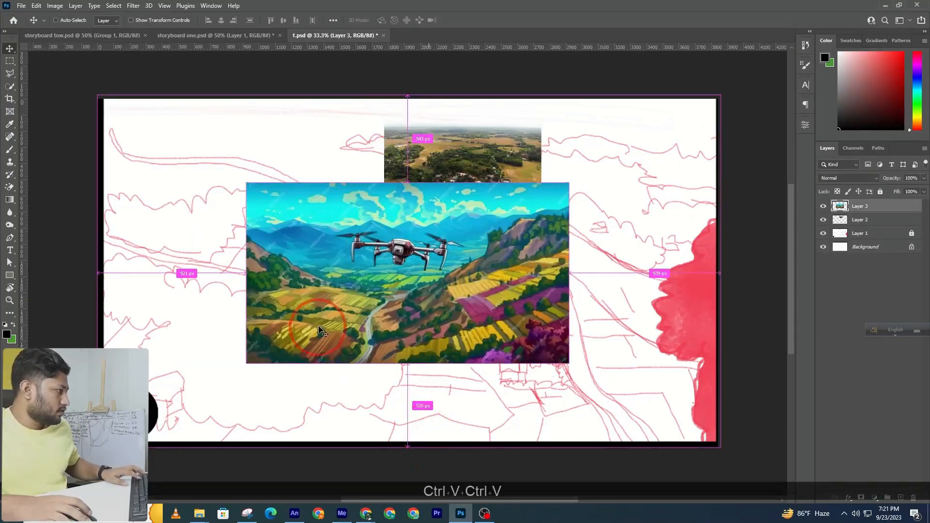
Step: Move the valley image to the sketch's upper-right corner and shift the village photo up and to the left
{"action": "left_click_drag", "start_coordinate": [328, 313], "coordinate": [629, 185]}
{"action": "left_click_drag", "start_coordinate": [456, 195], "coordinate": [404, 172]}
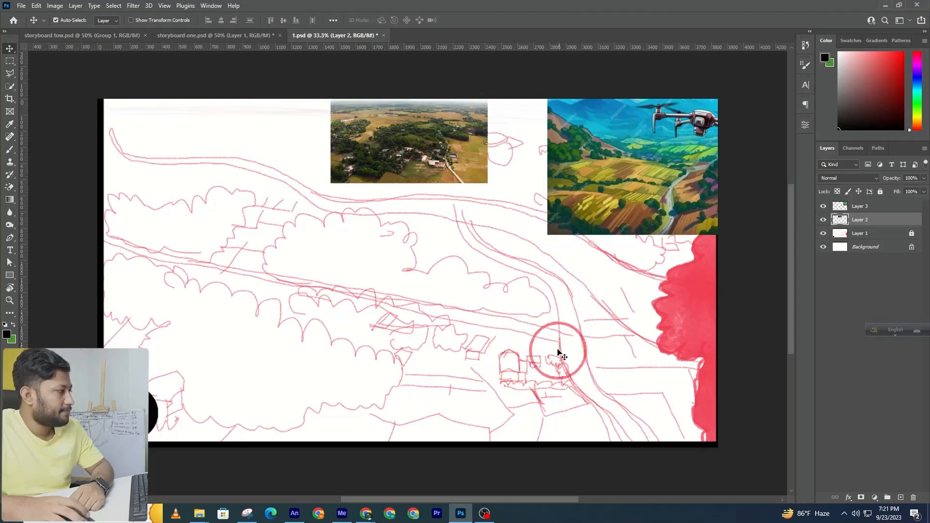
Step: With the Brush tool, sample a tan field colour from the village photo as the foreground colour
{"action": "left_click", "coordinate": [9, 148]}
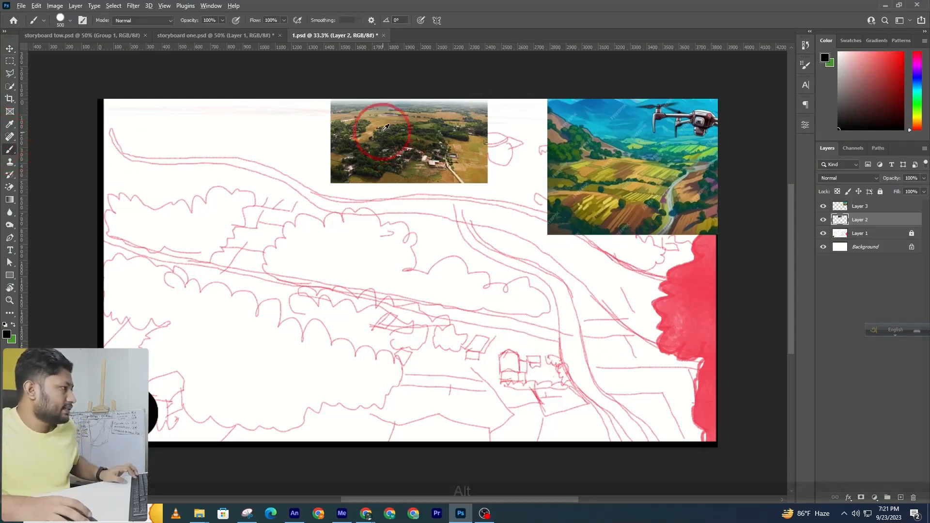
{"action": "left_click", "coordinate": [375, 118], "text": "alt"}
{"action": "left_click", "coordinate": [372, 127], "text": "ctrl+alt"}
Step: Move the village photo and the valley image lower on the canvas, clear of the sketch's horizon
{"action": "key", "text": "v"}
{"action": "left_click_drag", "start_coordinate": [465, 148], "coordinate": [451, 183]}
{"action": "left_click_drag", "start_coordinate": [615, 137], "coordinate": [614, 218]}
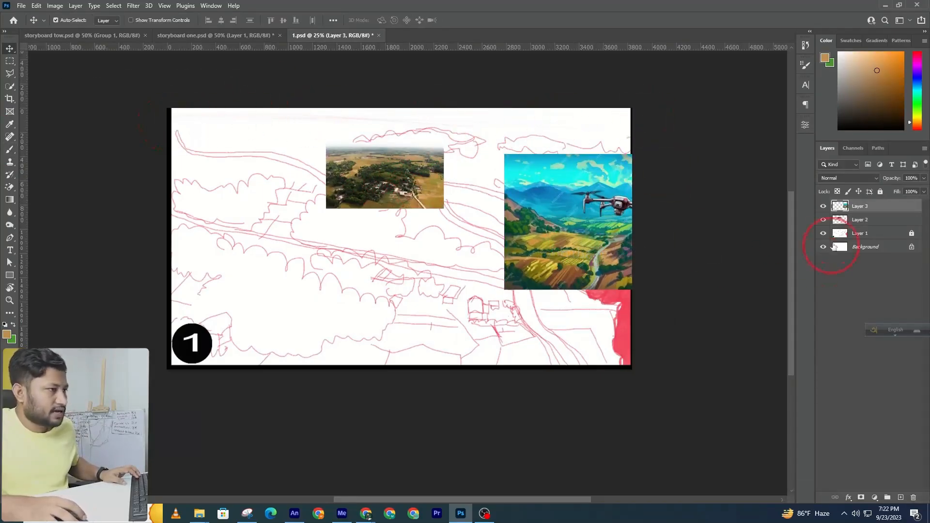
Step: On a new layer above Layer 1, outline everything below the horizon with the Pen tool and convert the path to a selection
{"action": "left_click", "coordinate": [845, 235]}
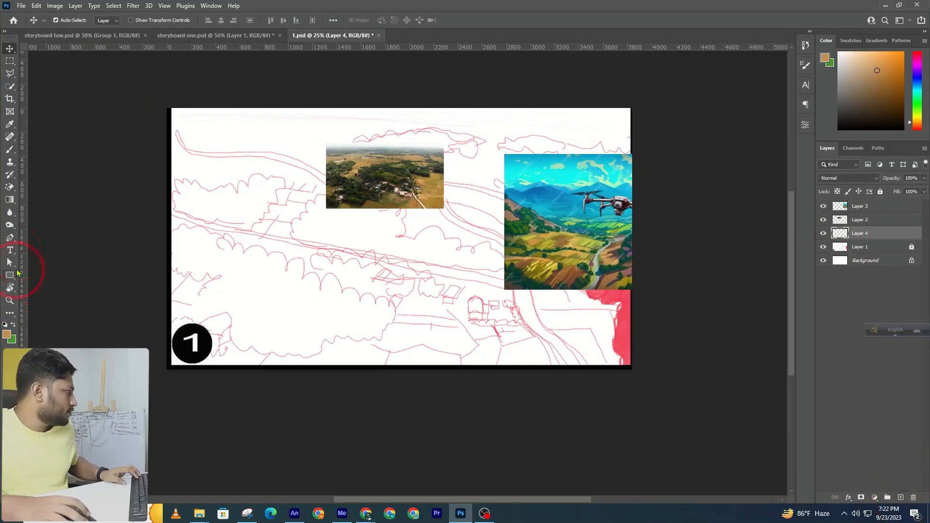
{"action": "left_click", "coordinate": [164, 121]}
{"action": "left_click_drag", "start_coordinate": [434, 123], "coordinate": [515, 134]}
{"action": "left_click", "coordinate": [433, 124], "text": "alt"}
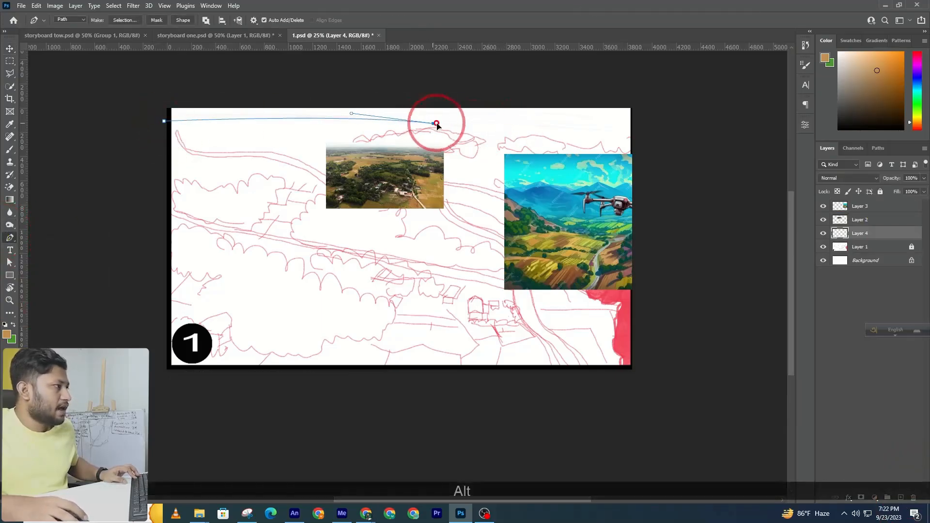
{"action": "left_click_drag", "start_coordinate": [727, 150], "coordinate": [729, 148]}
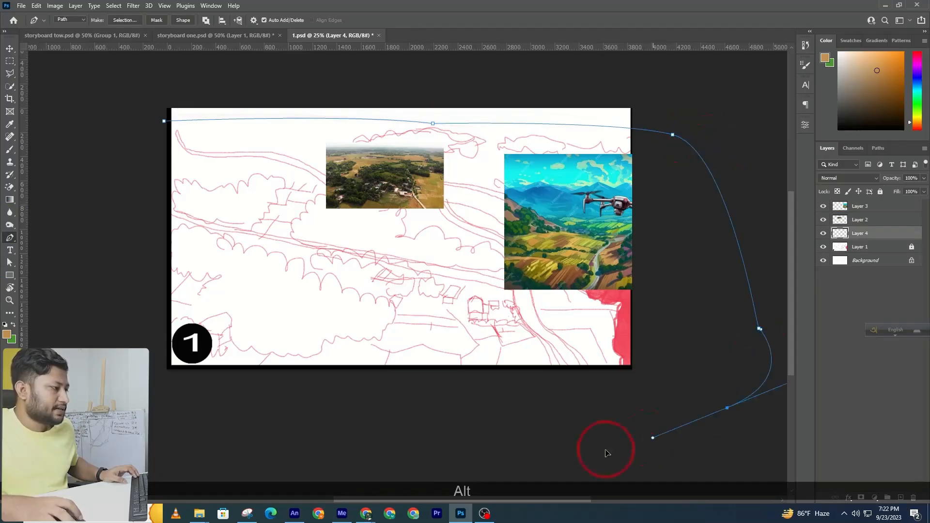
{"action": "left_click", "coordinate": [374, 442]}
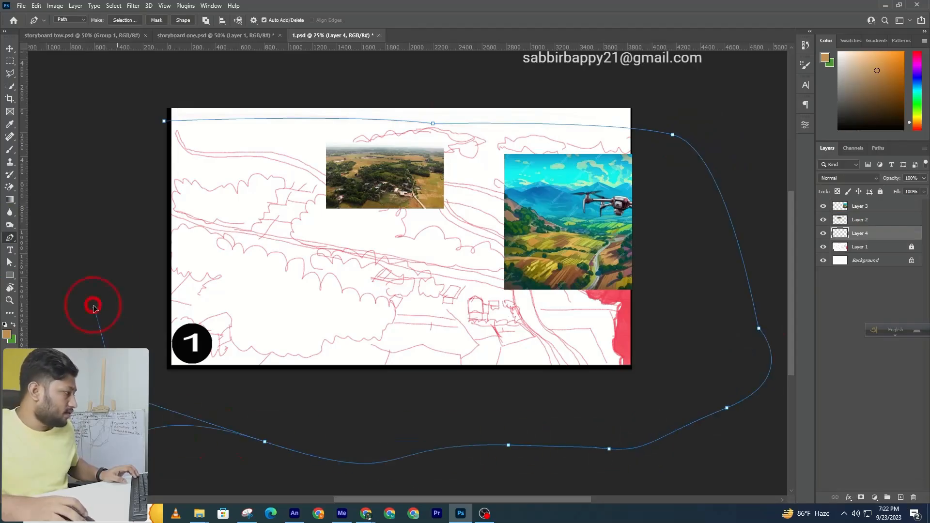
{"action": "key", "text": "ctrl+shift+Return"}
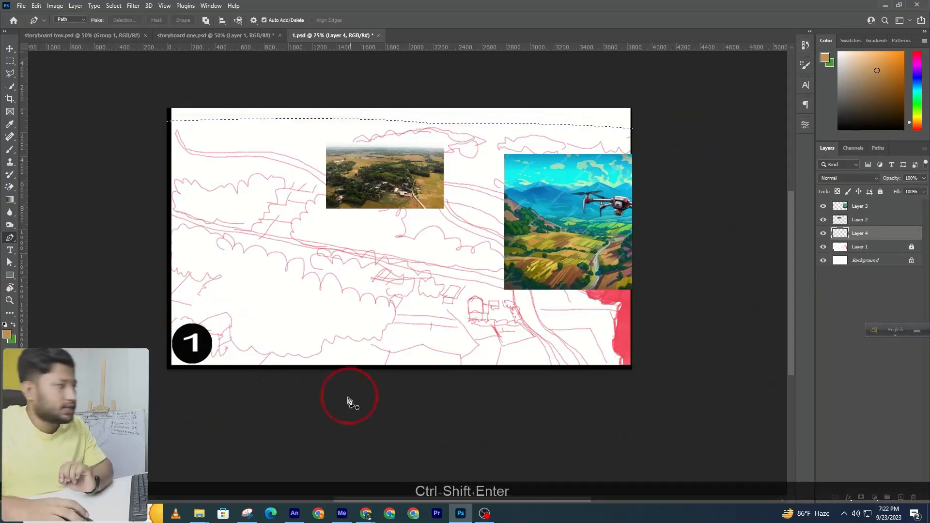
Step: Fill the selected ground area with the sampled tan using a 500 px brush, and deselect it
{"action": "left_click", "coordinate": [9, 156]}
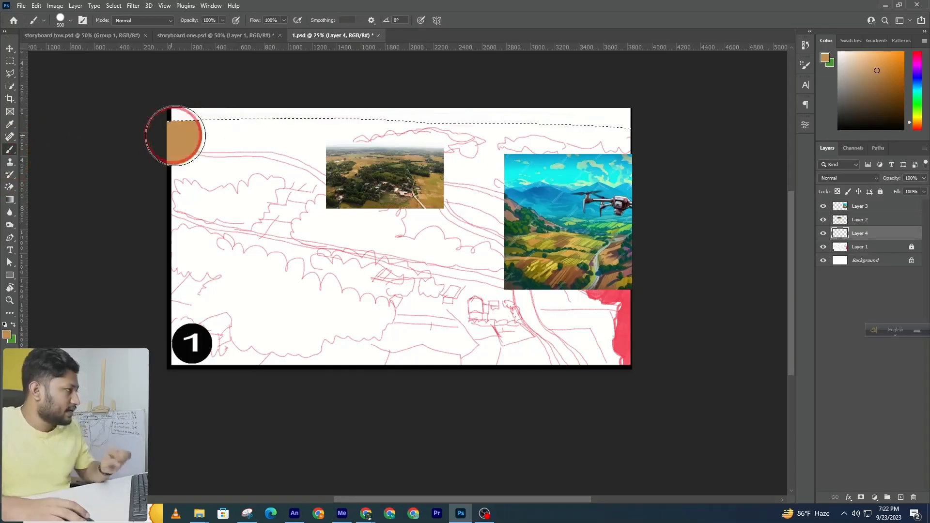
{"action": "left_click_drag", "start_coordinate": [166, 135], "coordinate": [700, 155]}
{"action": "mouse_move", "coordinate": [140, 177]}
{"action": "left_mouse_down"}
{"action": "mouse_move", "coordinate": [445, 191]}
{"action": "mouse_move", "coordinate": [676, 252]}
{"action": "mouse_move", "coordinate": [530, 368]}
{"action": "mouse_move", "coordinate": [673, 272]}
{"action": "mouse_move", "coordinate": [646, 331]}
{"action": "mouse_move", "coordinate": [243, 213]}
{"action": "mouse_move", "coordinate": [492, 224]}
{"action": "left_mouse_up"}
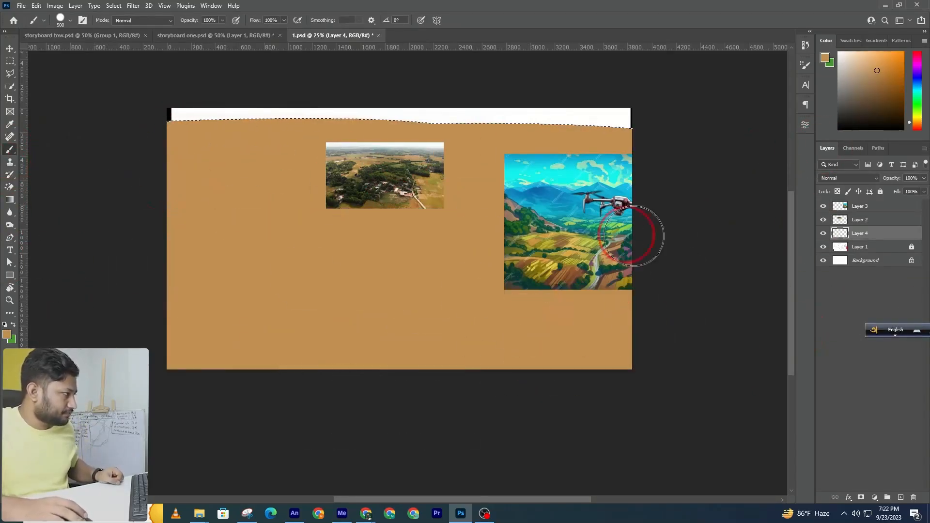
{"action": "key", "text": "ctrl+d"}
{"action": "key", "text": "v"}
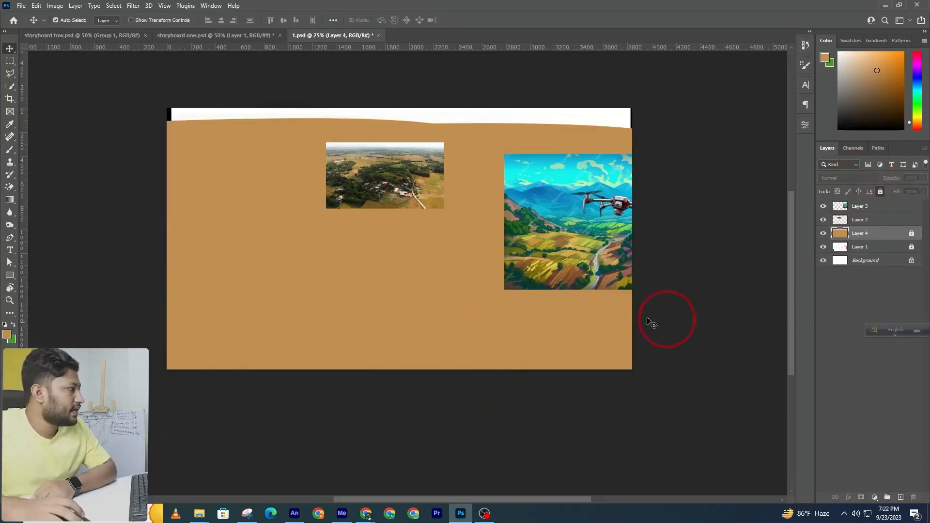
Step: Sample an olive field colour from the village photo and choose a 200 px brush from the texure brush group
{"action": "left_click", "coordinate": [8, 152]}
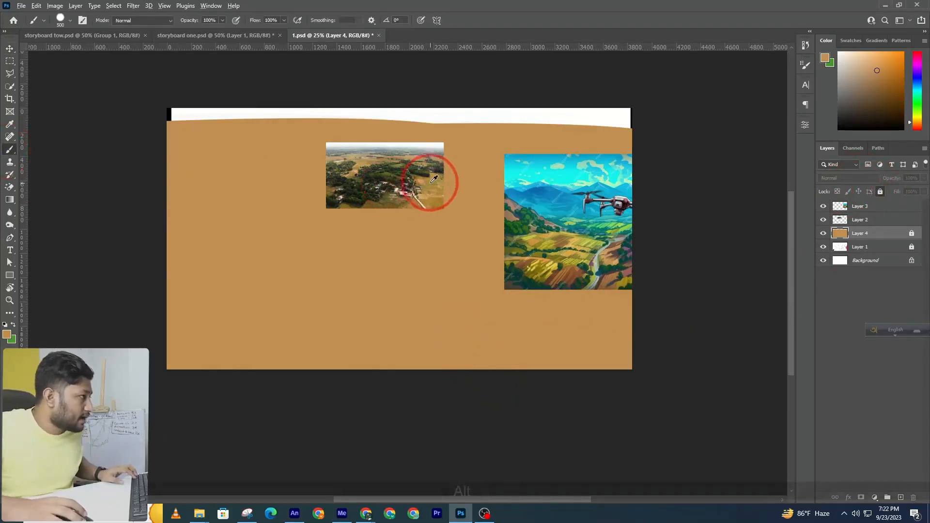
{"action": "left_click", "coordinate": [434, 178], "text": "alt"}
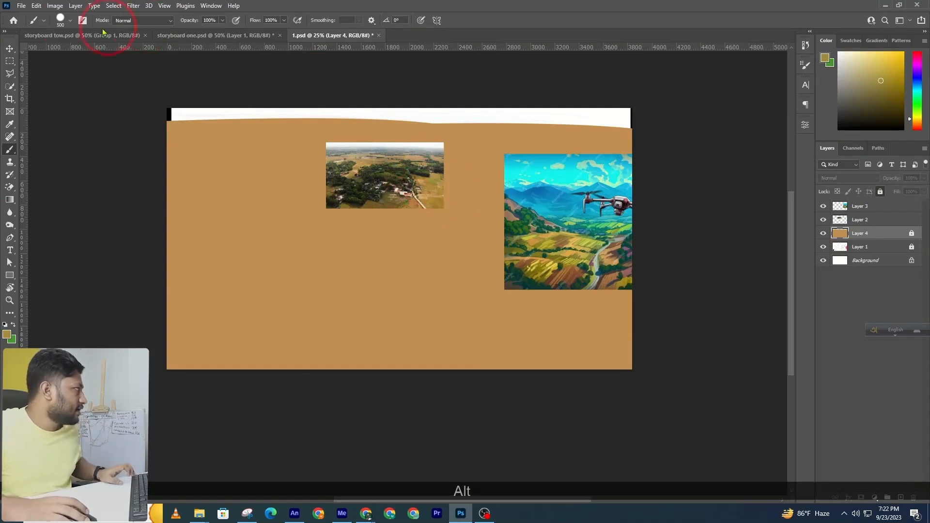
{"action": "left_click", "coordinate": [62, 20]}
{"action": "left_click", "coordinate": [29, 130]}
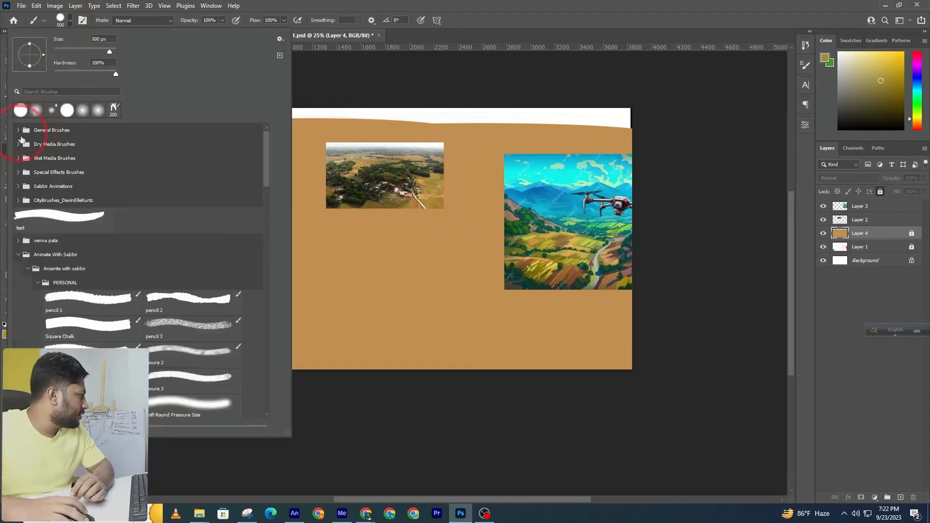
{"action": "scroll", "coordinate": [122, 318], "scroll_direction": "down", "scroll_amount": 2}
{"action": "scroll", "coordinate": [123, 321], "scroll_direction": "down", "scroll_amount": 3}
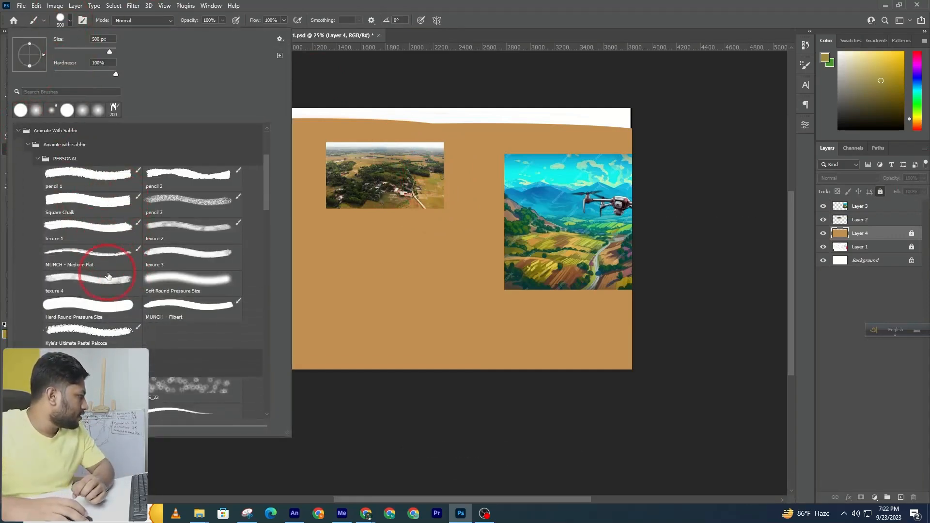
{"action": "left_click", "coordinate": [39, 301]}
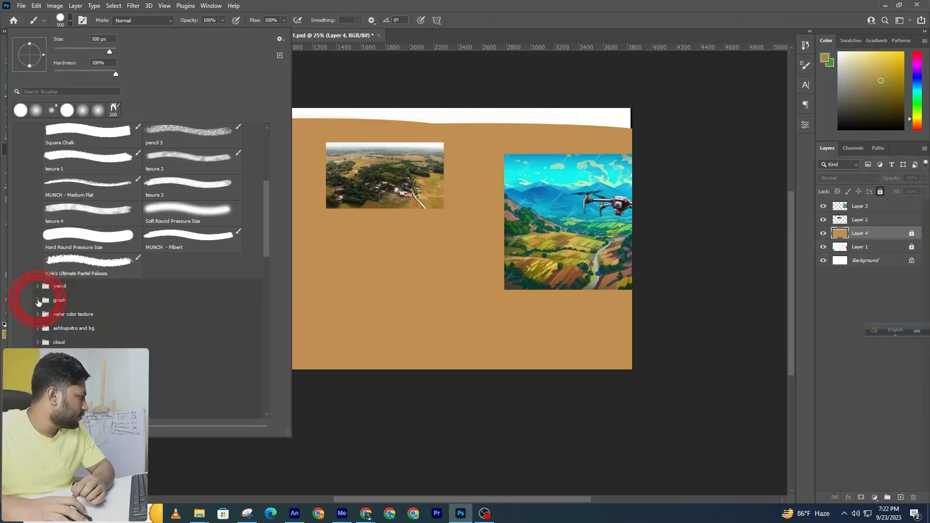
{"action": "scroll", "coordinate": [61, 320], "scroll_direction": "down", "scroll_amount": 1}
{"action": "left_click", "coordinate": [36, 324]}
{"action": "scroll", "coordinate": [145, 334], "scroll_direction": "down", "scroll_amount": 4}
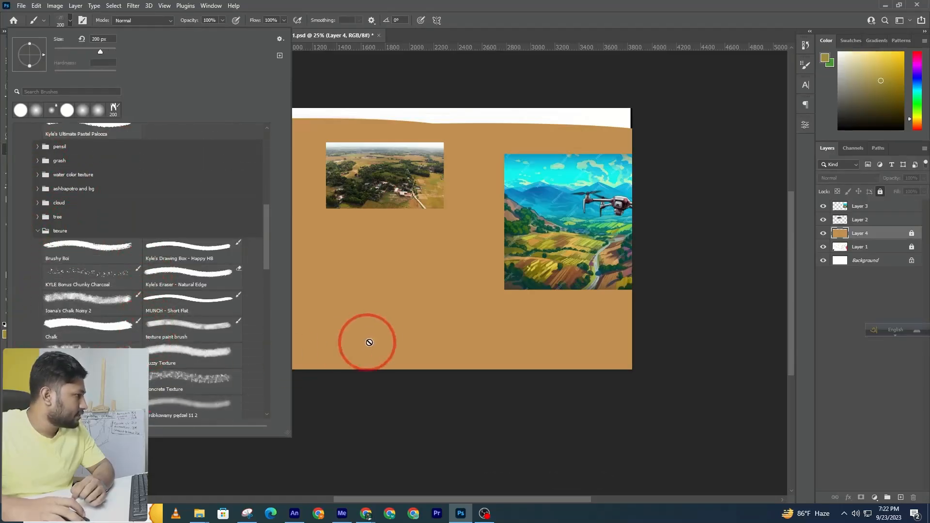
{"action": "left_click", "coordinate": [369, 343]}
Step: Unlock Layer 4, lock only its transparent pixels, and brush olive texture across the tan ground
{"action": "left_click", "coordinate": [451, 199]}
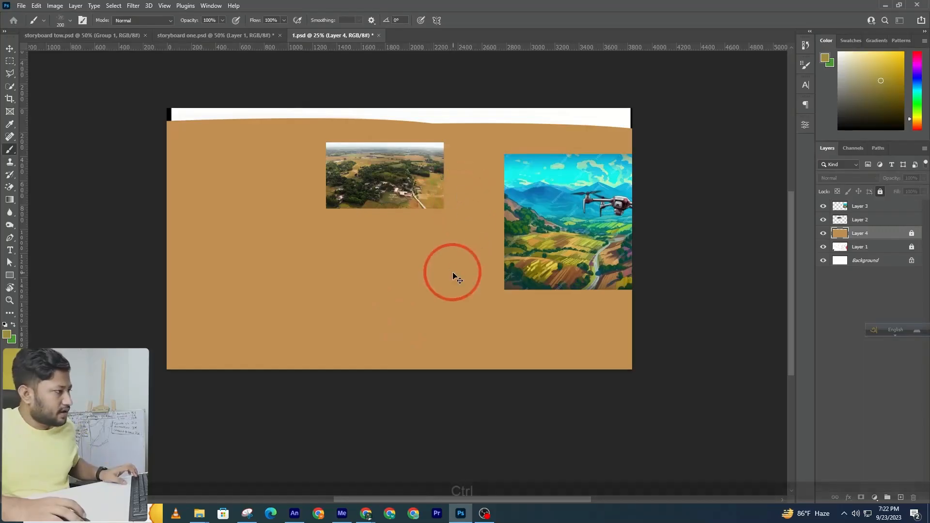
{"action": "left_click", "coordinate": [478, 286], "text": "ctrl"}
{"action": "left_click", "coordinate": [905, 237]}
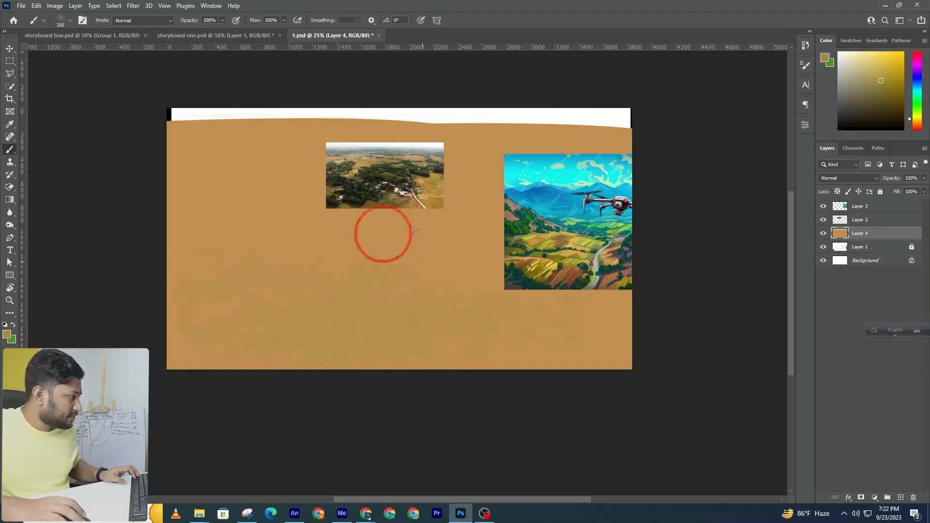
{"action": "key", "text": "ctrl+z"}
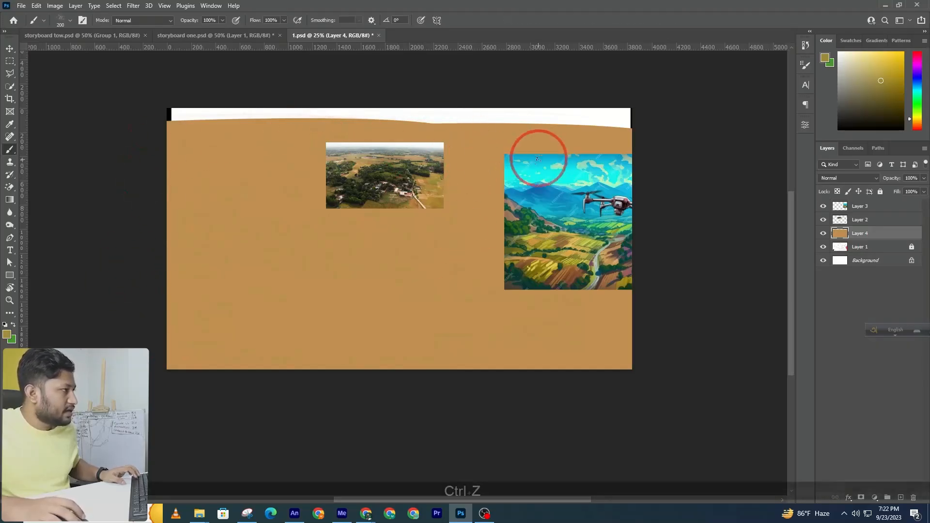
{"action": "left_click", "coordinate": [849, 192]}
{"action": "left_click", "coordinate": [701, 196]}
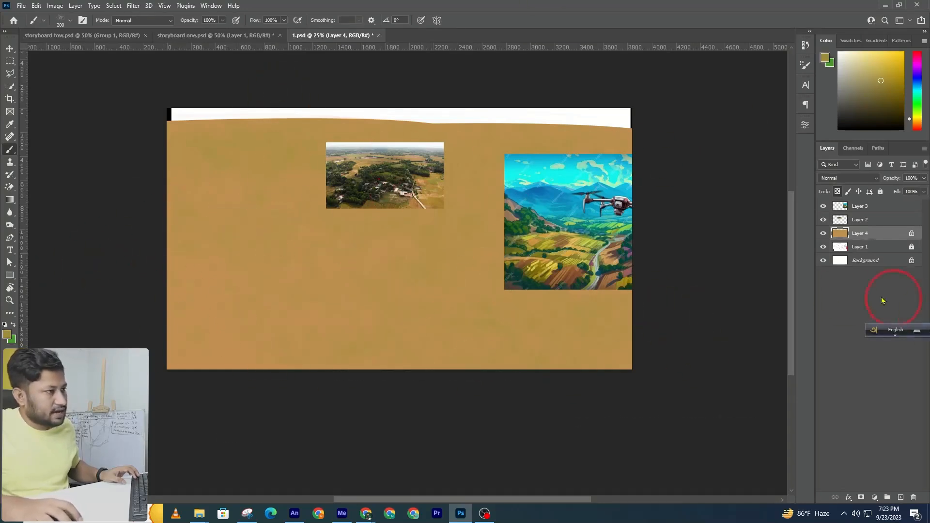
Step: Hide Layer 4 and move the valley image to the canvas's right edge and the village photo lower left, clear of the sketch's upper winding band
{"action": "left_click", "coordinate": [823, 234]}
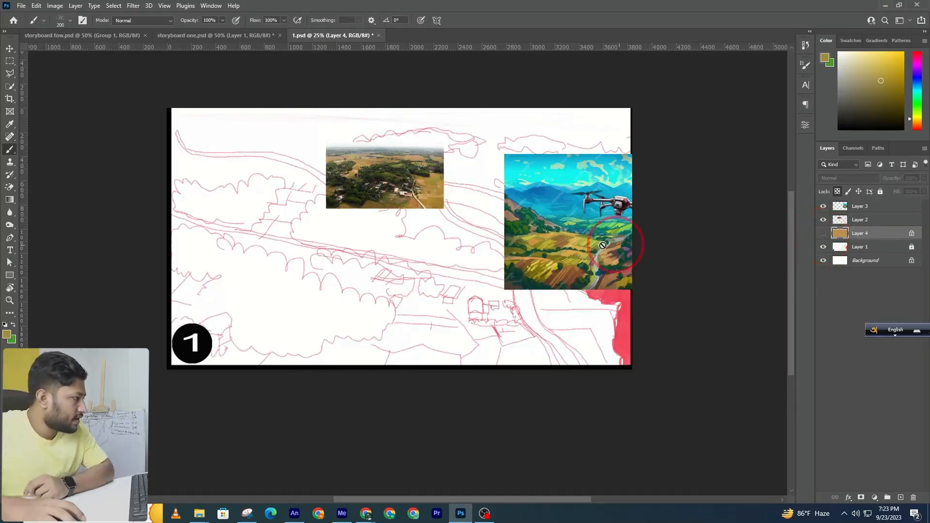
{"action": "key", "text": "v"}
{"action": "left_click", "coordinate": [542, 250]}
{"action": "left_click_drag", "start_coordinate": [540, 249], "coordinate": [618, 216]}
{"action": "left_click_drag", "start_coordinate": [403, 197], "coordinate": [342, 260]}
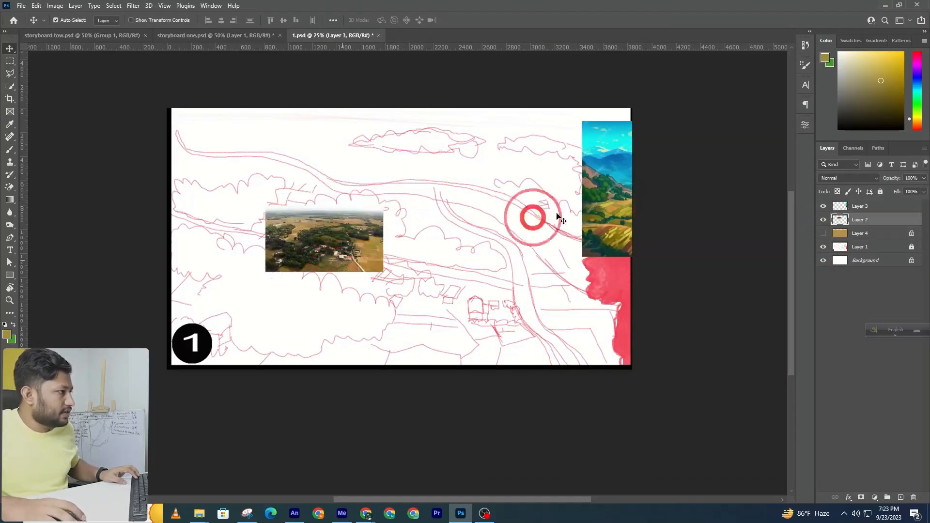
{"action": "left_click_drag", "start_coordinate": [615, 170], "coordinate": [597, 184]}
{"action": "left_click", "coordinate": [823, 234]}
{"action": "left_click", "coordinate": [823, 233]}
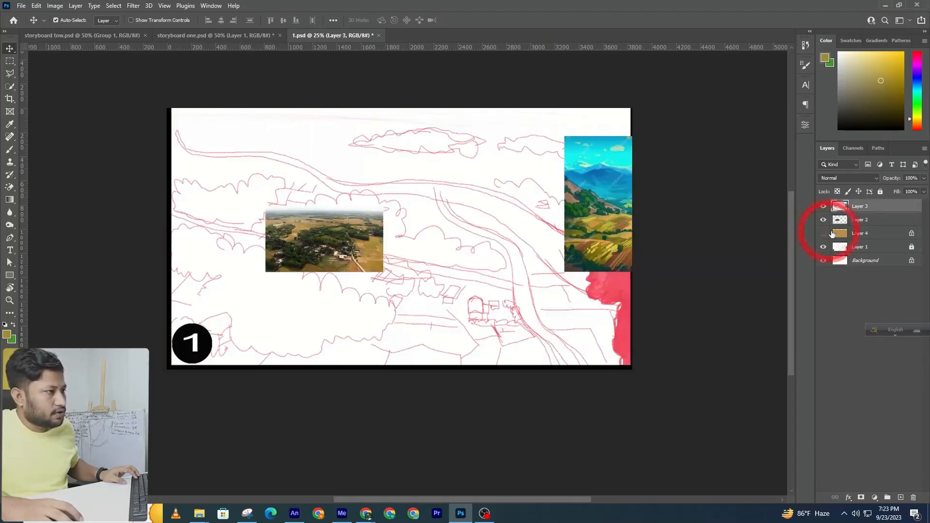
Step: Add an empty layer directly above Layer 4 and activate the Pen tool
{"action": "left_click", "coordinate": [852, 234]}
{"action": "left_click", "coordinate": [901, 498]}
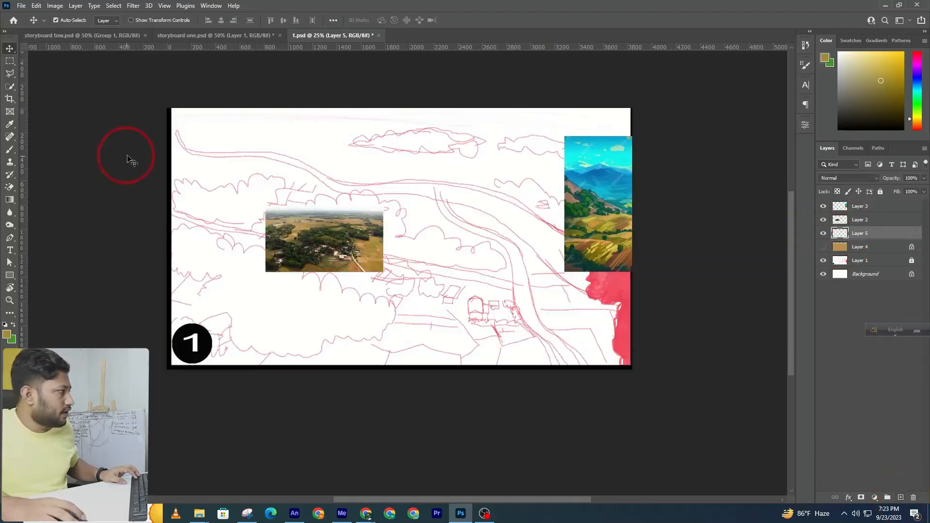
{"action": "left_click", "coordinate": [9, 225]}
{"action": "left_click", "coordinate": [10, 238]}
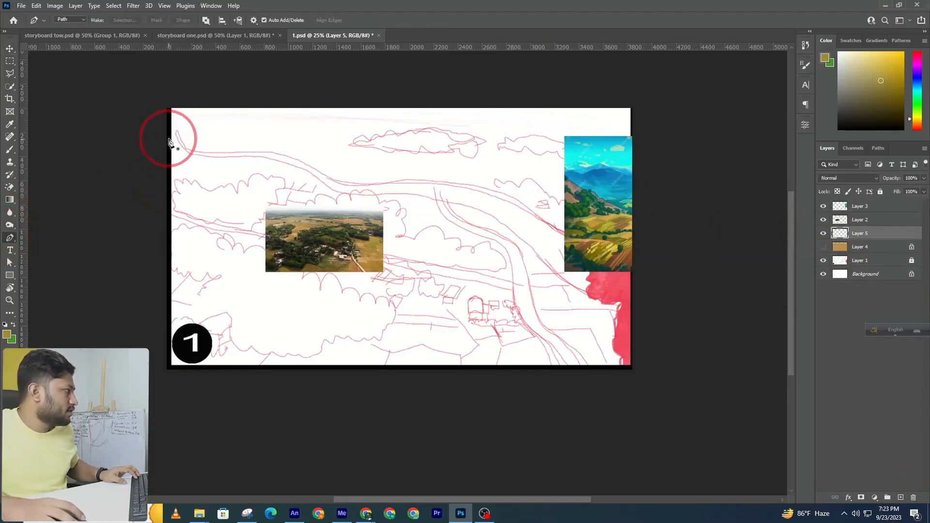
{"action": "left_click", "coordinate": [9, 74]}
{"action": "left_click", "coordinate": [30, 74]}
{"action": "mouse_move", "coordinate": [161, 129]}
{"action": "left_mouse_down"}
{"action": "mouse_move", "coordinate": [181, 156]}
{"action": "mouse_move", "coordinate": [282, 174]}
{"action": "mouse_move", "coordinate": [411, 219]}
{"action": "mouse_move", "coordinate": [517, 230]}
{"action": "left_mouse_up"}
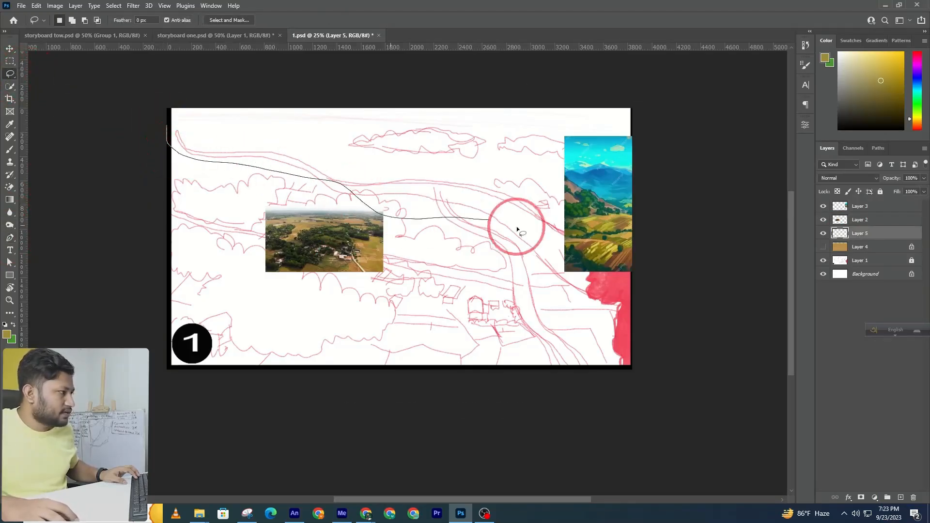
{"action": "key", "text": "ctrl+z"}
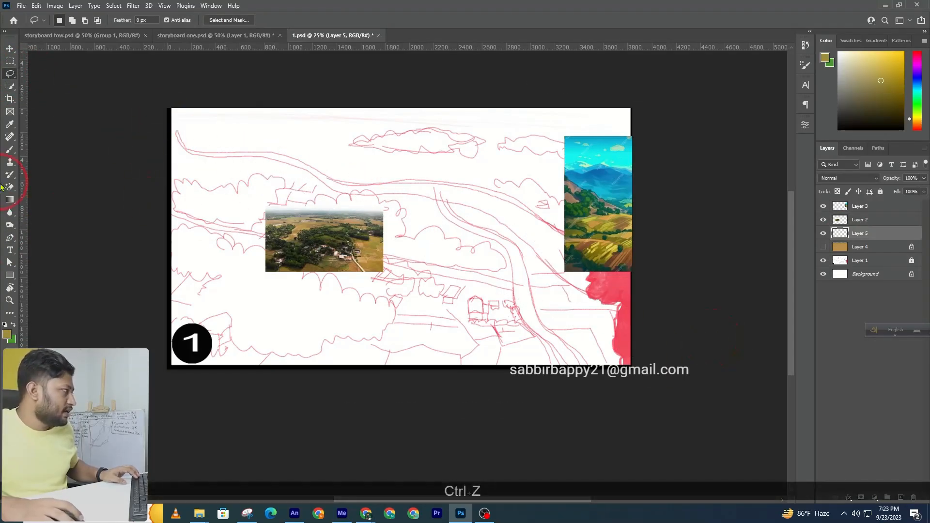
Step: Trace the lower edge of the sketch's upper winding band with the Pen tool, from the canvas's left edge to its middle
{"action": "left_click", "coordinate": [9, 238]}
{"action": "left_click_drag", "start_coordinate": [227, 159], "coordinate": [289, 156]}
{"action": "key", "text": "alt"}
{"action": "left_click", "coordinate": [228, 159], "text": "alt"}
{"action": "mouse_move", "coordinate": [326, 185]}
{"action": "left_mouse_down"}
{"action": "mouse_move", "coordinate": [369, 226]}
{"action": "mouse_move", "coordinate": [327, 185]}
{"action": "left_mouse_up"}
{"action": "left_click_drag", "start_coordinate": [426, 197], "coordinate": [516, 191]}
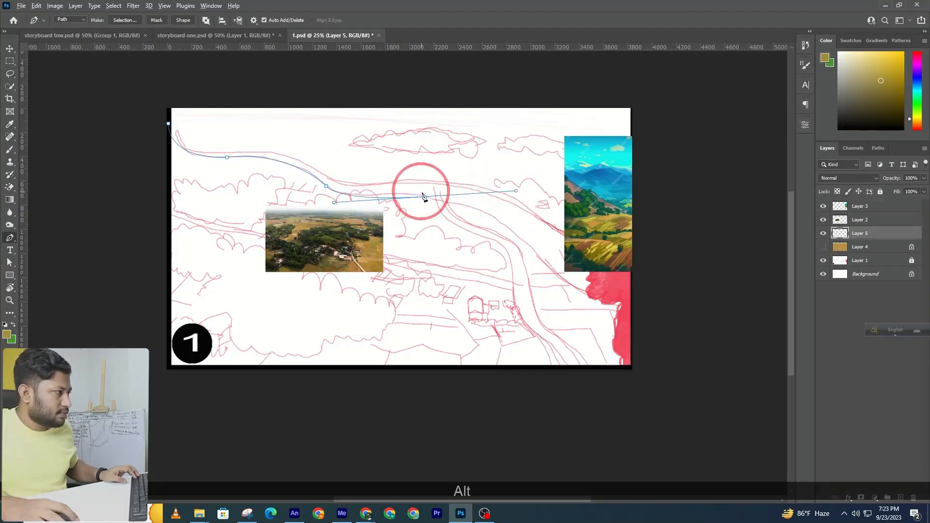
{"action": "key", "text": "ctrl+z"}
{"action": "left_click_drag", "start_coordinate": [395, 193], "coordinate": [450, 187]}
{"action": "left_click", "coordinate": [395, 194], "text": "alt"}
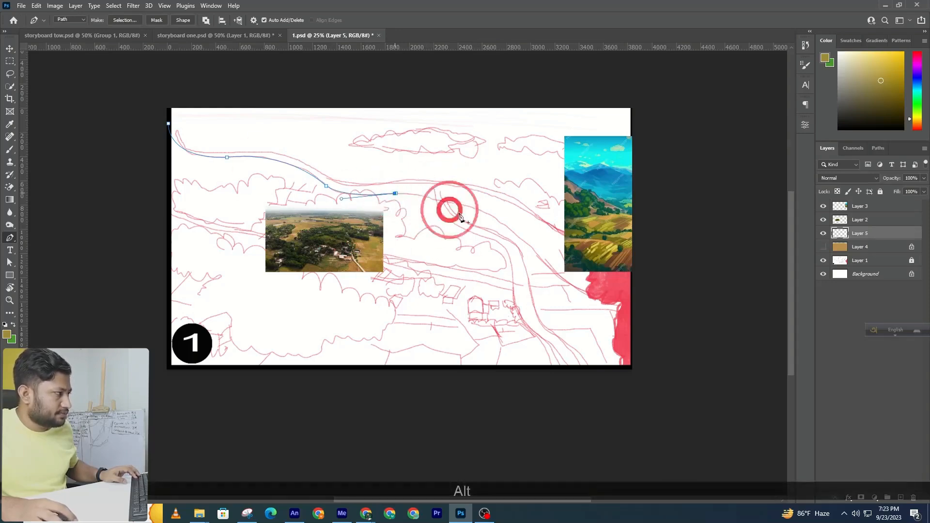
{"action": "key", "text": "ctrl+z"}
{"action": "left_click", "coordinate": [395, 193], "text": "alt"}
Step: Continue the path along the band's lower edge down past the red area and beyond the canvas's right edge
{"action": "left_click_drag", "start_coordinate": [520, 240], "coordinate": [560, 285]}
{"action": "left_click", "coordinate": [520, 241], "text": "alt"}
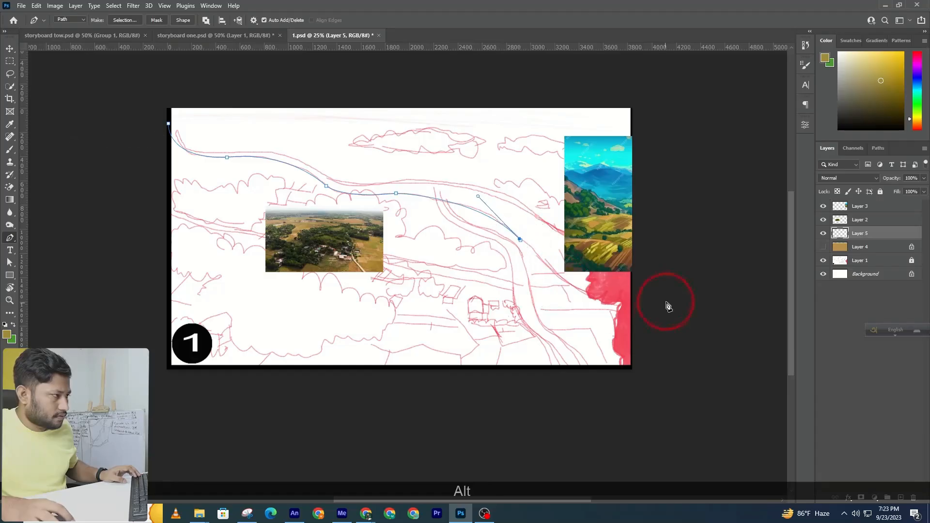
{"action": "key", "text": "ctrl+z"}
{"action": "key", "text": "ctrl+z"}
{"action": "key", "text": "ctrl+z"}
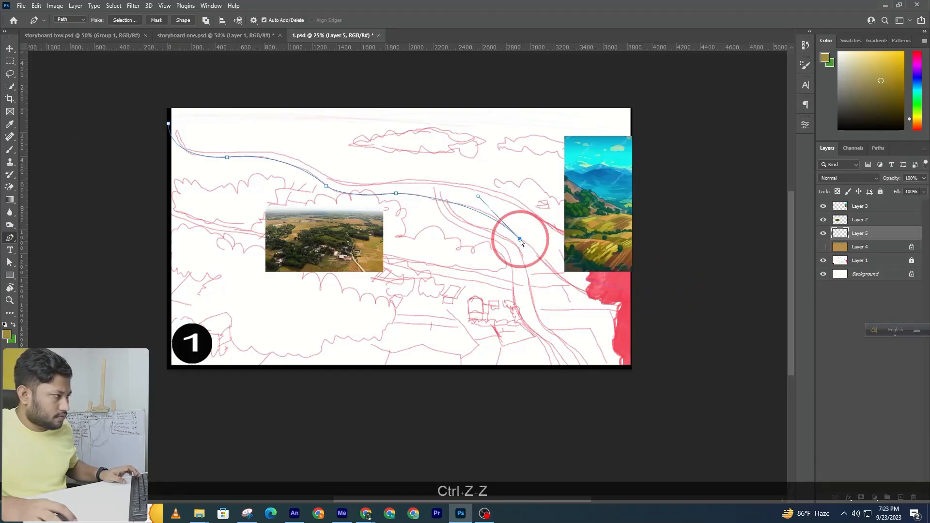
{"action": "left_click_drag", "start_coordinate": [698, 247], "coordinate": [720, 227]}
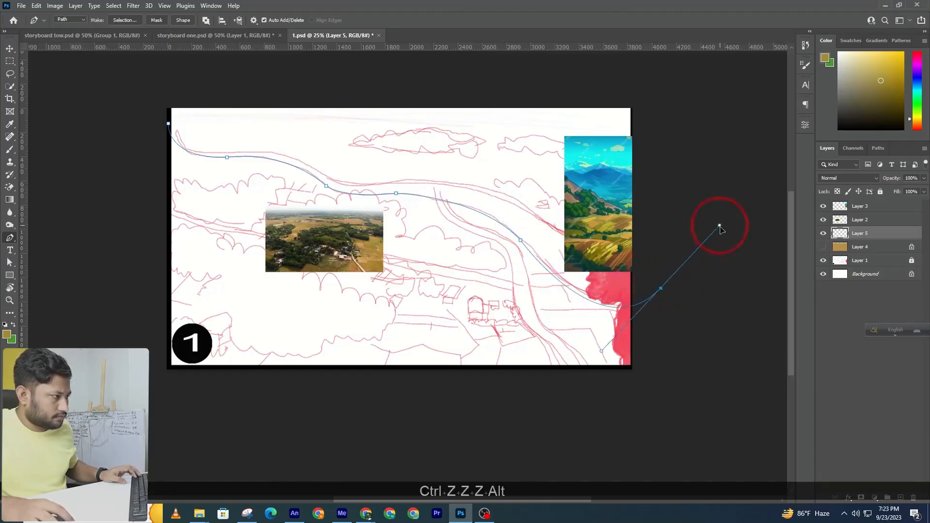
{"action": "left_click", "coordinate": [661, 290], "text": "alt"}
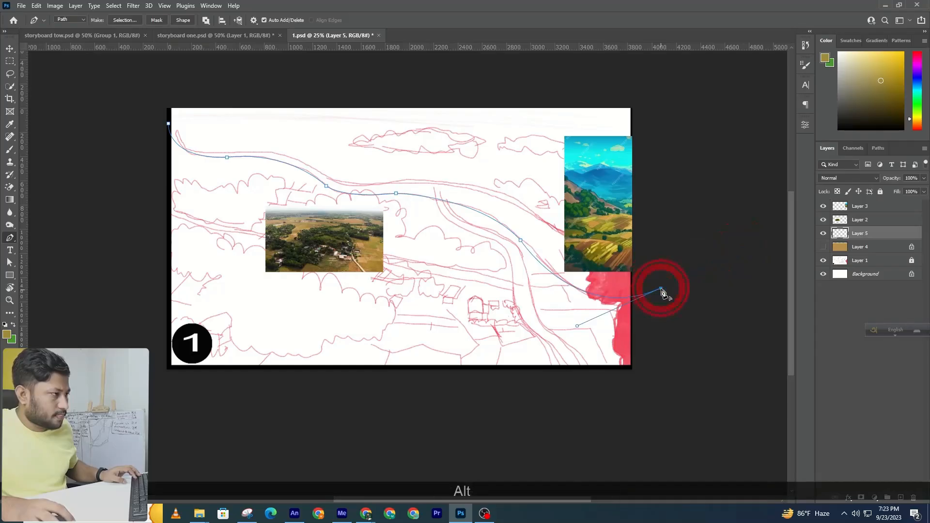
Step: Continue the path from beyond the canvas's right edge back along the winding band's upper edge to the canvas's middle
{"action": "left_click", "coordinate": [651, 244]}
{"action": "left_click_drag", "start_coordinate": [524, 204], "coordinate": [465, 154]}
{"action": "left_click", "coordinate": [524, 205], "text": "alt"}
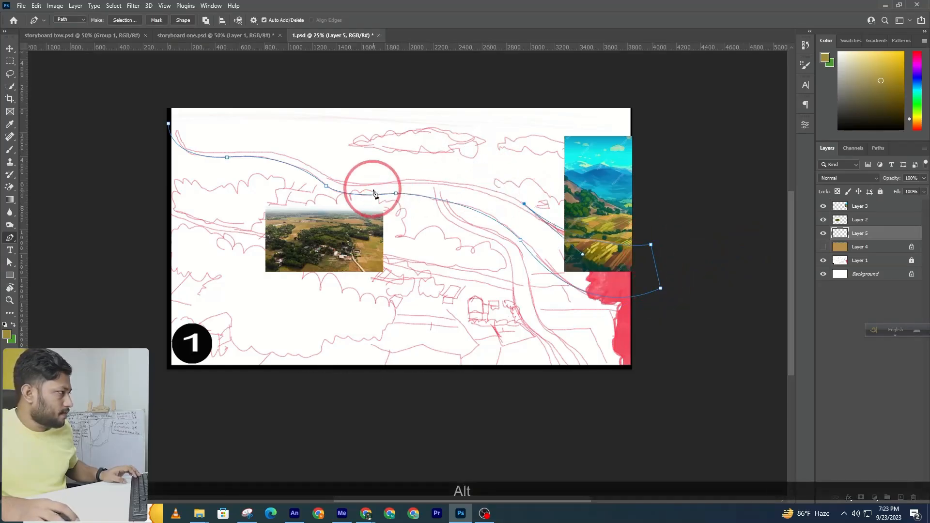
{"action": "left_click_drag", "start_coordinate": [376, 184], "coordinate": [279, 204]}
{"action": "key", "text": "ctrl+z"}
{"action": "left_click_drag", "start_coordinate": [361, 182], "coordinate": [237, 192]}
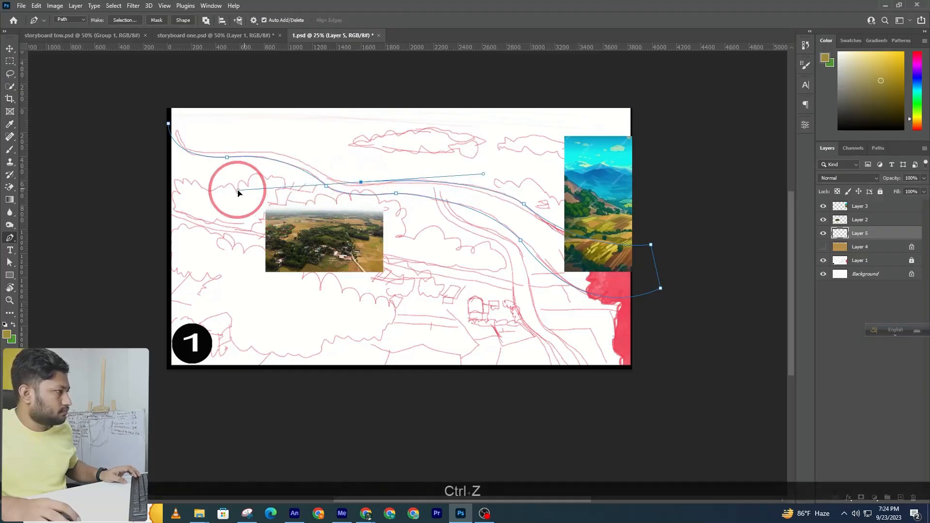
{"action": "left_click", "coordinate": [361, 183], "text": "alt"}
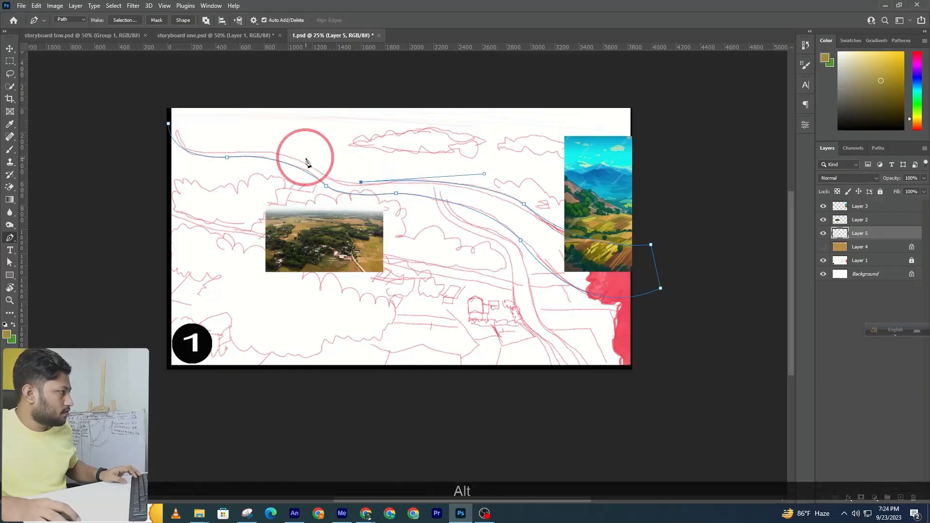
Step: Finish tracing the band's upper edge to the canvas's left edge, close the path and convert it into a selection
{"action": "left_click_drag", "start_coordinate": [303, 161], "coordinate": [277, 137]}
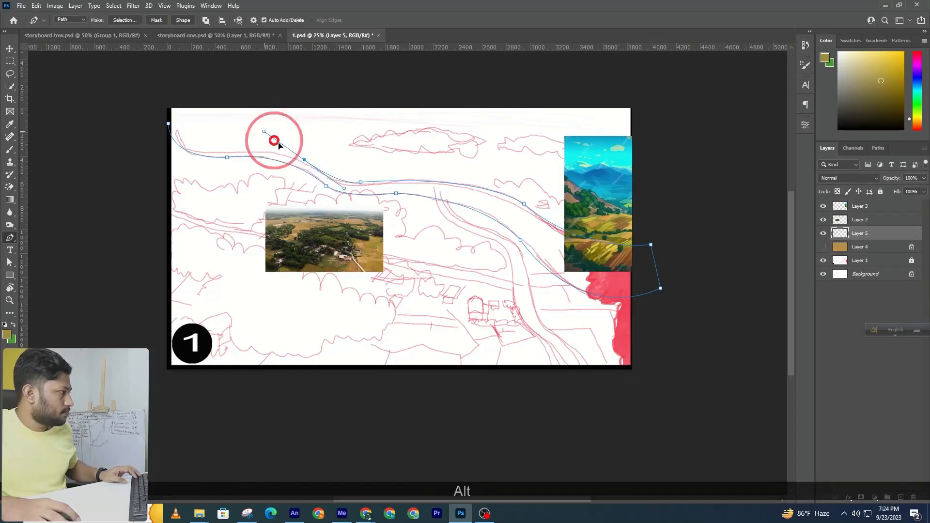
{"action": "mouse_move", "coordinate": [315, 167]}
{"action": "left_mouse_down"}
{"action": "mouse_move", "coordinate": [274, 139]}
{"action": "mouse_move", "coordinate": [305, 167]}
{"action": "left_mouse_up"}
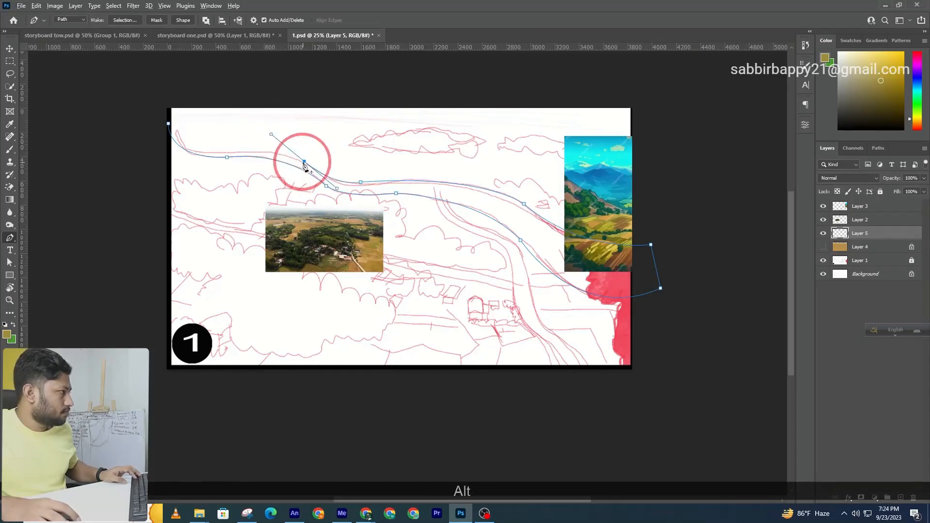
{"action": "left_click_drag", "start_coordinate": [186, 163], "coordinate": [182, 163]}
{"action": "left_click", "coordinate": [233, 153], "text": "alt"}
{"action": "key", "text": "ctrl+z"}
{"action": "left_click", "coordinate": [233, 153], "text": "alt"}
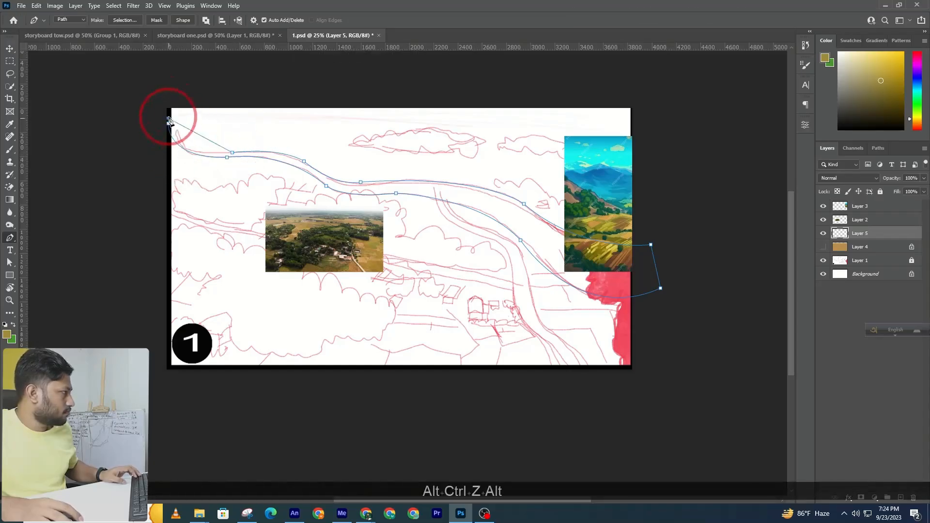
{"action": "left_click_drag", "start_coordinate": [156, 76], "coordinate": [160, 76]}
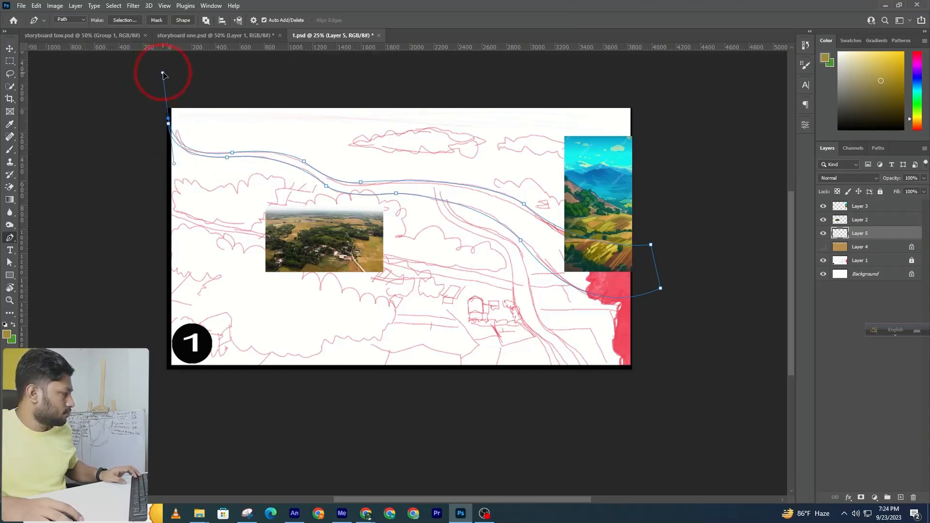
{"action": "key", "text": "ctrl+shift+Return"}
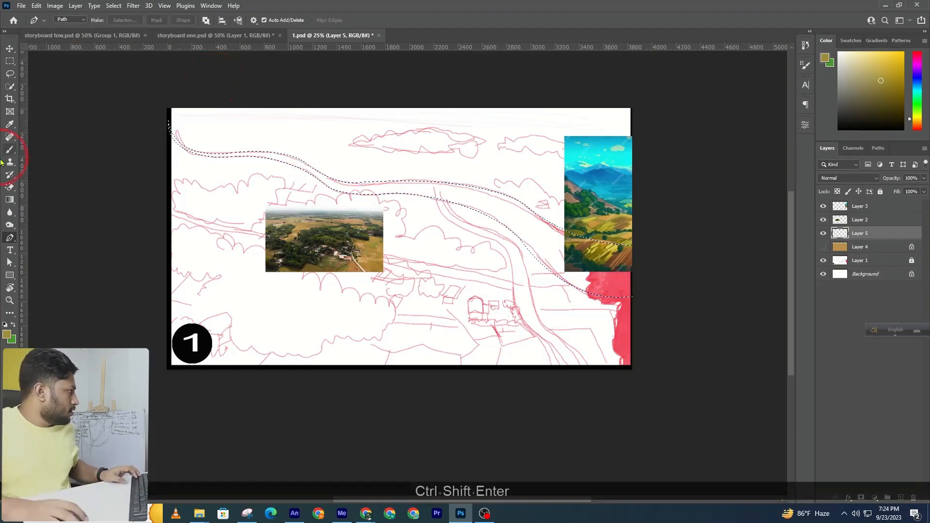
Step: Sample the ground colour from Layer 4 and darken the foreground colour to brown, RGB 130, 99, 55
{"action": "left_click", "coordinate": [10, 150]}
{"action": "key", "text": "alt"}
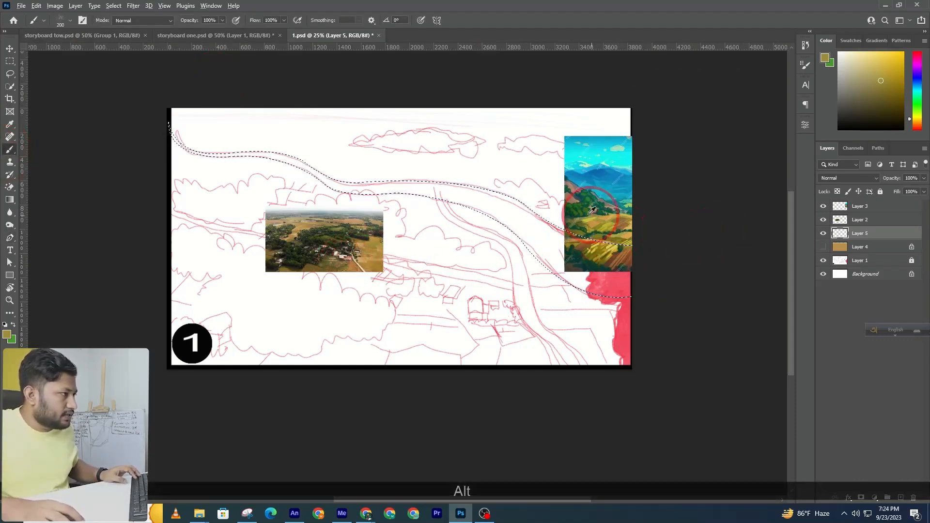
{"action": "left_click", "coordinate": [823, 248], "text": "alt"}
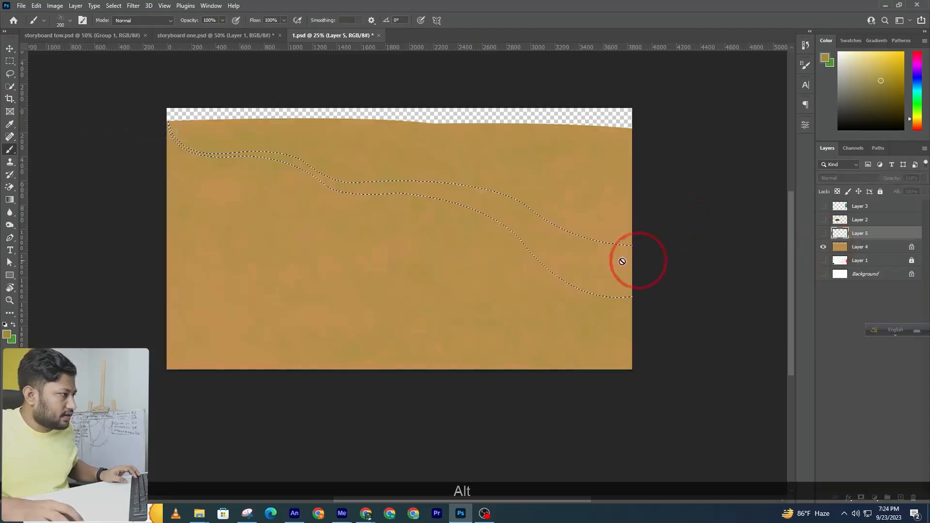
{"action": "left_click", "coordinate": [590, 249], "text": "alt"}
{"action": "left_click", "coordinate": [6, 337]}
{"action": "left_click_drag", "start_coordinate": [276, 368], "coordinate": [542, 346]}
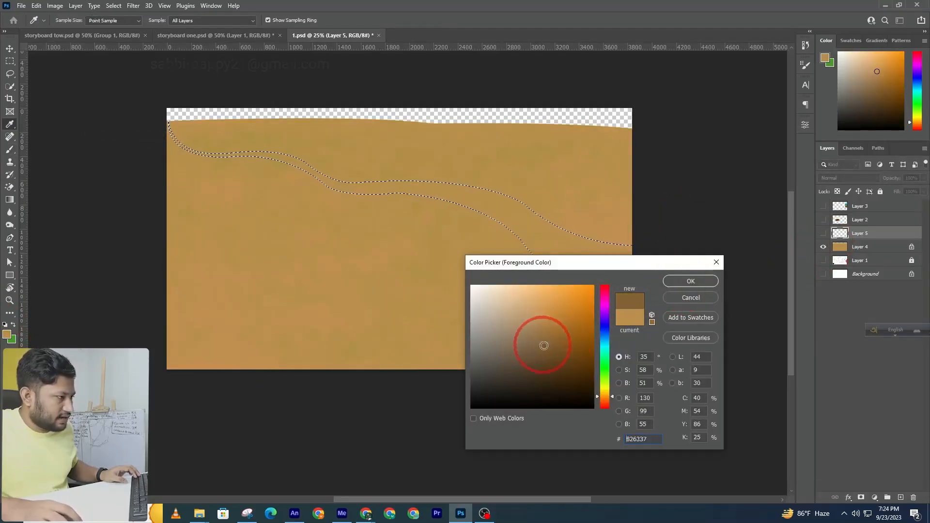
{"action": "left_click", "coordinate": [671, 285]}
{"action": "key", "text": "b"}
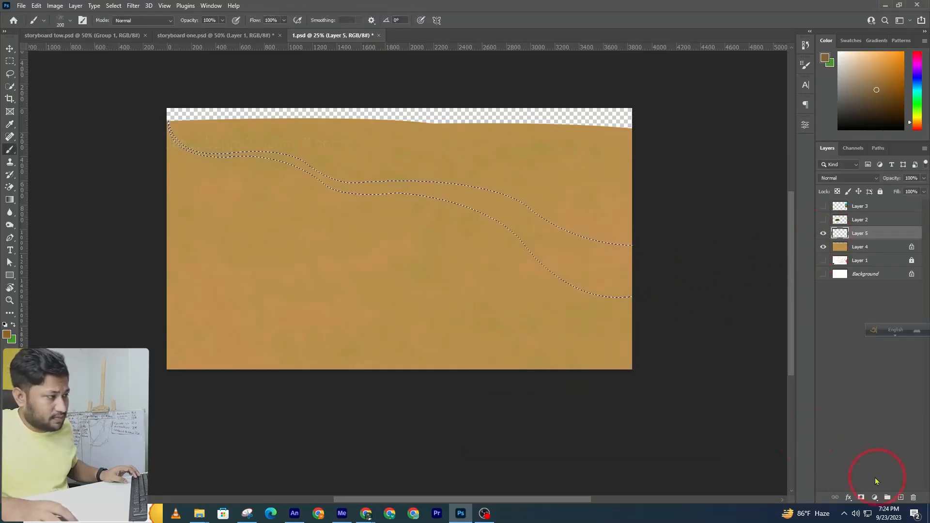
Step: Switch the brush to a hard round tip at 200 px with 100% hardness
{"action": "left_click", "coordinate": [602, 281]}
{"action": "key", "text": "ctrl+z"}
{"action": "left_click", "coordinate": [81, 22]}
{"action": "left_click", "coordinate": [71, 21]}
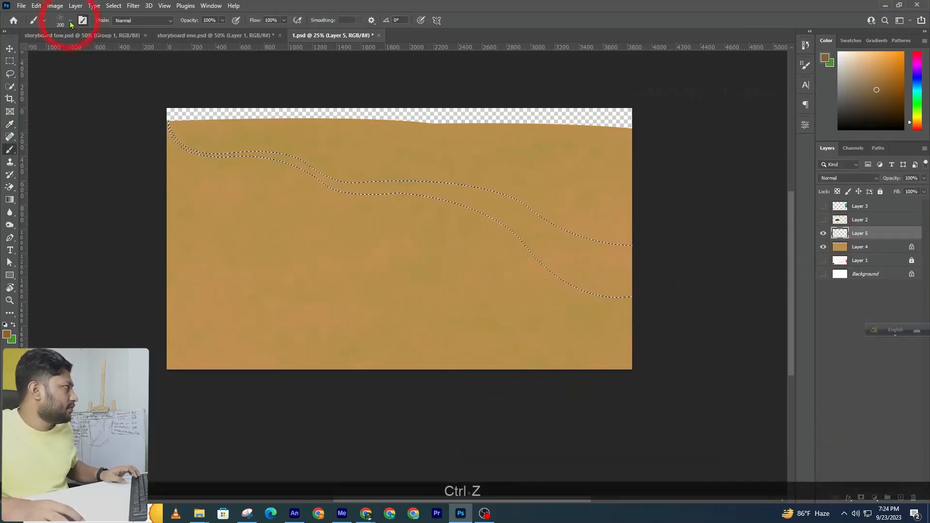
{"action": "left_click", "coordinate": [35, 112]}
{"action": "left_click", "coordinate": [71, 22]}
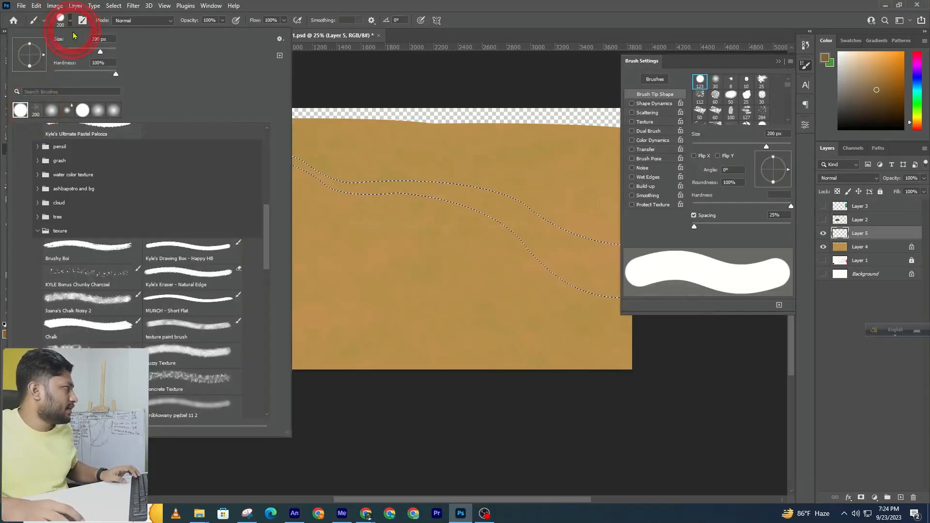
{"action": "left_click", "coordinate": [723, 82]}
{"action": "left_click", "coordinate": [778, 63]}
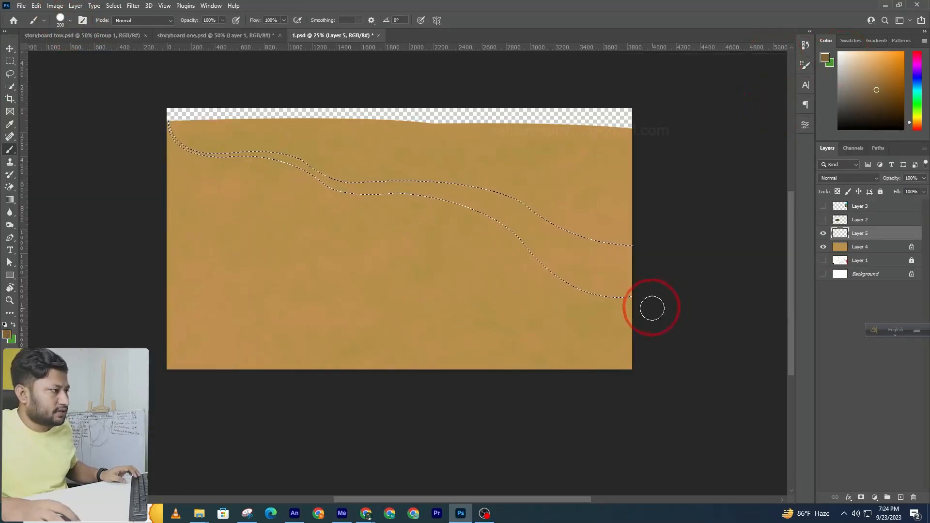
Step: Enlarge the brush, fill the selected winding band with the dark brown on Layer 5 and deselect
{"action": "left_click_drag", "start_coordinate": [650, 307], "coordinate": [565, 287]}
{"action": "key", "text": "]"}
{"action": "key", "text": "]"}
{"action": "key", "text": "]"}
{"action": "key", "text": "]"}
{"action": "key", "text": "]"}
{"action": "key", "text": "]"}
{"action": "key", "text": "]"}
{"action": "key", "text": "]"}
{"action": "key", "text": "]"}
{"action": "key", "text": "]"}
{"action": "mouse_move", "coordinate": [646, 285]}
{"action": "left_mouse_down"}
{"action": "mouse_move", "coordinate": [373, 198]}
{"action": "mouse_move", "coordinate": [368, 155]}
{"action": "left_mouse_up"}
{"action": "key", "text": "ctrl+d"}
Step: Hide Layers 5 and 4, show the sketch on Layer 1 and move it to the top of the layer stack
{"action": "left_click", "coordinate": [647, 228], "text": "alt"}
{"action": "key", "text": "v"}
{"action": "left_click_drag", "start_coordinate": [591, 239], "coordinate": [588, 224]}
{"action": "left_click", "coordinate": [824, 233]}
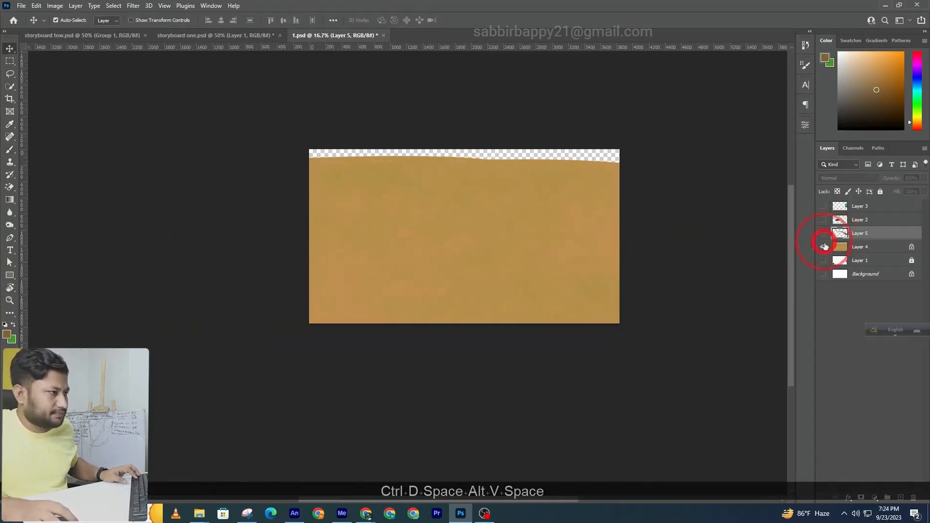
{"action": "left_click", "coordinate": [824, 247]}
{"action": "left_click", "coordinate": [824, 220]}
{"action": "left_click", "coordinate": [823, 219]}
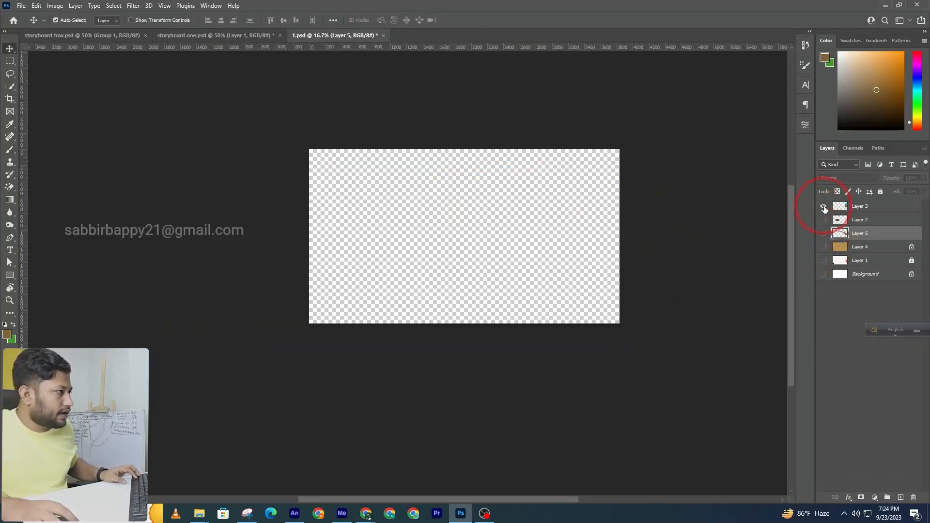
{"action": "left_click", "coordinate": [823, 206]}
{"action": "left_click", "coordinate": [824, 260]}
{"action": "mouse_move", "coordinate": [562, 250]}
{"action": "left_mouse_down"}
{"action": "mouse_move", "coordinate": [886, 269]}
{"action": "mouse_move", "coordinate": [843, 194]}
{"action": "left_mouse_up"}
Step: Set the sketch layer's blend mode to Multiply, lock it and show all the layers beneath it
{"action": "left_click", "coordinate": [843, 186]}
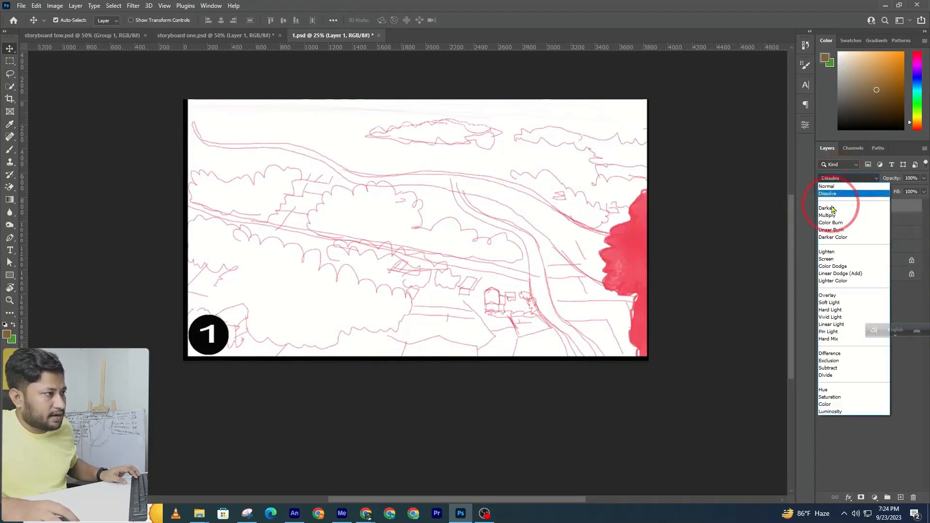
{"action": "left_click", "coordinate": [828, 215]}
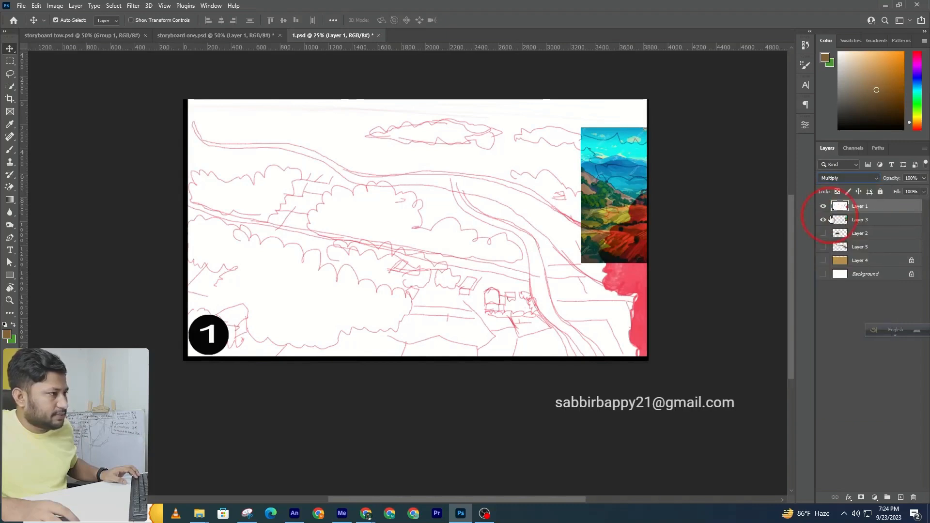
{"action": "left_click", "coordinate": [878, 192]}
{"action": "left_click_drag", "start_coordinate": [823, 233], "coordinate": [819, 310]}
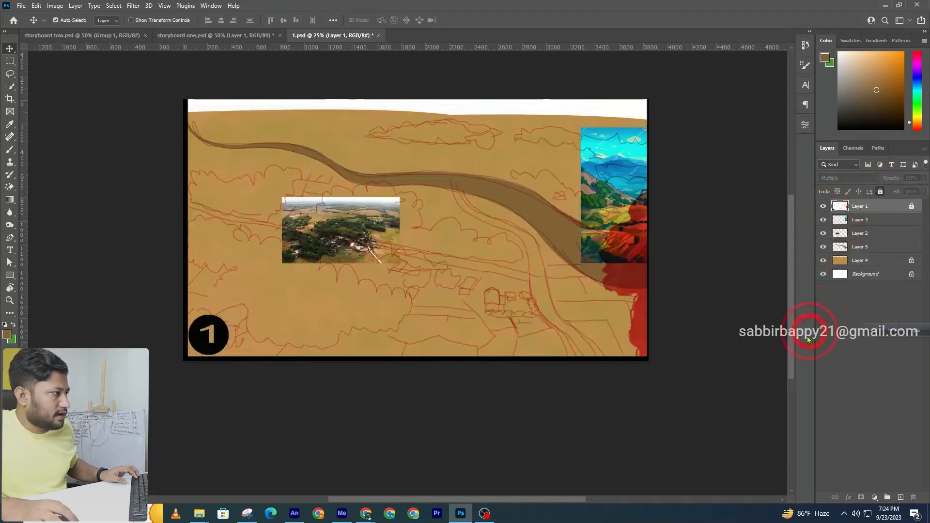
Step: Move the valley image inward from the canvas's right edge, hide both reference image layers and activate Layer 5
{"action": "mouse_move", "coordinate": [619, 196]}
{"action": "left_mouse_down"}
{"action": "mouse_move", "coordinate": [583, 255]}
{"action": "mouse_move", "coordinate": [484, 197]}
{"action": "left_mouse_up"}
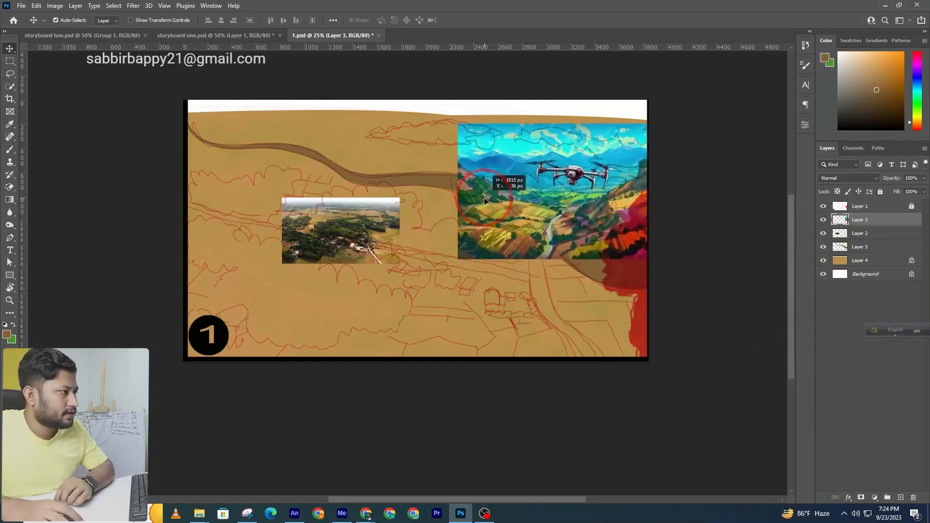
{"action": "left_click_drag", "start_coordinate": [823, 220], "coordinate": [823, 233]}
{"action": "left_click", "coordinate": [581, 240]}
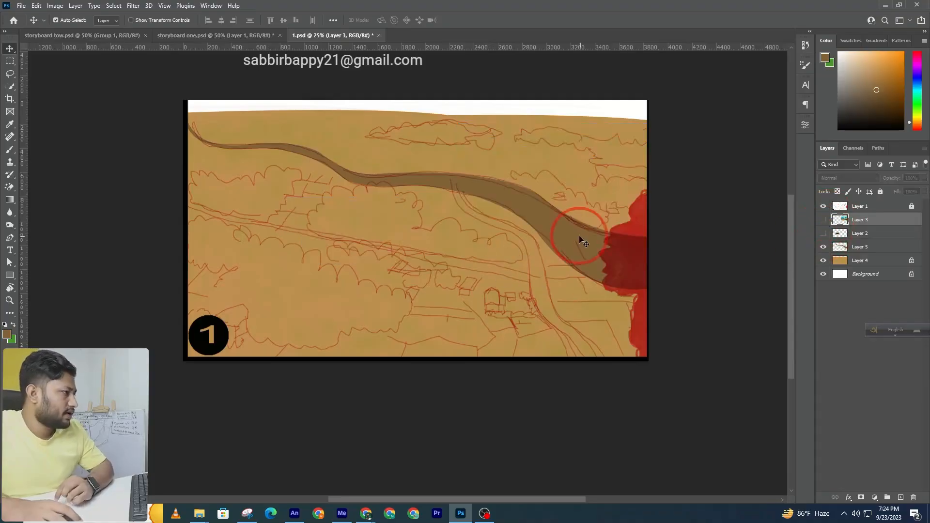
{"action": "left_click", "coordinate": [823, 206]}
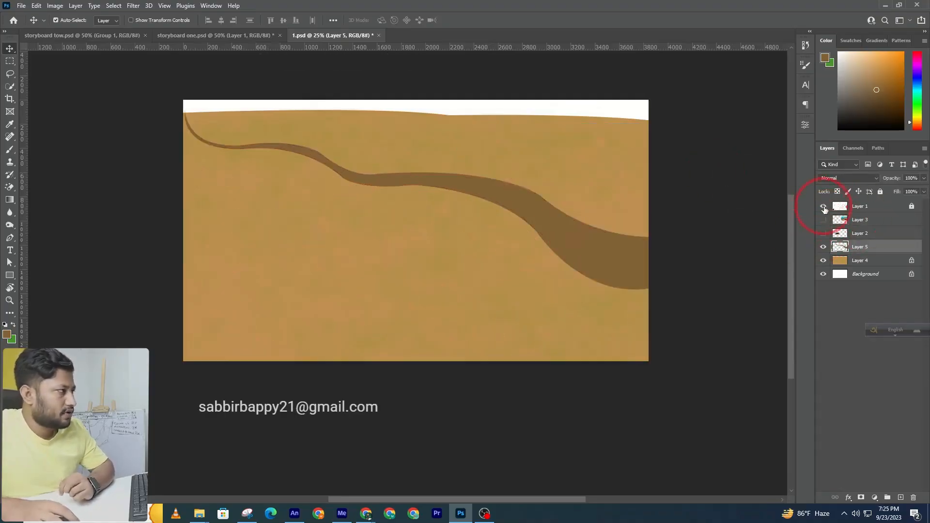
{"action": "left_click", "coordinate": [823, 206]}
{"action": "left_click", "coordinate": [847, 249]}
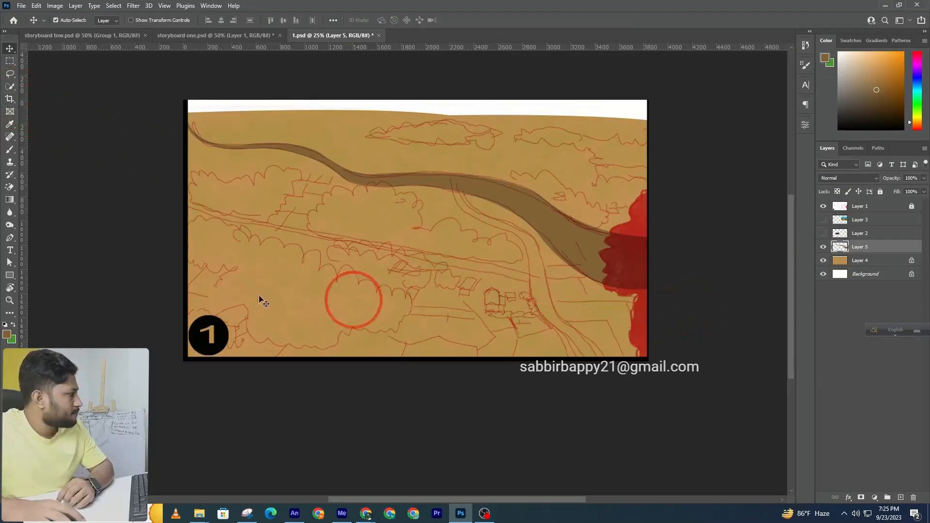
Step: Select the small field strip between the narrow winding road and the brown band's lower edge with the Polygonal Lasso
{"action": "left_click", "coordinate": [9, 73]}
{"action": "right_click", "coordinate": [10, 73]}
{"action": "left_click", "coordinate": [49, 82]}
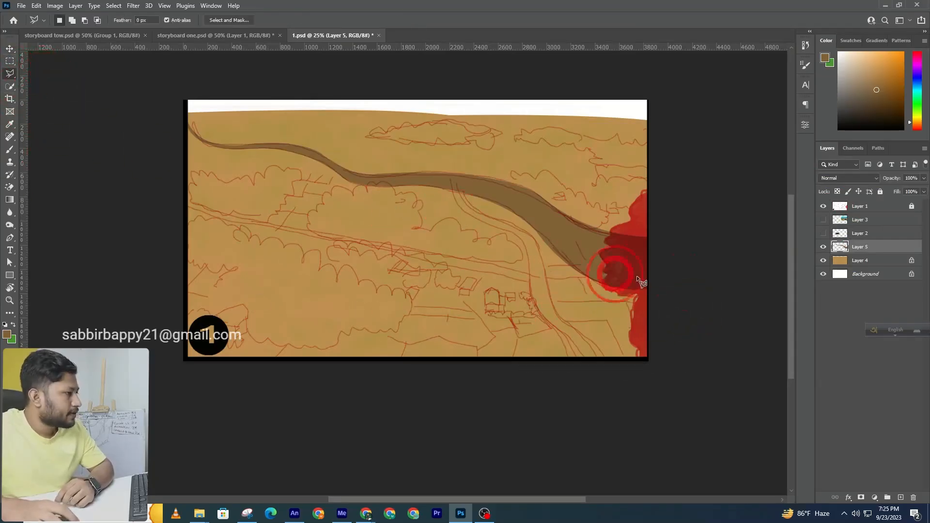
{"action": "left_click", "coordinate": [625, 292], "text": "ctrl"}
{"action": "left_click", "coordinate": [624, 293], "text": "ctrl"}
{"action": "left_click", "coordinate": [454, 291], "text": "ctrl"}
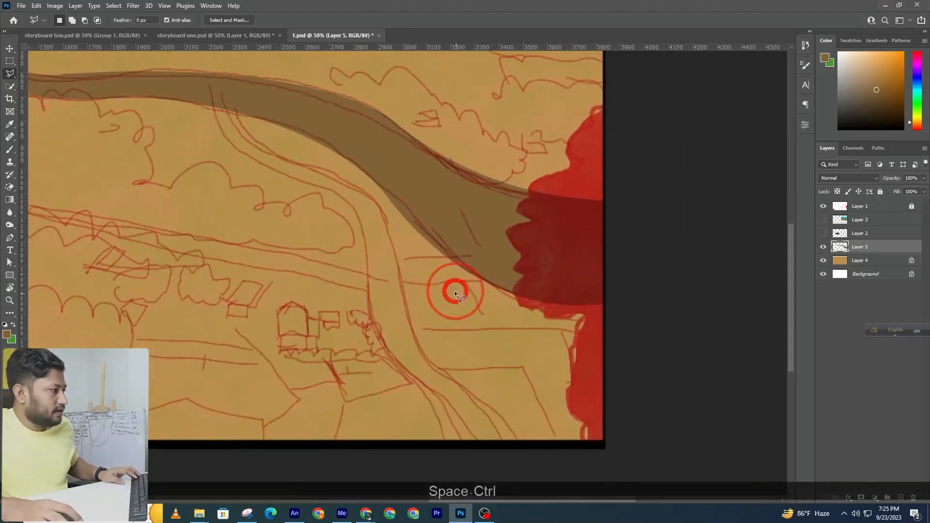
{"action": "left_click", "coordinate": [402, 281]}
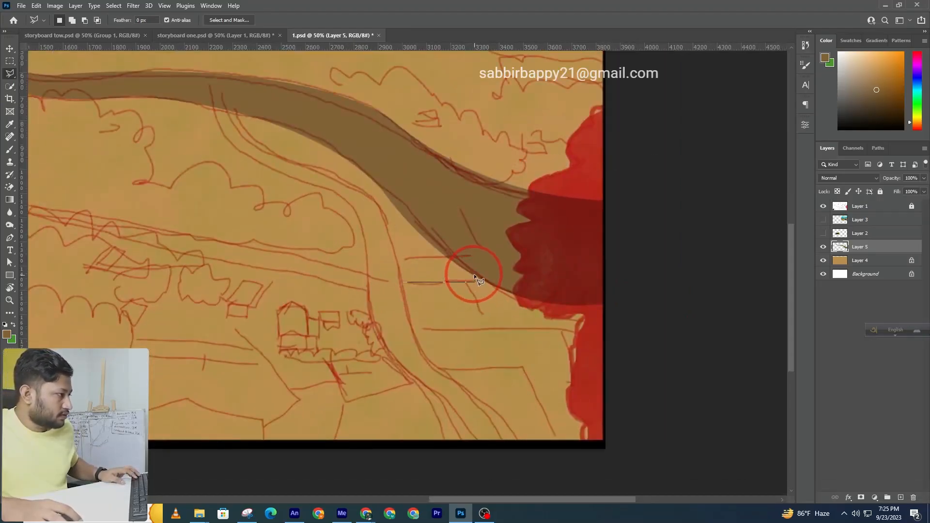
{"action": "left_click", "coordinate": [474, 276]}
{"action": "left_click", "coordinate": [451, 257]}
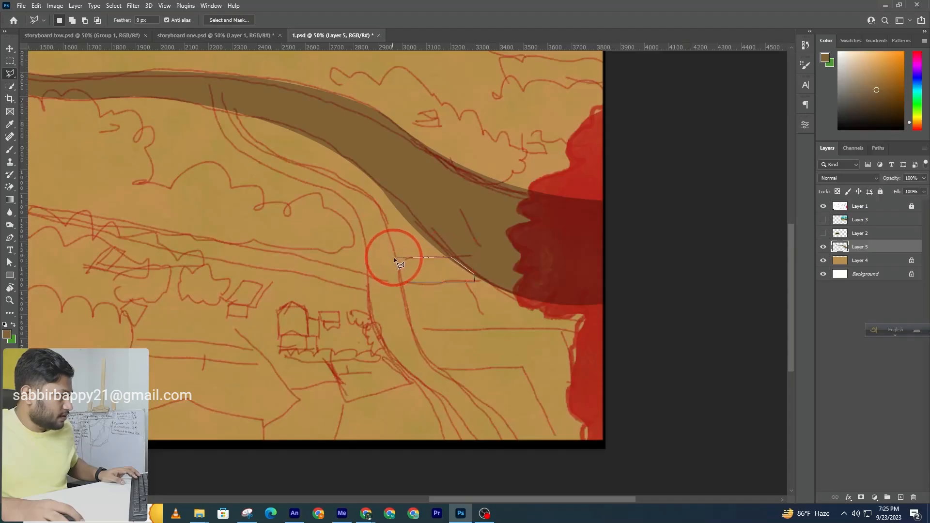
{"action": "double_click", "coordinate": [394, 257]}
Step: Add the angled field below the strip to the selection, running from the road down past the canvas's bottom edge
{"action": "key", "text": "shift"}
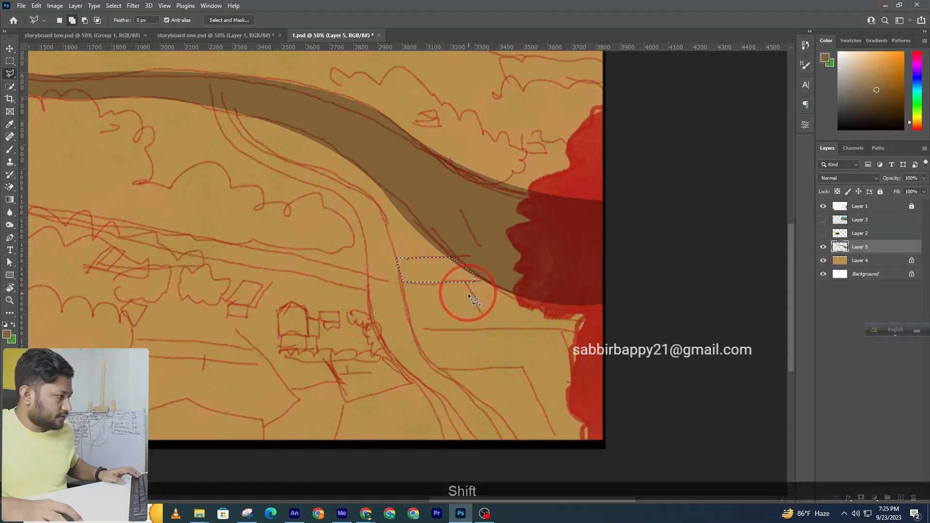
{"action": "left_click", "coordinate": [423, 328]}
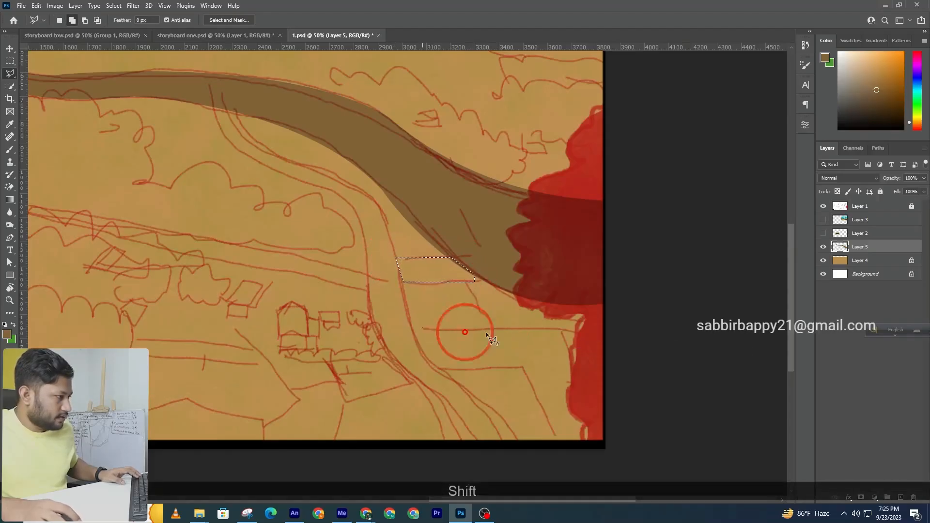
{"action": "left_click", "coordinate": [565, 330]}
{"action": "left_click", "coordinate": [618, 459]}
{"action": "left_click", "coordinate": [554, 460]}
{"action": "left_click", "coordinate": [518, 368]}
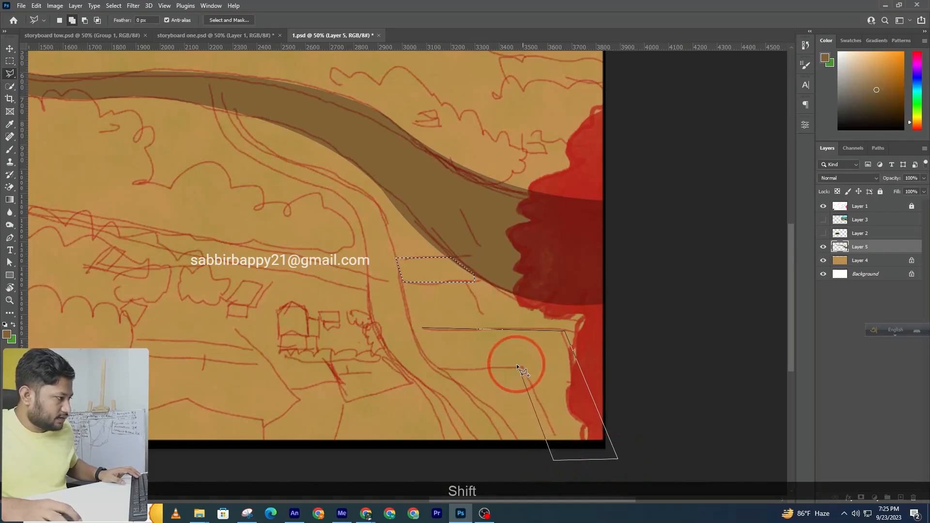
{"action": "left_click", "coordinate": [426, 364]}
{"action": "left_click", "coordinate": [445, 368]}
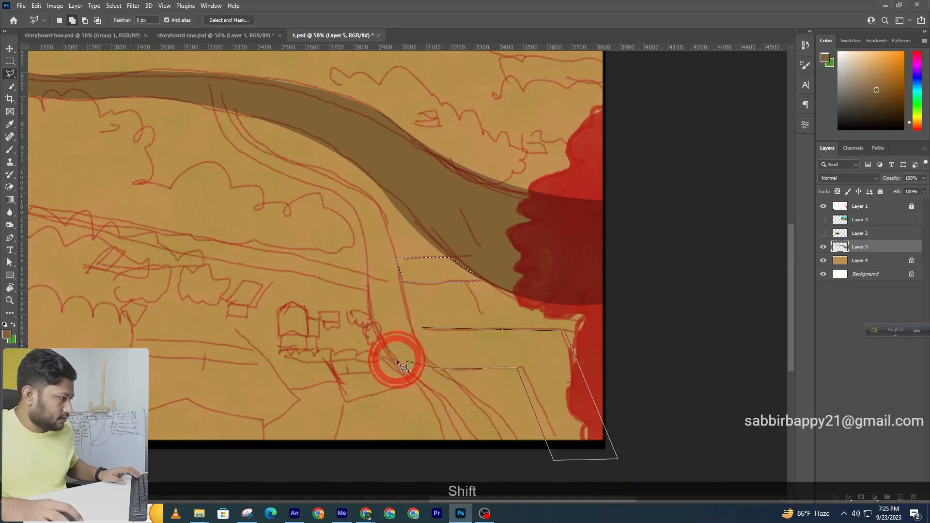
{"action": "left_click", "coordinate": [414, 359]}
{"action": "double_click", "coordinate": [403, 325]}
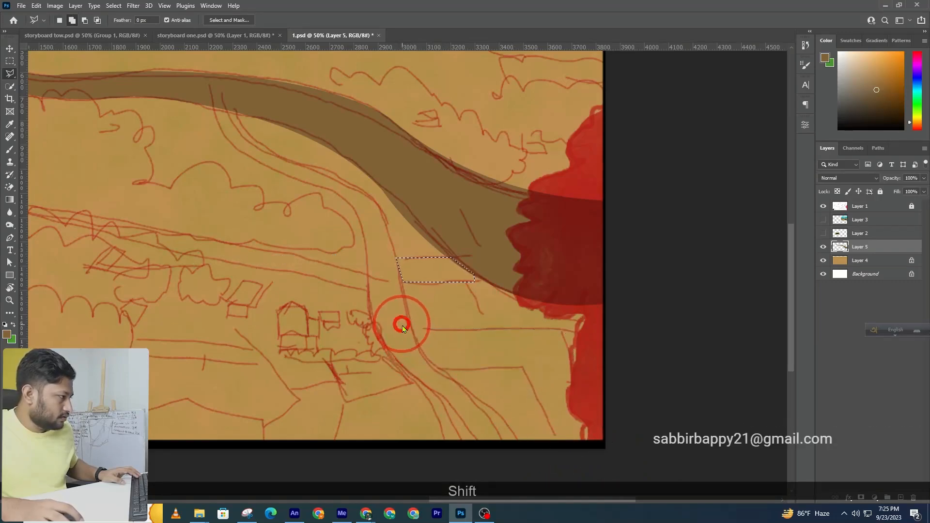
{"action": "left_click", "coordinate": [339, 339], "text": "ctrl+alt"}
{"action": "left_click_drag", "start_coordinate": [494, 319], "coordinate": [450, 376]}
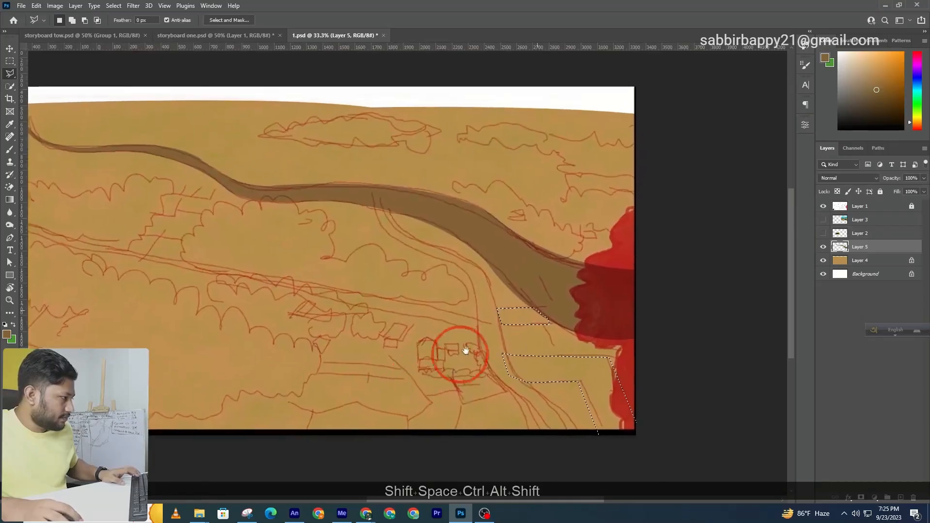
{"action": "left_click_drag", "start_coordinate": [498, 334], "coordinate": [528, 321]}
{"action": "key", "text": "ctrl+z"}
{"action": "left_click_drag", "start_coordinate": [482, 346], "coordinate": [511, 333]}
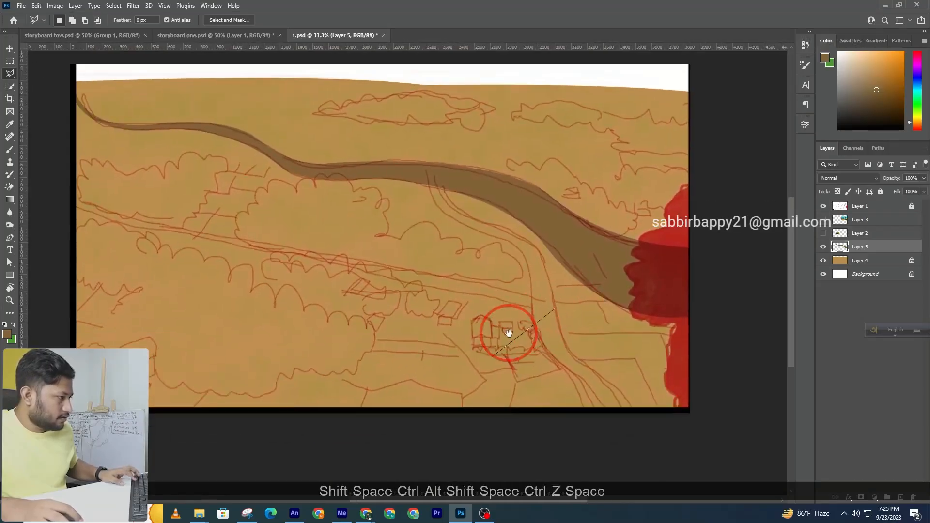
Step: Restore the field selection by undoing the last action and add the peaked field at the canvas's bottom edge to it
{"action": "key", "text": "ctrl+z"}
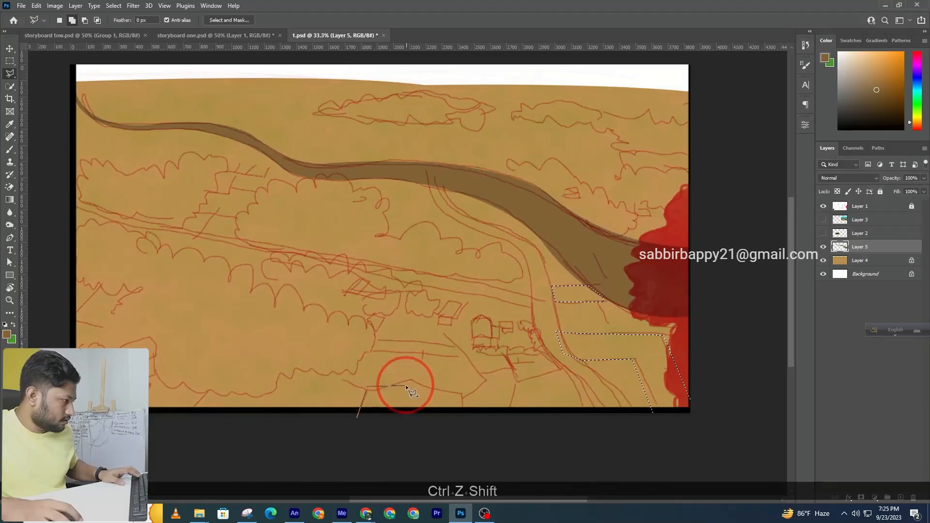
{"action": "left_click", "coordinate": [388, 390]}
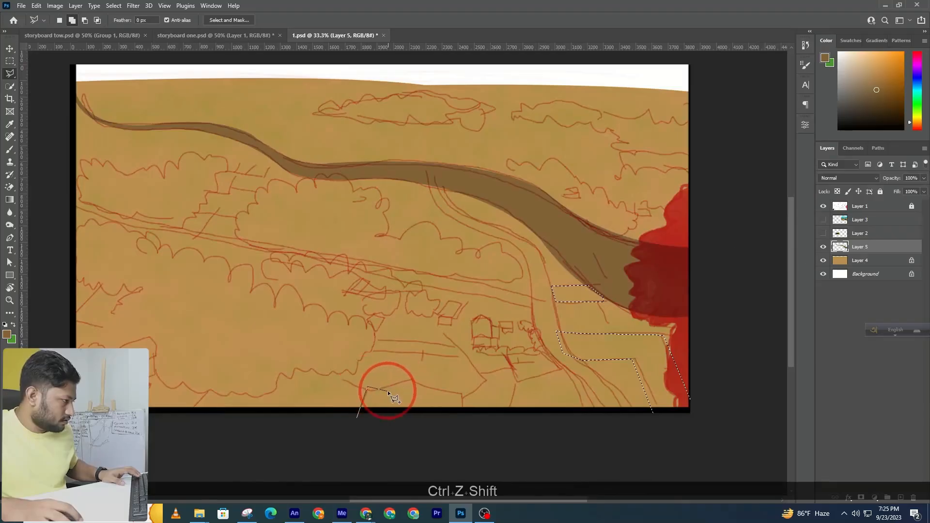
{"action": "left_click", "coordinate": [462, 395]}
{"action": "left_click", "coordinate": [466, 442]}
{"action": "double_click", "coordinate": [349, 454]}
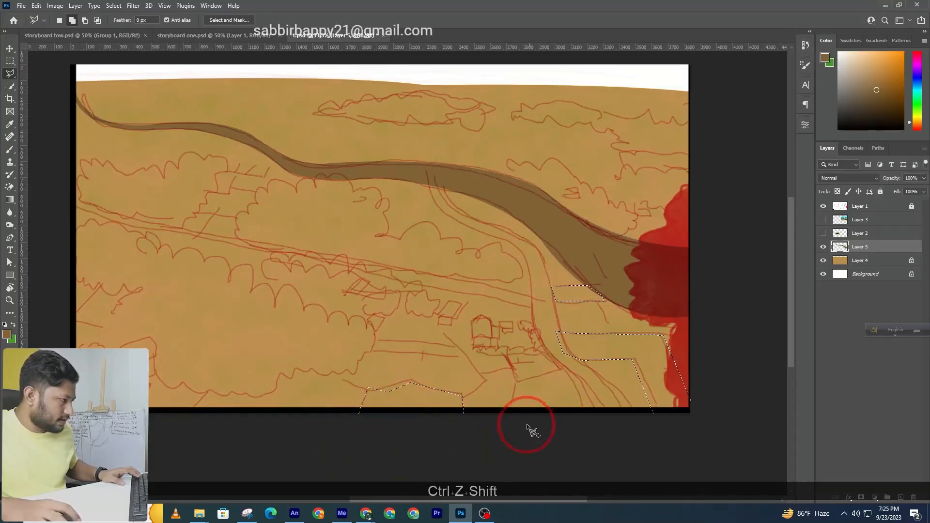
Step: Add the field below the sketched house to the selection, running from its slanted side edge across the road's lower end
{"action": "left_click", "coordinate": [502, 425]}
{"action": "left_click", "coordinate": [513, 386]}
{"action": "left_click", "coordinate": [565, 377]}
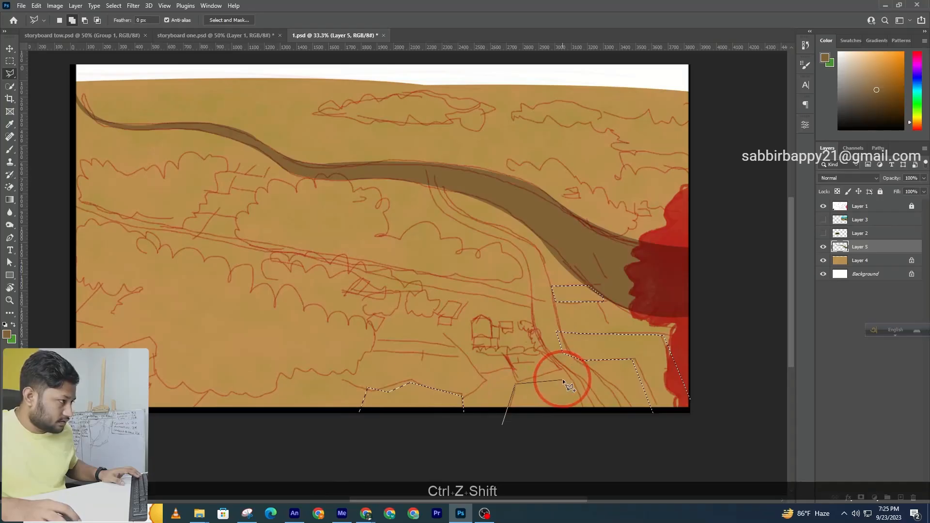
{"action": "left_click", "coordinate": [560, 368]}
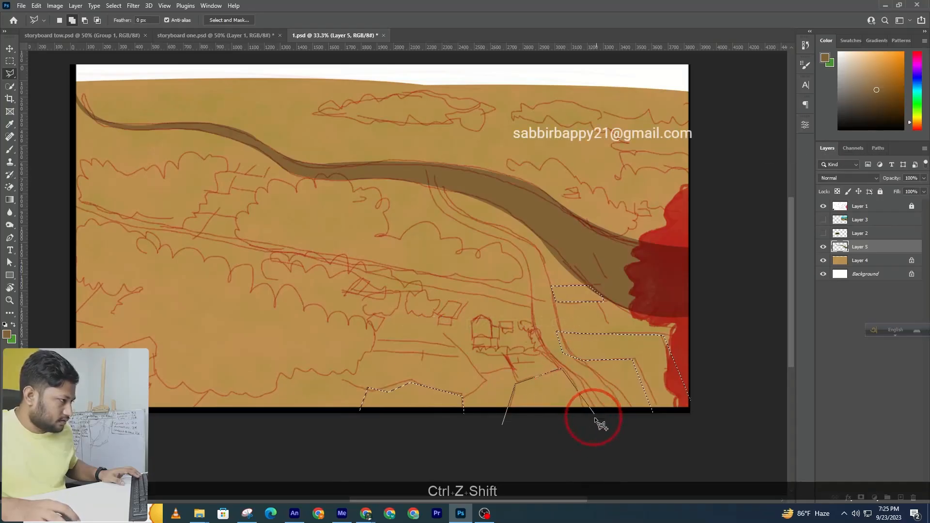
{"action": "left_click", "coordinate": [602, 389]}
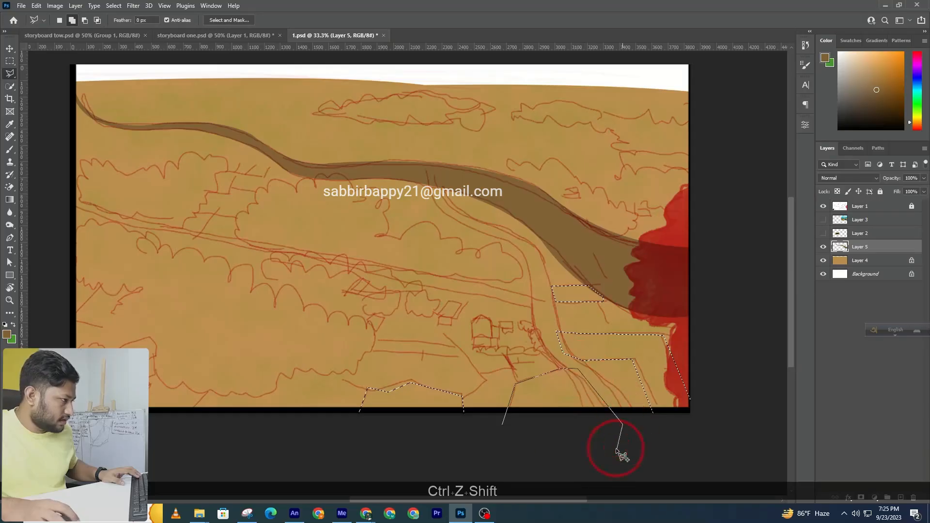
{"action": "double_click", "coordinate": [519, 444]}
Step: Add the small plot adjoining the peaked field on its left, down past the canvas's bottom edge, to the selection
{"action": "key", "text": "space"}
{"action": "left_click_drag", "start_coordinate": [416, 426], "coordinate": [492, 428]}
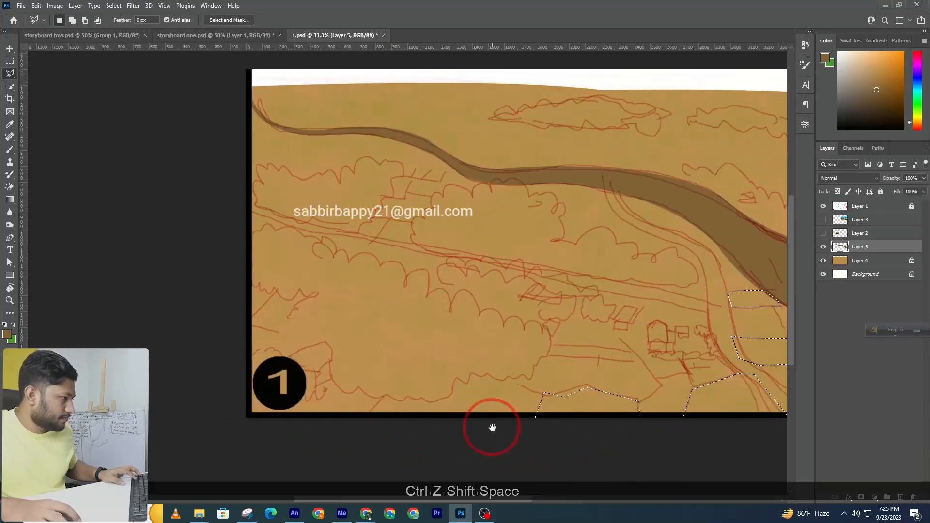
{"action": "left_click", "coordinate": [538, 402]}
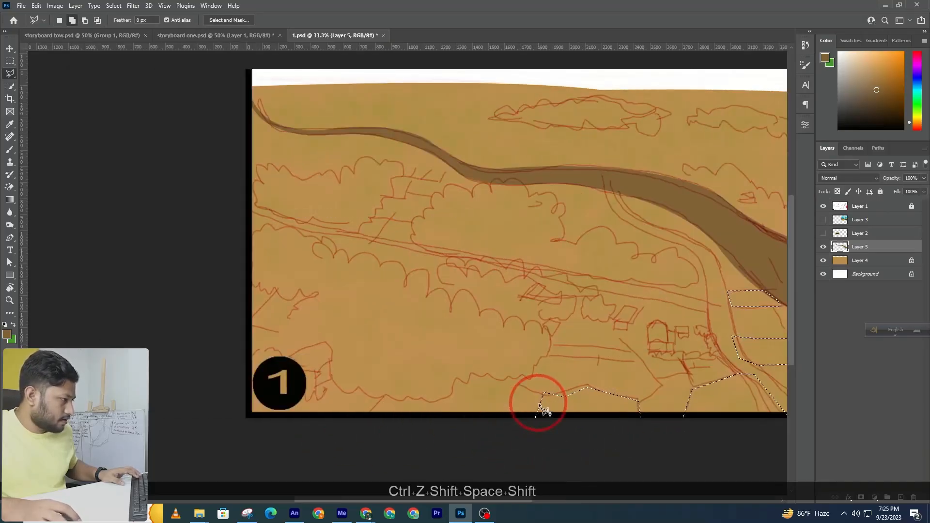
{"action": "left_click", "coordinate": [487, 393]}
{"action": "left_click", "coordinate": [465, 411]}
{"action": "left_click", "coordinate": [459, 432]}
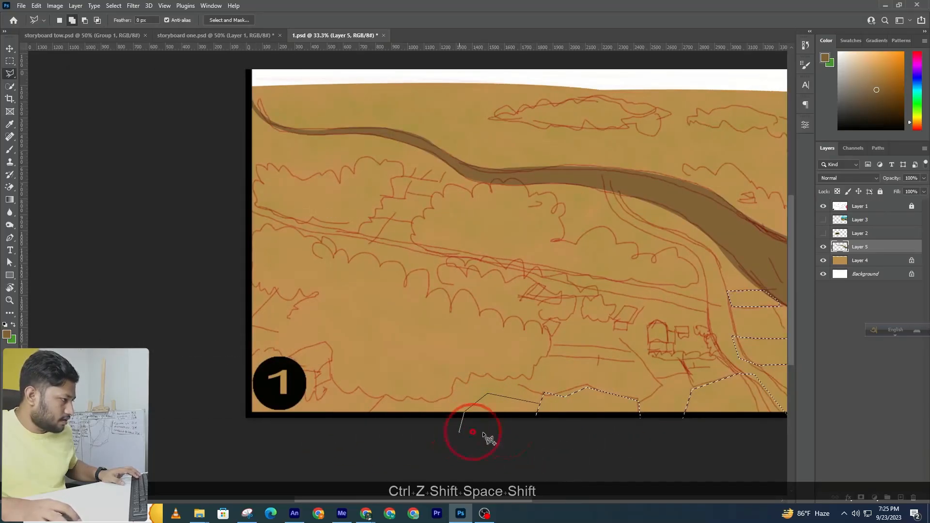
{"action": "double_click", "coordinate": [534, 415]}
Step: Add a slanted four-sided plot at the canvas's left edge, above the number 1 badge, to the selection
{"action": "key", "text": "space"}
{"action": "left_click_drag", "start_coordinate": [359, 328], "coordinate": [446, 343]}
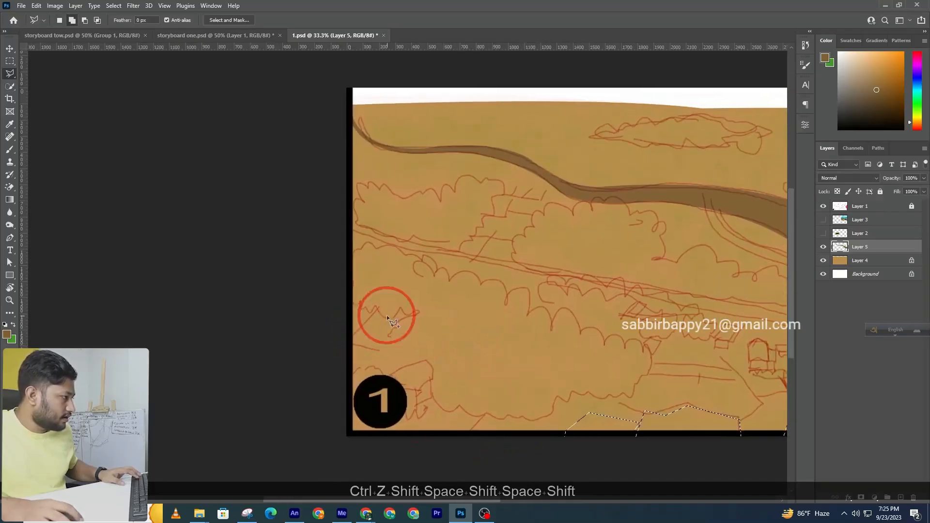
{"action": "left_click", "coordinate": [347, 333]}
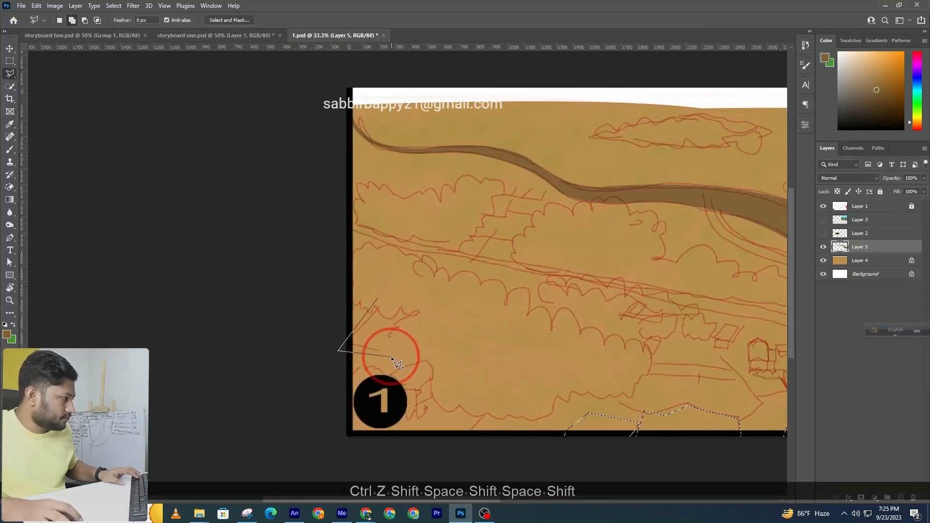
{"action": "left_click", "coordinate": [348, 343]}
{"action": "double_click", "coordinate": [429, 299]}
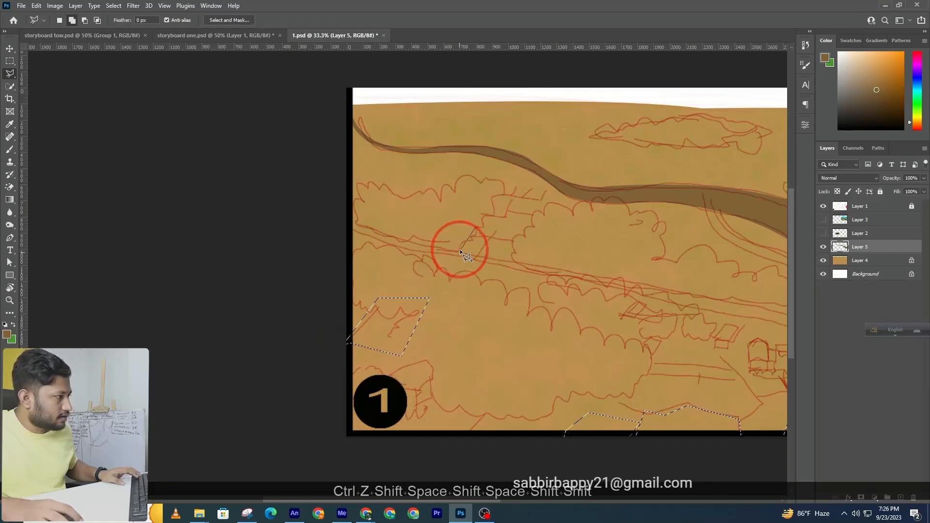
Step: Add the two small slanted plots between the upper tree clusters, below the brown band, to the selection
{"action": "left_click", "coordinate": [477, 252]}
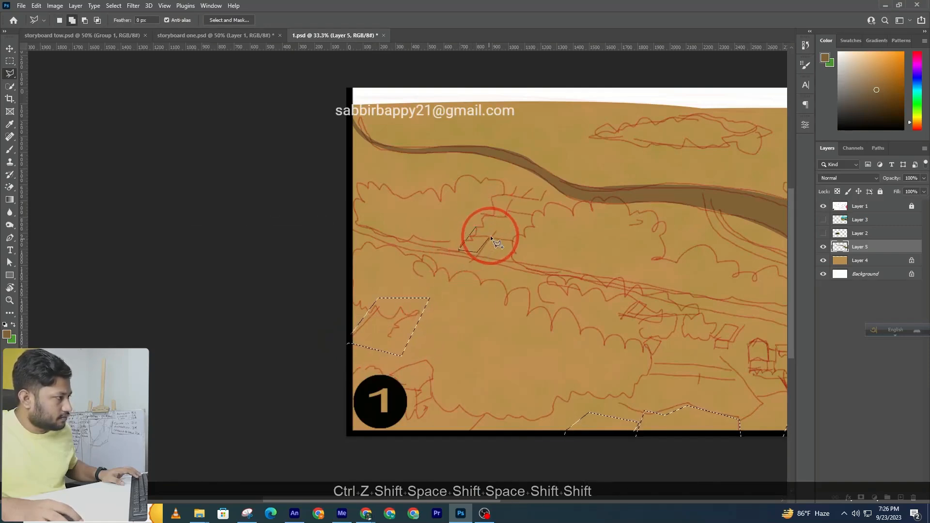
{"action": "double_click", "coordinate": [491, 236]}
{"action": "left_click", "coordinate": [458, 250]}
{"action": "left_click", "coordinate": [476, 255]}
{"action": "left_click", "coordinate": [491, 236]}
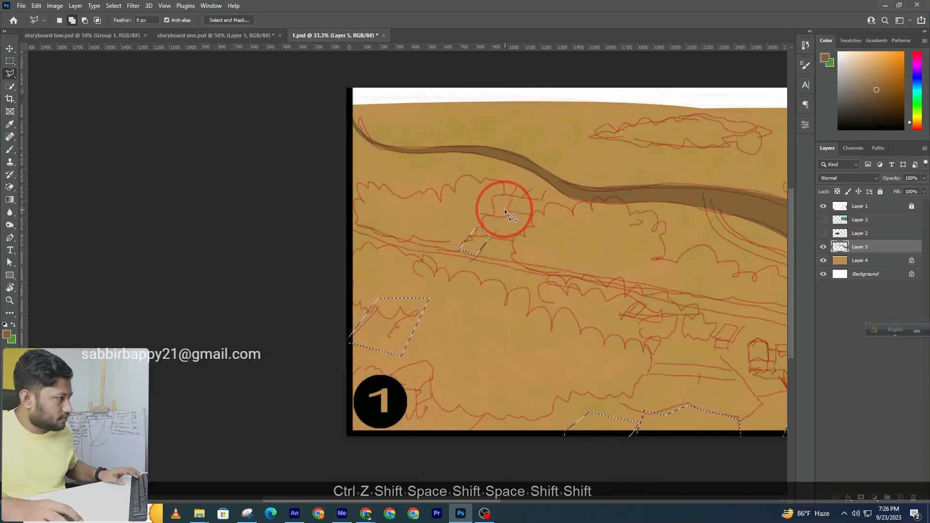
{"action": "left_click", "coordinate": [562, 203]}
{"action": "left_click", "coordinate": [515, 197]}
Step: Set the foreground color to olive green 8f943c for painting the selected fields
{"action": "left_click", "coordinate": [628, 201], "text": "ctrl+alt"}
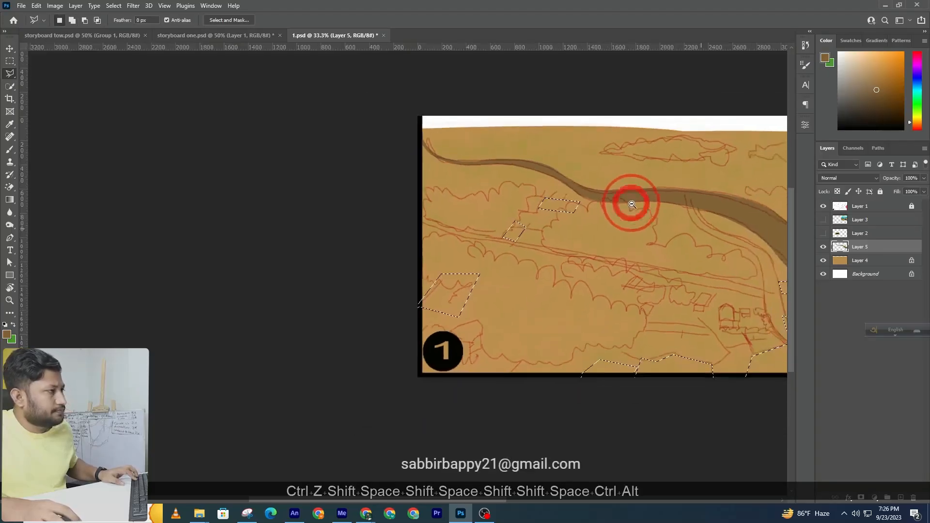
{"action": "left_click", "coordinate": [629, 202], "text": "ctrl+alt"}
{"action": "left_click", "coordinate": [480, 212], "text": "ctrl+alt"}
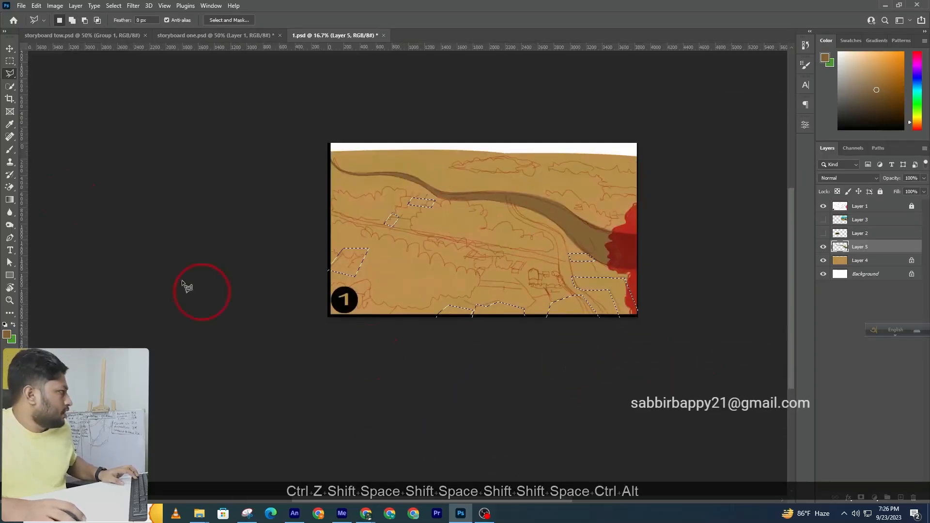
{"action": "left_click", "coordinate": [12, 153]}
{"action": "left_click", "coordinate": [10, 339]}
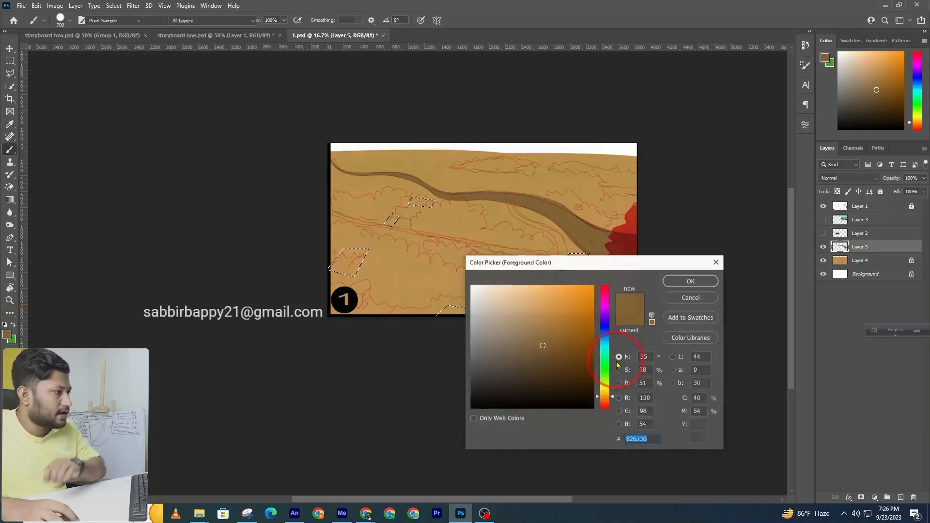
{"action": "left_click", "coordinate": [609, 393]}
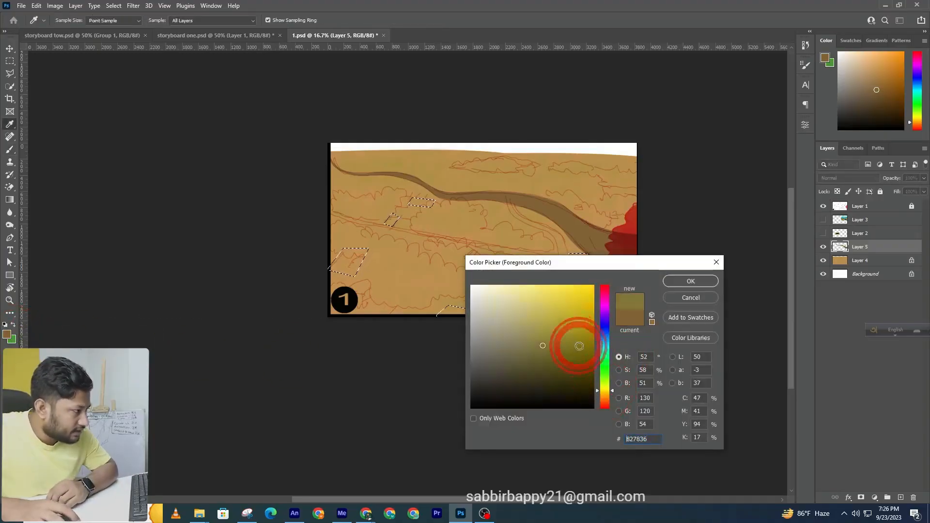
{"action": "left_click", "coordinate": [557, 332]}
{"action": "left_click", "coordinate": [605, 380]}
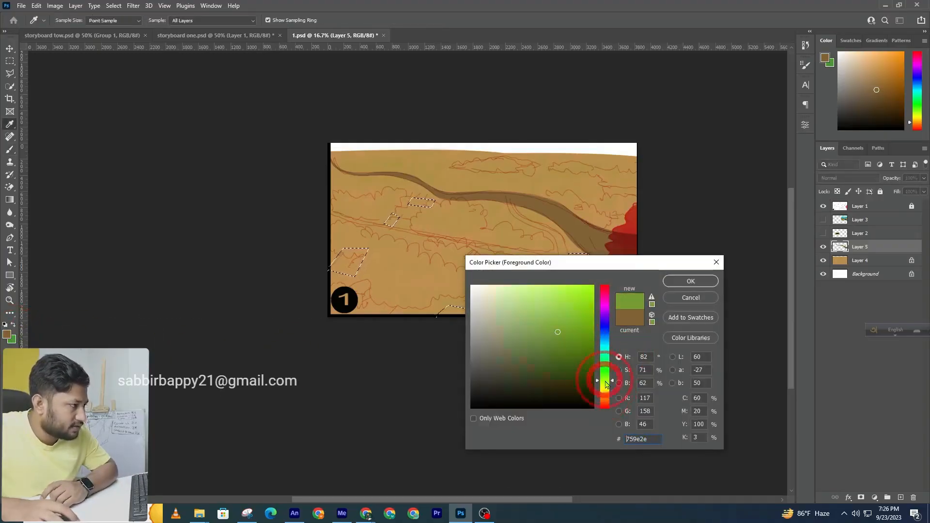
{"action": "left_click", "coordinate": [523, 332]}
{"action": "left_click", "coordinate": [528, 347]}
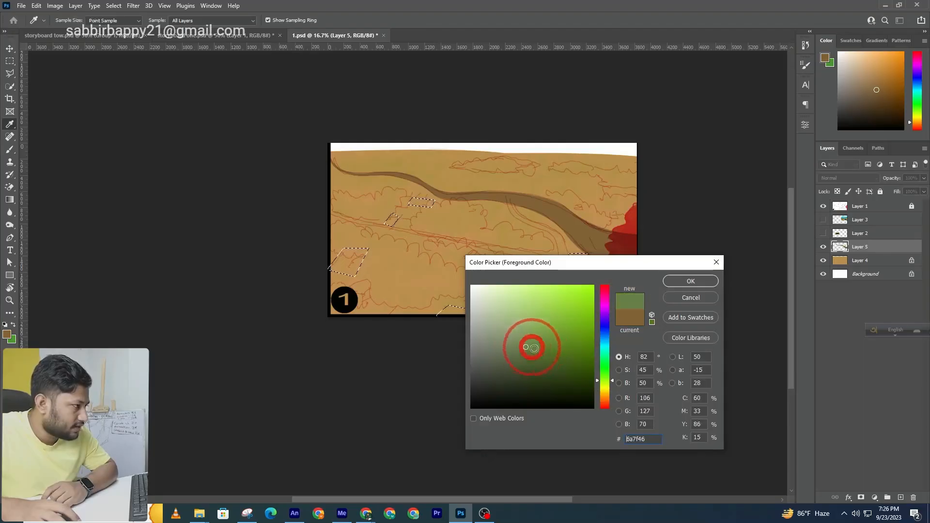
{"action": "left_click", "coordinate": [606, 384]}
{"action": "left_click", "coordinate": [564, 357]}
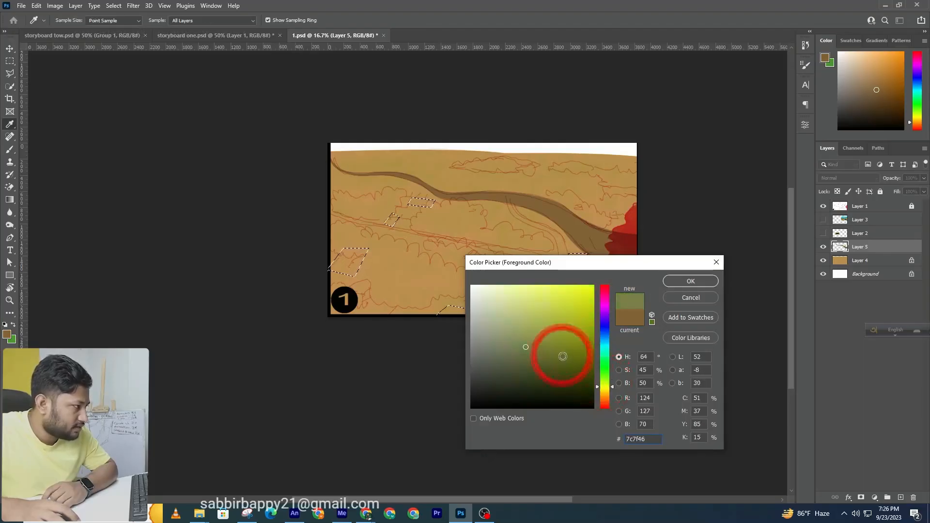
{"action": "left_click", "coordinate": [543, 336]}
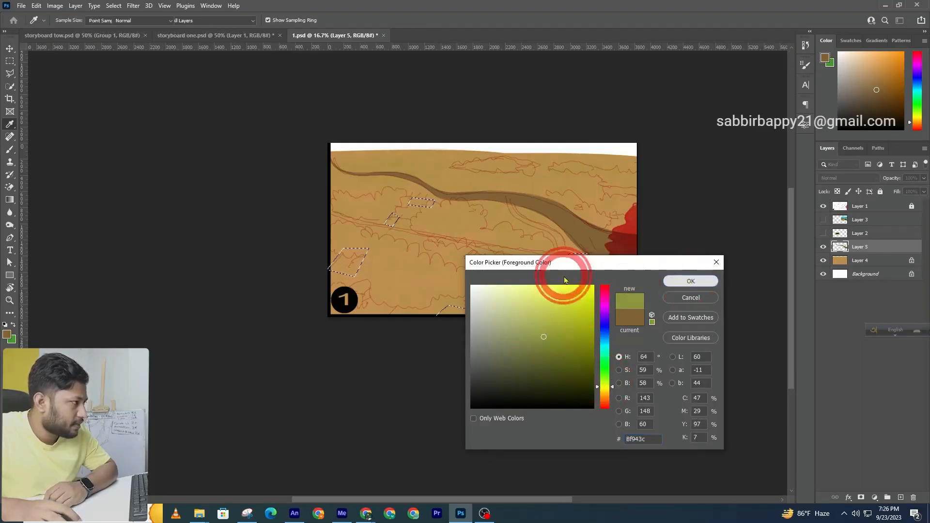
{"action": "left_click", "coordinate": [690, 283]}
Step: Paint all the selected field plots olive green with a 500 px brush from the texture group, then deselect
{"action": "key", "text": "b"}
{"action": "left_click", "coordinate": [70, 20]}
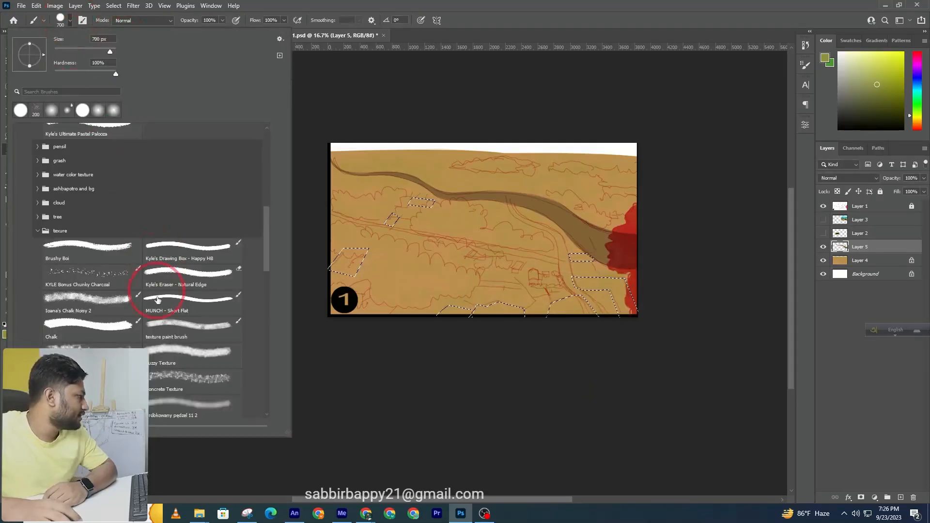
{"action": "scroll", "coordinate": [162, 320], "scroll_direction": "down", "scroll_amount": 1}
{"action": "left_click", "coordinate": [170, 314]}
{"action": "left_click", "coordinate": [485, 261]}
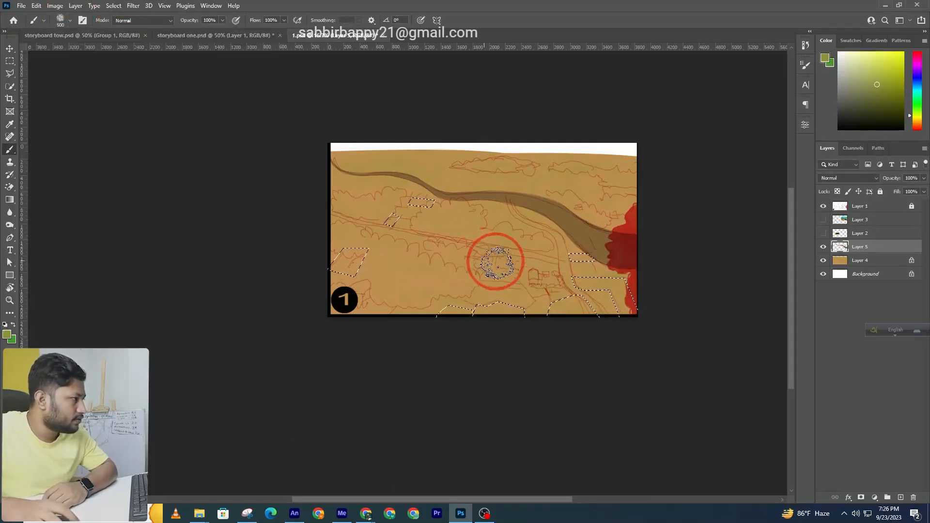
{"action": "mouse_move", "coordinate": [542, 270]}
{"action": "left_mouse_down"}
{"action": "mouse_move", "coordinate": [575, 295]}
{"action": "mouse_move", "coordinate": [644, 311]}
{"action": "mouse_move", "coordinate": [618, 335]}
{"action": "mouse_move", "coordinate": [579, 313]}
{"action": "mouse_move", "coordinate": [456, 319]}
{"action": "mouse_move", "coordinate": [512, 319]}
{"action": "mouse_move", "coordinate": [432, 308]}
{"action": "mouse_move", "coordinate": [349, 253]}
{"action": "mouse_move", "coordinate": [342, 264]}
{"action": "mouse_move", "coordinate": [363, 244]}
{"action": "mouse_move", "coordinate": [383, 247]}
{"action": "mouse_move", "coordinate": [349, 266]}
{"action": "mouse_move", "coordinate": [397, 235]}
{"action": "mouse_move", "coordinate": [419, 198]}
{"action": "mouse_move", "coordinate": [384, 211]}
{"action": "mouse_move", "coordinate": [495, 295]}
{"action": "mouse_move", "coordinate": [608, 357]}
{"action": "left_mouse_up"}
{"action": "key", "text": "ctrl+d"}
Step: Select the unpainted plot between the brown band's lower edge and the large green field with the Polygonal Lasso
{"action": "left_click", "coordinate": [592, 287], "text": "ctrl"}
{"action": "left_click", "coordinate": [609, 281], "text": "ctrl"}
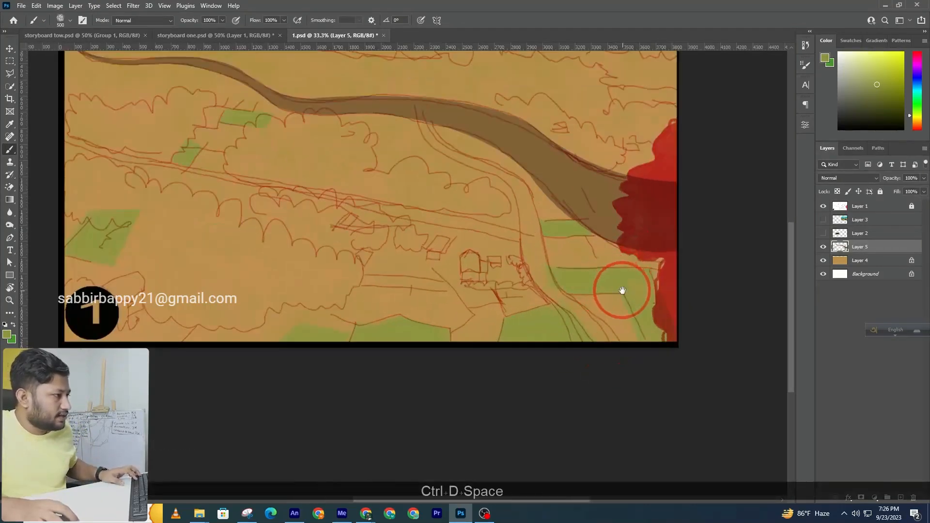
{"action": "left_click_drag", "start_coordinate": [623, 290], "coordinate": [423, 276]}
{"action": "left_click", "coordinate": [425, 277], "text": "ctrl"}
{"action": "key", "text": "l"}
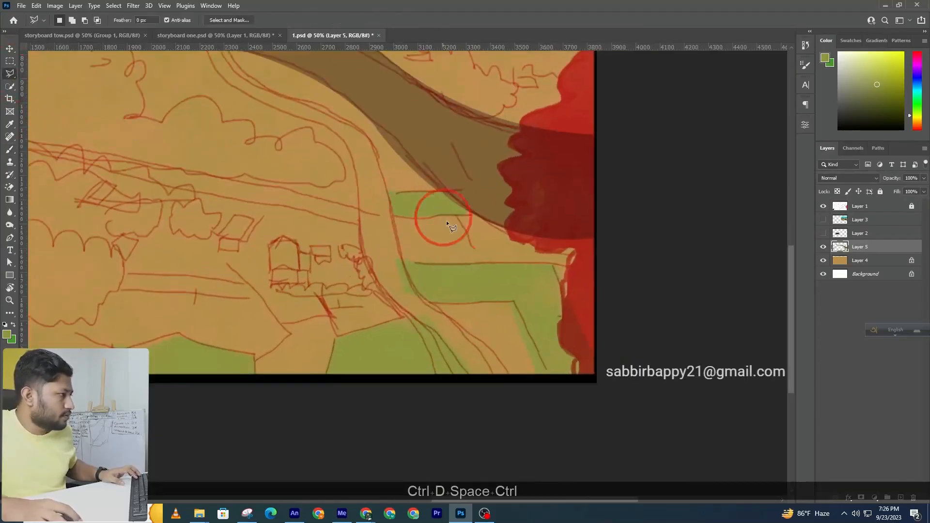
{"action": "left_click", "coordinate": [458, 215]}
{"action": "left_click", "coordinate": [480, 262]}
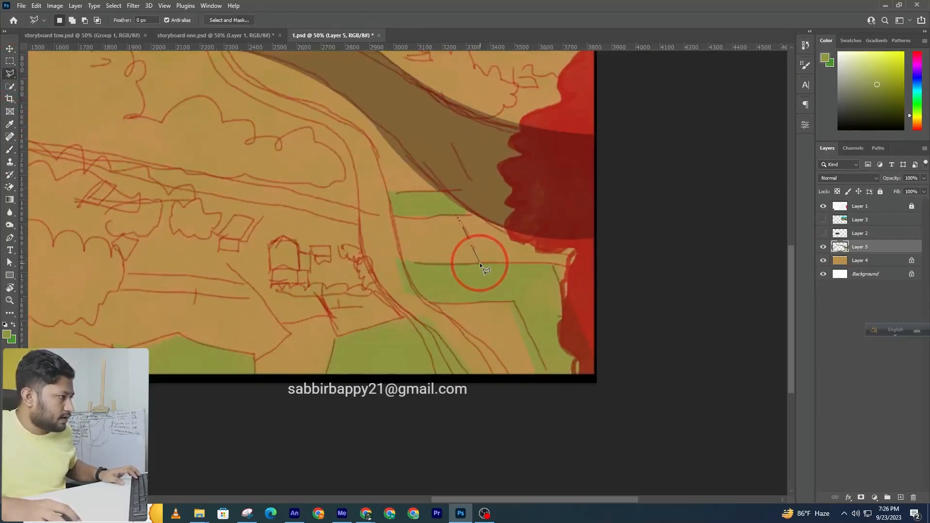
{"action": "left_click", "coordinate": [554, 263]}
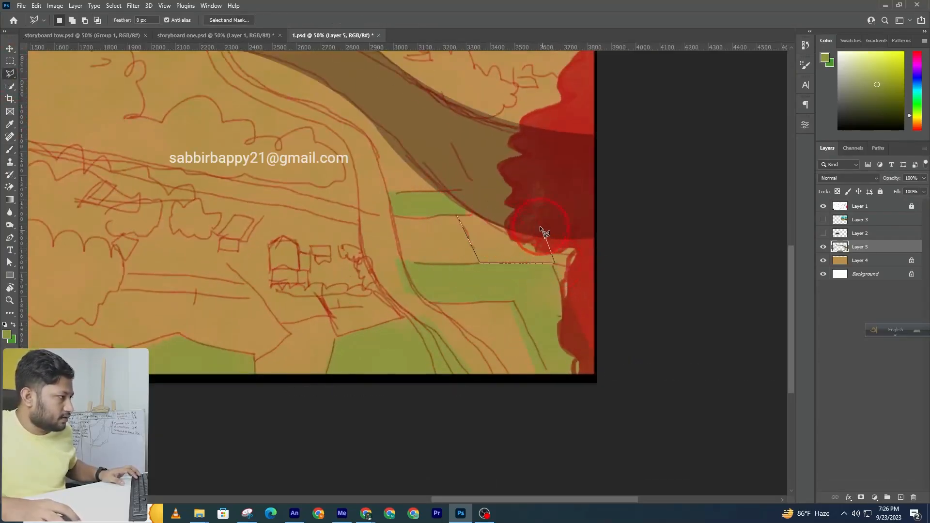
{"action": "double_click", "coordinate": [479, 209]}
Step: Add the unpainted plot between the two green fields below the sketched house, down past the bottom edge, to the selection
{"action": "key", "text": "space"}
{"action": "left_click_drag", "start_coordinate": [412, 203], "coordinate": [495, 245]}
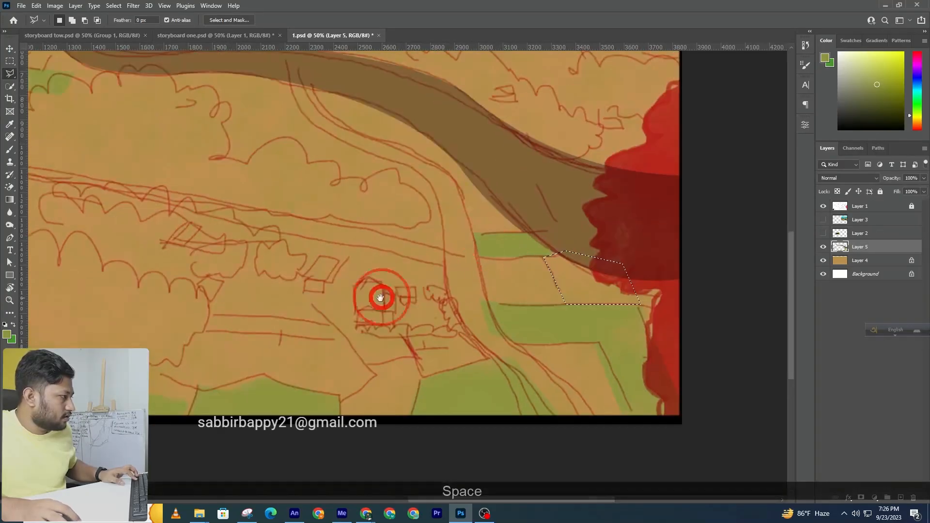
{"action": "left_click_drag", "start_coordinate": [391, 294], "coordinate": [596, 200]}
{"action": "mouse_move", "coordinate": [500, 283]}
{"action": "left_mouse_down"}
{"action": "mouse_move", "coordinate": [629, 292]}
{"action": "mouse_move", "coordinate": [424, 266]}
{"action": "left_mouse_up"}
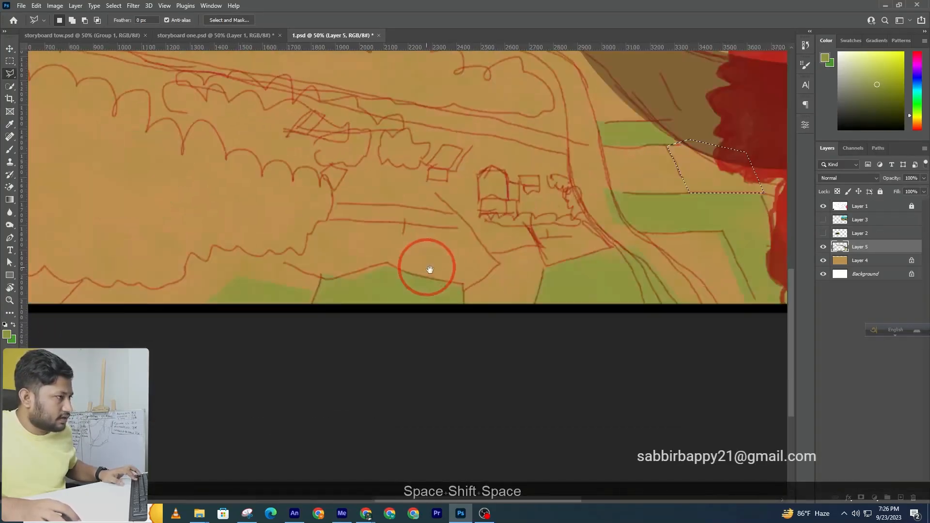
{"action": "left_click", "coordinate": [484, 280], "text": "shift"}
{"action": "left_click", "coordinate": [463, 280]}
{"action": "left_click", "coordinate": [464, 325]}
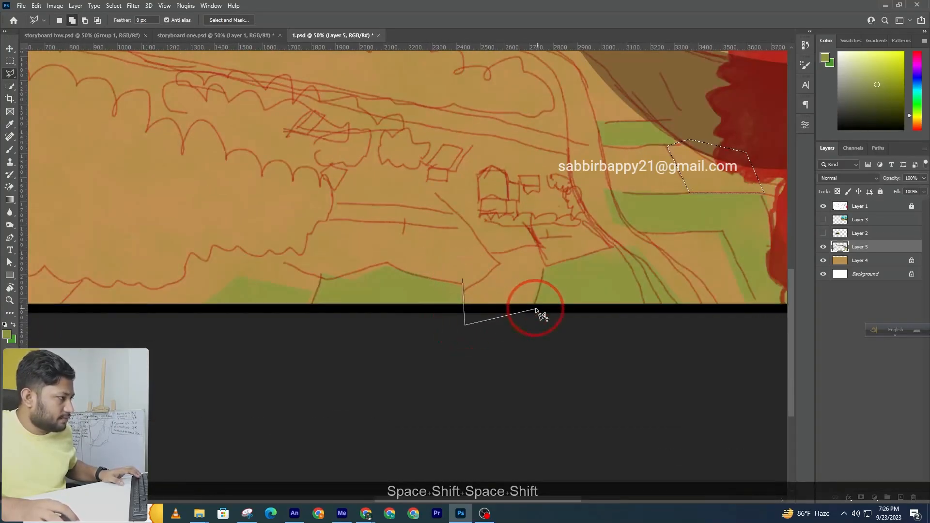
{"action": "left_click", "coordinate": [547, 265]}
{"action": "left_click", "coordinate": [540, 246]}
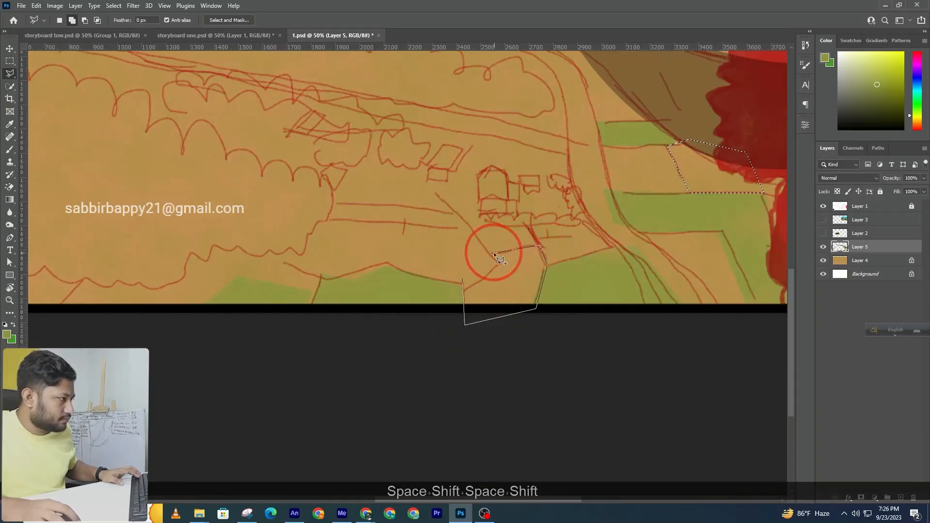
{"action": "left_click", "coordinate": [491, 253]}
{"action": "left_click", "coordinate": [496, 263]}
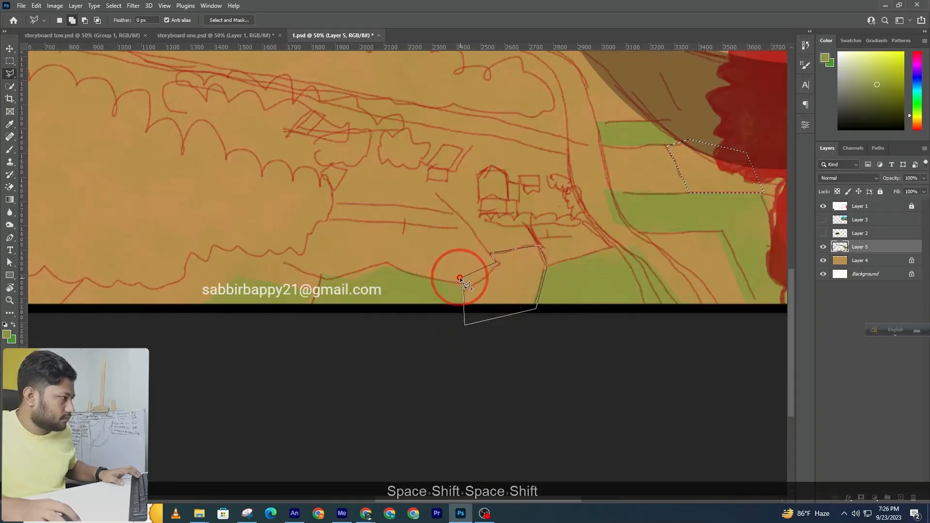
{"action": "left_click", "coordinate": [461, 279]}
Step: Add the plot at the canvas's bottom edge, between the number 1 badge and the nearest green field, to the selection
{"action": "key", "text": "space"}
{"action": "left_click_drag", "start_coordinate": [323, 284], "coordinate": [540, 264]}
{"action": "left_click_drag", "start_coordinate": [402, 271], "coordinate": [443, 272]}
{"action": "left_click", "coordinate": [328, 299], "text": "shift"}
{"action": "left_click", "coordinate": [450, 252]}
{"action": "left_click", "coordinate": [491, 270]}
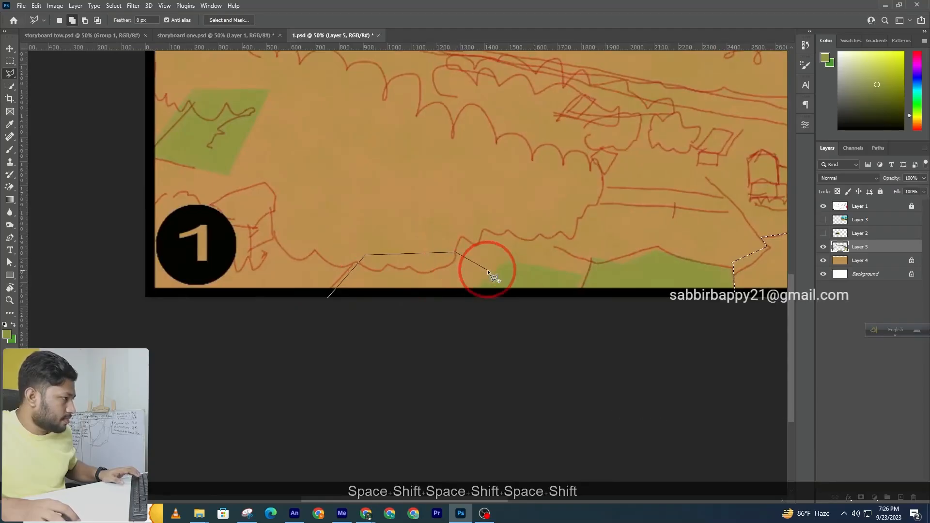
{"action": "left_click", "coordinate": [431, 329]}
Step: Add the small corner plot between the large green field and the canvas's left edge, above the number 1 badge, to the selection
{"action": "left_click_drag", "start_coordinate": [204, 127], "coordinate": [400, 298]}
{"action": "left_click", "coordinate": [310, 256]}
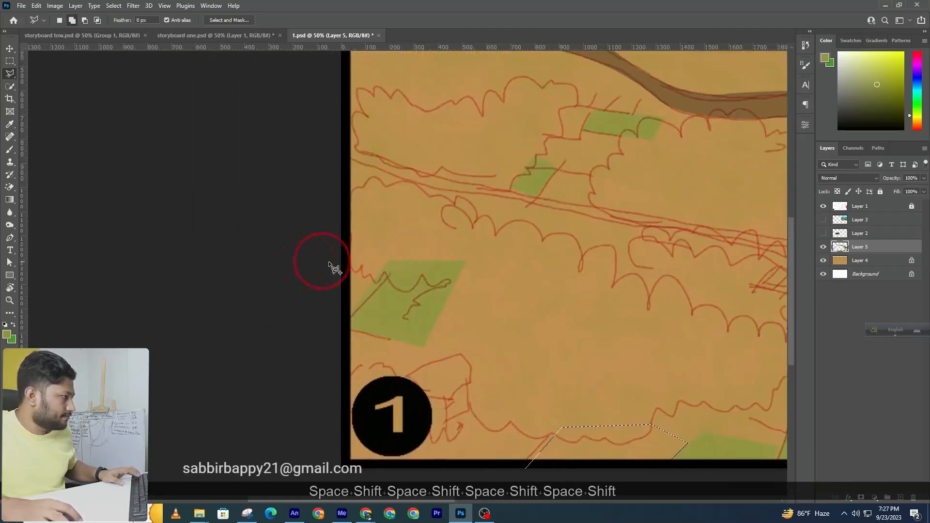
{"action": "left_click", "coordinate": [350, 317]}
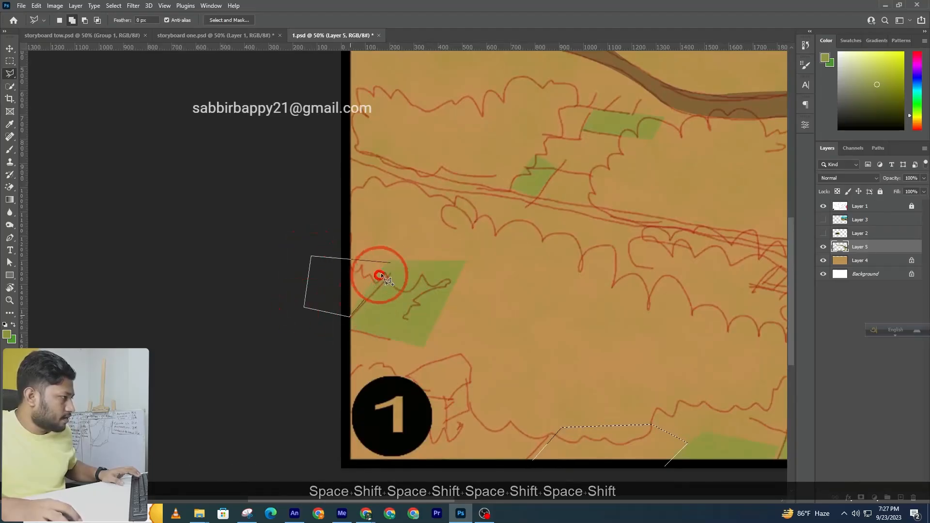
{"action": "left_click", "coordinate": [391, 263]}
Step: Add the unpainted plot directly right of the lower small green plot, above the sketched double line, to the selection
{"action": "left_click_drag", "start_coordinate": [554, 168], "coordinate": [427, 283]}
{"action": "left_click", "coordinate": [427, 299], "text": "shift"}
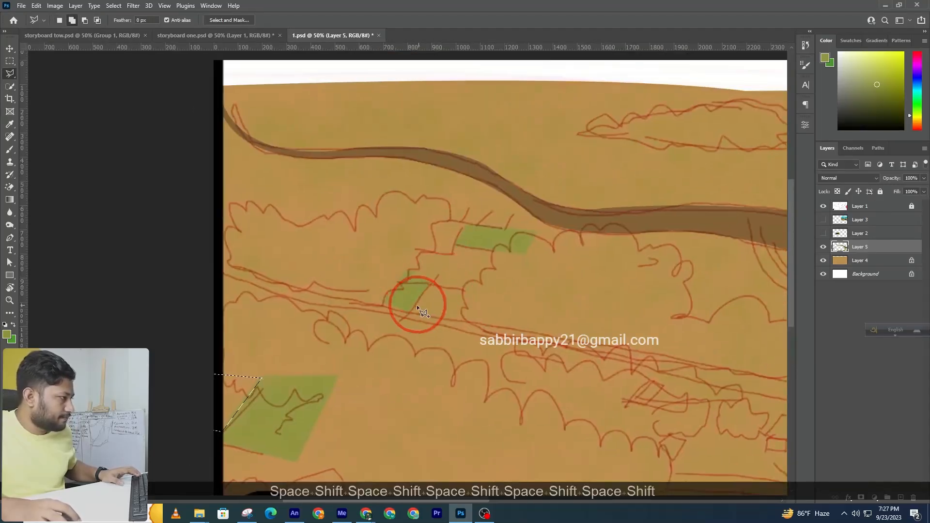
{"action": "left_click", "coordinate": [431, 284]}
{"action": "left_click", "coordinate": [466, 289]}
{"action": "left_click", "coordinate": [460, 315]}
{"action": "left_click", "coordinate": [410, 314]}
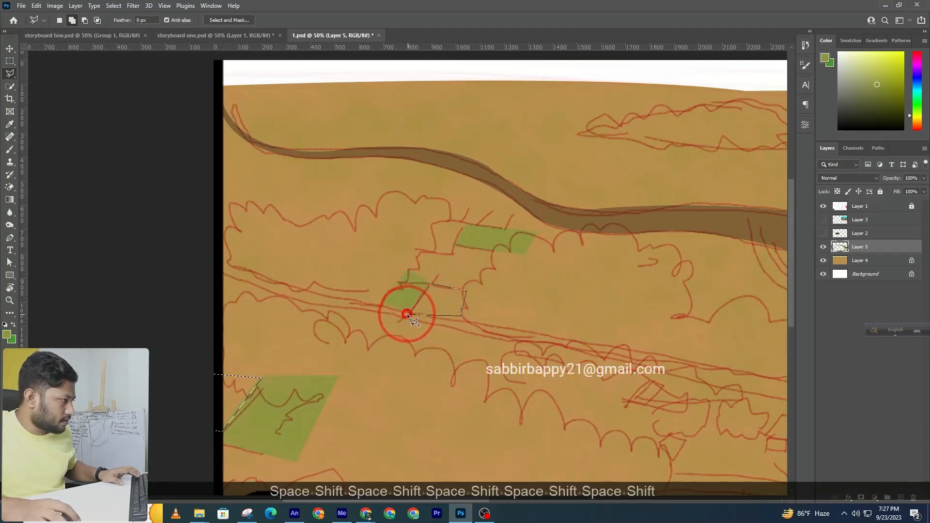
Step: Extend that selected plot down across the sketched double line to a slanted lower edge
{"action": "left_click", "coordinate": [460, 315], "text": "shift"}
{"action": "left_click", "coordinate": [463, 327]}
{"action": "double_click", "coordinate": [403, 327]}
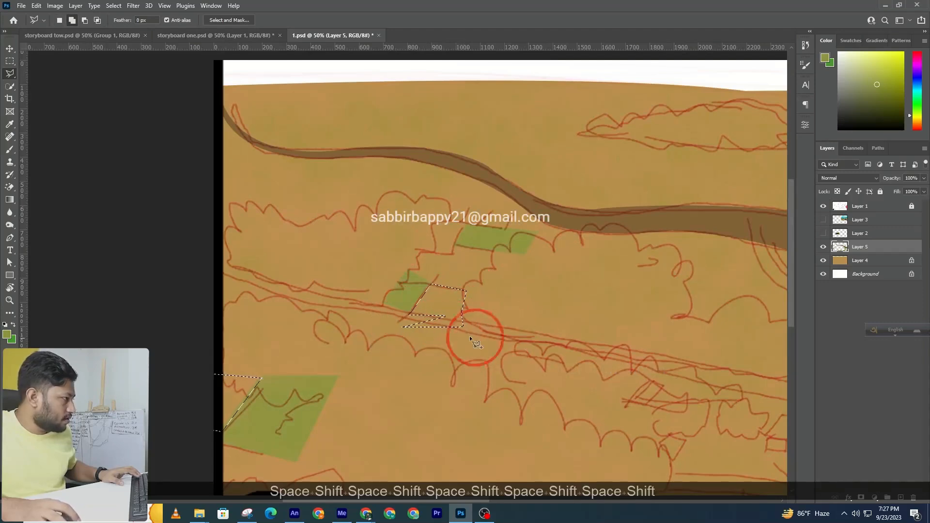
{"action": "left_click", "coordinate": [386, 338]}
{"action": "left_click", "coordinate": [428, 343]}
{"action": "double_click", "coordinate": [451, 327]}
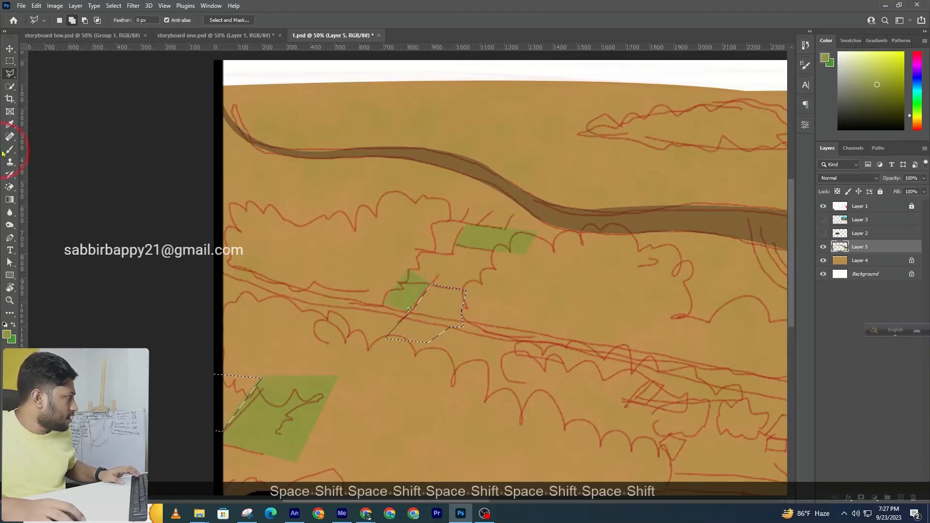
Step: Set the foreground color to light sand, d6b97c
{"action": "left_click", "coordinate": [7, 334]}
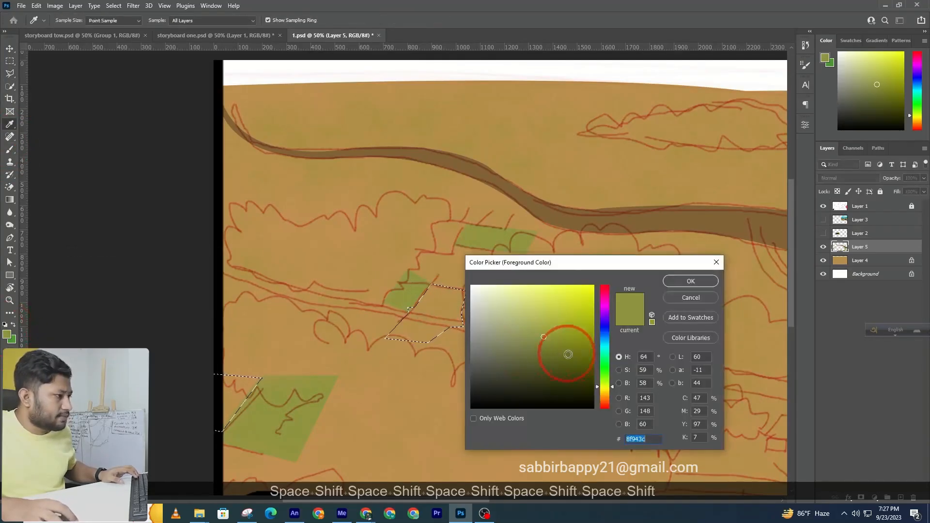
{"action": "left_click", "coordinate": [514, 319]}
{"action": "left_click_drag", "start_coordinate": [606, 387], "coordinate": [607, 398]}
{"action": "left_click", "coordinate": [529, 319]}
{"action": "left_click", "coordinate": [636, 294]}
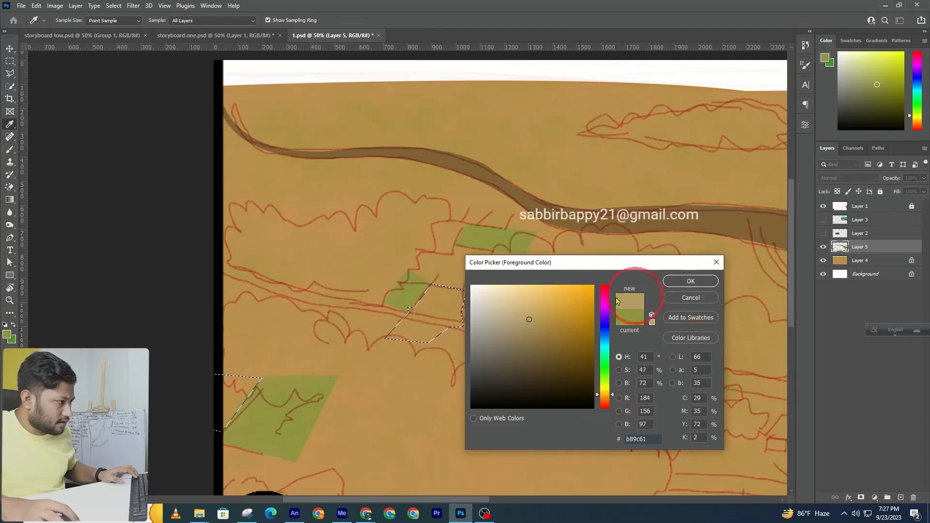
{"action": "left_click", "coordinate": [523, 304]}
{"action": "left_click", "coordinate": [688, 280]}
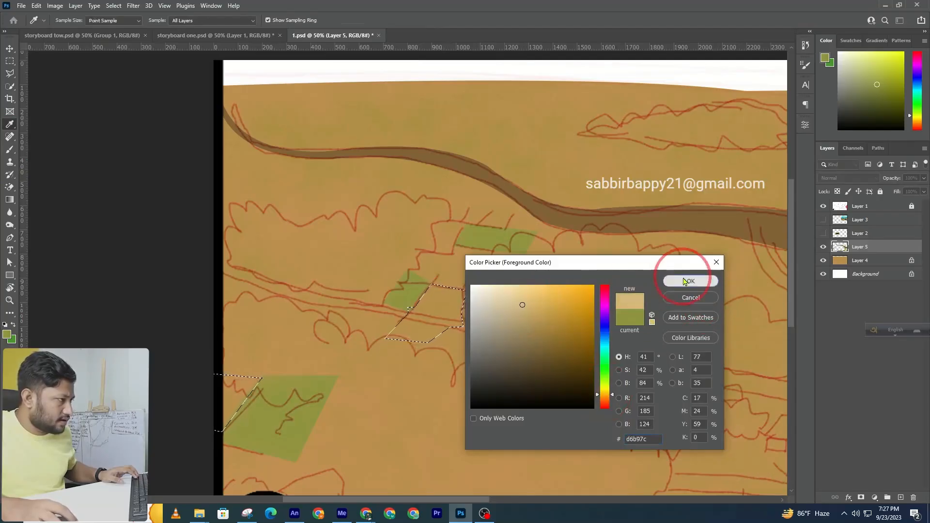
Step: Brush the sand color over all the selected plots, then deselect
{"action": "key", "text": "b"}
{"action": "left_click", "coordinate": [463, 288]}
{"action": "mouse_move", "coordinate": [463, 290]}
{"action": "left_mouse_down"}
{"action": "mouse_move", "coordinate": [266, 395]}
{"action": "mouse_move", "coordinate": [265, 432]}
{"action": "left_mouse_up"}
{"action": "left_click", "coordinate": [390, 409], "text": "ctrl+alt"}
{"action": "left_click_drag", "start_coordinate": [556, 439], "coordinate": [337, 268]}
{"action": "left_click_drag", "start_coordinate": [484, 312], "coordinate": [492, 376]}
{"action": "left_click_drag", "start_coordinate": [592, 264], "coordinate": [625, 249]}
{"action": "mouse_move", "coordinate": [236, 303]}
{"action": "left_mouse_down"}
{"action": "mouse_move", "coordinate": [181, 368]}
{"action": "mouse_move", "coordinate": [261, 336]}
{"action": "left_mouse_up"}
{"action": "left_click", "coordinate": [353, 280], "text": "ctrl+alt"}
{"action": "key", "text": "ctrl+d"}
{"action": "left_click_drag", "start_coordinate": [310, 226], "coordinate": [384, 238]}
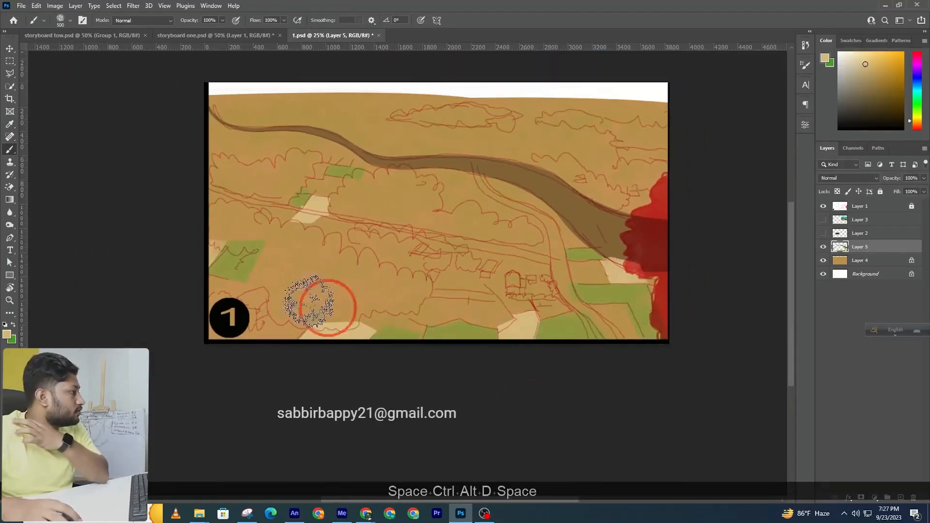
Step: Select the unpainted plot between the upper small green plot and the sand plot below it with the Polygonal Lasso
{"action": "left_click", "coordinate": [8, 73]}
{"action": "left_click", "coordinate": [315, 182], "text": "ctrl"}
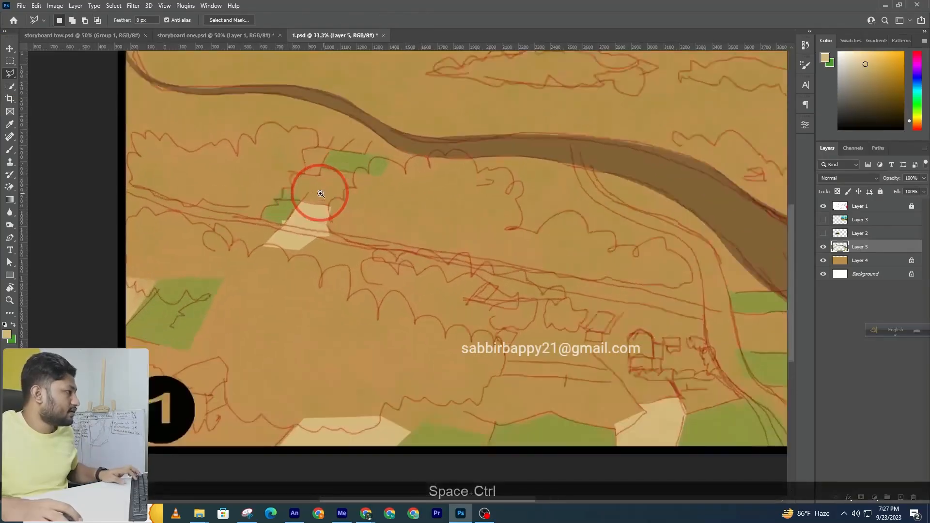
{"action": "left_click", "coordinate": [297, 202]}
{"action": "left_click", "coordinate": [321, 164]}
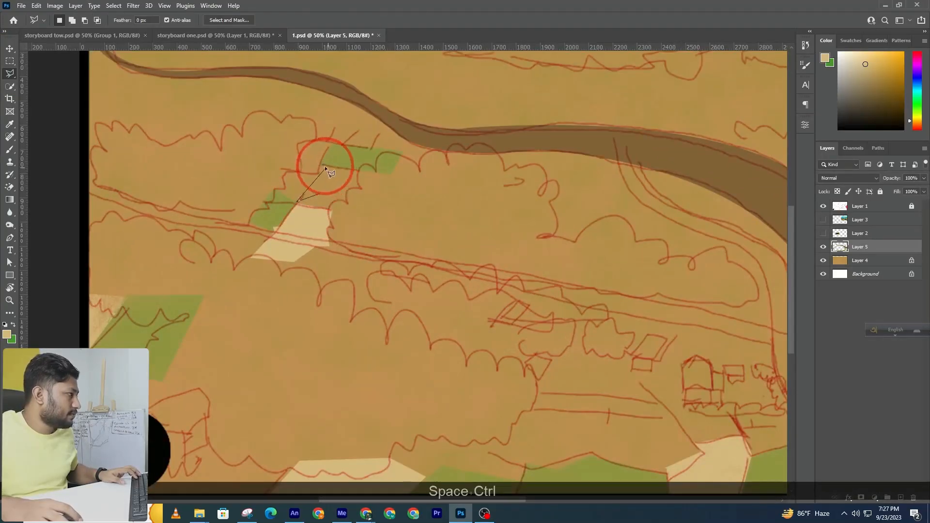
{"action": "left_click", "coordinate": [358, 172]}
{"action": "double_click", "coordinate": [332, 214]}
{"action": "left_click", "coordinate": [297, 201], "text": "shift"}
{"action": "left_click", "coordinate": [336, 214]}
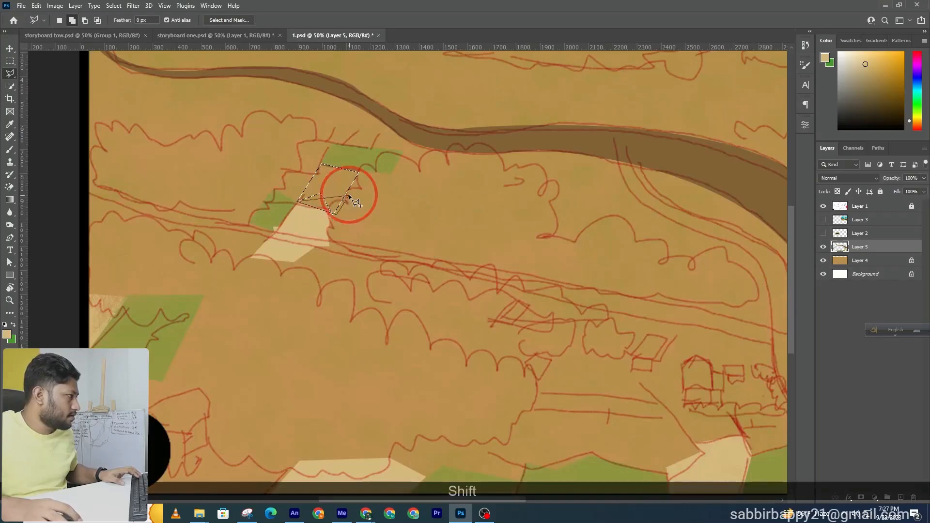
{"action": "left_click", "coordinate": [296, 199]}
{"action": "left_click", "coordinate": [333, 205], "text": "shift"}
Step: Add an irregular plot above the junction of the bottom-edge sand field and its neighboring green field to the selection
{"action": "left_click_drag", "start_coordinate": [189, 349], "coordinate": [333, 183]}
{"action": "left_click_drag", "start_coordinate": [588, 284], "coordinate": [368, 282]}
{"action": "left_click", "coordinate": [321, 275], "text": "shift"}
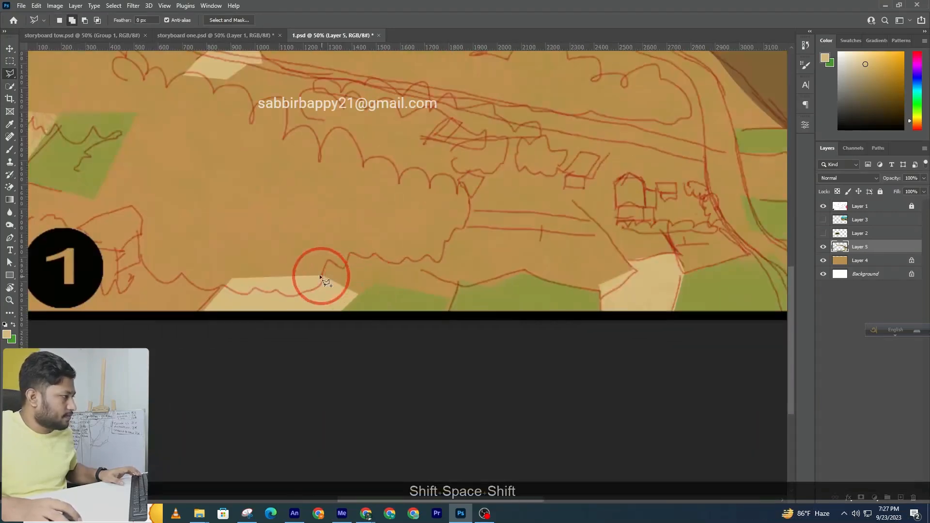
{"action": "left_click", "coordinate": [357, 295]}
{"action": "left_click", "coordinate": [377, 283]}
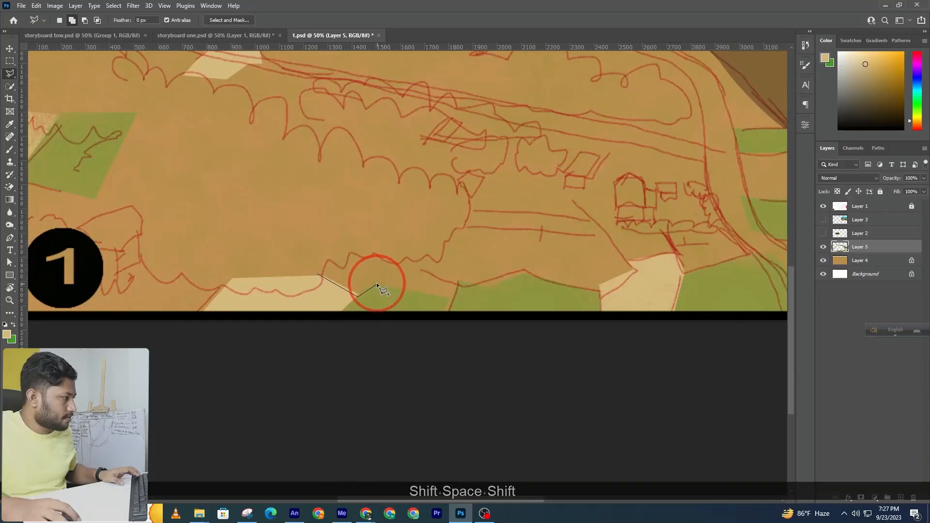
{"action": "left_click", "coordinate": [448, 298]}
{"action": "left_click", "coordinate": [458, 283]}
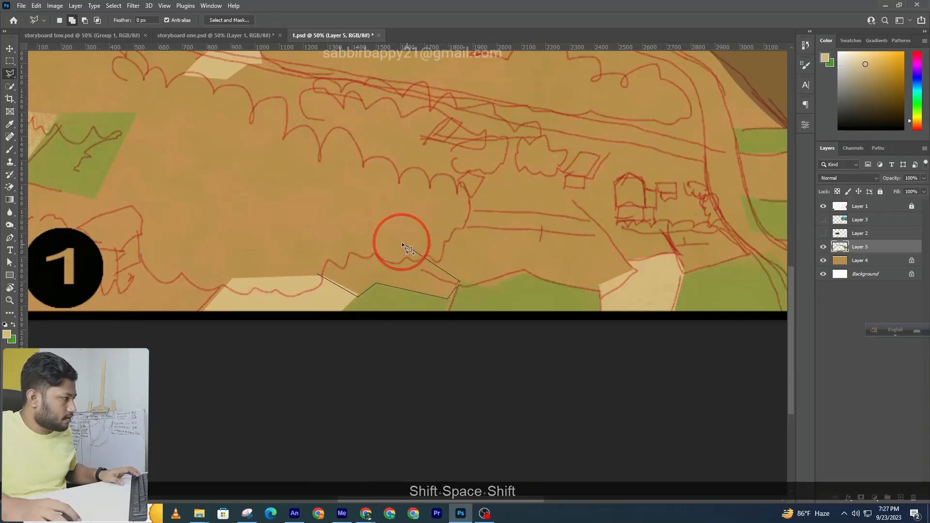
{"action": "left_click", "coordinate": [383, 236]}
{"action": "double_click", "coordinate": [290, 246]}
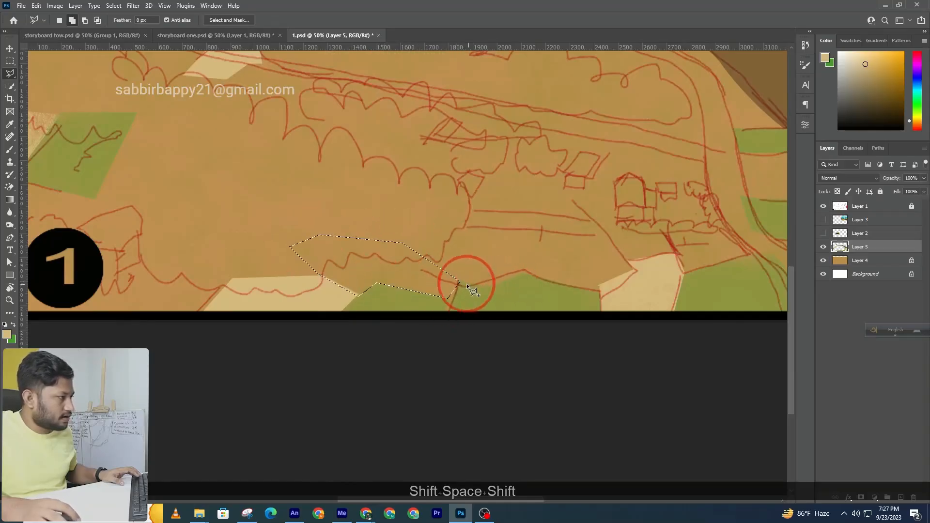
Step: Add the neighboring plot above the next bottom-edge green field, up to the sketched field lines, to the selection
{"action": "left_click", "coordinate": [491, 288]}
{"action": "left_click", "coordinate": [528, 274]}
{"action": "left_click", "coordinate": [535, 229]}
{"action": "double_click", "coordinate": [425, 221]}
Step: Add the plot between the sketched road and the sand field, enclosed by the green fields above and below, to the selection
{"action": "left_click_drag", "start_coordinate": [554, 222], "coordinate": [411, 262]}
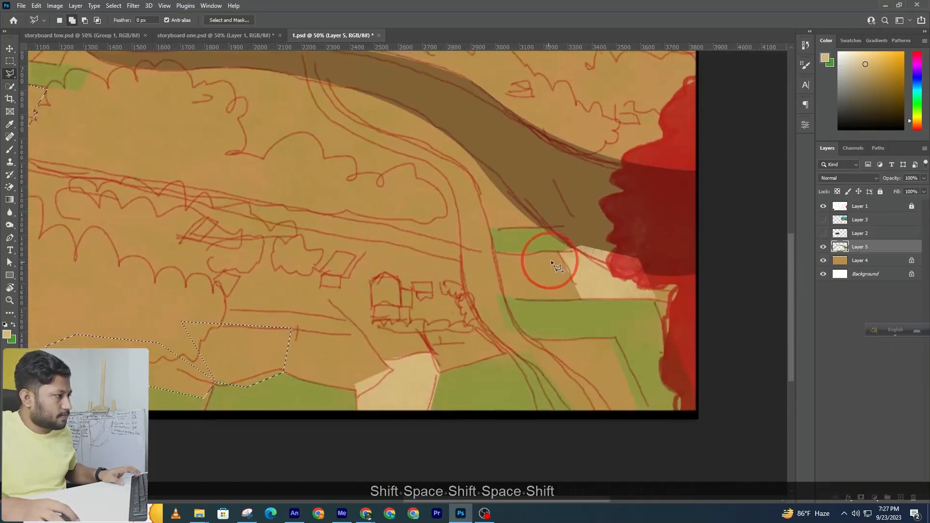
{"action": "left_click", "coordinate": [556, 251], "text": "shift"}
{"action": "left_click", "coordinate": [580, 297]}
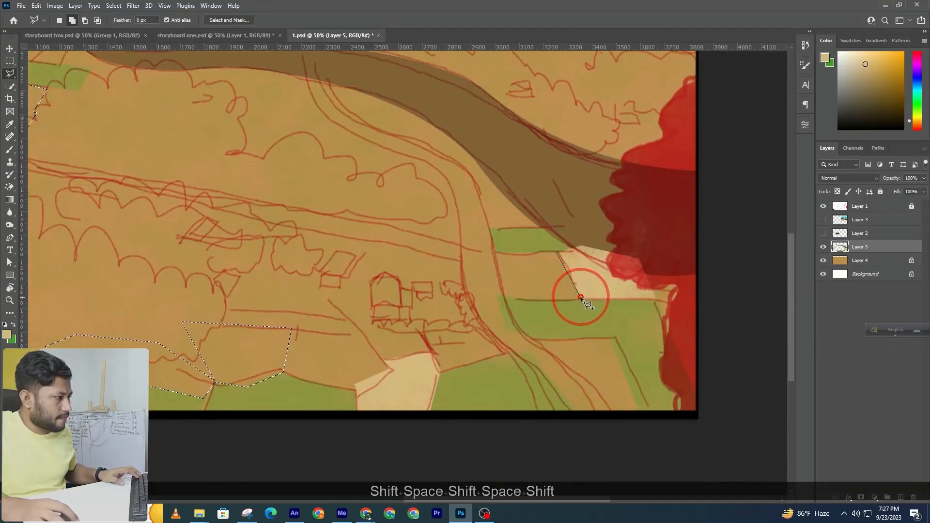
{"action": "left_click", "coordinate": [504, 297]}
{"action": "double_click", "coordinate": [492, 253]}
Step: Add the plot at the canvas's bottom edge, between the number 1 badge and the sand field, to the selection
{"action": "left_click_drag", "start_coordinate": [491, 242], "coordinate": [506, 304]}
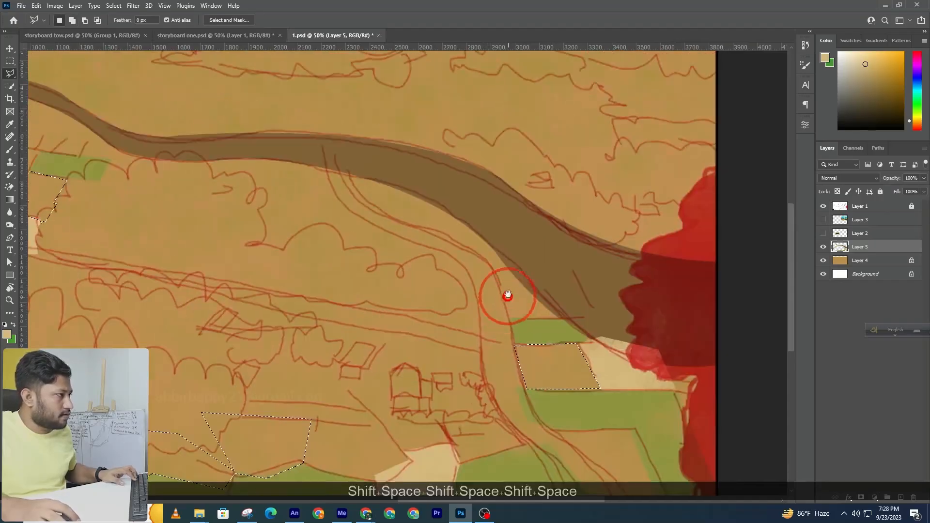
{"action": "left_click", "coordinate": [506, 305], "text": "ctrl+alt"}
{"action": "left_click", "coordinate": [409, 253], "text": "ctrl+alt"}
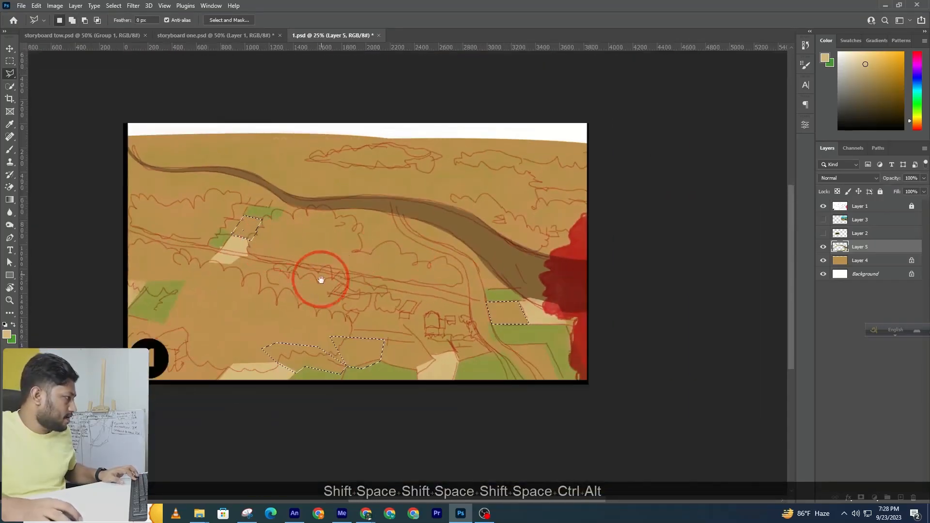
{"action": "left_click", "coordinate": [217, 331], "text": "ctrl+alt"}
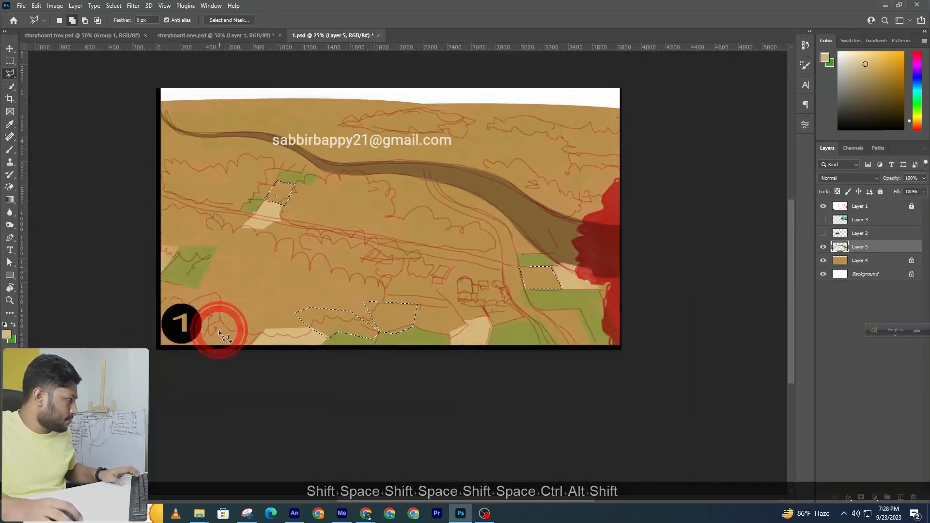
{"action": "left_click", "coordinate": [192, 358]}
{"action": "left_click", "coordinate": [262, 329]}
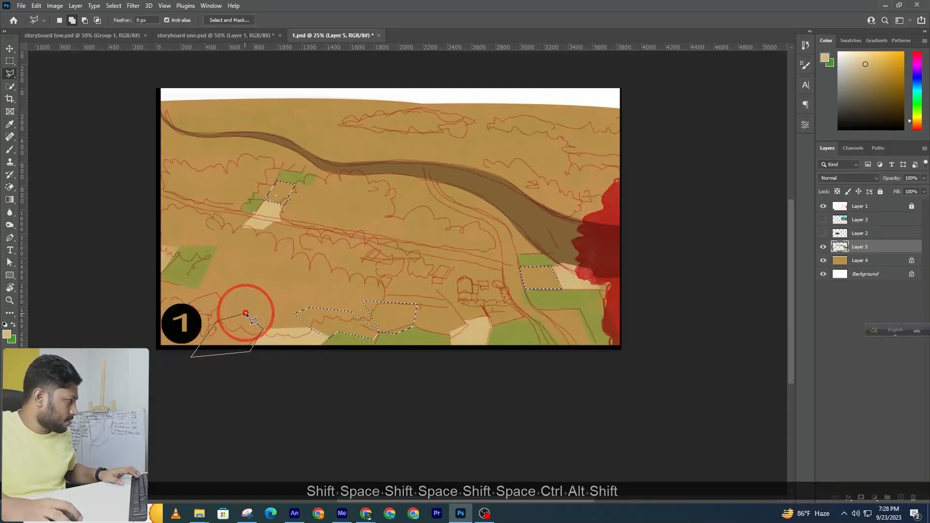
{"action": "double_click", "coordinate": [244, 312]}
Step: Set the foreground color to dark olive, 6a6936, and paint all the selected plots with the brush
{"action": "left_click", "coordinate": [10, 151]}
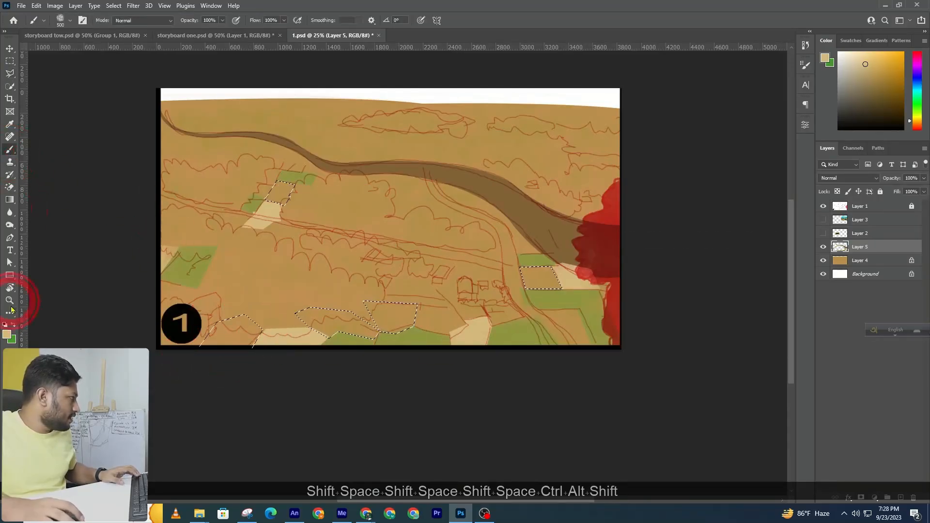
{"action": "left_click", "coordinate": [7, 335]}
{"action": "left_click", "coordinate": [266, 297]}
{"action": "left_click", "coordinate": [533, 355]}
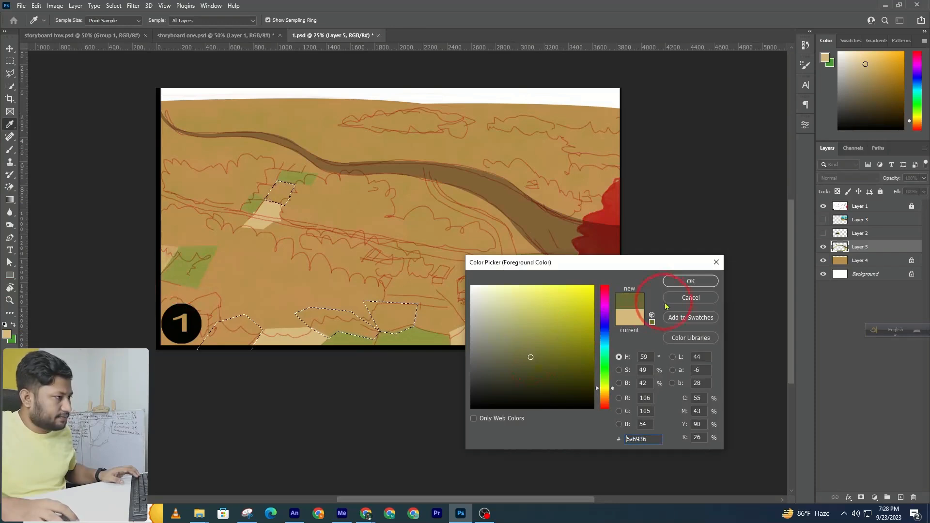
{"action": "left_click", "coordinate": [690, 281]}
{"action": "mouse_move", "coordinate": [588, 301]}
{"action": "left_mouse_down"}
{"action": "mouse_move", "coordinate": [456, 279]}
{"action": "mouse_move", "coordinate": [472, 311]}
{"action": "mouse_move", "coordinate": [158, 341]}
{"action": "mouse_move", "coordinate": [248, 332]}
{"action": "mouse_move", "coordinate": [229, 310]}
{"action": "mouse_move", "coordinate": [255, 206]}
{"action": "mouse_move", "coordinate": [280, 199]}
{"action": "mouse_move", "coordinate": [568, 307]}
{"action": "mouse_move", "coordinate": [506, 275]}
{"action": "mouse_move", "coordinate": [333, 311]}
{"action": "mouse_move", "coordinate": [299, 337]}
{"action": "mouse_move", "coordinate": [398, 322]}
{"action": "mouse_move", "coordinate": [224, 356]}
{"action": "left_mouse_up"}
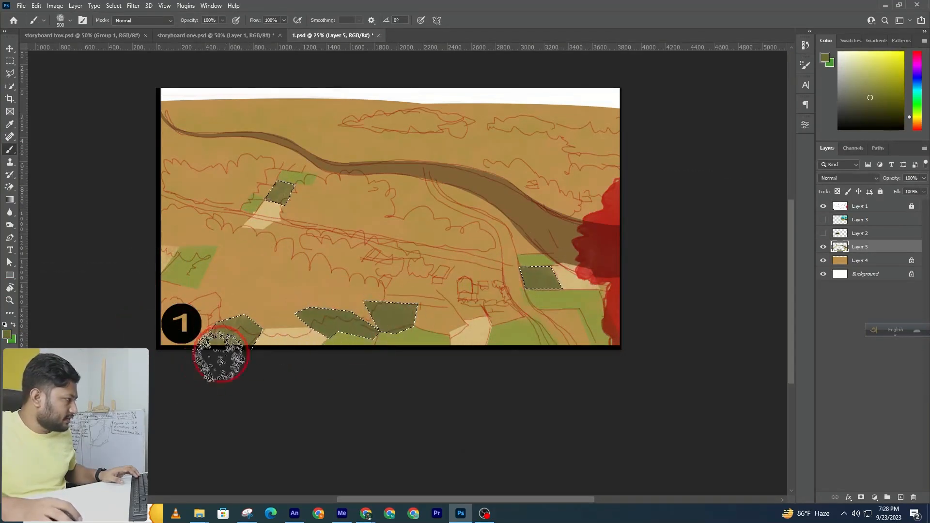
{"action": "left_click", "coordinate": [426, 312], "text": "alt"}
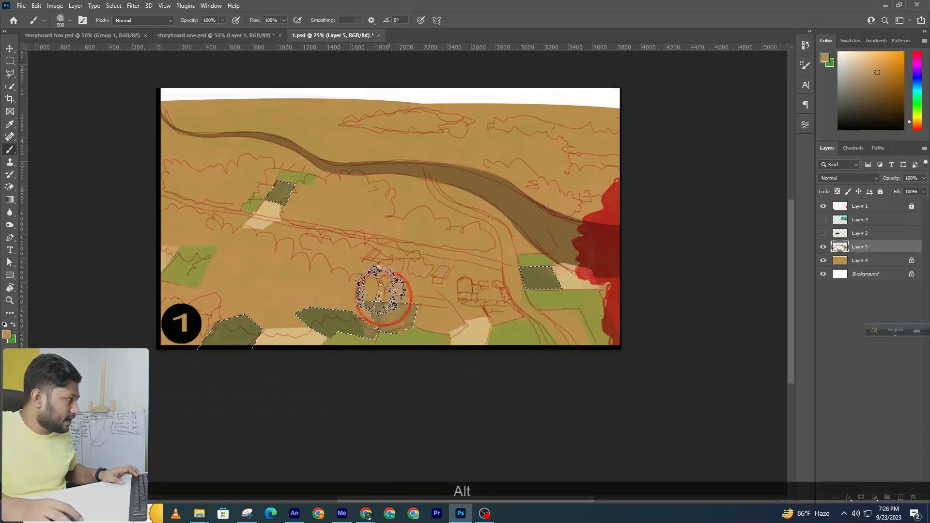
{"action": "key", "text": "ctrl+z"}
{"action": "key", "text": "ctrl+z"}
Step: Lower the brush opacity to 34%, sample the tan ground color, brush it over parts of the dark olive plots, and deselect
{"action": "left_click", "coordinate": [223, 21]}
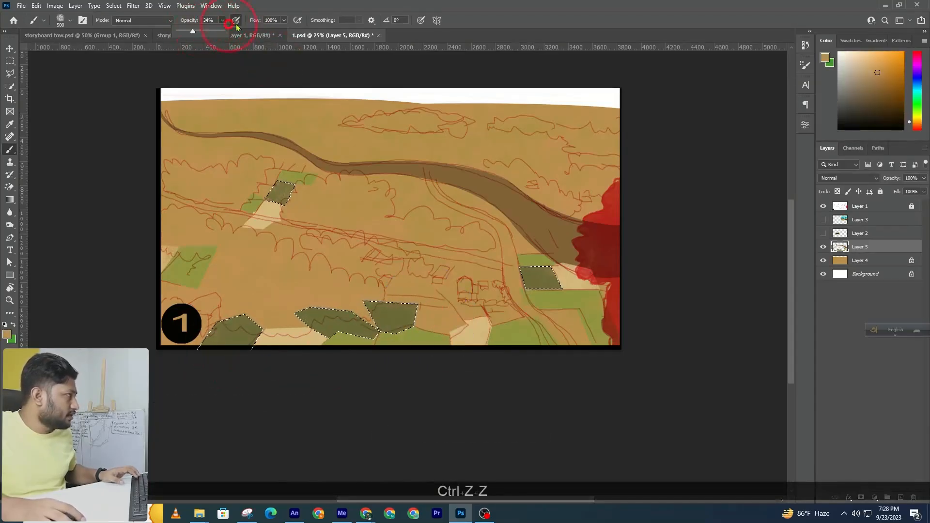
{"action": "left_click", "coordinate": [427, 314], "text": "alt"}
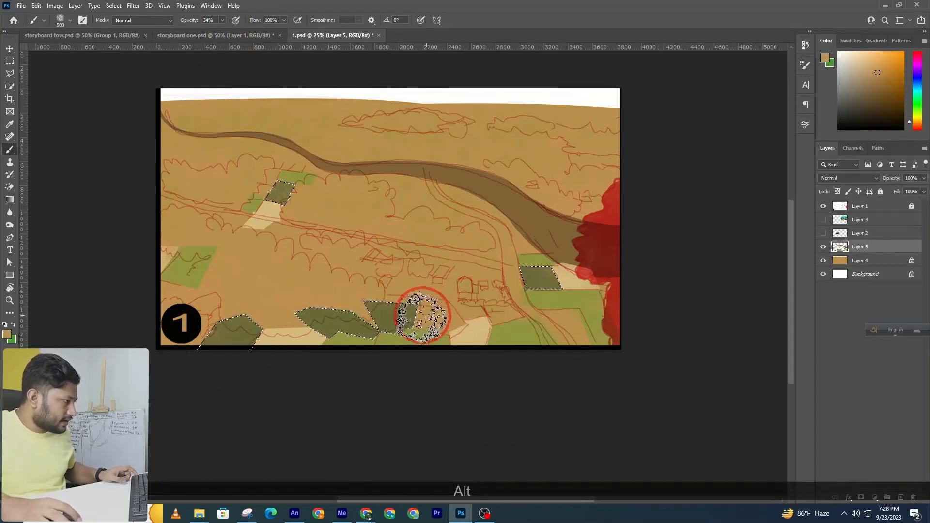
{"action": "left_click", "coordinate": [371, 319]}
{"action": "mouse_move", "coordinate": [334, 331]}
{"action": "left_mouse_down"}
{"action": "mouse_move", "coordinate": [319, 342]}
{"action": "mouse_move", "coordinate": [322, 319]}
{"action": "left_mouse_up"}
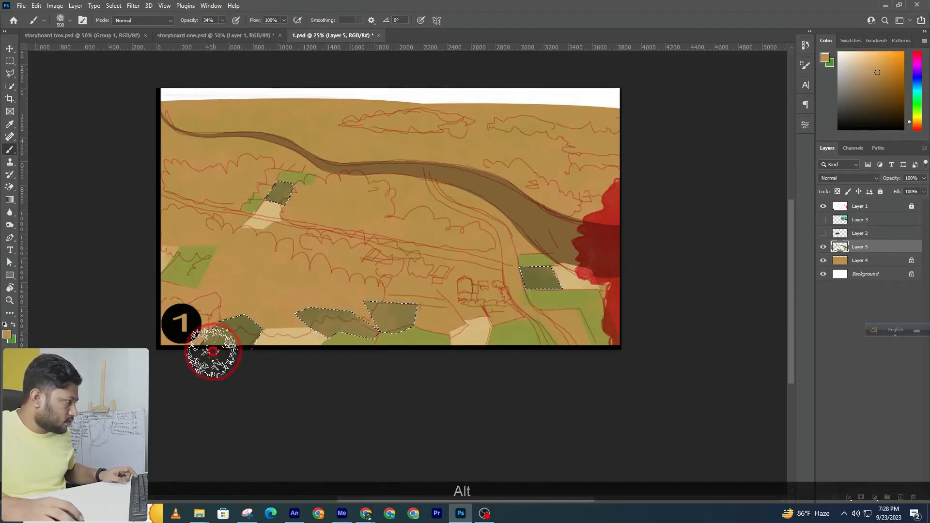
{"action": "left_click", "coordinate": [270, 328]}
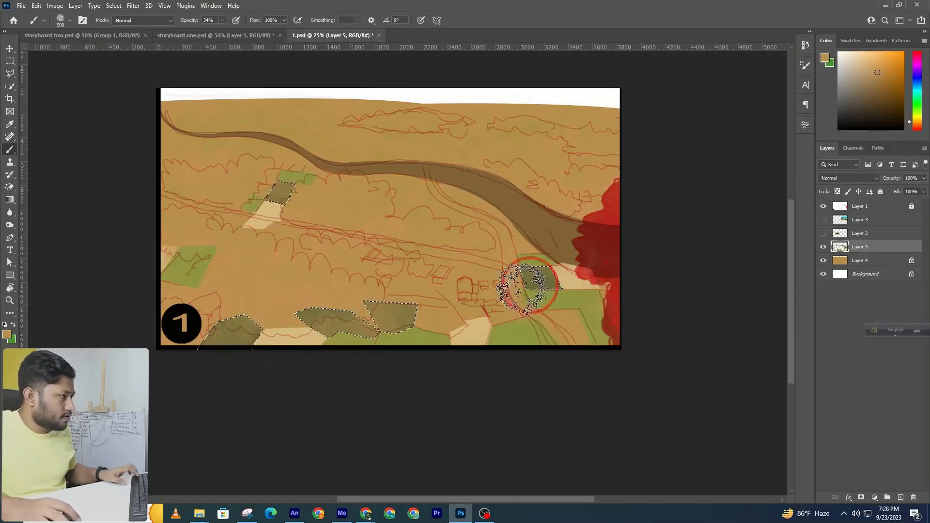
{"action": "key", "text": "ctrl+d"}
Step: Hide the sketch on Layer 1 to check the painted fields alone, and show it again
{"action": "left_click", "coordinate": [582, 324], "text": "alt"}
{"action": "left_click", "coordinate": [824, 208]}
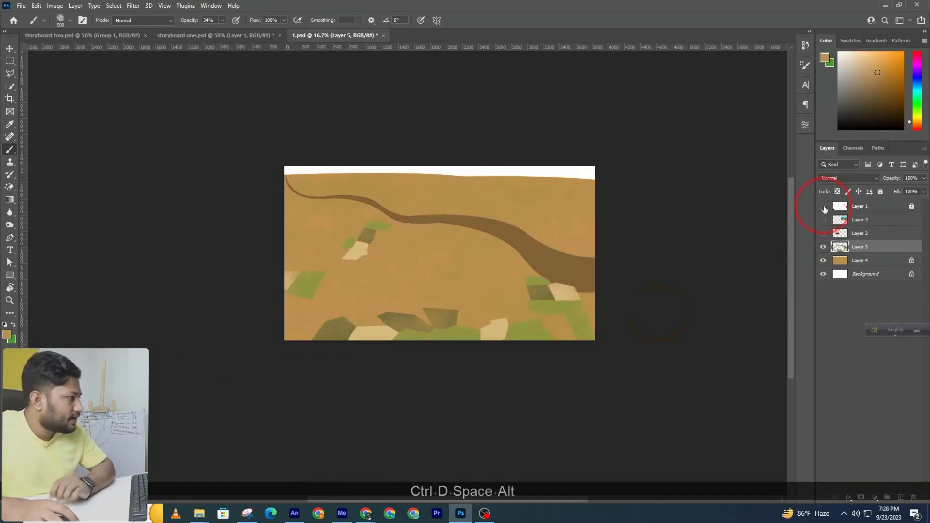
{"action": "left_click", "coordinate": [823, 207]}
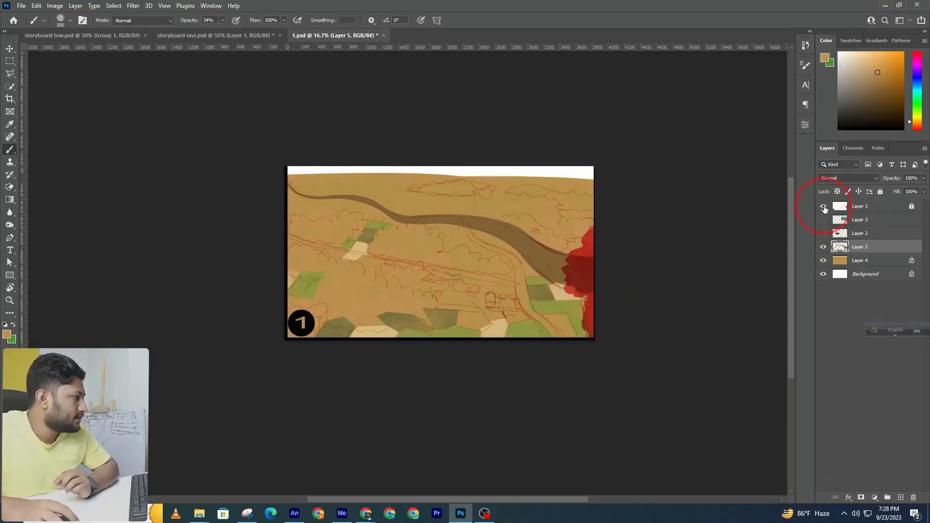
{"action": "left_click", "coordinate": [297, 312]}
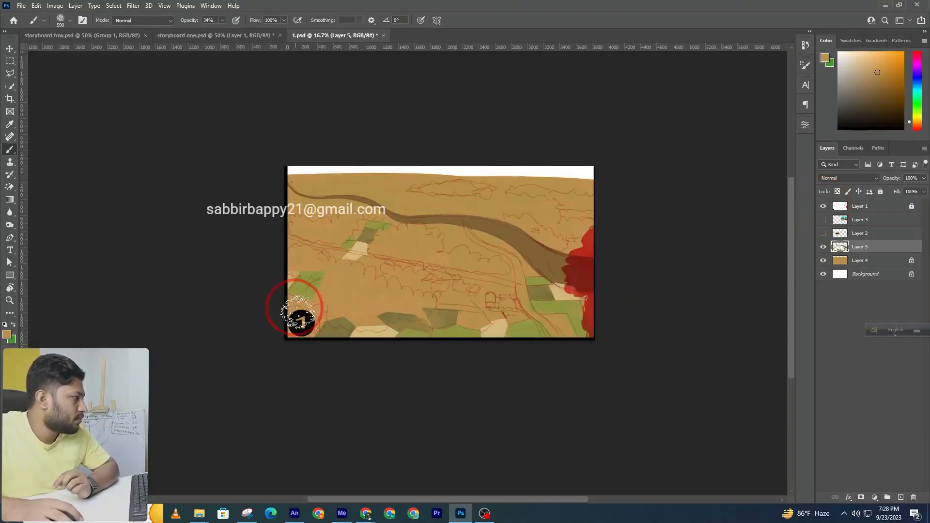
Step: Set the foreground color to dark green and create a new layer above the painted fields on Layer 5
{"action": "left_click", "coordinate": [7, 335]}
{"action": "left_click", "coordinate": [602, 374]}
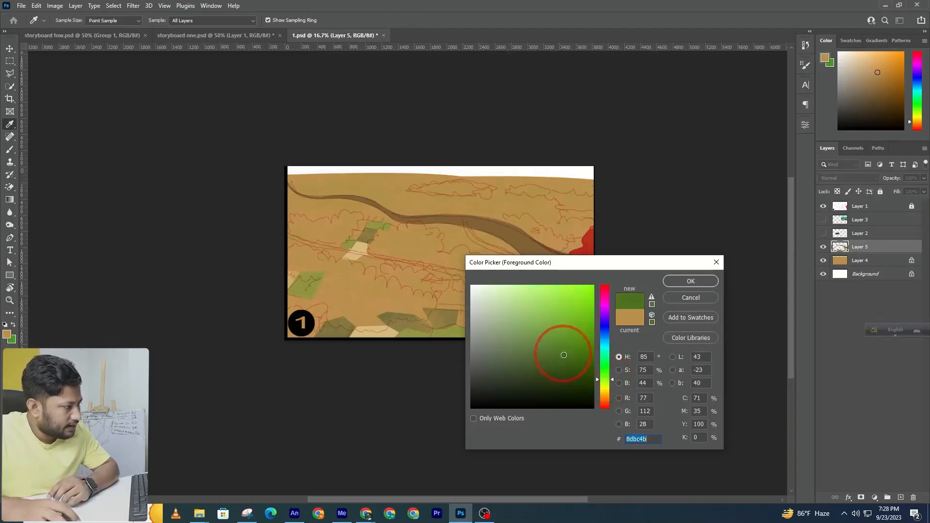
{"action": "left_click", "coordinate": [564, 355]}
{"action": "left_click", "coordinate": [691, 281]}
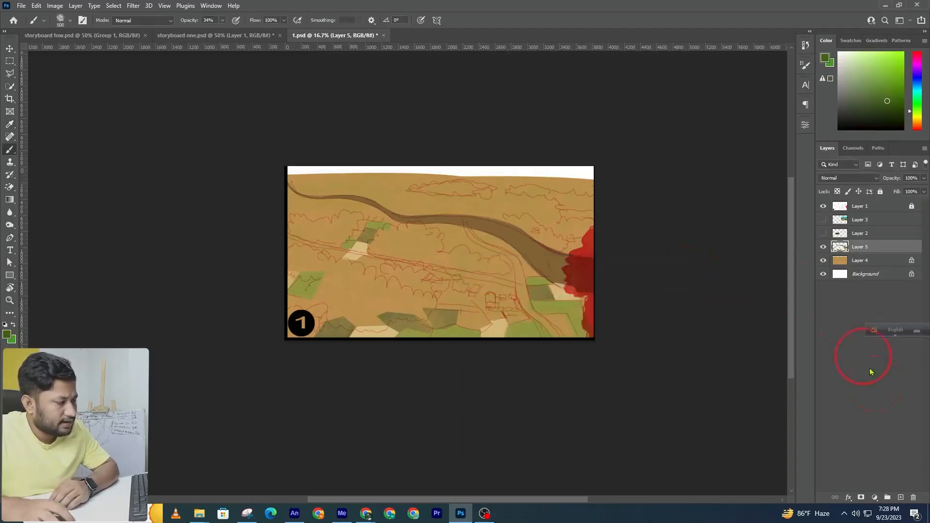
Step: Try dark green strokes above the bottom plots with the Ground Texture brush at 400 px and 34% opacity, and undo them
{"action": "left_click", "coordinate": [71, 21]}
{"action": "scroll", "coordinate": [145, 315], "scroll_direction": "down", "scroll_amount": 2}
{"action": "left_click", "coordinate": [112, 331]}
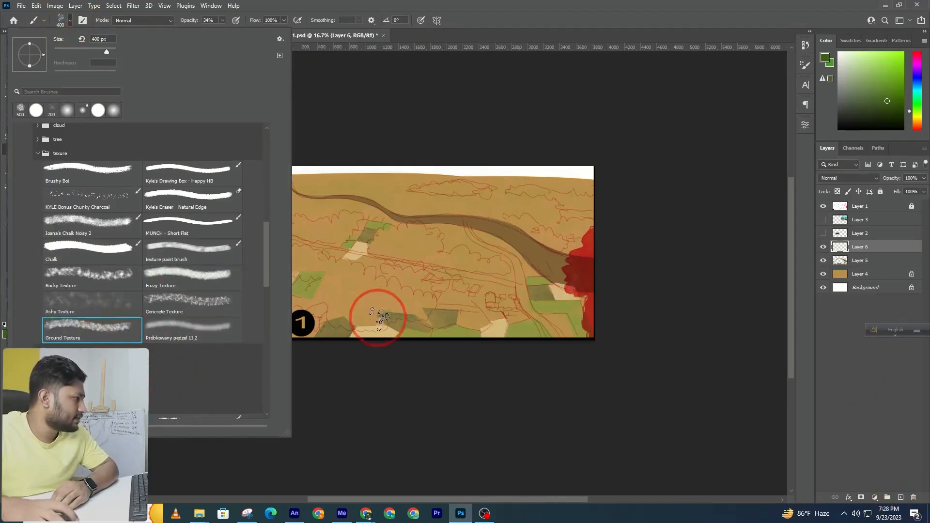
{"action": "left_click_drag", "start_coordinate": [378, 320], "coordinate": [403, 310]}
{"action": "key", "text": "ctrl+z"}
{"action": "key", "text": "space"}
{"action": "key", "text": "space"}
{"action": "key", "text": "space"}
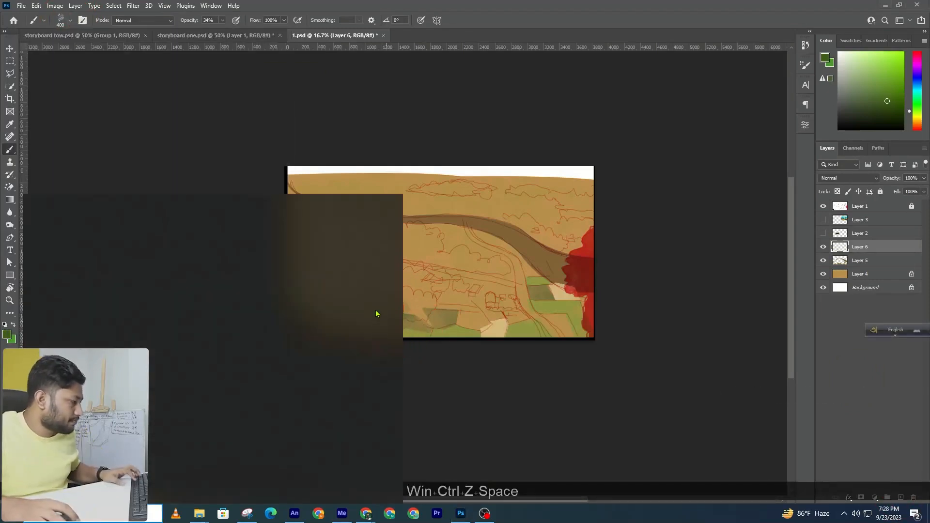
{"action": "key", "text": "ctrl"}
{"action": "left_click", "coordinate": [348, 312], "text": "ctrl"}
{"action": "left_click", "coordinate": [357, 314], "text": "ctrl"}
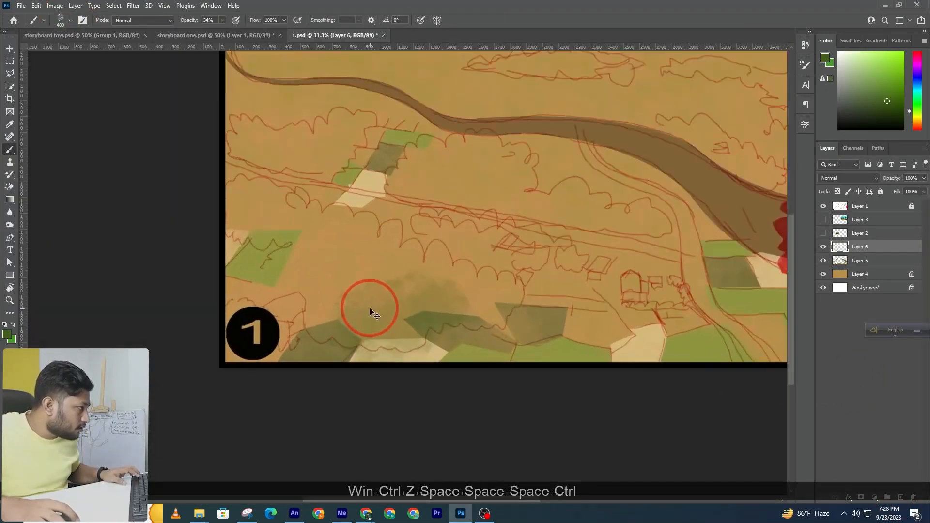
{"action": "key", "text": "ctrl+z"}
{"action": "mouse_move", "coordinate": [356, 297]}
{"action": "left_mouse_down"}
{"action": "mouse_move", "coordinate": [350, 274]}
{"action": "mouse_move", "coordinate": [405, 287]}
{"action": "left_mouse_up"}
{"action": "left_click", "coordinate": [382, 321], "text": "ctrl"}
{"action": "key", "text": "ctrl+z"}
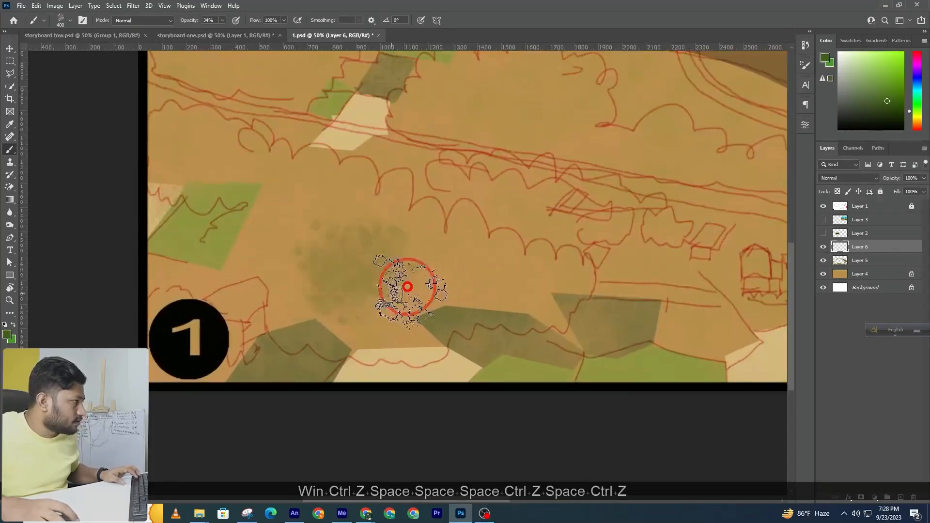
{"action": "key", "text": "ctrl+z"}
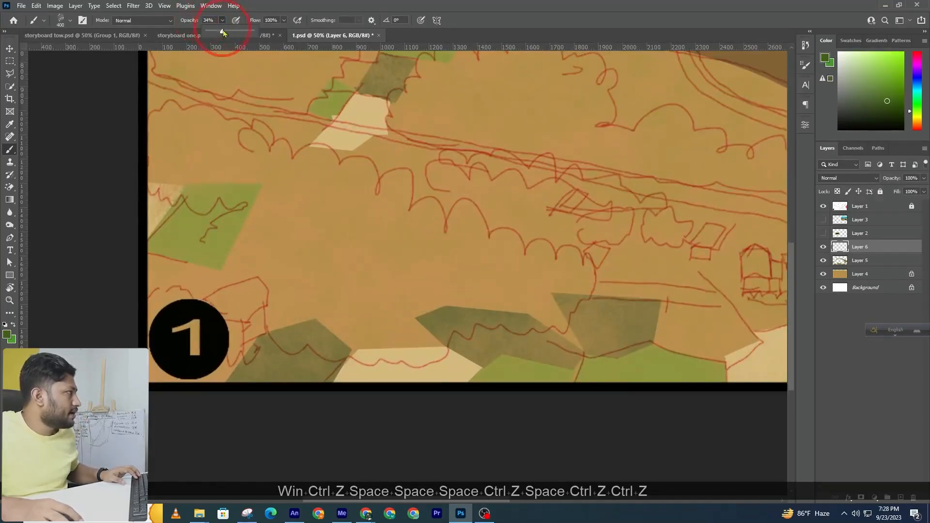
Step: Set the brush opacity to 100% and try dark green strokes with the sketch on Layer 1 hidden
{"action": "left_click_drag", "start_coordinate": [223, 32], "coordinate": [254, 31]}
{"action": "left_click_drag", "start_coordinate": [333, 280], "coordinate": [415, 308]}
{"action": "key", "text": "ctrl+z"}
{"action": "left_click", "coordinate": [823, 207]}
{"action": "mouse_move", "coordinate": [361, 228]}
{"action": "left_mouse_down"}
{"action": "mouse_move", "coordinate": [374, 235]}
{"action": "mouse_move", "coordinate": [369, 245]}
{"action": "mouse_move", "coordinate": [394, 239]}
{"action": "mouse_move", "coordinate": [406, 252]}
{"action": "left_mouse_up"}
{"action": "key", "text": "ctrl+z"}
Step: Try a dark green patch with the Fuzzy Texture brush at 500 px, and undo it
{"action": "left_click", "coordinate": [67, 23]}
{"action": "left_click", "coordinate": [197, 277]}
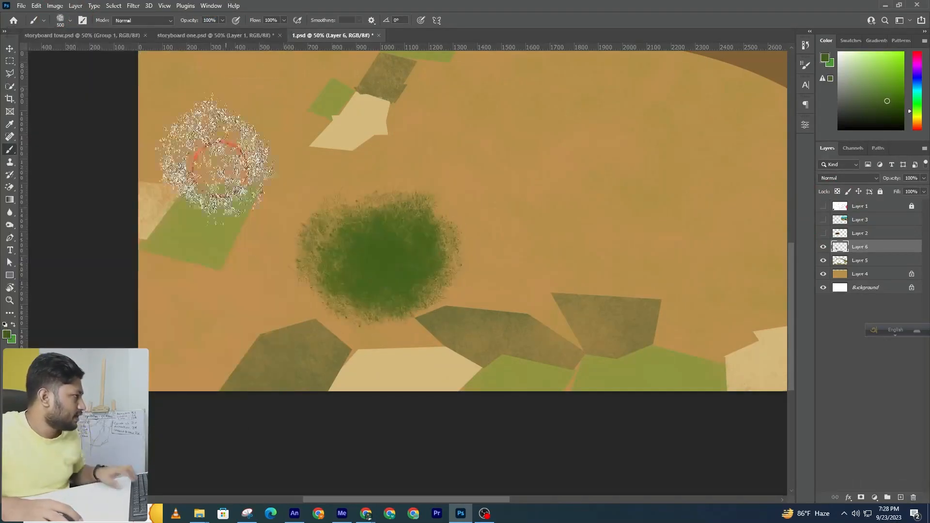
{"action": "key", "text": "ctrl+z"}
{"action": "left_click", "coordinate": [70, 35]}
{"action": "left_click", "coordinate": [68, 23]}
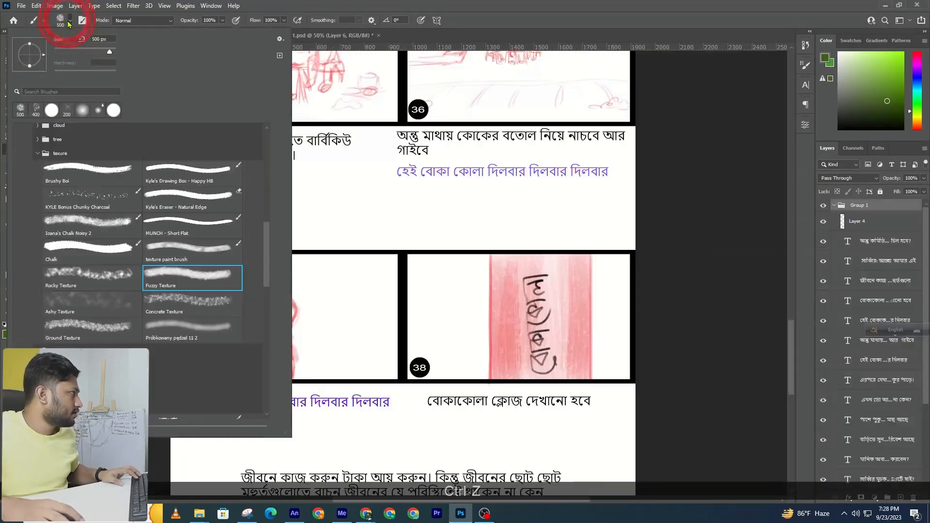
{"action": "left_click", "coordinate": [359, 38]}
Step: Choose the Concrete Texture brush, undo its test stroke, and show the sketch on Layer 1 again
{"action": "left_click", "coordinate": [60, 20]}
{"action": "left_click", "coordinate": [192, 303]}
{"action": "mouse_move", "coordinate": [376, 295]}
{"action": "left_mouse_down"}
{"action": "mouse_move", "coordinate": [420, 276]}
{"action": "mouse_move", "coordinate": [450, 301]}
{"action": "left_mouse_up"}
{"action": "left_click", "coordinate": [458, 300], "text": "ctrl+alt"}
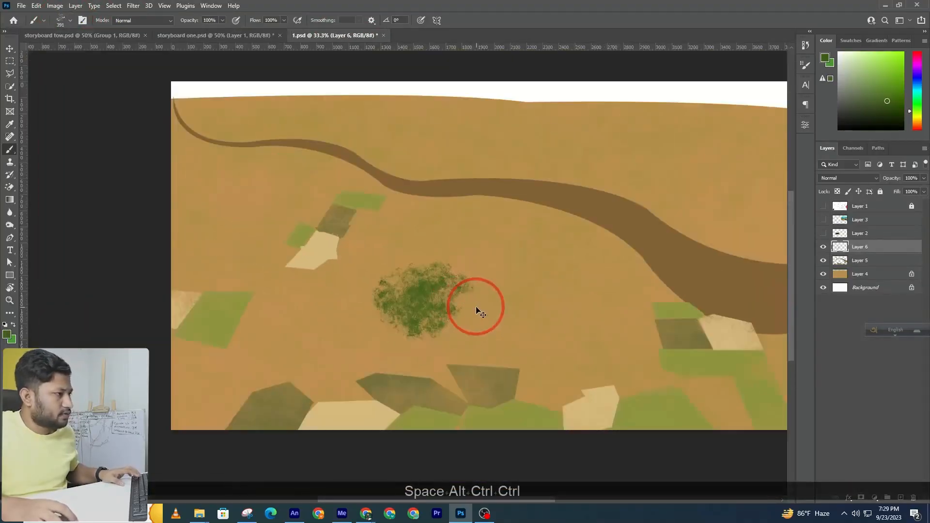
{"action": "key", "text": "ctrl+z"}
{"action": "left_click", "coordinate": [823, 206]}
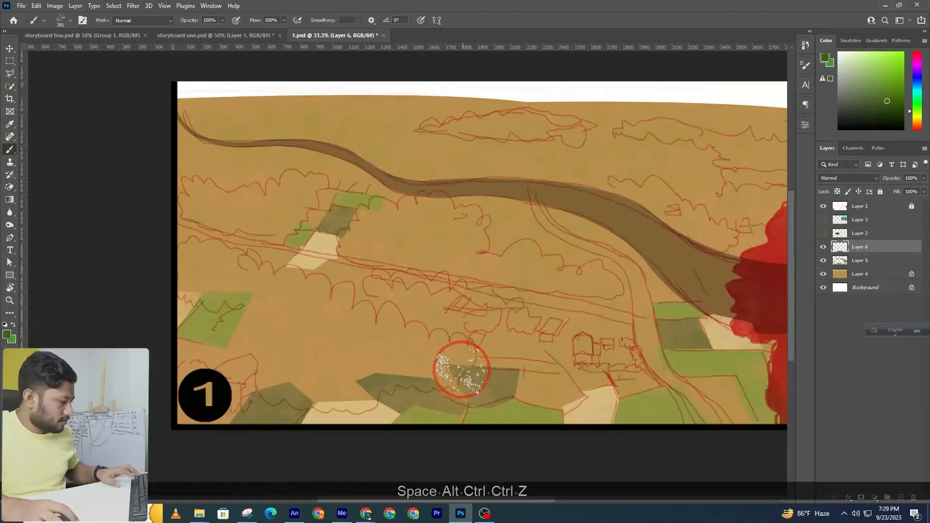
Step: Reduce the brush to 125 px and paint the upper edge of the large foreground tree mass along the sketch, undoing stray strokes
{"action": "key", "text": "bracketleft"}
{"action": "key", "text": "bracketleft"}
{"action": "key", "text": "bracketleft"}
{"action": "key", "text": "bracketleft"}
{"action": "mouse_move", "coordinate": [446, 361]}
{"action": "left_mouse_down"}
{"action": "mouse_move", "coordinate": [442, 374]}
{"action": "mouse_move", "coordinate": [458, 374]}
{"action": "left_mouse_up"}
{"action": "key", "text": "bracketleft"}
{"action": "mouse_move", "coordinate": [425, 334]}
{"action": "left_mouse_down"}
{"action": "mouse_move", "coordinate": [373, 310]}
{"action": "mouse_move", "coordinate": [361, 316]}
{"action": "mouse_move", "coordinate": [352, 293]}
{"action": "mouse_move", "coordinate": [326, 291]}
{"action": "mouse_move", "coordinate": [317, 278]}
{"action": "mouse_move", "coordinate": [290, 277]}
{"action": "left_mouse_up"}
{"action": "mouse_move", "coordinate": [232, 273]}
{"action": "left_mouse_down"}
{"action": "mouse_move", "coordinate": [204, 256]}
{"action": "mouse_move", "coordinate": [218, 249]}
{"action": "mouse_move", "coordinate": [197, 270]}
{"action": "left_mouse_up"}
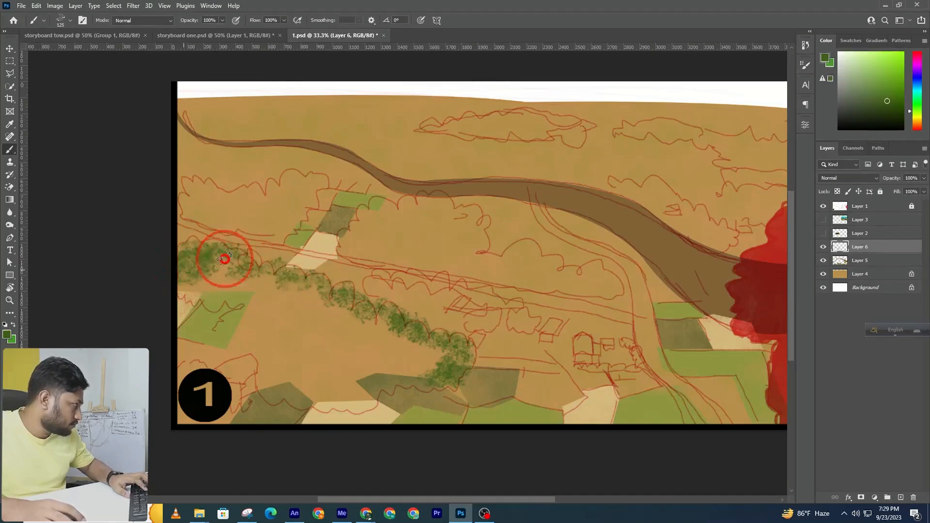
{"action": "key", "text": "ctrl+z"}
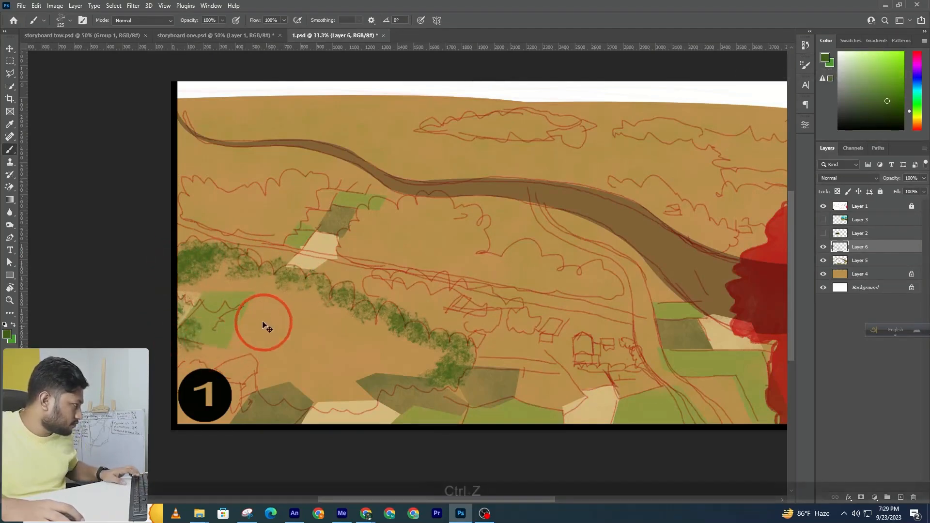
{"action": "key", "text": "ctrl+z"}
{"action": "key", "text": "ctrl+z"}
{"action": "key", "text": "ctrl+z"}
Step: Fill the large foreground tree mass above the number 1 badge with dark green foliage, following the sketched outline
{"action": "mouse_move", "coordinate": [189, 286]}
{"action": "left_mouse_down"}
{"action": "mouse_move", "coordinate": [234, 307]}
{"action": "mouse_move", "coordinate": [211, 327]}
{"action": "mouse_move", "coordinate": [204, 362]}
{"action": "mouse_move", "coordinate": [252, 360]}
{"action": "mouse_move", "coordinate": [228, 367]}
{"action": "mouse_move", "coordinate": [240, 391]}
{"action": "mouse_move", "coordinate": [253, 384]}
{"action": "mouse_move", "coordinate": [283, 403]}
{"action": "mouse_move", "coordinate": [344, 406]}
{"action": "mouse_move", "coordinate": [449, 376]}
{"action": "mouse_move", "coordinate": [377, 381]}
{"action": "mouse_move", "coordinate": [366, 394]}
{"action": "mouse_move", "coordinate": [265, 398]}
{"action": "mouse_move", "coordinate": [251, 367]}
{"action": "mouse_move", "coordinate": [227, 360]}
{"action": "mouse_move", "coordinate": [260, 364]}
{"action": "mouse_move", "coordinate": [262, 355]}
{"action": "mouse_move", "coordinate": [213, 358]}
{"action": "mouse_move", "coordinate": [225, 350]}
{"action": "mouse_move", "coordinate": [244, 291]}
{"action": "mouse_move", "coordinate": [209, 333]}
{"action": "mouse_move", "coordinate": [232, 318]}
{"action": "mouse_move", "coordinate": [235, 298]}
{"action": "mouse_move", "coordinate": [216, 304]}
{"action": "mouse_move", "coordinate": [204, 372]}
{"action": "mouse_move", "coordinate": [276, 416]}
{"action": "mouse_move", "coordinate": [342, 407]}
{"action": "mouse_move", "coordinate": [324, 426]}
{"action": "mouse_move", "coordinate": [364, 428]}
{"action": "mouse_move", "coordinate": [348, 401]}
{"action": "mouse_move", "coordinate": [285, 400]}
{"action": "mouse_move", "coordinate": [395, 411]}
{"action": "mouse_move", "coordinate": [467, 385]}
{"action": "mouse_move", "coordinate": [576, 373]}
{"action": "mouse_move", "coordinate": [535, 360]}
{"action": "mouse_move", "coordinate": [574, 353]}
{"action": "mouse_move", "coordinate": [529, 337]}
{"action": "mouse_move", "coordinate": [532, 328]}
{"action": "mouse_move", "coordinate": [475, 333]}
{"action": "mouse_move", "coordinate": [373, 251]}
{"action": "mouse_move", "coordinate": [314, 261]}
{"action": "mouse_move", "coordinate": [292, 230]}
{"action": "mouse_move", "coordinate": [232, 231]}
{"action": "mouse_move", "coordinate": [202, 204]}
{"action": "mouse_move", "coordinate": [232, 270]}
{"action": "mouse_move", "coordinate": [244, 250]}
{"action": "mouse_move", "coordinate": [234, 326]}
{"action": "mouse_move", "coordinate": [322, 353]}
{"action": "mouse_move", "coordinate": [415, 440]}
{"action": "mouse_move", "coordinate": [488, 356]}
{"action": "mouse_move", "coordinate": [336, 332]}
{"action": "mouse_move", "coordinate": [398, 386]}
{"action": "mouse_move", "coordinate": [439, 337]}
{"action": "mouse_move", "coordinate": [334, 324]}
{"action": "mouse_move", "coordinate": [297, 293]}
{"action": "mouse_move", "coordinate": [313, 270]}
{"action": "mouse_move", "coordinate": [286, 290]}
{"action": "mouse_move", "coordinate": [380, 297]}
{"action": "mouse_move", "coordinate": [353, 301]}
{"action": "mouse_move", "coordinate": [317, 365]}
{"action": "left_mouse_up"}
{"action": "left_click", "coordinate": [245, 343], "text": "ctrl"}
{"action": "left_click_drag", "start_coordinate": [446, 336], "coordinate": [411, 324]}
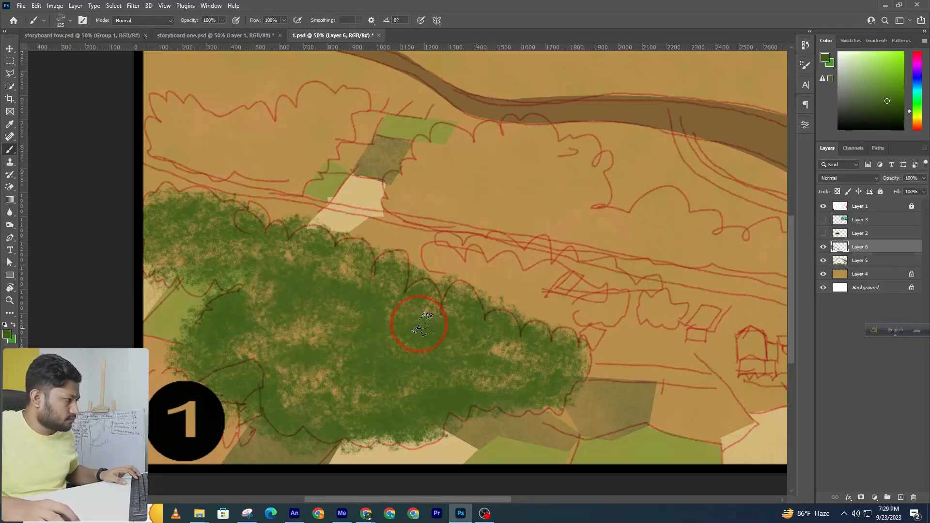
{"action": "left_click_drag", "start_coordinate": [544, 378], "coordinate": [328, 400]}
{"action": "left_click_drag", "start_coordinate": [334, 360], "coordinate": [351, 335]}
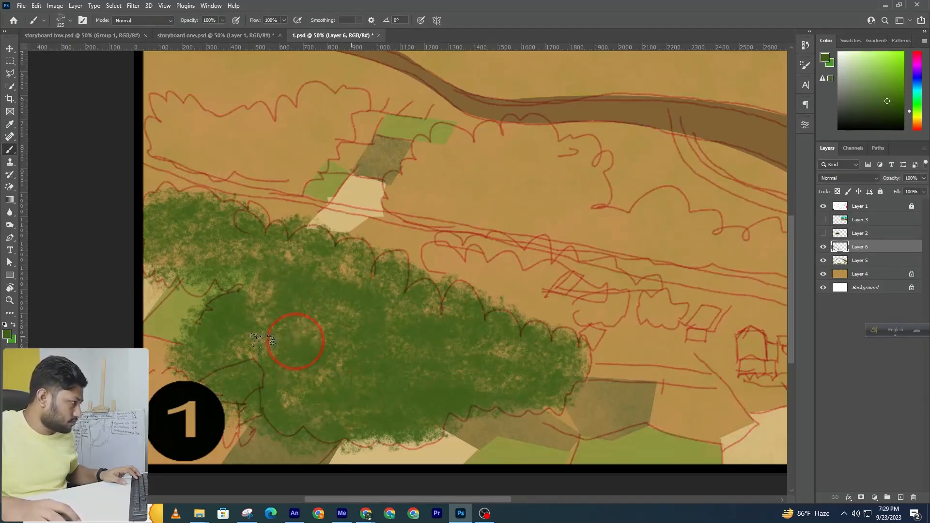
{"action": "left_click_drag", "start_coordinate": [257, 314], "coordinate": [277, 309]}
{"action": "left_click_drag", "start_coordinate": [180, 246], "coordinate": [254, 239]}
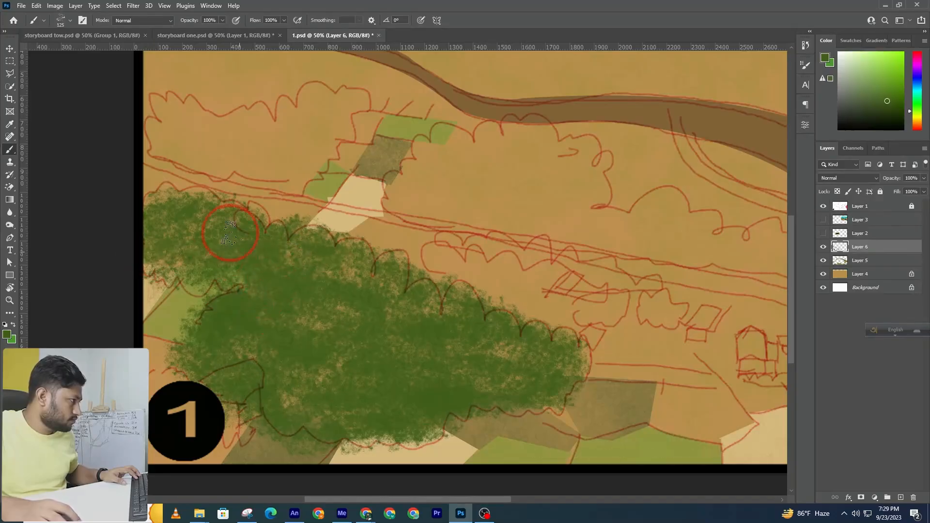
{"action": "mouse_move", "coordinate": [376, 429]}
{"action": "left_mouse_down"}
{"action": "mouse_move", "coordinate": [315, 297]}
{"action": "mouse_move", "coordinate": [241, 262]}
{"action": "mouse_move", "coordinate": [295, 312]}
{"action": "left_mouse_up"}
{"action": "left_click_drag", "start_coordinate": [259, 255], "coordinate": [246, 229]}
Step: Set the brush size to 70 px and paint the tree groups between the river and the sketched road
{"action": "mouse_move", "coordinate": [246, 246]}
{"action": "left_mouse_down"}
{"action": "mouse_move", "coordinate": [212, 247]}
{"action": "mouse_move", "coordinate": [298, 258]}
{"action": "mouse_move", "coordinate": [240, 233]}
{"action": "mouse_move", "coordinate": [302, 230]}
{"action": "mouse_move", "coordinate": [285, 207]}
{"action": "mouse_move", "coordinate": [346, 184]}
{"action": "mouse_move", "coordinate": [394, 206]}
{"action": "mouse_move", "coordinate": [445, 210]}
{"action": "mouse_move", "coordinate": [440, 258]}
{"action": "mouse_move", "coordinate": [503, 266]}
{"action": "mouse_move", "coordinate": [525, 251]}
{"action": "mouse_move", "coordinate": [590, 288]}
{"action": "mouse_move", "coordinate": [618, 293]}
{"action": "mouse_move", "coordinate": [621, 281]}
{"action": "mouse_move", "coordinate": [606, 280]}
{"action": "mouse_move", "coordinate": [650, 318]}
{"action": "mouse_move", "coordinate": [602, 318]}
{"action": "mouse_move", "coordinate": [367, 265]}
{"action": "mouse_move", "coordinate": [269, 262]}
{"action": "mouse_move", "coordinate": [341, 249]}
{"action": "mouse_move", "coordinate": [289, 245]}
{"action": "mouse_move", "coordinate": [351, 235]}
{"action": "mouse_move", "coordinate": [258, 242]}
{"action": "mouse_move", "coordinate": [287, 233]}
{"action": "mouse_move", "coordinate": [274, 215]}
{"action": "mouse_move", "coordinate": [286, 217]}
{"action": "mouse_move", "coordinate": [260, 216]}
{"action": "mouse_move", "coordinate": [281, 198]}
{"action": "mouse_move", "coordinate": [307, 188]}
{"action": "mouse_move", "coordinate": [314, 198]}
{"action": "mouse_move", "coordinate": [309, 184]}
{"action": "mouse_move", "coordinate": [278, 175]}
{"action": "mouse_move", "coordinate": [309, 183]}
{"action": "mouse_move", "coordinate": [278, 195]}
{"action": "mouse_move", "coordinate": [294, 201]}
{"action": "mouse_move", "coordinate": [265, 192]}
{"action": "mouse_move", "coordinate": [264, 217]}
{"action": "mouse_move", "coordinate": [239, 227]}
{"action": "mouse_move", "coordinate": [244, 245]}
{"action": "mouse_move", "coordinate": [317, 222]}
{"action": "mouse_move", "coordinate": [338, 173]}
{"action": "mouse_move", "coordinate": [380, 185]}
{"action": "mouse_move", "coordinate": [355, 169]}
{"action": "mouse_move", "coordinate": [419, 196]}
{"action": "left_mouse_up"}
{"action": "key", "text": "ctrl+z"}
{"action": "key", "text": "bracketleft"}
{"action": "key", "text": "bracketleft"}
{"action": "key", "text": "bracketleft"}
{"action": "key", "text": "bracketleft"}
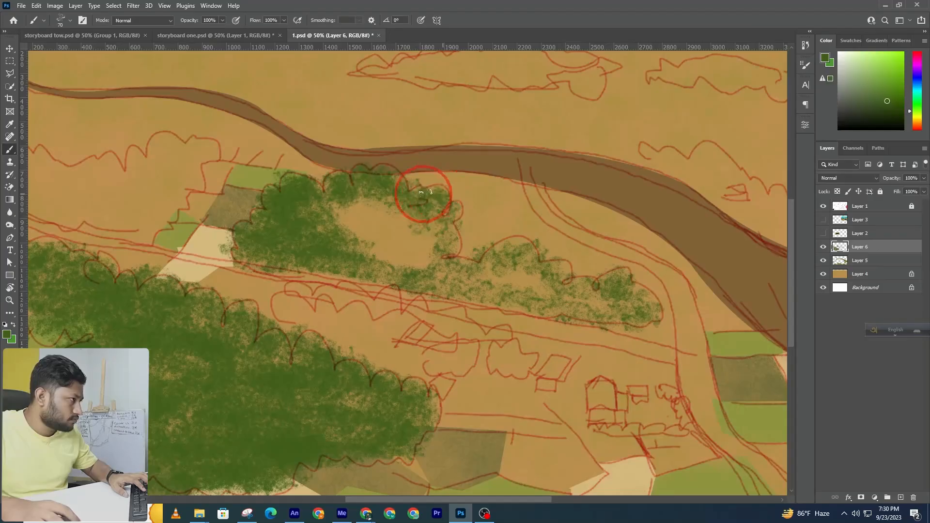
{"action": "mouse_move", "coordinate": [409, 237]}
{"action": "left_mouse_down"}
{"action": "mouse_move", "coordinate": [451, 238]}
{"action": "mouse_move", "coordinate": [457, 260]}
{"action": "mouse_move", "coordinate": [478, 265]}
{"action": "mouse_move", "coordinate": [515, 237]}
{"action": "mouse_move", "coordinate": [535, 264]}
{"action": "mouse_move", "coordinate": [565, 266]}
{"action": "mouse_move", "coordinate": [559, 270]}
{"action": "mouse_move", "coordinate": [596, 292]}
{"action": "mouse_move", "coordinate": [614, 277]}
{"action": "mouse_move", "coordinate": [633, 279]}
{"action": "mouse_move", "coordinate": [657, 316]}
{"action": "mouse_move", "coordinate": [622, 321]}
{"action": "mouse_move", "coordinate": [633, 325]}
{"action": "mouse_move", "coordinate": [524, 309]}
{"action": "mouse_move", "coordinate": [544, 300]}
{"action": "mouse_move", "coordinate": [620, 306]}
{"action": "mouse_move", "coordinate": [491, 275]}
{"action": "mouse_move", "coordinate": [517, 275]}
{"action": "mouse_move", "coordinate": [496, 252]}
{"action": "mouse_move", "coordinate": [465, 283]}
{"action": "mouse_move", "coordinate": [506, 294]}
{"action": "mouse_move", "coordinate": [474, 297]}
{"action": "mouse_move", "coordinate": [545, 310]}
{"action": "mouse_move", "coordinate": [431, 289]}
{"action": "left_mouse_up"}
{"action": "key", "text": "bracketright"}
{"action": "key", "text": "bracketright"}
{"action": "key", "text": "bracketleft"}
{"action": "key", "text": "bracketleft"}
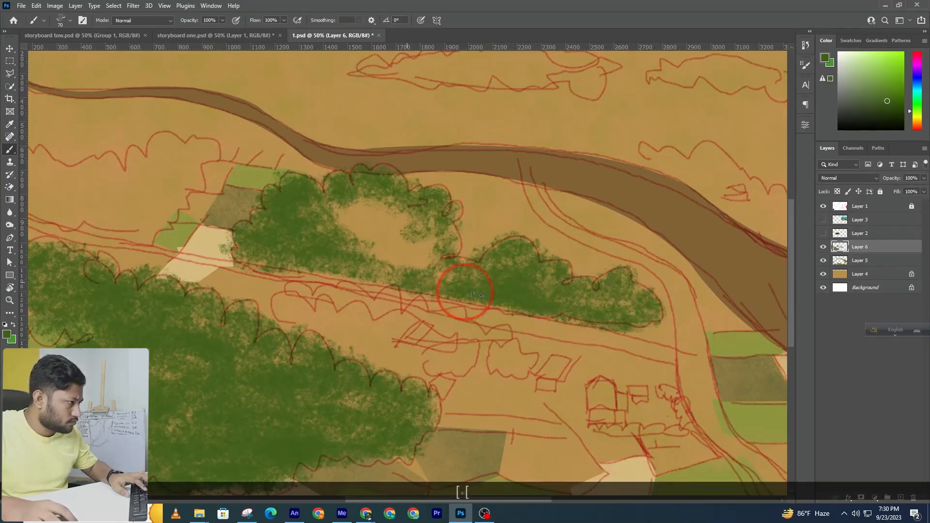
{"action": "mouse_move", "coordinate": [320, 267]}
{"action": "left_mouse_down"}
{"action": "mouse_move", "coordinate": [261, 253]}
{"action": "mouse_move", "coordinate": [405, 286]}
{"action": "mouse_move", "coordinate": [359, 274]}
{"action": "mouse_move", "coordinate": [450, 278]}
{"action": "mouse_move", "coordinate": [426, 236]}
{"action": "mouse_move", "coordinate": [436, 253]}
{"action": "left_mouse_up"}
Step: Enlarge the brush to 125 px and fill the gaps inside the middle tree groups below the river
{"action": "key", "text": "bracketright"}
{"action": "key", "text": "bracketright"}
{"action": "key", "text": "bracketright"}
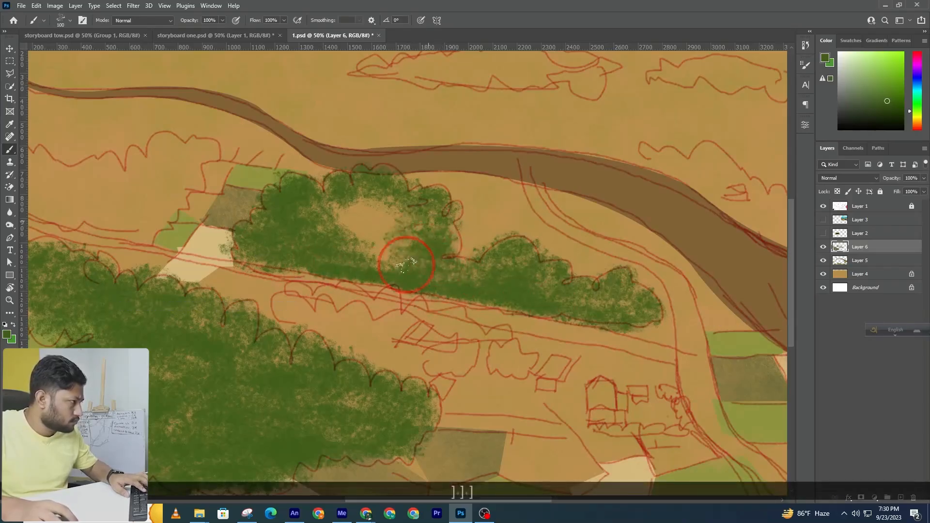
{"action": "mouse_move", "coordinate": [397, 222]}
{"action": "left_mouse_down"}
{"action": "mouse_move", "coordinate": [347, 232]}
{"action": "mouse_move", "coordinate": [363, 208]}
{"action": "mouse_move", "coordinate": [355, 230]}
{"action": "mouse_move", "coordinate": [353, 208]}
{"action": "mouse_move", "coordinate": [370, 239]}
{"action": "mouse_move", "coordinate": [343, 245]}
{"action": "mouse_move", "coordinate": [303, 229]}
{"action": "mouse_move", "coordinate": [319, 211]}
{"action": "mouse_move", "coordinate": [367, 257]}
{"action": "left_mouse_up"}
{"action": "key", "text": "bracketright"}
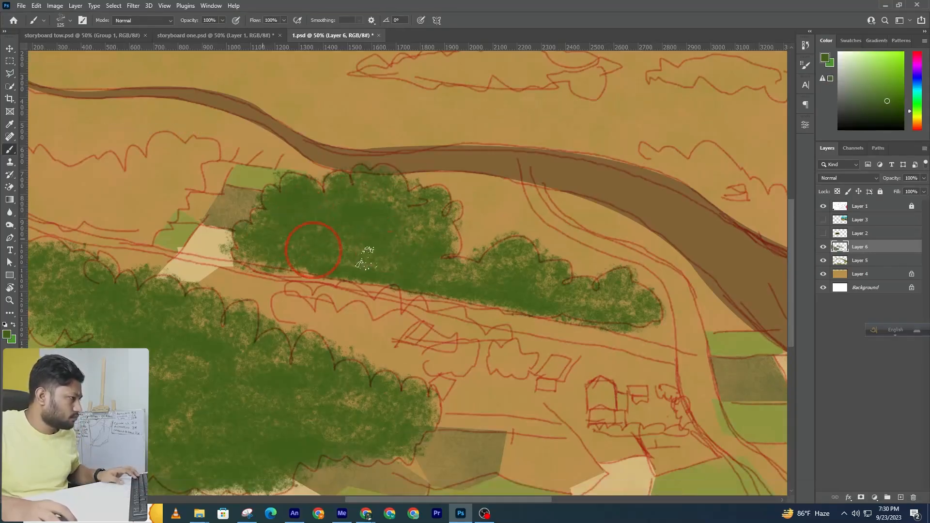
{"action": "mouse_move", "coordinate": [512, 255]}
{"action": "left_mouse_down"}
{"action": "mouse_move", "coordinate": [612, 293]}
{"action": "mouse_move", "coordinate": [604, 296]}
{"action": "left_mouse_up"}
Step: Thicken the foliage inside the large foreground tree mass with more dark green strokes
{"action": "key", "text": "space"}
{"action": "left_click_drag", "start_coordinate": [373, 347], "coordinate": [547, 270]}
{"action": "left_click_drag", "start_coordinate": [500, 304], "coordinate": [578, 312]}
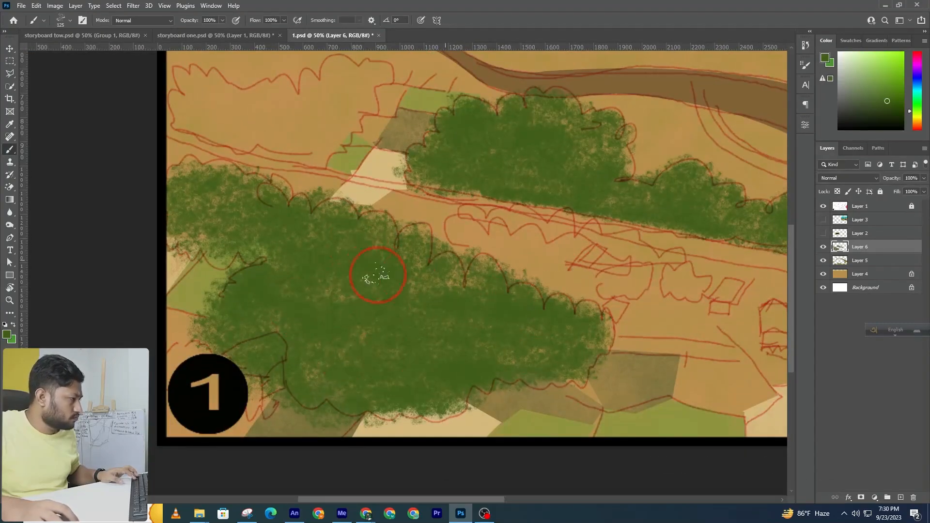
Step: Reduce the brush to 90 px and paint the tree group at the canvas's left edge, between river and road
{"action": "left_click", "coordinate": [463, 222], "text": "ctrl+alt"}
{"action": "left_click", "coordinate": [499, 228], "text": "ctrl+alt"}
{"action": "left_click_drag", "start_coordinate": [487, 156], "coordinate": [405, 269]}
{"action": "left_click", "coordinate": [406, 271], "text": "ctrl"}
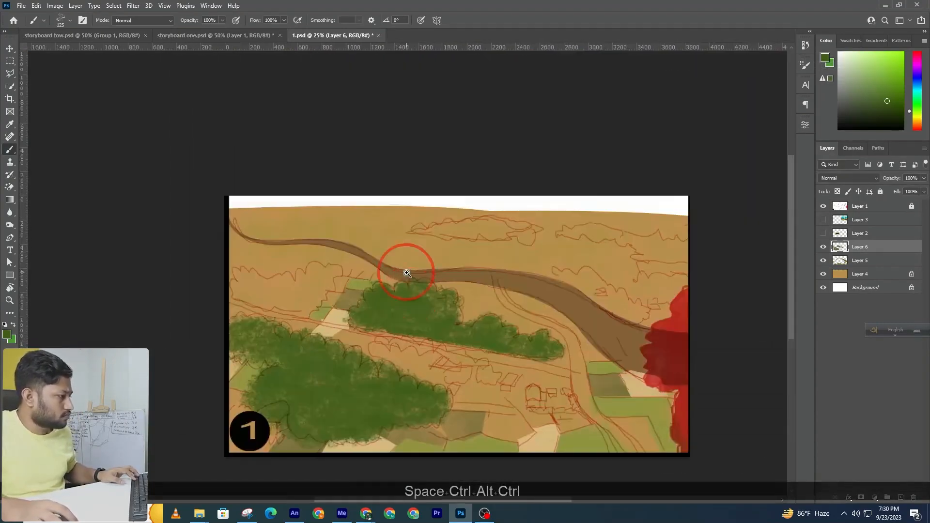
{"action": "left_click", "coordinate": [418, 316], "text": "ctrl"}
{"action": "left_click_drag", "start_coordinate": [238, 268], "coordinate": [344, 236]}
{"action": "mouse_move", "coordinate": [315, 248]}
{"action": "left_mouse_down"}
{"action": "mouse_move", "coordinate": [268, 255]}
{"action": "mouse_move", "coordinate": [260, 243]}
{"action": "mouse_move", "coordinate": [224, 249]}
{"action": "mouse_move", "coordinate": [183, 234]}
{"action": "mouse_move", "coordinate": [227, 240]}
{"action": "left_mouse_up"}
{"action": "key", "text": "bracketleft"}
{"action": "key", "text": "bracketleft"}
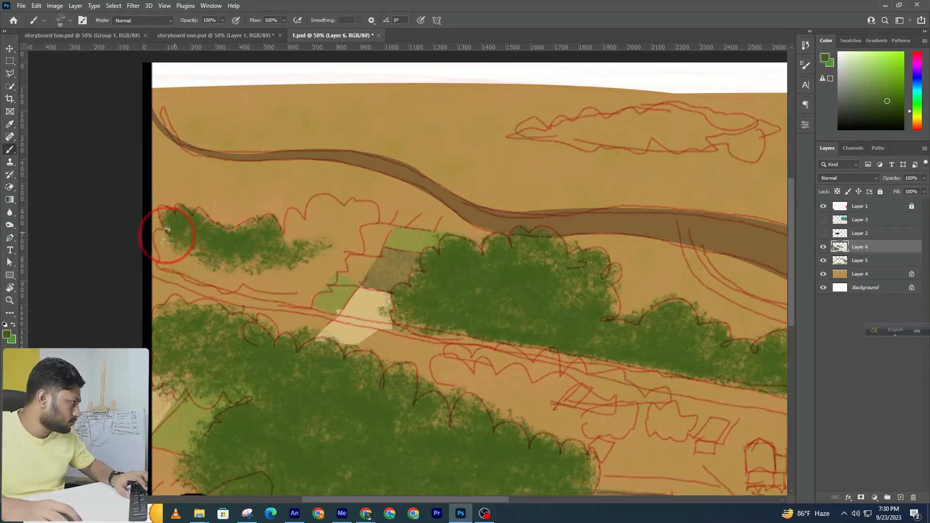
{"action": "mouse_move", "coordinate": [223, 287]}
{"action": "left_mouse_down"}
{"action": "mouse_move", "coordinate": [326, 281]}
{"action": "mouse_move", "coordinate": [351, 245]}
{"action": "mouse_move", "coordinate": [339, 236]}
{"action": "mouse_move", "coordinate": [358, 219]}
{"action": "mouse_move", "coordinate": [333, 218]}
{"action": "mouse_move", "coordinate": [372, 217]}
{"action": "mouse_move", "coordinate": [340, 208]}
{"action": "mouse_move", "coordinate": [321, 218]}
{"action": "mouse_move", "coordinate": [327, 202]}
{"action": "mouse_move", "coordinate": [290, 220]}
{"action": "mouse_move", "coordinate": [290, 234]}
{"action": "mouse_move", "coordinate": [300, 220]}
{"action": "mouse_move", "coordinate": [307, 242]}
{"action": "mouse_move", "coordinate": [328, 256]}
{"action": "mouse_move", "coordinate": [242, 269]}
{"action": "left_mouse_up"}
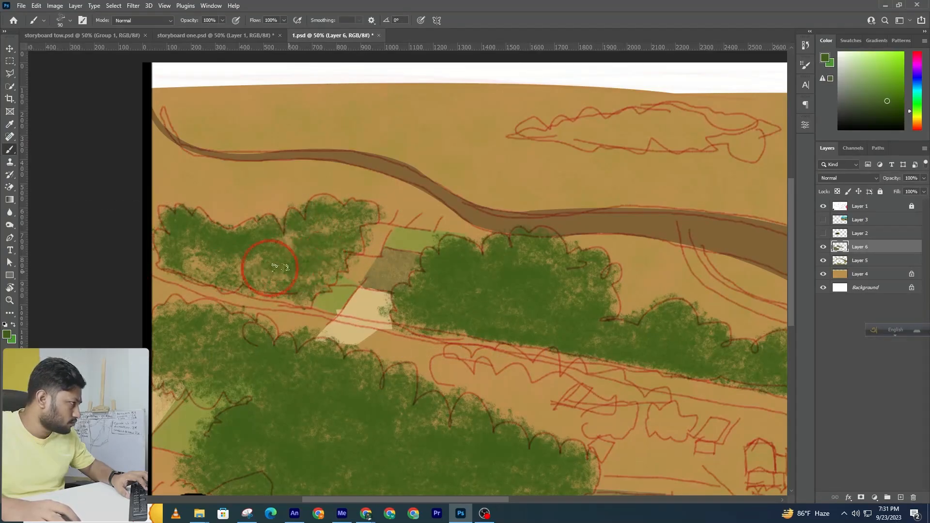
{"action": "left_click_drag", "start_coordinate": [352, 229], "coordinate": [340, 242]}
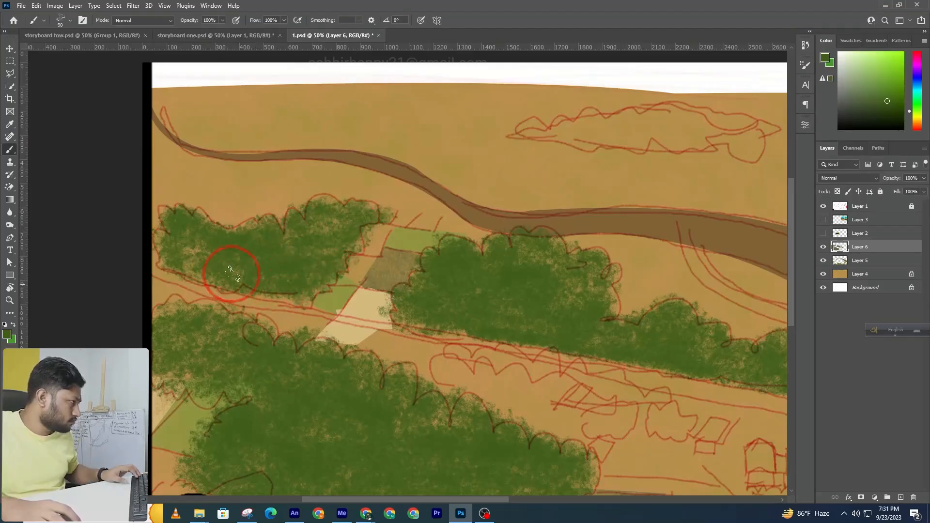
{"action": "left_click_drag", "start_coordinate": [203, 275], "coordinate": [168, 257]}
Step: Paint the distant strips of trees beyond the river, just below the horizon, inside their sketched outlines
{"action": "key", "text": "space"}
{"action": "left_click_drag", "start_coordinate": [669, 182], "coordinate": [295, 262]}
{"action": "mouse_move", "coordinate": [243, 214]}
{"action": "left_mouse_down"}
{"action": "mouse_move", "coordinate": [260, 225]}
{"action": "mouse_move", "coordinate": [370, 230]}
{"action": "mouse_move", "coordinate": [396, 220]}
{"action": "mouse_move", "coordinate": [255, 193]}
{"action": "mouse_move", "coordinate": [341, 214]}
{"action": "left_mouse_up"}
{"action": "mouse_move", "coordinate": [296, 193]}
{"action": "left_mouse_down"}
{"action": "mouse_move", "coordinate": [166, 214]}
{"action": "mouse_move", "coordinate": [241, 224]}
{"action": "mouse_move", "coordinate": [326, 211]}
{"action": "mouse_move", "coordinate": [267, 207]}
{"action": "left_mouse_up"}
{"action": "mouse_move", "coordinate": [506, 213]}
{"action": "left_mouse_down"}
{"action": "mouse_move", "coordinate": [554, 210]}
{"action": "mouse_move", "coordinate": [696, 269]}
{"action": "mouse_move", "coordinate": [656, 226]}
{"action": "left_mouse_up"}
{"action": "mouse_move", "coordinate": [547, 222]}
{"action": "left_mouse_down"}
{"action": "mouse_move", "coordinate": [457, 219]}
{"action": "mouse_move", "coordinate": [528, 207]}
{"action": "mouse_move", "coordinate": [618, 253]}
{"action": "mouse_move", "coordinate": [644, 231]}
{"action": "mouse_move", "coordinate": [703, 235]}
{"action": "mouse_move", "coordinate": [680, 265]}
{"action": "left_mouse_up"}
Step: Paint the tree groups on the river's far bank near the red tree, and undo the last stroke
{"action": "mouse_move", "coordinate": [655, 311]}
{"action": "left_mouse_down"}
{"action": "mouse_move", "coordinate": [606, 301]}
{"action": "mouse_move", "coordinate": [683, 334]}
{"action": "left_mouse_up"}
{"action": "mouse_move", "coordinate": [646, 299]}
{"action": "left_mouse_down"}
{"action": "mouse_move", "coordinate": [701, 325]}
{"action": "mouse_move", "coordinate": [584, 309]}
{"action": "mouse_move", "coordinate": [606, 270]}
{"action": "mouse_move", "coordinate": [601, 279]}
{"action": "left_mouse_up"}
{"action": "key", "text": "space"}
{"action": "left_click_drag", "start_coordinate": [605, 286], "coordinate": [577, 291]}
{"action": "mouse_move", "coordinate": [635, 329]}
{"action": "left_mouse_down"}
{"action": "mouse_move", "coordinate": [614, 297]}
{"action": "mouse_move", "coordinate": [506, 240]}
{"action": "mouse_move", "coordinate": [600, 312]}
{"action": "left_mouse_up"}
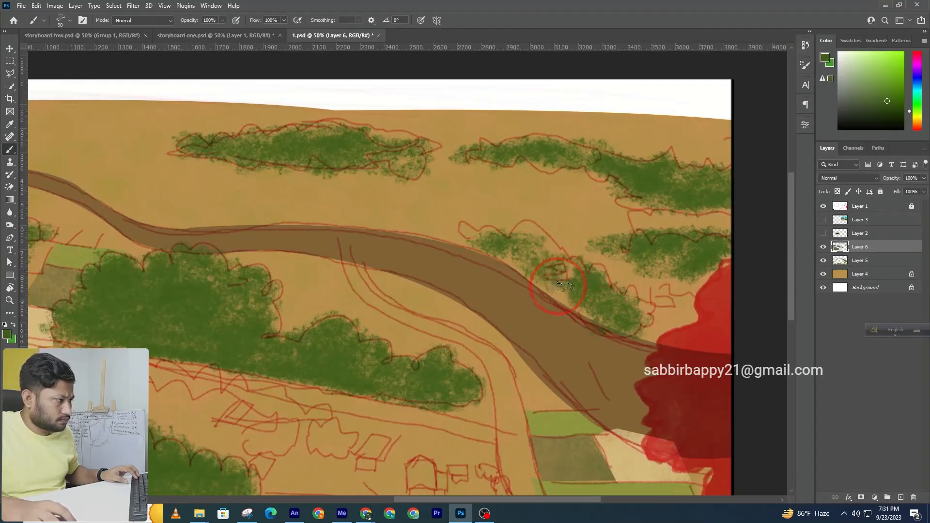
{"action": "left_click_drag", "start_coordinate": [558, 286], "coordinate": [481, 232]}
{"action": "left_click_drag", "start_coordinate": [543, 242], "coordinate": [547, 256]}
{"action": "mouse_move", "coordinate": [566, 306]}
{"action": "left_mouse_down"}
{"action": "mouse_move", "coordinate": [617, 320]}
{"action": "mouse_move", "coordinate": [720, 268]}
{"action": "left_mouse_up"}
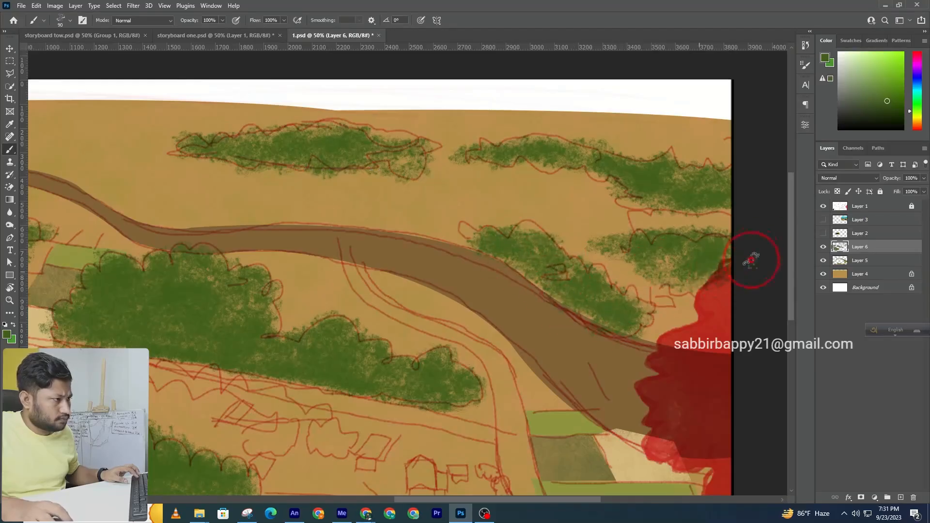
{"action": "key", "text": "ctrl+z"}
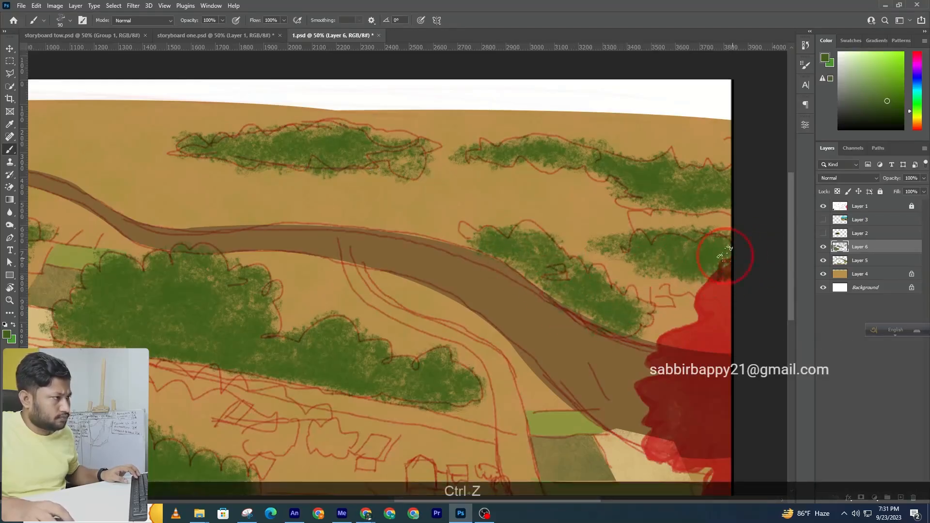
Step: Touch up the middle tree group and the foreground tree mass, filling the remaining gaps in their foliage
{"action": "left_click", "coordinate": [613, 175], "text": "ctrl+alt"}
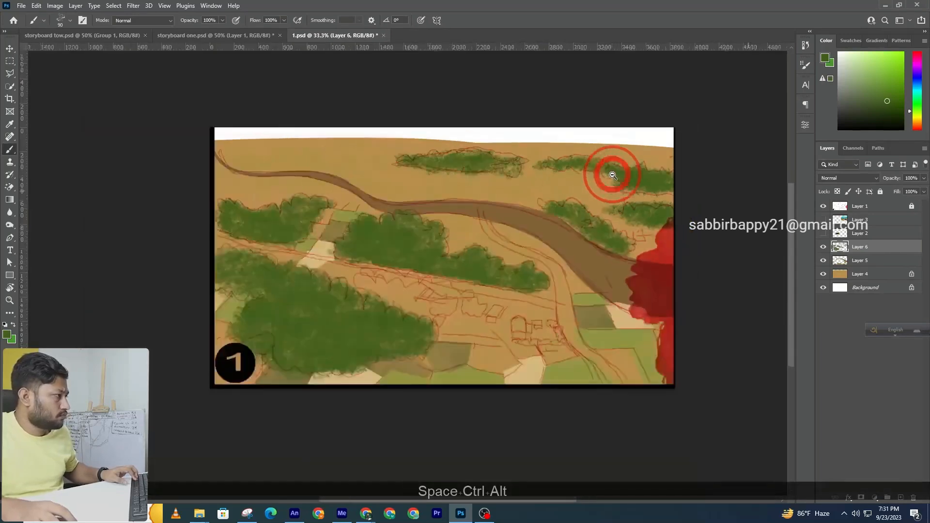
{"action": "left_click", "coordinate": [613, 176], "text": "ctrl+alt"}
{"action": "left_click", "coordinate": [494, 218], "text": "ctrl"}
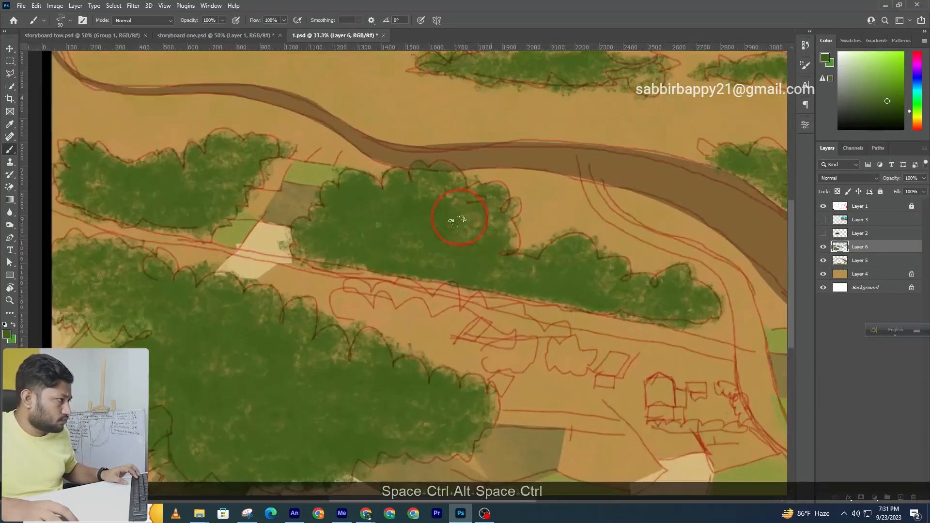
{"action": "mouse_move", "coordinate": [438, 198]}
{"action": "left_mouse_down"}
{"action": "mouse_move", "coordinate": [445, 174]}
{"action": "mouse_move", "coordinate": [388, 180]}
{"action": "left_mouse_up"}
{"action": "left_click_drag", "start_coordinate": [382, 400], "coordinate": [428, 306]}
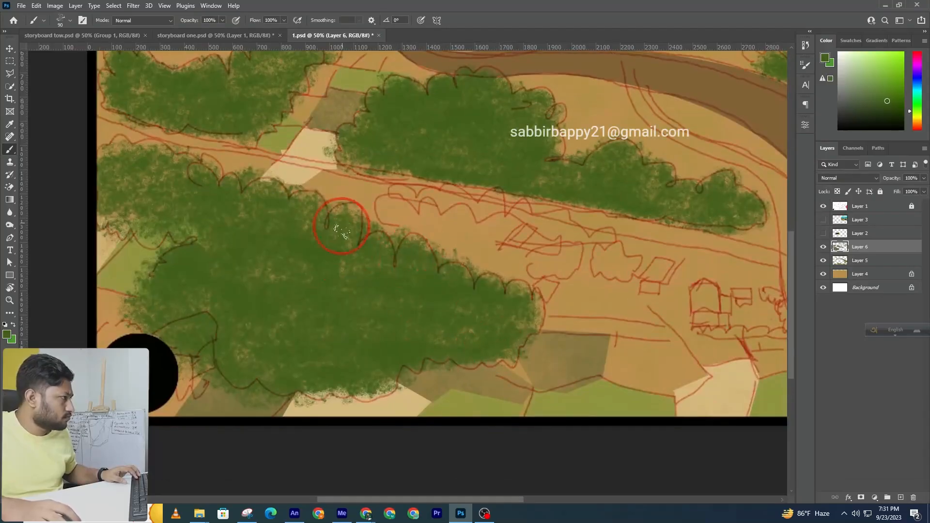
{"action": "left_click_drag", "start_coordinate": [301, 210], "coordinate": [430, 243]}
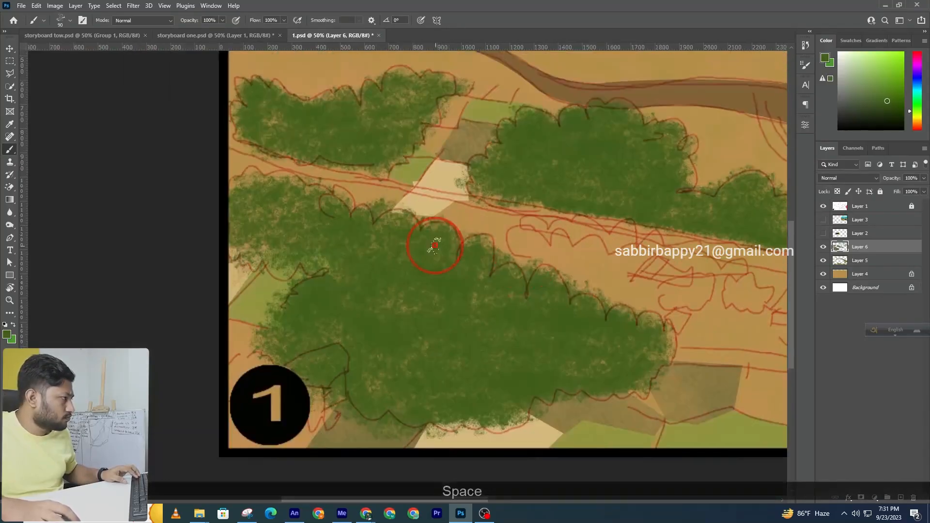
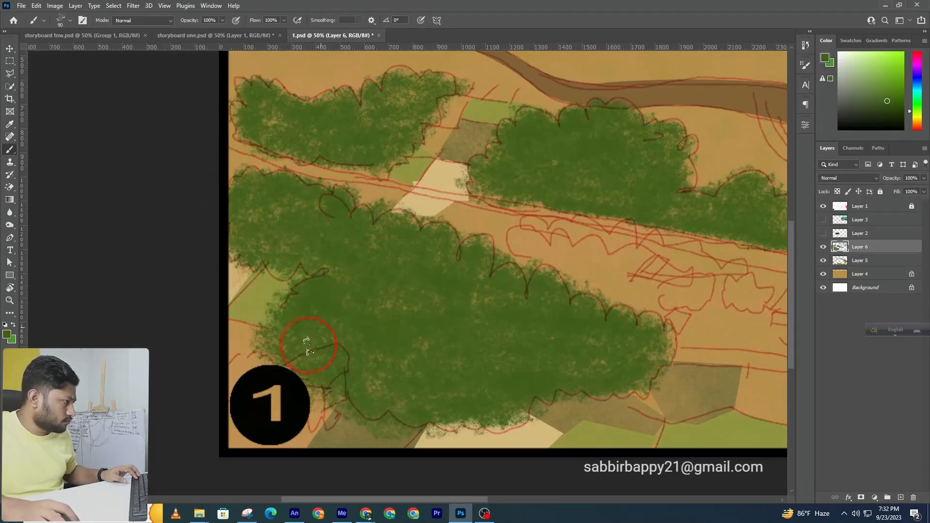
Step: Fill the remaining gaps in the tree group at the canvas's left edge, below the river
{"action": "left_click", "coordinate": [534, 276], "text": "ctrl+alt"}
{"action": "left_click_drag", "start_coordinate": [478, 246], "coordinate": [451, 213]}
{"action": "left_click", "coordinate": [450, 213], "text": "ctrl"}
{"action": "left_click_drag", "start_coordinate": [410, 172], "coordinate": [406, 286]}
{"action": "left_click", "coordinate": [380, 217]}
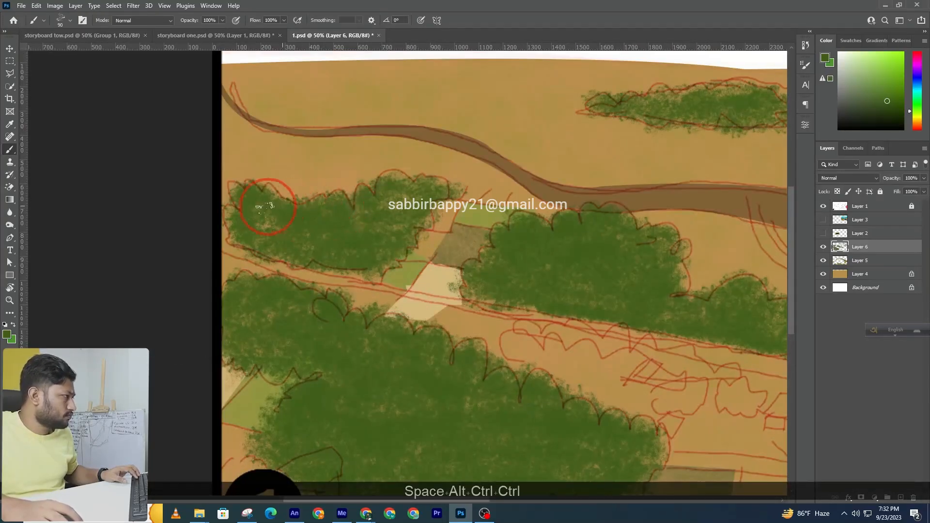
{"action": "mouse_move", "coordinate": [284, 206]}
{"action": "left_mouse_down"}
{"action": "mouse_move", "coordinate": [239, 198]}
{"action": "mouse_move", "coordinate": [234, 224]}
{"action": "left_mouse_up"}
{"action": "left_click", "coordinate": [568, 207], "text": "ctrl+alt"}
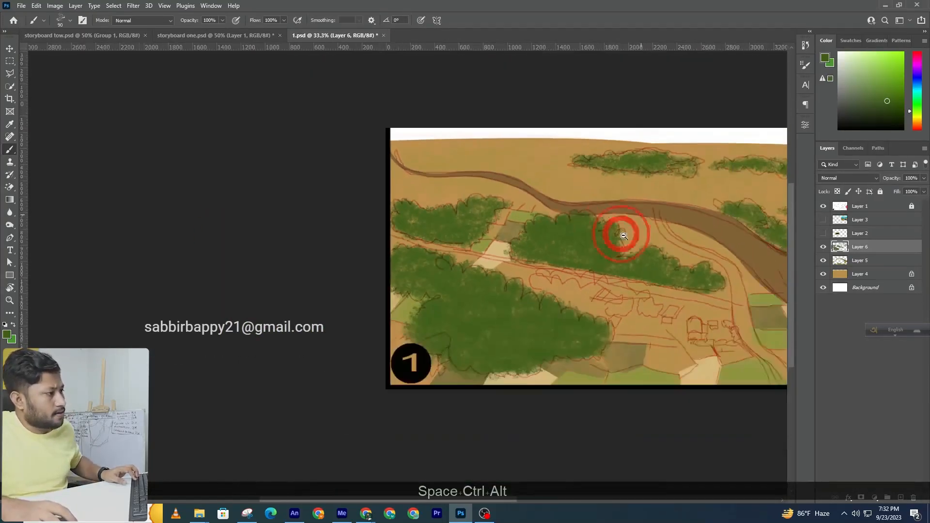
Step: Hide the sketch layer to check the painted tree groups, and show it again
{"action": "left_click_drag", "start_coordinate": [609, 225], "coordinate": [439, 236]}
{"action": "left_click", "coordinate": [823, 206]}
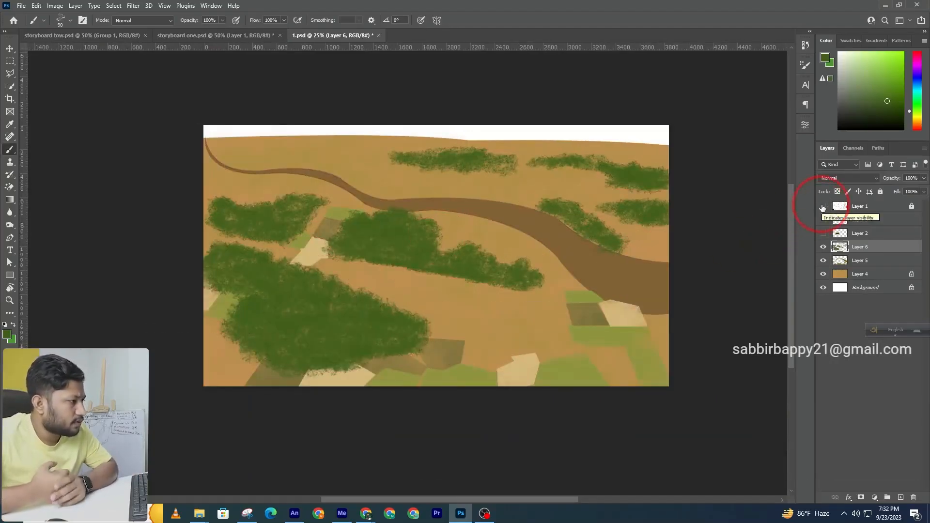
{"action": "left_click", "coordinate": [832, 207]}
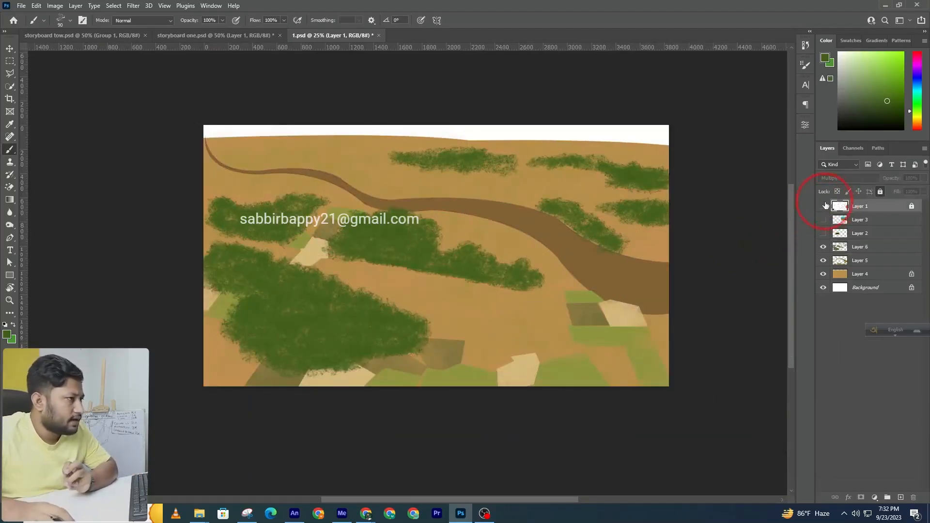
{"action": "left_click", "coordinate": [824, 207]}
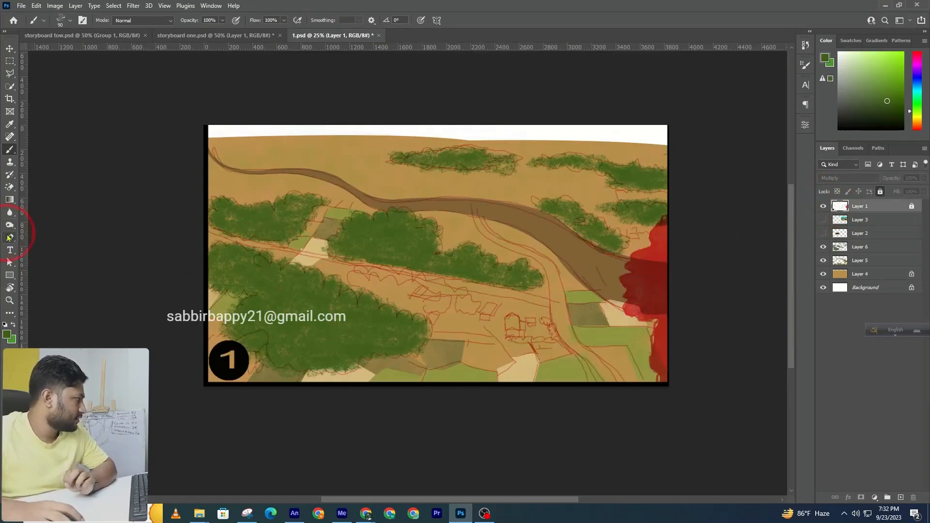
Step: Add a new layer directly above Layer 5 and get the Pen tool ready for outlining the sketched road
{"action": "left_click", "coordinate": [9, 237]}
{"action": "left_click", "coordinate": [849, 263]}
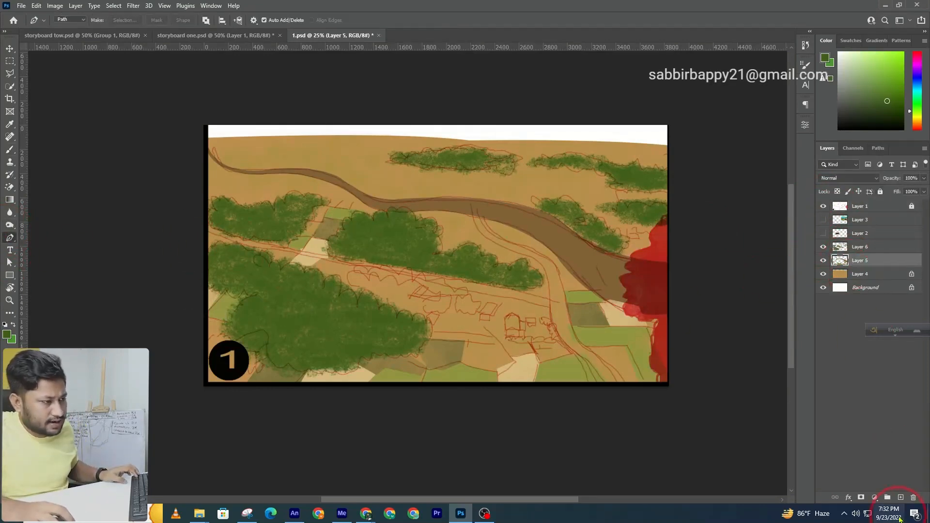
{"action": "left_click", "coordinate": [311, 224], "text": "ctrl"}
{"action": "left_click", "coordinate": [219, 237]}
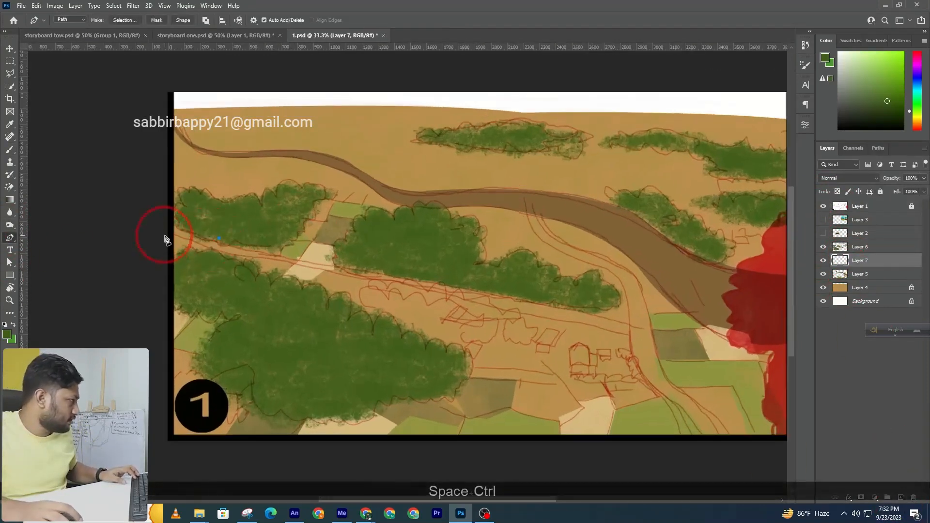
{"action": "left_click", "coordinate": [168, 233]}
{"action": "key", "text": "ctrl+z"}
{"action": "key", "text": "ctrl+z"}
{"action": "key", "text": "ctrl+z"}
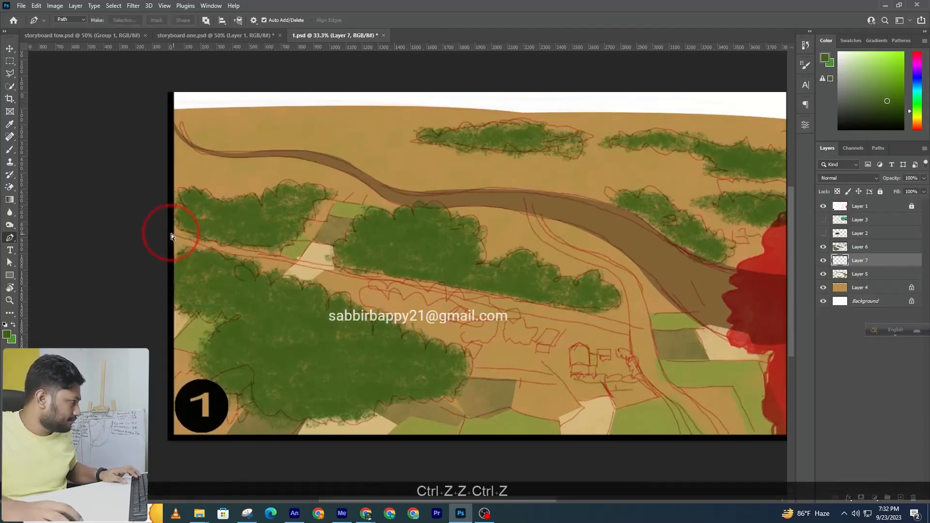
Step: Trace the lower edge of the long diagonal road with the Pen tool, from the canvas's left edge toward the road junction
{"action": "left_click", "coordinate": [308, 269], "text": "alt"}
{"action": "key", "text": "ctrl+z"}
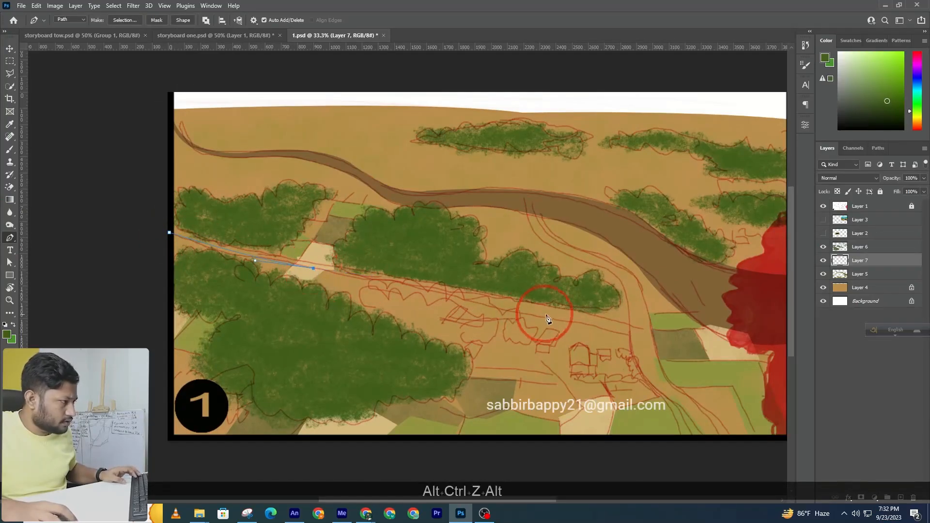
{"action": "left_click_drag", "start_coordinate": [611, 331], "coordinate": [612, 332]}
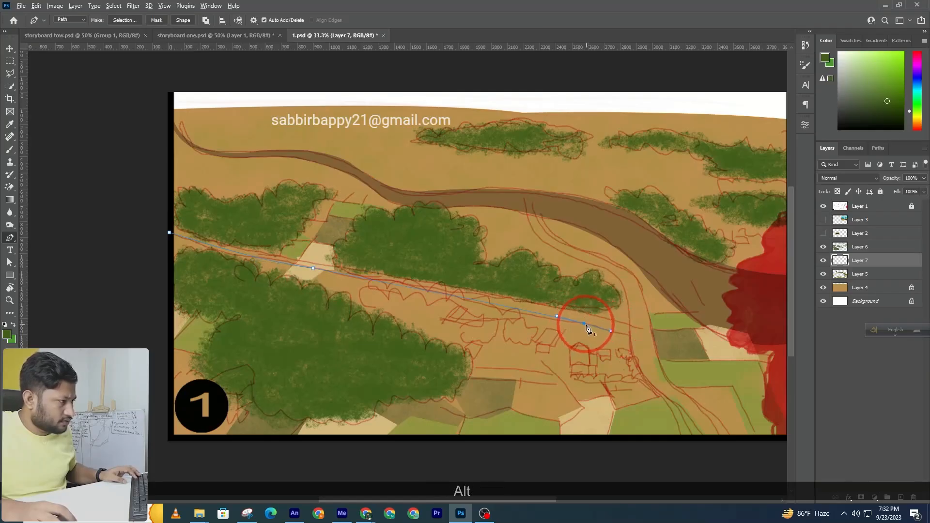
{"action": "left_click", "coordinate": [585, 323], "text": "alt"}
Step: Continue the path from the junction down the left edge of the curving road, and across its width below the canvas edge
{"action": "key", "text": "space"}
{"action": "left_click_drag", "start_coordinate": [648, 386], "coordinate": [536, 272]}
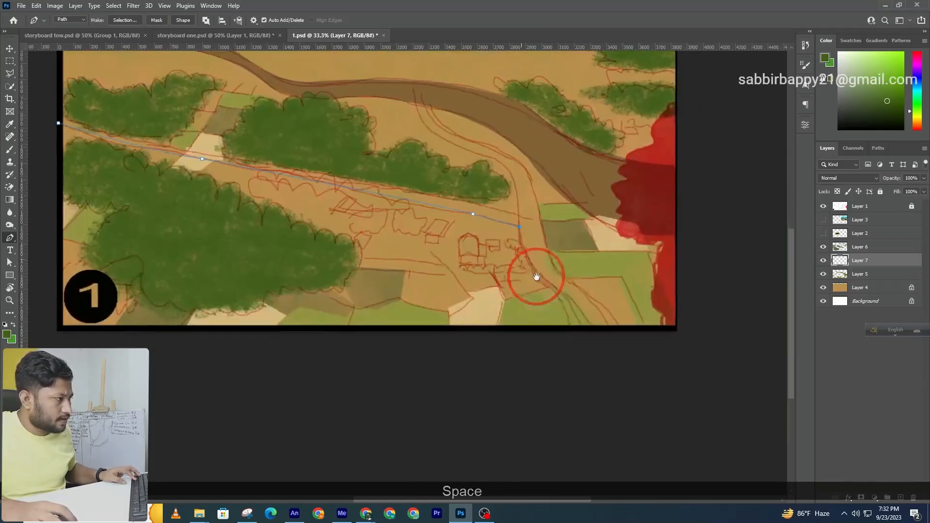
{"action": "left_click_drag", "start_coordinate": [588, 305], "coordinate": [587, 308]}
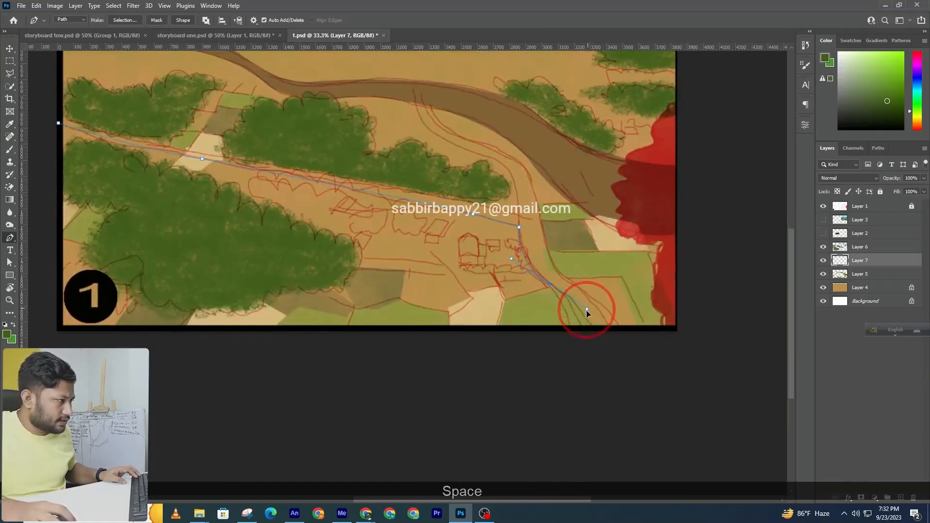
{"action": "left_click", "coordinate": [549, 284], "text": "alt"}
{"action": "left_click_drag", "start_coordinate": [590, 352], "coordinate": [591, 394]}
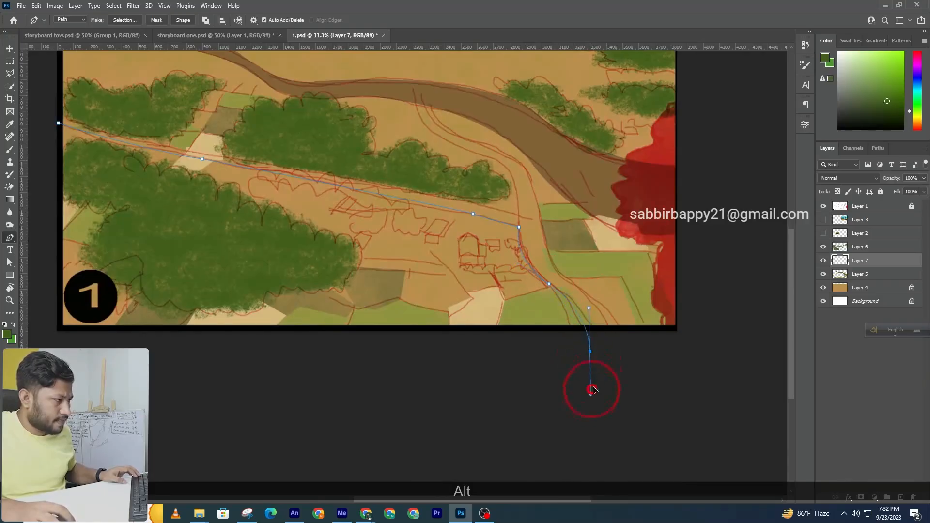
{"action": "left_click", "coordinate": [626, 337]}
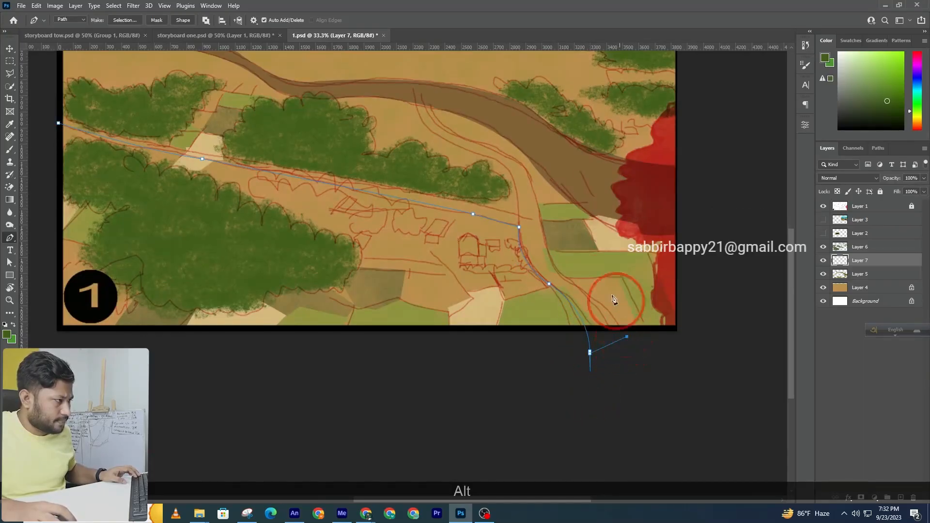
Step: Trace the right edge of the curving road upward from below the canvas, past the junction and around the bend toward the river
{"action": "left_click_drag", "start_coordinate": [558, 274], "coordinate": [511, 253]}
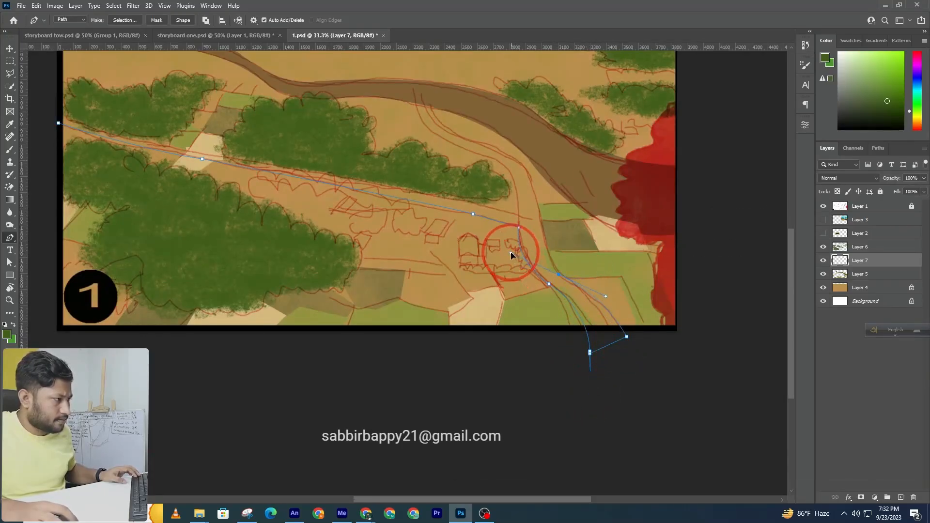
{"action": "left_click", "coordinate": [558, 275], "text": "alt"}
{"action": "left_click_drag", "start_coordinate": [538, 217], "coordinate": [545, 190]}
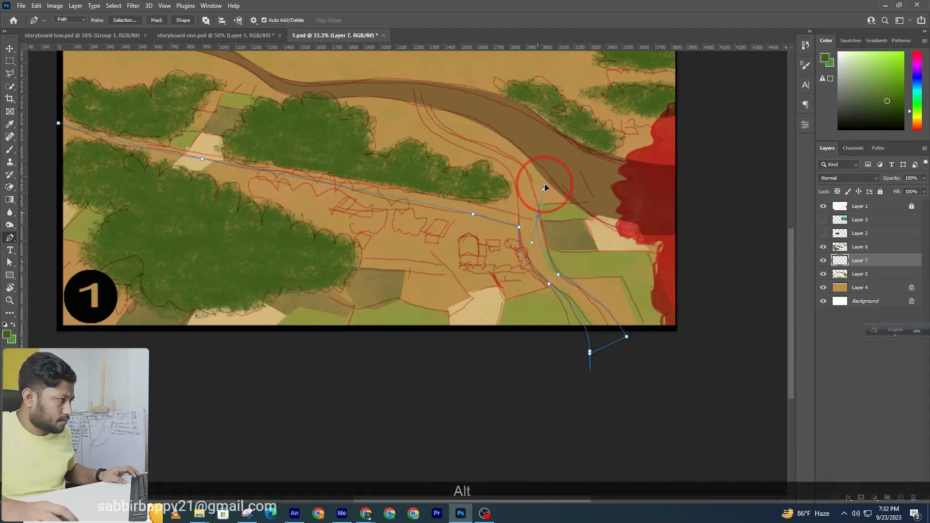
{"action": "key", "text": "ctrl+alt+z"}
{"action": "left_click_drag", "start_coordinate": [535, 216], "coordinate": [534, 181]}
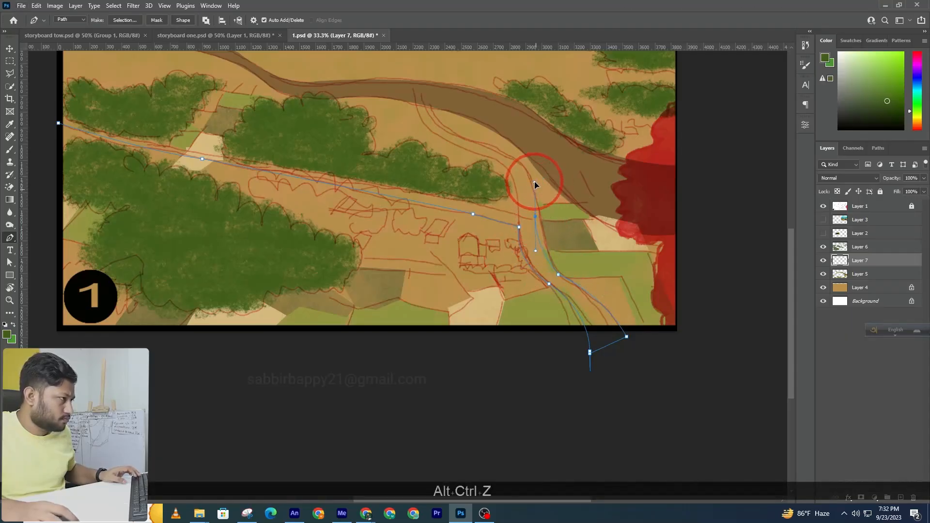
{"action": "key", "text": "ctrl+z"}
{"action": "left_click", "coordinate": [535, 216], "text": "alt"}
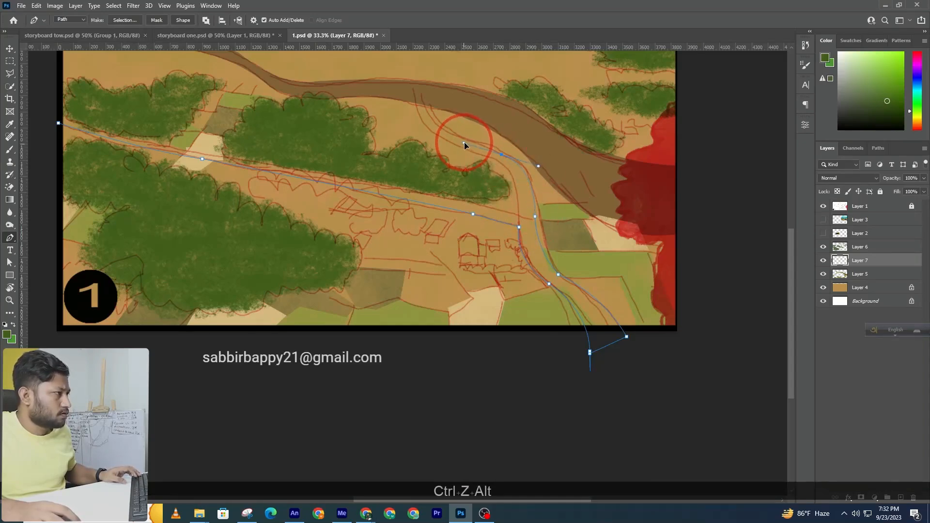
{"action": "left_click_drag", "start_coordinate": [502, 155], "coordinate": [503, 261]}
Step: Extend the path around the road's end at the riverbank and back down its left edge to the junction
{"action": "left_click_drag", "start_coordinate": [451, 221], "coordinate": [471, 229]}
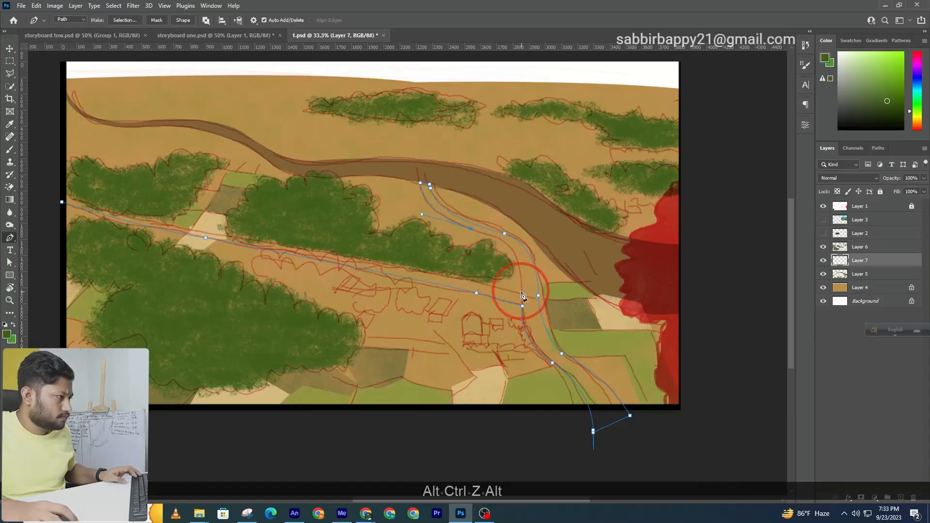
{"action": "left_click_drag", "start_coordinate": [522, 296], "coordinate": [513, 345]}
{"action": "key", "text": "ctrl+z"}
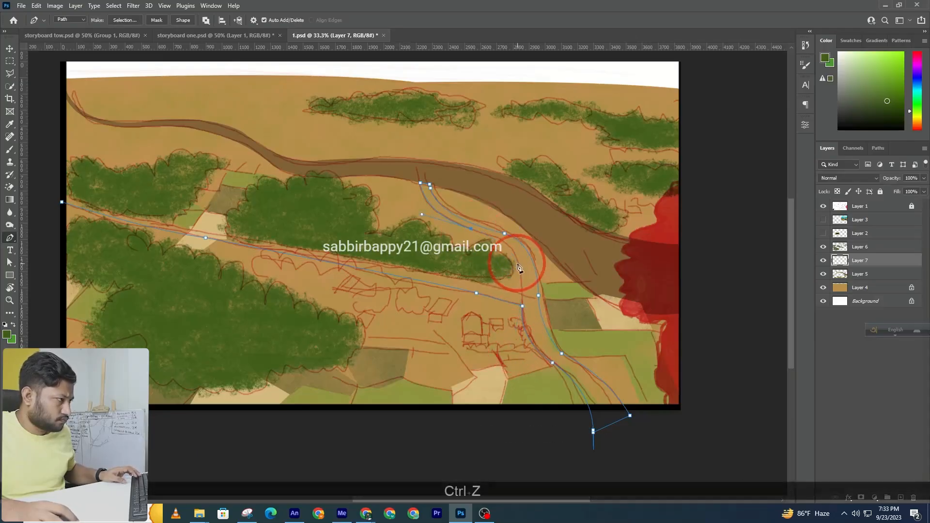
{"action": "left_click_drag", "start_coordinate": [519, 283], "coordinate": [522, 304]}
{"action": "left_click", "coordinate": [518, 264], "text": "alt"}
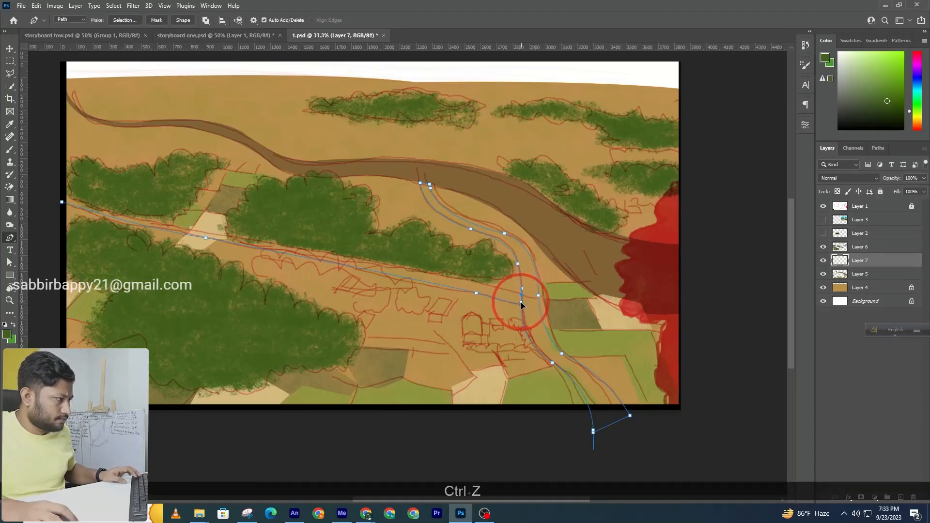
{"action": "left_click", "coordinate": [522, 296], "text": "alt"}
Step: Trace the diagonal road's upper edge back to the canvas's left edge, close the path and load it as a selection for brush painting
{"action": "left_click_drag", "start_coordinate": [336, 263], "coordinate": [477, 283]}
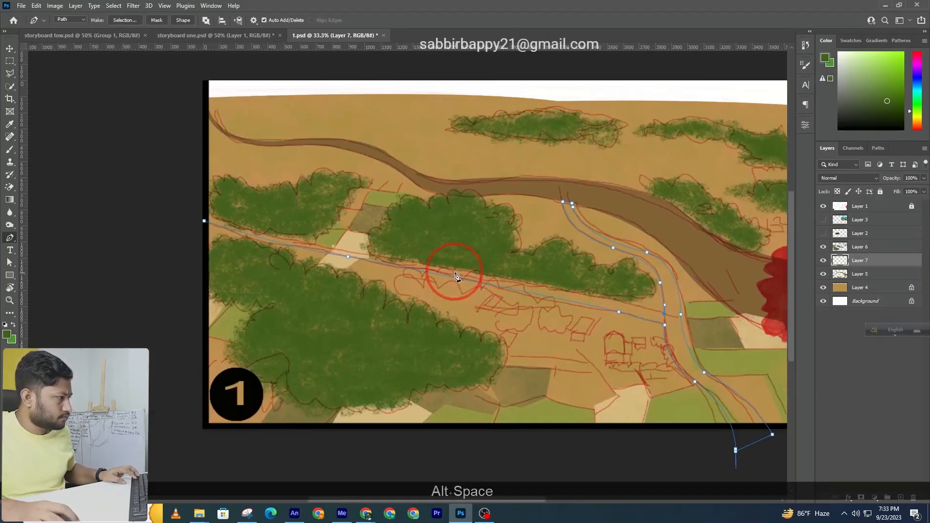
{"action": "key", "text": "ctrl+z"}
{"action": "left_click_drag", "start_coordinate": [557, 290], "coordinate": [258, 236]}
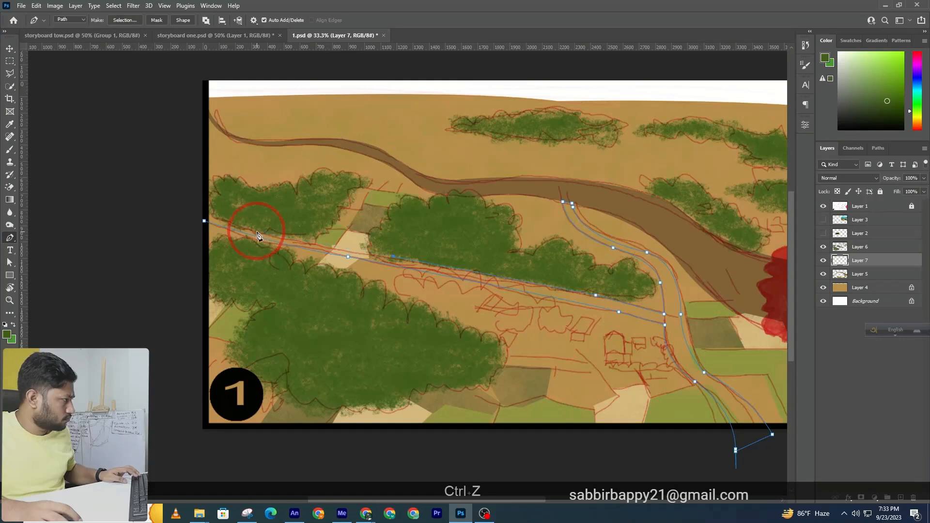
{"action": "left_click", "coordinate": [209, 220]}
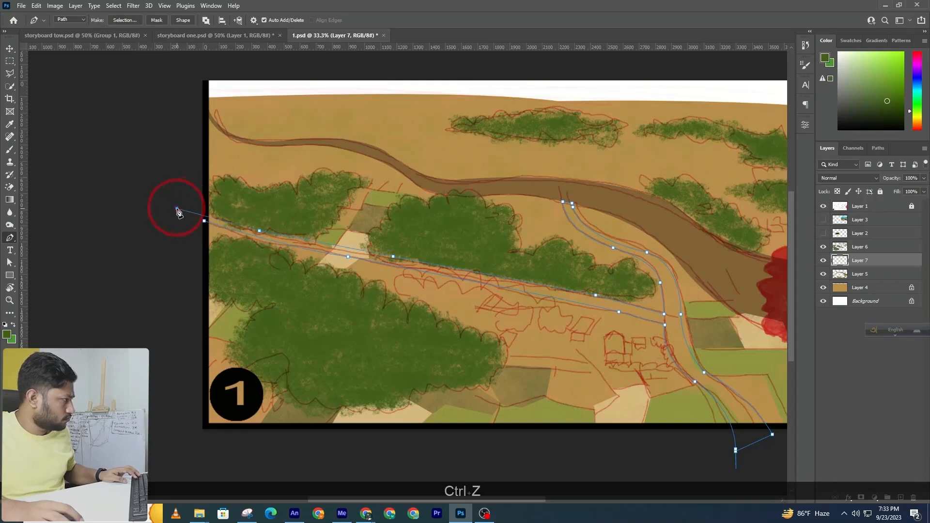
{"action": "left_click", "coordinate": [203, 220]}
{"action": "left_click", "coordinate": [202, 218], "text": "ctrl+alt"}
{"action": "key", "text": "ctrl+Return"}
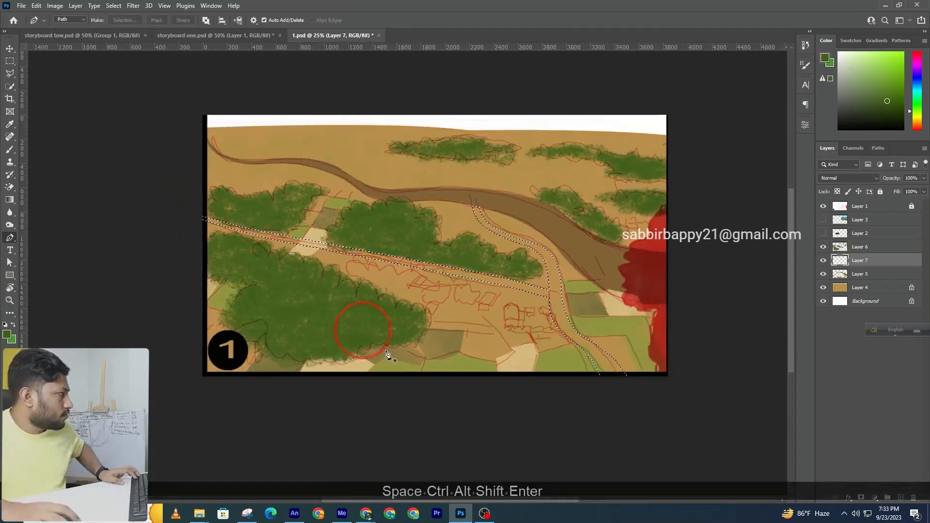
{"action": "left_click", "coordinate": [10, 149]}
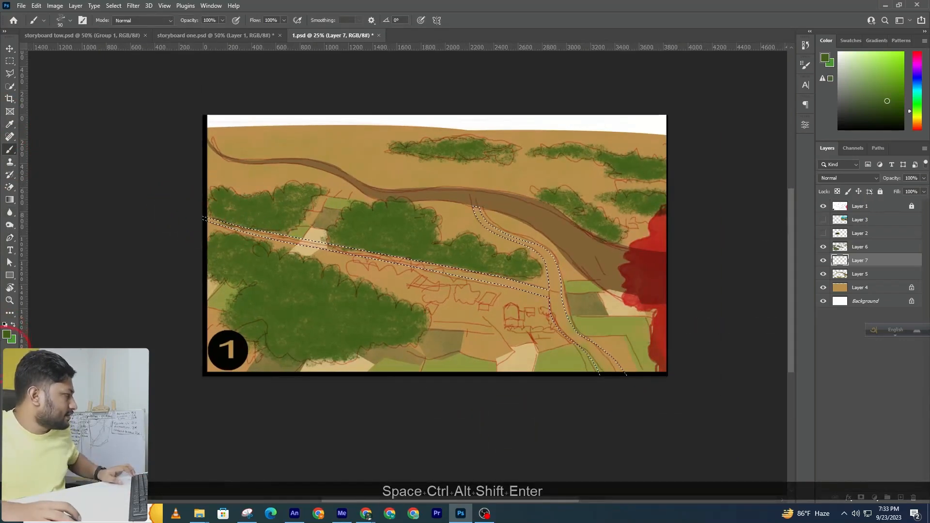
Step: Set the foreground colour to light tan #cfb289
{"action": "left_click", "coordinate": [6, 334]}
{"action": "left_click", "coordinate": [596, 389]}
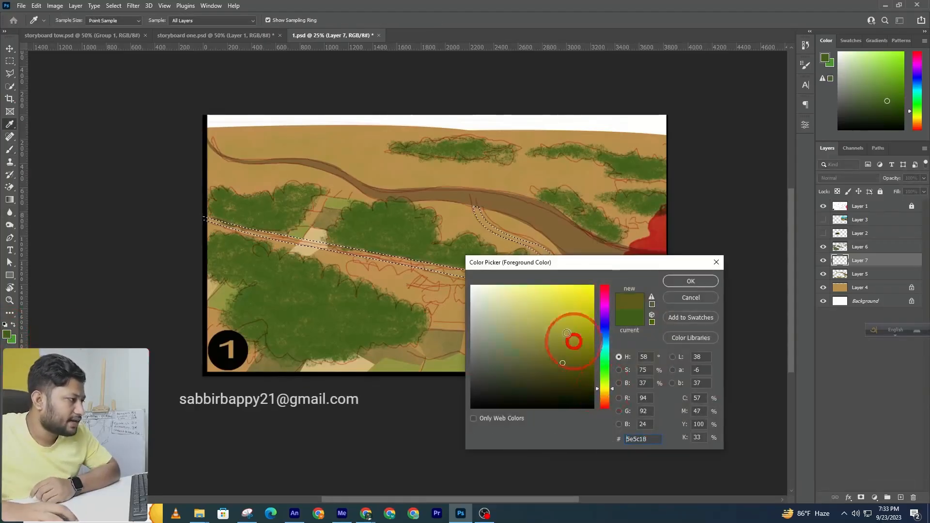
{"action": "left_click", "coordinate": [509, 286]}
{"action": "left_click_drag", "start_coordinate": [599, 389], "coordinate": [599, 397]}
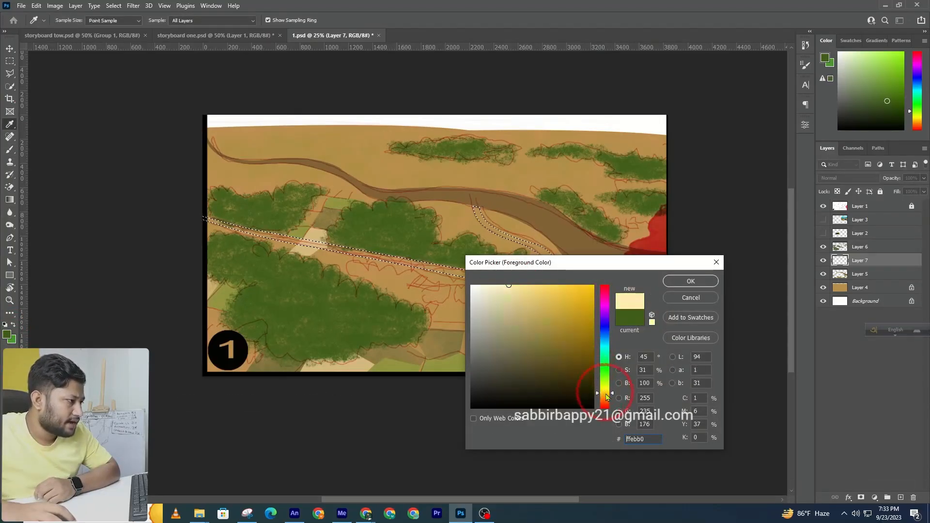
{"action": "left_click_drag", "start_coordinate": [514, 313], "coordinate": [512, 308]}
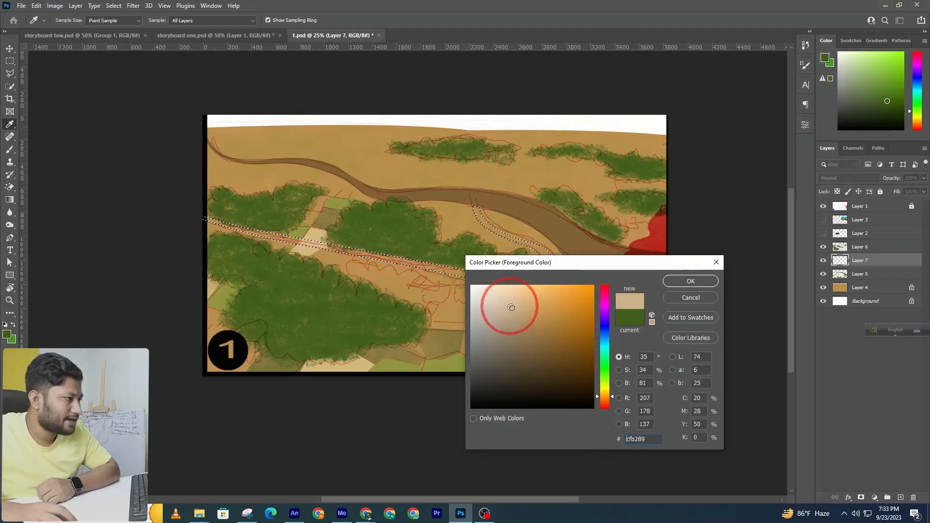
{"action": "left_click", "coordinate": [688, 283]}
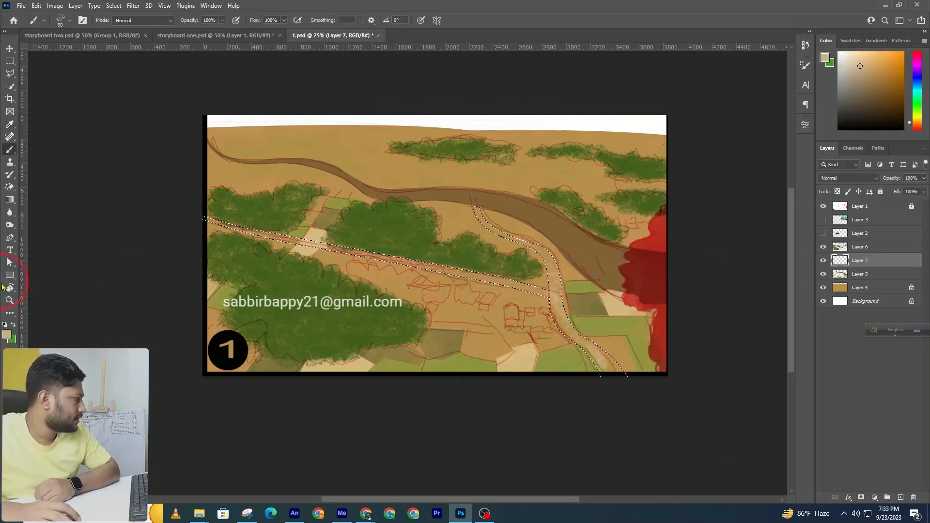
Step: Choose a 150 px brush from the texure brush group and set the foreground colour to grey-blue #637285
{"action": "left_click", "coordinate": [65, 22]}
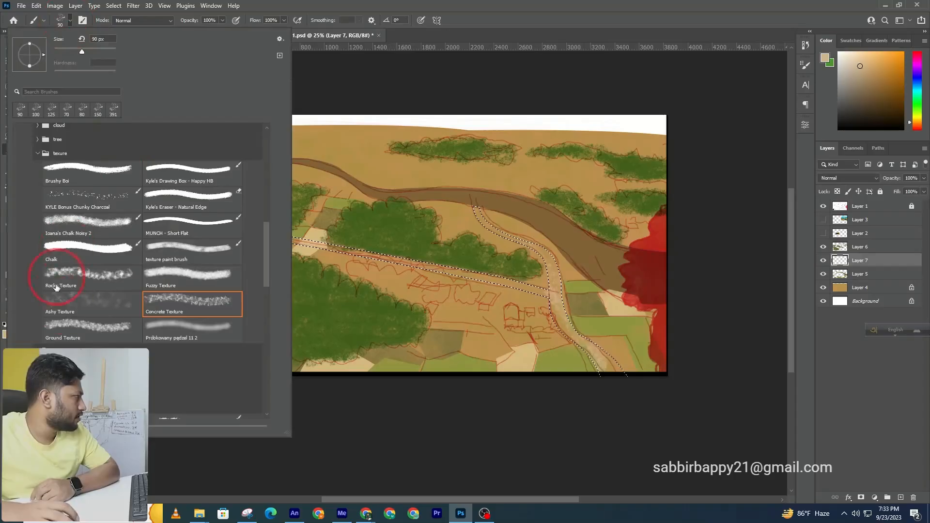
{"action": "left_click_drag", "start_coordinate": [111, 197], "coordinate": [97, 177]}
{"action": "left_click", "coordinate": [60, 20]}
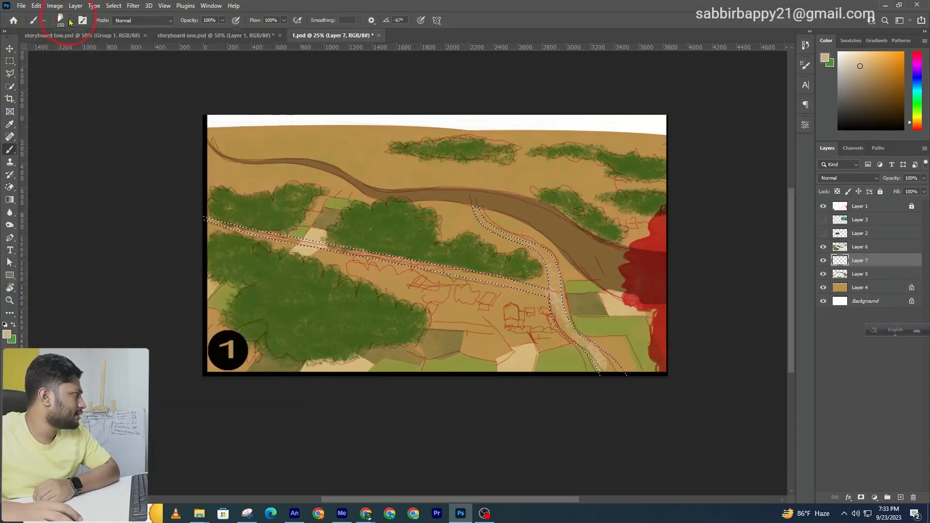
{"action": "left_click", "coordinate": [7, 333]}
{"action": "mouse_move", "coordinate": [601, 327]}
{"action": "left_mouse_down"}
{"action": "mouse_move", "coordinate": [598, 348]}
{"action": "mouse_move", "coordinate": [611, 336]}
{"action": "left_mouse_up"}
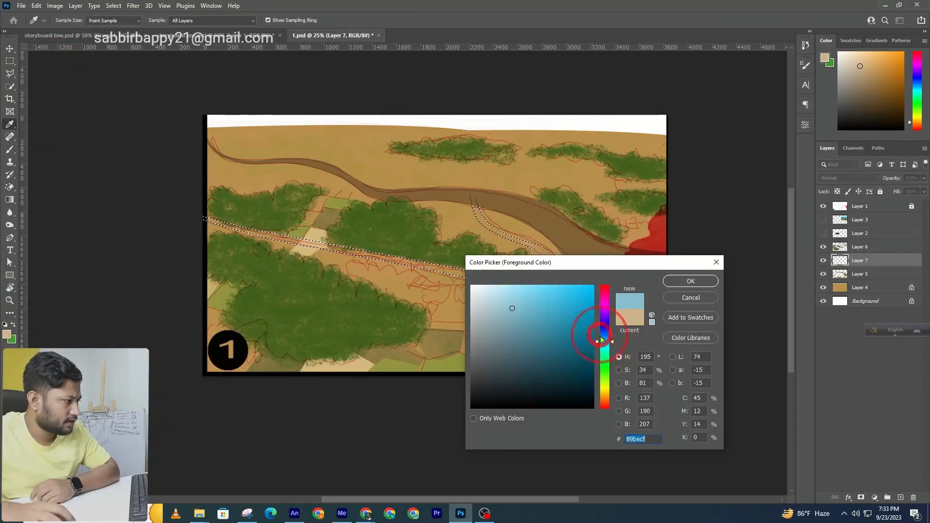
{"action": "left_click", "coordinate": [502, 344]}
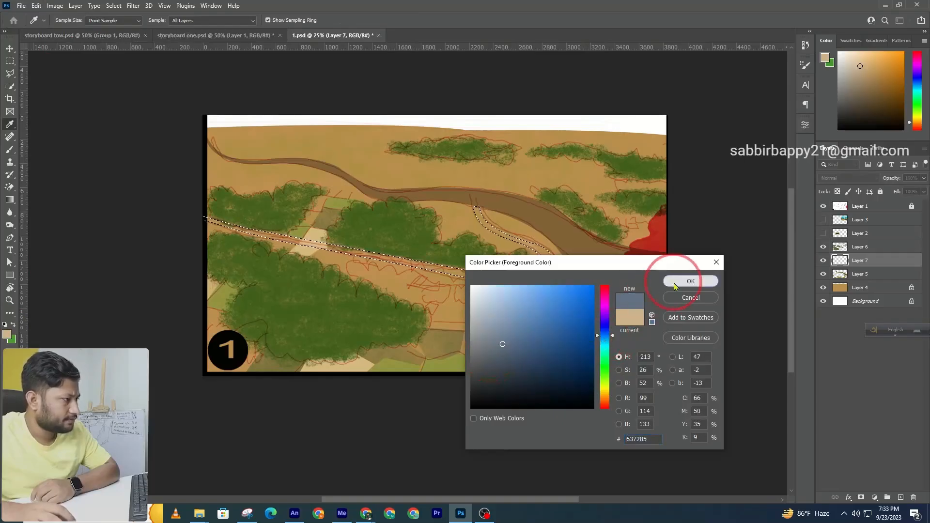
{"action": "left_click", "coordinate": [691, 281]}
Step: Paint the selected roads grey-blue, deselect, and check the result with the sketch layer temporarily hidden
{"action": "mouse_move", "coordinate": [477, 209]}
{"action": "left_mouse_down"}
{"action": "mouse_move", "coordinate": [547, 251]}
{"action": "mouse_move", "coordinate": [562, 314]}
{"action": "mouse_move", "coordinate": [601, 398]}
{"action": "mouse_move", "coordinate": [628, 366]}
{"action": "mouse_move", "coordinate": [596, 335]}
{"action": "mouse_move", "coordinate": [600, 371]}
{"action": "left_mouse_up"}
{"action": "mouse_move", "coordinate": [506, 274]}
{"action": "left_mouse_down"}
{"action": "mouse_move", "coordinate": [474, 278]}
{"action": "mouse_move", "coordinate": [345, 243]}
{"action": "left_mouse_up"}
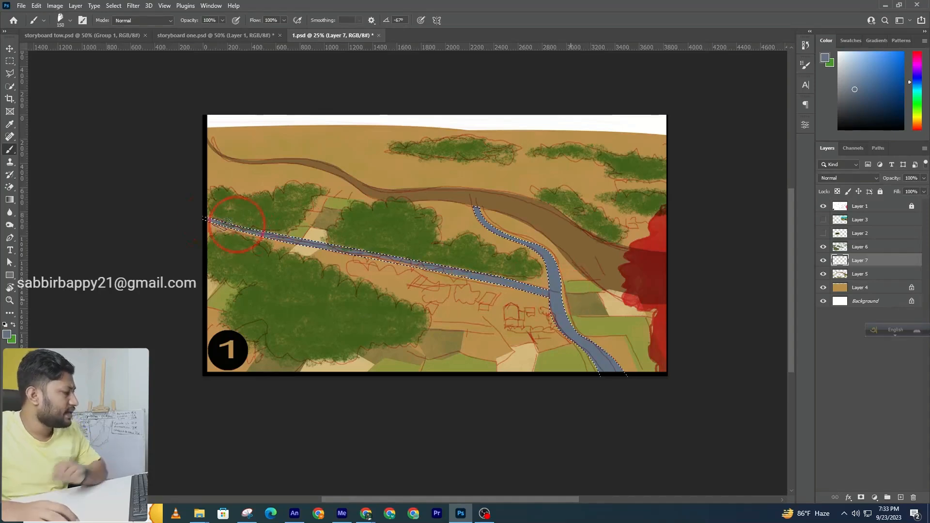
{"action": "key", "text": "ctrl+d"}
{"action": "left_click", "coordinate": [824, 206]}
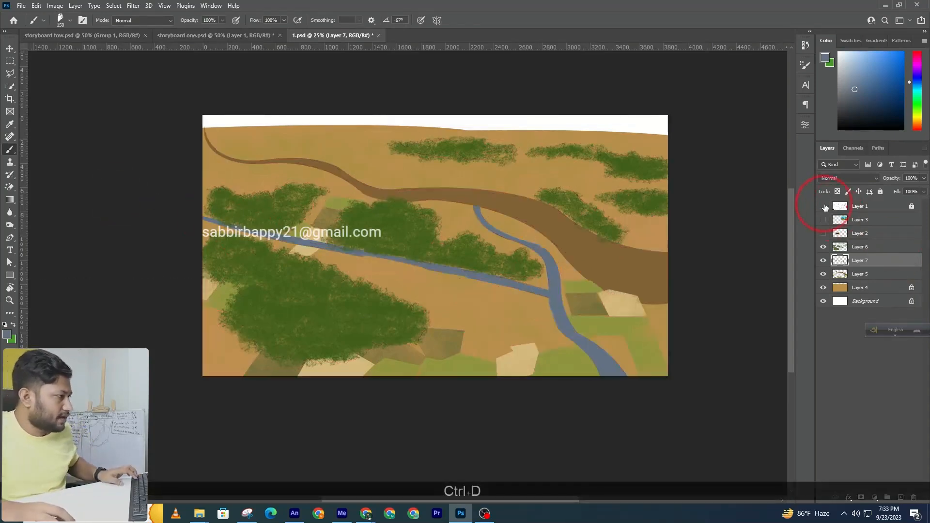
{"action": "left_click", "coordinate": [824, 206]}
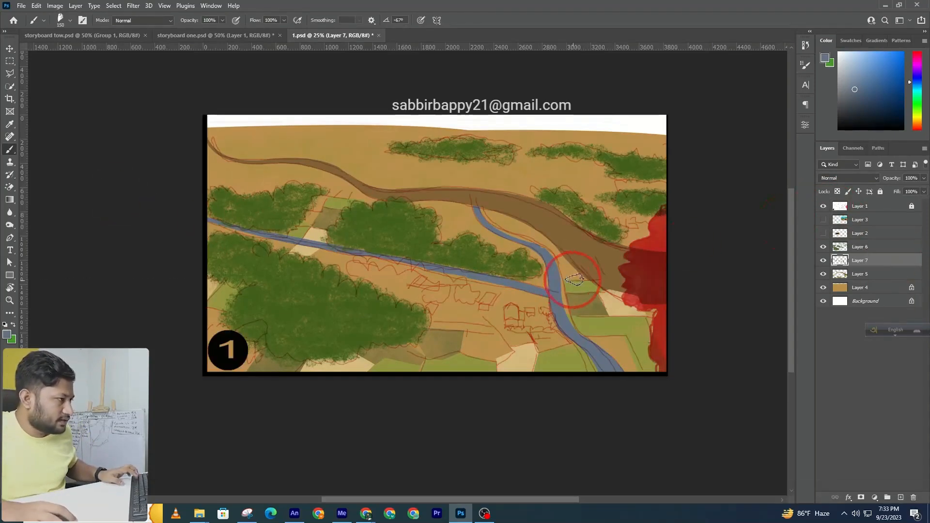
Step: Undo the last few changes on the road layer and clear the road selection
{"action": "key", "text": "ctrl+z"}
{"action": "key", "text": "ctrl+z"}
{"action": "key", "text": "ctrl+z"}
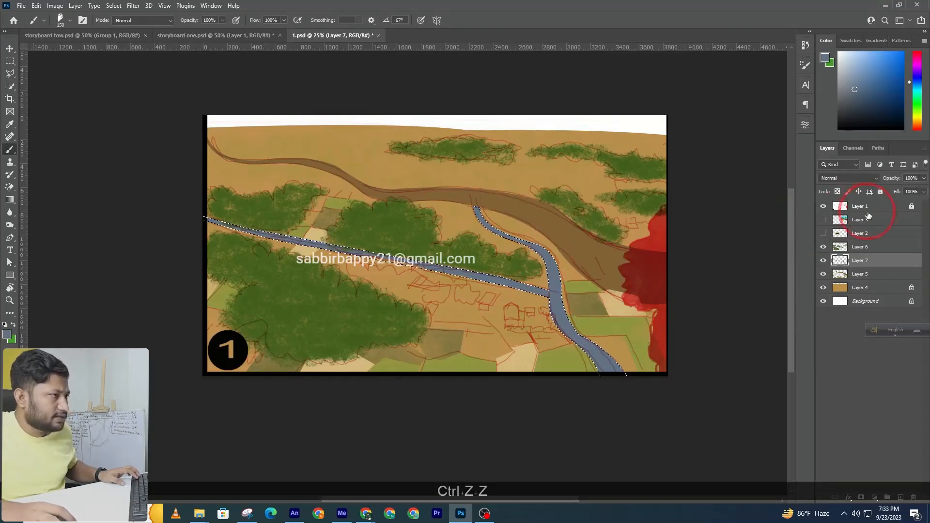
{"action": "key", "text": "ctrl+d"}
Step: Hide the sketch layer to check the painted background as a whole, and show the sketch again
{"action": "left_click", "coordinate": [823, 207]}
{"action": "left_click", "coordinate": [823, 206]}
{"action": "left_click", "coordinate": [822, 207]}
{"action": "left_click", "coordinate": [568, 176], "text": "ctrl+alt"}
{"action": "left_click", "coordinate": [567, 176], "text": "ctrl+alt"}
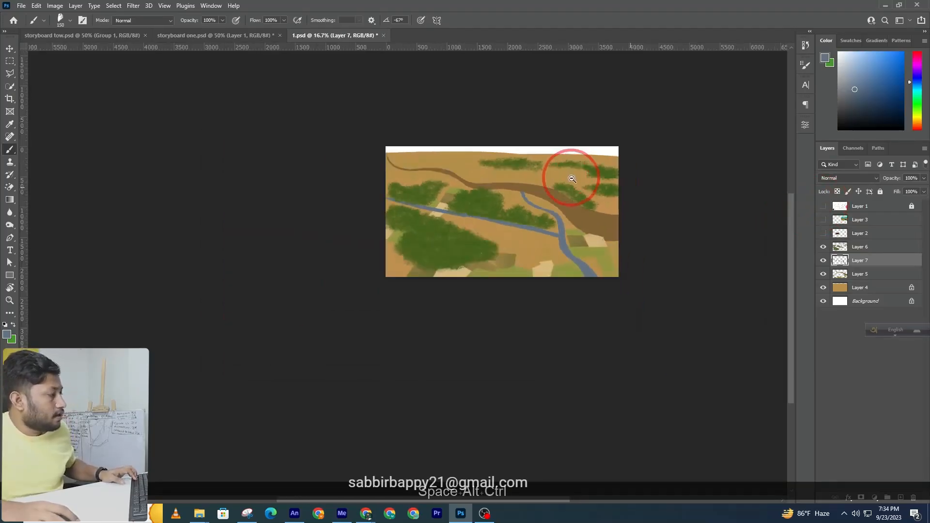
{"action": "left_click", "coordinate": [568, 176], "text": "ctrl+alt"}
{"action": "left_click_drag", "start_coordinate": [568, 176], "coordinate": [515, 236]}
{"action": "left_click", "coordinate": [514, 236], "text": "ctrl"}
{"action": "left_click", "coordinate": [513, 234], "text": "ctrl"}
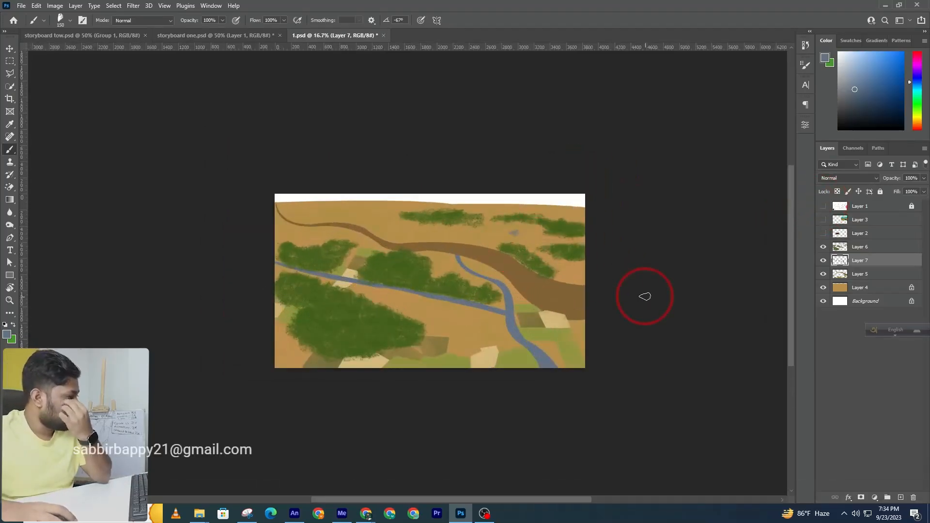
{"action": "left_click", "coordinate": [823, 206]}
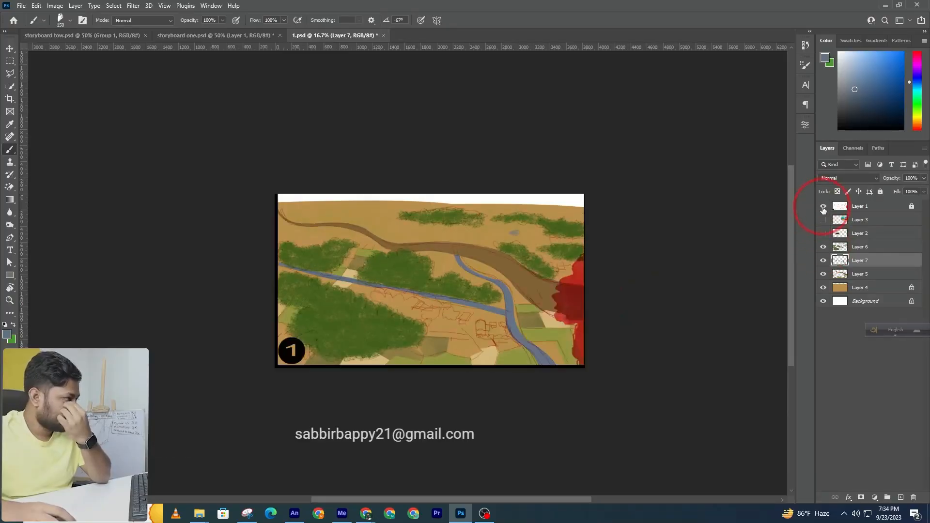
Step: Add a new layer directly above the road layer for painting the sketched houses
{"action": "left_click", "coordinate": [474, 322], "text": "ctrl"}
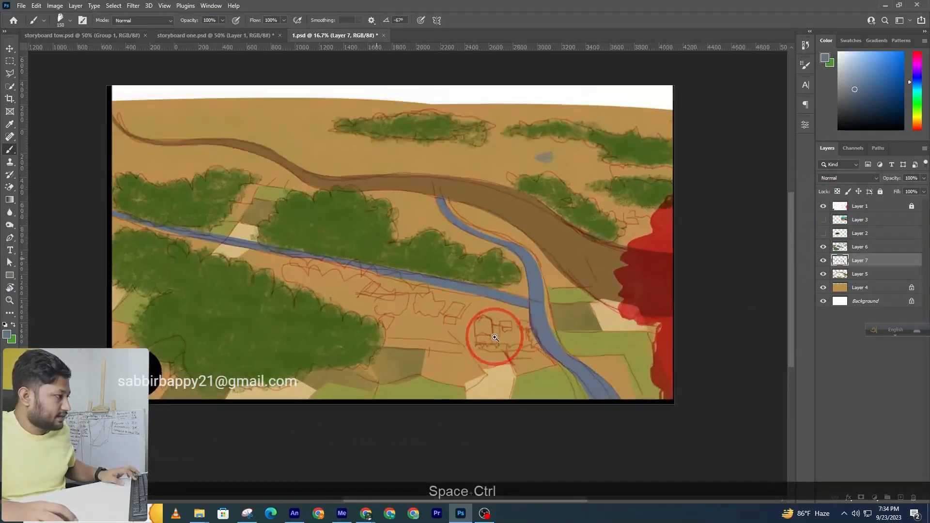
{"action": "left_click_drag", "start_coordinate": [443, 329], "coordinate": [485, 347]}
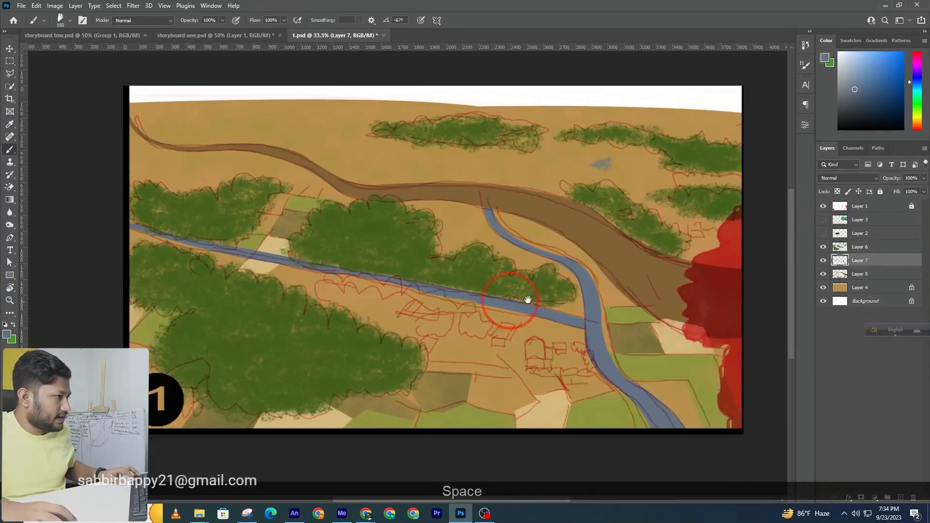
{"action": "left_click_drag", "start_coordinate": [559, 292], "coordinate": [444, 307]}
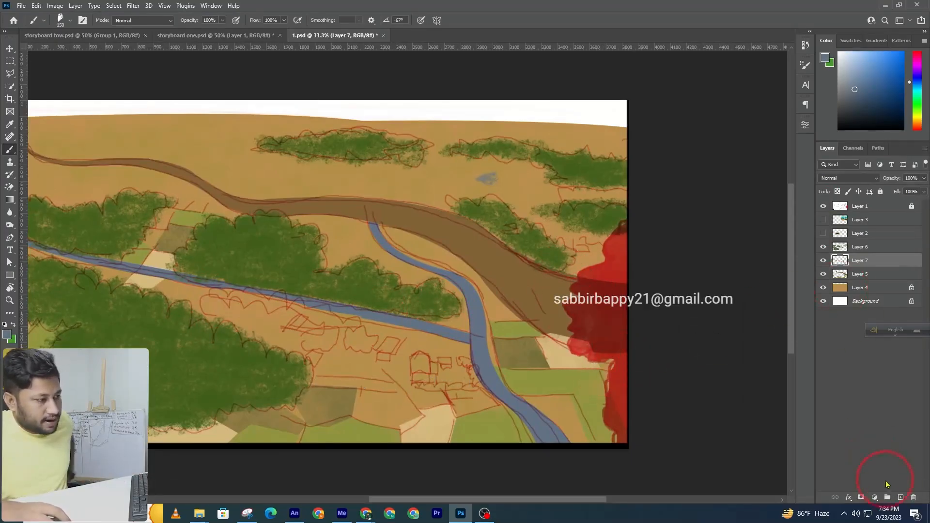
{"action": "left_click", "coordinate": [901, 498]}
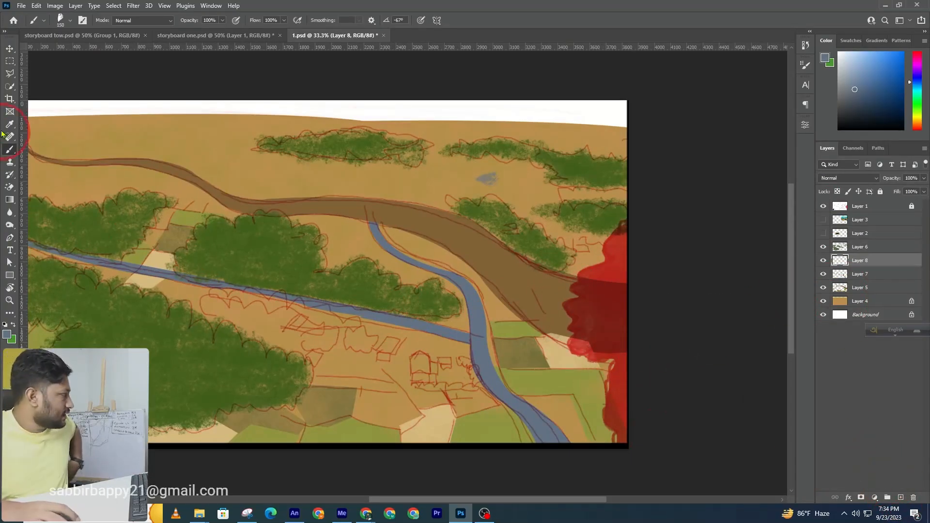
Step: Outline the front wall of the sketched house beside the river road as a four-sided polygonal selection
{"action": "left_click", "coordinate": [10, 74]}
{"action": "left_click", "coordinate": [414, 385], "text": "ctrl"}
{"action": "left_click", "coordinate": [395, 365], "text": "ctrl"}
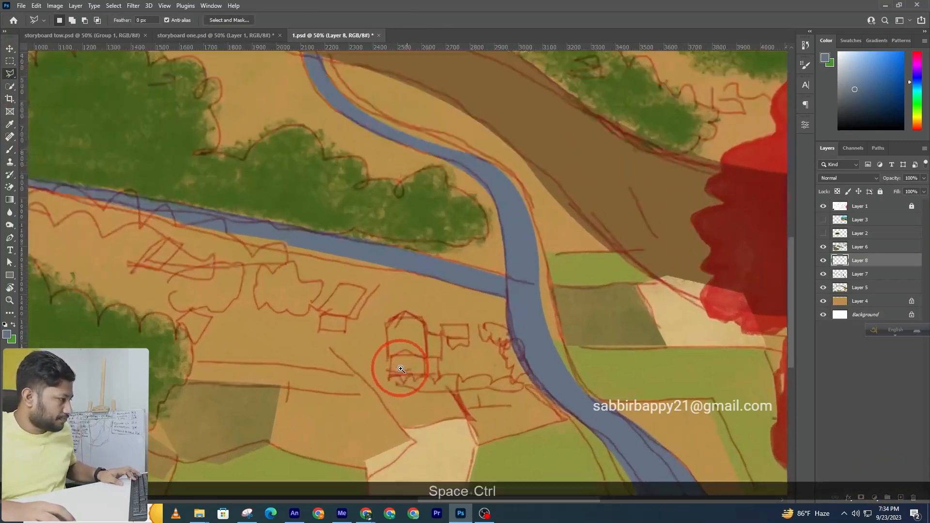
{"action": "left_click", "coordinate": [393, 366], "text": "ctrl"}
{"action": "left_click", "coordinate": [381, 374], "text": "ctrl"}
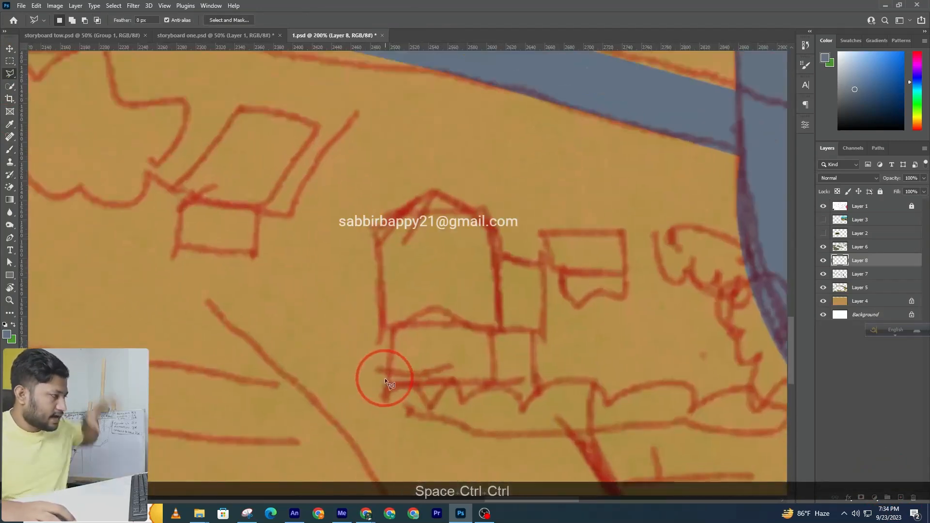
{"action": "left_click", "coordinate": [386, 380]}
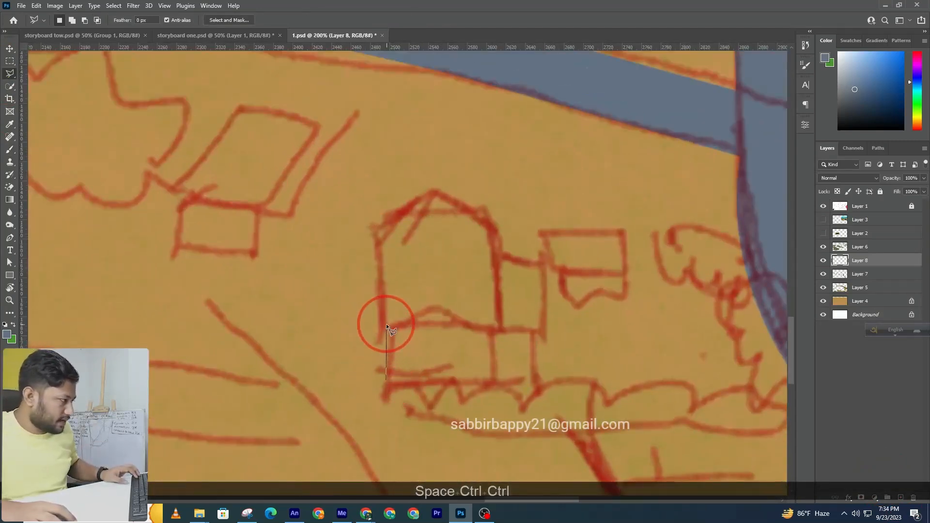
{"action": "left_click", "coordinate": [387, 326]}
{"action": "left_click", "coordinate": [493, 330]}
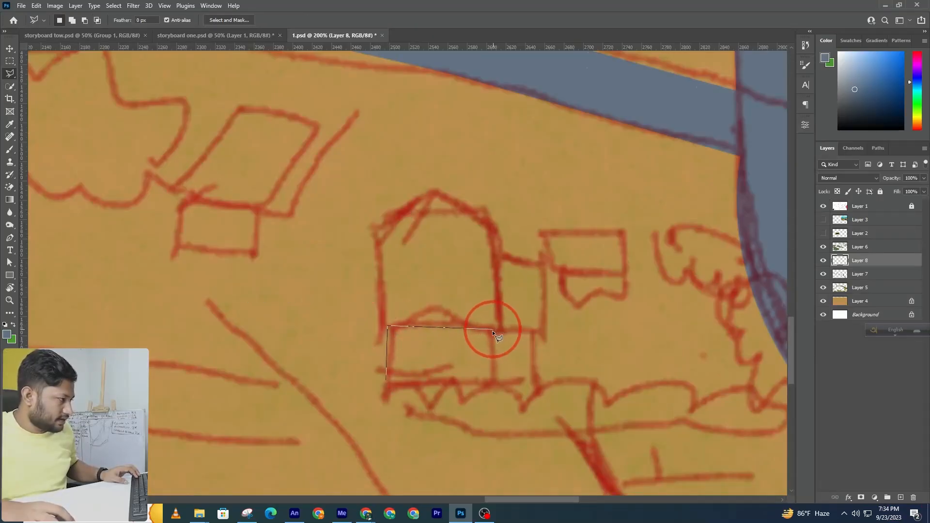
{"action": "left_click", "coordinate": [492, 397]}
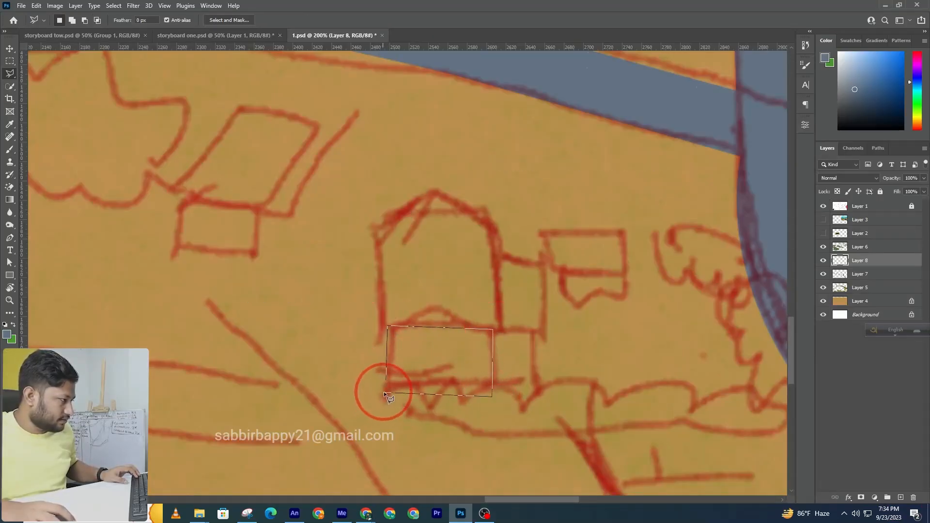
{"action": "left_click", "coordinate": [385, 390]}
Step: Add the adjoining side wall to the house selection and trim its slanted outer edge to a straight vertical
{"action": "scroll", "coordinate": [453, 389], "scroll_direction": "right", "scroll_amount": 2}
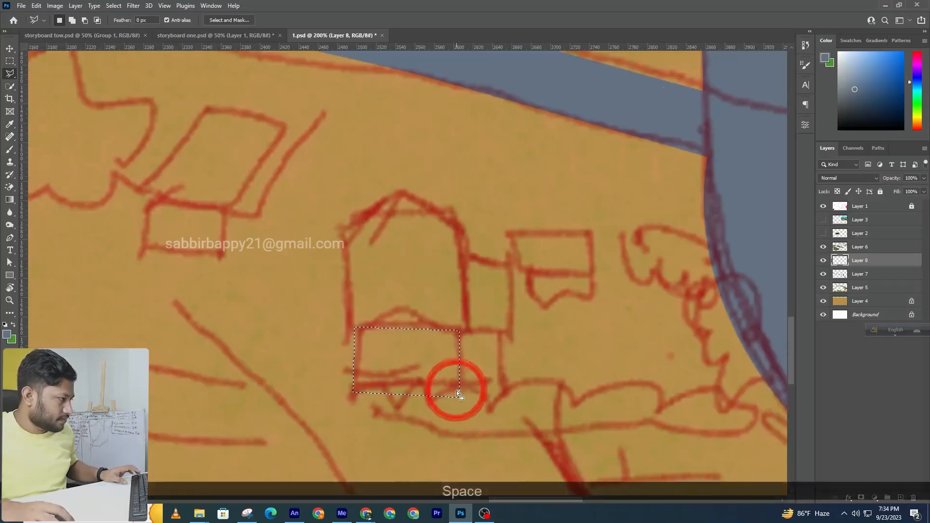
{"action": "left_click", "coordinate": [509, 397]}
{"action": "left_click", "coordinate": [500, 331]}
{"action": "left_click", "coordinate": [460, 330]}
{"action": "left_click", "coordinate": [458, 331]}
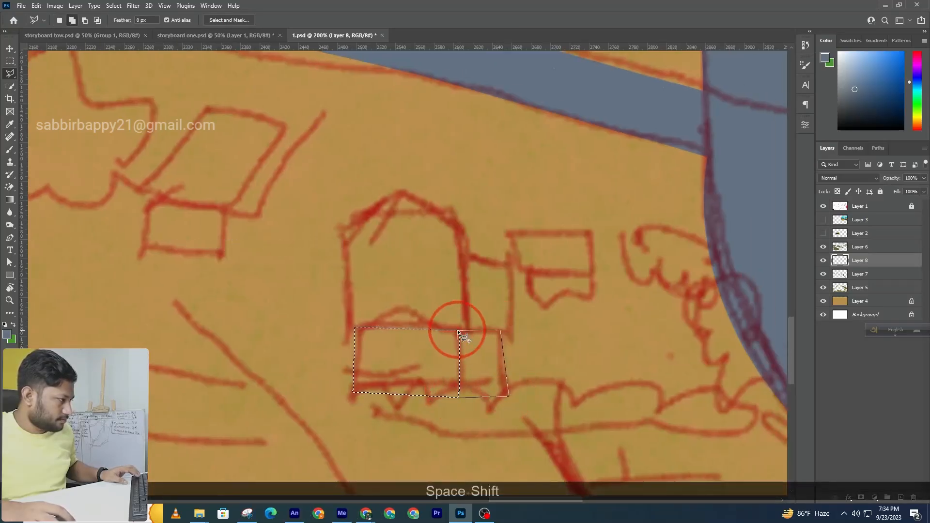
{"action": "left_click", "coordinate": [499, 331], "text": "alt"}
{"action": "left_click", "coordinate": [499, 428]}
{"action": "left_click", "coordinate": [546, 418]}
{"action": "double_click", "coordinate": [526, 315]}
Step: Paint the selected house walls in pale blue-grey #d4e5e4 and clear the selection
{"action": "left_click", "coordinate": [10, 151]}
{"action": "left_click", "coordinate": [7, 334]}
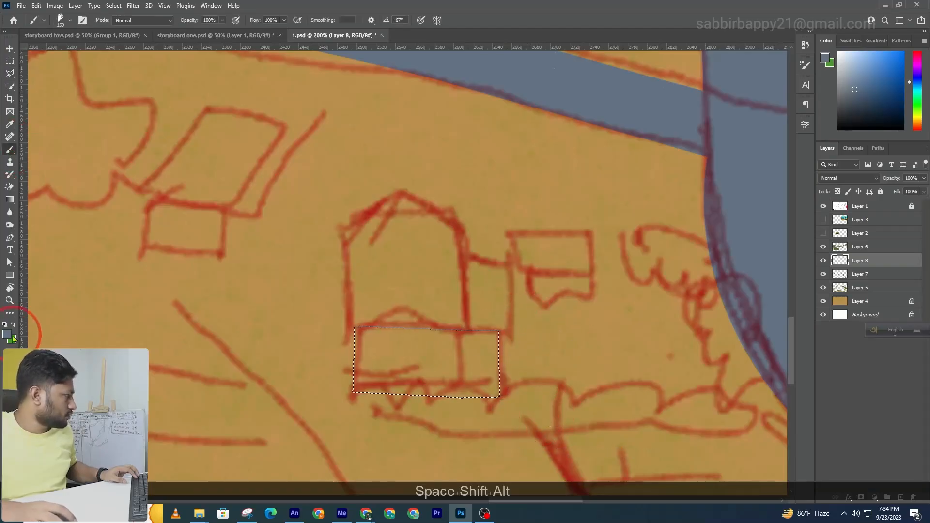
{"action": "left_click", "coordinate": [601, 344]}
{"action": "left_click_drag", "start_coordinate": [601, 345], "coordinate": [601, 348]}
{"action": "left_click_drag", "start_coordinate": [523, 331], "coordinate": [480, 297]}
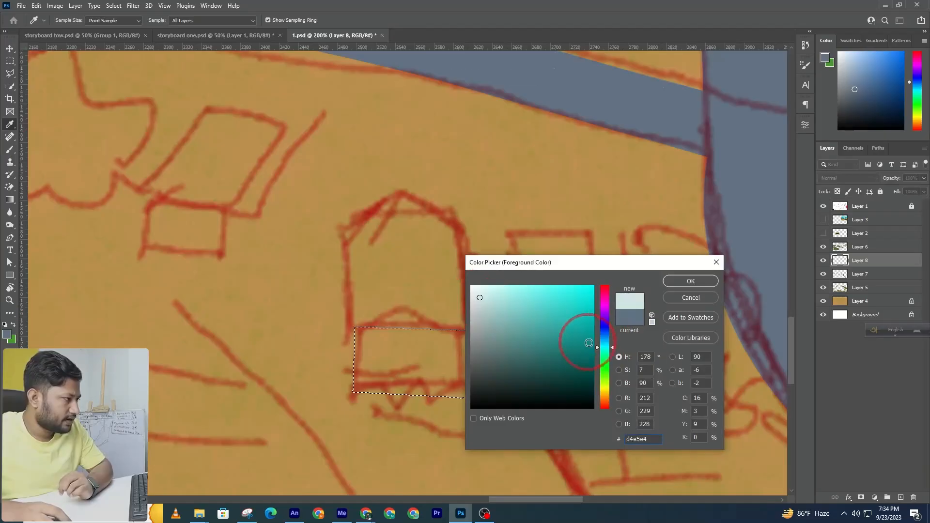
{"action": "left_click", "coordinate": [691, 281]}
{"action": "key", "text": "b"}
{"action": "mouse_move", "coordinate": [492, 321]}
{"action": "left_mouse_down"}
{"action": "mouse_move", "coordinate": [407, 402]}
{"action": "mouse_move", "coordinate": [412, 375]}
{"action": "mouse_move", "coordinate": [456, 391]}
{"action": "mouse_move", "coordinate": [451, 399]}
{"action": "mouse_move", "coordinate": [488, 332]}
{"action": "left_mouse_up"}
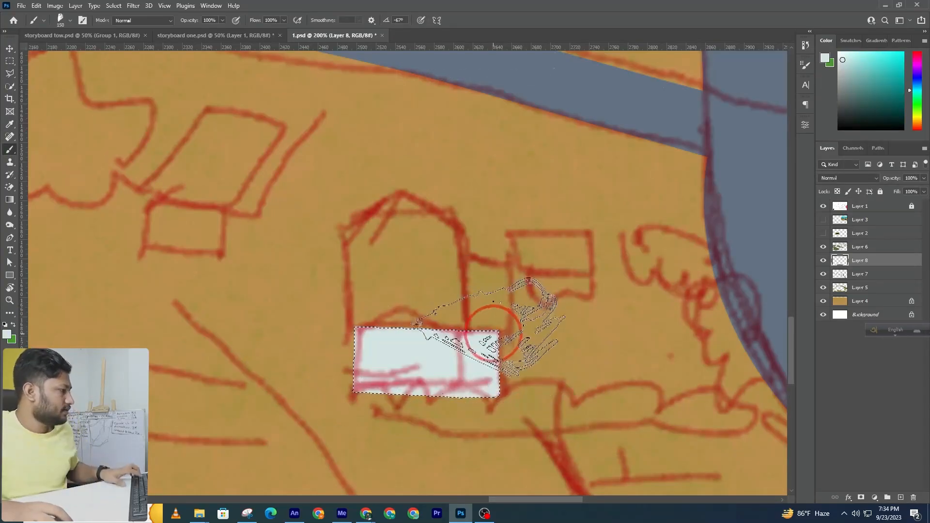
{"action": "key", "text": "ctrl+d"}
Step: Select a triangular gable above the house's front wall, paint it the same pale colour and deselect
{"action": "left_click", "coordinate": [9, 73]}
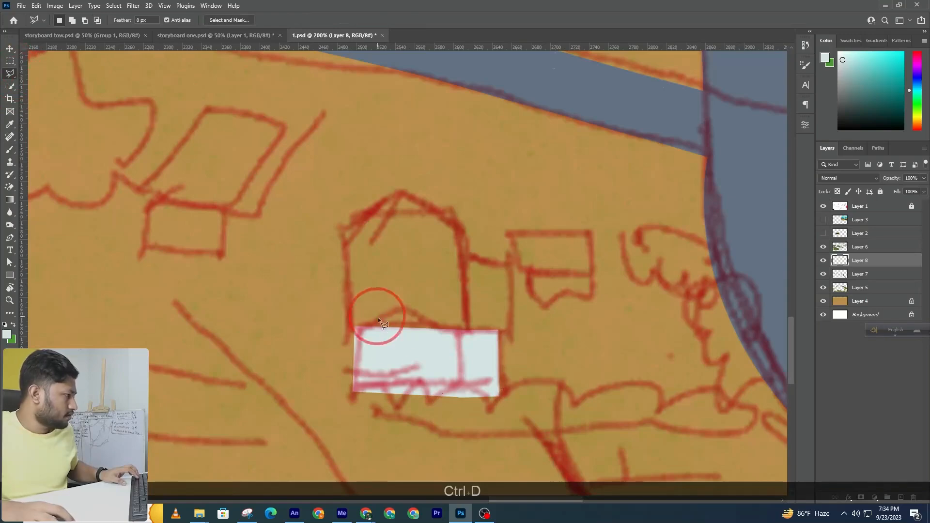
{"action": "left_click", "coordinate": [361, 326]}
{"action": "left_click", "coordinate": [405, 302]}
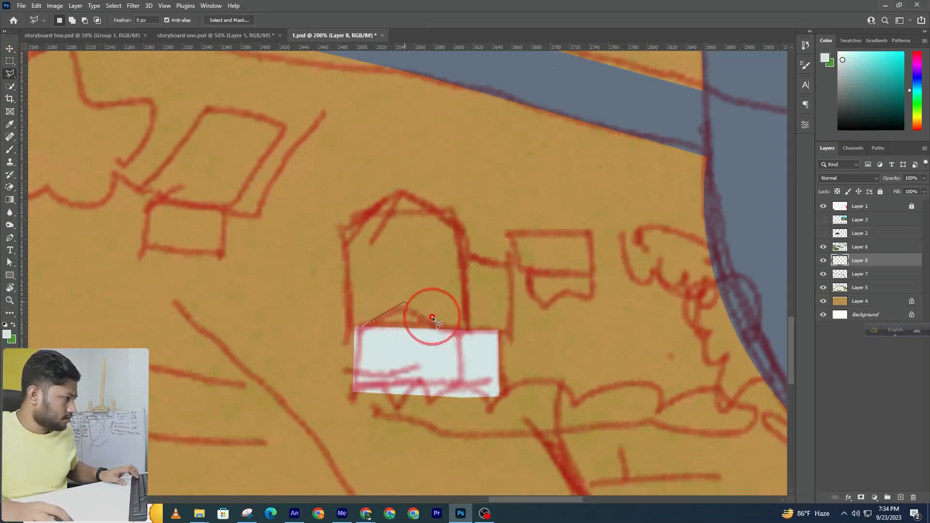
{"action": "left_click", "coordinate": [467, 335]}
{"action": "double_click", "coordinate": [415, 354]}
{"action": "key", "text": "b"}
{"action": "left_click_drag", "start_coordinate": [426, 327], "coordinate": [474, 345]}
{"action": "key", "text": "ctrl+d"}
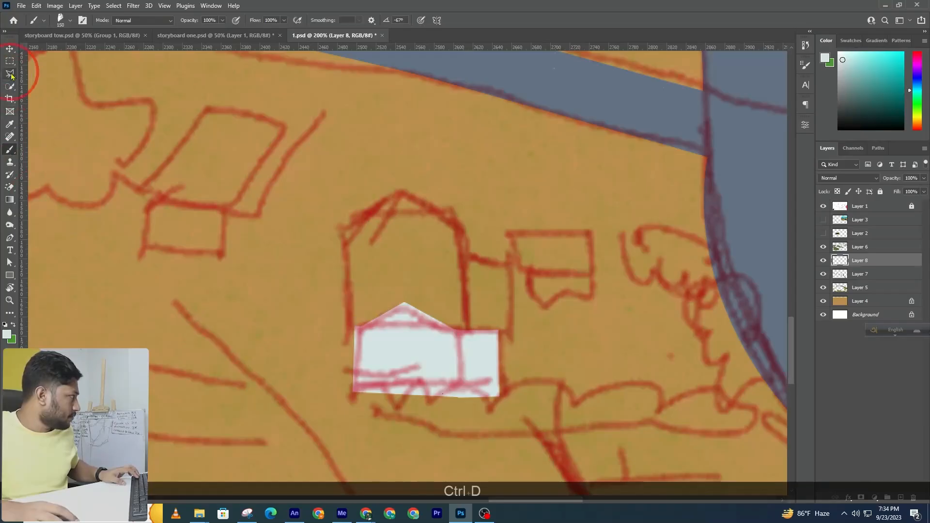
Step: Select the pointed roof shape above the house walls with the Polygonal Lasso and paint it off-white #e6e4de
{"action": "left_click", "coordinate": [11, 74]}
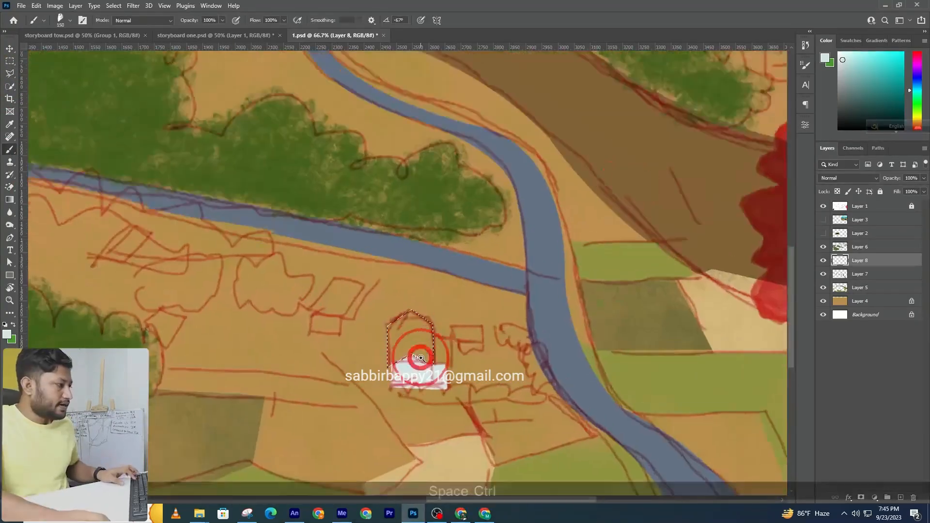
{"action": "left_click", "coordinate": [421, 358], "text": "ctrl"}
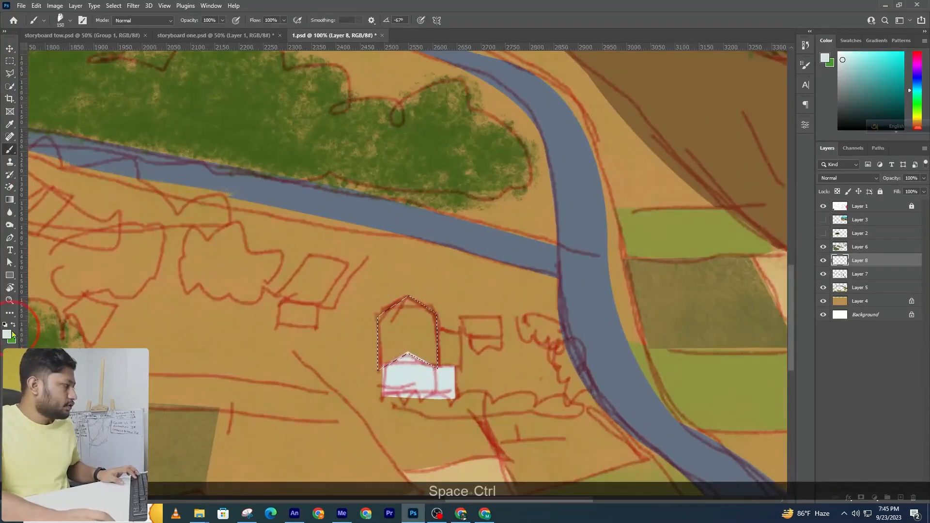
{"action": "left_click", "coordinate": [8, 334]}
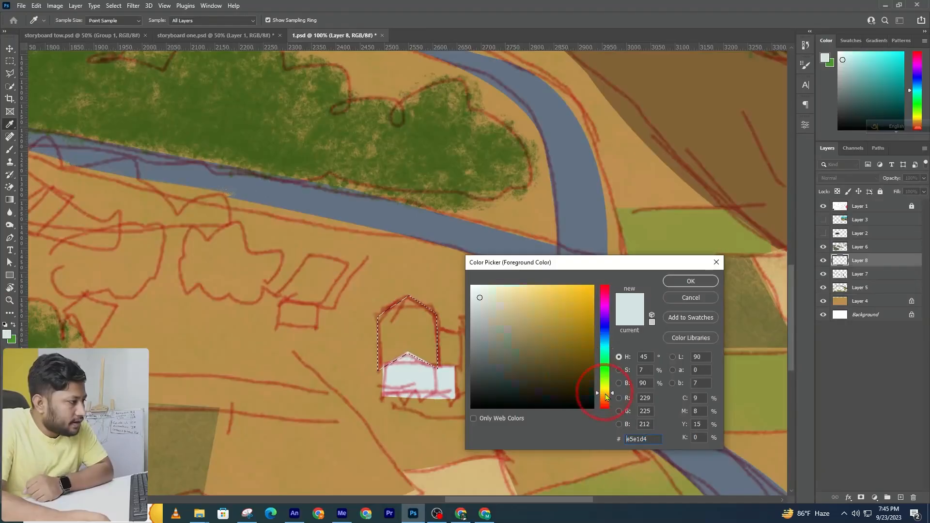
{"action": "left_click", "coordinate": [605, 395]}
{"action": "left_click", "coordinate": [481, 296]}
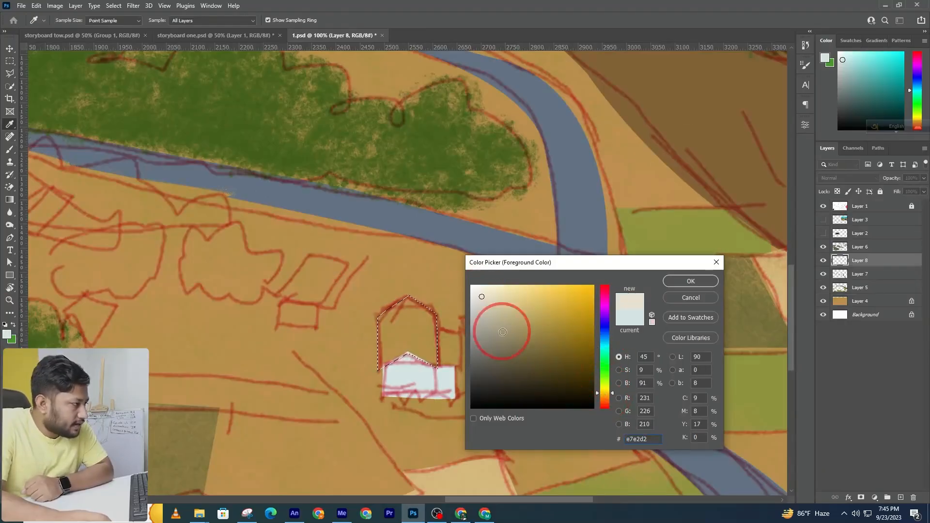
{"action": "left_click", "coordinate": [691, 281]}
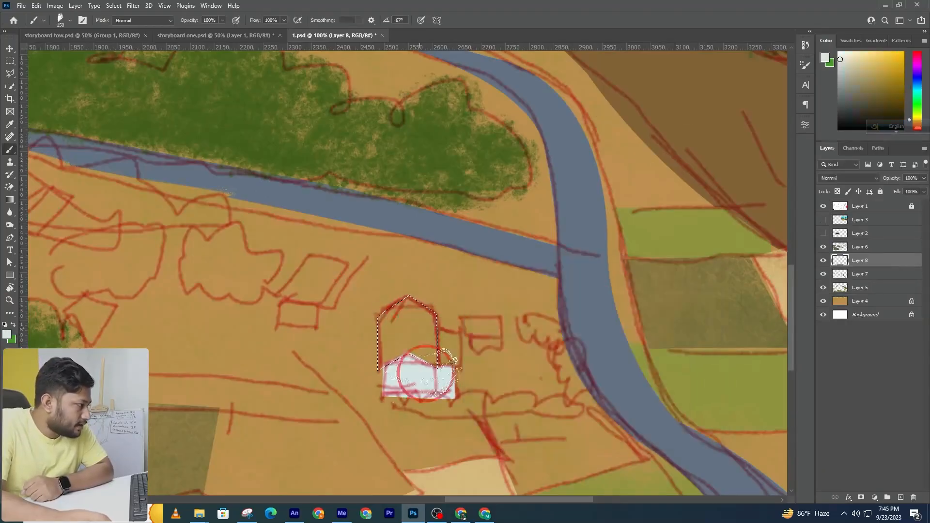
{"action": "left_click_drag", "start_coordinate": [414, 312], "coordinate": [410, 339]}
{"action": "left_click_drag", "start_coordinate": [428, 363], "coordinate": [474, 372]}
Step: Set the foreground colour to warm grey #a19a95 for brushing details on the roof
{"action": "left_click", "coordinate": [9, 336]}
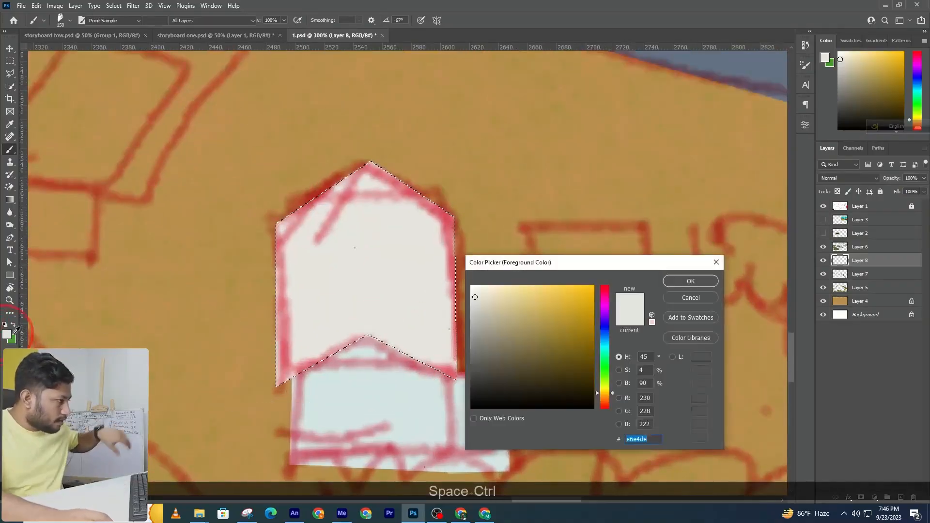
{"action": "left_click", "coordinate": [480, 331]}
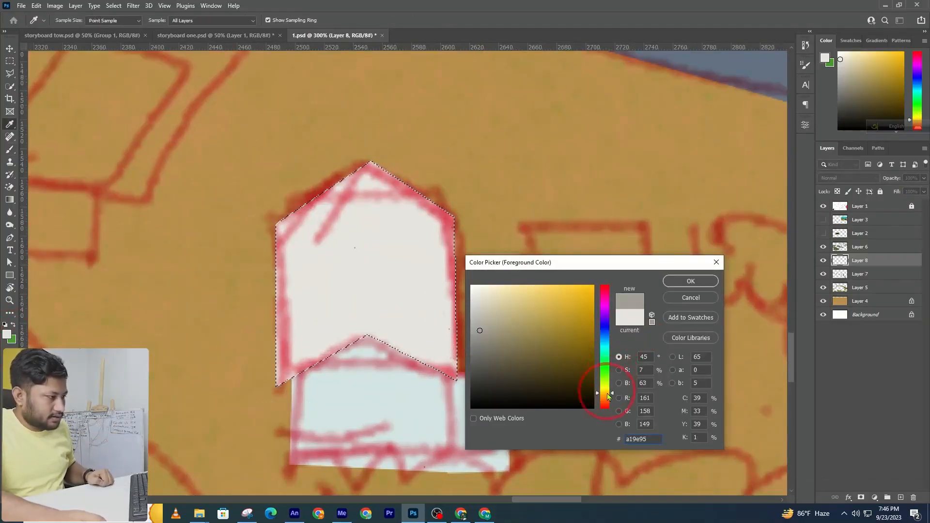
{"action": "left_click_drag", "start_coordinate": [610, 395], "coordinate": [610, 399]}
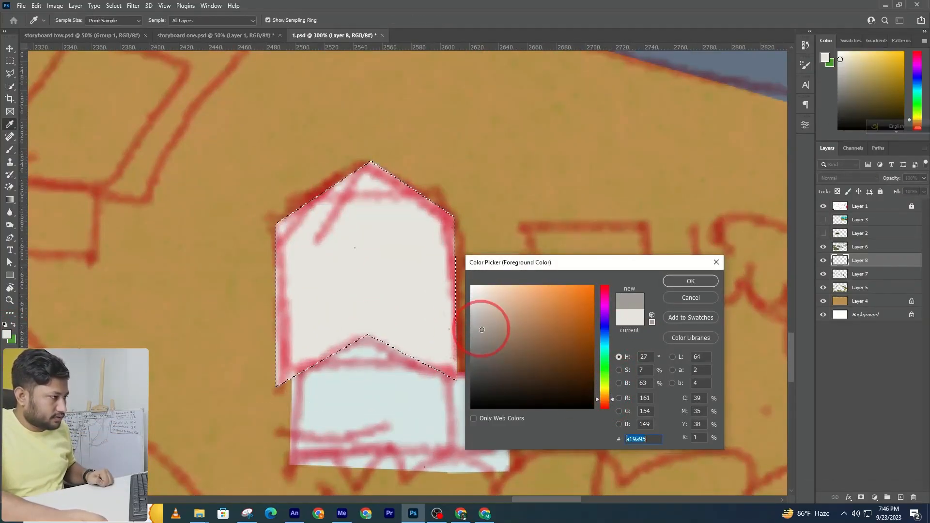
{"action": "left_click", "coordinate": [690, 281]}
{"action": "key", "text": "b"}
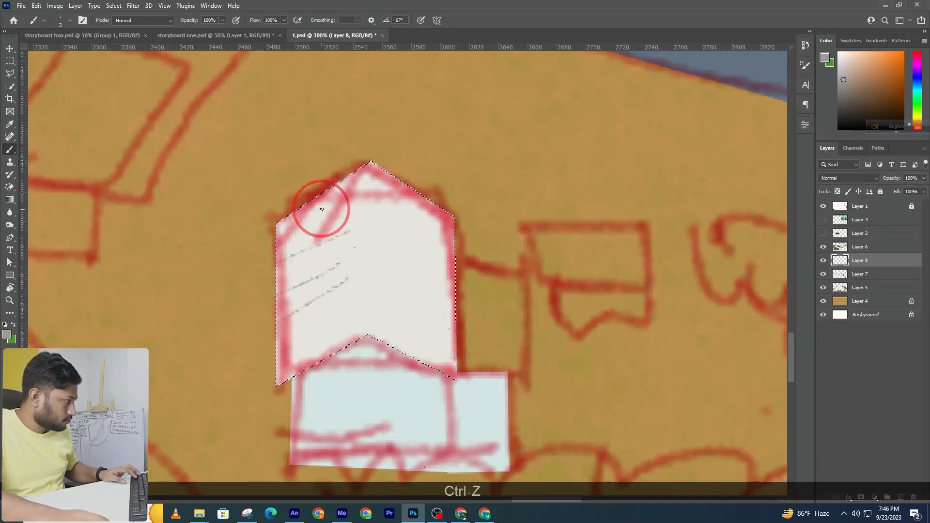
{"action": "key", "text": "ctrl+z"}
{"action": "key", "text": "ctrl+z"}
{"action": "mouse_move", "coordinate": [293, 262]}
{"action": "left_mouse_down"}
{"action": "mouse_move", "coordinate": [350, 237]}
{"action": "mouse_move", "coordinate": [348, 249]}
{"action": "left_mouse_up"}
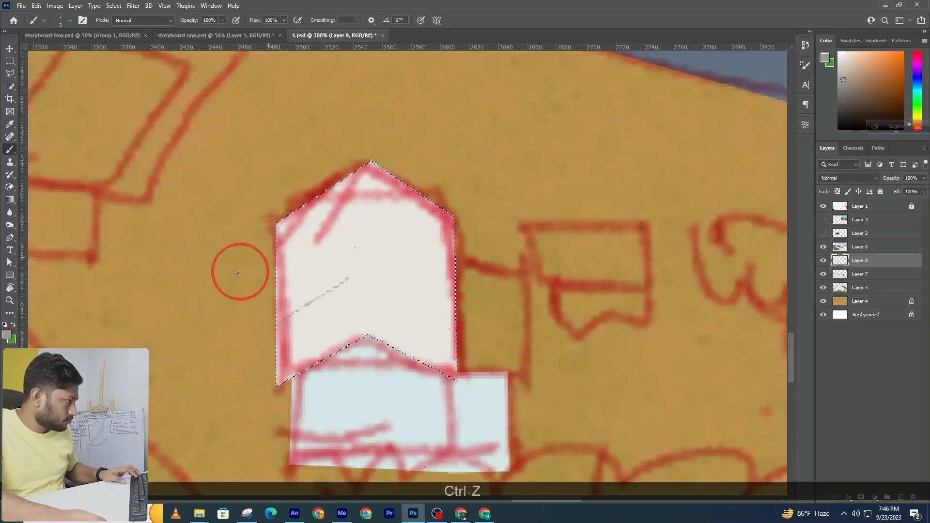
{"action": "key", "text": "ctrl+z"}
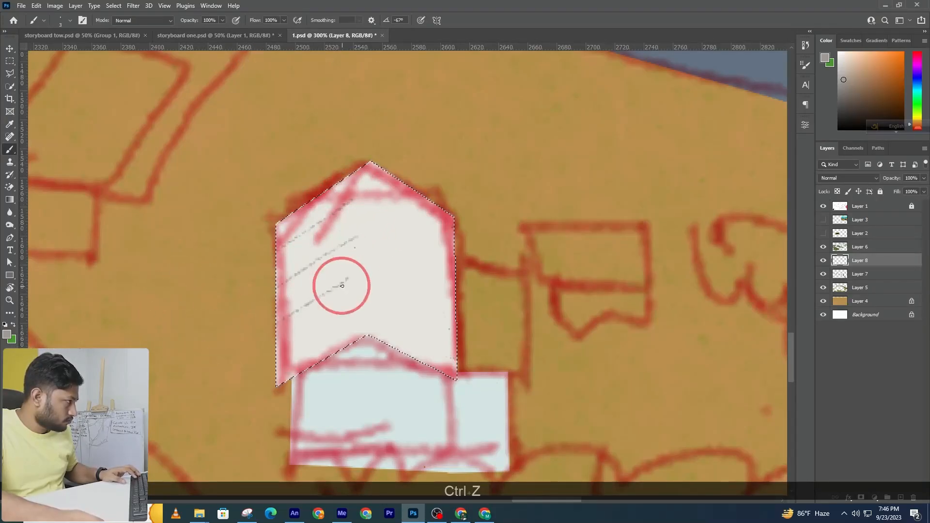
Step: Brush thin grey slanted lines across the left slope of the house roof, running down toward its outer edge
{"action": "left_click_drag", "start_coordinate": [357, 256], "coordinate": [183, 344]}
{"action": "left_click_drag", "start_coordinate": [329, 280], "coordinate": [212, 338]}
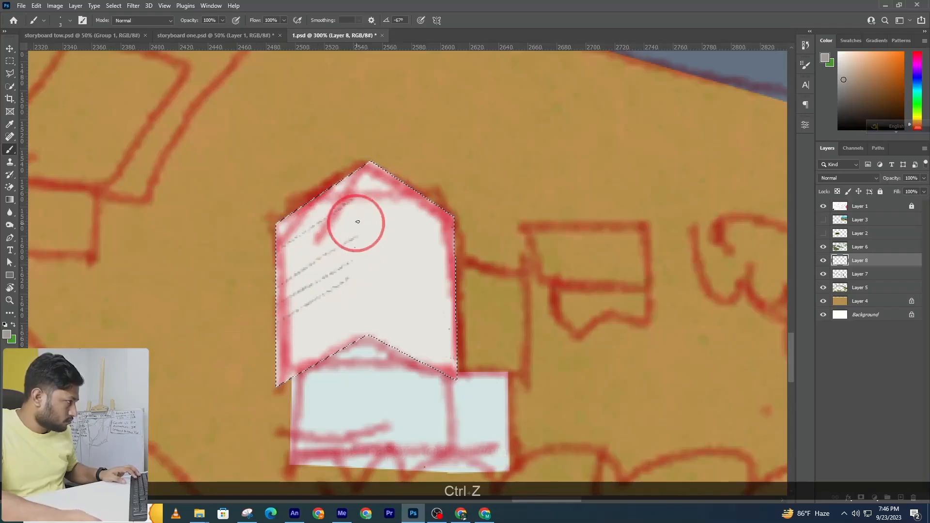
{"action": "left_click_drag", "start_coordinate": [355, 223], "coordinate": [188, 285]}
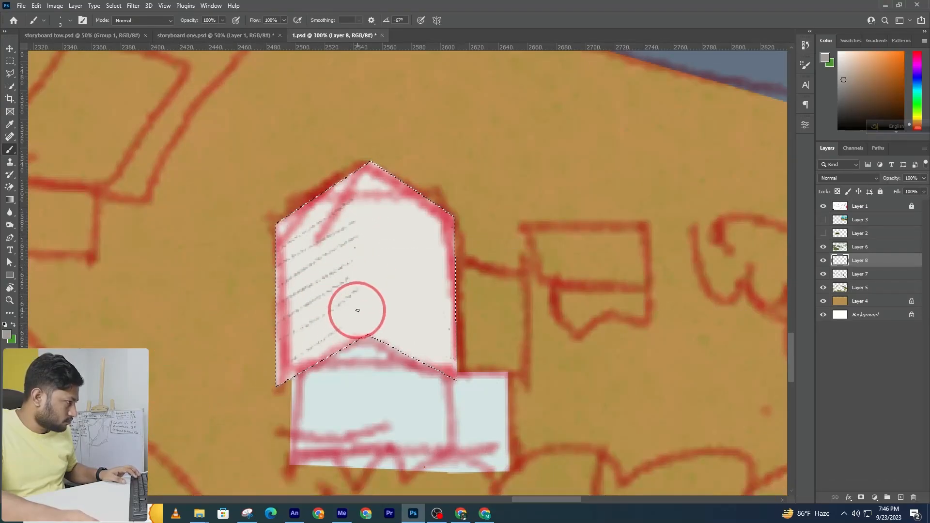
{"action": "key", "text": "ctrl+z"}
{"action": "left_click_drag", "start_coordinate": [357, 312], "coordinate": [200, 411]}
Step: Brush matching grey slanted lines down the right slope of the roof, redoing strokes that miss
{"action": "left_click_drag", "start_coordinate": [389, 331], "coordinate": [480, 377]}
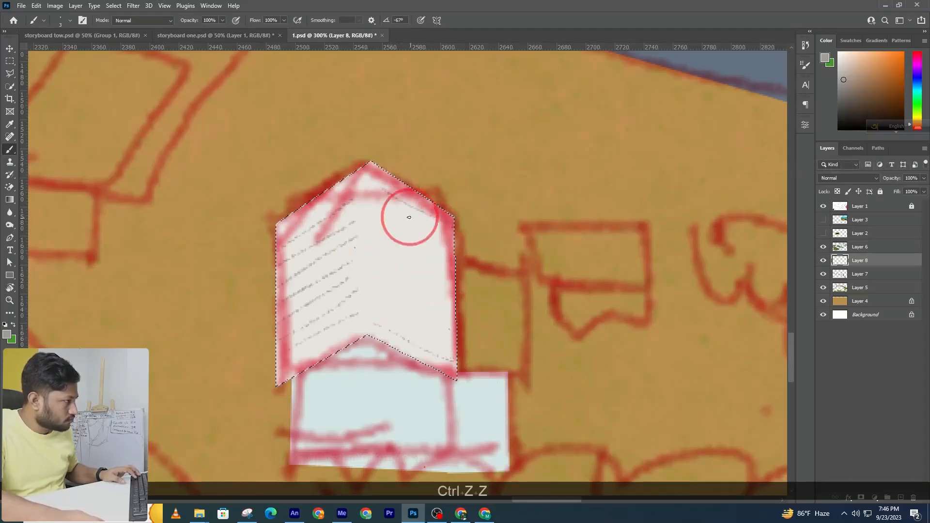
{"action": "left_click_drag", "start_coordinate": [384, 204], "coordinate": [454, 245]}
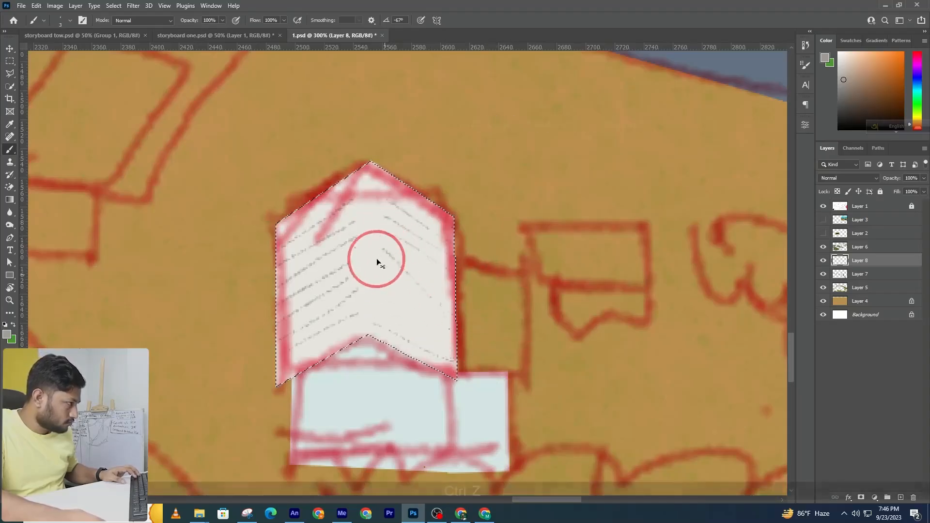
{"action": "key", "text": "ctrl+z"}
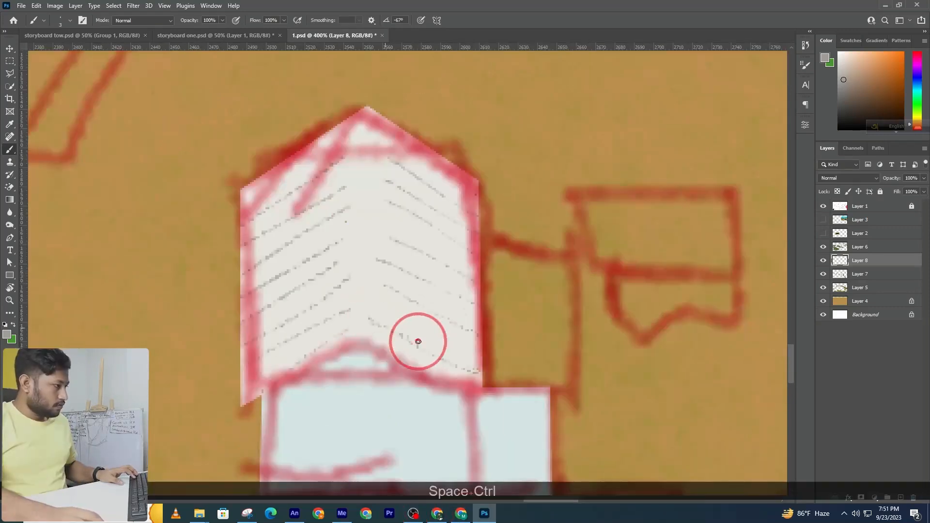
{"action": "key", "text": "ctrl+z"}
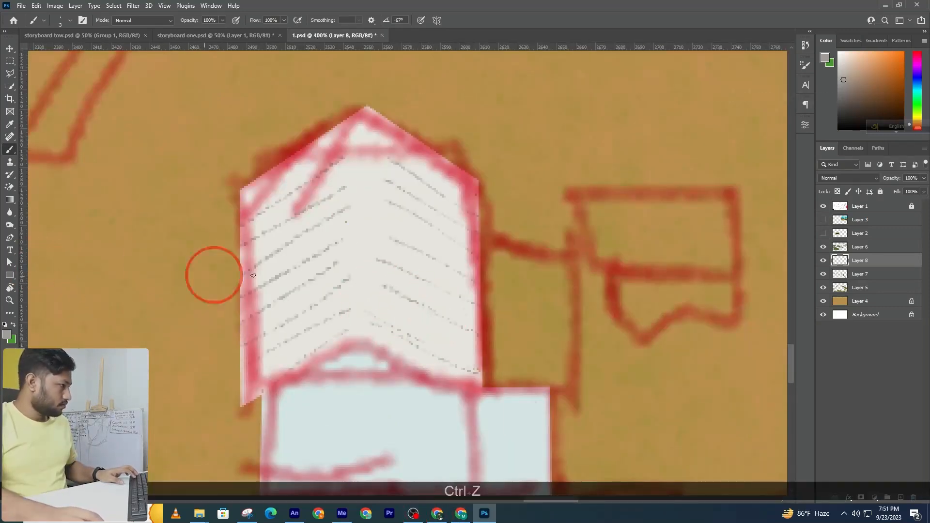
{"action": "left_click_drag", "start_coordinate": [376, 260], "coordinate": [473, 304]}
{"action": "left_click_drag", "start_coordinate": [372, 239], "coordinate": [468, 275]}
{"action": "key", "text": "ctrl+z"}
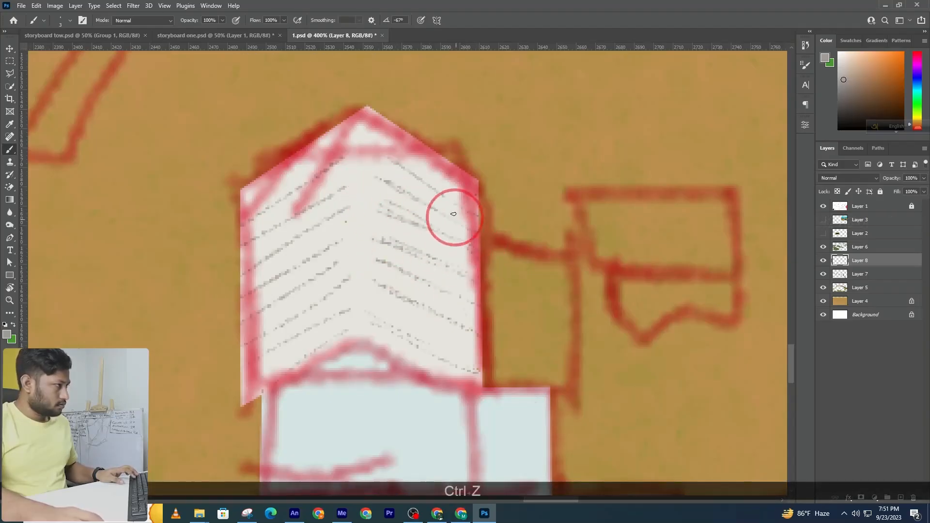
{"action": "key", "text": "ctrl+z"}
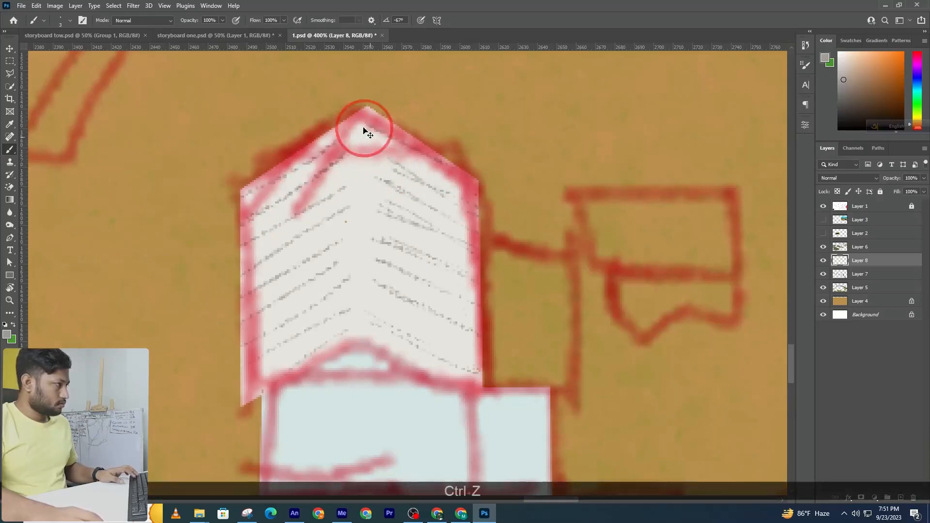
{"action": "key", "text": "ctrl+z"}
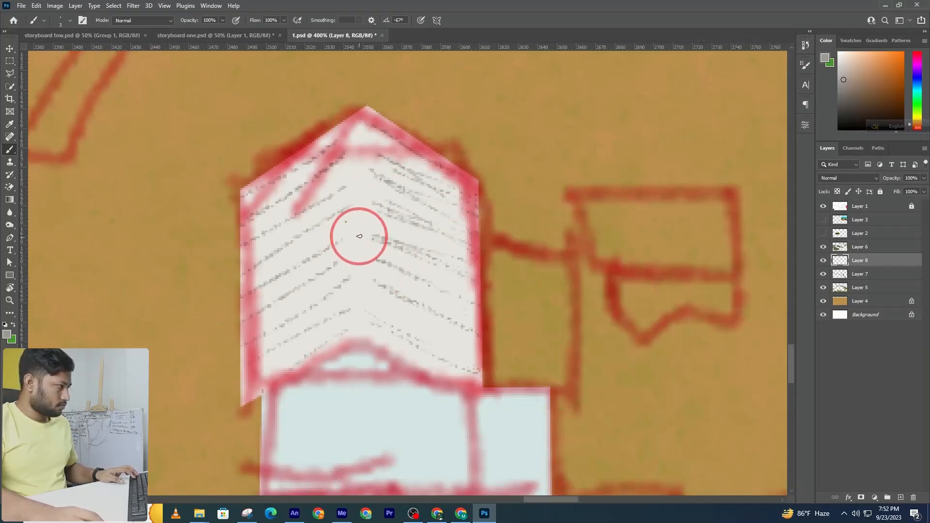
Step: Strengthen the left slope's hatching and draw a thin grey vertical ridge line down the middle of the roof
{"action": "key", "text": "ctrl+z"}
{"action": "left_click_drag", "start_coordinate": [348, 237], "coordinate": [258, 287]}
{"action": "left_click_drag", "start_coordinate": [361, 194], "coordinate": [275, 243]}
{"action": "left_click_drag", "start_coordinate": [348, 157], "coordinate": [291, 193]}
{"action": "key", "text": "ctrl+z"}
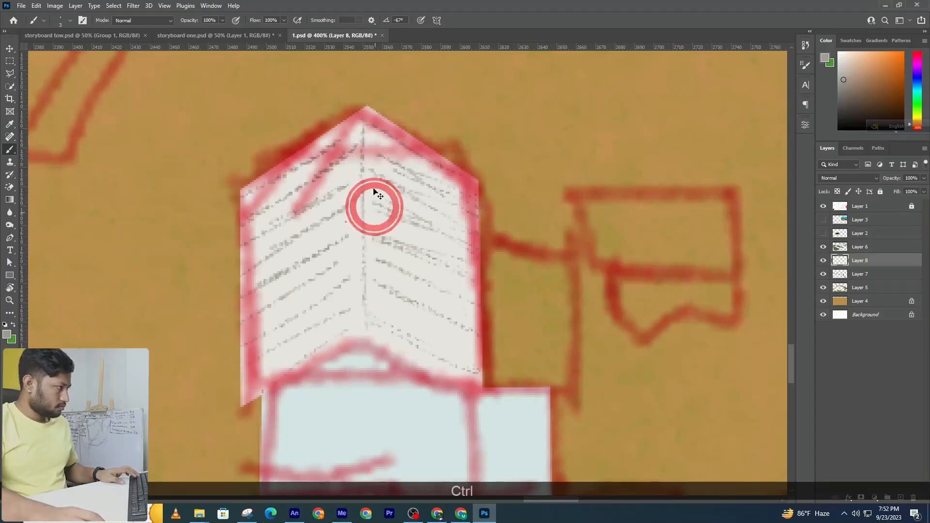
{"action": "left_click_drag", "start_coordinate": [365, 107], "coordinate": [364, 172]}
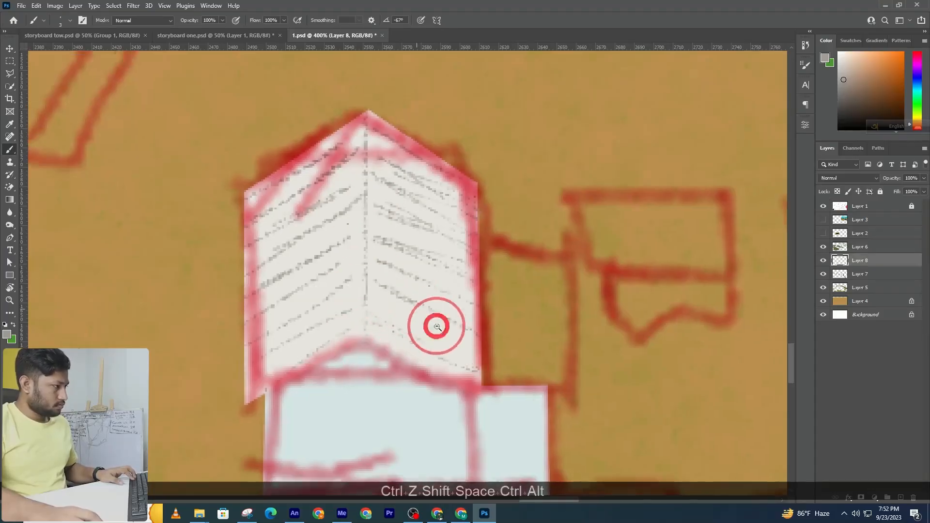
{"action": "left_click", "coordinate": [430, 322], "text": "ctrl+alt"}
{"action": "left_click", "coordinate": [430, 321], "text": "ctrl+alt"}
{"action": "left_click", "coordinate": [456, 355], "text": "ctrl+alt"}
{"action": "left_click", "coordinate": [421, 368], "text": "ctrl"}
{"action": "left_click", "coordinate": [423, 368], "text": "ctrl"}
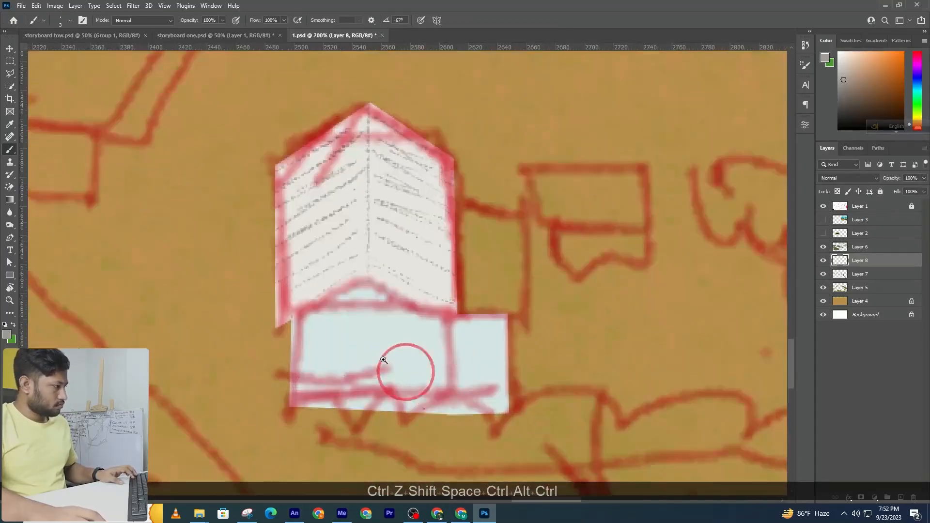
{"action": "left_click", "coordinate": [8, 61]}
{"action": "left_click_drag", "start_coordinate": [278, 396], "coordinate": [600, 490]}
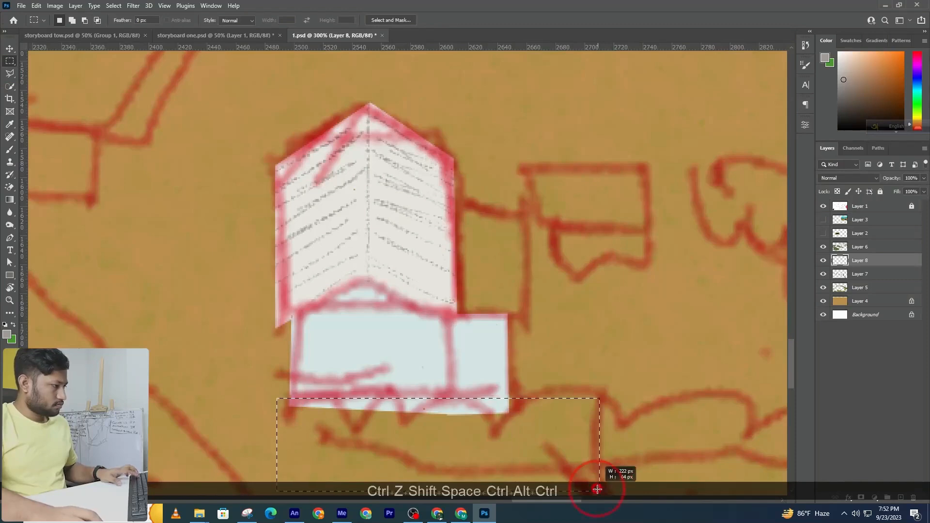
{"action": "key", "text": "ctrl+x"}
{"action": "key", "text": "ctrl+z"}
{"action": "key", "text": "ctrl+d"}
{"action": "left_click", "coordinate": [823, 260]}
{"action": "left_click", "coordinate": [823, 260]}
{"action": "left_click_drag", "start_coordinate": [290, 411], "coordinate": [615, 461]}
{"action": "key", "text": "ctrl+x"}
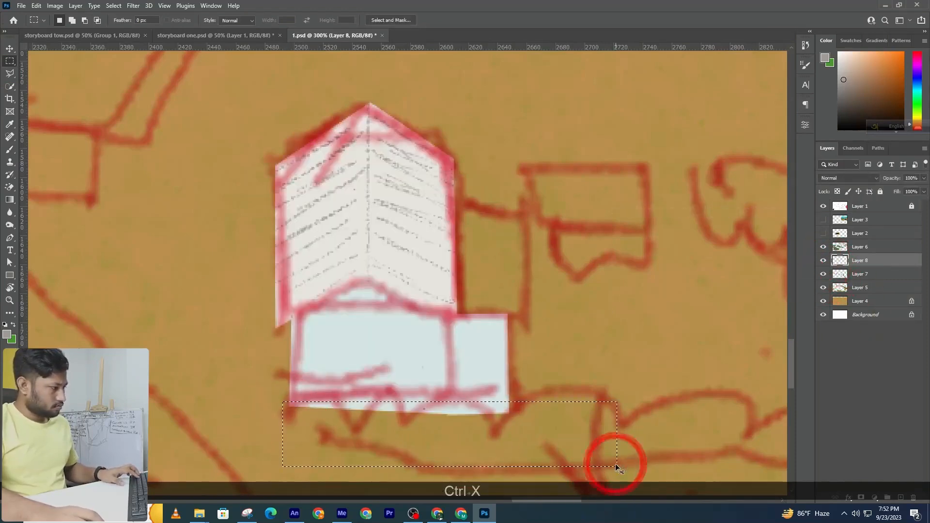
{"action": "key", "text": "ctrl+z"}
{"action": "key", "text": "ctrl+d"}
Step: Select the uneven strip along the base of the house walls with a rectangular marquee and cut it away
{"action": "left_click_drag", "start_coordinate": [283, 406], "coordinate": [676, 475]}
{"action": "key", "text": "ctrl+z"}
{"action": "left_click_drag", "start_coordinate": [285, 402], "coordinate": [660, 465]}
{"action": "key", "text": "ctrl+x"}
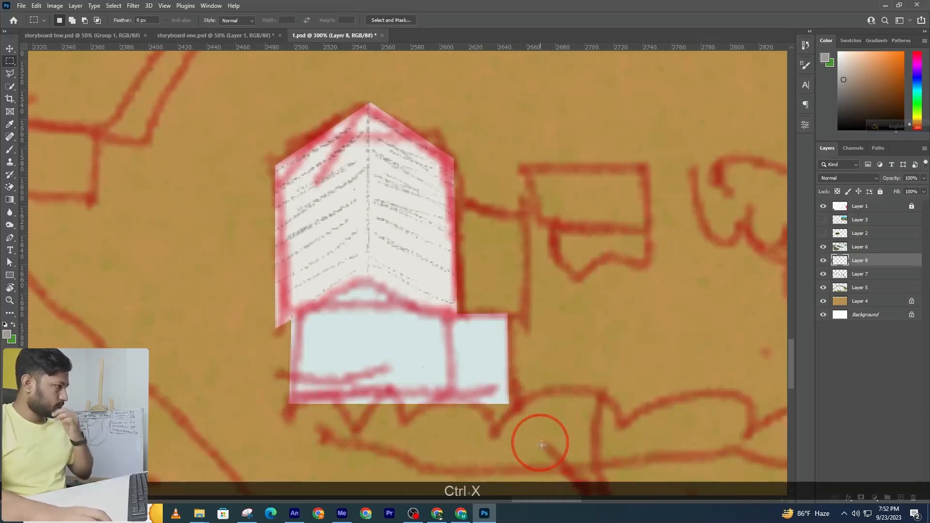
Step: Outline the side roof panel beside the main roof with the Polygonal Lasso and extend the selection up to the main roof's eave
{"action": "left_click", "coordinate": [10, 73]}
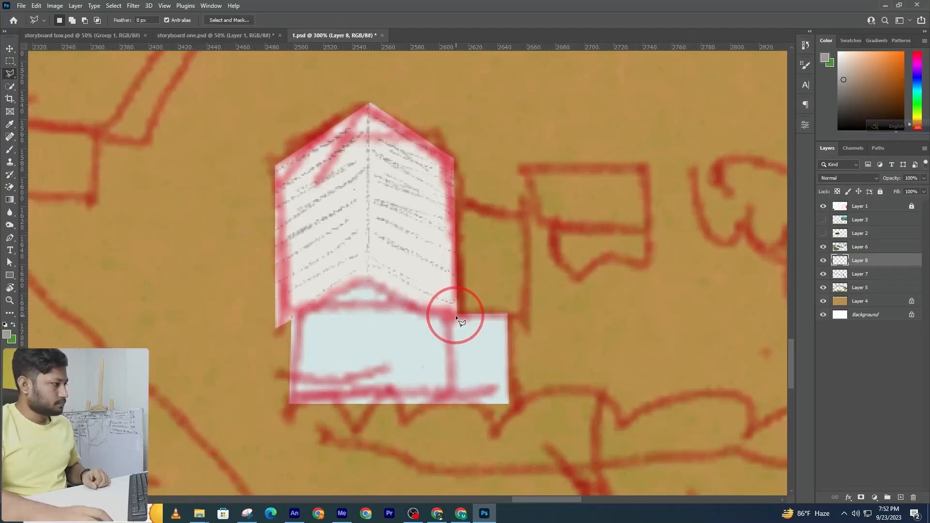
{"action": "left_click", "coordinate": [548, 321]}
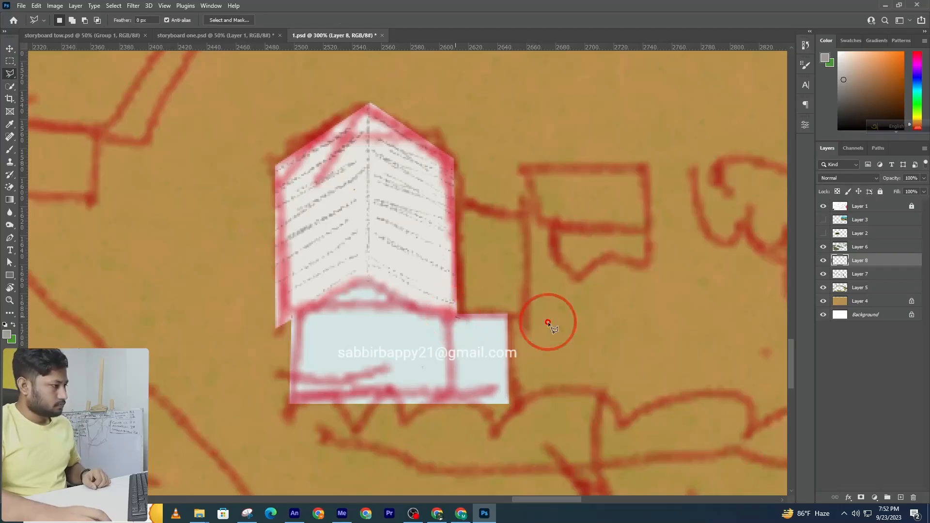
{"action": "left_click", "coordinate": [519, 321]}
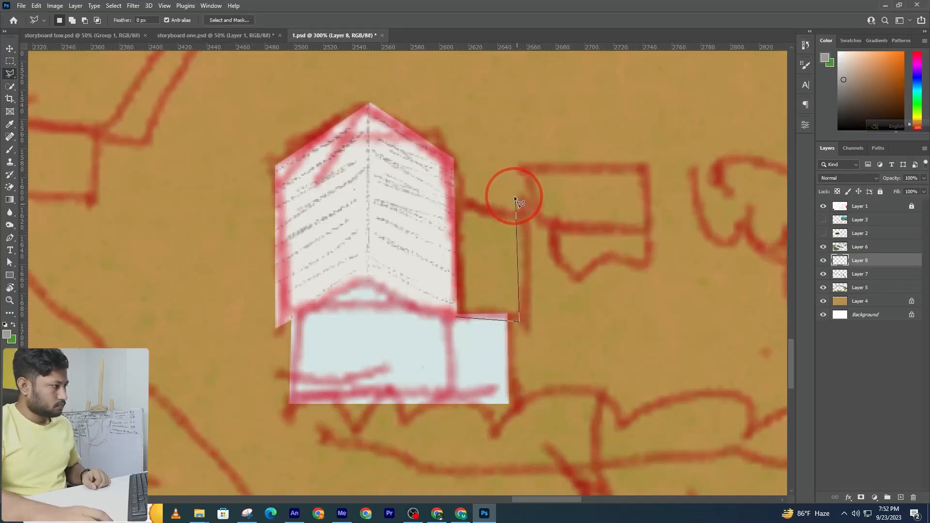
{"action": "left_click", "coordinate": [451, 169]}
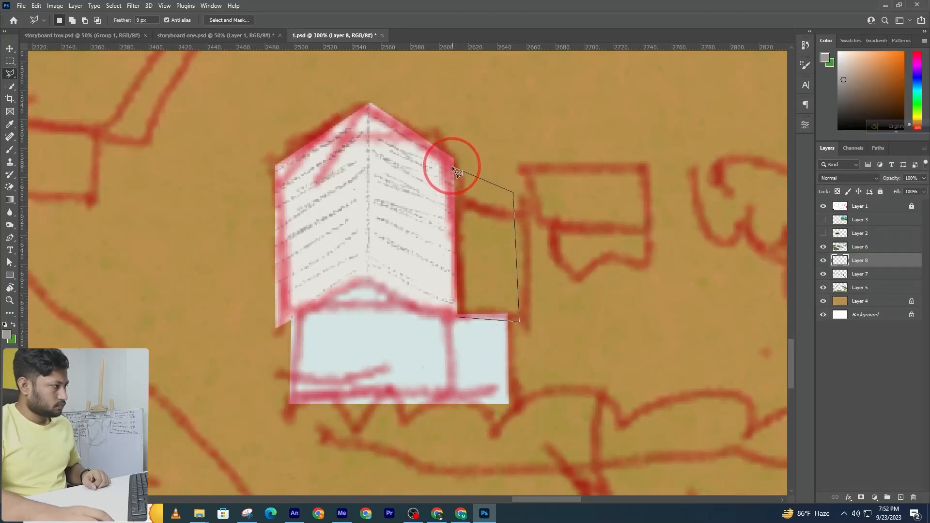
{"action": "double_click", "coordinate": [452, 169]}
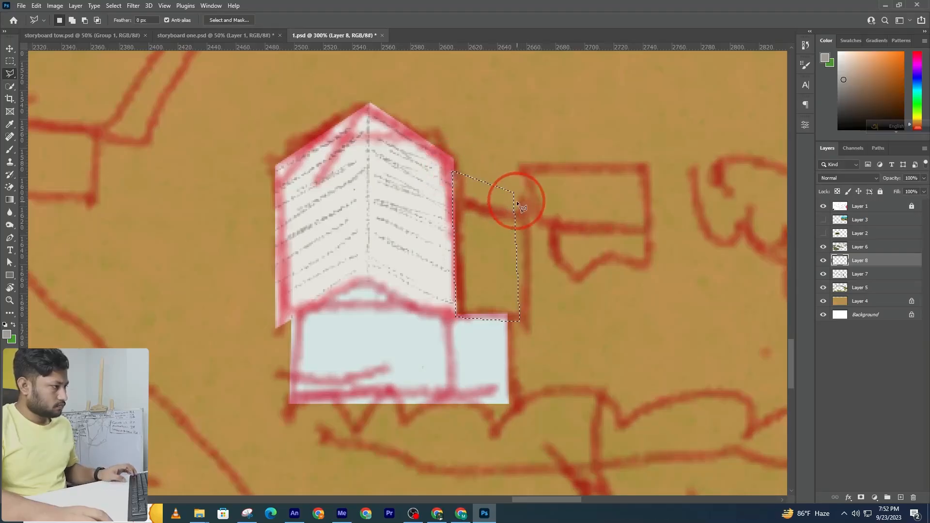
{"action": "left_click", "coordinate": [518, 319]}
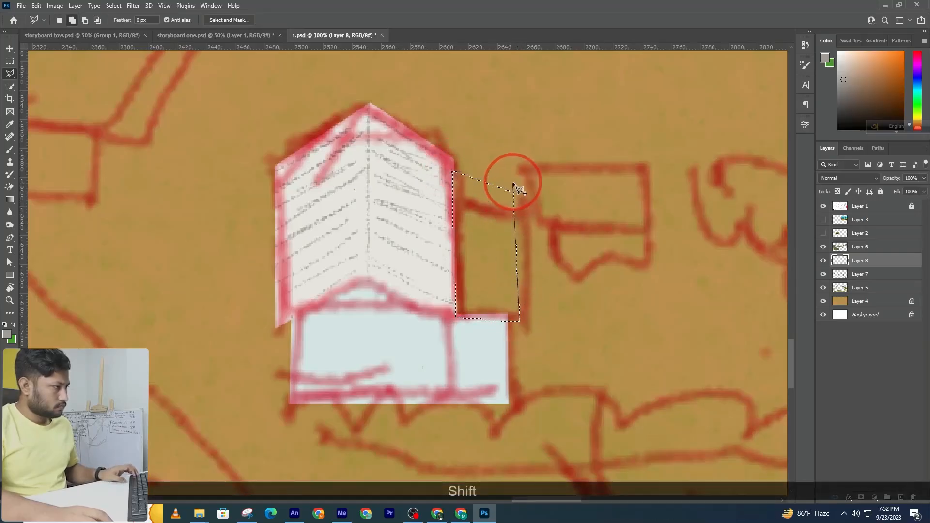
{"action": "left_click", "coordinate": [514, 171]}
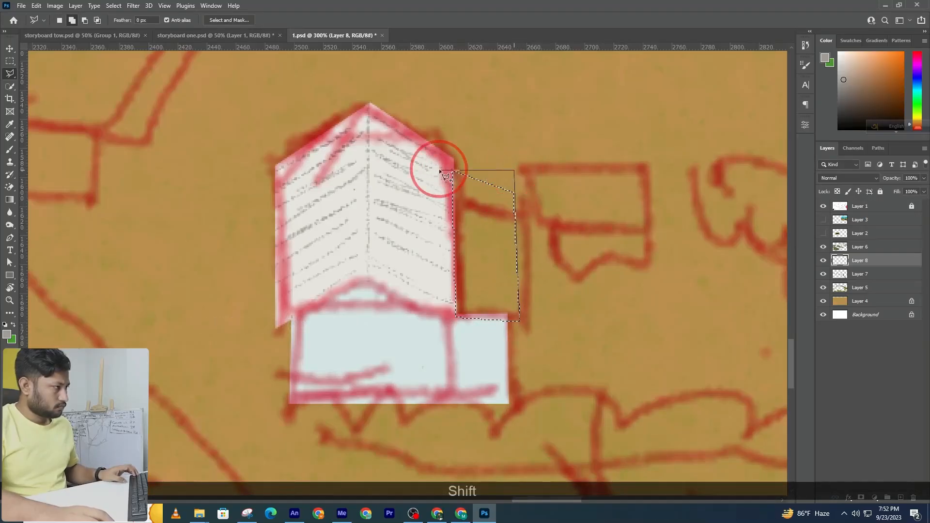
{"action": "left_click", "coordinate": [459, 328], "text": "alt+shift"}
{"action": "left_click", "coordinate": [426, 170], "text": "alt+shift"}
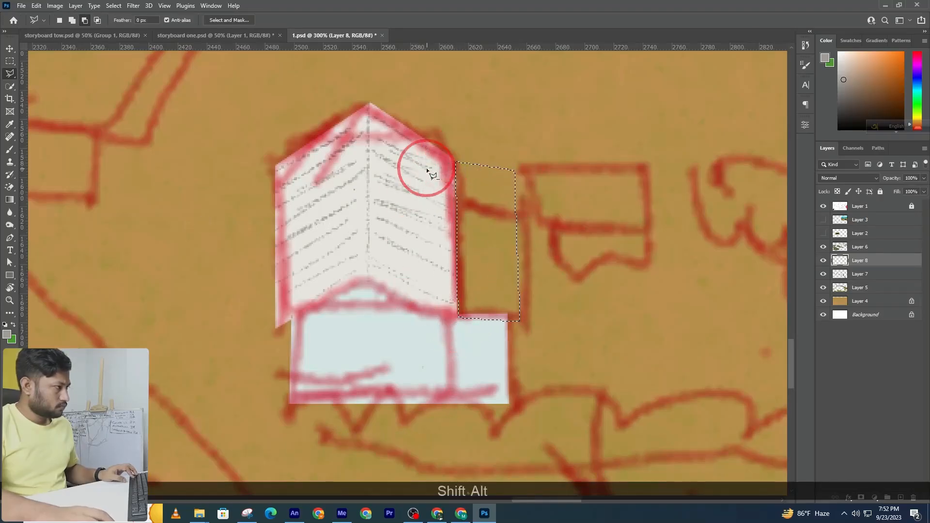
Step: Sample the roof's off-white for the brush and change the foreground colour to a slightly darker warm grey
{"action": "left_click", "coordinate": [10, 149]}
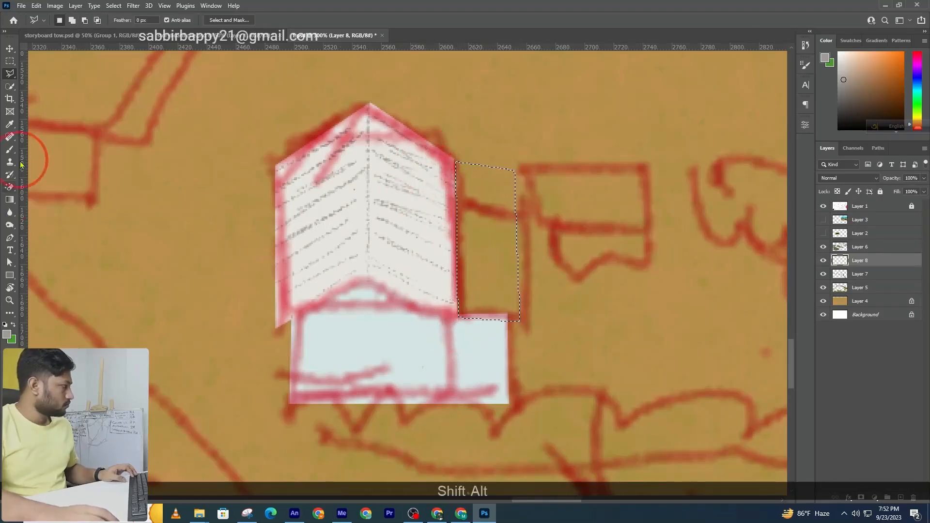
{"action": "left_click", "coordinate": [374, 183], "text": "alt"}
{"action": "left_click", "coordinate": [6, 334]}
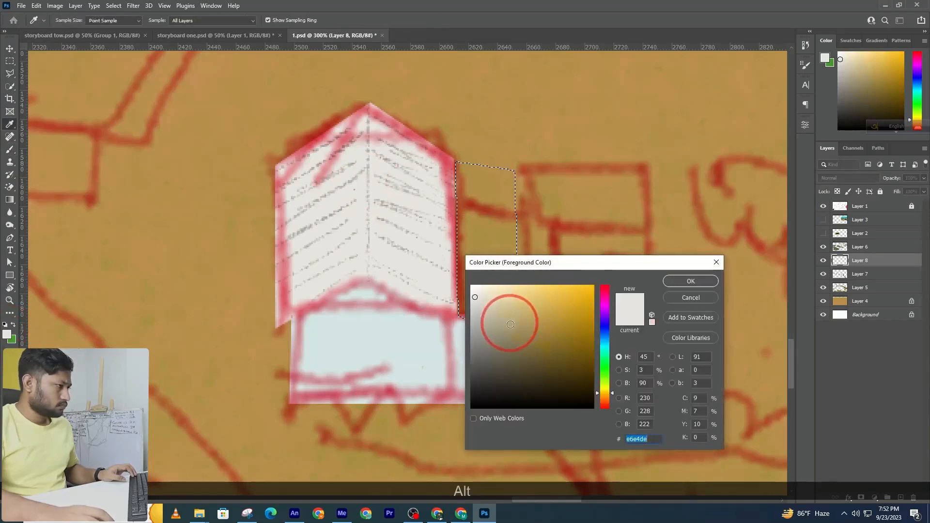
{"action": "left_click", "coordinate": [690, 281]}
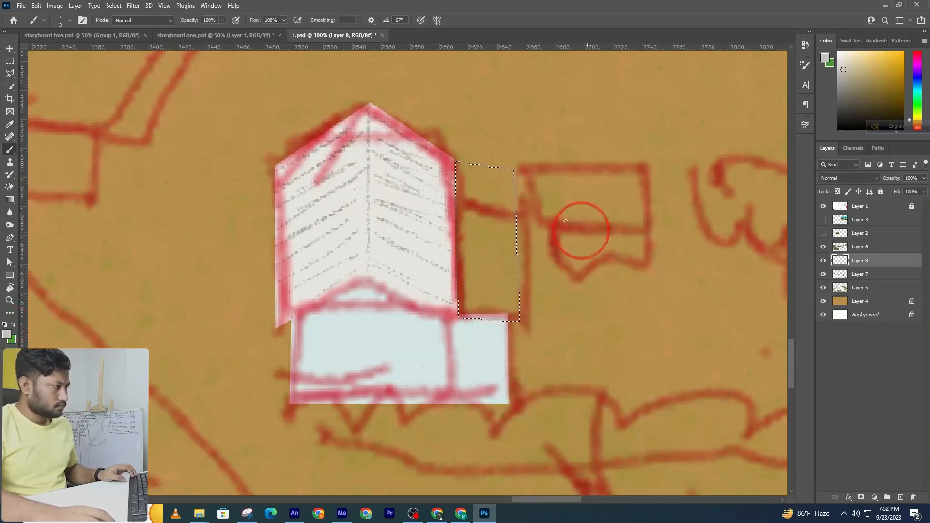
Step: Paint the selected side roof panel in the light warm grey with a brush enlarged to 25 px
{"action": "key", "text": "bracketright"}
{"action": "key", "text": "bracketright"}
{"action": "key", "text": "bracketright"}
{"action": "key", "text": "bracketright"}
{"action": "key", "text": "bracketright"}
{"action": "key", "text": "bracketright"}
{"action": "key", "text": "bracketright"}
{"action": "mouse_move", "coordinate": [461, 183]}
{"action": "left_mouse_down"}
{"action": "mouse_move", "coordinate": [469, 251]}
{"action": "mouse_move", "coordinate": [459, 171]}
{"action": "mouse_move", "coordinate": [473, 186]}
{"action": "mouse_move", "coordinate": [454, 336]}
{"action": "mouse_move", "coordinate": [473, 169]}
{"action": "mouse_move", "coordinate": [493, 192]}
{"action": "mouse_move", "coordinate": [506, 183]}
{"action": "mouse_move", "coordinate": [507, 311]}
{"action": "left_mouse_up"}
{"action": "key", "text": "bracketright"}
{"action": "key", "text": "bracketright"}
{"action": "key", "text": "bracketright"}
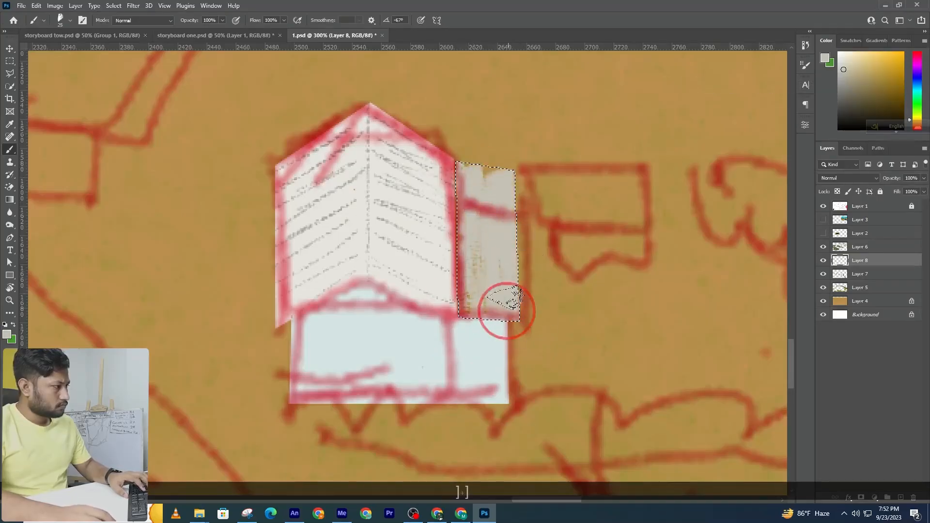
{"action": "mouse_move", "coordinate": [450, 183]}
{"action": "left_mouse_down"}
{"action": "mouse_move", "coordinate": [496, 292]}
{"action": "mouse_move", "coordinate": [475, 298]}
{"action": "mouse_move", "coordinate": [493, 312]}
{"action": "left_mouse_up"}
Step: Blend the pale wall blue over the side panel at 38% opacity, shade its outer part with sampled grey, and deselect
{"action": "left_click", "coordinate": [482, 348], "text": "alt"}
{"action": "left_click_drag", "start_coordinate": [211, 34], "coordinate": [194, 32]}
{"action": "mouse_move", "coordinate": [445, 187]}
{"action": "left_mouse_down"}
{"action": "mouse_move", "coordinate": [464, 204]}
{"action": "mouse_move", "coordinate": [441, 256]}
{"action": "mouse_move", "coordinate": [455, 323]}
{"action": "mouse_move", "coordinate": [492, 193]}
{"action": "mouse_move", "coordinate": [494, 291]}
{"action": "left_mouse_up"}
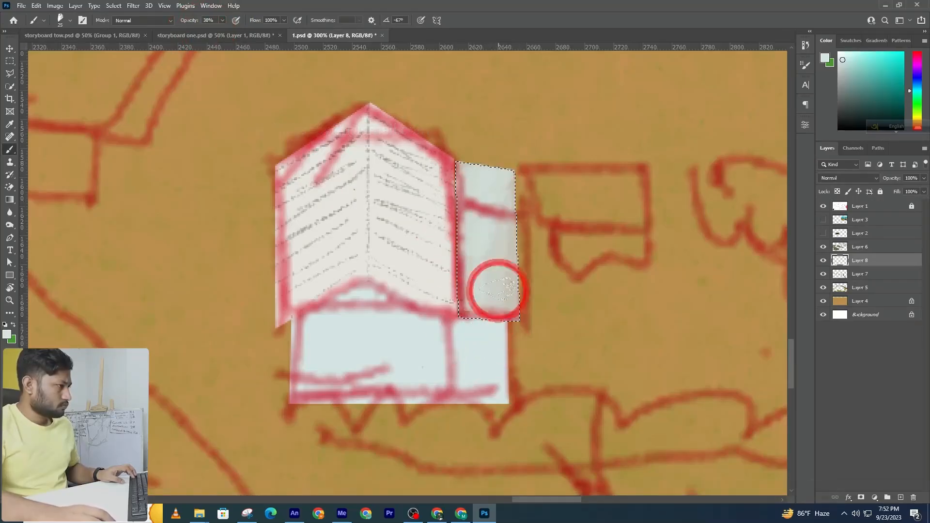
{"action": "left_click", "coordinate": [508, 265], "text": "alt"}
{"action": "left_click_drag", "start_coordinate": [499, 173], "coordinate": [503, 315]}
{"action": "key", "text": "ctrl+d"}
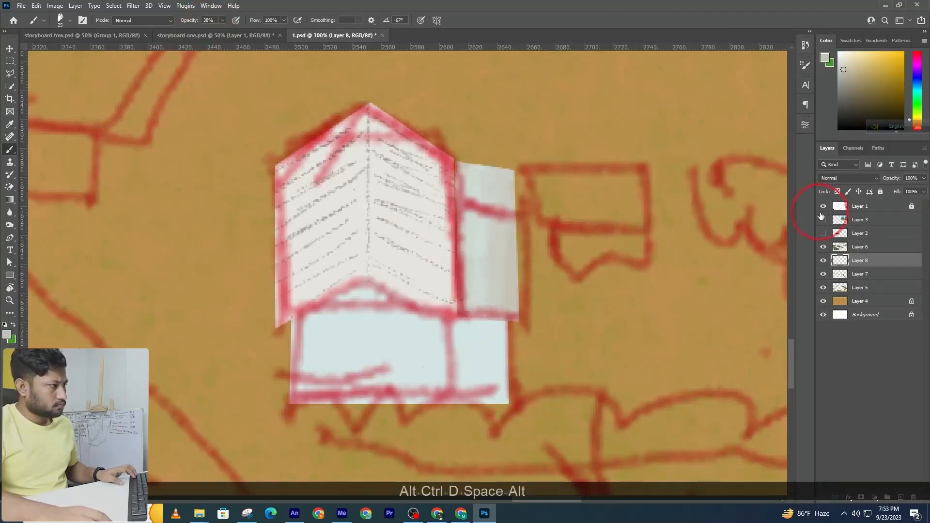
Step: Hide the red sketch guide on Layer 1 to show the painted house by itself
{"action": "left_click", "coordinate": [840, 207]}
{"action": "left_click", "coordinate": [824, 207]}
{"action": "left_click_drag", "start_coordinate": [521, 255], "coordinate": [482, 286]}
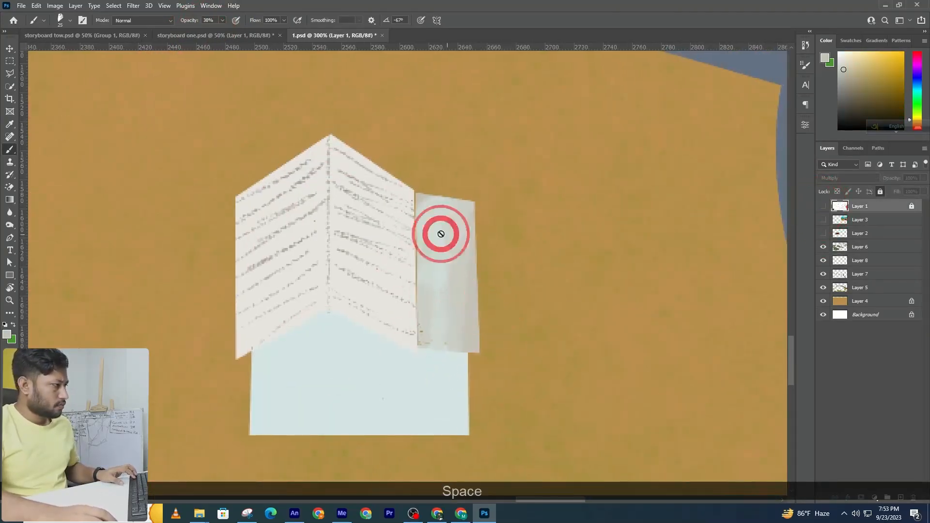
Step: Select the side roof panel with the Polygonal Lasso, including the thin gap beside the main roof, and ready the Brush tool
{"action": "left_click", "coordinate": [6, 72]}
{"action": "left_click", "coordinate": [450, 200]}
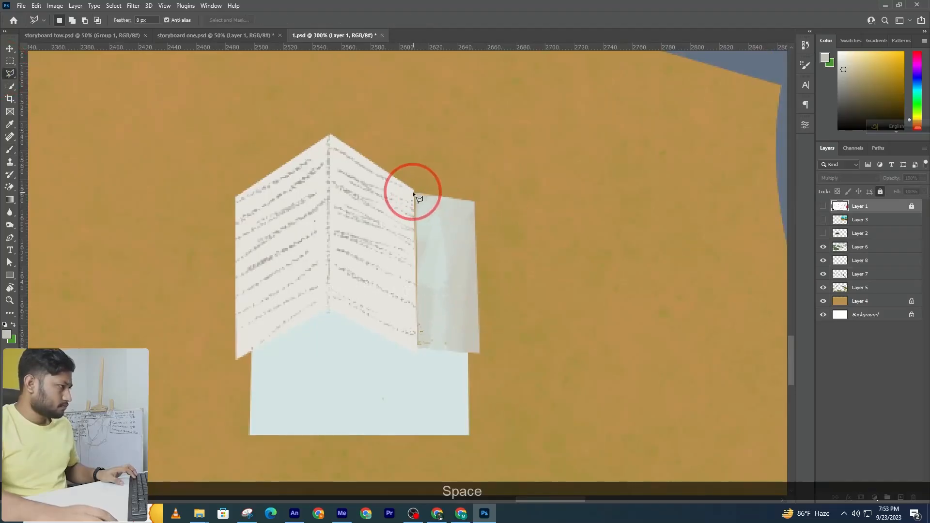
{"action": "left_click", "coordinate": [417, 356]}
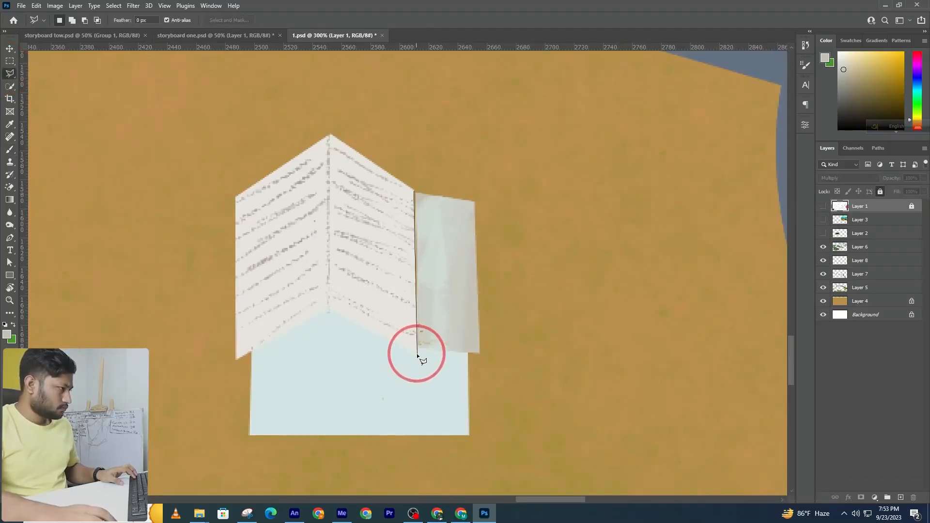
{"action": "left_click", "coordinate": [479, 353]}
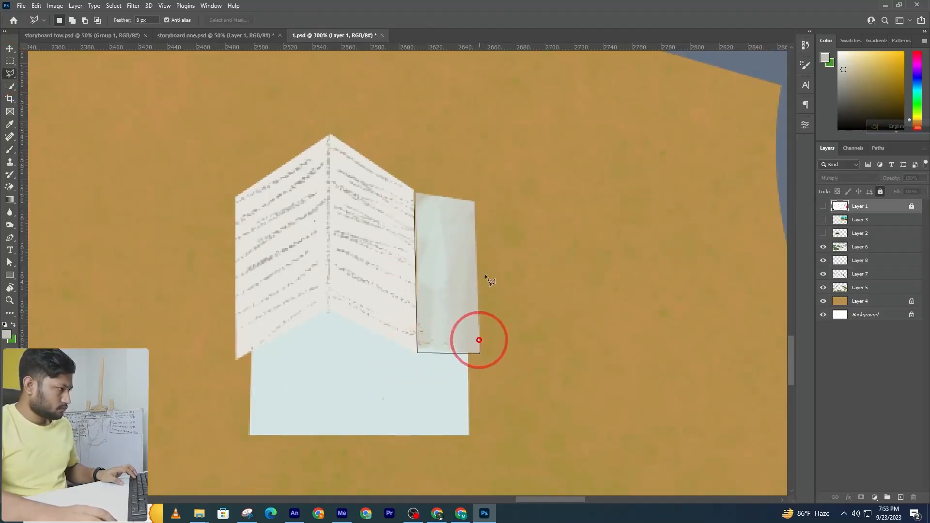
{"action": "left_click", "coordinate": [476, 200]}
{"action": "left_click", "coordinate": [415, 191]}
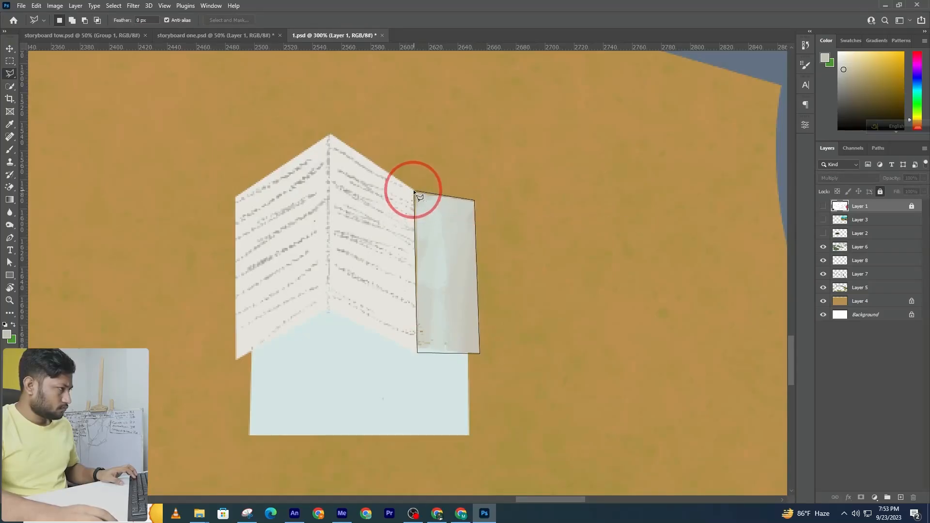
{"action": "key", "text": "b"}
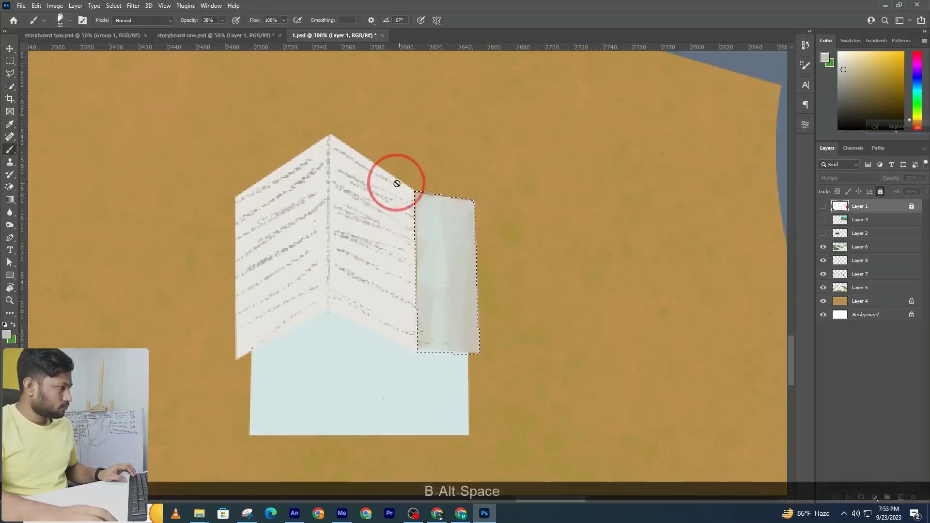
Step: Activate Layer 8 and paint over the blotches in the selected side roof panel at 100% brush opacity
{"action": "left_click", "coordinate": [441, 209]}
{"action": "left_click", "coordinate": [455, 191]}
{"action": "left_click", "coordinate": [468, 190]}
{"action": "left_click", "coordinate": [469, 189]}
{"action": "left_click", "coordinate": [860, 260]}
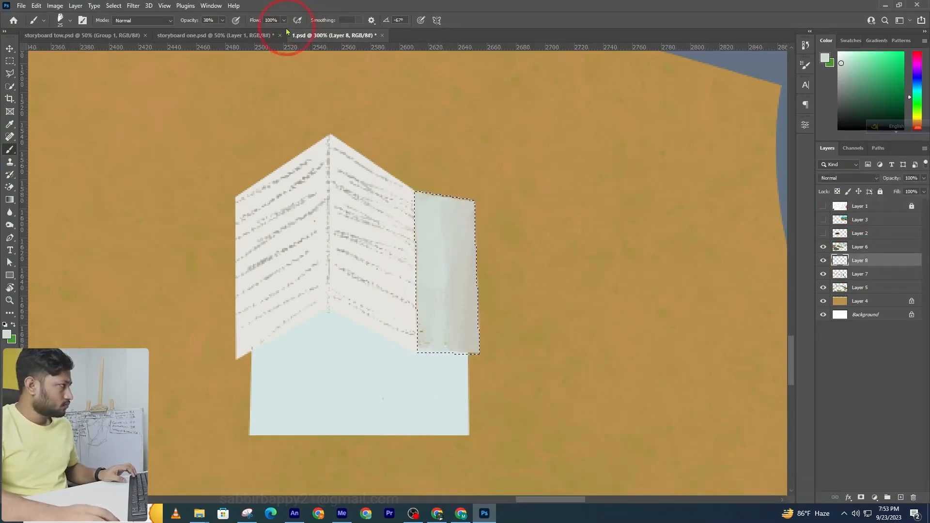
{"action": "left_click_drag", "start_coordinate": [222, 31], "coordinate": [253, 31]}
{"action": "mouse_move", "coordinate": [406, 145]}
{"action": "left_mouse_down"}
{"action": "mouse_move", "coordinate": [423, 364]}
{"action": "mouse_move", "coordinate": [486, 313]}
{"action": "mouse_move", "coordinate": [452, 161]}
{"action": "mouse_move", "coordinate": [458, 273]}
{"action": "left_mouse_up"}
{"action": "key", "text": "ctrl+d"}
{"action": "key", "text": "ctrl+z"}
Step: Repaint the side panel in its sampled pale blue and grey, blend the tones at 34% opacity, and deselect
{"action": "left_click", "coordinate": [457, 314], "text": "alt"}
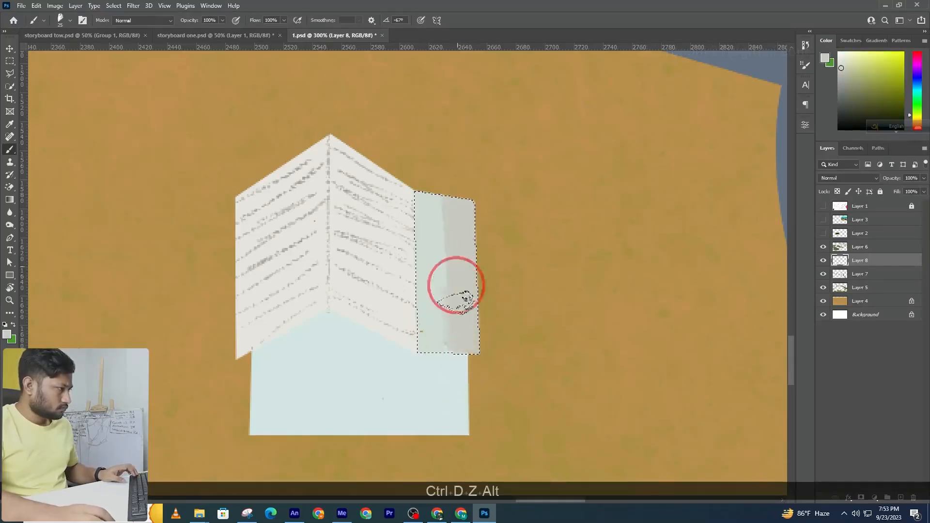
{"action": "left_click", "coordinate": [435, 222], "text": "alt"}
{"action": "mouse_move", "coordinate": [437, 203]}
{"action": "left_mouse_down"}
{"action": "mouse_move", "coordinate": [453, 300]}
{"action": "mouse_move", "coordinate": [467, 218]}
{"action": "left_mouse_up"}
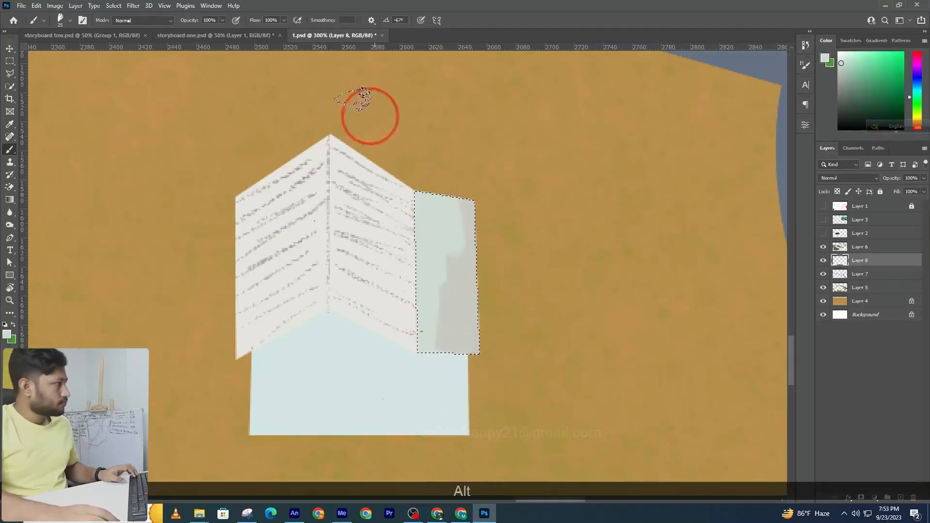
{"action": "left_click", "coordinate": [223, 20]}
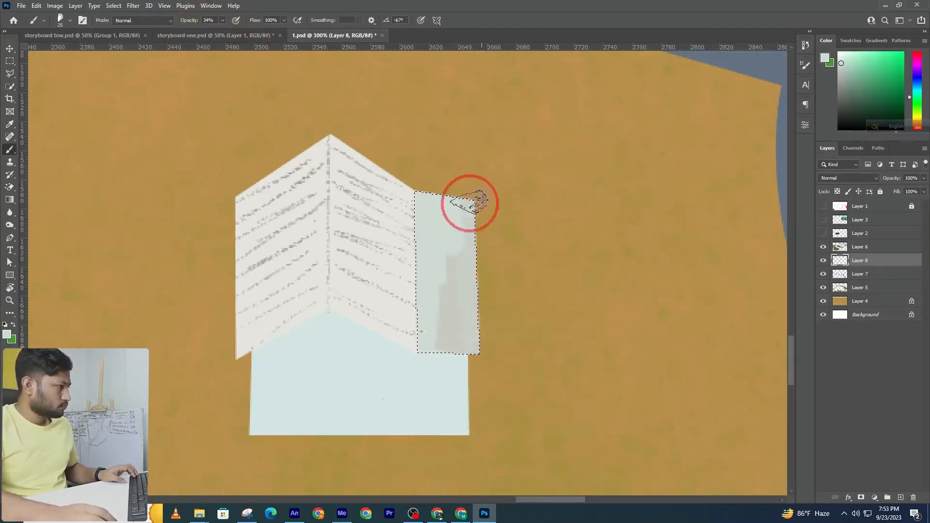
{"action": "left_click", "coordinate": [447, 335], "text": "alt"}
{"action": "mouse_move", "coordinate": [443, 232]}
{"action": "left_mouse_down"}
{"action": "mouse_move", "coordinate": [428, 391]}
{"action": "mouse_move", "coordinate": [451, 374]}
{"action": "left_mouse_up"}
{"action": "key", "text": "ctrl+d"}
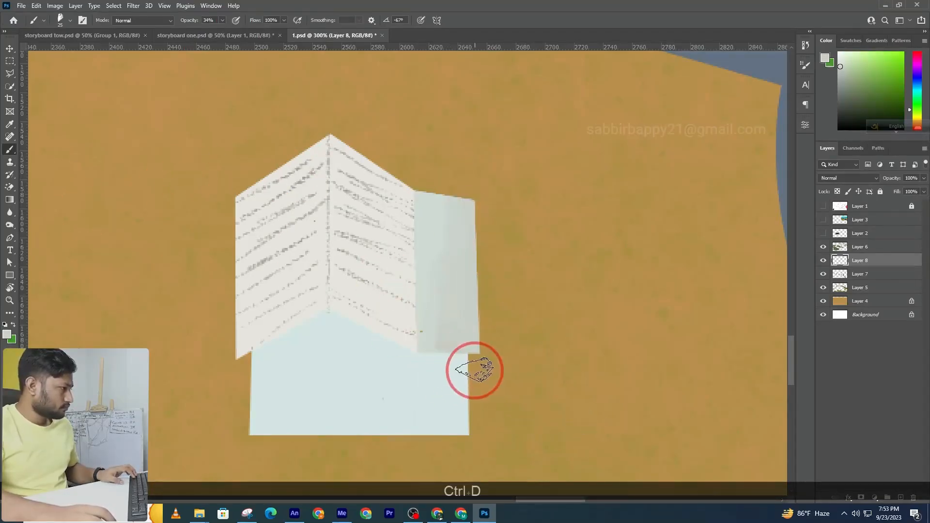
Step: Select the thin strip along the side panel's lower edge with the Polygonal Lasso, paint it in the sampled wall blue, and deselect
{"action": "left_click", "coordinate": [10, 73]}
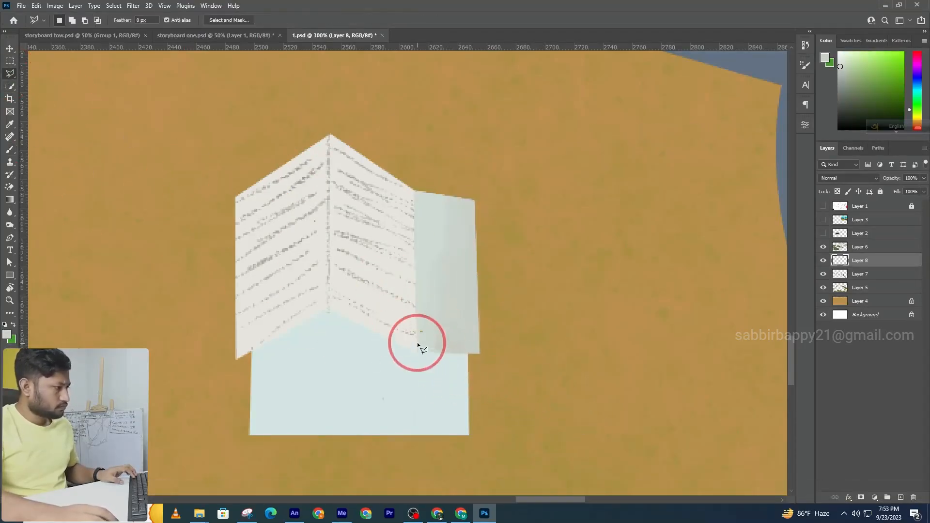
{"action": "left_click", "coordinate": [493, 358]}
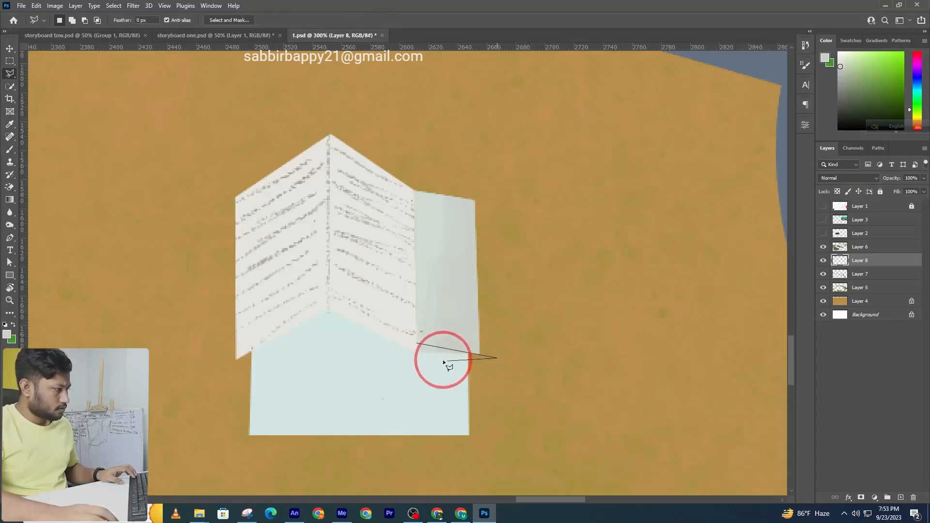
{"action": "double_click", "coordinate": [419, 356]}
{"action": "left_click", "coordinate": [10, 149]}
{"action": "left_click", "coordinate": [347, 368], "text": "alt"}
{"action": "key", "text": "ctrl+d"}
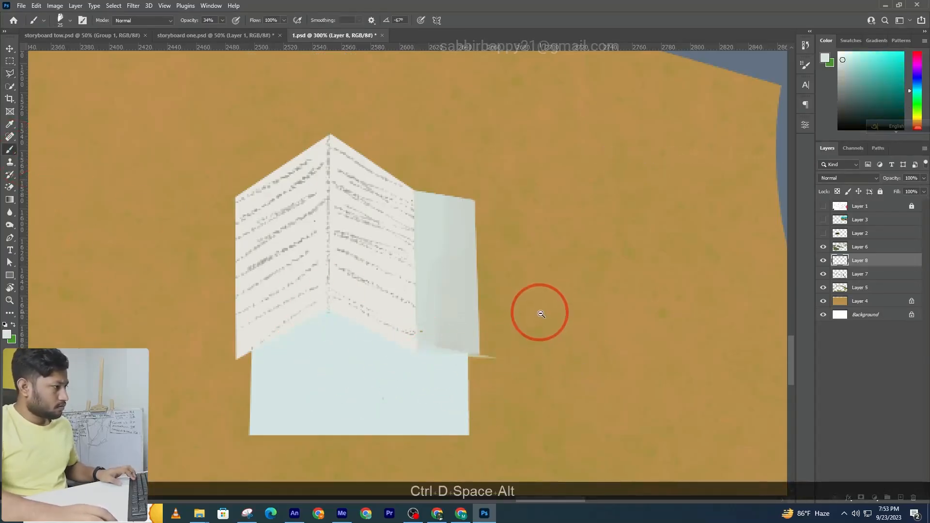
Step: Check the house against the whole village scene and show the red sketch guide on Layer 1 again
{"action": "left_click", "coordinate": [533, 320], "text": "alt"}
{"action": "left_click", "coordinate": [555, 328], "text": "alt"}
{"action": "left_click", "coordinate": [613, 357], "text": "alt"}
{"action": "left_click", "coordinate": [633, 368], "text": "alt"}
{"action": "left_click_drag", "start_coordinate": [604, 344], "coordinate": [478, 309]}
{"action": "left_click", "coordinate": [569, 320], "text": "ctrl"}
{"action": "left_click", "coordinate": [516, 300], "text": "alt"}
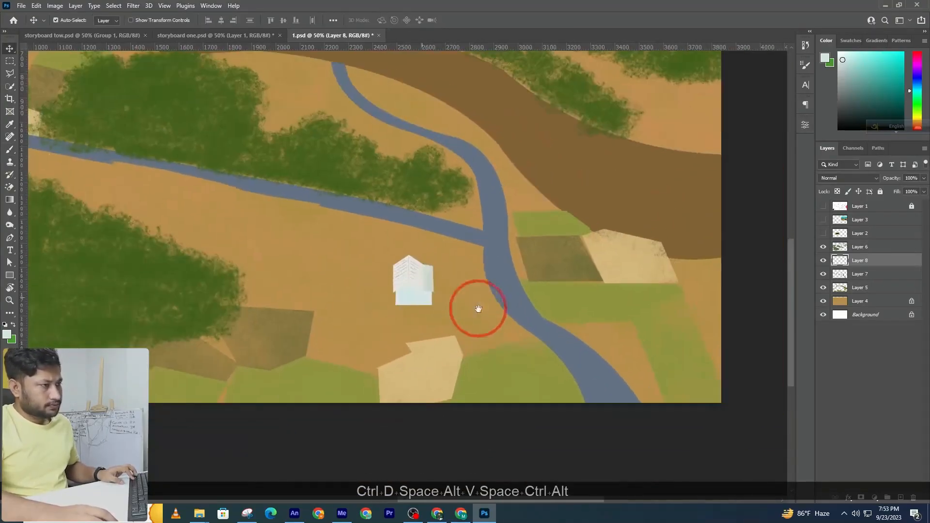
{"action": "left_click", "coordinate": [823, 207]}
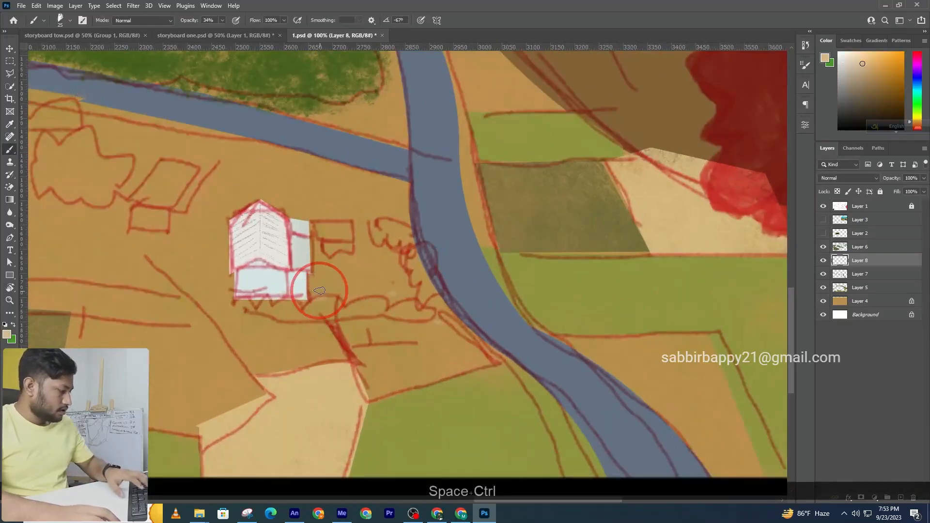
Step: Try painting the yard around the house in light tan on Layer 8 at 34% opacity, and undo the strokes
{"action": "key", "text": "]"}
{"action": "mouse_move", "coordinate": [421, 269]}
{"action": "left_mouse_down"}
{"action": "mouse_move", "coordinate": [415, 296]}
{"action": "mouse_move", "coordinate": [386, 259]}
{"action": "mouse_move", "coordinate": [342, 276]}
{"action": "mouse_move", "coordinate": [383, 274]}
{"action": "mouse_move", "coordinate": [353, 304]}
{"action": "mouse_move", "coordinate": [352, 295]}
{"action": "mouse_move", "coordinate": [260, 299]}
{"action": "mouse_move", "coordinate": [383, 293]}
{"action": "left_mouse_up"}
{"action": "left_click", "coordinate": [824, 206]}
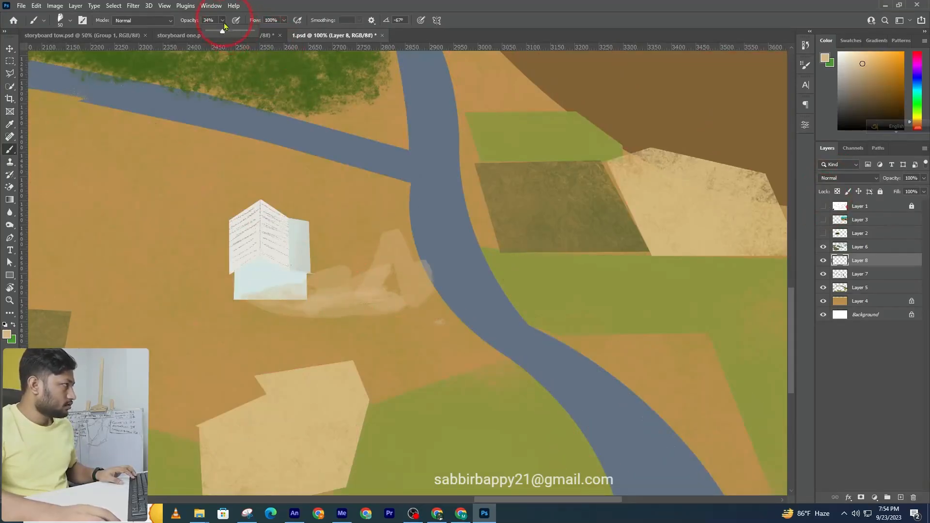
{"action": "key", "text": "ctrl+z"}
{"action": "key", "text": "ctrl+z"}
{"action": "key", "text": "ctrl+z"}
{"action": "key", "text": "ctrl+z"}
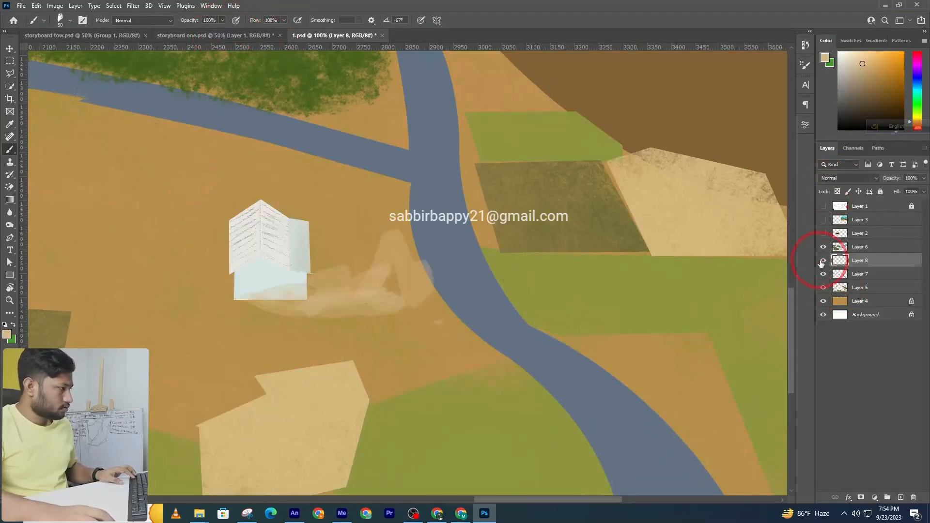
{"action": "key", "text": "ctrl+z"}
{"action": "key", "text": "ctrl+z"}
{"action": "key", "text": "ctrl+z"}
{"action": "key", "text": "ctrl+z"}
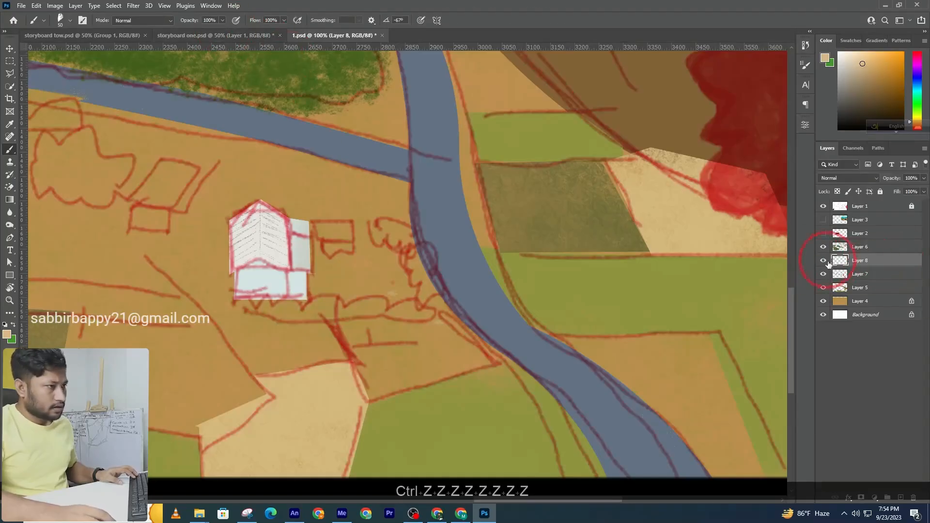
Step: Add a new layer directly above Layer 7 for the yard, keeping the red sketch guide shown
{"action": "left_click", "coordinate": [860, 273]}
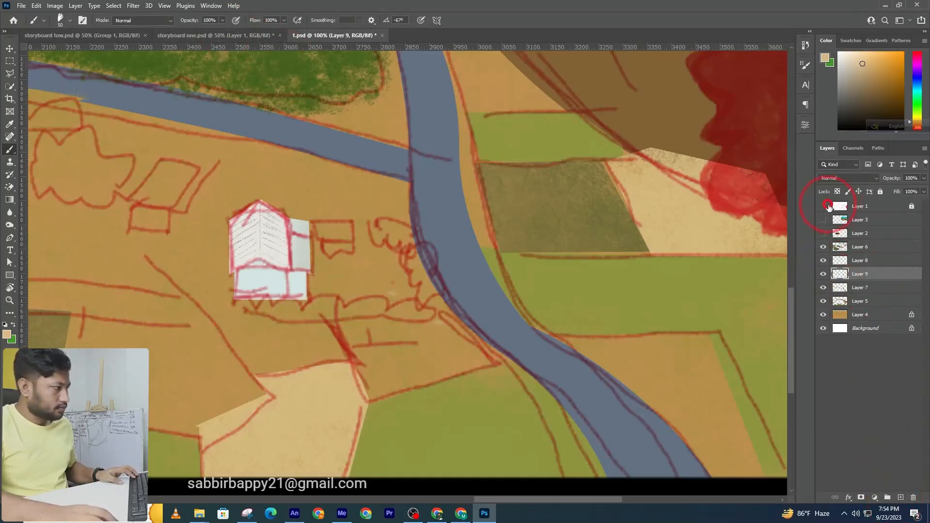
{"action": "left_click", "coordinate": [829, 207]}
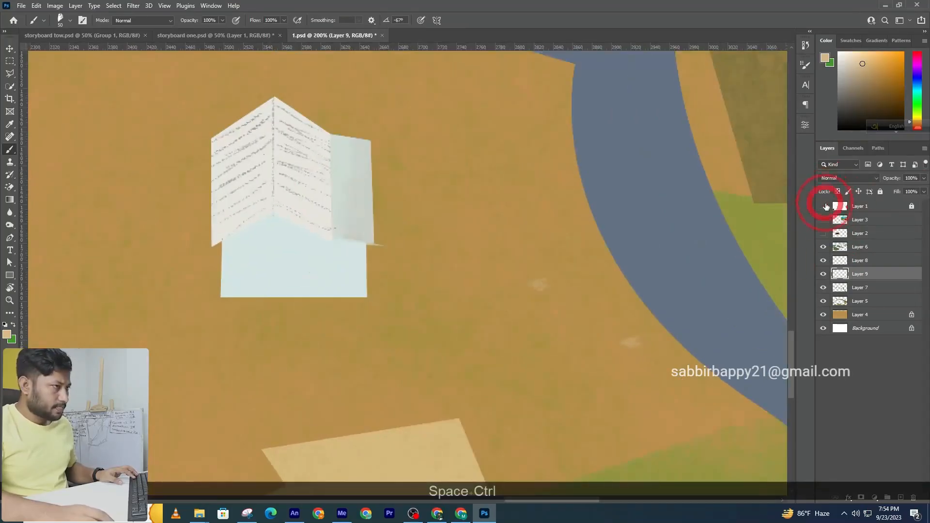
{"action": "left_click", "coordinate": [824, 206]}
Step: Paint the yard from around the house to the river bank in solid light tan, following the sketch guide
{"action": "mouse_move", "coordinate": [226, 303]}
{"action": "left_mouse_down"}
{"action": "mouse_move", "coordinate": [544, 307]}
{"action": "mouse_move", "coordinate": [566, 223]}
{"action": "mouse_move", "coordinate": [623, 307]}
{"action": "mouse_move", "coordinate": [545, 129]}
{"action": "mouse_move", "coordinate": [482, 166]}
{"action": "mouse_move", "coordinate": [257, 156]}
{"action": "mouse_move", "coordinate": [511, 150]}
{"action": "mouse_move", "coordinate": [369, 202]}
{"action": "mouse_move", "coordinate": [376, 292]}
{"action": "mouse_move", "coordinate": [532, 213]}
{"action": "mouse_move", "coordinate": [486, 263]}
{"action": "mouse_move", "coordinate": [536, 249]}
{"action": "mouse_move", "coordinate": [561, 295]}
{"action": "mouse_move", "coordinate": [255, 310]}
{"action": "mouse_move", "coordinate": [363, 321]}
{"action": "mouse_move", "coordinate": [640, 307]}
{"action": "mouse_move", "coordinate": [286, 322]}
{"action": "mouse_move", "coordinate": [230, 222]}
{"action": "mouse_move", "coordinate": [247, 152]}
{"action": "mouse_move", "coordinate": [235, 316]}
{"action": "mouse_move", "coordinate": [228, 261]}
{"action": "mouse_move", "coordinate": [242, 322]}
{"action": "mouse_move", "coordinate": [629, 326]}
{"action": "mouse_move", "coordinate": [618, 280]}
{"action": "mouse_move", "coordinate": [514, 313]}
{"action": "left_mouse_up"}
{"action": "key", "text": "space"}
{"action": "mouse_move", "coordinate": [451, 185]}
{"action": "left_mouse_down"}
{"action": "mouse_move", "coordinate": [567, 187]}
{"action": "mouse_move", "coordinate": [255, 200]}
{"action": "left_mouse_up"}
{"action": "key", "text": "ctrl+z"}
{"action": "key", "text": "ctrl+z"}
{"action": "left_click_drag", "start_coordinate": [512, 189], "coordinate": [233, 199]}
{"action": "key", "text": "ctrl+alt+space"}
{"action": "left_click", "coordinate": [351, 228]}
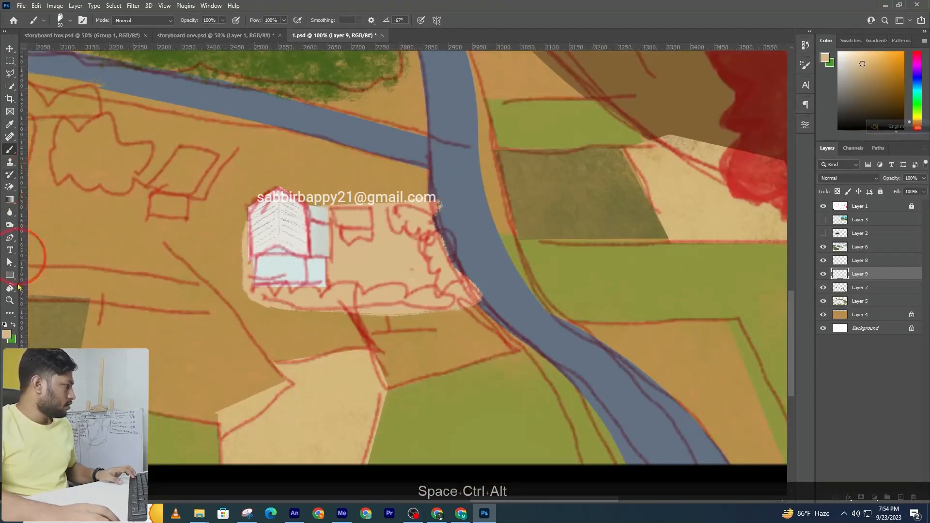
Step: Hide the sketch guide and set the foreground color to the darker tan #b4996e
{"action": "left_click", "coordinate": [824, 207]}
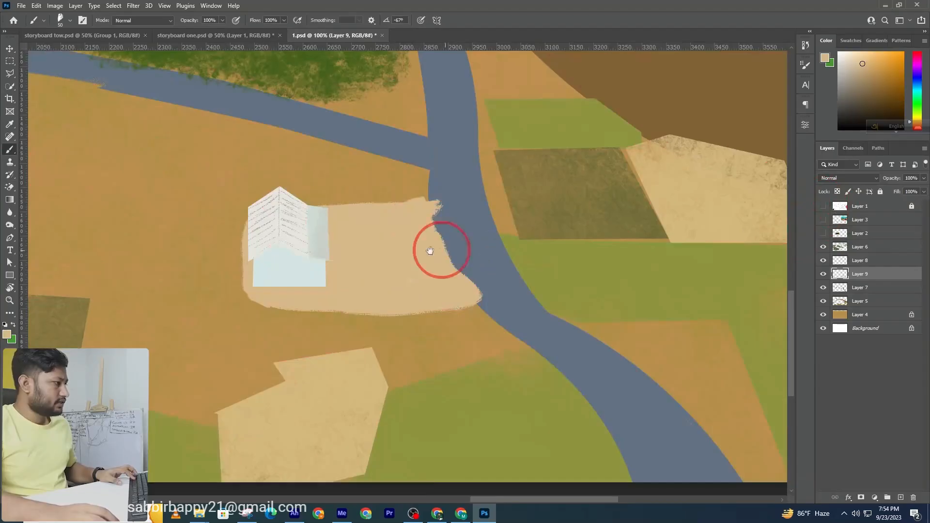
{"action": "left_click", "coordinate": [412, 249]}
{"action": "left_click_drag", "start_coordinate": [384, 328], "coordinate": [425, 313]}
{"action": "left_click", "coordinate": [6, 334]}
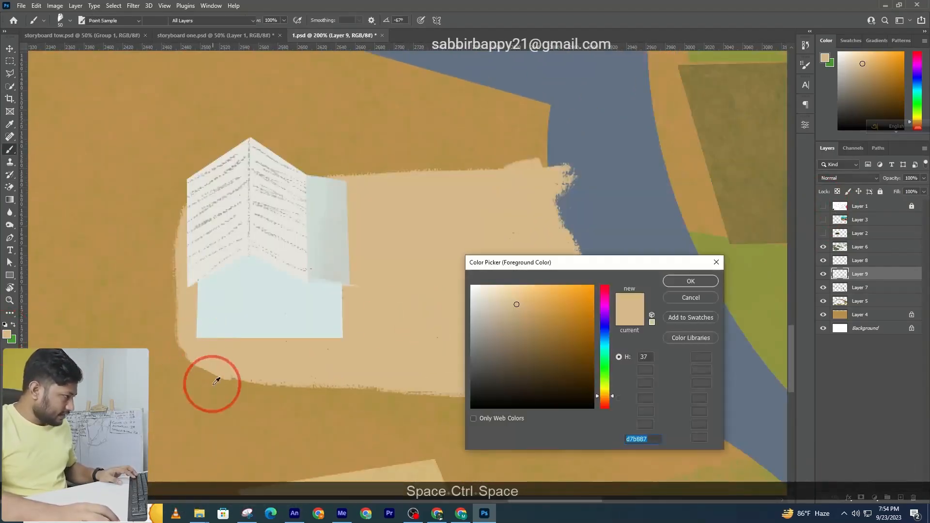
{"action": "left_click_drag", "start_coordinate": [518, 314], "coordinate": [519, 318]}
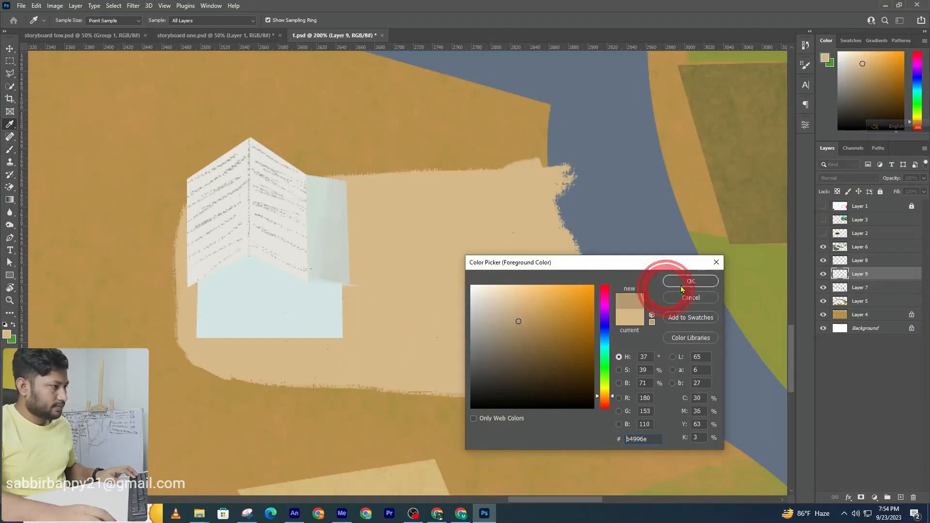
{"action": "left_click", "coordinate": [708, 281]}
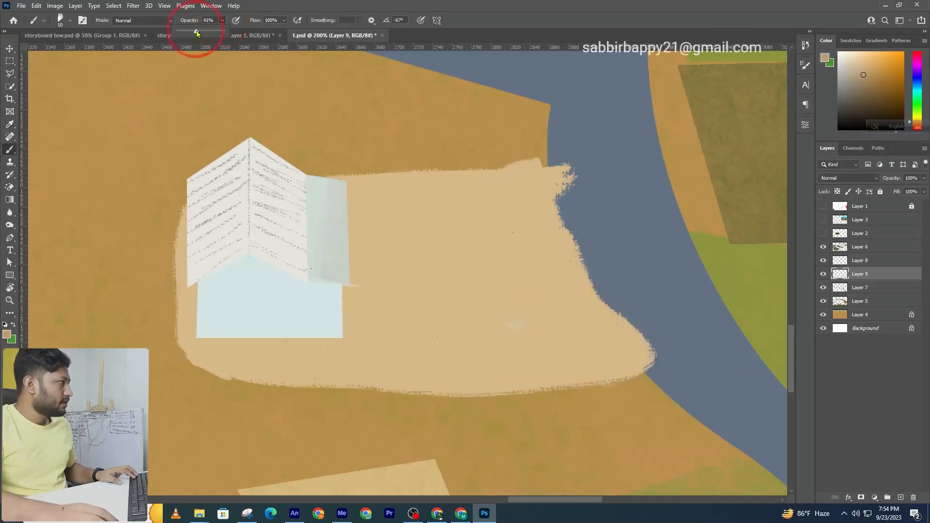
Step: Shade the yard's lower and house-side edges with the darker tan at 40% brush opacity
{"action": "left_click", "coordinate": [196, 32]}
{"action": "mouse_move", "coordinate": [264, 368]}
{"action": "left_mouse_down"}
{"action": "mouse_move", "coordinate": [386, 380]}
{"action": "mouse_move", "coordinate": [655, 360]}
{"action": "mouse_move", "coordinate": [300, 372]}
{"action": "mouse_move", "coordinate": [214, 359]}
{"action": "mouse_move", "coordinate": [286, 345]}
{"action": "mouse_move", "coordinate": [174, 324]}
{"action": "mouse_move", "coordinate": [170, 233]}
{"action": "mouse_move", "coordinate": [199, 224]}
{"action": "mouse_move", "coordinate": [208, 319]}
{"action": "left_mouse_up"}
{"action": "key", "text": "ctrl+z"}
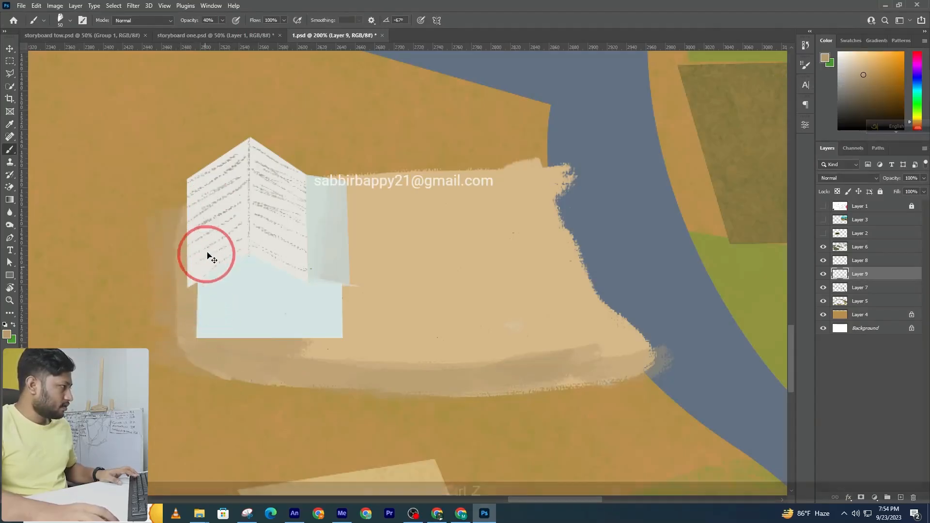
{"action": "key", "text": "ctrl+z"}
Step: Shade the yard's upper edge with the darker tan and undo the last stroke near the river
{"action": "left_click", "coordinate": [484, 320], "text": "alt"}
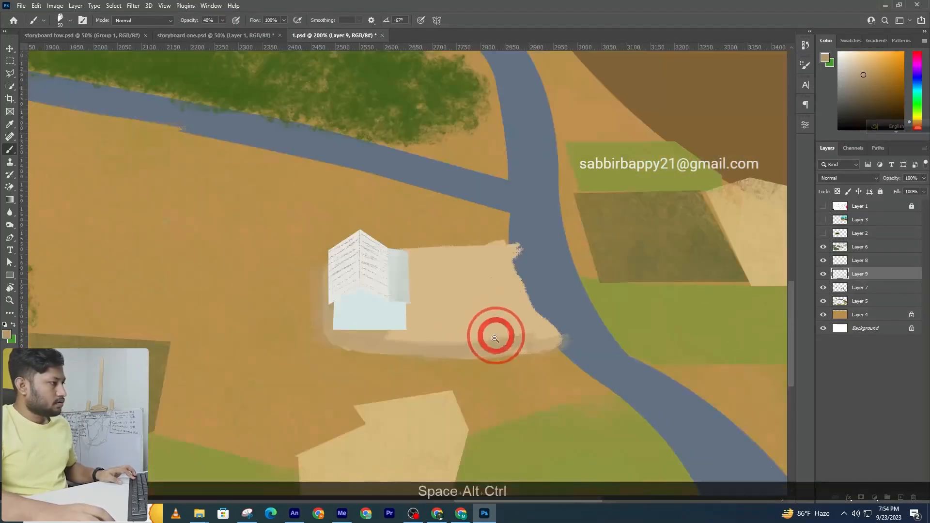
{"action": "left_click_drag", "start_coordinate": [549, 353], "coordinate": [498, 364]}
{"action": "left_click", "coordinate": [499, 364], "text": "alt"}
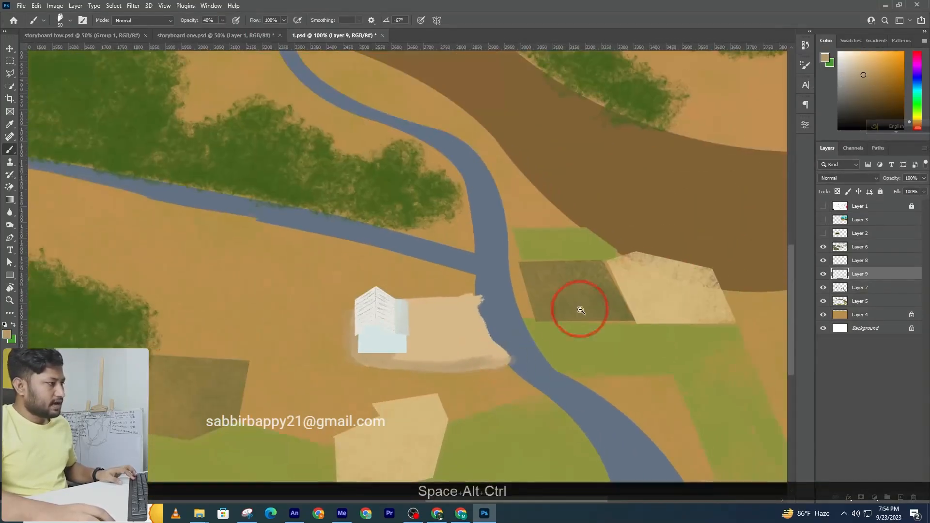
{"action": "left_click", "coordinate": [426, 311], "text": "ctrl"}
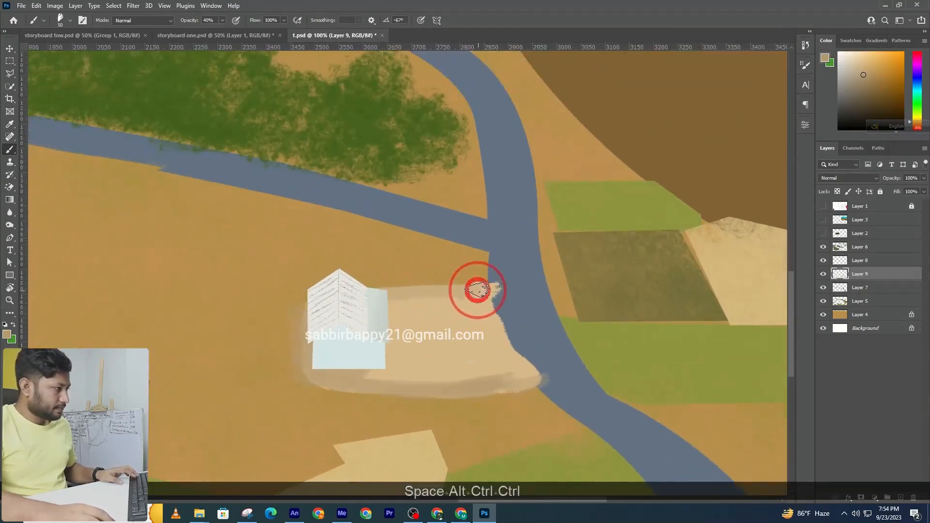
{"action": "key", "text": "ctrl+z"}
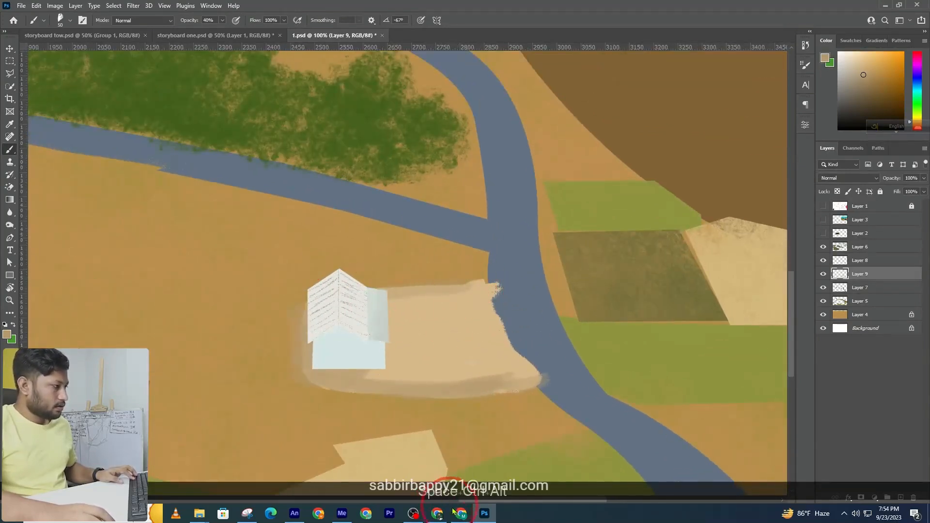
{"action": "left_click_drag", "start_coordinate": [476, 330], "coordinate": [447, 336]}
Step: Show the sketch guide and set the foreground color to the dark green #46601a sampled from the trees
{"action": "left_click", "coordinate": [823, 205]}
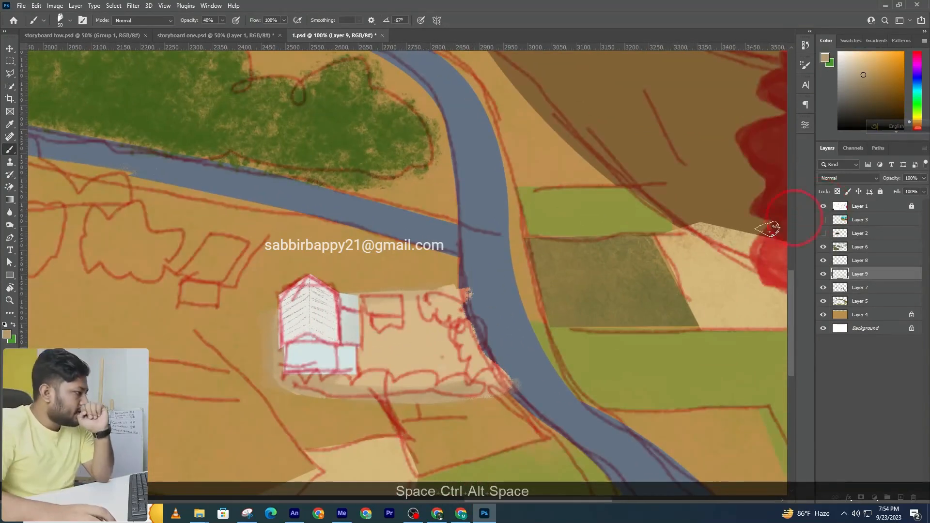
{"action": "left_click", "coordinate": [6, 335]}
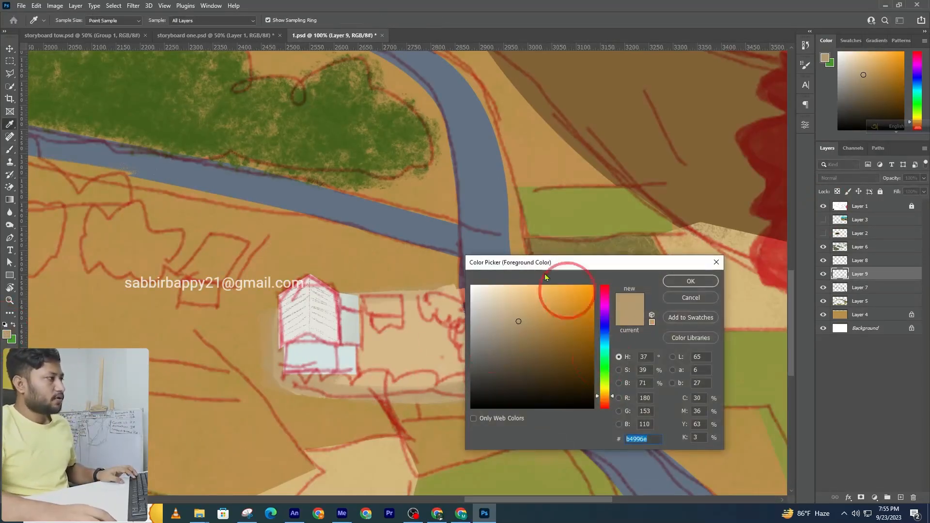
{"action": "left_click", "coordinate": [341, 114]}
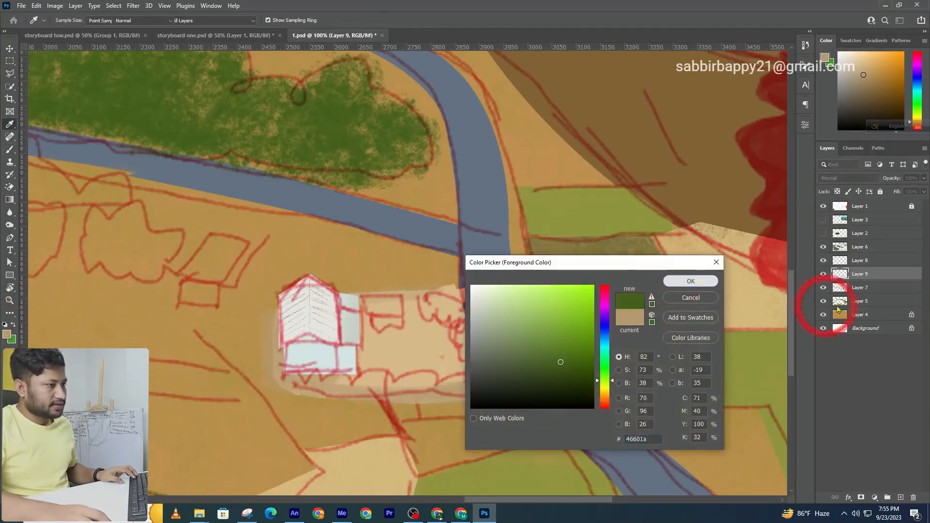
{"action": "left_click", "coordinate": [691, 282]}
{"action": "key", "text": "ctrl+z"}
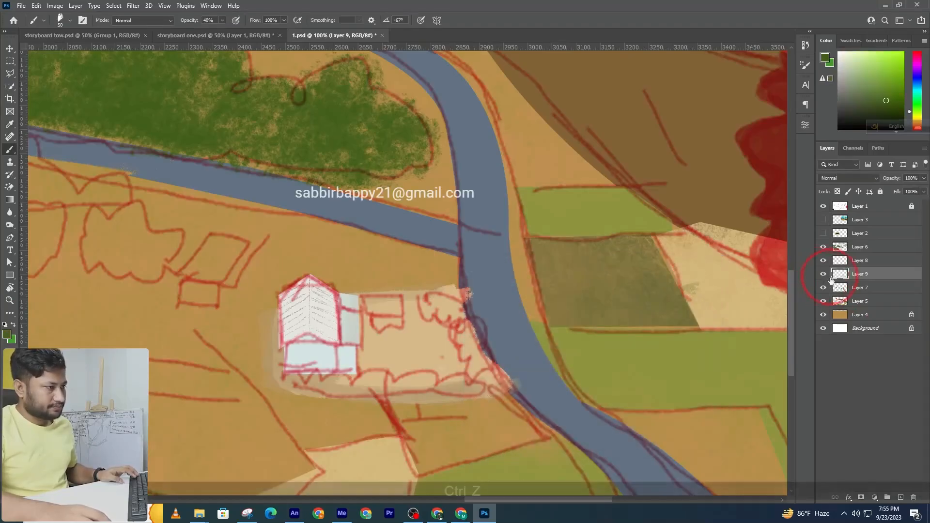
Step: Identify the yard and house layers by toggling their visibility, and add a new layer directly above Layer 8
{"action": "left_click", "coordinate": [823, 275]}
{"action": "left_click", "coordinate": [823, 274]}
{"action": "left_click", "coordinate": [842, 264]}
{"action": "left_click", "coordinate": [822, 264]}
{"action": "left_click", "coordinate": [823, 264]}
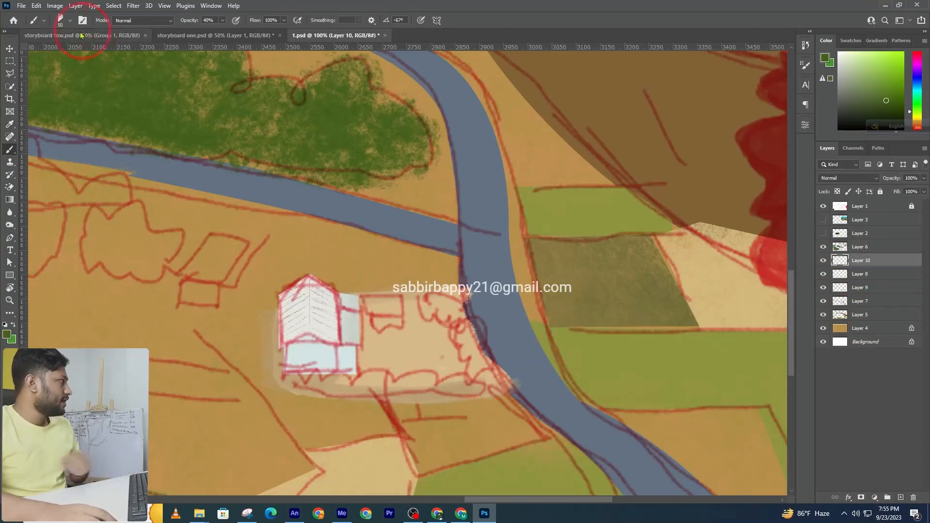
Step: Switch to the Concrete Texture brush, undo the oversized test dabs, and shrink the brush to suit small bushes
{"action": "left_click", "coordinate": [60, 23]}
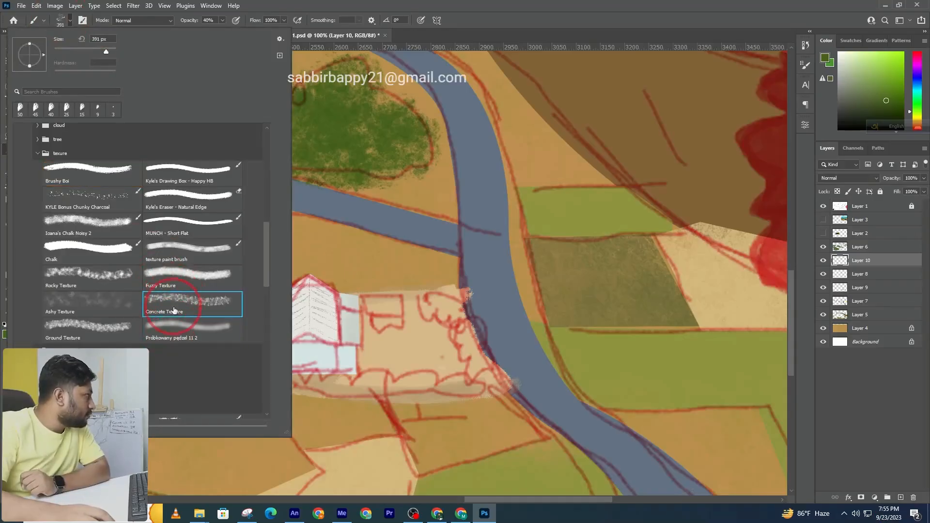
{"action": "left_click", "coordinate": [432, 374]}
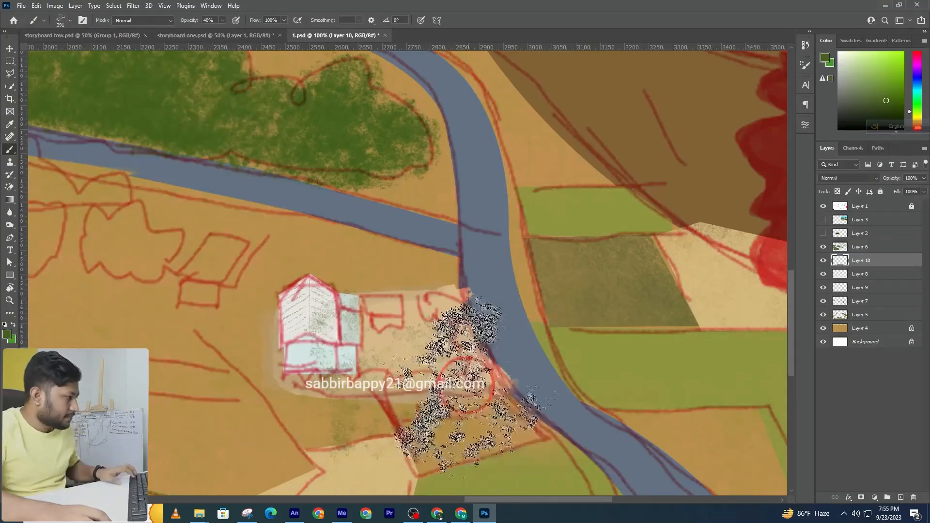
{"action": "left_click", "coordinate": [463, 382]}
{"action": "key", "text": "ctrl+z"}
{"action": "key", "text": "bracketleft"}
{"action": "key", "text": "bracketleft"}
{"action": "key", "text": "bracketleft"}
{"action": "key", "text": "bracketleft"}
{"action": "key", "text": "bracketleft"}
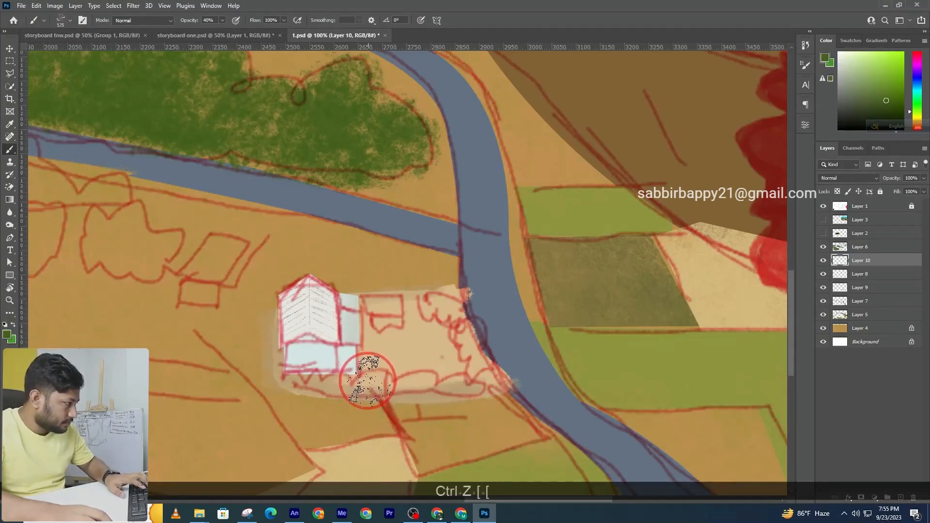
{"action": "key", "text": "bracketleft"}
{"action": "key", "text": "bracketleft"}
{"action": "key", "text": "bracketleft"}
{"action": "key", "text": "bracketleft"}
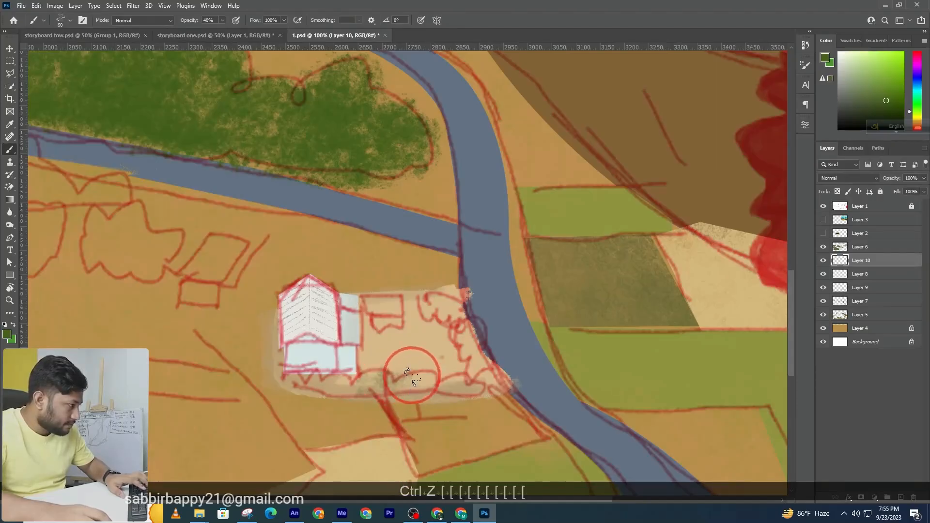
Step: Paint soft green bushes along the yard's lower edge and river side at 40% opacity, following the sketch guide
{"action": "left_click", "coordinate": [433, 381], "text": "ctrl"}
{"action": "mouse_move", "coordinate": [370, 386]}
{"action": "left_mouse_down"}
{"action": "mouse_move", "coordinate": [423, 370]}
{"action": "mouse_move", "coordinate": [411, 391]}
{"action": "mouse_move", "coordinate": [453, 374]}
{"action": "left_mouse_up"}
{"action": "mouse_move", "coordinate": [482, 404]}
{"action": "left_mouse_down"}
{"action": "mouse_move", "coordinate": [549, 374]}
{"action": "mouse_move", "coordinate": [450, 391]}
{"action": "mouse_move", "coordinate": [432, 375]}
{"action": "mouse_move", "coordinate": [357, 400]}
{"action": "mouse_move", "coordinate": [331, 368]}
{"action": "mouse_move", "coordinate": [230, 411]}
{"action": "mouse_move", "coordinate": [235, 385]}
{"action": "mouse_move", "coordinate": [200, 383]}
{"action": "mouse_move", "coordinate": [286, 387]}
{"action": "left_mouse_up"}
{"action": "key", "text": "ctrl+z"}
{"action": "mouse_move", "coordinate": [401, 249]}
{"action": "left_mouse_down"}
{"action": "mouse_move", "coordinate": [437, 224]}
{"action": "mouse_move", "coordinate": [451, 232]}
{"action": "mouse_move", "coordinate": [433, 247]}
{"action": "mouse_move", "coordinate": [510, 302]}
{"action": "mouse_move", "coordinate": [490, 327]}
{"action": "mouse_move", "coordinate": [452, 339]}
{"action": "mouse_move", "coordinate": [509, 335]}
{"action": "mouse_move", "coordinate": [475, 299]}
{"action": "mouse_move", "coordinate": [485, 345]}
{"action": "mouse_move", "coordinate": [503, 364]}
{"action": "mouse_move", "coordinate": [494, 308]}
{"action": "mouse_move", "coordinate": [426, 301]}
{"action": "left_mouse_up"}
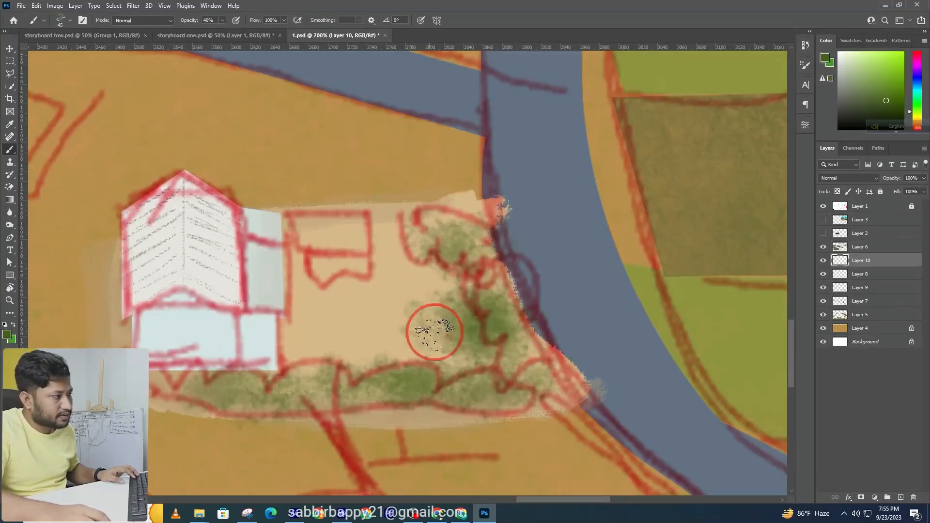
Step: Hide the sketch guide and thicken the bushes around the yard and in front of the house at 100% brush opacity
{"action": "left_click", "coordinate": [824, 206]}
{"action": "mouse_move", "coordinate": [509, 311]}
{"action": "left_mouse_down"}
{"action": "mouse_move", "coordinate": [476, 317]}
{"action": "mouse_move", "coordinate": [517, 347]}
{"action": "mouse_move", "coordinate": [474, 315]}
{"action": "left_mouse_up"}
{"action": "left_click_drag", "start_coordinate": [227, 31], "coordinate": [262, 43]}
{"action": "mouse_move", "coordinate": [510, 292]}
{"action": "left_mouse_down"}
{"action": "mouse_move", "coordinate": [456, 298]}
{"action": "mouse_move", "coordinate": [487, 264]}
{"action": "mouse_move", "coordinate": [464, 226]}
{"action": "mouse_move", "coordinate": [437, 242]}
{"action": "mouse_move", "coordinate": [486, 325]}
{"action": "mouse_move", "coordinate": [516, 333]}
{"action": "mouse_move", "coordinate": [511, 363]}
{"action": "mouse_move", "coordinate": [524, 336]}
{"action": "mouse_move", "coordinate": [509, 334]}
{"action": "mouse_move", "coordinate": [478, 274]}
{"action": "mouse_move", "coordinate": [473, 231]}
{"action": "mouse_move", "coordinate": [454, 207]}
{"action": "mouse_move", "coordinate": [405, 210]}
{"action": "left_mouse_up"}
{"action": "left_click_drag", "start_coordinate": [484, 384], "coordinate": [357, 381]}
{"action": "key", "text": "ctrl+z"}
{"action": "key", "text": "ctrl+z"}
{"action": "mouse_move", "coordinate": [435, 382]}
{"action": "left_mouse_down"}
{"action": "mouse_move", "coordinate": [220, 392]}
{"action": "mouse_move", "coordinate": [215, 377]}
{"action": "mouse_move", "coordinate": [245, 388]}
{"action": "mouse_move", "coordinate": [261, 374]}
{"action": "mouse_move", "coordinate": [178, 377]}
{"action": "mouse_move", "coordinate": [208, 387]}
{"action": "mouse_move", "coordinate": [171, 371]}
{"action": "mouse_move", "coordinate": [198, 382]}
{"action": "mouse_move", "coordinate": [220, 373]}
{"action": "mouse_move", "coordinate": [176, 363]}
{"action": "mouse_move", "coordinate": [210, 386]}
{"action": "left_mouse_up"}
{"action": "left_click_drag", "start_coordinate": [351, 197], "coordinate": [391, 245]}
Step: Outline an area of the yard beside the house's side panel with the Polygonal Lasso
{"action": "left_click", "coordinate": [9, 73]}
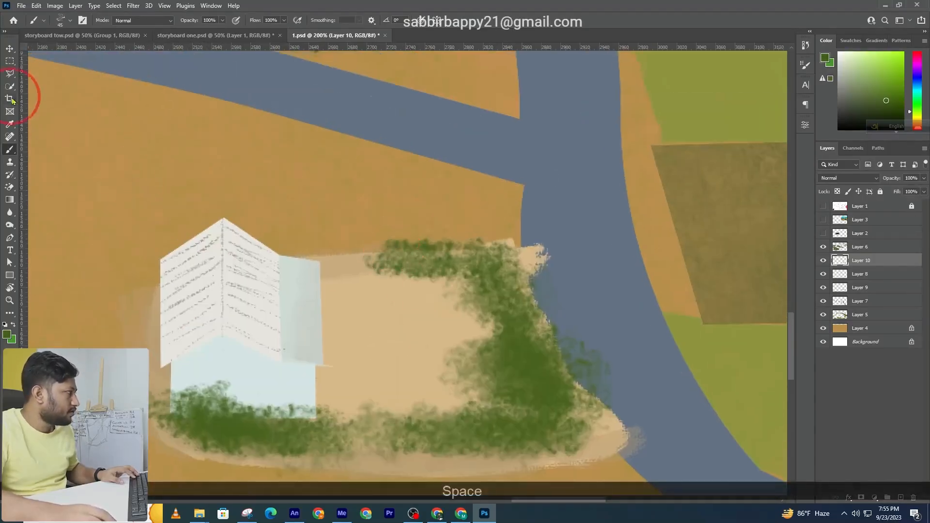
{"action": "left_click", "coordinate": [322, 288]}
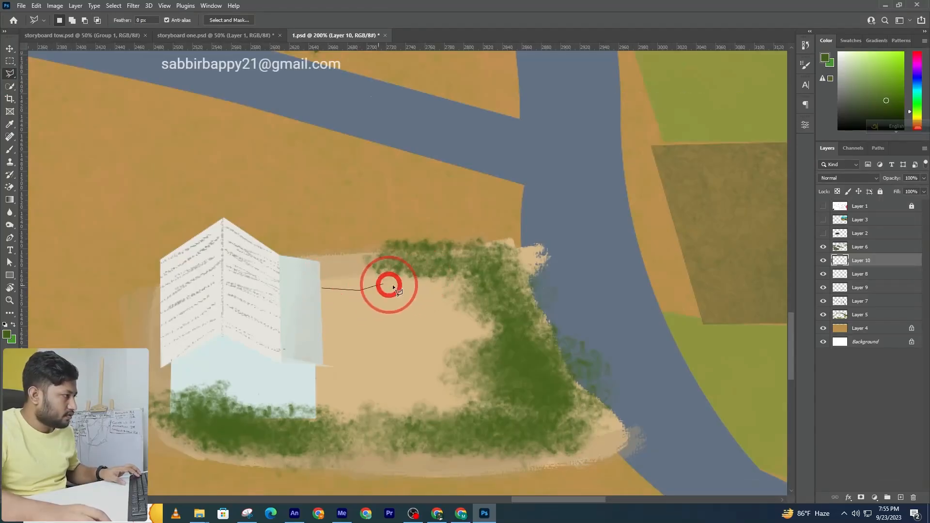
Step: Try to outline a small four-sided area beside the white house and fill it with off-white sampled from the roof
{"action": "key", "text": "ctrl+d"}
{"action": "left_click", "coordinate": [339, 295]}
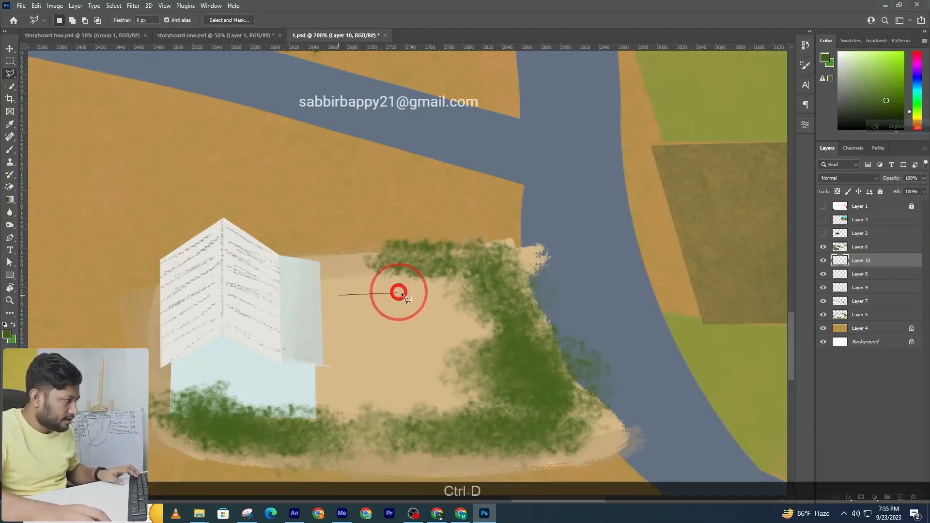
{"action": "left_click", "coordinate": [426, 290]}
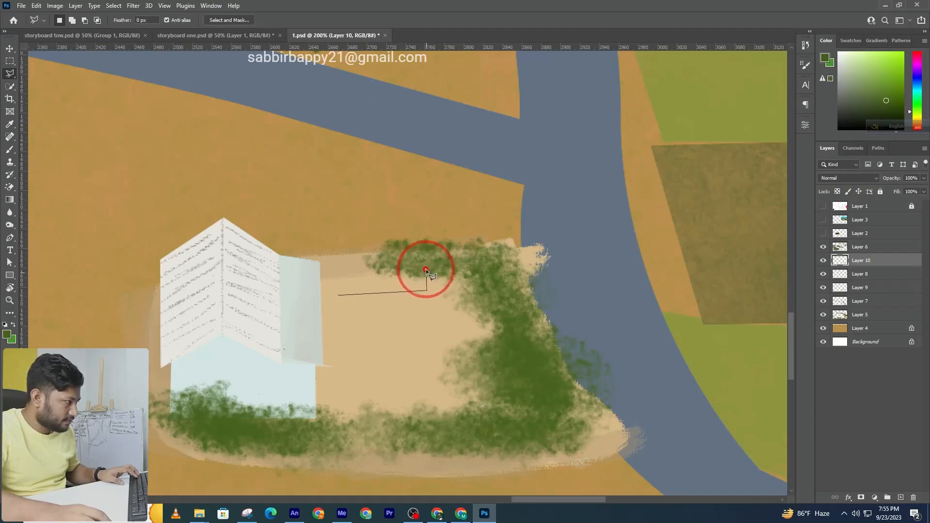
{"action": "left_click", "coordinate": [426, 266]}
{"action": "double_click", "coordinate": [337, 267]}
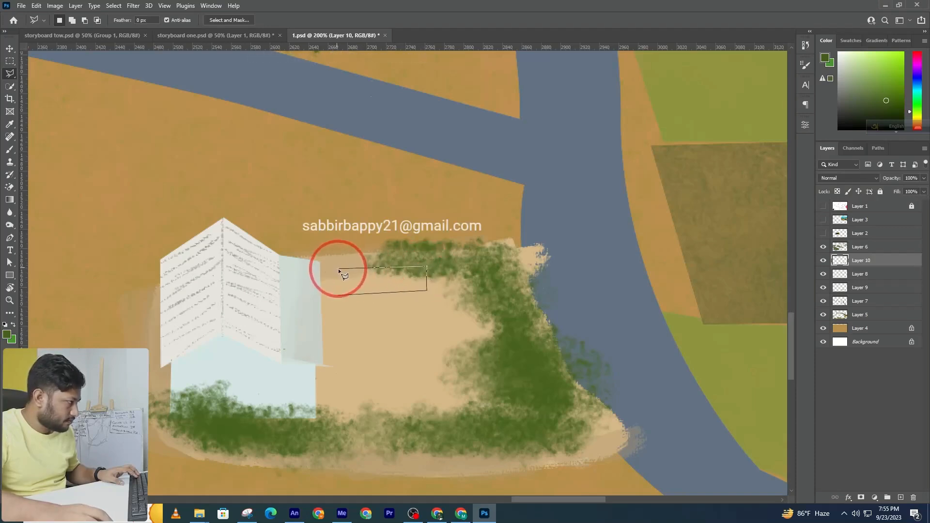
{"action": "left_click", "coordinate": [337, 295]}
{"action": "left_click", "coordinate": [10, 149]}
{"action": "left_click", "coordinate": [218, 242], "text": "alt"}
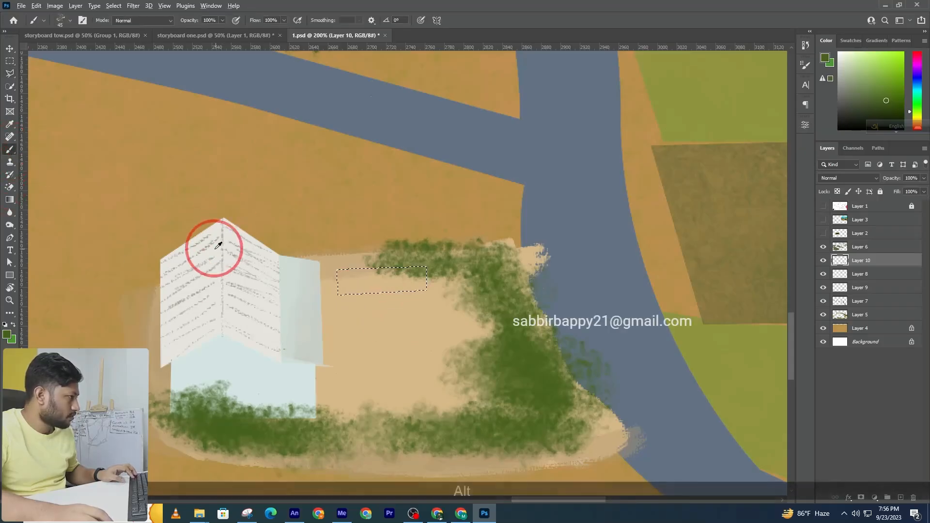
{"action": "left_click_drag", "start_coordinate": [460, 263], "coordinate": [356, 276]}
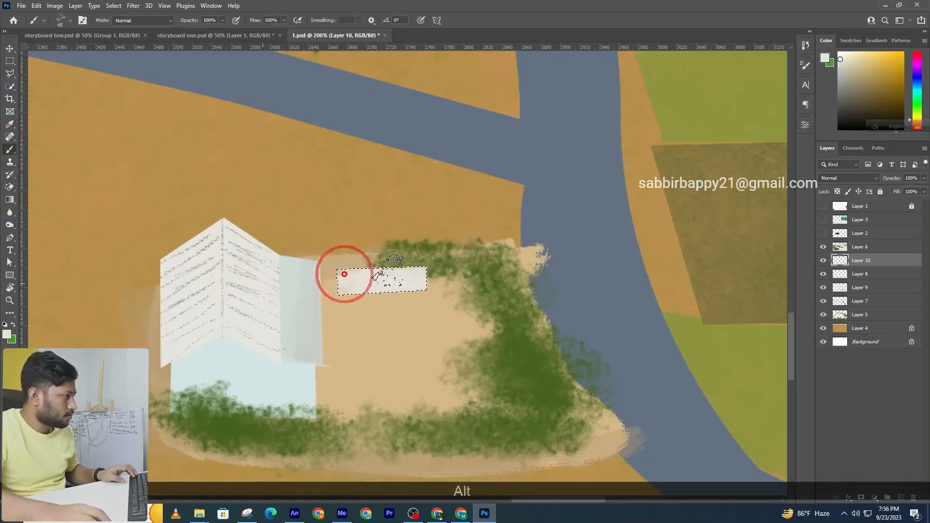
Step: Try painting the selected block orange (#c06e25) and clear the selection
{"action": "left_click", "coordinate": [13, 339]}
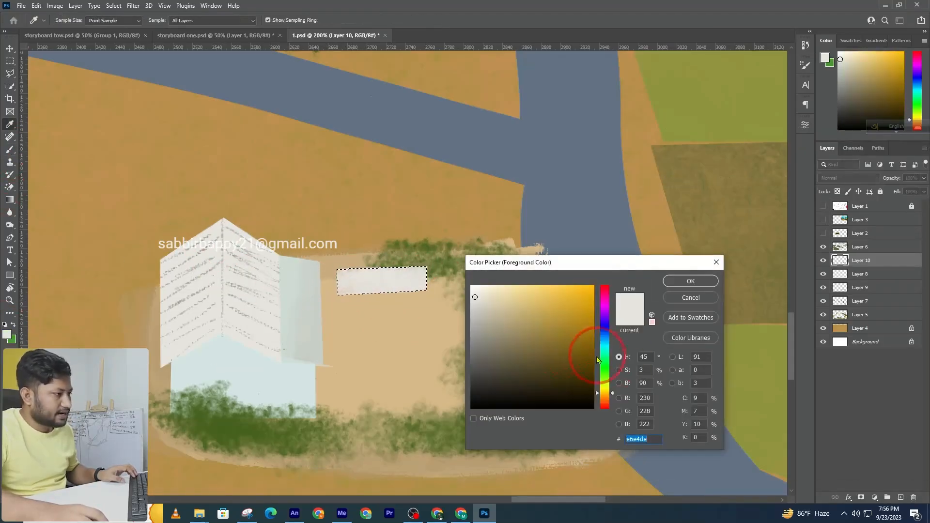
{"action": "left_click", "coordinate": [605, 398]}
{"action": "left_click", "coordinate": [535, 313]}
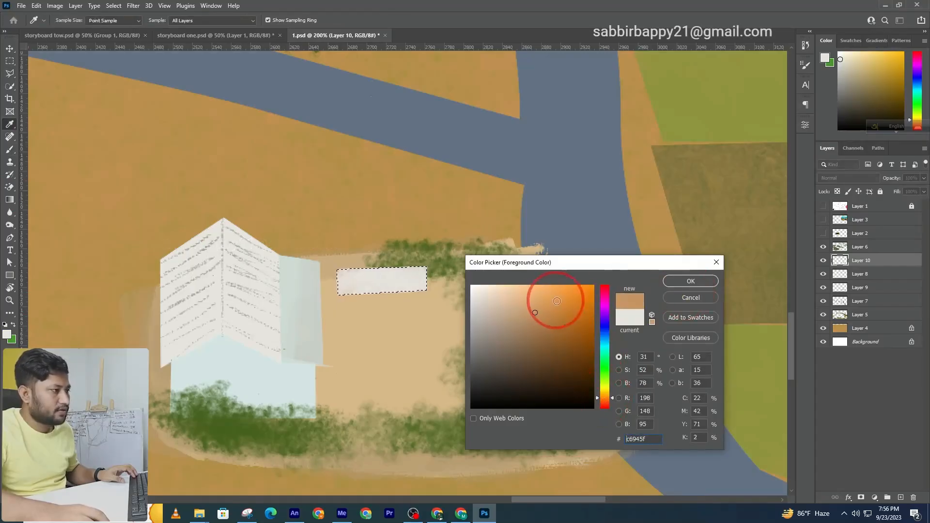
{"action": "left_click", "coordinate": [606, 400]}
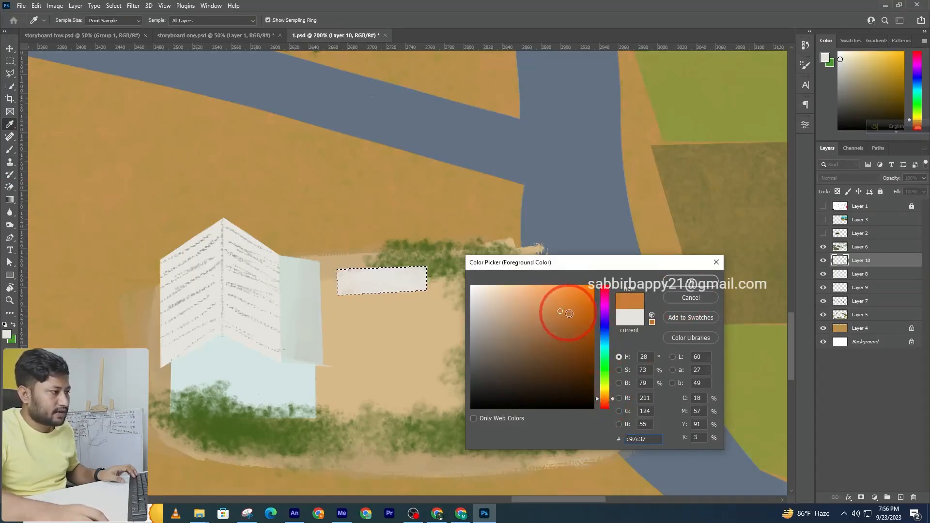
{"action": "key", "text": "Return"}
{"action": "key", "text": "b"}
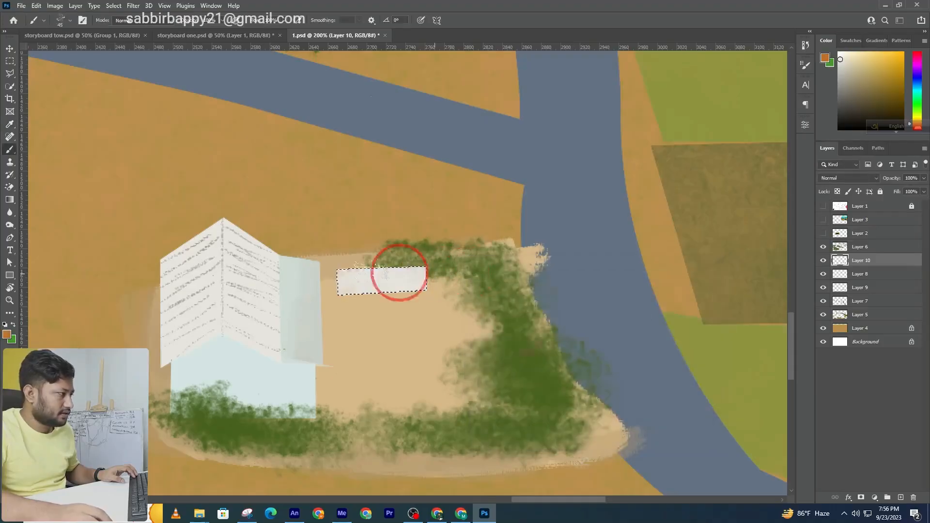
{"action": "left_click_drag", "start_coordinate": [426, 274], "coordinate": [364, 274]}
{"action": "key", "text": "ctrl+d"}
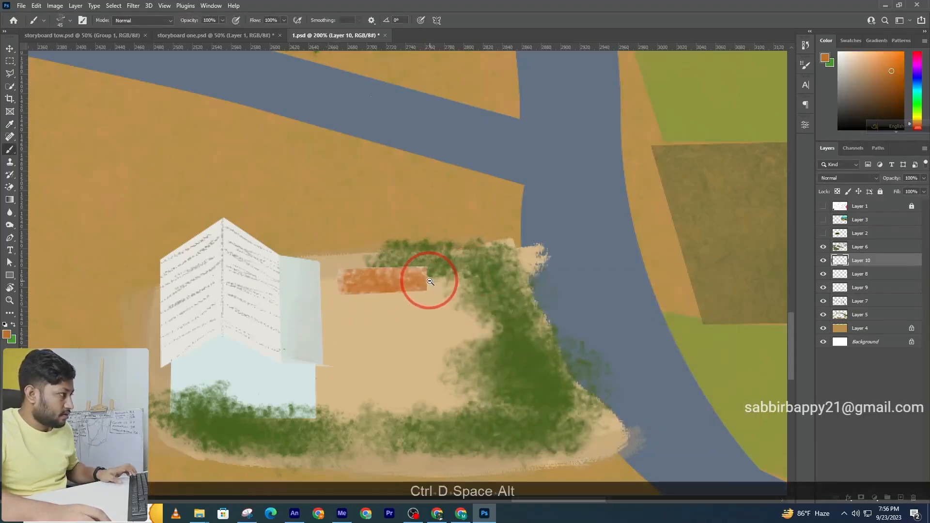
Step: Examine how the orange block sits in the wider landscape and beside the house
{"action": "left_click", "coordinate": [433, 290], "text": "alt"}
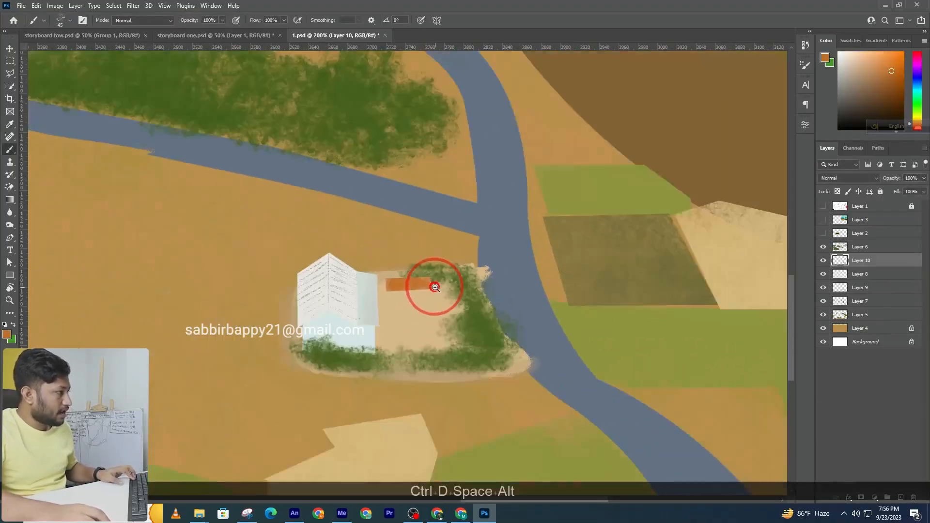
{"action": "left_click", "coordinate": [432, 285], "text": "alt"}
{"action": "left_click", "coordinate": [432, 281], "text": "alt"}
{"action": "left_click", "coordinate": [433, 284], "text": "alt"}
{"action": "left_click", "coordinate": [491, 295], "text": "ctrl"}
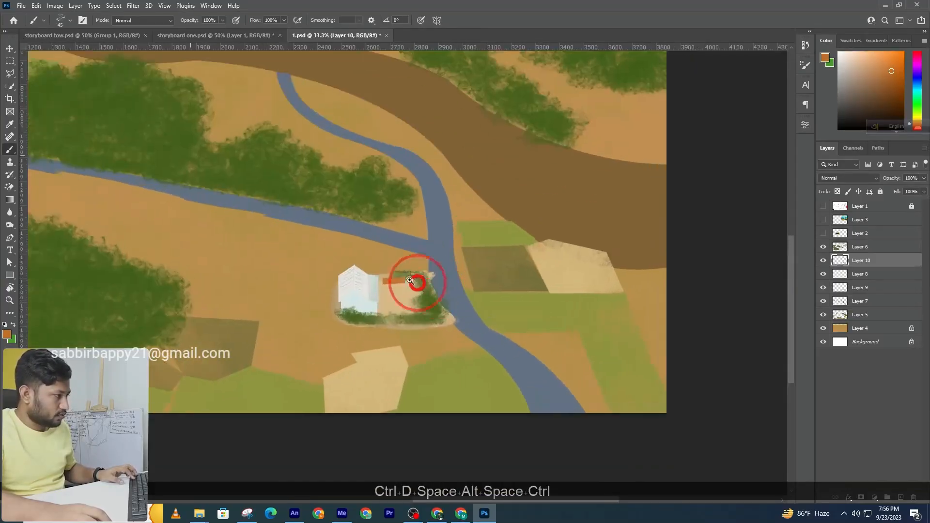
{"action": "left_click", "coordinate": [436, 287], "text": "ctrl"}
{"action": "left_click", "coordinate": [374, 275], "text": "ctrl"}
{"action": "left_click", "coordinate": [383, 281], "text": "ctrl"}
Step: Undo the orange and off-white painting and the selection made for the block beside the house
{"action": "key", "text": "v"}
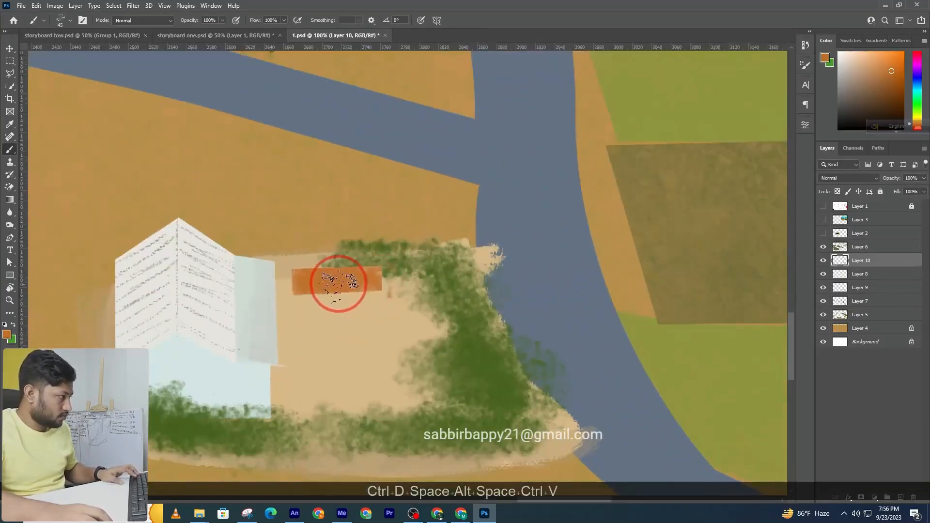
{"action": "key", "text": "ctrl+z"}
{"action": "key", "text": "v"}
{"action": "key", "text": "ctrl+z"}
{"action": "key", "text": "ctrl+z"}
{"action": "key", "text": "ctrl+z"}
{"action": "key", "text": "ctrl+z"}
{"action": "key", "text": "ctrl+z"}
{"action": "key", "text": "ctrl+z"}
{"action": "key", "text": "ctrl+z"}
{"action": "key", "text": "ctrl+z"}
{"action": "key", "text": "ctrl+z"}
{"action": "key", "text": "ctrl+z"}
{"action": "key", "text": "ctrl+z"}
{"action": "key", "text": "ctrl+z"}
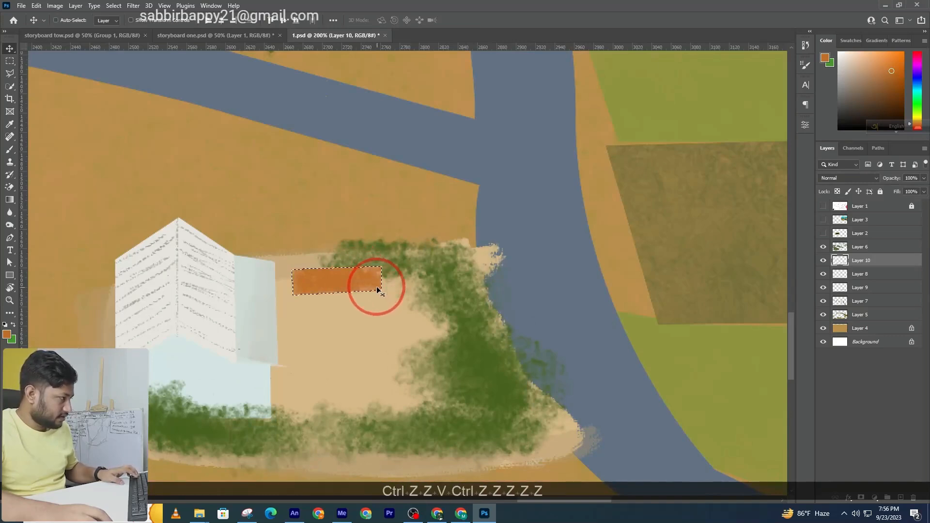
{"action": "key", "text": "ctrl+z"}
{"action": "key", "text": "ctrl+z"}
{"action": "key", "text": "ctrl+z"}
{"action": "key", "text": "ctrl+z"}
{"action": "key", "text": "ctrl+z"}
{"action": "key", "text": "ctrl+z"}
{"action": "key", "text": "ctrl+z"}
{"action": "key", "text": "ctrl+z"}
{"action": "key", "text": "ctrl+z"}
{"action": "key", "text": "ctrl+z"}
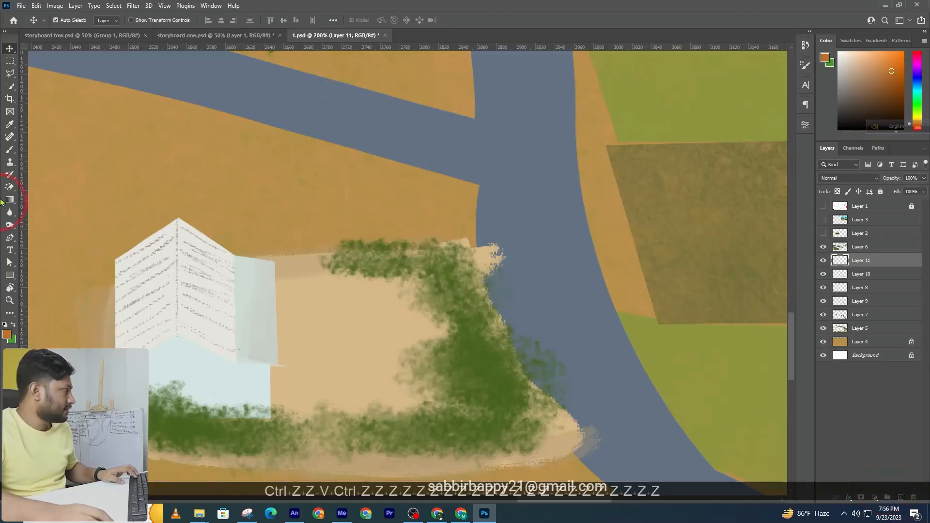
Step: On Layer 11, outline a straight-edged rectangular selection beside the white house and trim off both of its ends
{"action": "left_click", "coordinate": [9, 73]}
{"action": "left_click", "coordinate": [313, 293]}
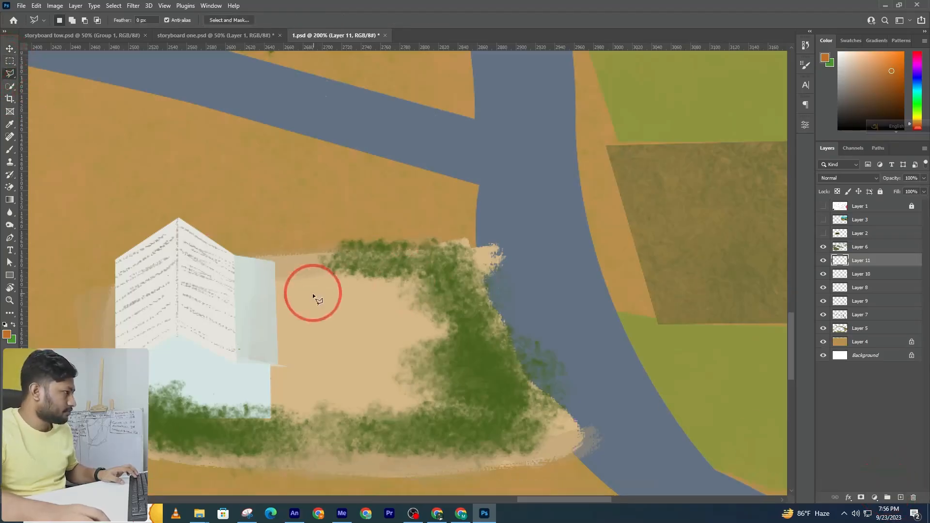
{"action": "left_click", "coordinate": [274, 285]}
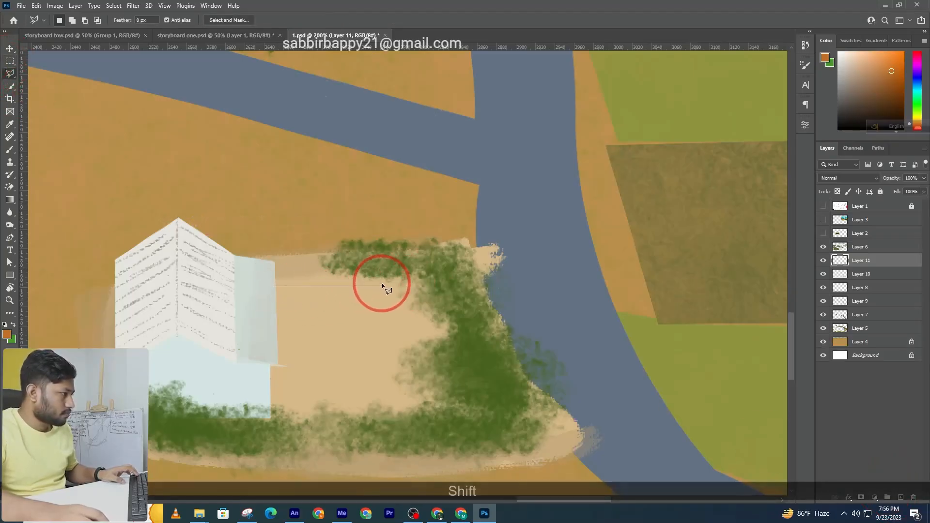
{"action": "left_click", "coordinate": [382, 285]}
{"action": "left_click", "coordinate": [382, 259]}
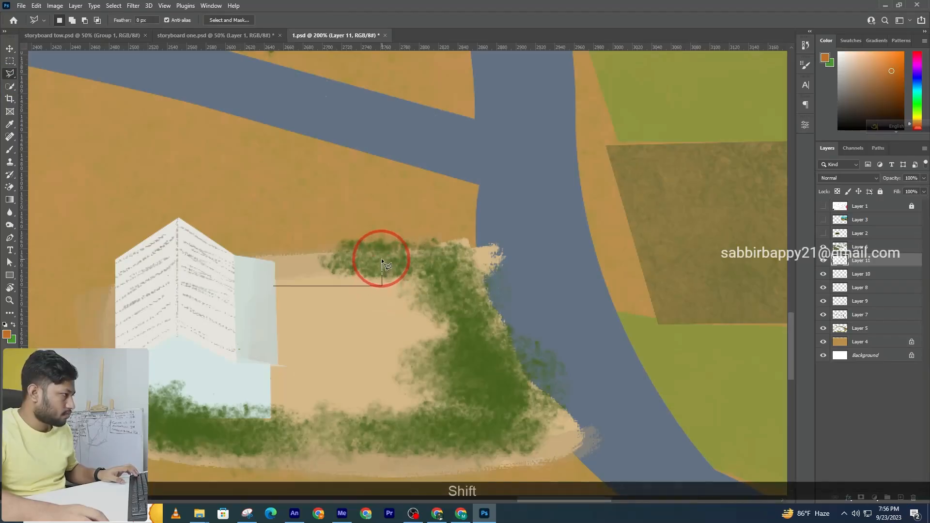
{"action": "double_click", "coordinate": [274, 260]}
{"action": "left_click", "coordinate": [10, 62]}
{"action": "left_click_drag", "start_coordinate": [228, 243], "coordinate": [289, 311]}
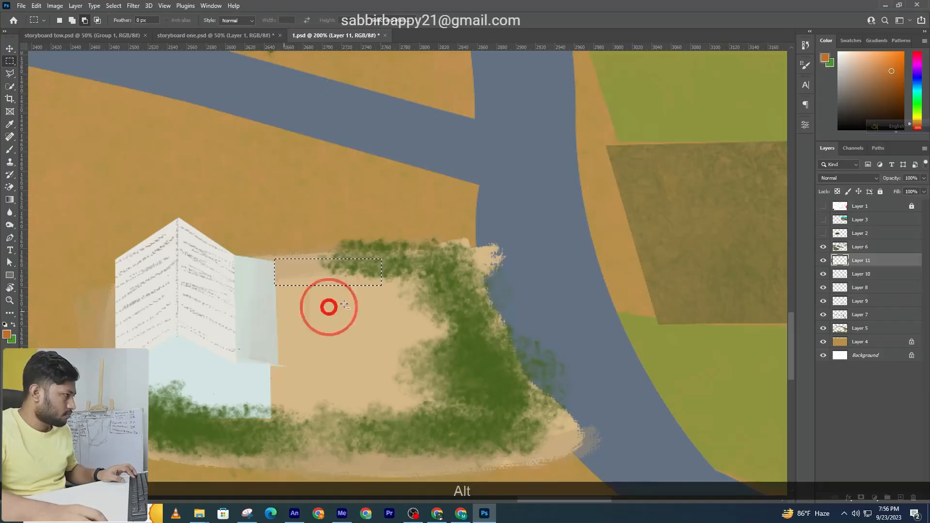
{"action": "left_click_drag", "start_coordinate": [401, 232], "coordinate": [379, 294]}
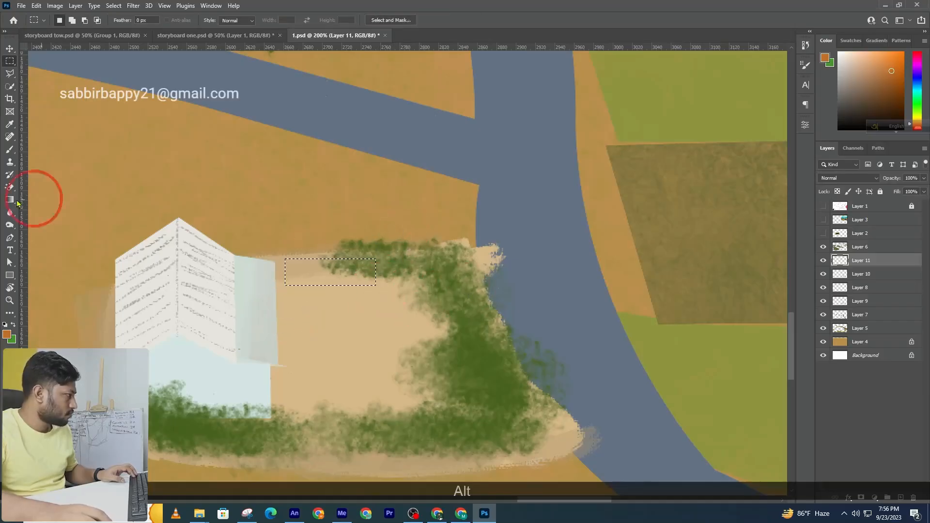
Step: Brush a more vivid orange into the rectangular selection to form a roof block, and clear the selection
{"action": "left_click", "coordinate": [8, 148]}
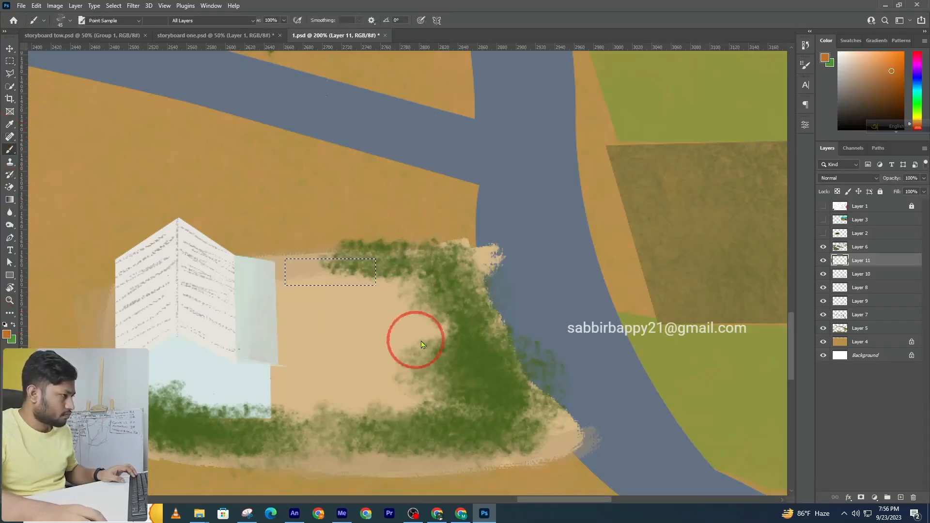
{"action": "left_click", "coordinate": [7, 334]}
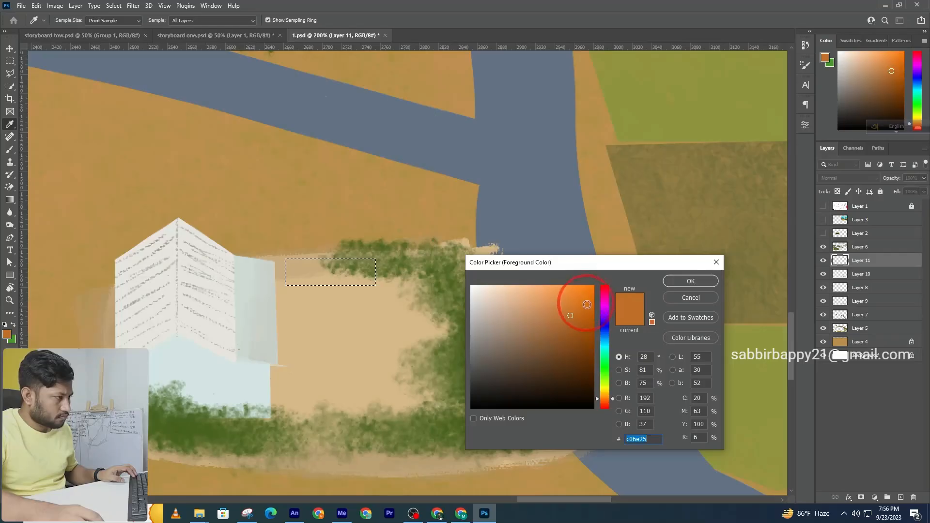
{"action": "left_click", "coordinate": [691, 281]}
{"action": "mouse_move", "coordinate": [284, 288]}
{"action": "left_mouse_down"}
{"action": "mouse_move", "coordinate": [293, 265]}
{"action": "mouse_move", "coordinate": [418, 276]}
{"action": "left_mouse_up"}
{"action": "key", "text": "ctrl+d"}
{"action": "key", "text": "ctrl+z"}
{"action": "left_click_drag", "start_coordinate": [329, 287], "coordinate": [357, 276]}
{"action": "key", "text": "ctrl+d"}
{"action": "key", "text": "v"}
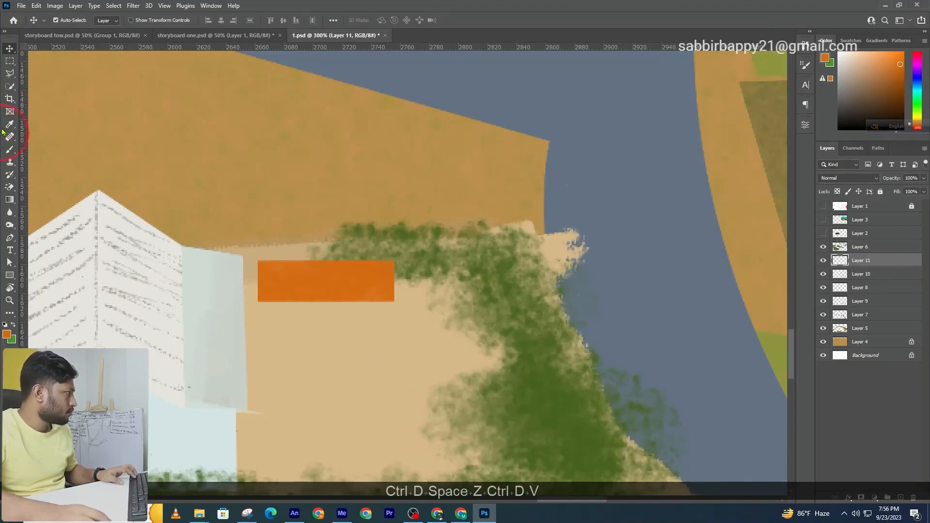
Step: Select a narrow strip about 89 px wide and 15 px high overlapping the orange roof's lower edge
{"action": "left_click", "coordinate": [9, 61]}
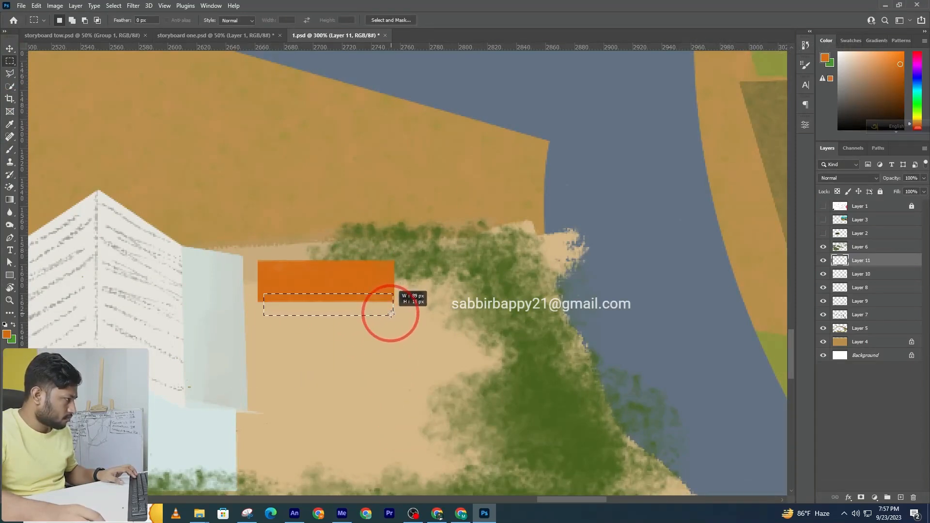
{"action": "left_click", "coordinate": [10, 150]}
{"action": "left_click", "coordinate": [226, 315], "text": "alt"}
{"action": "mouse_move", "coordinate": [356, 305]}
{"action": "left_mouse_down"}
{"action": "mouse_move", "coordinate": [183, 323]}
{"action": "mouse_move", "coordinate": [335, 301]}
{"action": "left_mouse_up"}
{"action": "key", "text": "ctrl+z"}
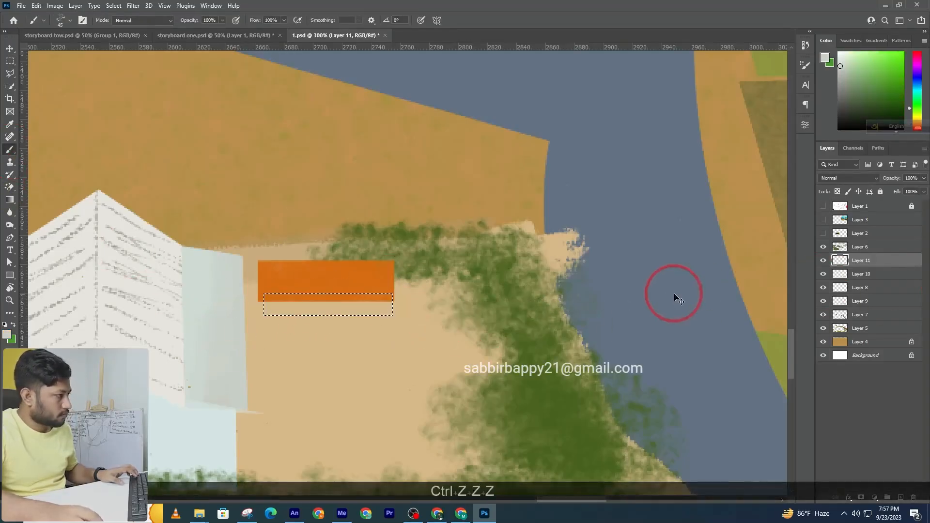
Step: Paint the selected strip off-white as a wall on a new layer beneath the roof layer, sampling the house color, and deselect
{"action": "left_click", "coordinate": [854, 277]}
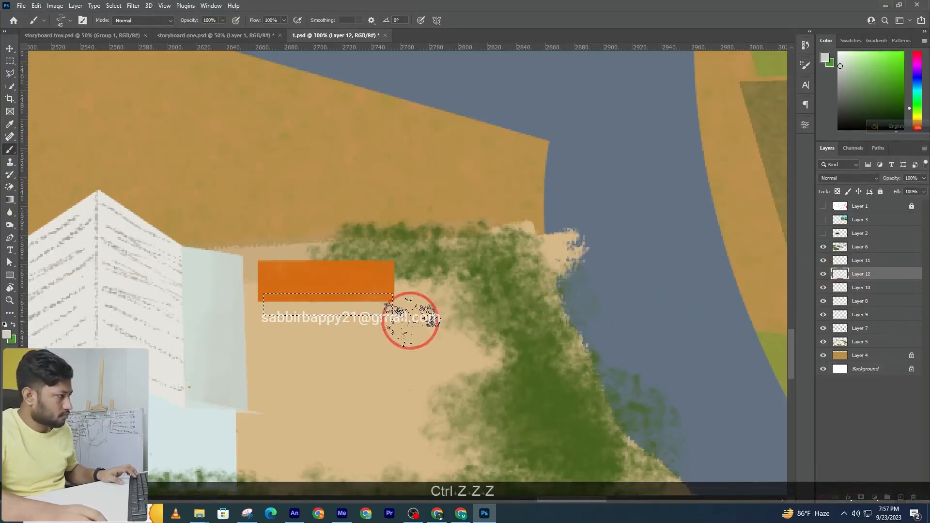
{"action": "left_click", "coordinate": [203, 358], "text": "alt"}
{"action": "mouse_move", "coordinate": [291, 294]}
{"action": "left_mouse_down"}
{"action": "mouse_move", "coordinate": [459, 276]}
{"action": "mouse_move", "coordinate": [393, 293]}
{"action": "mouse_move", "coordinate": [184, 297]}
{"action": "mouse_move", "coordinate": [408, 292]}
{"action": "left_mouse_up"}
{"action": "key", "text": "bracketleft"}
{"action": "key", "text": "bracketleft"}
{"action": "key", "text": "bracketleft"}
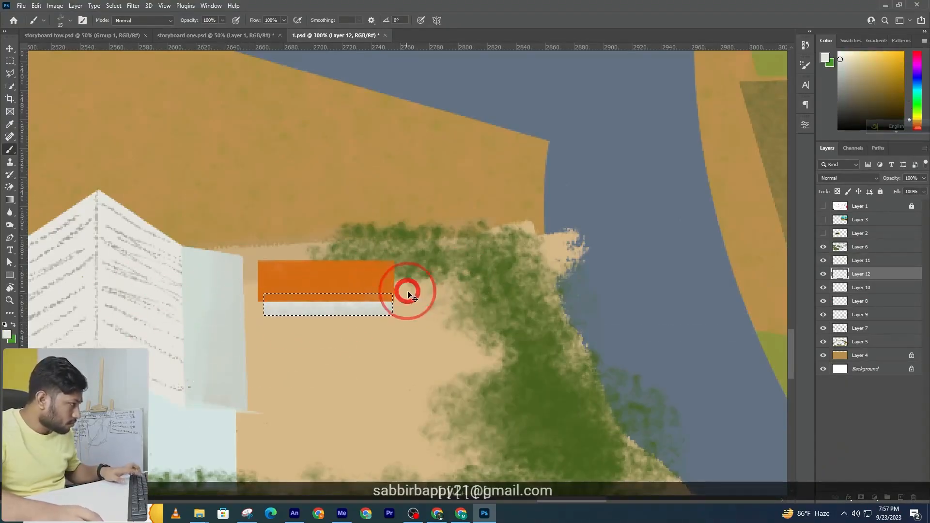
{"action": "key", "text": "ctrl+d"}
Step: Select a small door area at the middle of the off-white wall and a window area on each side of it
{"action": "key", "text": "ctrl+z"}
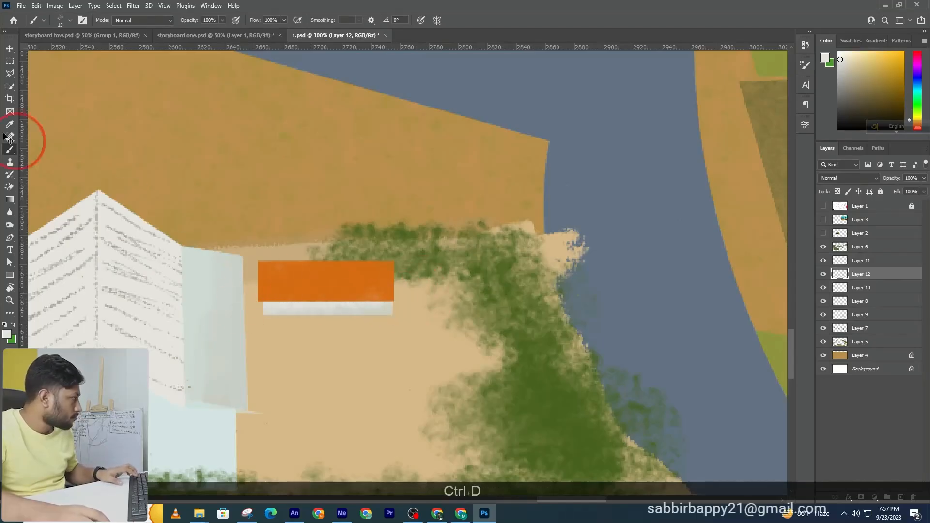
{"action": "left_click", "coordinate": [10, 62]}
{"action": "left_click", "coordinate": [362, 312]}
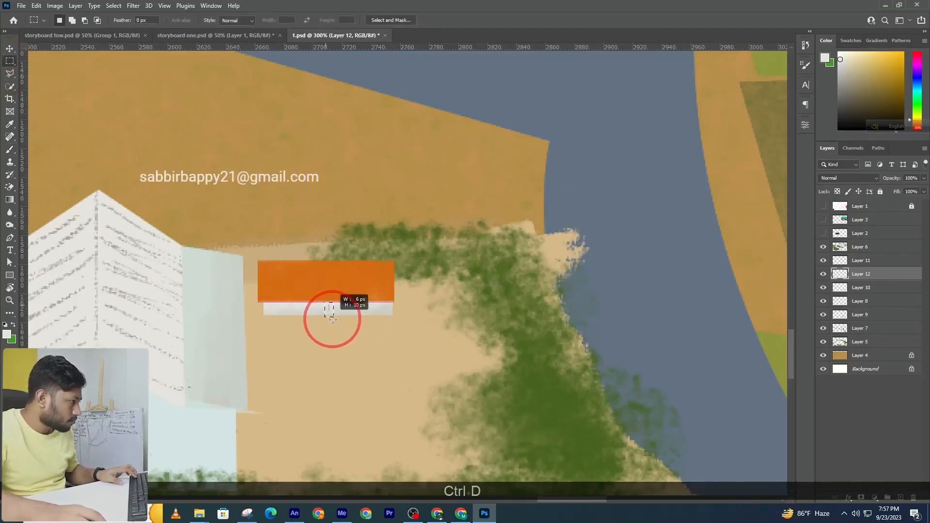
{"action": "left_click", "coordinate": [323, 303], "text": "ctrl"}
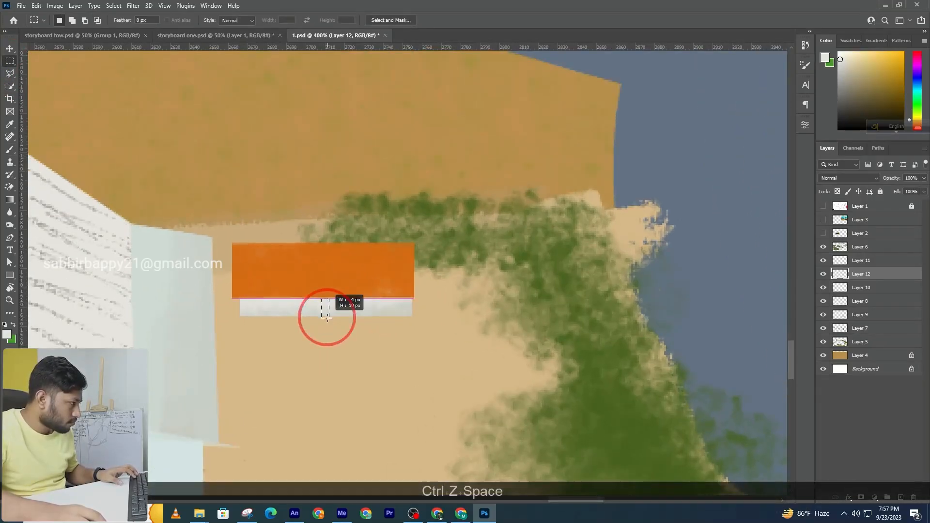
{"action": "mouse_move", "coordinate": [325, 304]}
{"action": "left_mouse_down"}
{"action": "mouse_move", "coordinate": [332, 324]}
{"action": "mouse_move", "coordinate": [335, 303]}
{"action": "left_mouse_up"}
{"action": "mouse_move", "coordinate": [354, 308]}
{"action": "left_mouse_down"}
{"action": "mouse_move", "coordinate": [359, 318]}
{"action": "mouse_move", "coordinate": [368, 310]}
{"action": "left_mouse_up"}
{"action": "key", "text": "ctrl+z"}
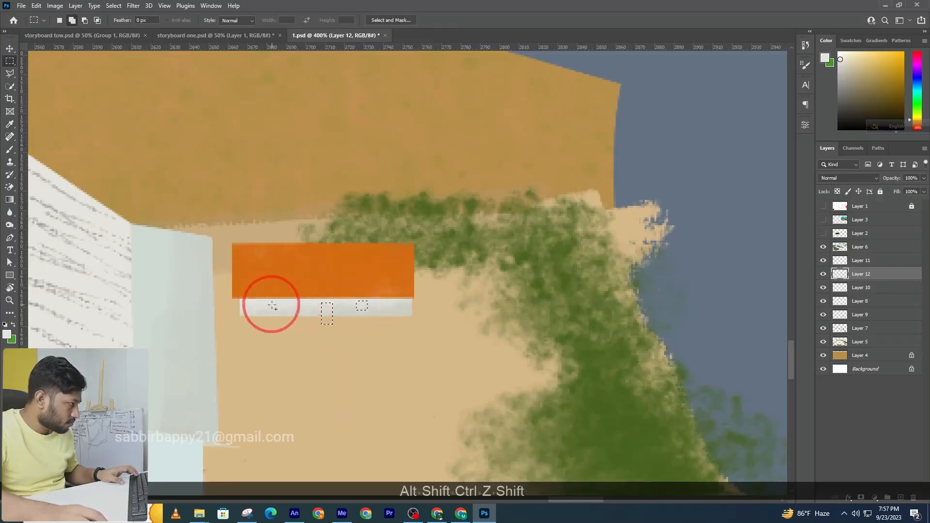
{"action": "key", "text": "ctrl+z"}
{"action": "left_click_drag", "start_coordinate": [291, 308], "coordinate": [291, 307]}
Step: Paint the selected door and windows gray, sampling the color from the large house's roof, and clear the selection
{"action": "left_click", "coordinate": [9, 149]}
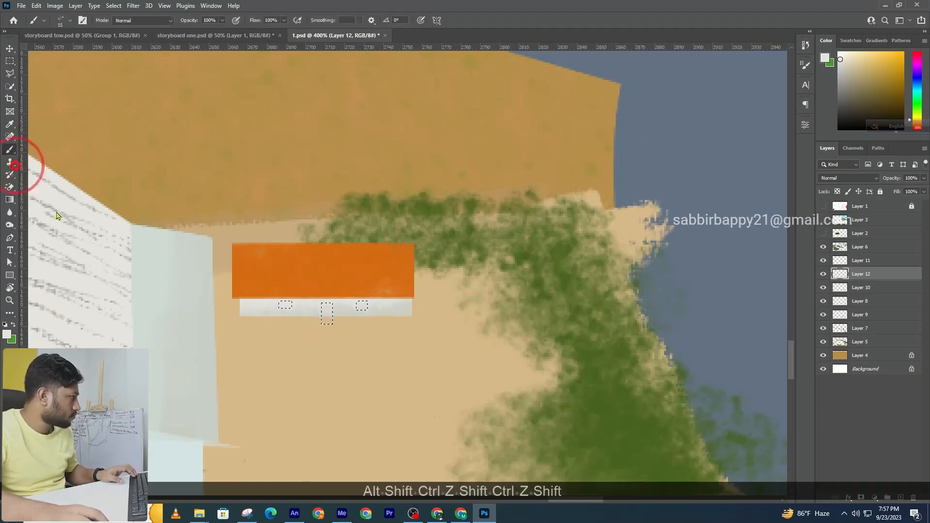
{"action": "left_click", "coordinate": [45, 291], "text": "alt"}
{"action": "mouse_move", "coordinate": [328, 320]}
{"action": "left_mouse_down"}
{"action": "mouse_move", "coordinate": [349, 307]}
{"action": "mouse_move", "coordinate": [283, 314]}
{"action": "left_mouse_up"}
{"action": "key", "text": "ctrl+d"}
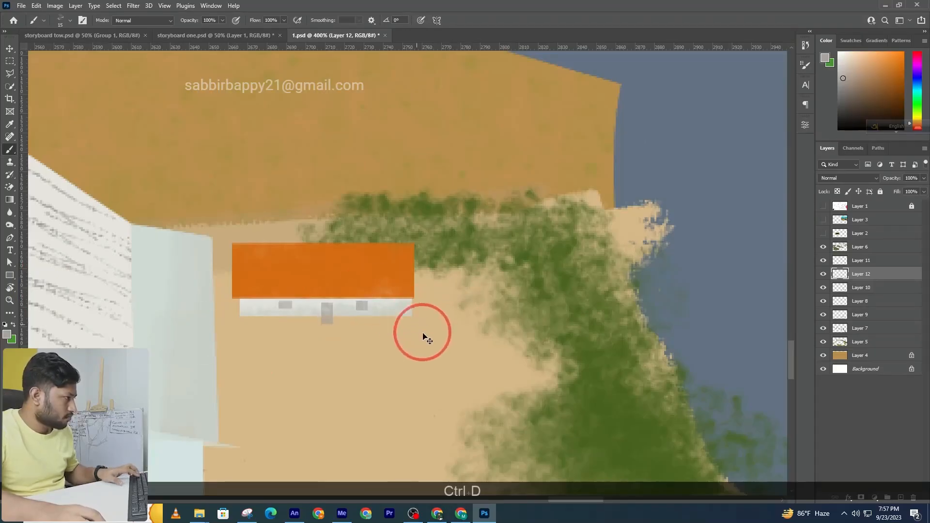
Step: Cut away the part of the door hanging below the wall and trim the wall's right end
{"action": "left_click", "coordinate": [10, 63]}
{"action": "left_click_drag", "start_coordinate": [272, 317], "coordinate": [363, 326]}
{"action": "key", "text": "ctrl+z"}
{"action": "left_click_drag", "start_coordinate": [297, 317], "coordinate": [382, 334]}
{"action": "key", "text": "Down"}
{"action": "key", "text": "Down"}
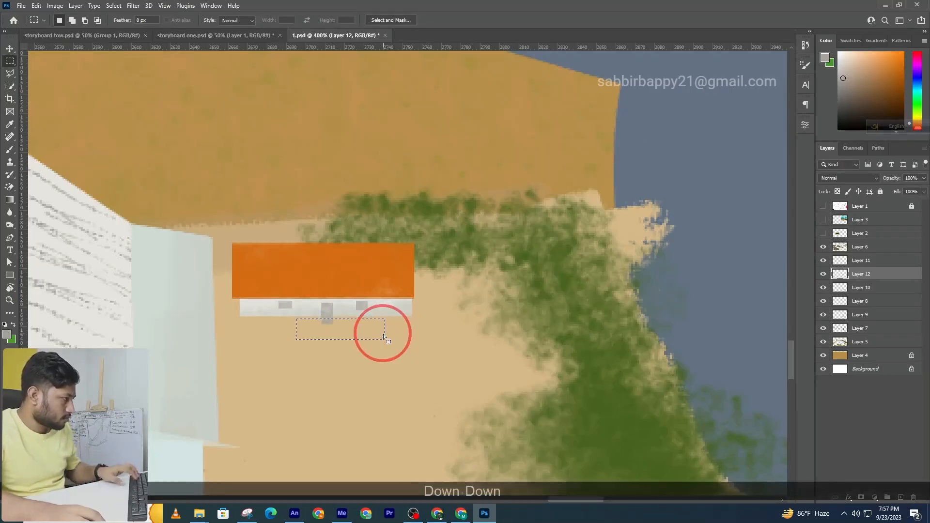
{"action": "key", "text": "Up"}
{"action": "key", "text": "ctrl+x"}
{"action": "left_click_drag", "start_coordinate": [447, 219], "coordinate": [402, 322]}
{"action": "key", "text": "ctrl+x"}
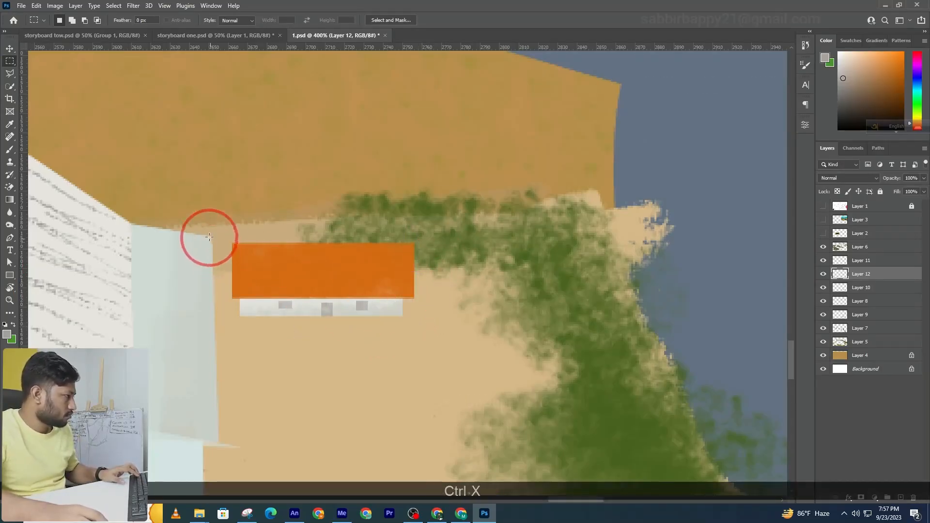
Step: Undo the last wall trim and merge the outbuilding's wall layer with its roof layer
{"action": "key", "text": "ctrl+z"}
{"action": "left_click", "coordinate": [853, 262], "text": "shift"}
{"action": "key", "text": "ctrl+e"}
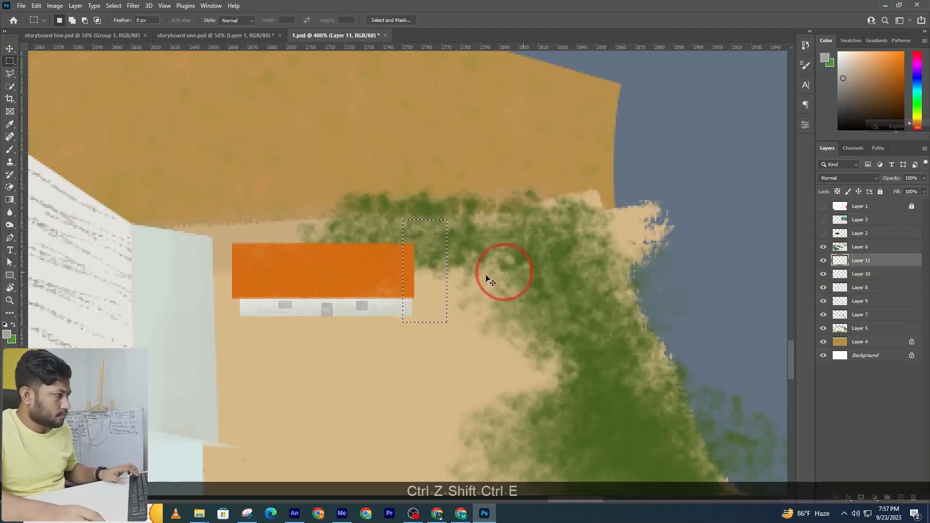
Step: Cut off both ends of the merged outbuilding so the roof and wall edges line up
{"action": "key", "text": "ctrl+x"}
{"action": "left_click_drag", "start_coordinate": [224, 240], "coordinate": [249, 347]}
{"action": "key", "text": "ctrl+x"}
Step: Move the outbuilding sideways until it sits close beside the white house
{"action": "key", "text": "v"}
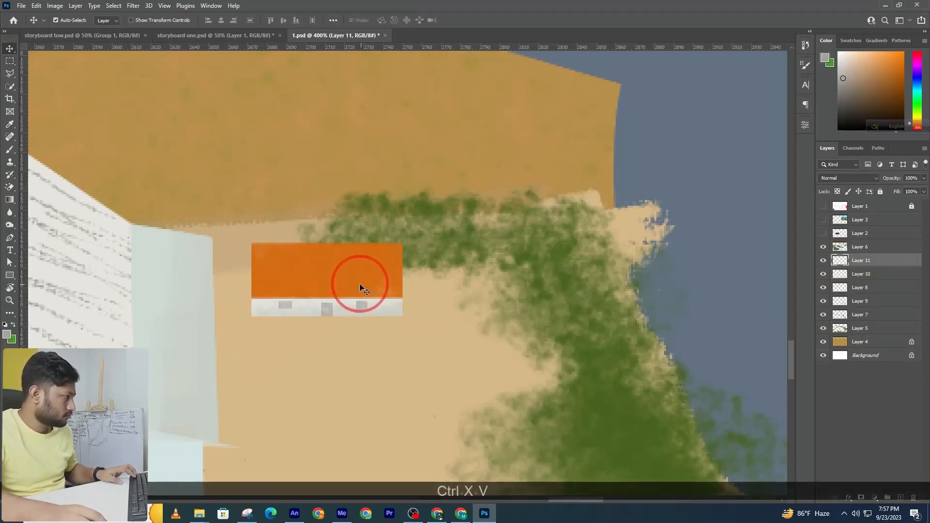
{"action": "left_click_drag", "start_coordinate": [361, 289], "coordinate": [333, 287]}
{"action": "left_click", "coordinate": [367, 280], "text": "ctrl+alt"}
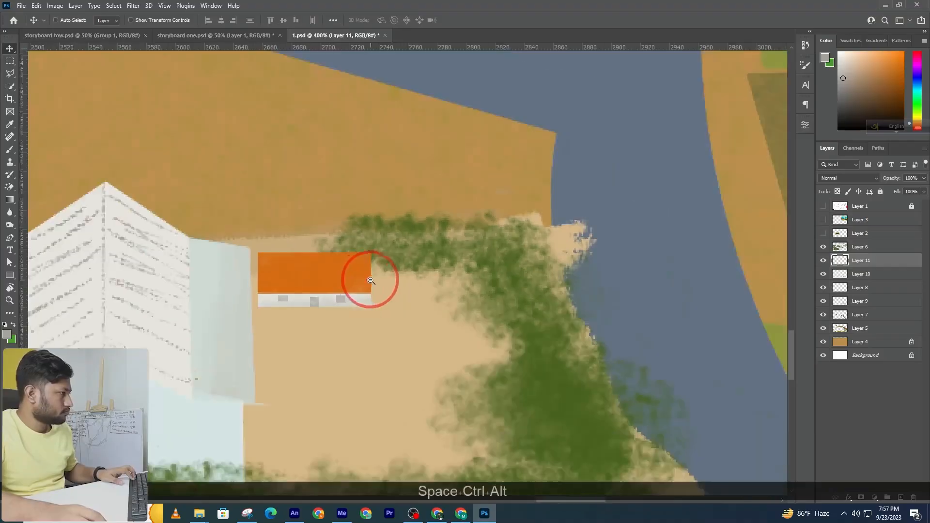
{"action": "left_click", "coordinate": [378, 282], "text": "ctrl+alt"}
{"action": "left_click", "coordinate": [391, 287], "text": "ctrl+alt"}
{"action": "left_click", "coordinate": [401, 294], "text": "ctrl+alt"}
{"action": "left_click", "coordinate": [408, 296], "text": "ctrl"}
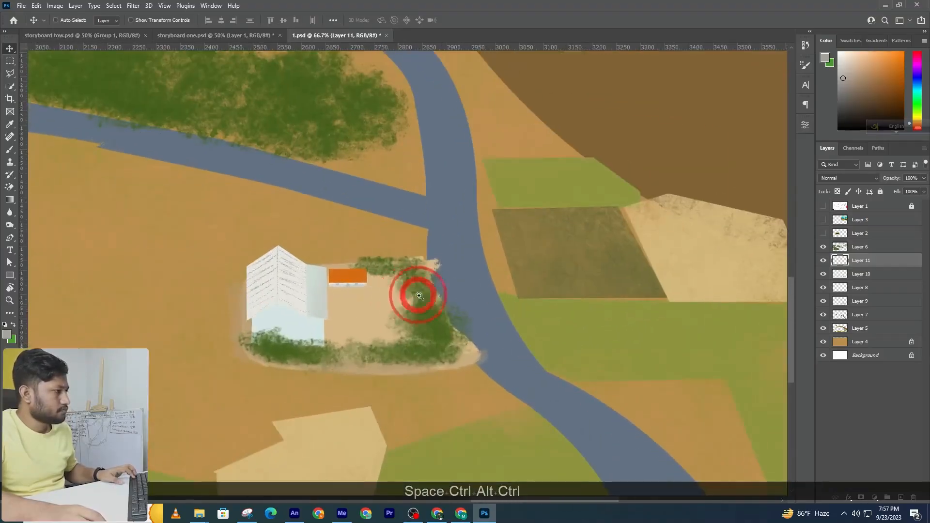
{"action": "left_click", "coordinate": [424, 290], "text": "ctrl"}
Step: Reorder Layer 10 above Layer 11, group Layers 10, 11 and 8, and check the group by toggling its visibility
{"action": "left_click", "coordinate": [822, 275]}
{"action": "left_click_drag", "start_coordinate": [861, 273], "coordinate": [855, 253]}
{"action": "left_click", "coordinate": [859, 289], "text": "shift"}
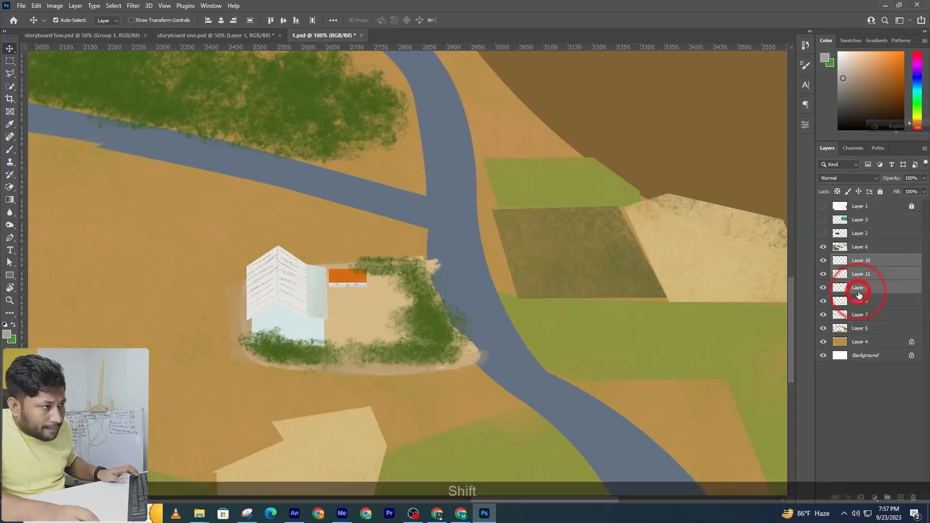
{"action": "left_click", "coordinate": [887, 497]}
{"action": "left_click", "coordinate": [823, 261]}
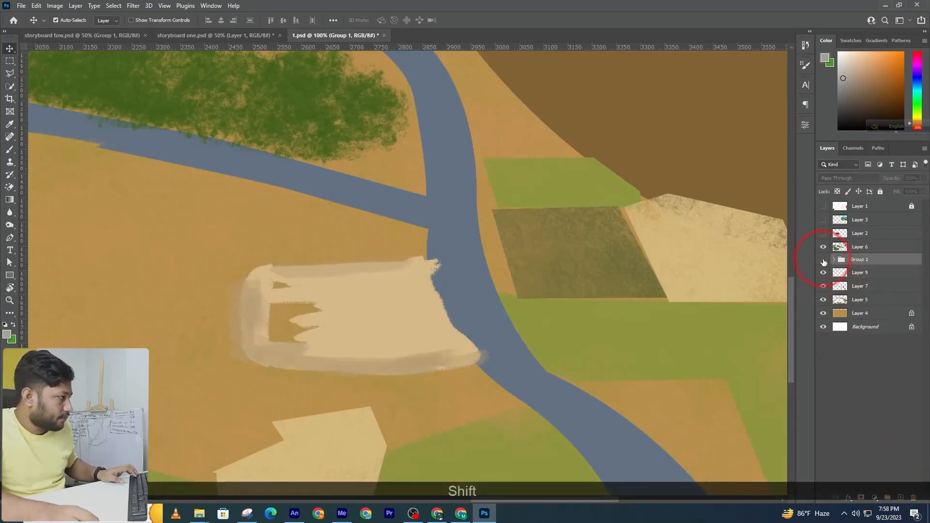
{"action": "left_click", "coordinate": [823, 260]}
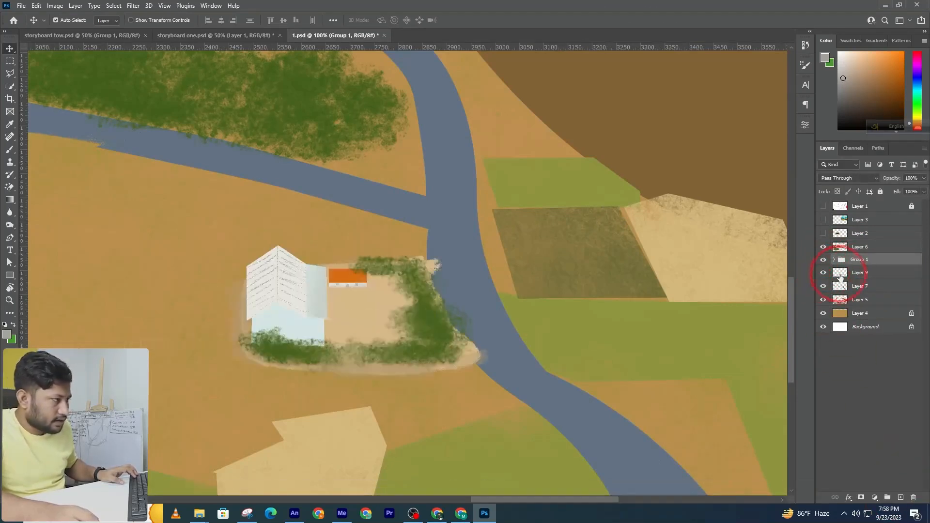
Step: Move Layer 9 into the bottom of the new group and check the group's contents by toggling its visibility
{"action": "left_click", "coordinate": [845, 274]}
{"action": "left_click", "coordinate": [834, 260]}
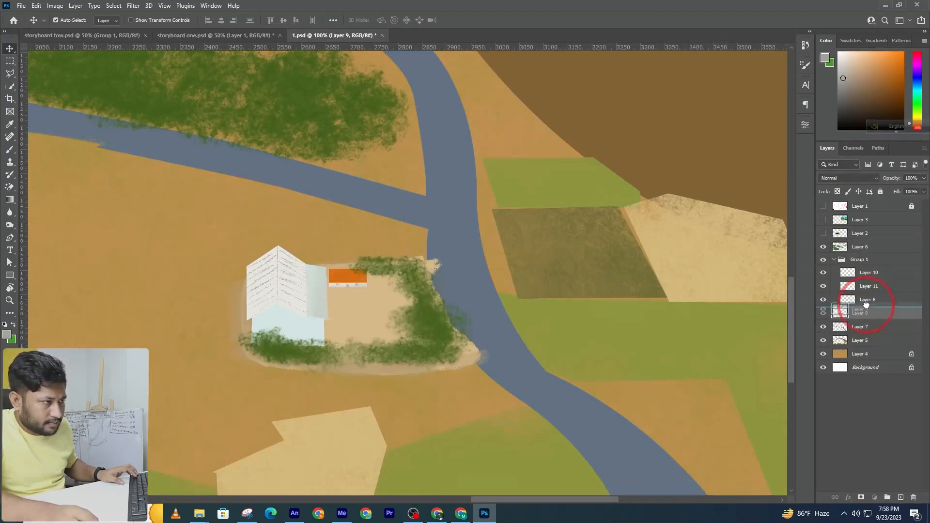
{"action": "left_click_drag", "start_coordinate": [867, 304], "coordinate": [866, 296]}
{"action": "left_click", "coordinate": [834, 261]}
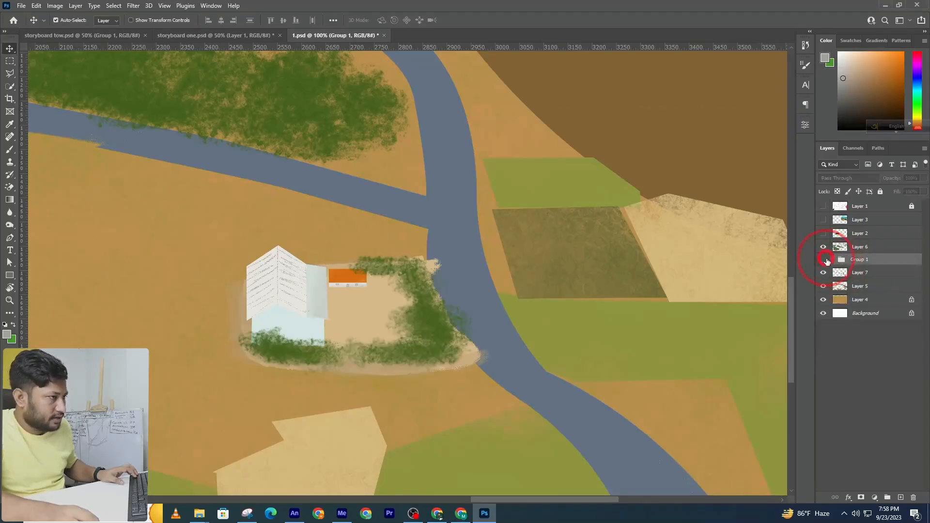
{"action": "left_click", "coordinate": [824, 260]}
{"action": "left_click", "coordinate": [824, 260]}
Step: Rename the layer group as house
{"action": "double_click", "coordinate": [858, 260]}
{"action": "type", "text": "oh"}
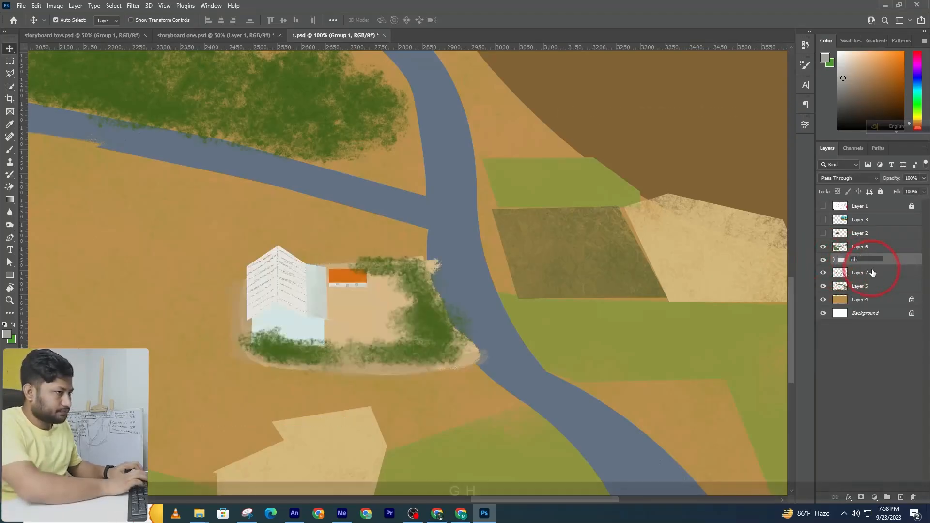
{"action": "type", "text": "h"}
{"action": "key", "text": "BackSpace"}
{"action": "key", "text": "BackSpace"}
{"action": "key", "text": "BackSpace"}
{"action": "type", "text": "house"}
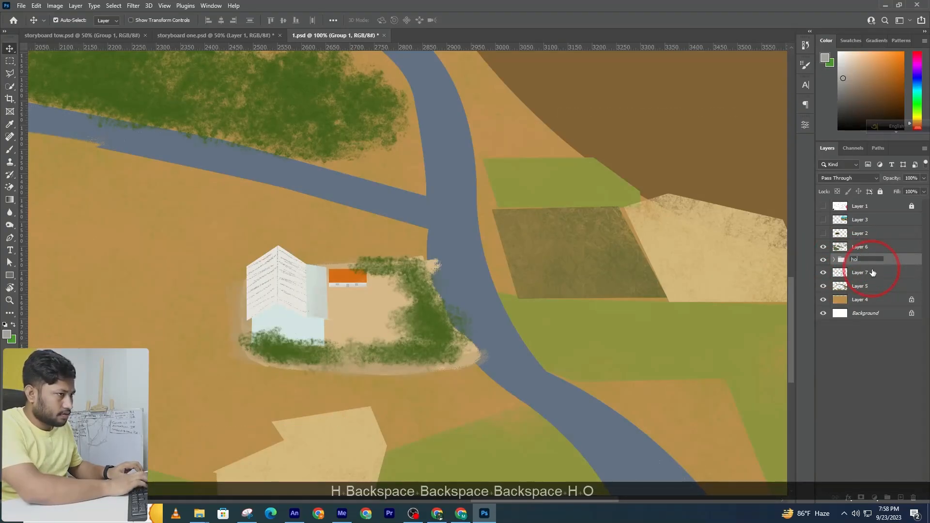
{"action": "key", "text": "Return"}
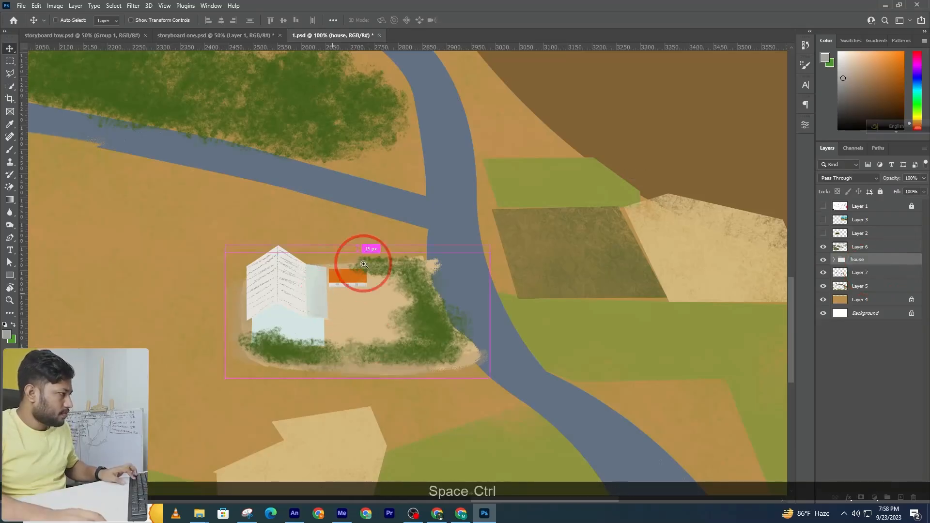
Step: Scale the orange-roofed outbuilding up to about 120% and apply the transformation
{"action": "left_click", "coordinate": [359, 277], "text": "ctrl"}
{"action": "left_click", "coordinate": [360, 278]}
{"action": "key", "text": "ctrl+t"}
{"action": "left_click_drag", "start_coordinate": [373, 258], "coordinate": [393, 250]}
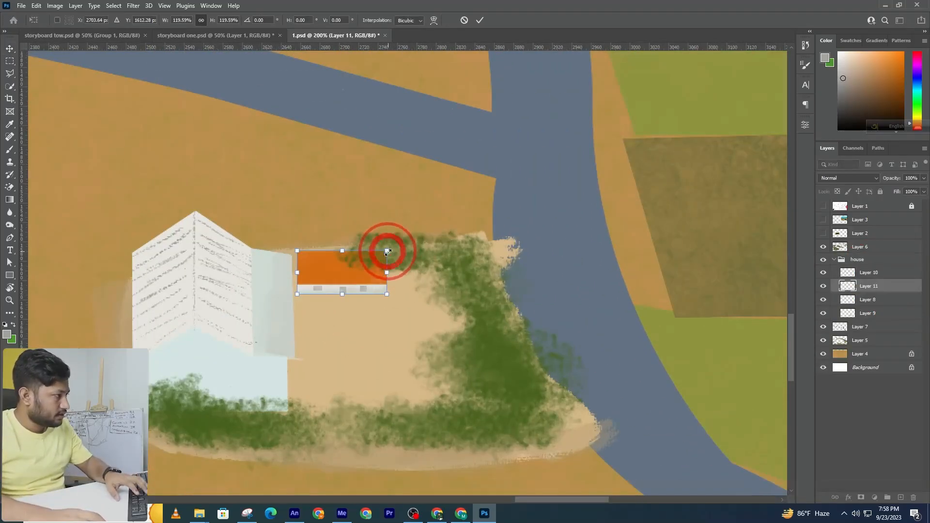
{"action": "key", "text": "Return"}
Step: On the bushes' layer, sample the dark green of the foliage and choose a leafy brush preset for painting
{"action": "left_click", "coordinate": [409, 259]}
{"action": "left_click", "coordinate": [9, 149]}
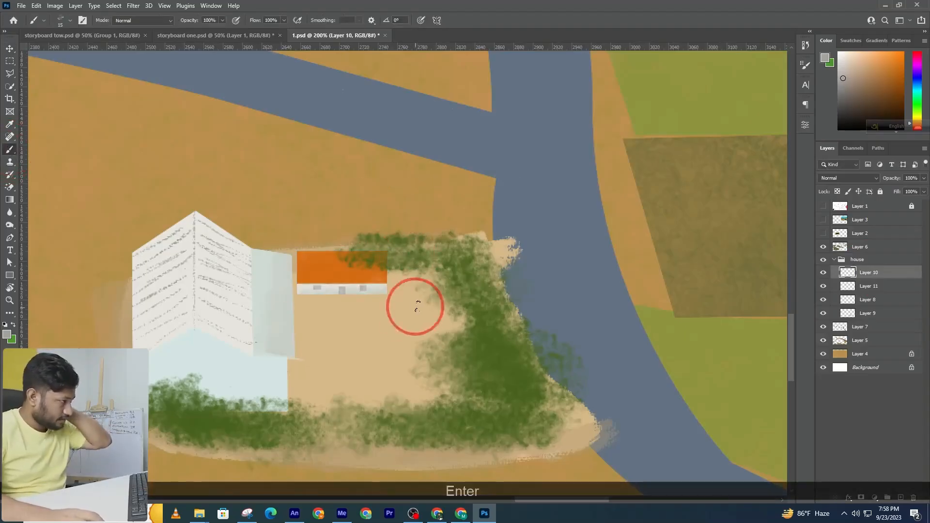
{"action": "mouse_move", "coordinate": [471, 290]}
{"action": "left_mouse_down"}
{"action": "mouse_move", "coordinate": [476, 310]}
{"action": "mouse_move", "coordinate": [490, 353]}
{"action": "left_mouse_up"}
{"action": "key", "text": "ctrl+z"}
{"action": "left_click", "coordinate": [495, 353], "text": "alt"}
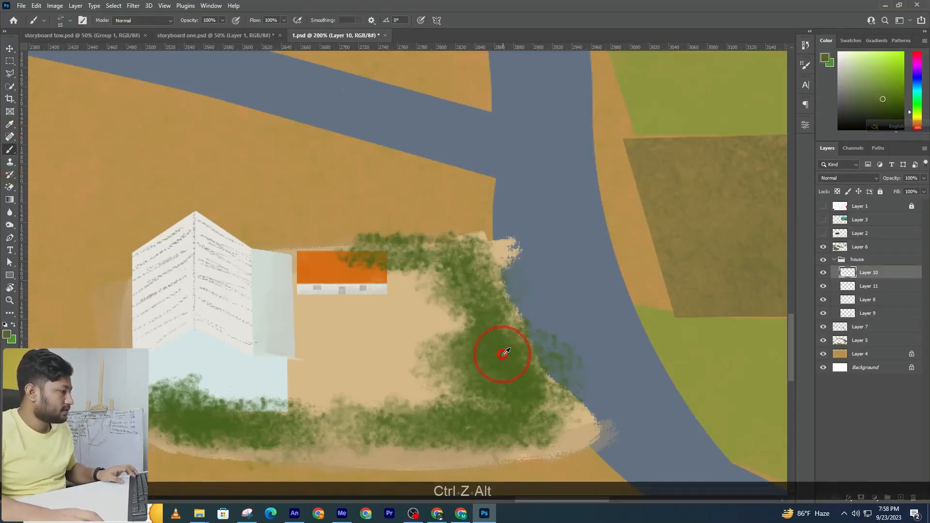
{"action": "left_click", "coordinate": [66, 20]}
{"action": "left_click", "coordinate": [184, 293]}
Step: Undo the oversized foliage stroke, shrink the brush, and paint dark green leaf texture along the bushes around the yard
{"action": "left_click_drag", "start_coordinate": [437, 316], "coordinate": [465, 328]}
{"action": "key", "text": "]"}
{"action": "key", "text": "]"}
{"action": "key", "text": "["}
{"action": "key", "text": "["}
{"action": "key", "text": "["}
{"action": "key", "text": "["}
{"action": "key", "text": "["}
{"action": "key", "text": "["}
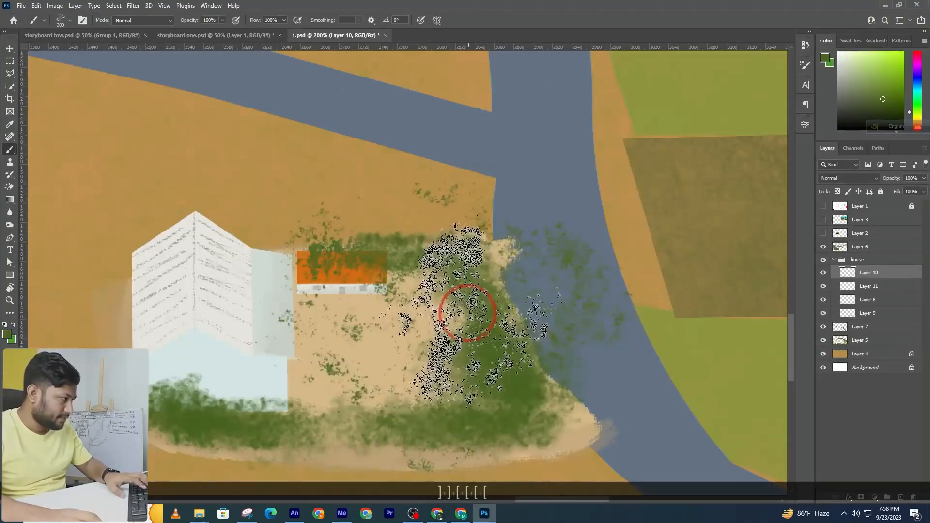
{"action": "key", "text": "ctrl+z"}
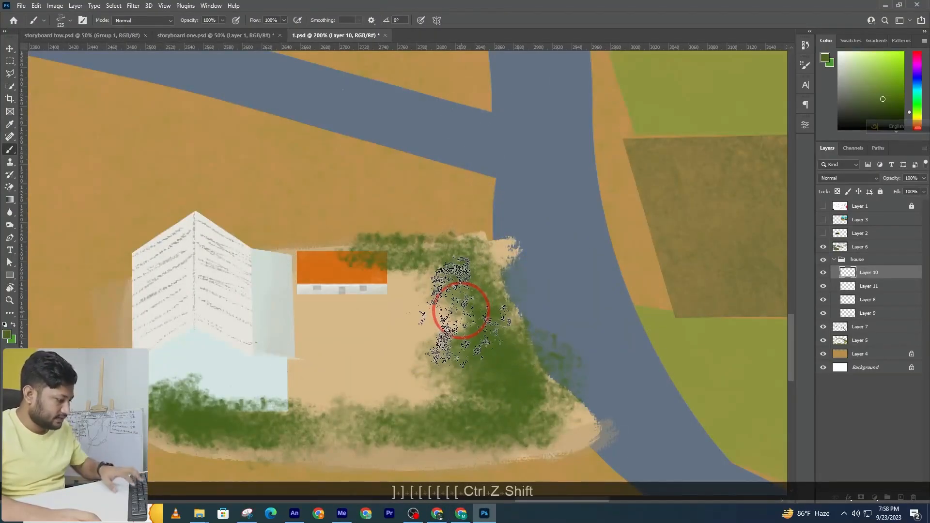
{"action": "key", "text": "["}
{"action": "key", "text": "["}
{"action": "key", "text": "["}
{"action": "key", "text": "["}
{"action": "key", "text": "["}
{"action": "key", "text": "["}
{"action": "key", "text": "["}
{"action": "key", "text": "["}
{"action": "key", "text": "["}
{"action": "key", "text": "["}
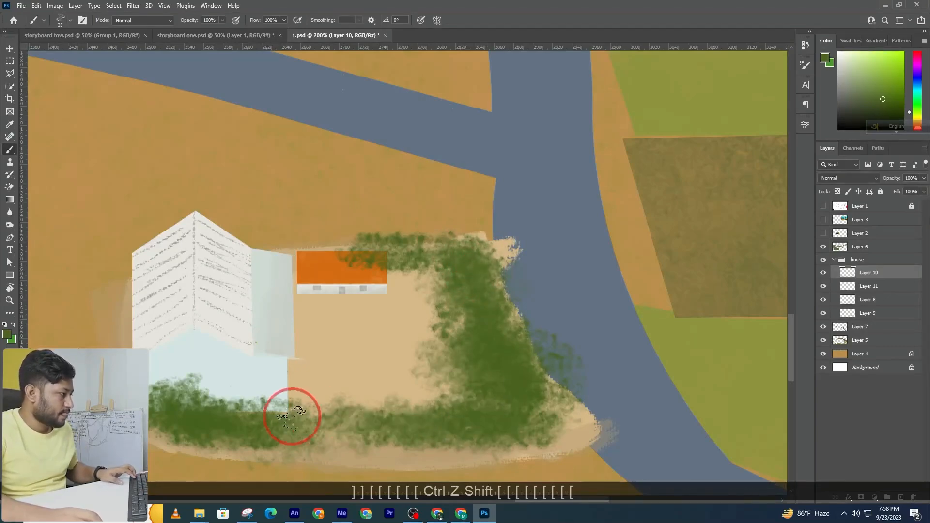
{"action": "left_click_drag", "start_coordinate": [367, 359], "coordinate": [447, 355]}
Step: Outline a four-sided field area below the farmyard with the Polygonal Lasso, following the river bank on one side
{"action": "left_click", "coordinate": [446, 356], "text": "ctrl+alt"}
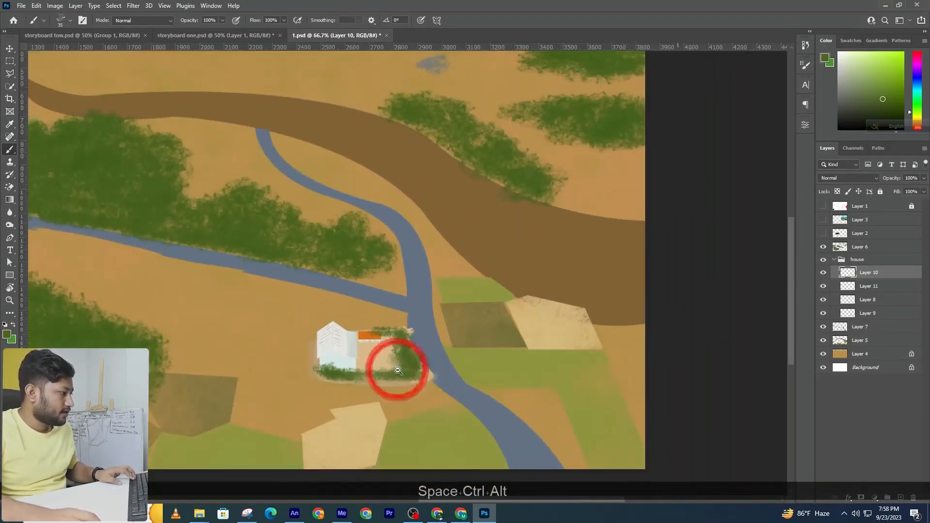
{"action": "left_click", "coordinate": [410, 376], "text": "ctrl+alt"}
{"action": "left_click", "coordinate": [412, 383], "text": "ctrl+alt"}
{"action": "left_click_drag", "start_coordinate": [391, 311], "coordinate": [385, 316]}
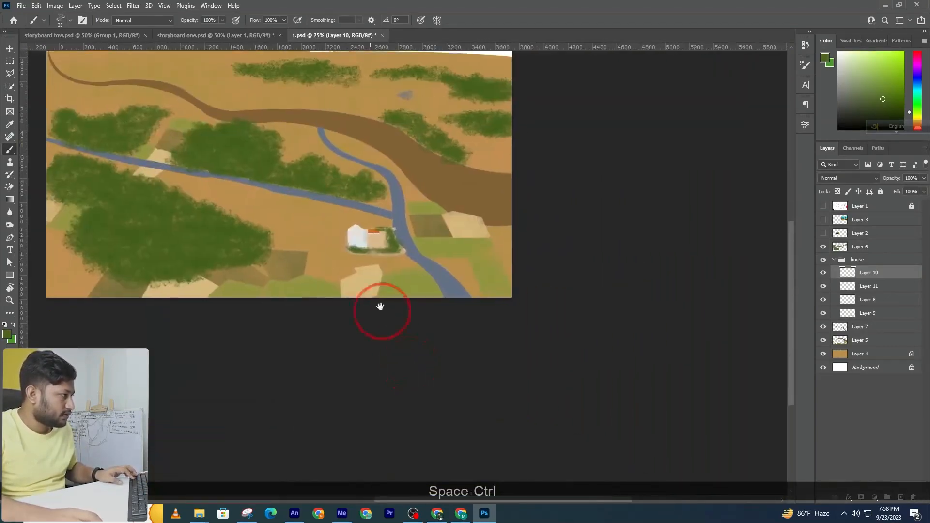
{"action": "left_click", "coordinate": [367, 250], "text": "ctrl"}
{"action": "left_click", "coordinate": [368, 241], "text": "ctrl"}
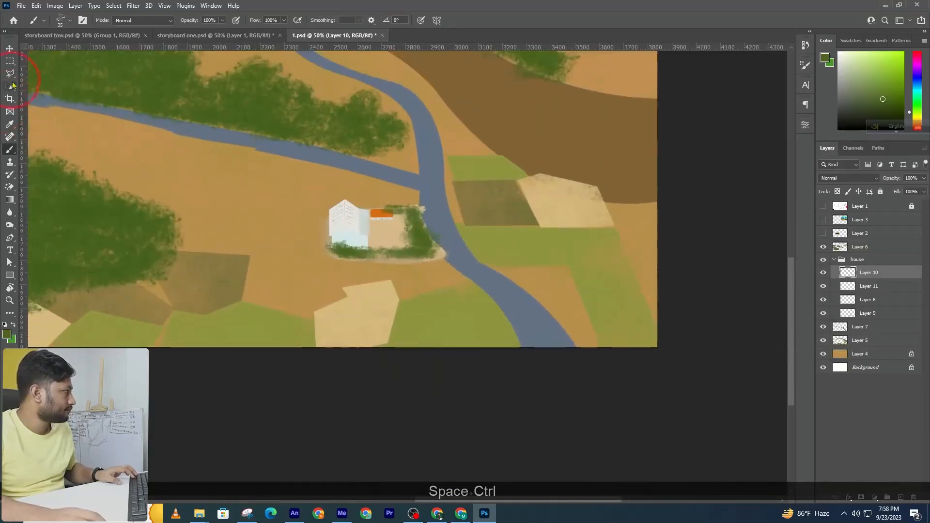
{"action": "left_click", "coordinate": [10, 73]}
{"action": "left_click", "coordinate": [397, 274], "text": "ctrl"}
{"action": "left_click", "coordinate": [360, 261], "text": "ctrl"}
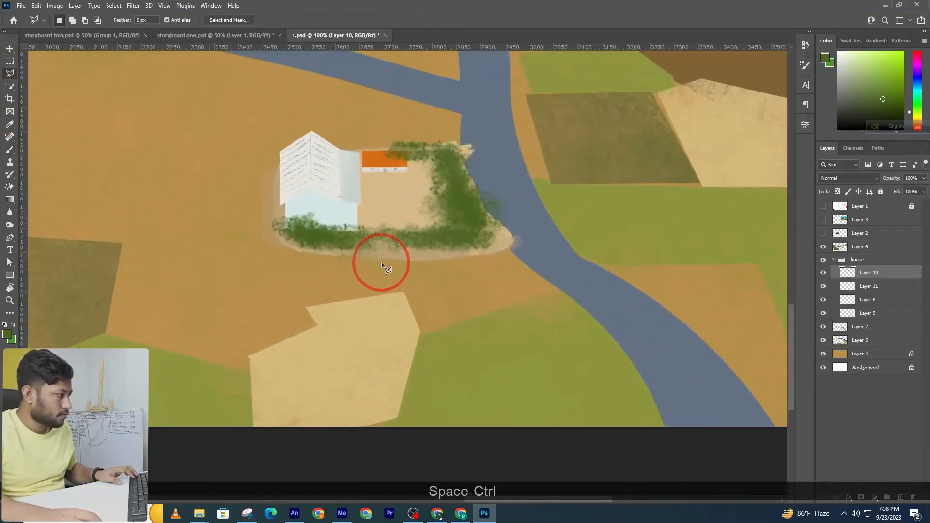
{"action": "left_click", "coordinate": [375, 257]}
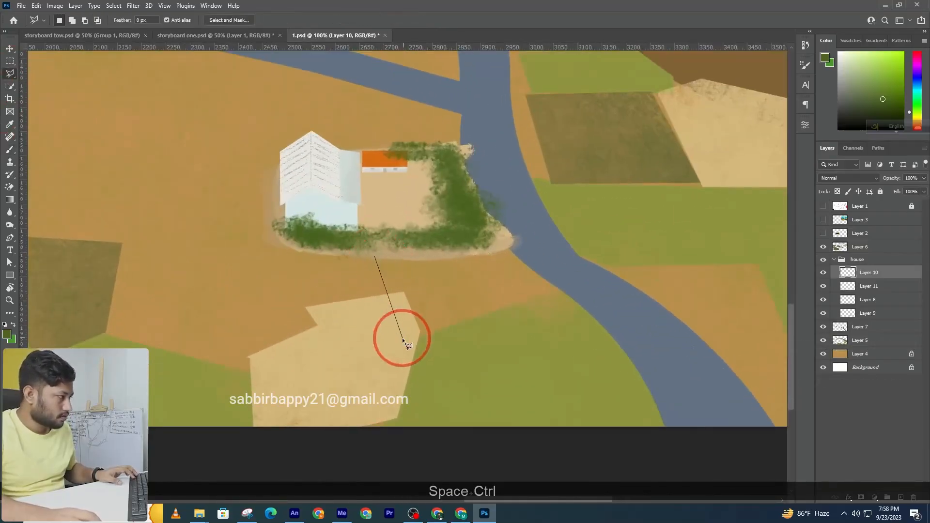
{"action": "double_click", "coordinate": [390, 297]}
{"action": "left_click", "coordinate": [437, 192]}
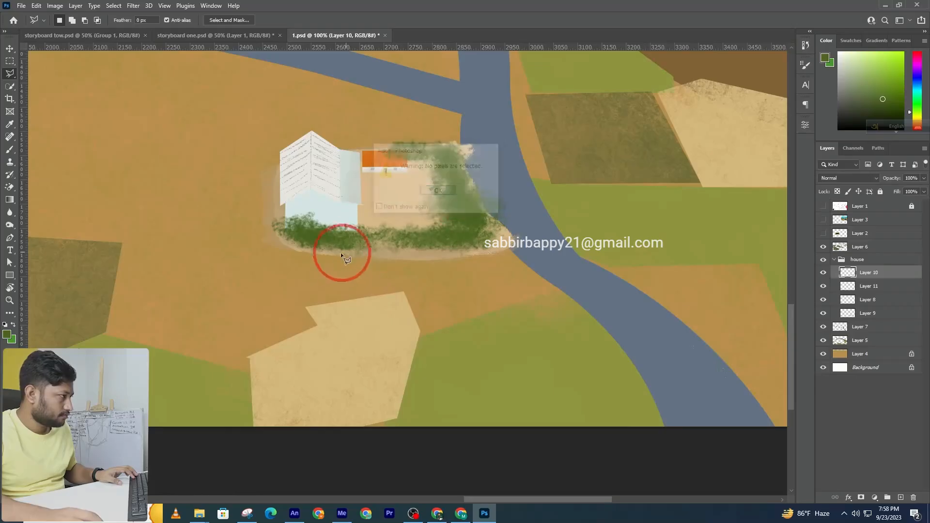
{"action": "left_click", "coordinate": [343, 359]}
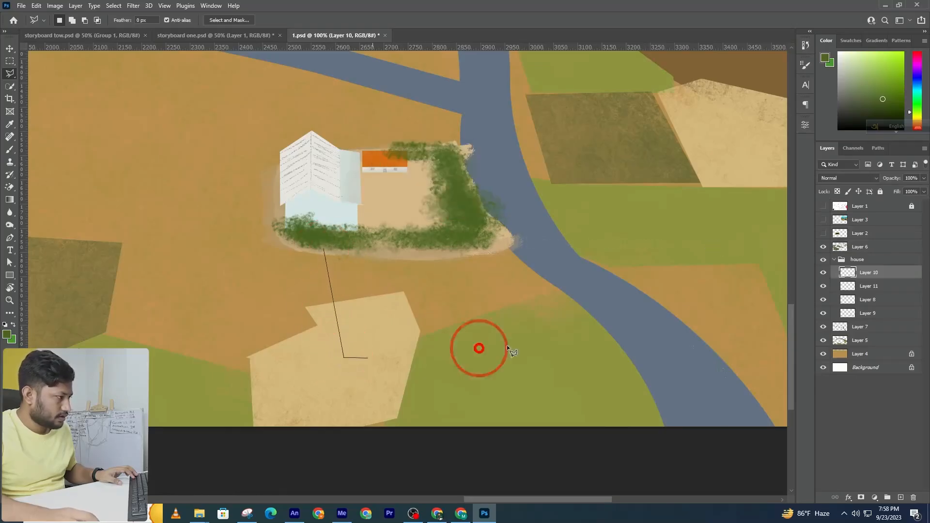
{"action": "left_click", "coordinate": [597, 320]}
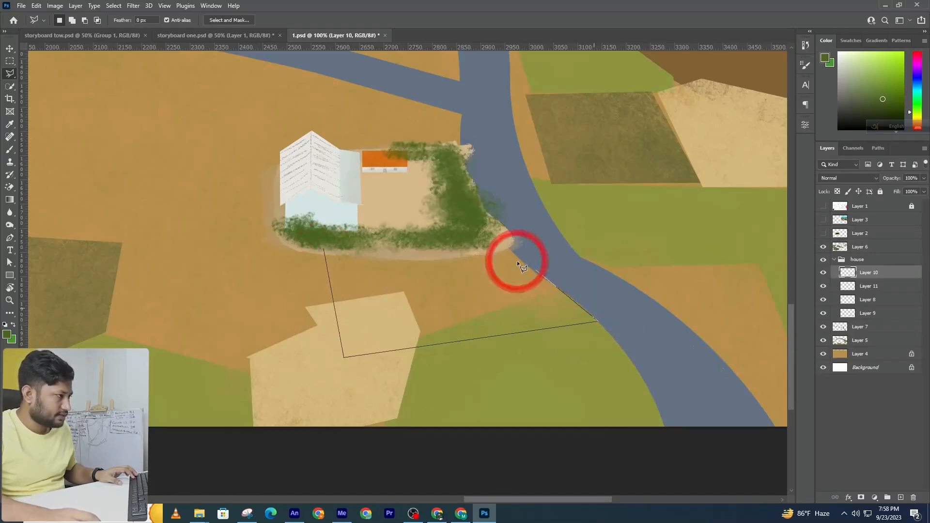
{"action": "double_click", "coordinate": [499, 237]}
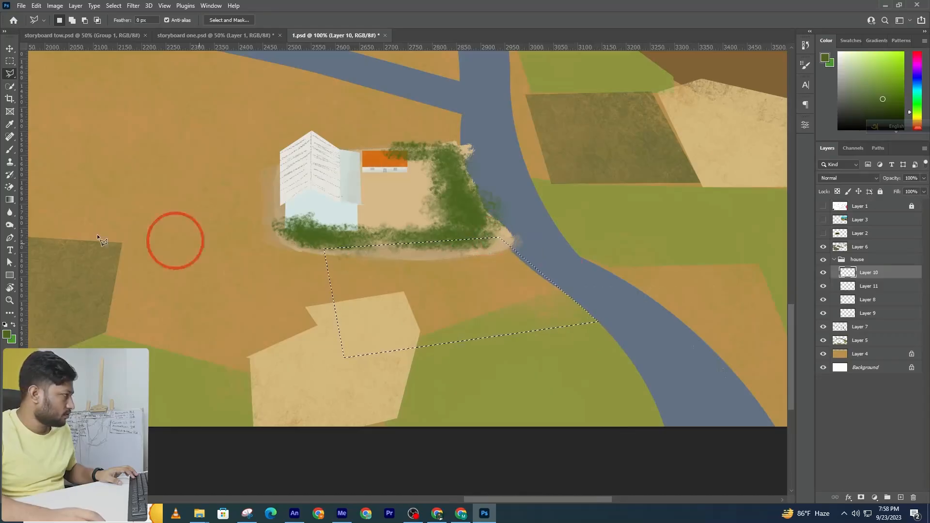
Step: Set the foreground color to a dark brown, starting from the sampled orange-brown ground color
{"action": "left_click", "coordinate": [8, 333]}
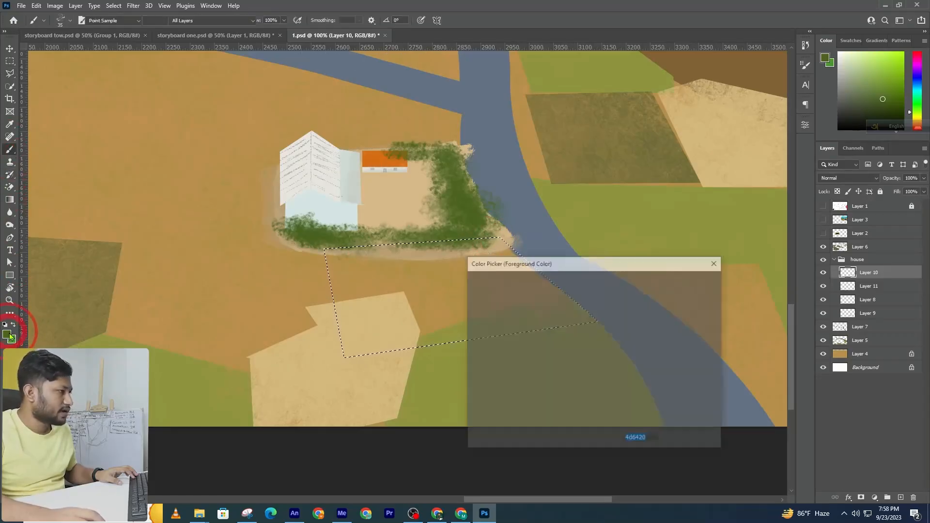
{"action": "left_click_drag", "start_coordinate": [599, 354], "coordinate": [599, 349]}
{"action": "left_click_drag", "start_coordinate": [550, 293], "coordinate": [535, 284]}
{"action": "left_click", "coordinate": [376, 276]}
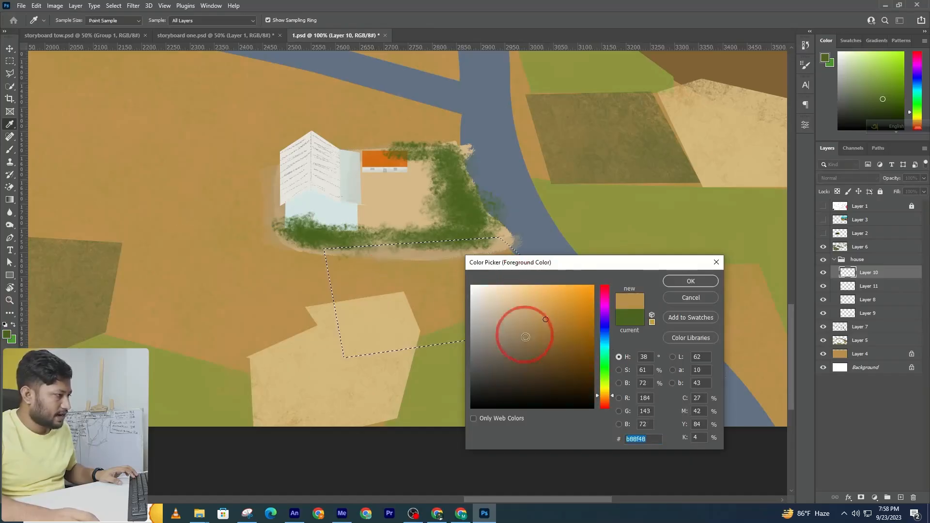
{"action": "left_click_drag", "start_coordinate": [525, 321], "coordinate": [539, 355]}
{"action": "left_click", "coordinate": [688, 281]}
{"action": "key", "text": "b"}
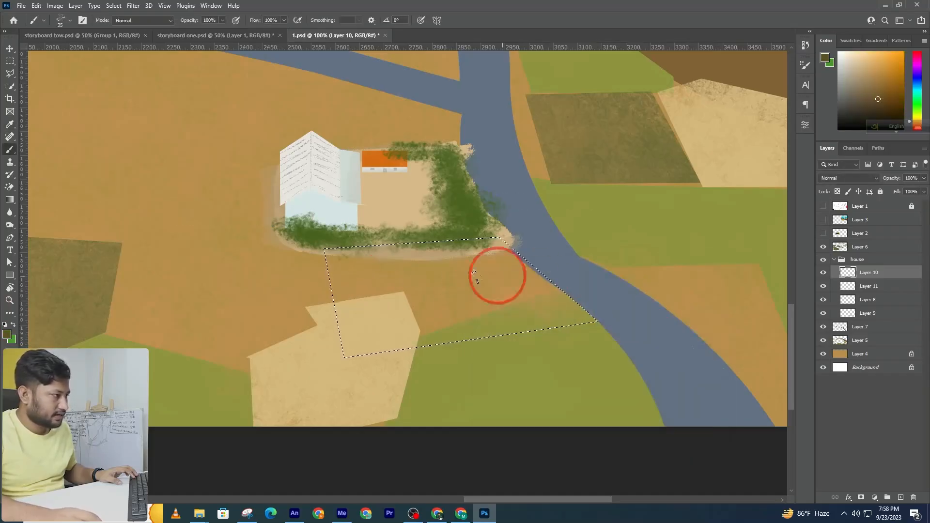
{"action": "left_click_drag", "start_coordinate": [330, 278], "coordinate": [473, 274]}
{"action": "left_click_drag", "start_coordinate": [450, 287], "coordinate": [362, 328]}
{"action": "key", "text": "ctrl+z"}
{"action": "key", "text": "ctrl+z"}
Step: Choose the Brushy Boi brush preset from the texture brush set
{"action": "left_click", "coordinate": [61, 20]}
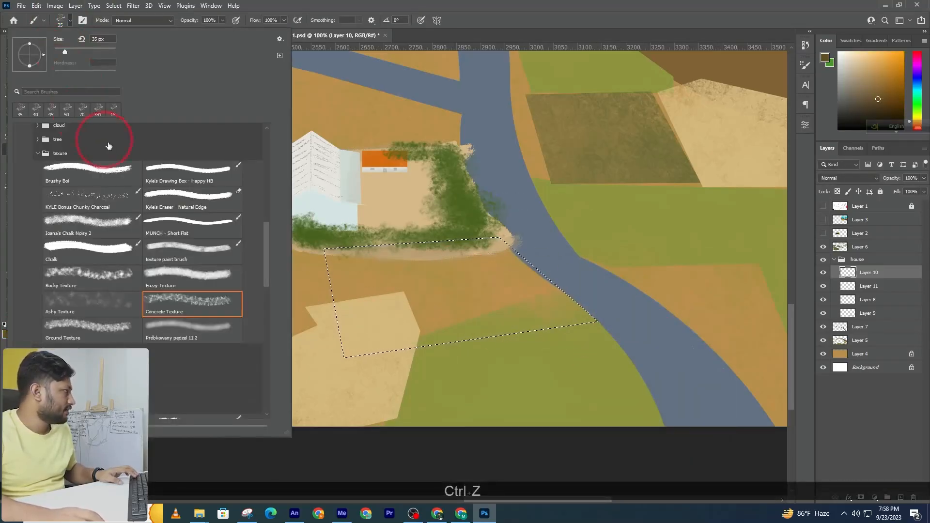
{"action": "left_click", "coordinate": [82, 174]}
{"action": "left_click", "coordinate": [71, 20]}
Step: Try painting the selected field dark brown on Layer 10 and moving that layer below Layer 9, and undo these changes
{"action": "mouse_move", "coordinate": [339, 276]}
{"action": "left_mouse_down"}
{"action": "mouse_move", "coordinate": [482, 246]}
{"action": "mouse_move", "coordinate": [502, 336]}
{"action": "mouse_move", "coordinate": [276, 291]}
{"action": "mouse_move", "coordinate": [565, 305]}
{"action": "left_mouse_up"}
{"action": "key", "text": "ctrl+d"}
{"action": "left_click_drag", "start_coordinate": [845, 272], "coordinate": [861, 318]}
{"action": "key", "text": "ctrl+z"}
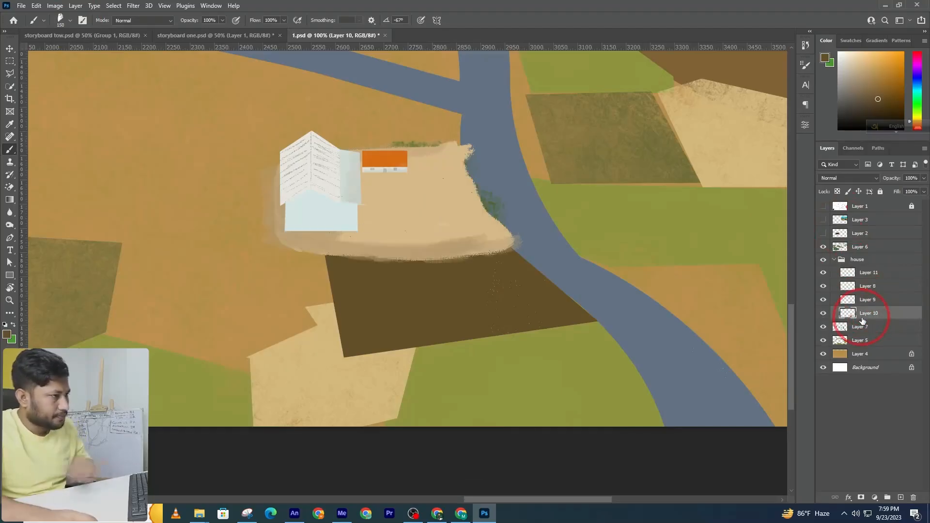
{"action": "key", "text": "ctrl+z"}
{"action": "key", "text": "ctrl+z"}
{"action": "key", "text": "ctrl+z"}
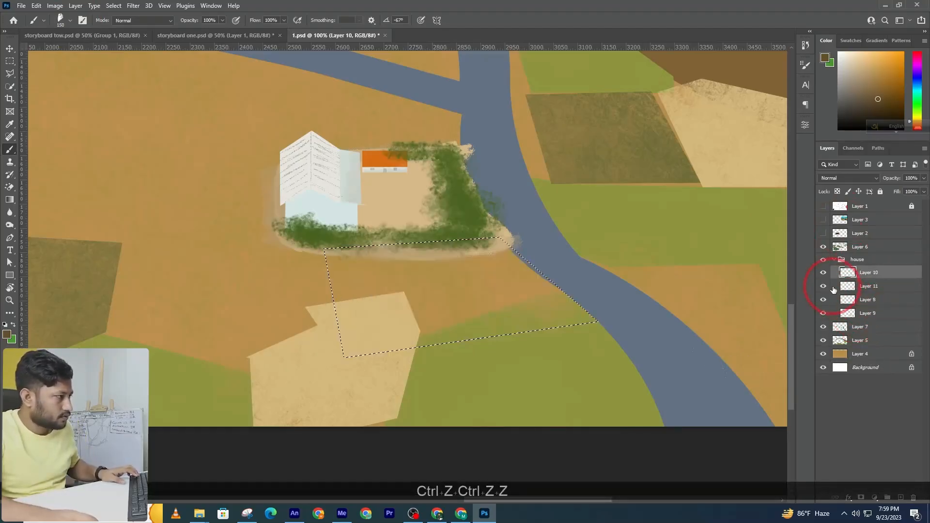
Step: Clear the selection and add a new layer at the bottom of the house group, beneath Layer 9
{"action": "left_click", "coordinate": [853, 315]}
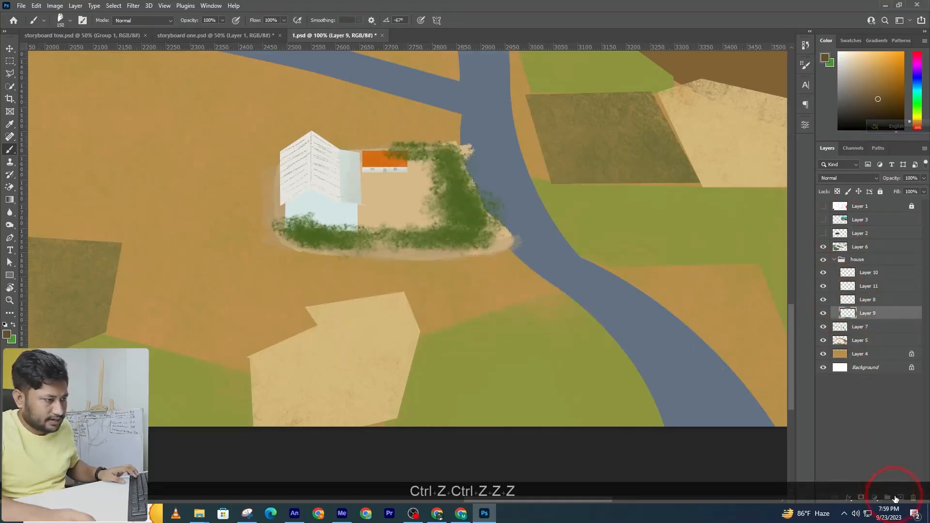
{"action": "left_click_drag", "start_coordinate": [873, 313], "coordinate": [869, 327]}
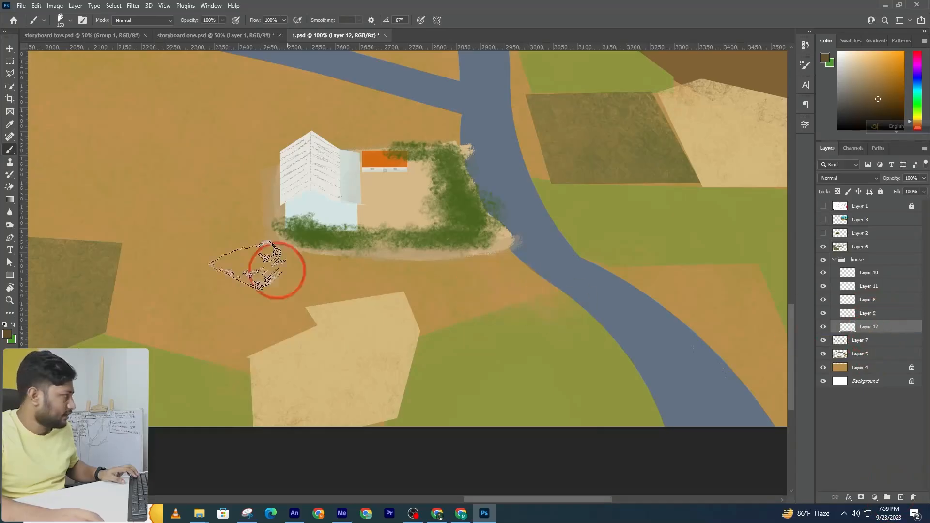
Step: Select a four-sided field area with the Polygonal Lasso, between the hedge below the house and the river
{"action": "left_click", "coordinate": [10, 73]}
{"action": "left_click", "coordinate": [317, 239]}
{"action": "left_click", "coordinate": [363, 347]}
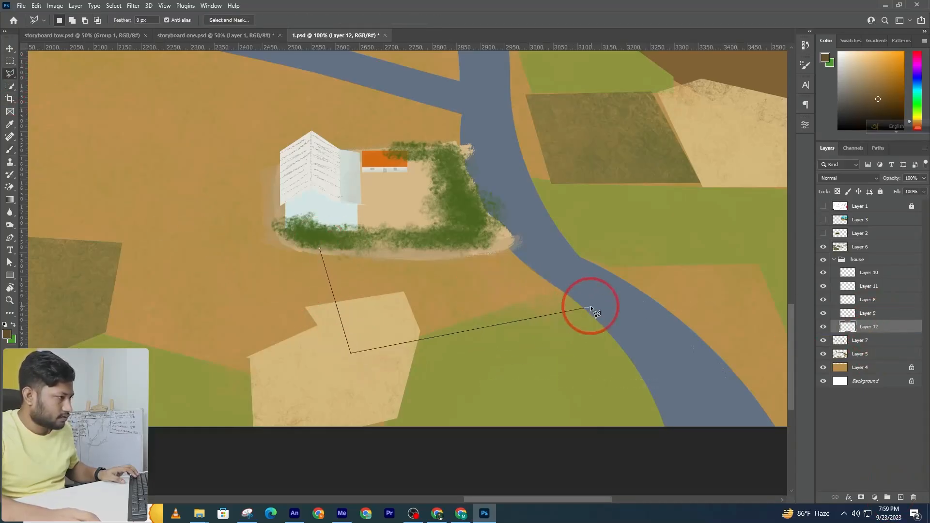
{"action": "double_click", "coordinate": [495, 236]}
{"action": "left_click", "coordinate": [533, 287]}
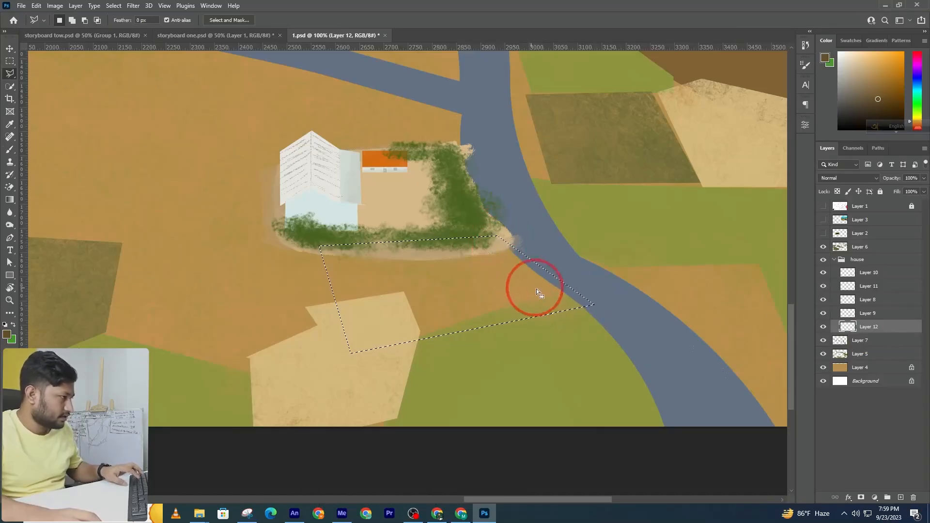
Step: Paint the selected field area solid dark brown on Layer 12 and clear the selection
{"action": "key", "text": "b"}
{"action": "mouse_move", "coordinate": [509, 312]}
{"action": "left_mouse_down"}
{"action": "mouse_move", "coordinate": [315, 277]}
{"action": "mouse_move", "coordinate": [508, 255]}
{"action": "mouse_move", "coordinate": [540, 268]}
{"action": "mouse_move", "coordinate": [526, 289]}
{"action": "left_mouse_up"}
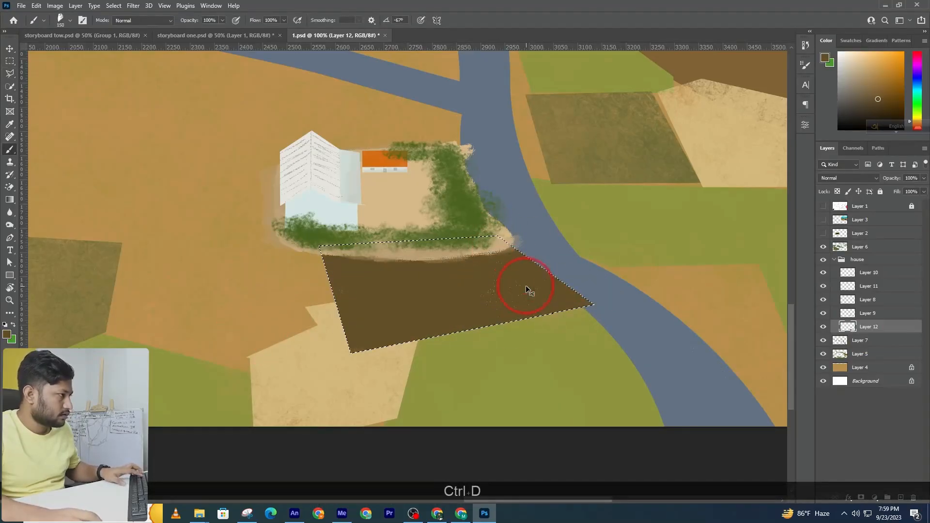
{"action": "key", "text": "ctrl+d"}
Step: Make Layer 9 active and lock its transparent pixels
{"action": "left_click", "coordinate": [426, 258], "text": "ctrl"}
{"action": "left_click", "coordinate": [439, 258], "text": "ctrl"}
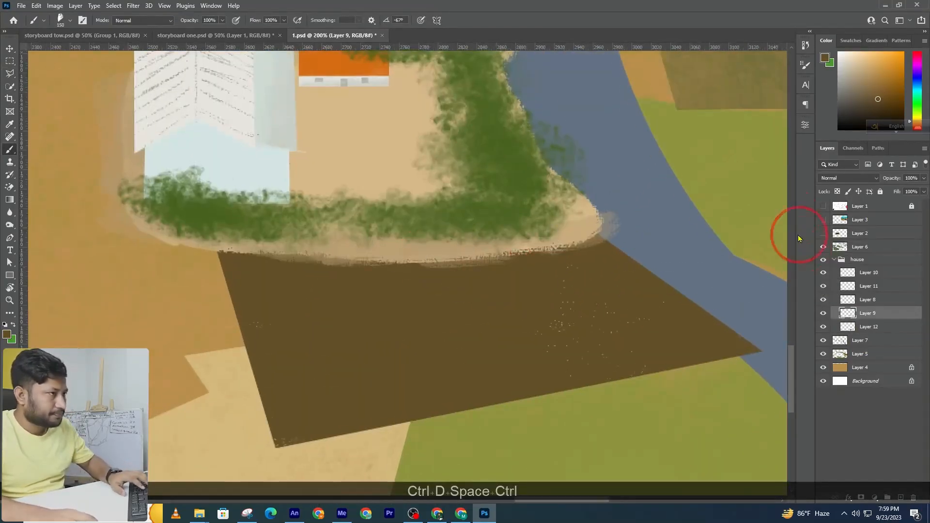
{"action": "left_click", "coordinate": [837, 193]}
Step: Shade the lower edge of the farmyard with dark brown, using a smaller brush at 37% opacity
{"action": "key", "text": "bracketleft"}
{"action": "key", "text": "bracketleft"}
{"action": "key", "text": "bracketleft"}
{"action": "key", "text": "bracketleft"}
{"action": "key", "text": "bracketleft"}
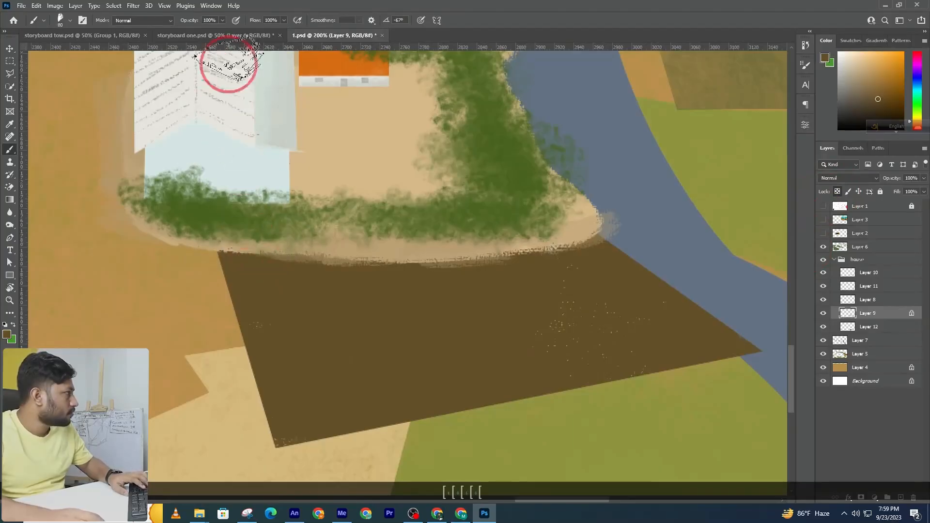
{"action": "left_click", "coordinate": [222, 21]}
{"action": "left_click", "coordinate": [199, 33]}
{"action": "key", "text": "bracketleft"}
{"action": "key", "text": "bracketleft"}
{"action": "key", "text": "bracketleft"}
{"action": "key", "text": "bracketleft"}
{"action": "key", "text": "bracketleft"}
{"action": "mouse_move", "coordinate": [255, 264]}
{"action": "left_mouse_down"}
{"action": "mouse_move", "coordinate": [452, 266]}
{"action": "mouse_move", "coordinate": [571, 243]}
{"action": "mouse_move", "coordinate": [476, 253]}
{"action": "mouse_move", "coordinate": [634, 214]}
{"action": "mouse_move", "coordinate": [407, 249]}
{"action": "mouse_move", "coordinate": [271, 254]}
{"action": "left_mouse_up"}
Step: Select an L-shaped strip along the outer left and lower edges of the brown field with the Polygonal Lasso
{"action": "left_click", "coordinate": [9, 74]}
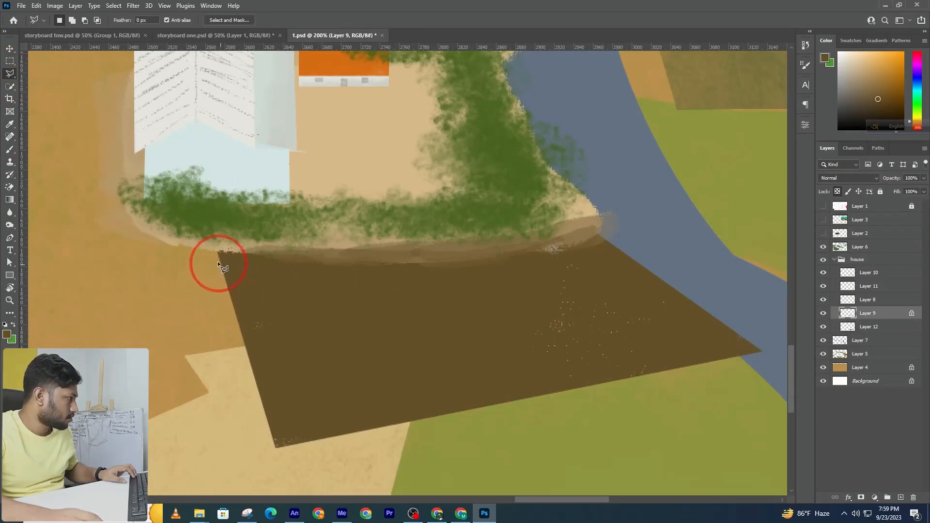
{"action": "left_click", "coordinate": [207, 244]}
{"action": "left_click", "coordinate": [272, 461]}
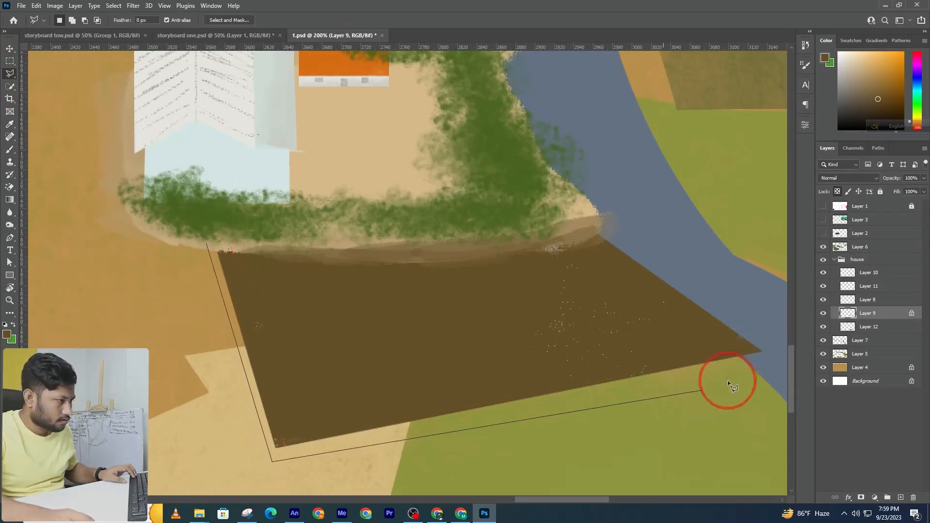
{"action": "left_click", "coordinate": [762, 363]}
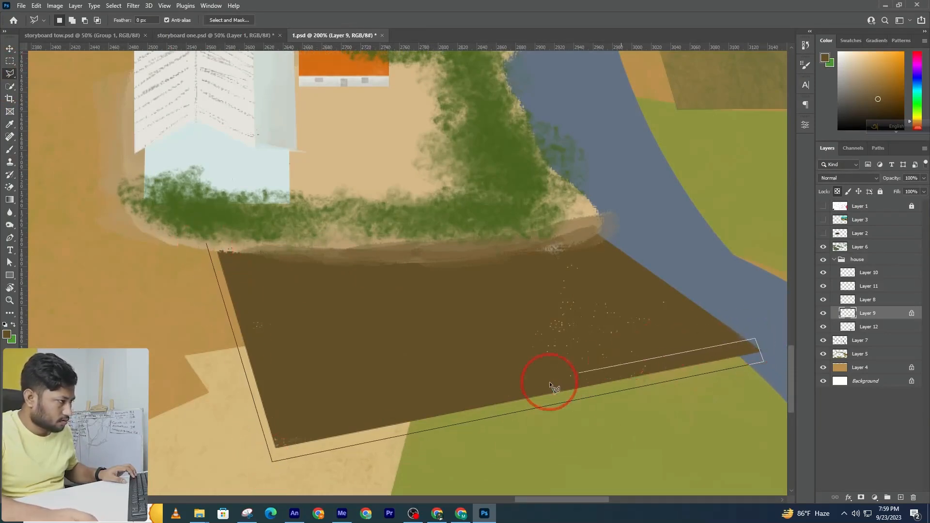
{"action": "left_click", "coordinate": [286, 429]}
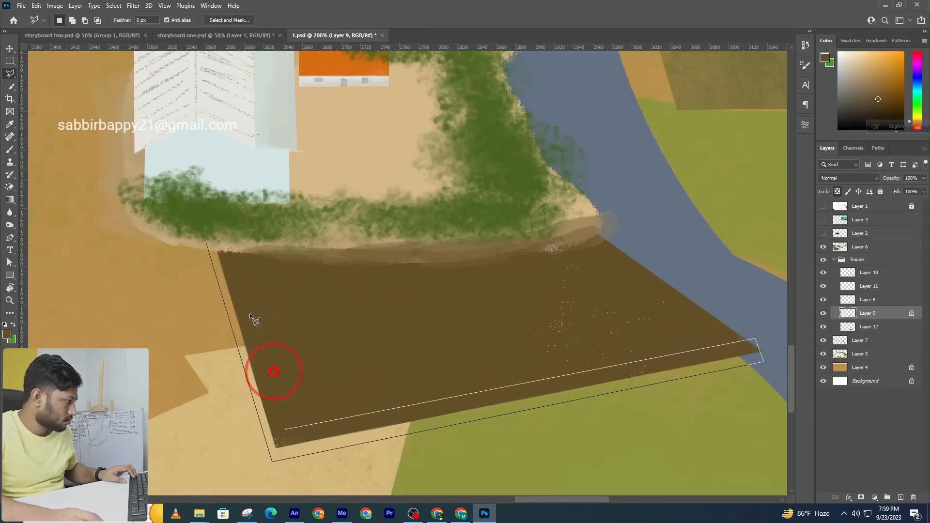
{"action": "left_click", "coordinate": [231, 244]}
Step: Sample the tan from the farmyard's lower edge as the brush color and make Layer 12 active
{"action": "left_click", "coordinate": [10, 149]}
{"action": "key", "text": "alt"}
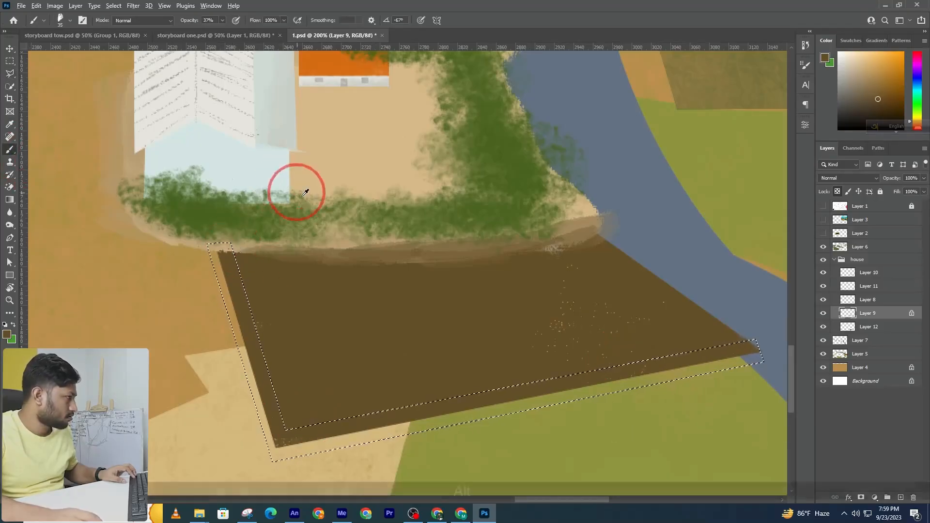
{"action": "left_click", "coordinate": [346, 243], "text": "alt"}
{"action": "left_click", "coordinate": [825, 314]}
{"action": "left_click", "coordinate": [825, 314]}
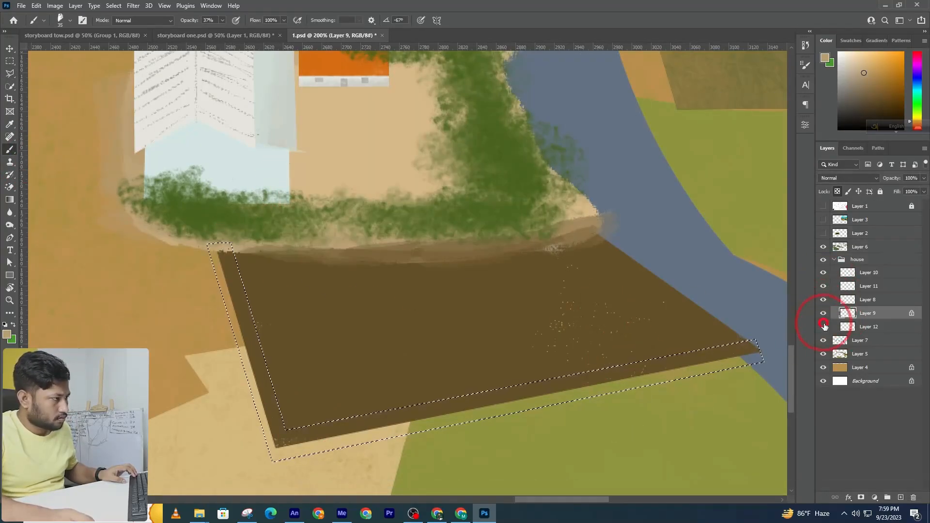
{"action": "left_click", "coordinate": [848, 326]}
Step: Paint the selected L-shaped strip tan on Layer 12 with the brush at 100% opacity
{"action": "mouse_move", "coordinate": [224, 251]}
{"action": "left_mouse_down"}
{"action": "mouse_move", "coordinate": [282, 463]}
{"action": "mouse_move", "coordinate": [280, 397]}
{"action": "left_mouse_up"}
{"action": "left_click_drag", "start_coordinate": [222, 32], "coordinate": [271, 40]}
{"action": "mouse_move", "coordinate": [215, 242]}
{"action": "left_mouse_down"}
{"action": "mouse_move", "coordinate": [281, 395]}
{"action": "mouse_move", "coordinate": [224, 269]}
{"action": "mouse_move", "coordinate": [313, 439]}
{"action": "mouse_move", "coordinate": [763, 353]}
{"action": "mouse_move", "coordinate": [401, 424]}
{"action": "left_mouse_up"}
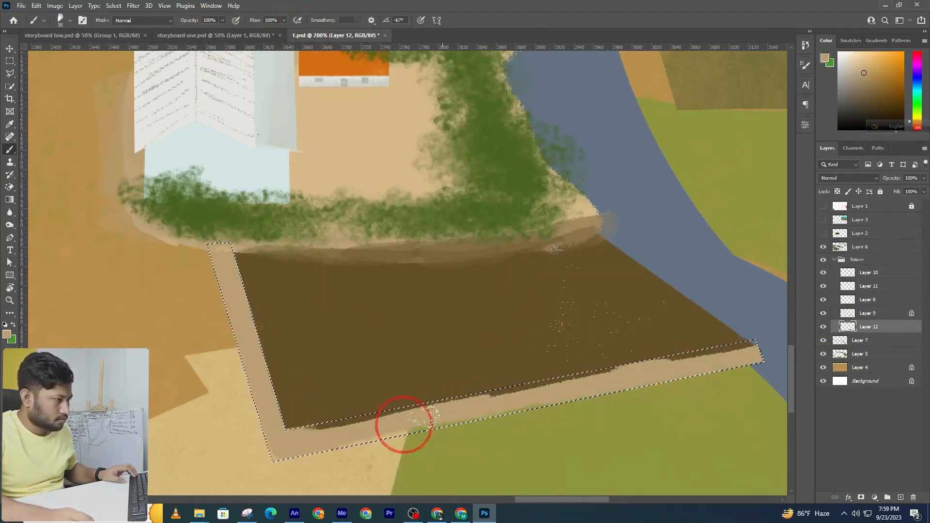
{"action": "left_click_drag", "start_coordinate": [212, 425], "coordinate": [427, 454]}
Step: Brush a lighter tan sampled from the farmyard along the strip, using a smaller brush at 53% opacity
{"action": "left_click", "coordinate": [401, 177], "text": "alt"}
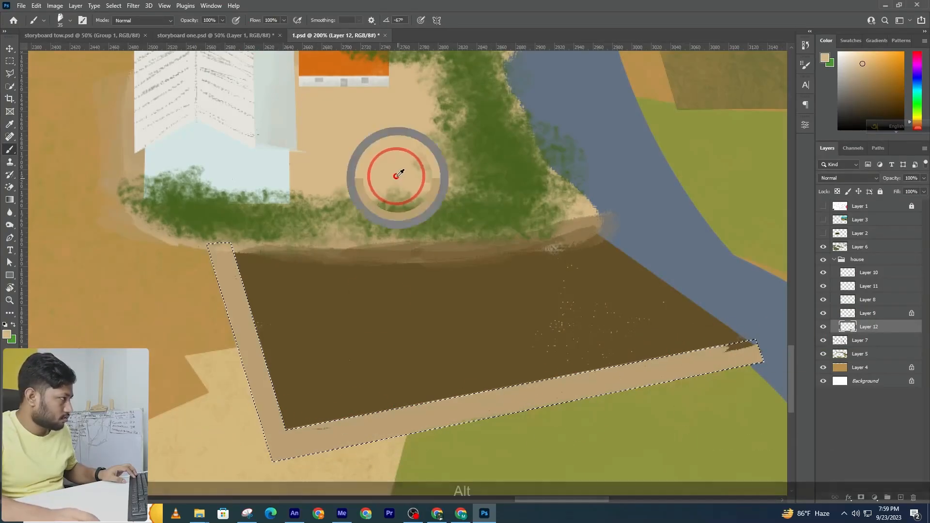
{"action": "left_click", "coordinate": [223, 22]}
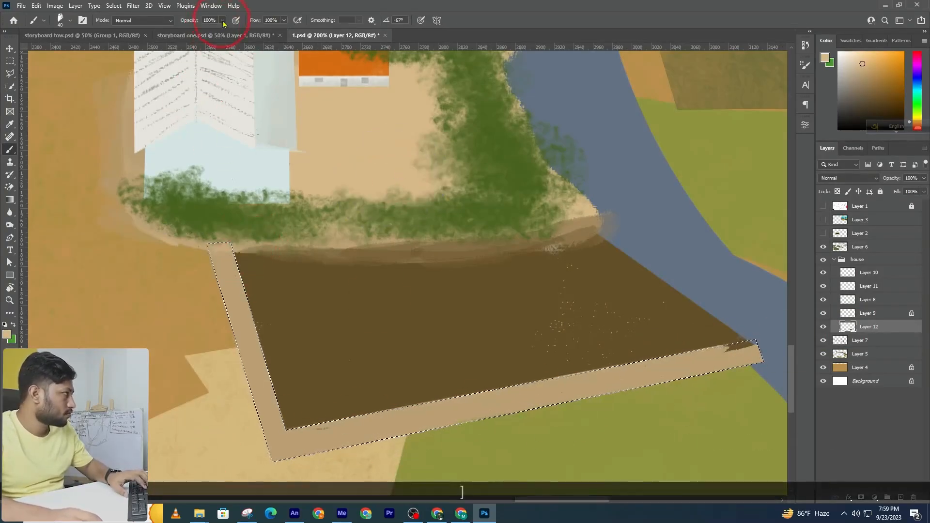
{"action": "key", "text": "bracketleft"}
{"action": "key", "text": "bracketleft"}
{"action": "key", "text": "bracketleft"}
{"action": "key", "text": "bracketleft"}
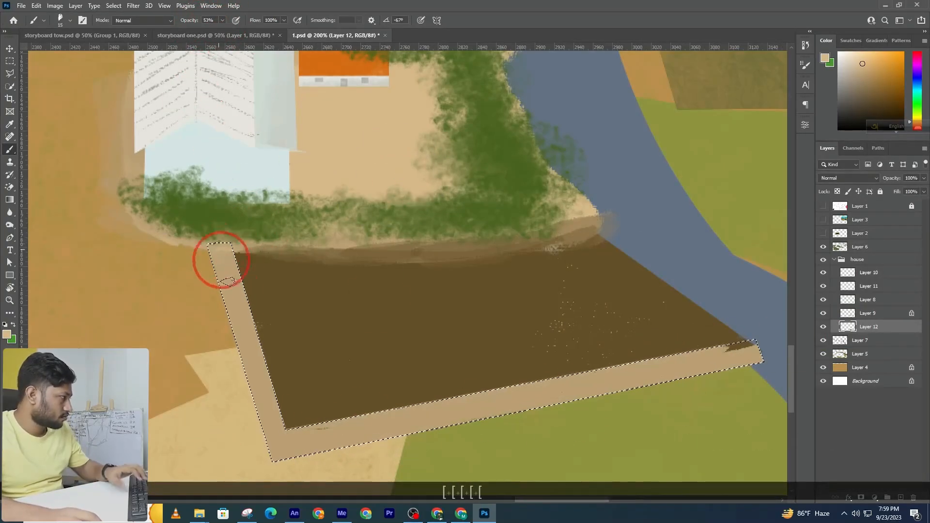
{"action": "mouse_move", "coordinate": [260, 445]}
{"action": "left_mouse_down"}
{"action": "mouse_move", "coordinate": [424, 415]}
{"action": "mouse_move", "coordinate": [290, 445]}
{"action": "left_mouse_up"}
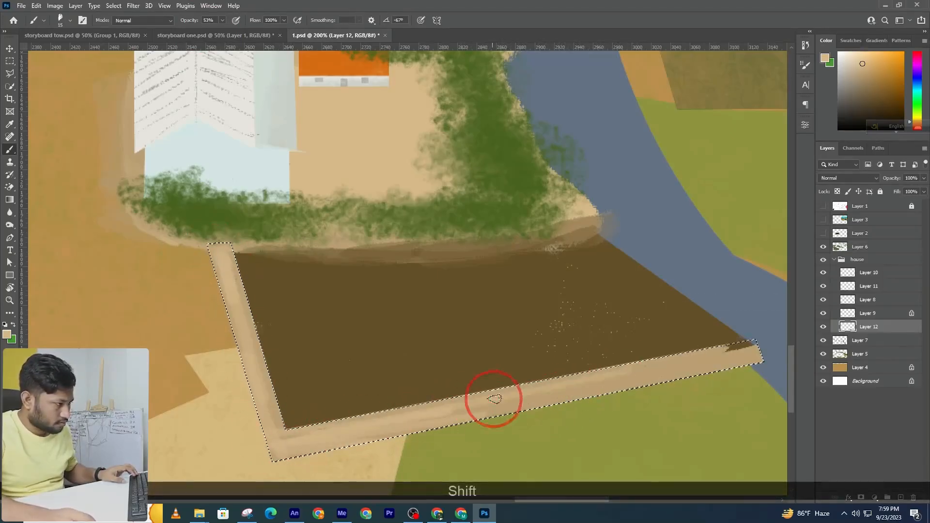
{"action": "left_click", "coordinate": [354, 432], "text": "shift"}
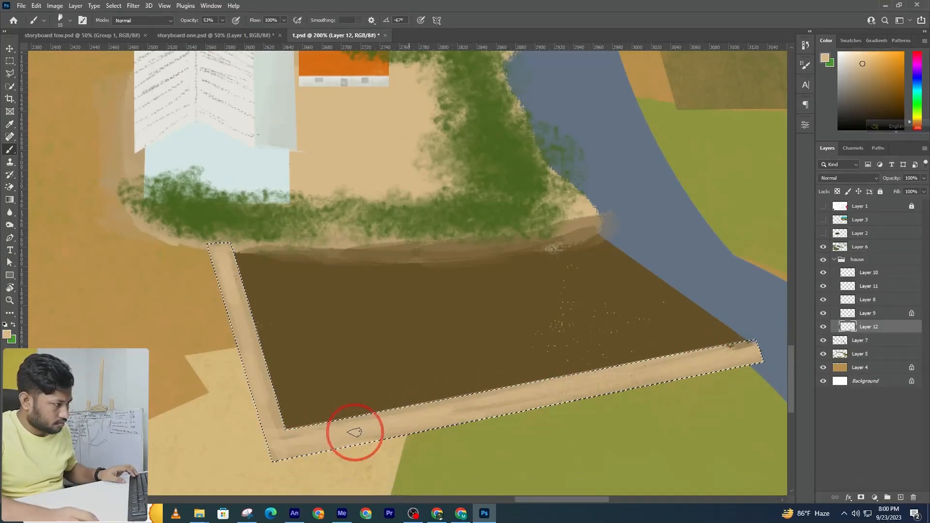
Step: Shade the strip's outer edge with a darker brown sampled from the yard's shadow at 33% opacity, undoing the last stroke
{"action": "left_click", "coordinate": [353, 249], "text": "alt"}
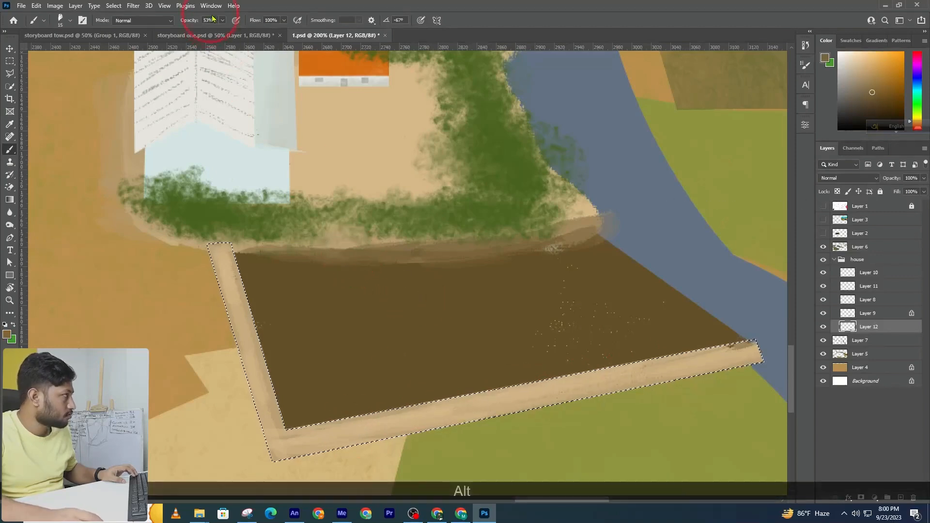
{"action": "left_click", "coordinate": [330, 474]}
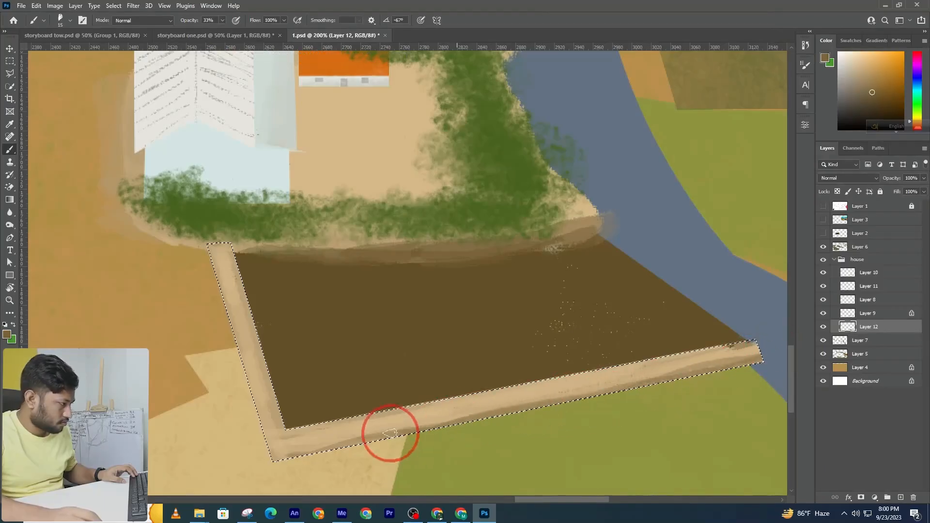
{"action": "mouse_move", "coordinate": [259, 418]}
{"action": "left_mouse_down"}
{"action": "mouse_move", "coordinate": [216, 291]}
{"action": "mouse_move", "coordinate": [246, 386]}
{"action": "mouse_move", "coordinate": [226, 270]}
{"action": "left_mouse_up"}
{"action": "key", "text": "ctrl+z"}
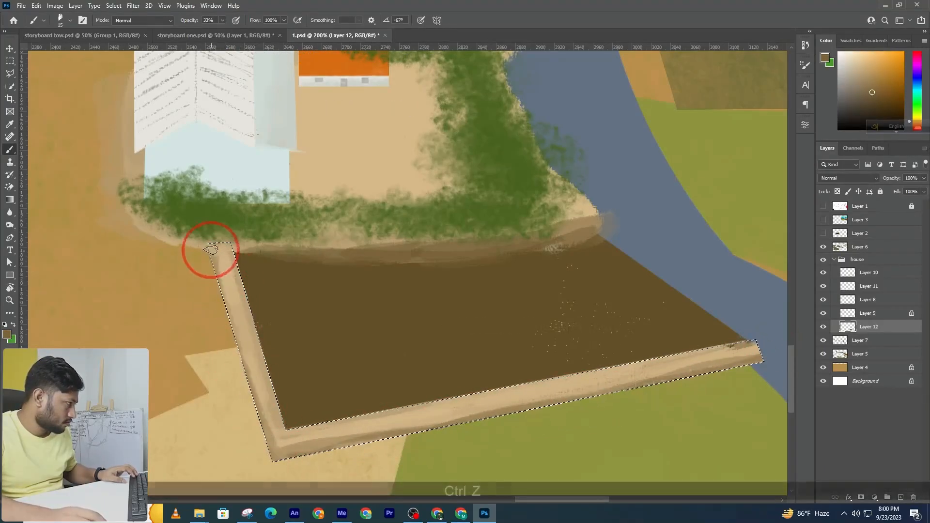
Step: Blend sampled light and darker tans along both arms of the strip, and clear the selection
{"action": "left_click", "coordinate": [212, 229], "text": "alt"}
{"action": "left_click_drag", "start_coordinate": [212, 229], "coordinate": [262, 375]}
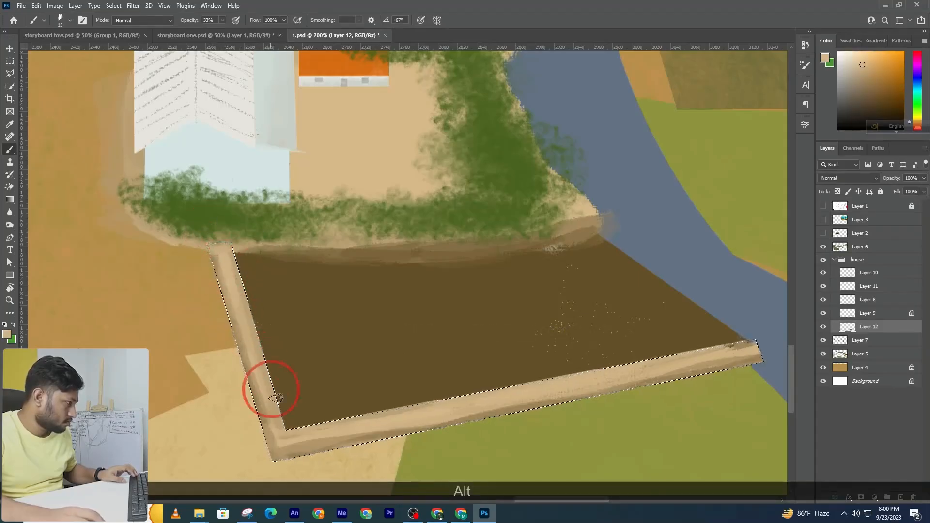
{"action": "mouse_move", "coordinate": [725, 348]}
{"action": "left_mouse_down"}
{"action": "mouse_move", "coordinate": [589, 388]}
{"action": "mouse_move", "coordinate": [380, 421]}
{"action": "left_mouse_up"}
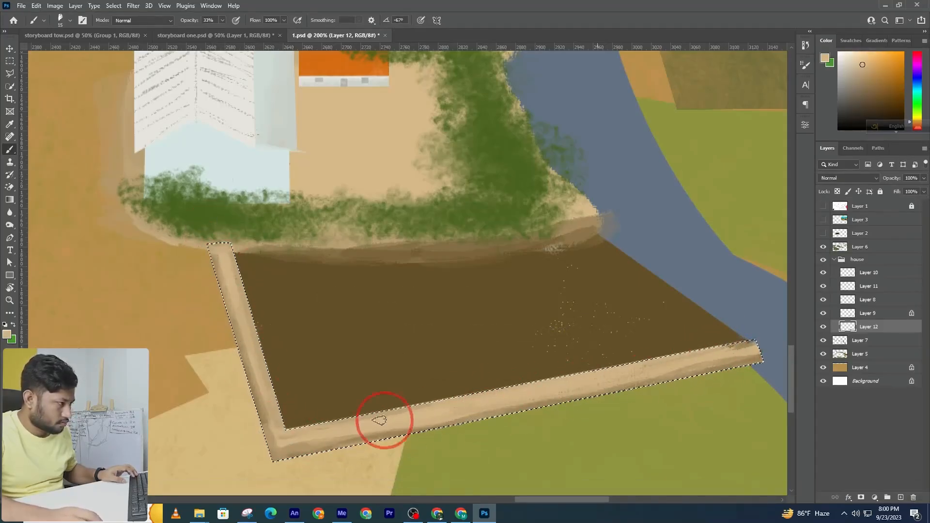
{"action": "left_click_drag", "start_coordinate": [479, 423], "coordinate": [461, 427]}
{"action": "left_click", "coordinate": [384, 436], "text": "alt"}
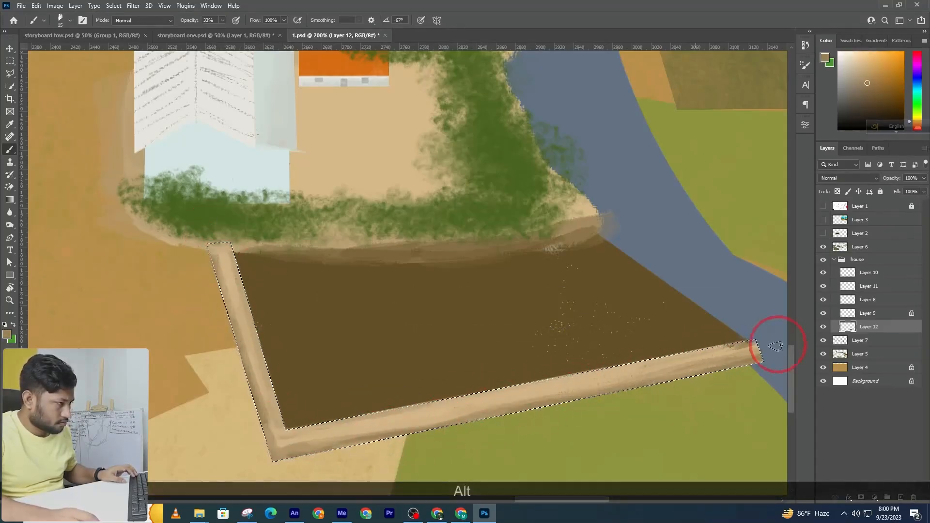
{"action": "key", "text": "ctrl+d"}
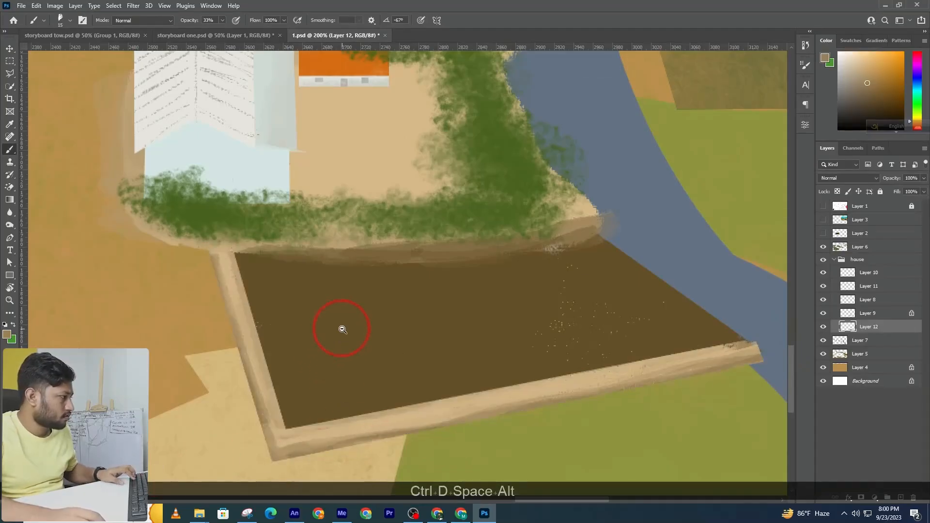
Step: Select a thin L-shaped band along the tan border's outer side by outlining the field corner and subtracting its inner area
{"action": "left_click", "coordinate": [353, 334], "text": "alt"}
{"action": "left_click", "coordinate": [352, 334], "text": "alt"}
{"action": "left_click", "coordinate": [353, 334], "text": "alt"}
{"action": "left_click", "coordinate": [381, 341], "text": "ctrl"}
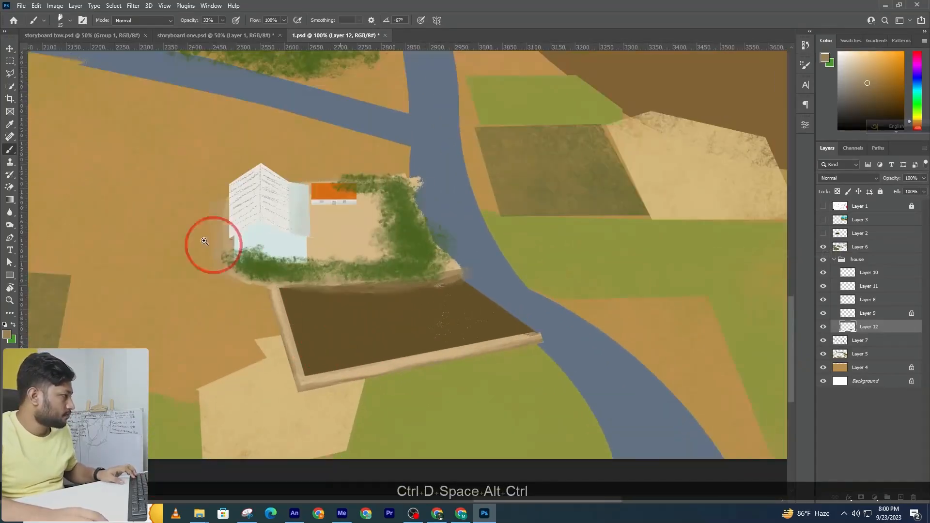
{"action": "left_click", "coordinate": [10, 73]}
{"action": "left_click", "coordinate": [264, 287], "text": "ctrl"}
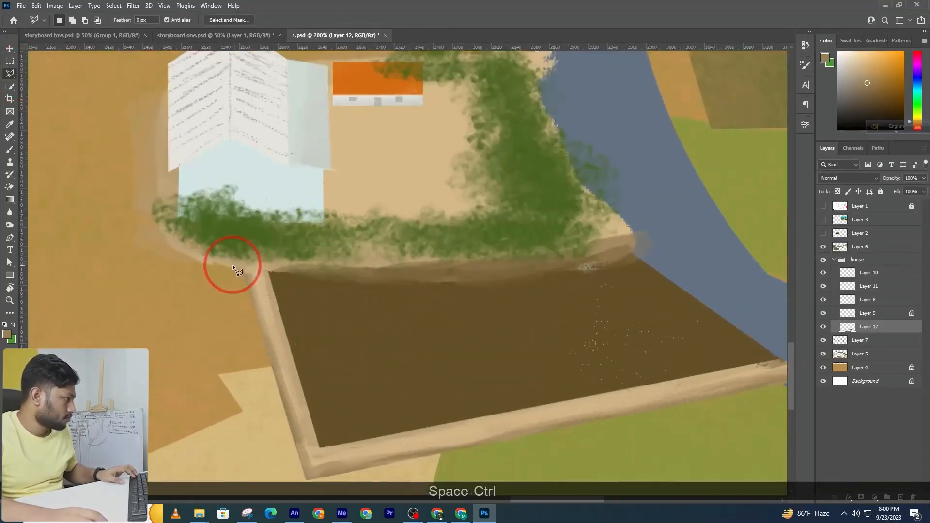
{"action": "left_click", "coordinate": [234, 265]}
{"action": "scroll", "coordinate": [270, 312], "scroll_direction": "down", "scroll_amount": 3}
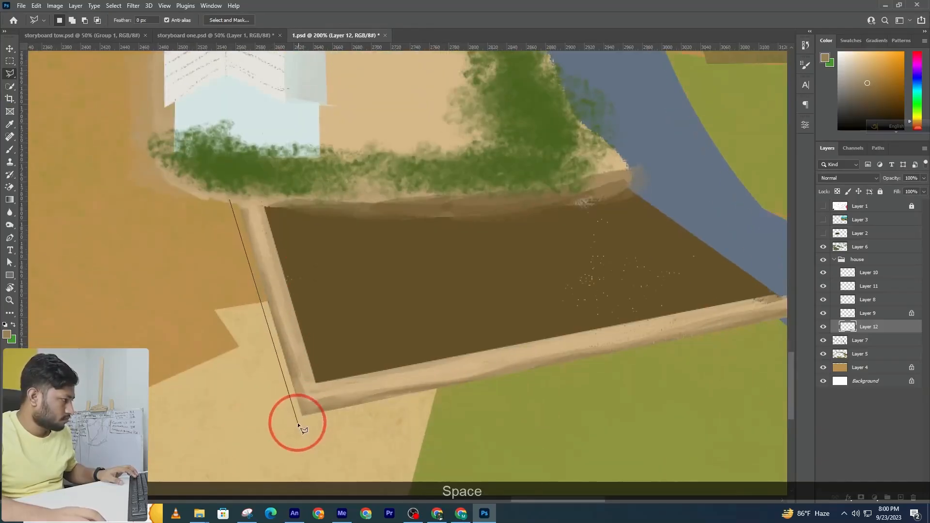
{"action": "scroll", "coordinate": [318, 429], "scroll_direction": "right", "scroll_amount": 3}
{"action": "left_click", "coordinate": [720, 321]}
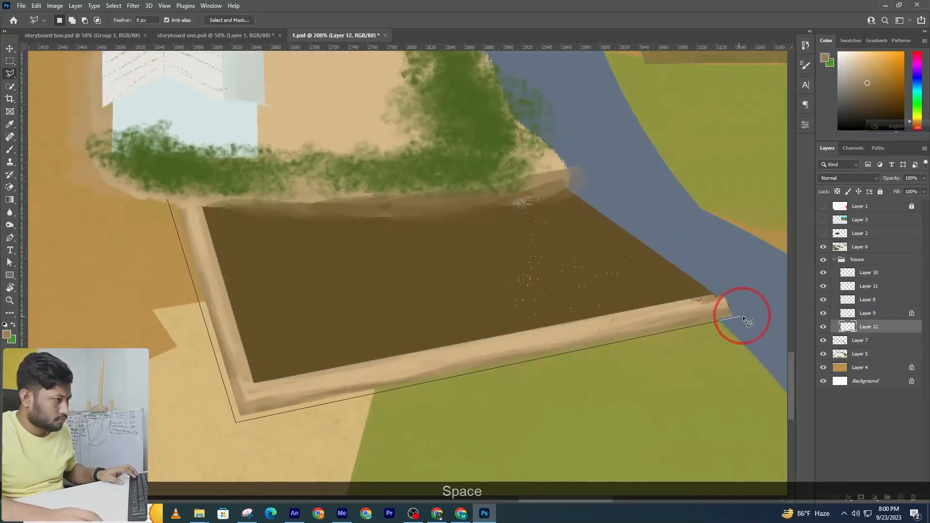
{"action": "left_click", "coordinate": [744, 315]}
{"action": "double_click", "coordinate": [721, 295]}
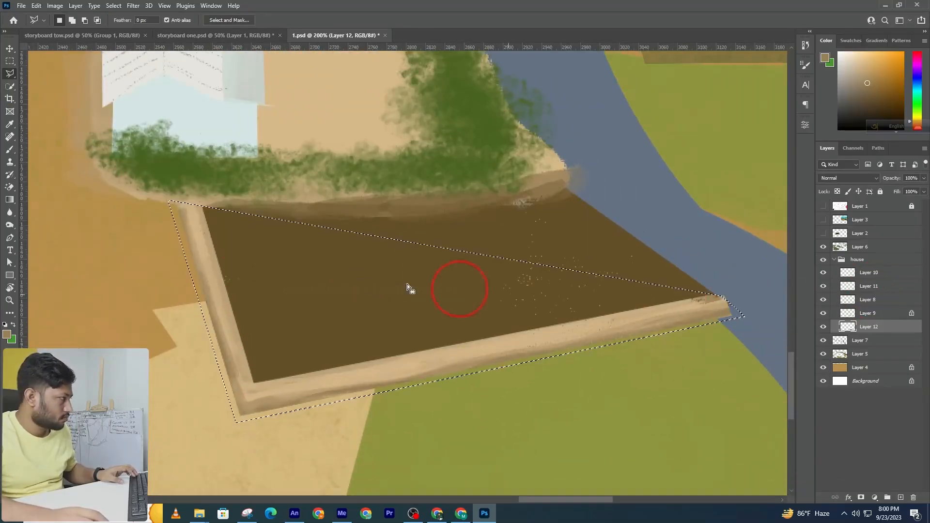
{"action": "left_click", "coordinate": [246, 403]}
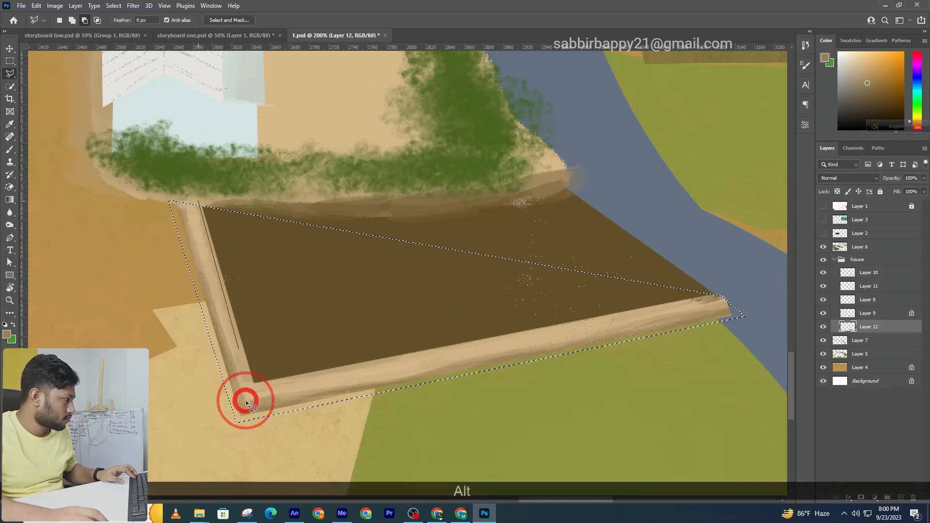
{"action": "double_click", "coordinate": [749, 289]}
Step: Sample a medium tan from the upper end of the field border as the brush color
{"action": "left_click", "coordinate": [6, 151]}
{"action": "left_click", "coordinate": [191, 213], "text": "alt"}
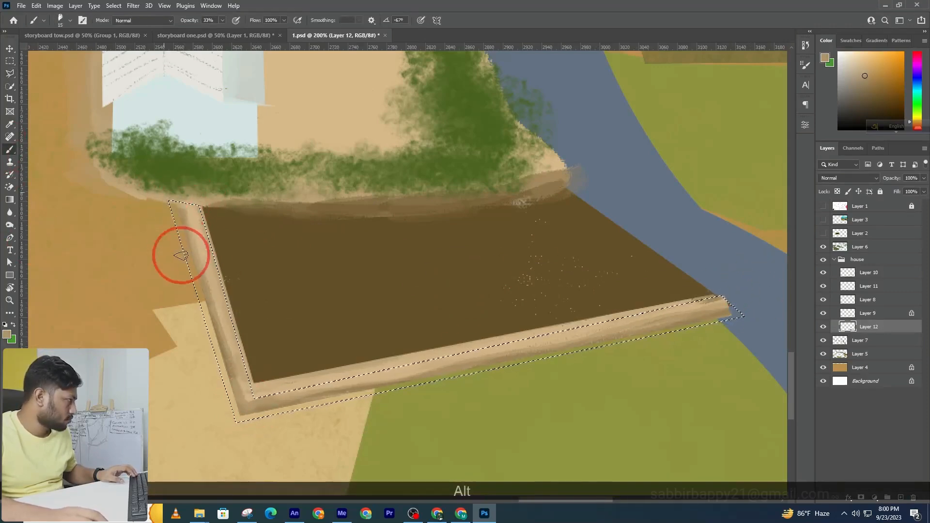
{"action": "left_click", "coordinate": [834, 249]}
Step: Try a tan stroke down the left arm of the selected band, undo it and check Layer 12's visibility
{"action": "mouse_move", "coordinate": [194, 213]}
{"action": "left_mouse_down"}
{"action": "mouse_move", "coordinate": [182, 228]}
{"action": "mouse_move", "coordinate": [235, 381]}
{"action": "left_mouse_up"}
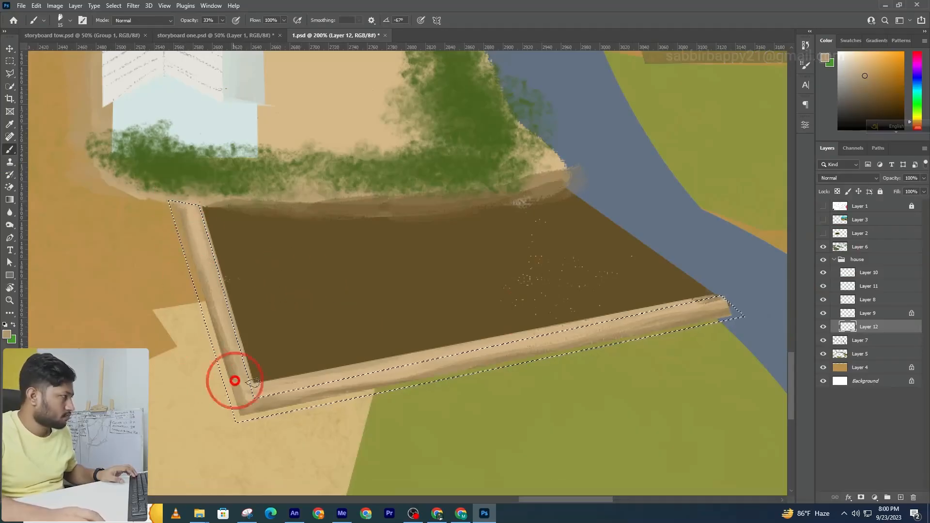
{"action": "key", "text": "ctrl+z"}
{"action": "left_click", "coordinate": [825, 328]}
{"action": "left_click", "coordinate": [825, 328]}
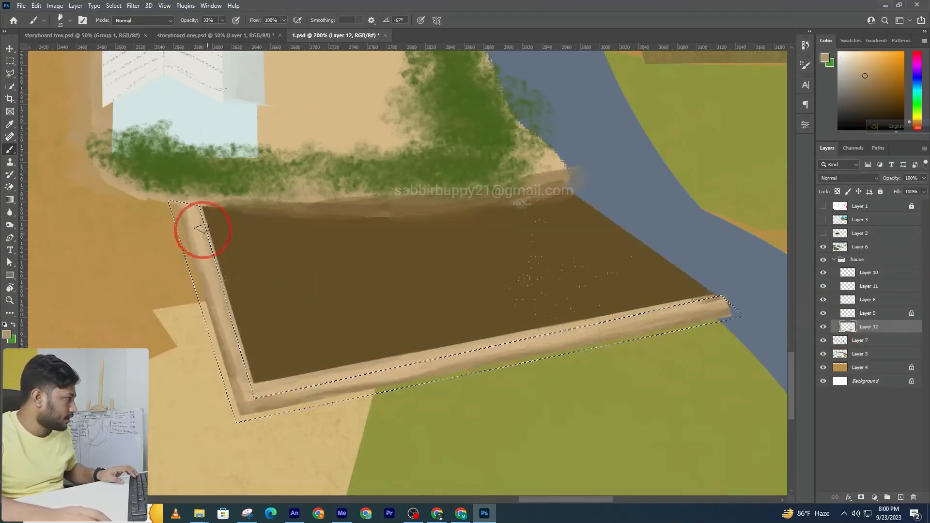
Step: Paint both arms of the selected outer band medium tan at 100% brush opacity, and clear the selection
{"action": "left_click", "coordinate": [222, 21]}
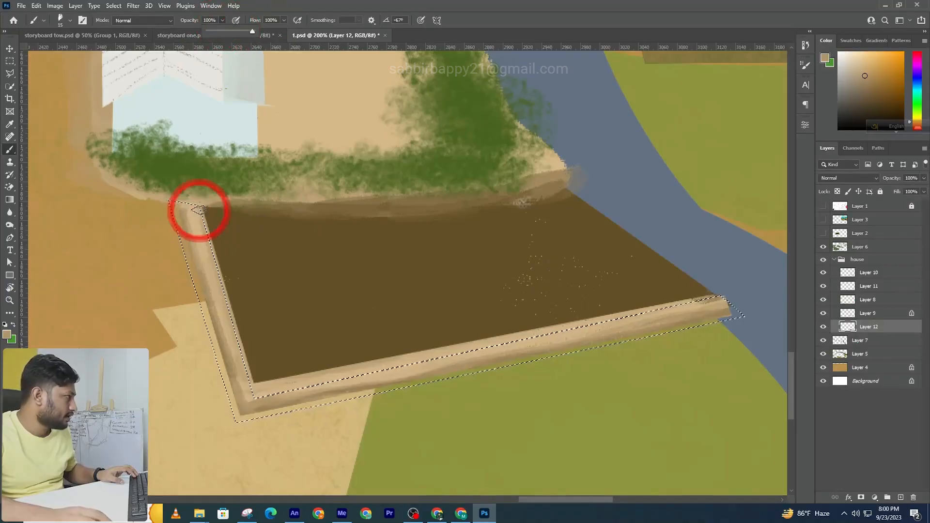
{"action": "key", "text": "alt"}
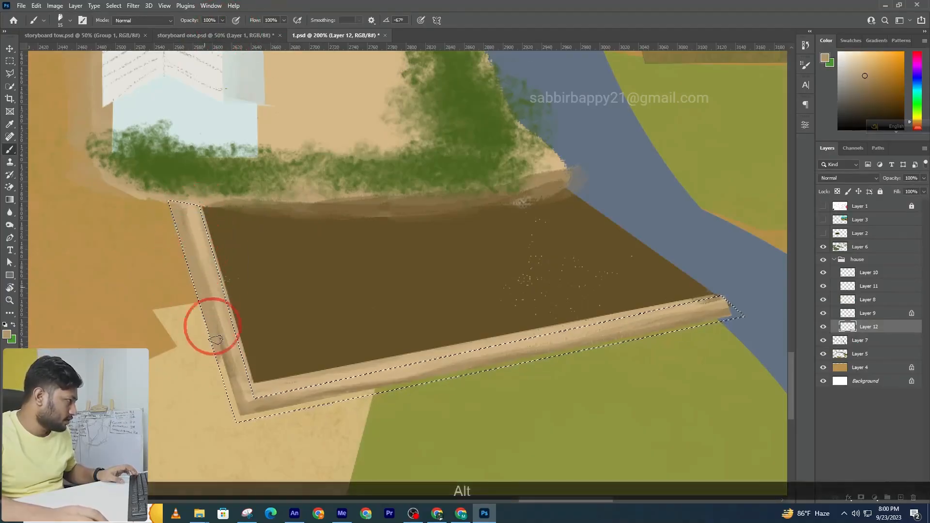
{"action": "left_click_drag", "start_coordinate": [483, 371], "coordinate": [694, 334]}
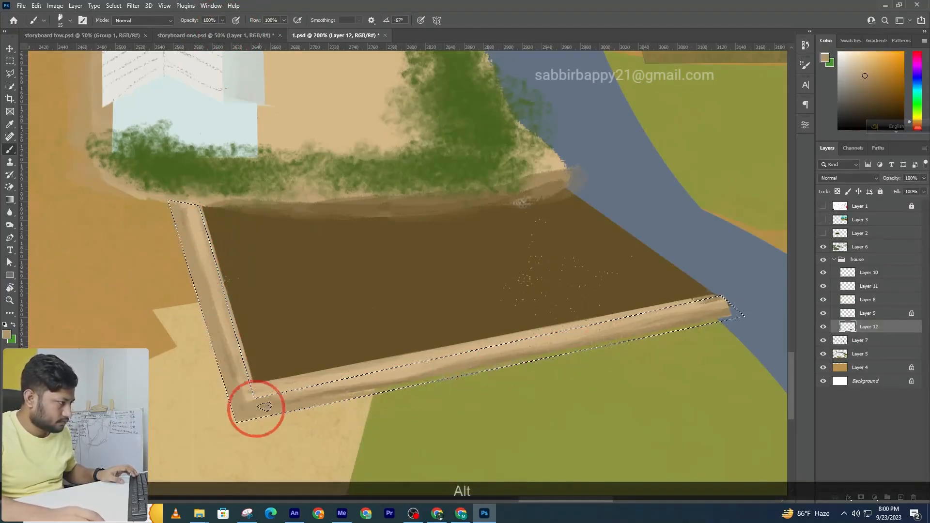
{"action": "left_click_drag", "start_coordinate": [266, 407], "coordinate": [658, 332]}
{"action": "mouse_move", "coordinate": [644, 335]}
{"action": "left_mouse_down"}
{"action": "mouse_move", "coordinate": [497, 369]}
{"action": "mouse_move", "coordinate": [699, 320]}
{"action": "left_mouse_up"}
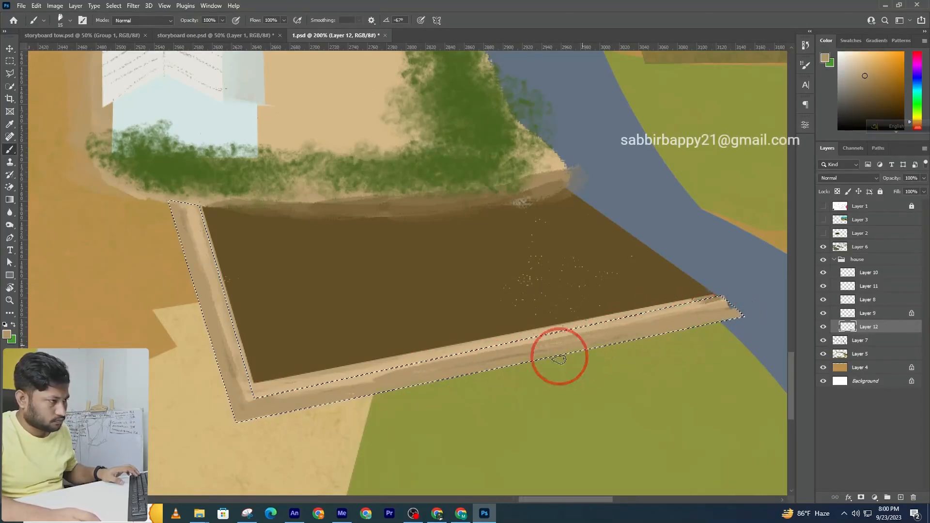
{"action": "key", "text": "ctrl+d"}
{"action": "left_click", "coordinate": [823, 327]}
{"action": "left_click", "coordinate": [824, 327]}
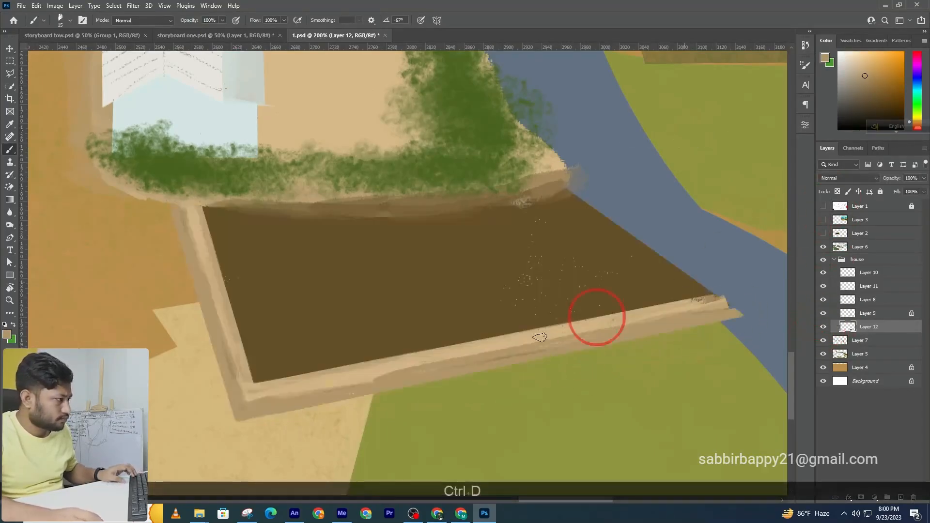
Step: Blend a light tan sampled from the border over the outer band along both arms, lowering the brush opacity to 49%
{"action": "left_click", "coordinate": [455, 351], "text": "alt"}
{"action": "mouse_move", "coordinate": [451, 357]}
{"action": "left_mouse_down"}
{"action": "mouse_move", "coordinate": [388, 373]}
{"action": "mouse_move", "coordinate": [593, 325]}
{"action": "left_mouse_up"}
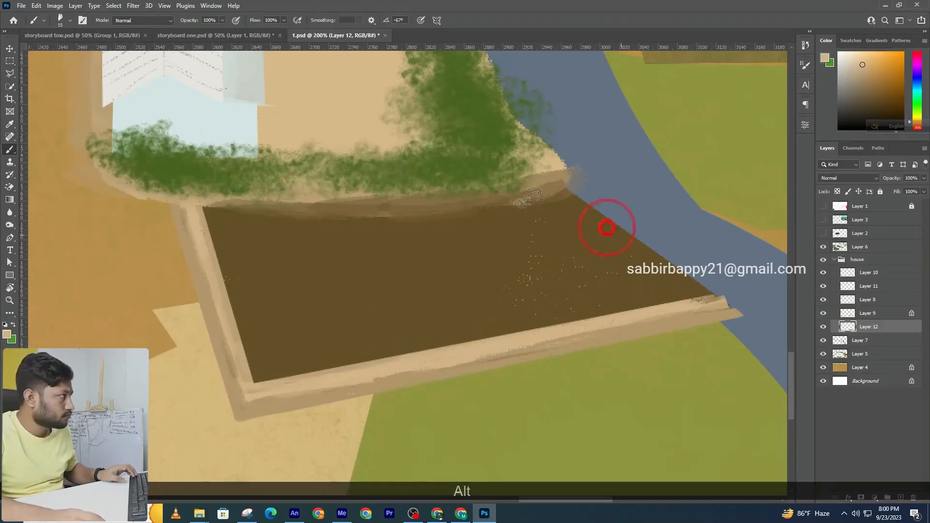
{"action": "left_click", "coordinate": [209, 20]}
{"action": "left_click_drag", "start_coordinate": [215, 31], "coordinate": [199, 31]}
{"action": "left_click", "coordinate": [482, 289]}
{"action": "mouse_move", "coordinate": [374, 382]}
{"action": "left_mouse_down"}
{"action": "mouse_move", "coordinate": [571, 324]}
{"action": "mouse_move", "coordinate": [620, 321]}
{"action": "mouse_move", "coordinate": [561, 339]}
{"action": "mouse_move", "coordinate": [717, 303]}
{"action": "left_mouse_up"}
{"action": "key", "text": "ctrl+z"}
{"action": "key", "text": "ctrl+z"}
{"action": "mouse_move", "coordinate": [511, 356]}
{"action": "left_mouse_down"}
{"action": "mouse_move", "coordinate": [409, 370]}
{"action": "mouse_move", "coordinate": [606, 328]}
{"action": "mouse_move", "coordinate": [378, 386]}
{"action": "mouse_move", "coordinate": [246, 401]}
{"action": "mouse_move", "coordinate": [213, 301]}
{"action": "left_mouse_up"}
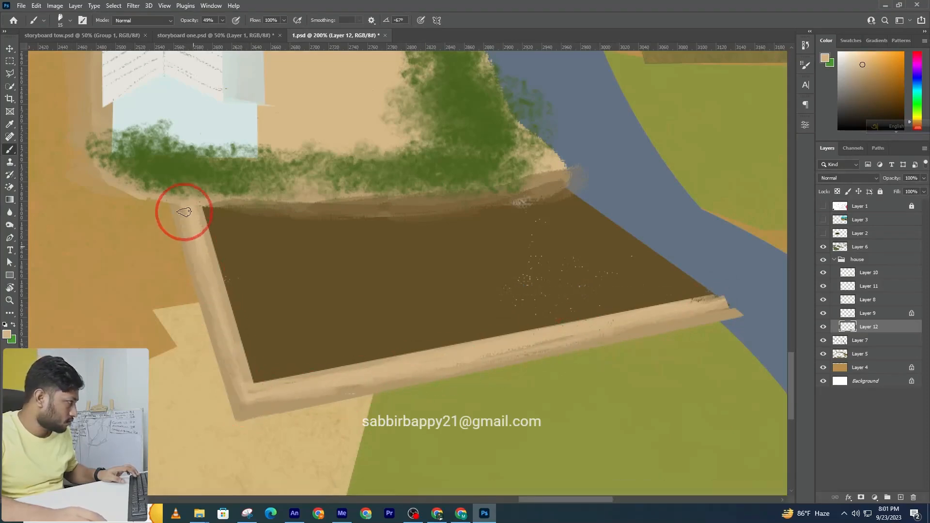
Step: Examine how the bordered field and farmhouse sit in the surrounding landscape, with no layer selected
{"action": "left_click", "coordinate": [370, 250], "text": "ctrl+alt"}
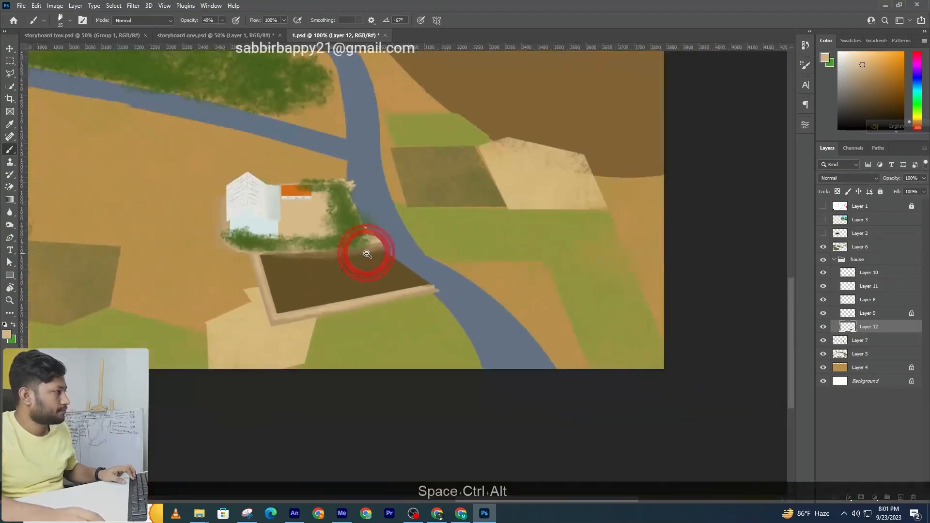
{"action": "left_click", "coordinate": [367, 254], "text": "ctrl+alt"}
{"action": "left_click", "coordinate": [363, 250], "text": "ctrl+alt"}
{"action": "left_click", "coordinate": [364, 250], "text": "ctrl+alt"}
{"action": "key", "text": "v"}
{"action": "left_click", "coordinate": [387, 342]}
{"action": "left_click_drag", "start_coordinate": [370, 286], "coordinate": [376, 361]}
{"action": "left_click", "coordinate": [381, 333], "text": "ctrl"}
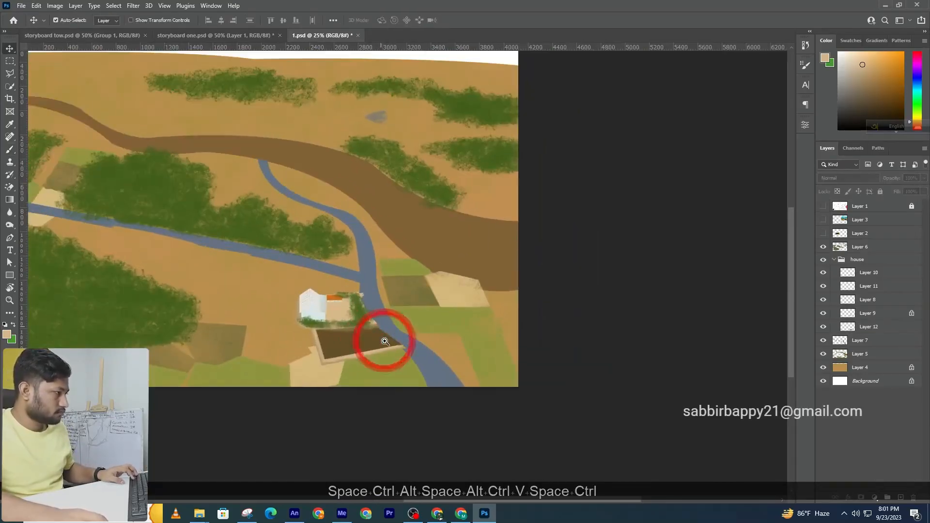
{"action": "left_click", "coordinate": [382, 343], "text": "ctrl"}
Step: Try moving the collapsed house group below Layer 7 in the layer order, and undo the move
{"action": "left_click", "coordinate": [844, 328]}
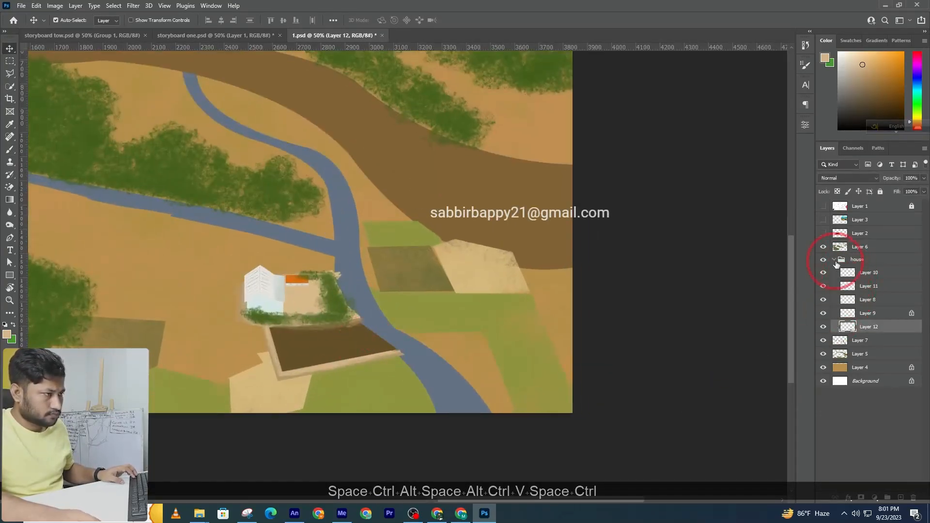
{"action": "left_click", "coordinate": [835, 261]}
{"action": "left_click", "coordinate": [870, 265]}
{"action": "left_click_drag", "start_coordinate": [870, 265], "coordinate": [871, 283]}
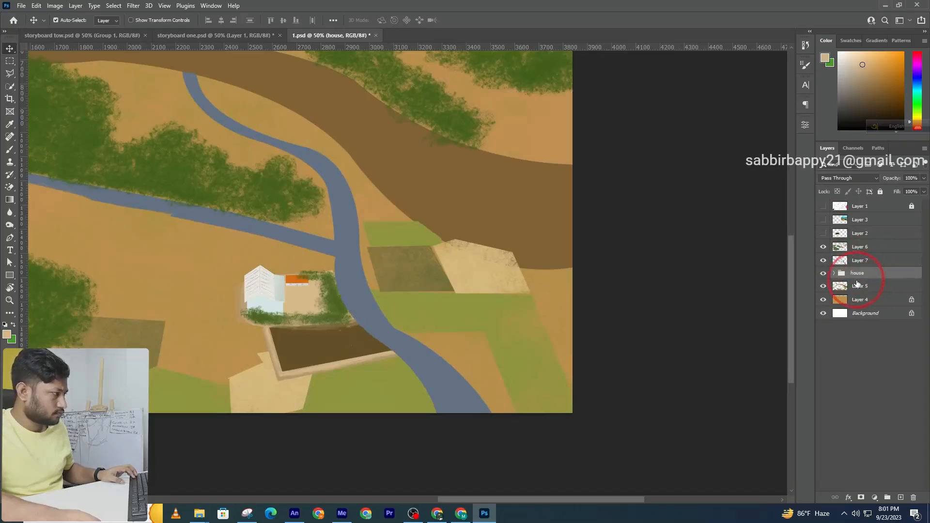
{"action": "key", "text": "ctrl+z"}
{"action": "left_click", "coordinate": [411, 445]}
{"action": "left_click", "coordinate": [362, 350]}
{"action": "left_click", "coordinate": [372, 334], "text": "ctrl"}
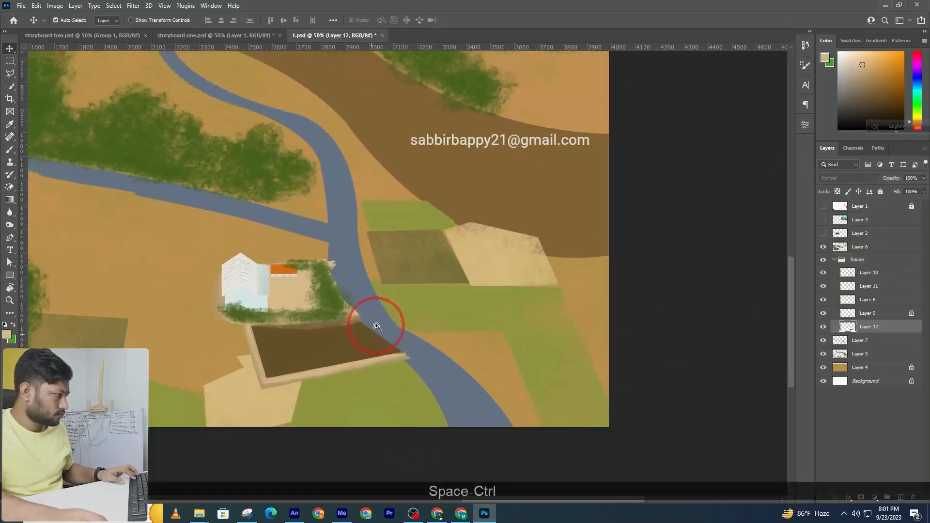
{"action": "left_click", "coordinate": [397, 357], "text": "ctrl"}
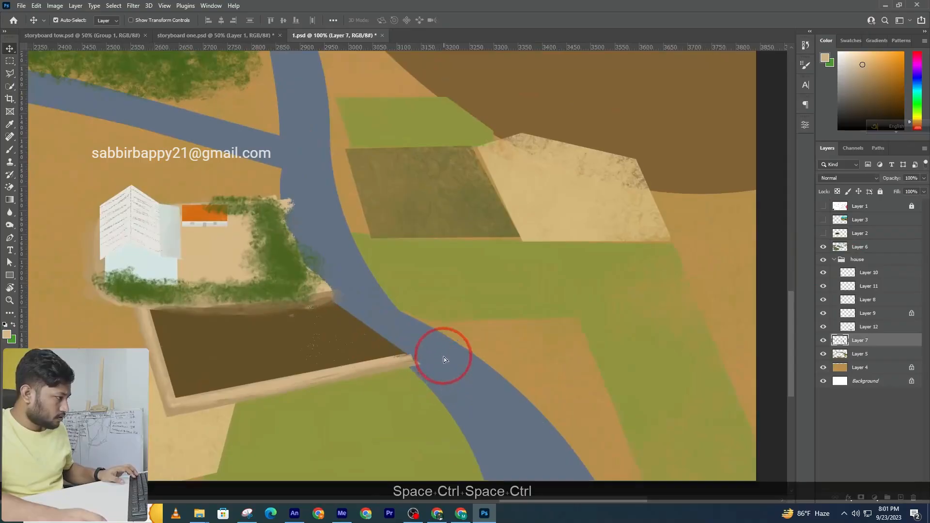
{"action": "key", "text": "ctrl+z"}
{"action": "left_click", "coordinate": [393, 357], "text": "ctrl"}
{"action": "left_click_drag", "start_coordinate": [394, 359], "coordinate": [359, 376]}
{"action": "key", "text": "ctrl+z"}
{"action": "left_click", "coordinate": [396, 359]}
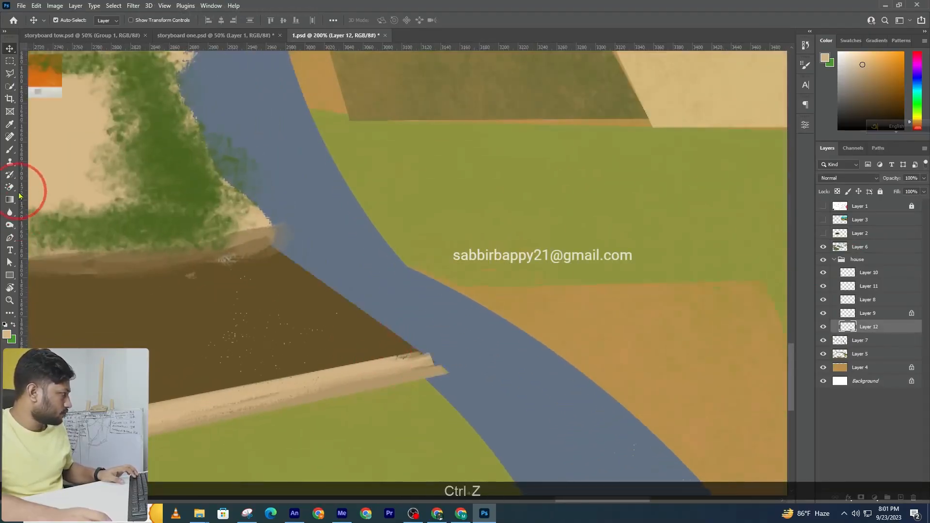
Step: Try tracing the field's river-side edge with a pen path at 50% fill on Layer 12, undo it and restore 100% fill
{"action": "left_click", "coordinate": [10, 237]}
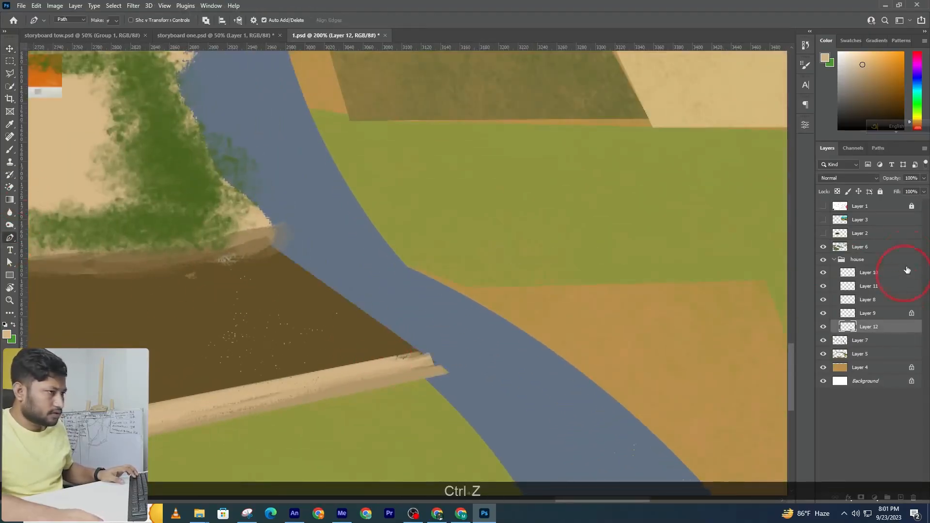
{"action": "left_click", "coordinate": [924, 191]}
{"action": "left_click_drag", "start_coordinate": [922, 202], "coordinate": [904, 206]}
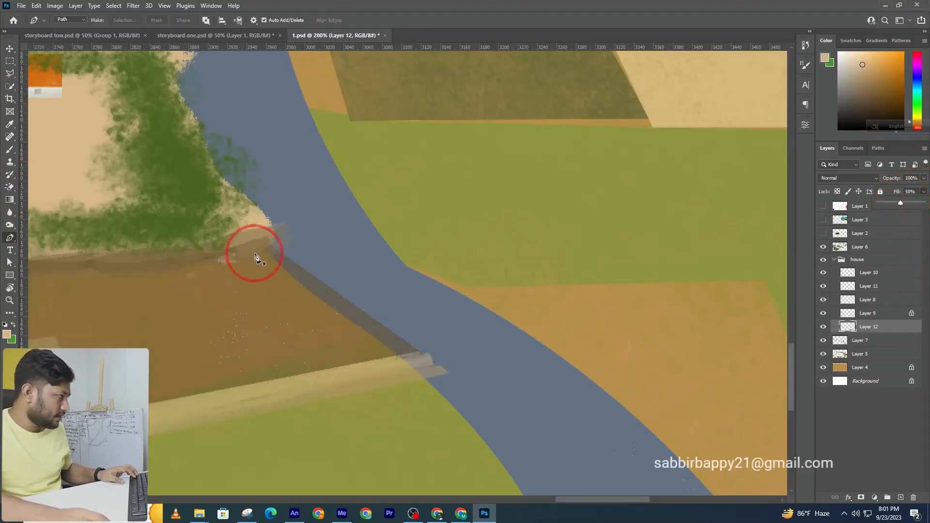
{"action": "left_click_drag", "start_coordinate": [262, 246], "coordinate": [269, 257]}
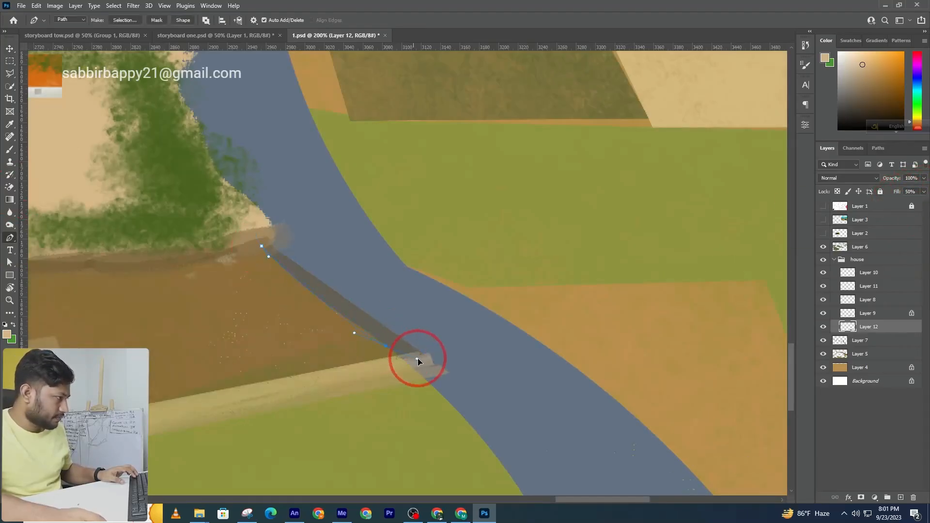
{"action": "left_click_drag", "start_coordinate": [417, 358], "coordinate": [418, 359]}
{"action": "left_click", "coordinate": [385, 345], "text": "alt"}
{"action": "key", "text": "ctrl+alt+z"}
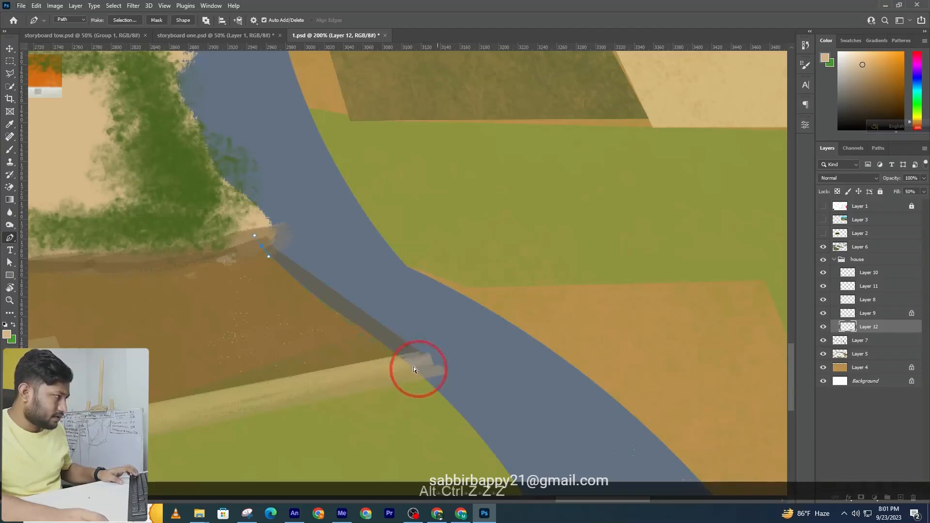
{"action": "key", "text": "ctrl+alt+z"}
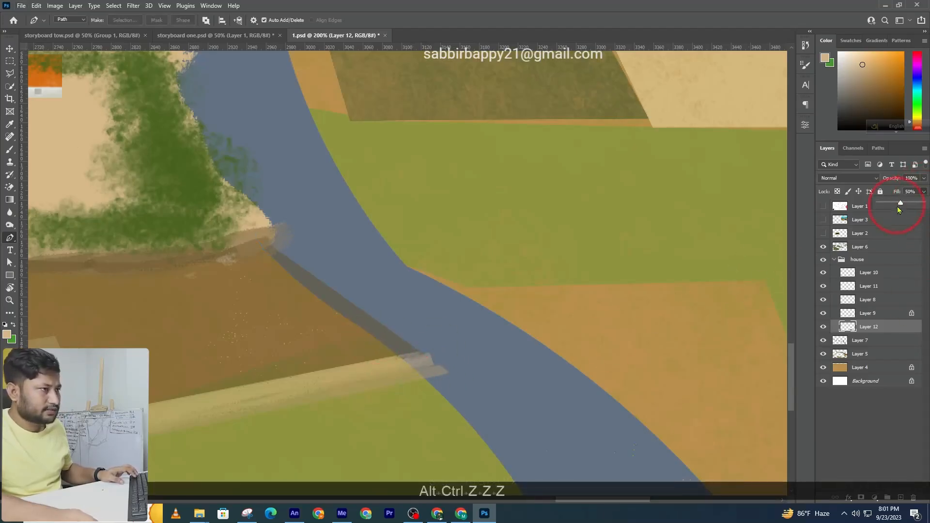
{"action": "left_click_drag", "start_coordinate": [900, 204], "coordinate": [925, 204]}
{"action": "left_click", "coordinate": [873, 226]}
Step: Review the whole landscape composition and deselect all layers
{"action": "left_click", "coordinate": [434, 291], "text": "ctrl+alt"}
{"action": "left_click", "coordinate": [436, 292], "text": "ctrl+alt"}
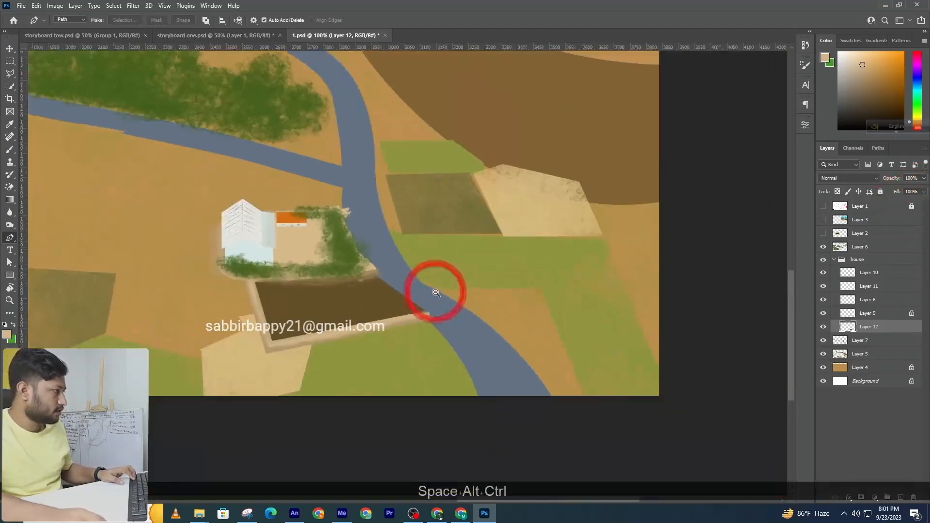
{"action": "left_click", "coordinate": [435, 292], "text": "ctrl+alt"}
{"action": "left_click", "coordinate": [436, 291], "text": "ctrl+alt"}
{"action": "left_click", "coordinate": [433, 291], "text": "ctrl+alt"}
{"action": "left_click", "coordinate": [472, 315], "text": "ctrl+alt"}
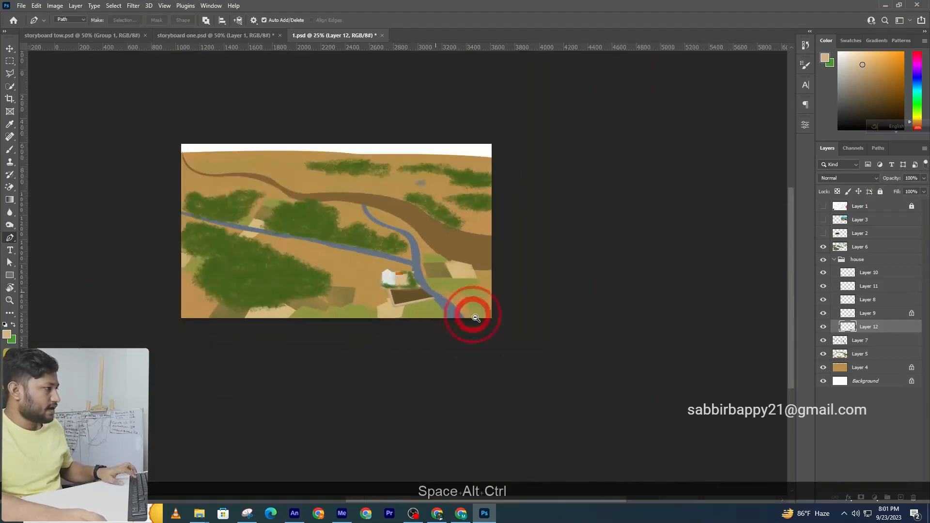
{"action": "key", "text": "v"}
{"action": "left_click", "coordinate": [417, 378]}
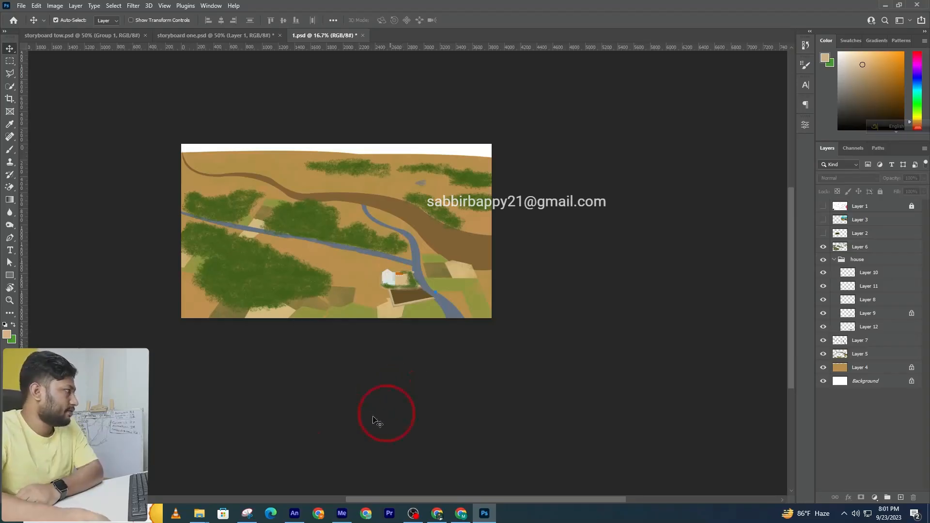
Step: Collapse the house group and add a new empty layer directly above it
{"action": "left_click", "coordinate": [9, 73]}
{"action": "left_click", "coordinate": [473, 222], "text": "ctrl"}
{"action": "left_click", "coordinate": [453, 217], "text": "ctrl"}
{"action": "left_click", "coordinate": [477, 228], "text": "ctrl"}
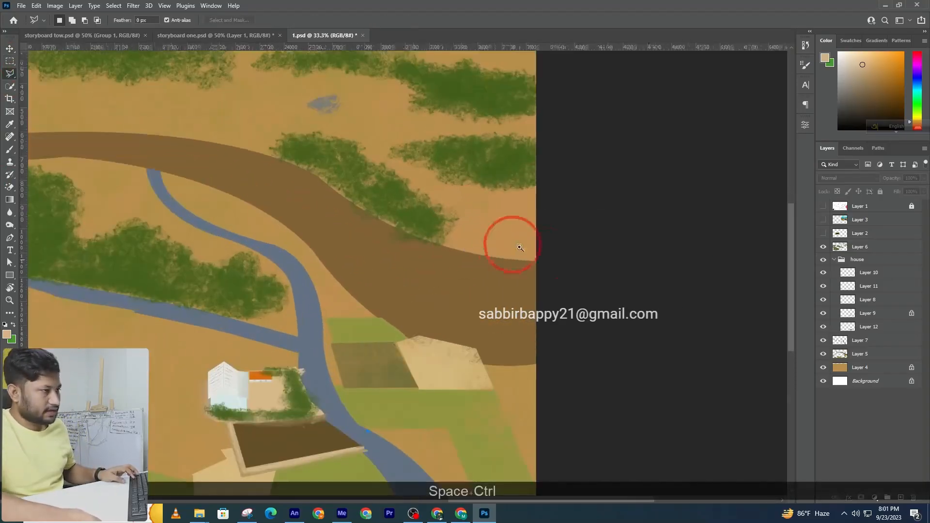
{"action": "left_click", "coordinate": [859, 260]}
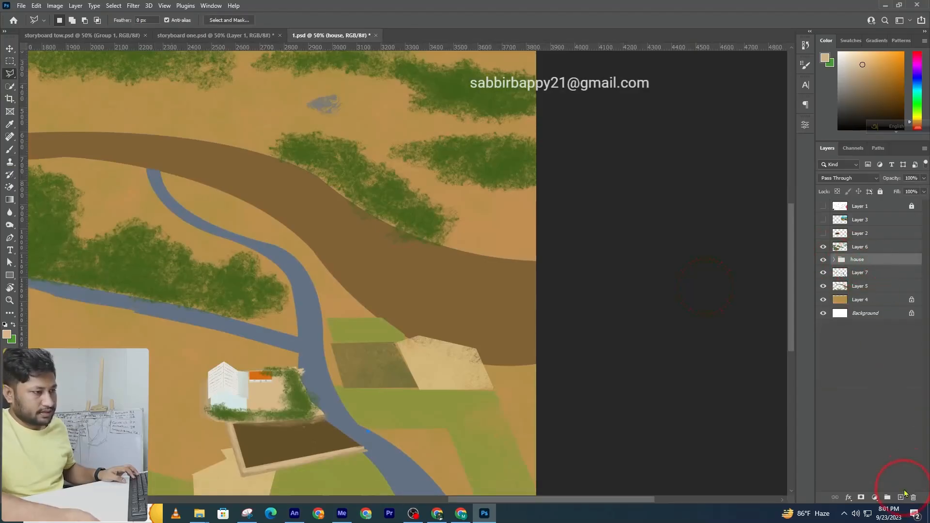
{"action": "left_click", "coordinate": [903, 497]}
{"action": "left_click", "coordinate": [474, 213], "text": "ctrl"}
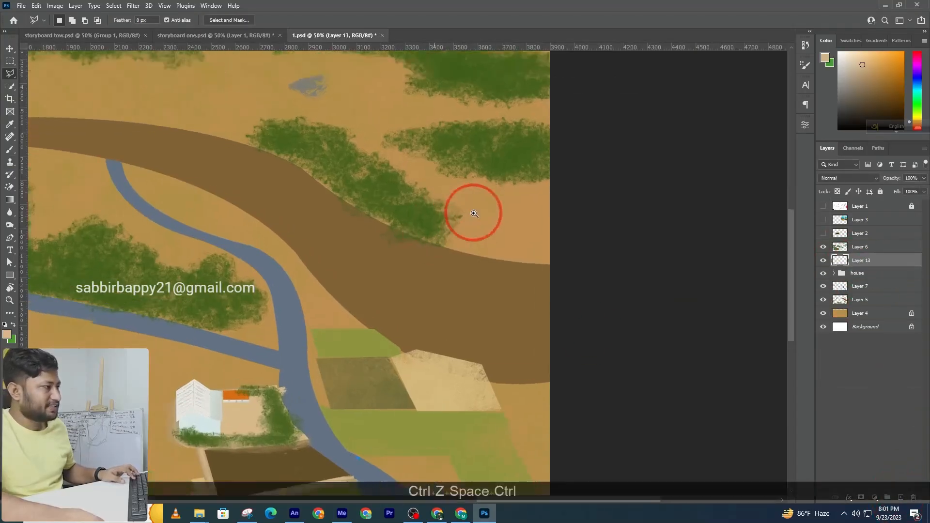
{"action": "left_click_drag", "start_coordinate": [468, 227], "coordinate": [465, 249]}
{"action": "left_click", "coordinate": [467, 253]}
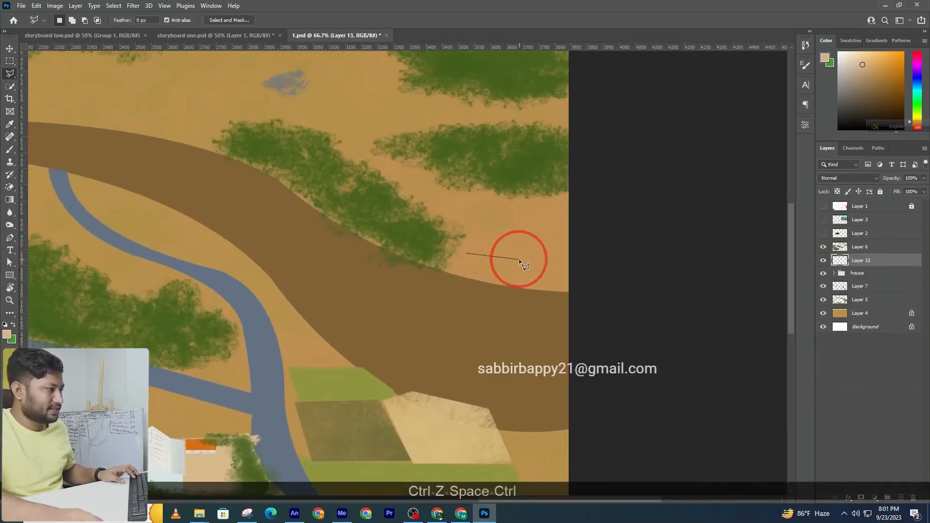
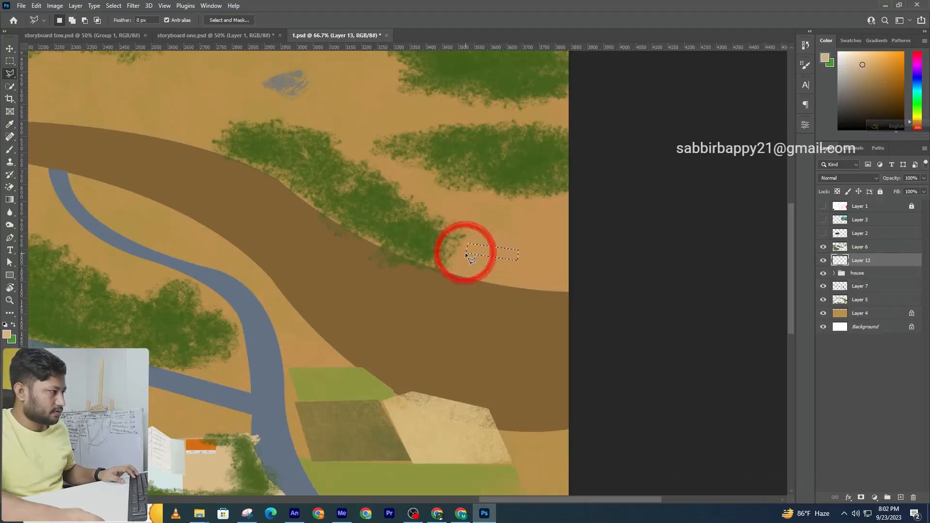
{"action": "left_click", "coordinate": [477, 249], "text": "ctrl"}
{"action": "double_click", "coordinate": [520, 268]}
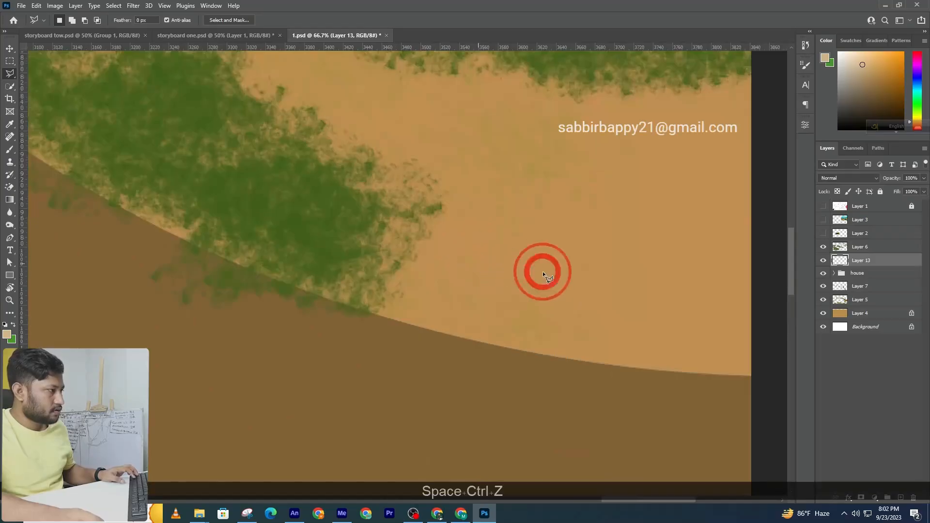
{"action": "left_click", "coordinate": [452, 303]}
{"action": "left_click", "coordinate": [453, 249], "text": "shift"}
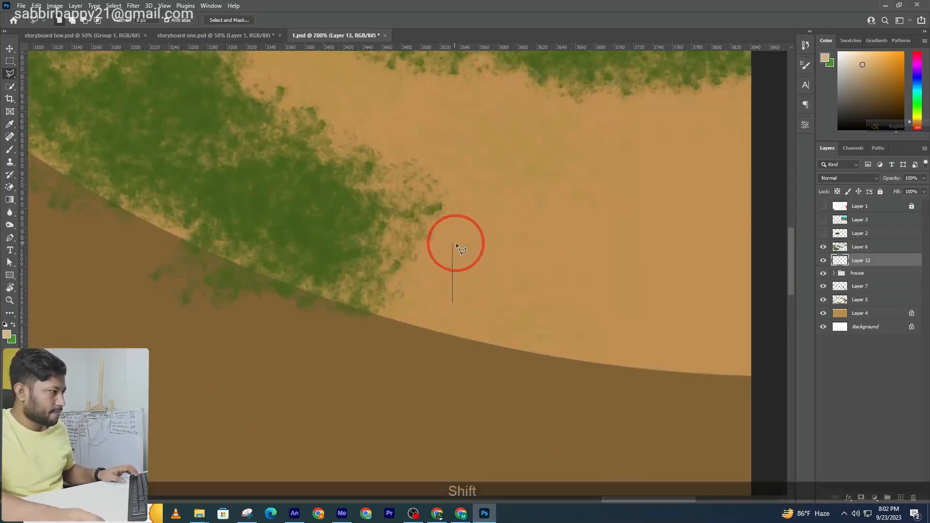
{"action": "left_click", "coordinate": [455, 265], "text": "shift"}
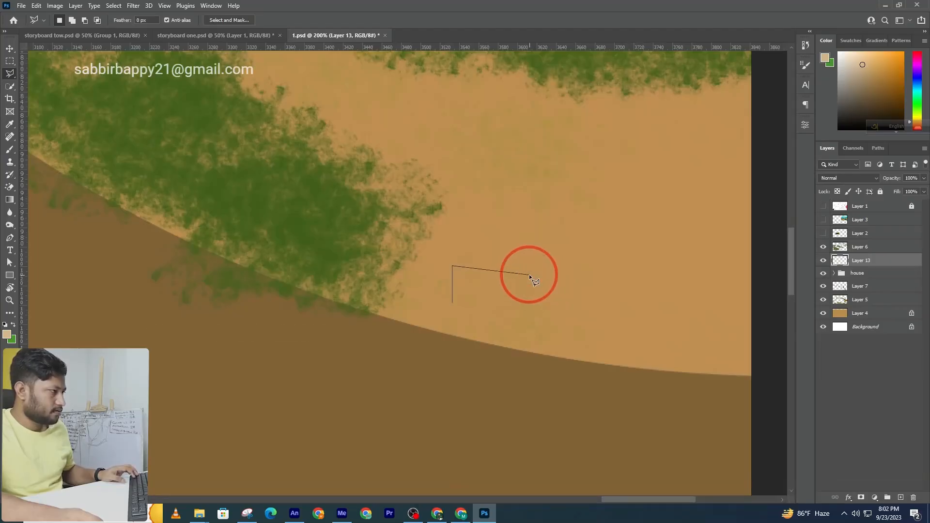
{"action": "key", "text": "ctrl+d"}
Step: Select a narrow slanted four-sided area on the bare tan land between the bushes and the brown road with the Polygonal Lasso
{"action": "left_click", "coordinate": [450, 284]}
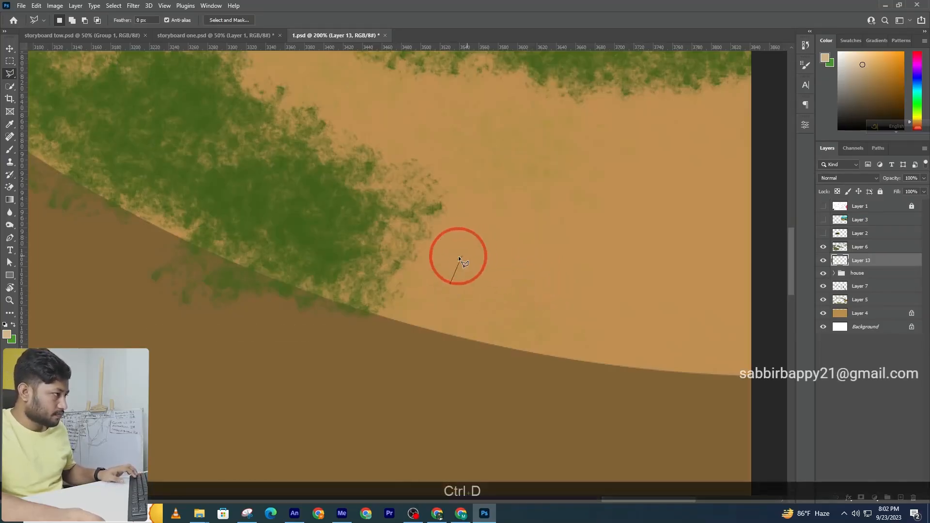
{"action": "left_click", "coordinate": [458, 257]}
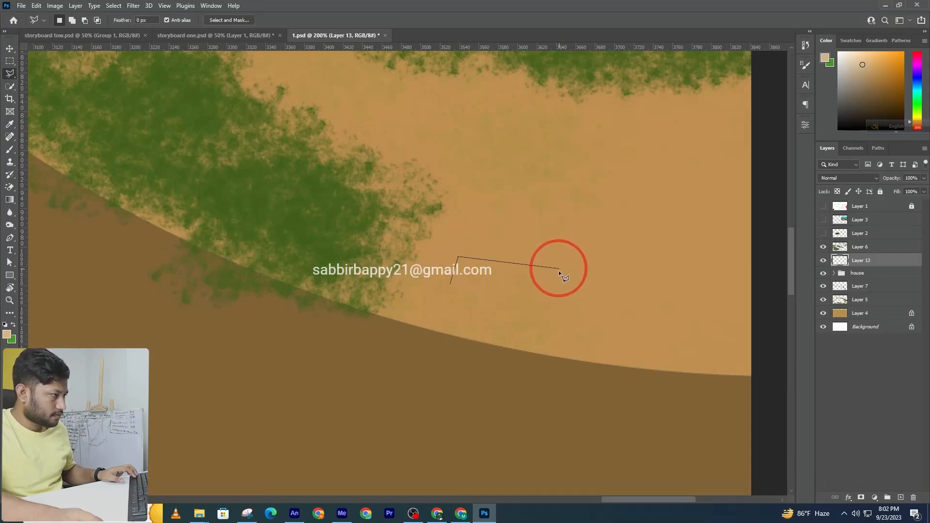
{"action": "left_click", "coordinate": [559, 269]}
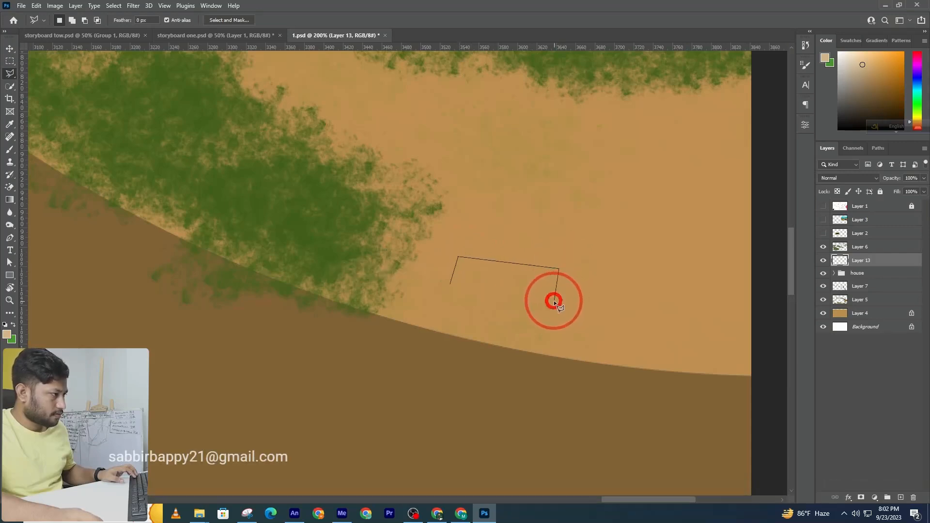
{"action": "double_click", "coordinate": [554, 301]}
Step: Extend the four-sided selection slightly beyond its upper edge by adding a narrow strip with the Polygonal Lasso
{"action": "key", "text": "shift"}
{"action": "left_click", "coordinate": [558, 268], "text": "shift"}
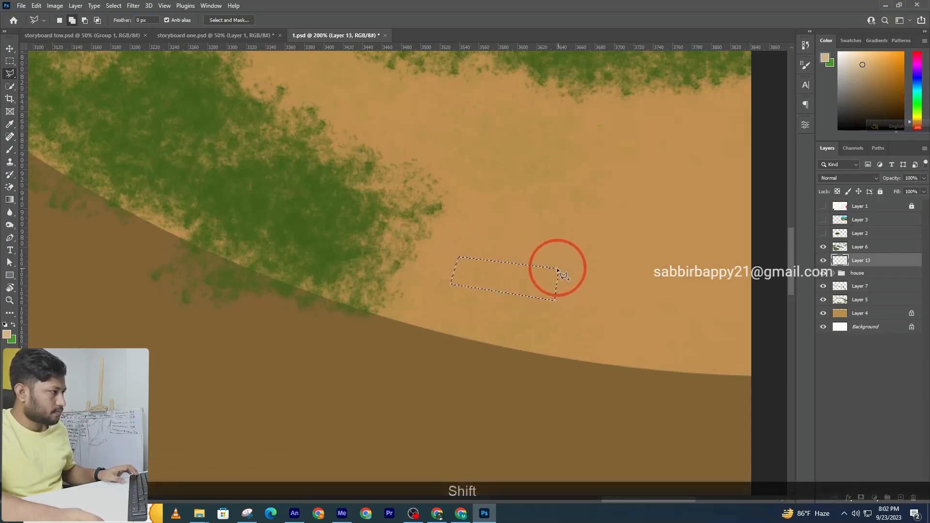
{"action": "left_click", "coordinate": [459, 256]}
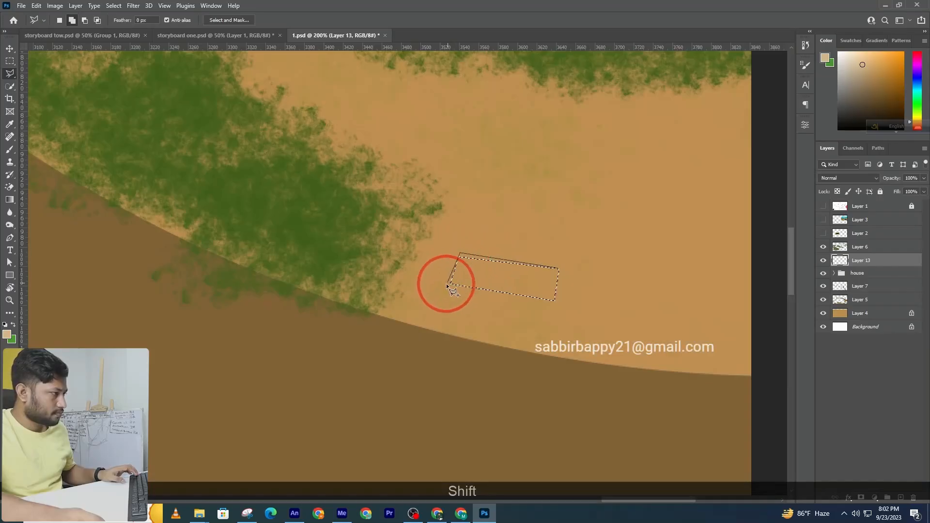
{"action": "double_click", "coordinate": [556, 300]}
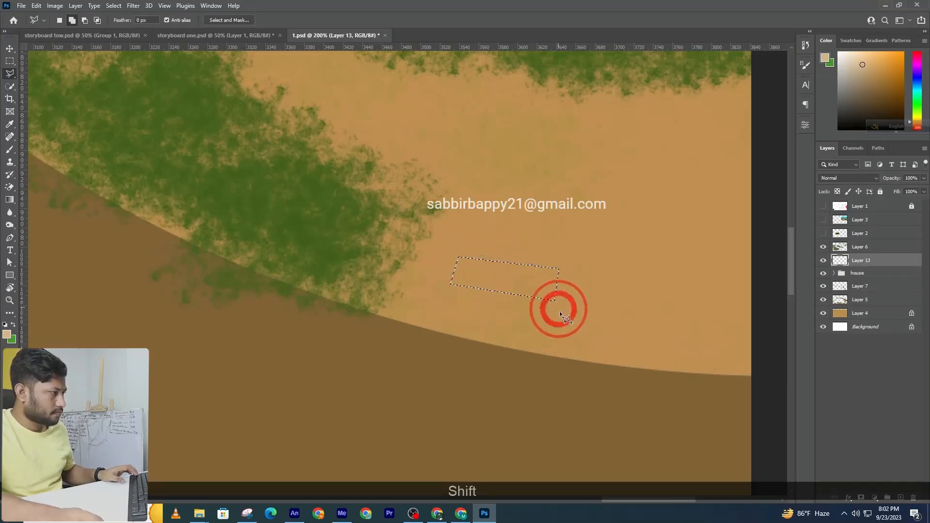
Step: Set the foreground colour to fde3bc, brush it across the whole selection as the small house's roof, and deselect
{"action": "left_click", "coordinate": [7, 153]}
{"action": "left_click", "coordinate": [7, 334]}
{"action": "left_click", "coordinate": [503, 294]}
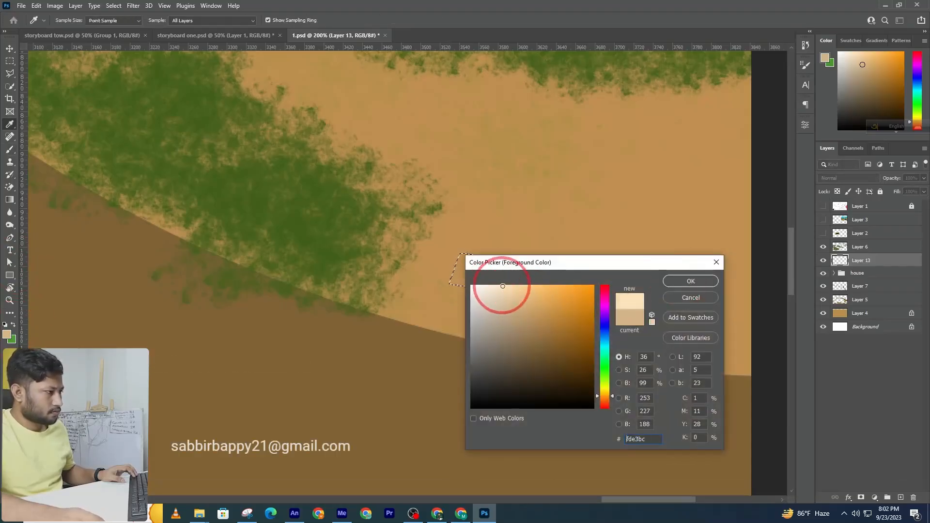
{"action": "left_click", "coordinate": [690, 280]}
{"action": "mouse_move", "coordinate": [450, 269]}
{"action": "left_mouse_down"}
{"action": "mouse_move", "coordinate": [581, 279]}
{"action": "mouse_move", "coordinate": [545, 293]}
{"action": "mouse_move", "coordinate": [573, 287]}
{"action": "mouse_move", "coordinate": [499, 284]}
{"action": "left_mouse_up"}
{"action": "key", "text": "]"}
{"action": "key", "text": "]"}
{"action": "key", "text": "]"}
{"action": "key", "text": "]"}
{"action": "left_click_drag", "start_coordinate": [223, 29], "coordinate": [244, 29]}
{"action": "mouse_move", "coordinate": [456, 271]}
{"action": "left_mouse_down"}
{"action": "mouse_move", "coordinate": [545, 271]}
{"action": "mouse_move", "coordinate": [478, 283]}
{"action": "mouse_move", "coordinate": [581, 300]}
{"action": "left_mouse_up"}
{"action": "key", "text": "ctrl+d"}
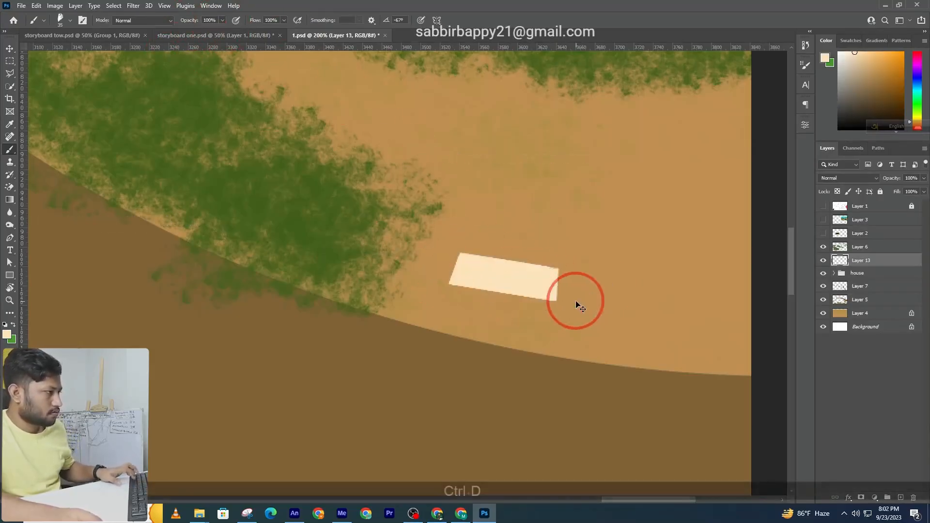
Step: Select a small triangular gable area adjoining the roof's short right-hand edge with the Polygonal Lasso
{"action": "left_click", "coordinate": [563, 277], "text": "ctrl+space"}
{"action": "left_click", "coordinate": [15, 76]}
{"action": "left_click", "coordinate": [499, 221]}
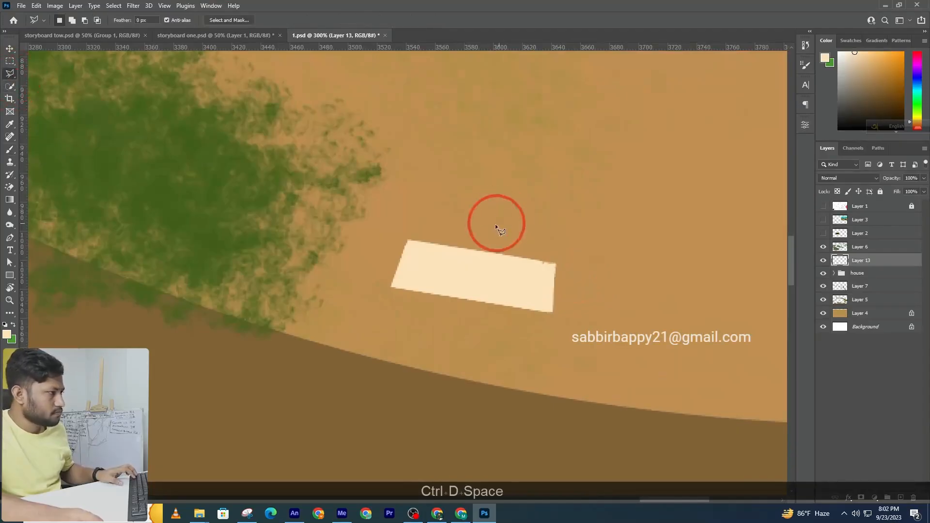
{"action": "left_click", "coordinate": [556, 264]}
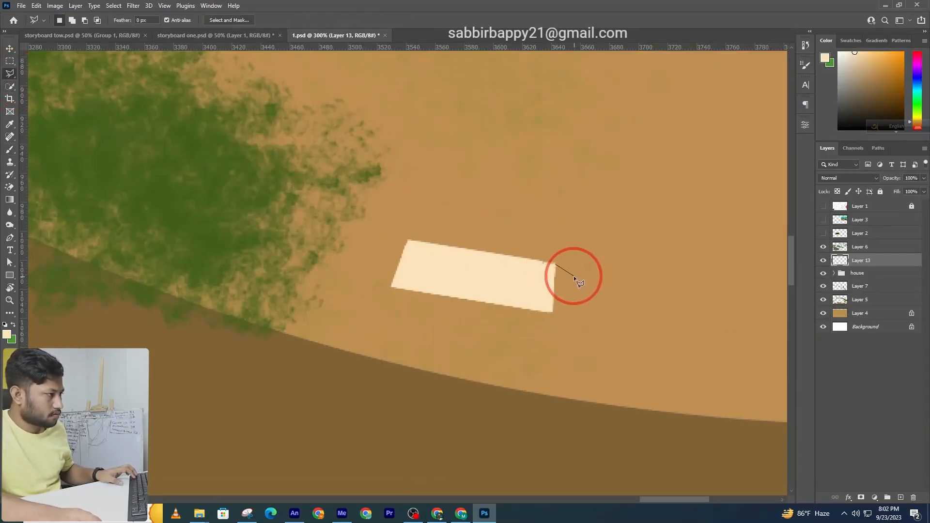
{"action": "left_click", "coordinate": [573, 275]}
{"action": "double_click", "coordinate": [552, 310]}
Step: Try painting the triangular gable in the roof's cream colour, and undo the deselection that follows
{"action": "left_click", "coordinate": [9, 149]}
{"action": "left_click_drag", "start_coordinate": [481, 276], "coordinate": [544, 259]}
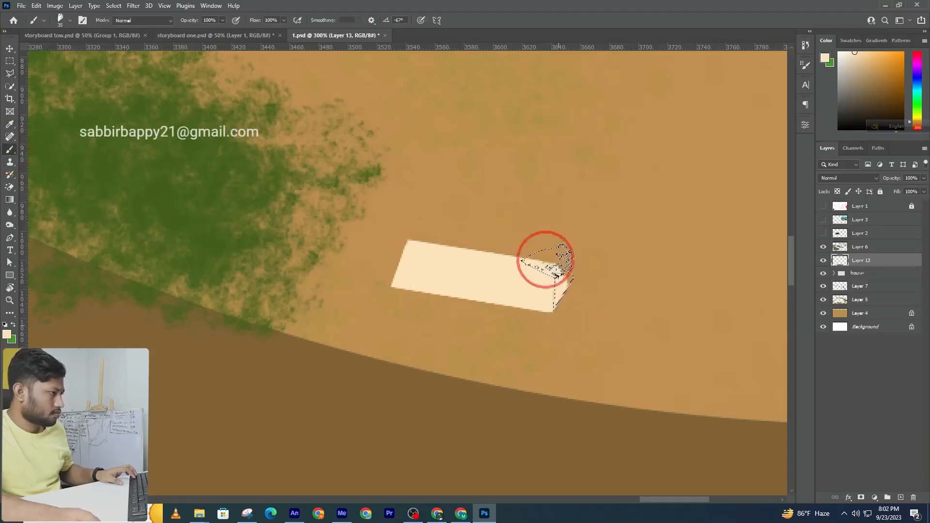
{"action": "key", "text": "ctrl+d"}
{"action": "key", "text": "ctrl+z"}
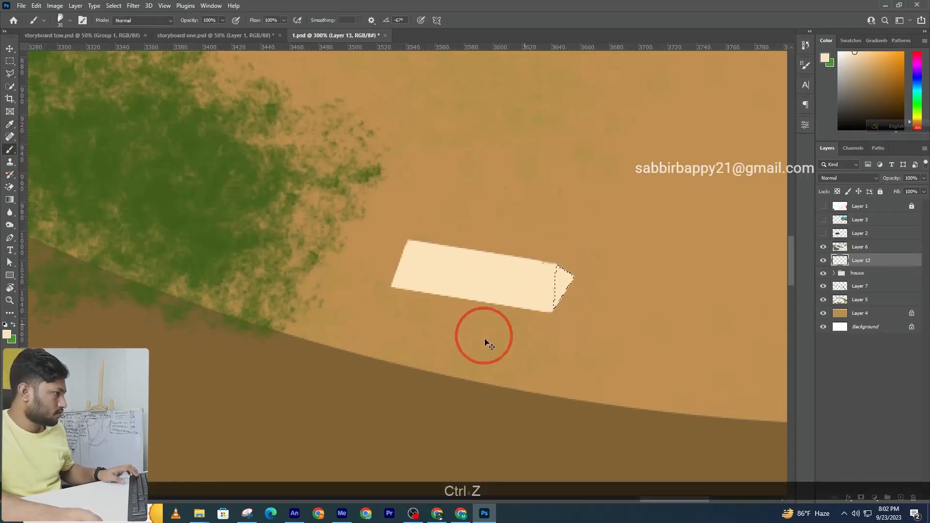
Step: Choose a darker, greyer beige as the foreground colour, paint the triangular gable with it, and deselect
{"action": "left_click", "coordinate": [7, 336]}
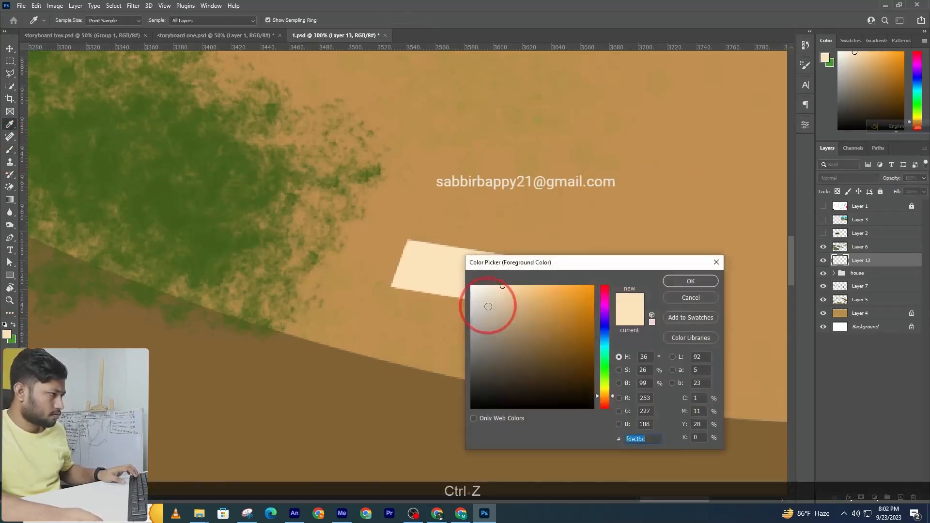
{"action": "left_click", "coordinate": [487, 305]}
{"action": "key", "text": "Return"}
{"action": "left_click_drag", "start_coordinate": [571, 269], "coordinate": [556, 322]}
{"action": "key", "text": "ctrl+d"}
Step: Select the four-sided front wall beneath the roof with the Polygonal Lasso and subtract the strip overlapping the roof
{"action": "left_click", "coordinate": [9, 74]}
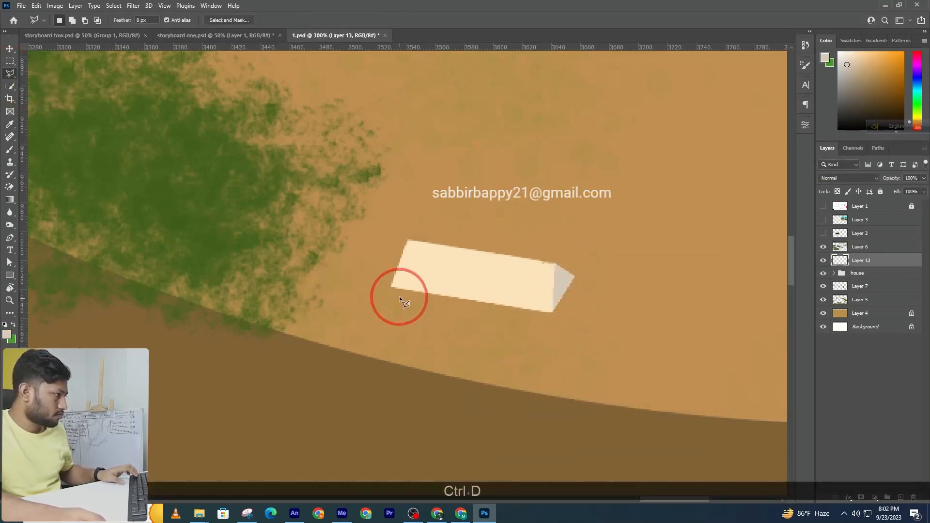
{"action": "left_click", "coordinate": [397, 288]}
{"action": "left_click", "coordinate": [401, 325]}
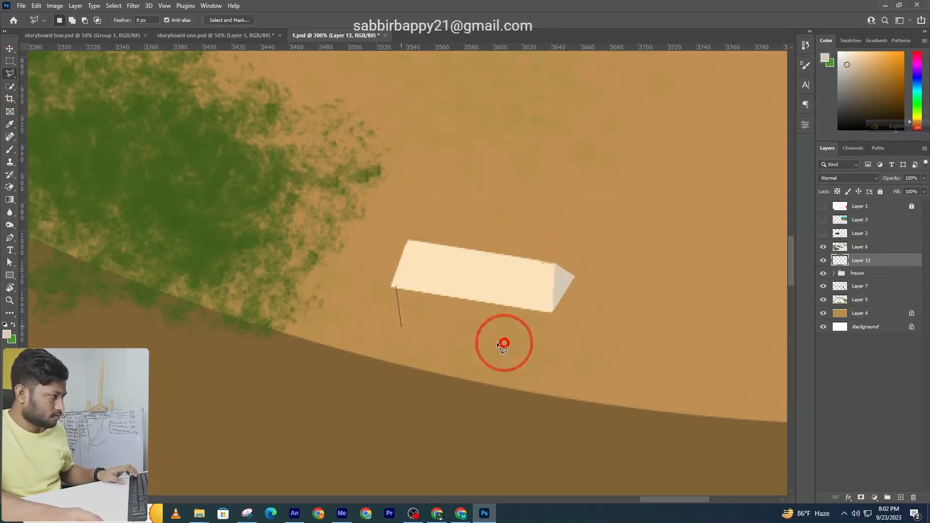
{"action": "left_click", "coordinate": [548, 351]}
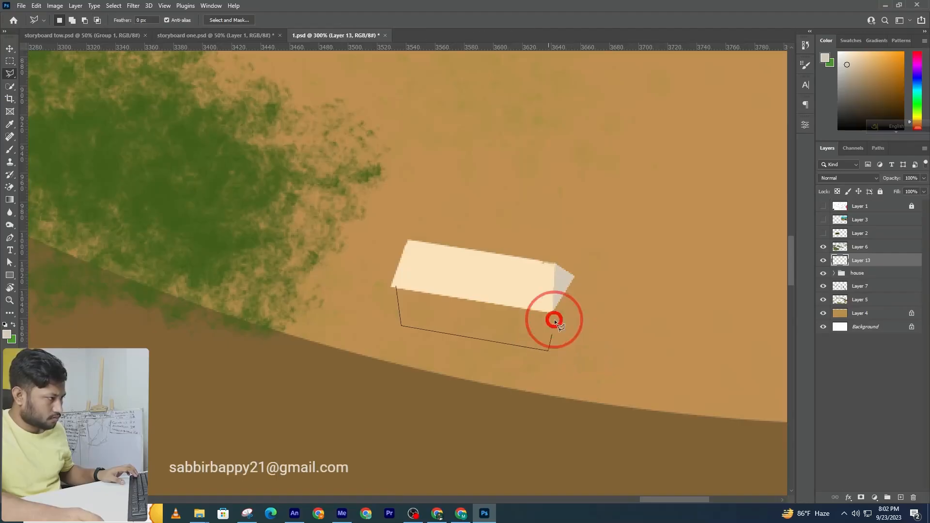
{"action": "left_click", "coordinate": [396, 287]}
{"action": "left_click", "coordinate": [567, 316]}
{"action": "left_click", "coordinate": [566, 293]}
{"action": "left_click", "coordinate": [403, 261]}
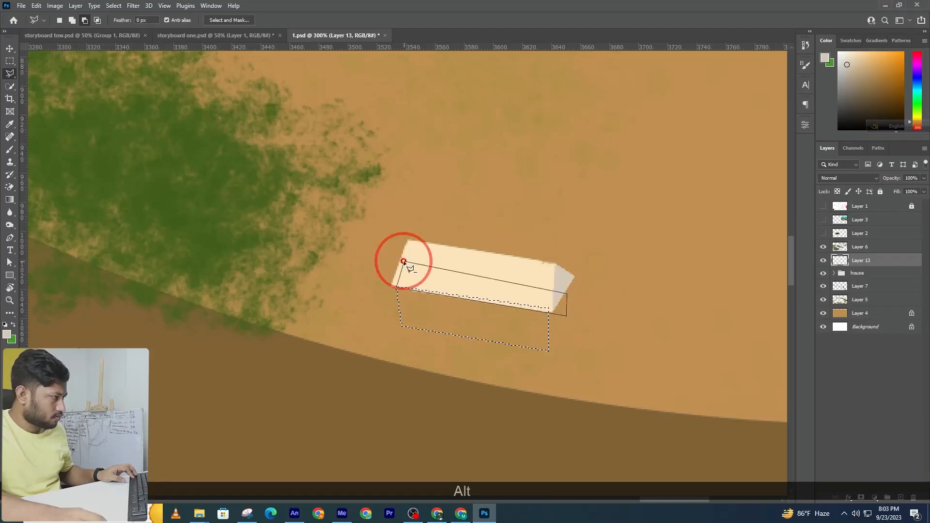
Step: Set the foreground colour to b0a697 and brush it over the selected front wall
{"action": "left_click", "coordinate": [9, 150]}
{"action": "left_click", "coordinate": [557, 282], "text": "alt"}
{"action": "left_click", "coordinate": [6, 335]}
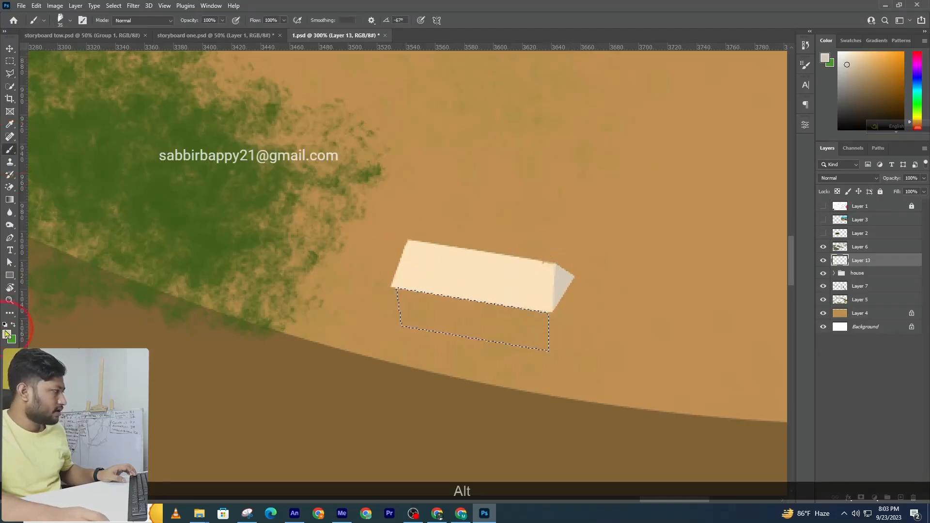
{"action": "left_click", "coordinate": [691, 281]}
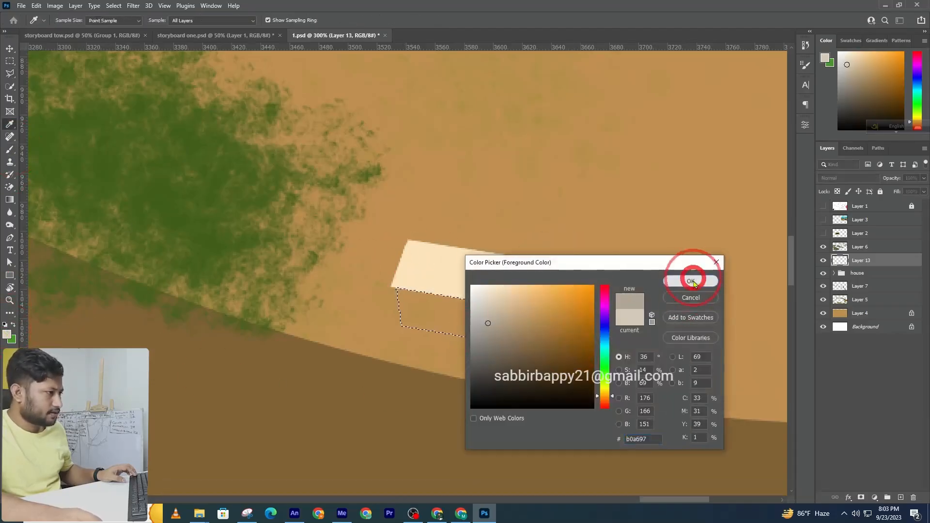
{"action": "mouse_move", "coordinate": [538, 320]}
{"action": "left_mouse_down"}
{"action": "mouse_move", "coordinate": [483, 332]}
{"action": "mouse_move", "coordinate": [417, 322]}
{"action": "left_mouse_up"}
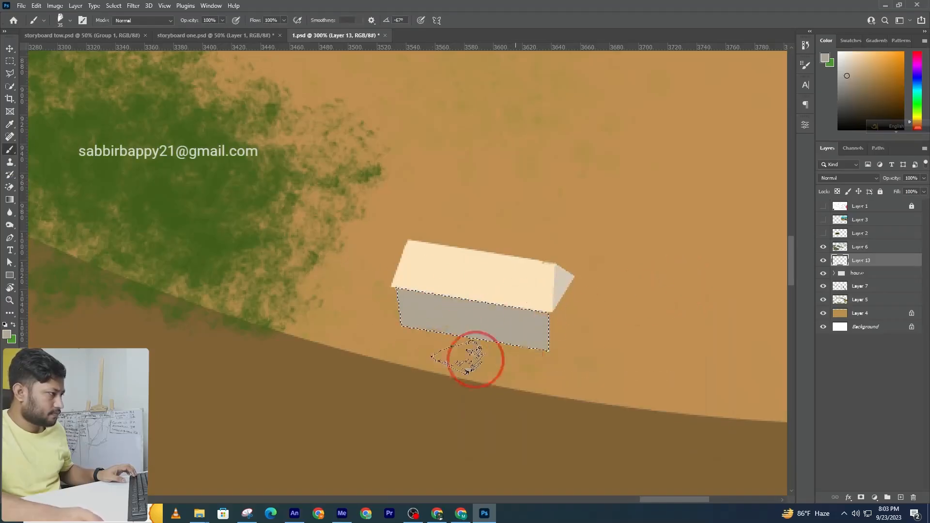
Step: Sample the gable's light beige, brush it along the lower part of the front wall for shading, and deselect
{"action": "left_click", "coordinate": [562, 283], "text": "alt"}
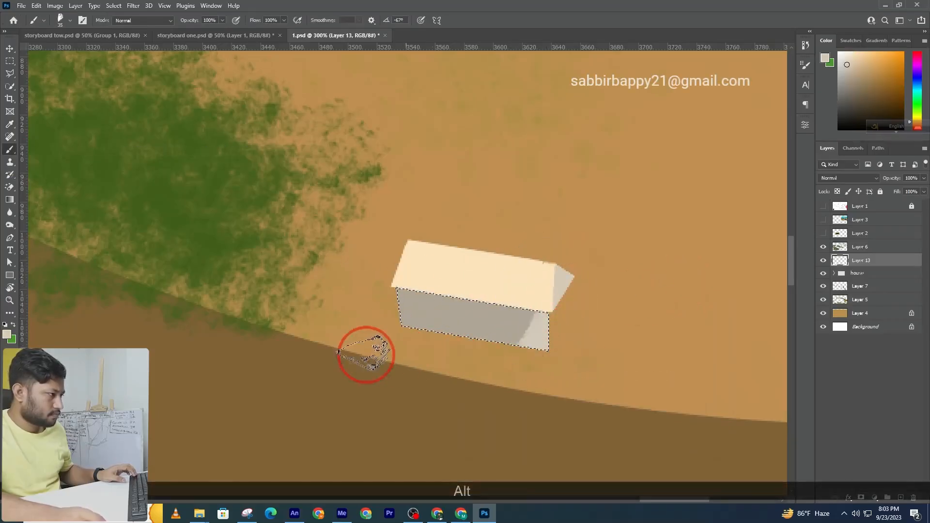
{"action": "mouse_move", "coordinate": [391, 355]}
{"action": "left_mouse_down"}
{"action": "mouse_move", "coordinate": [471, 341]}
{"action": "mouse_move", "coordinate": [551, 354]}
{"action": "left_mouse_up"}
{"action": "key", "text": "ctrl+d"}
Step: Select the narrow end wall below the gable, paint it with the sampled darker grey of the front wall, and deselect
{"action": "left_click", "coordinate": [10, 72]}
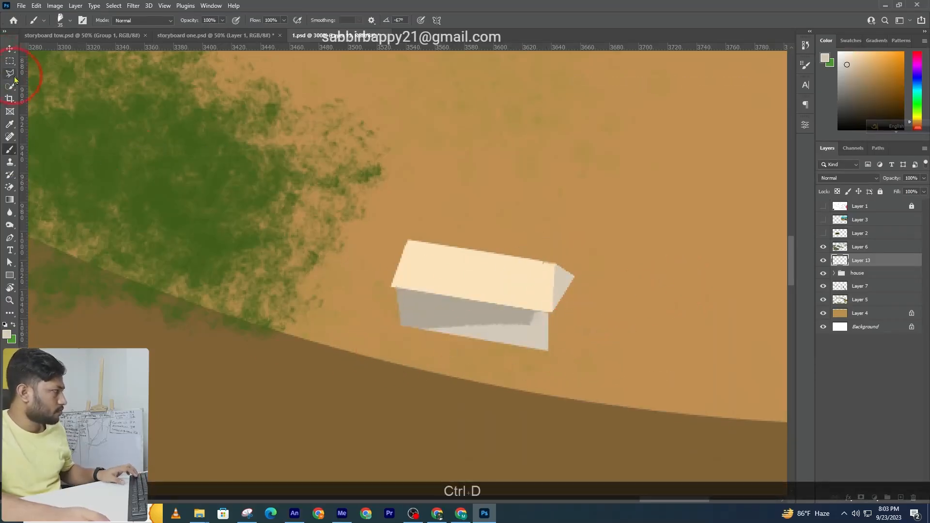
{"action": "left_click", "coordinate": [549, 348]}
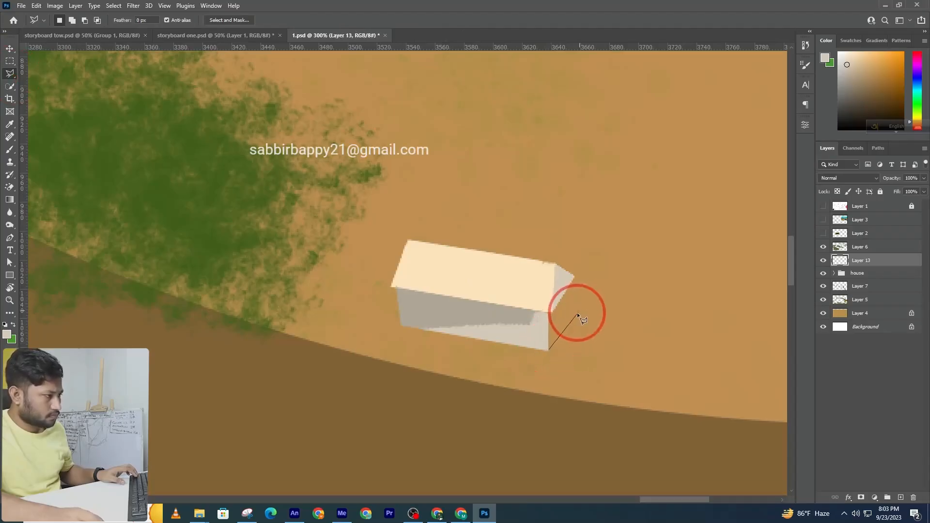
{"action": "left_click", "coordinate": [572, 283]}
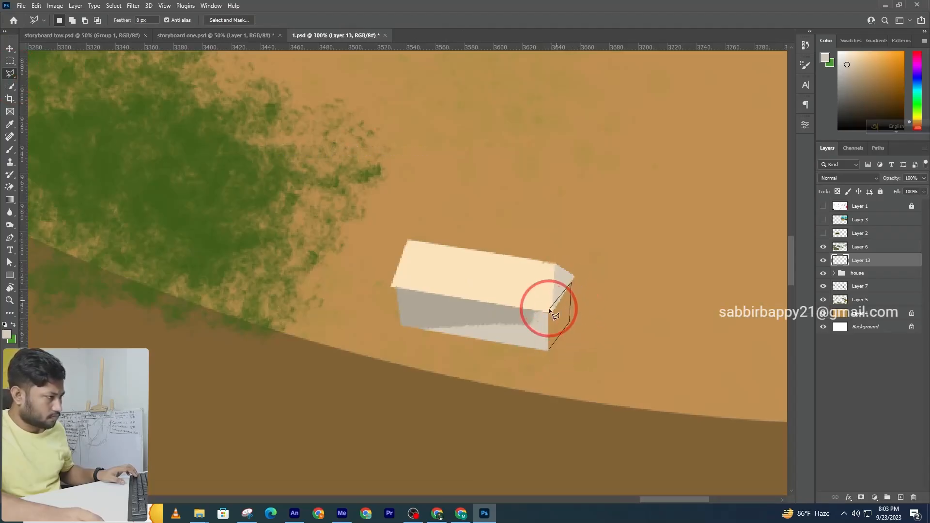
{"action": "double_click", "coordinate": [551, 311]}
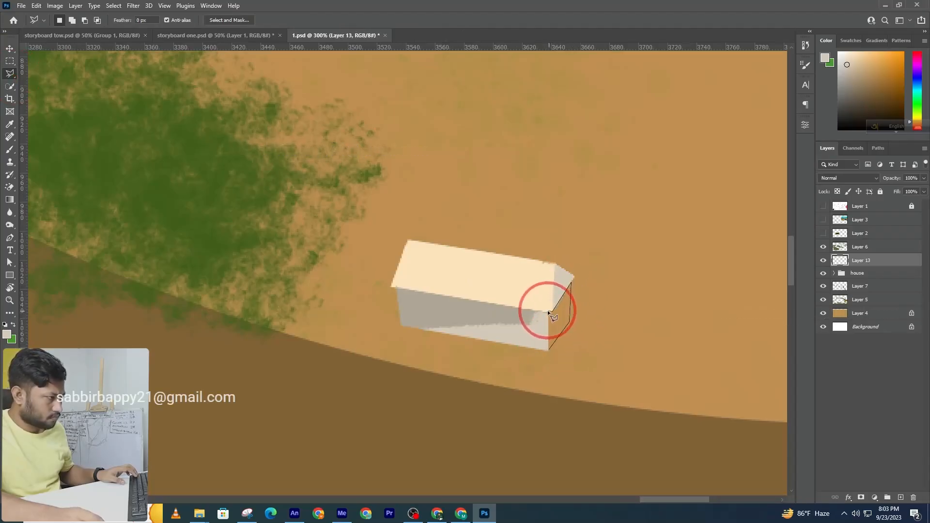
{"action": "left_click", "coordinate": [10, 149]}
{"action": "left_click", "coordinate": [437, 308], "text": "alt"}
{"action": "left_click_drag", "start_coordinate": [553, 357], "coordinate": [535, 412]}
{"action": "key", "text": "ctrl+d"}
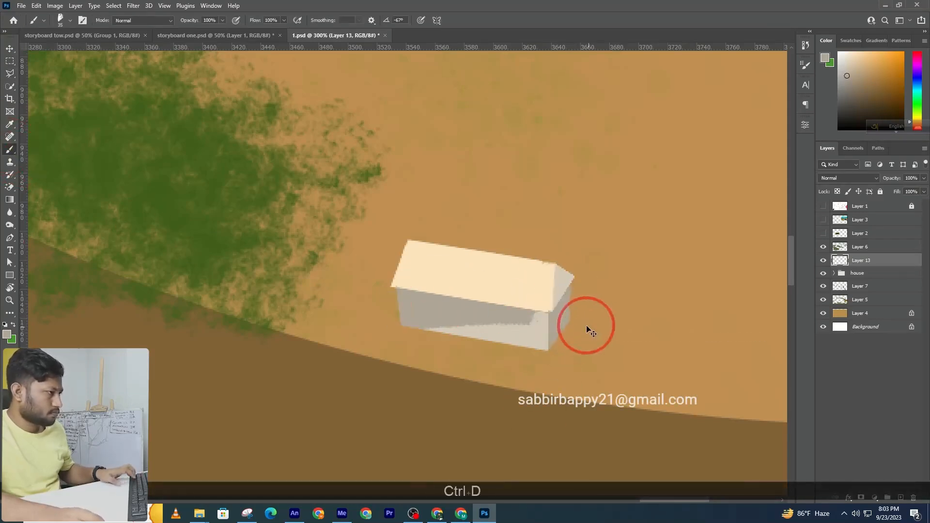
Step: Move the small house up and away from the brown road, and try to free-transform it
{"action": "left_click", "coordinate": [577, 305], "text": "alt+space"}
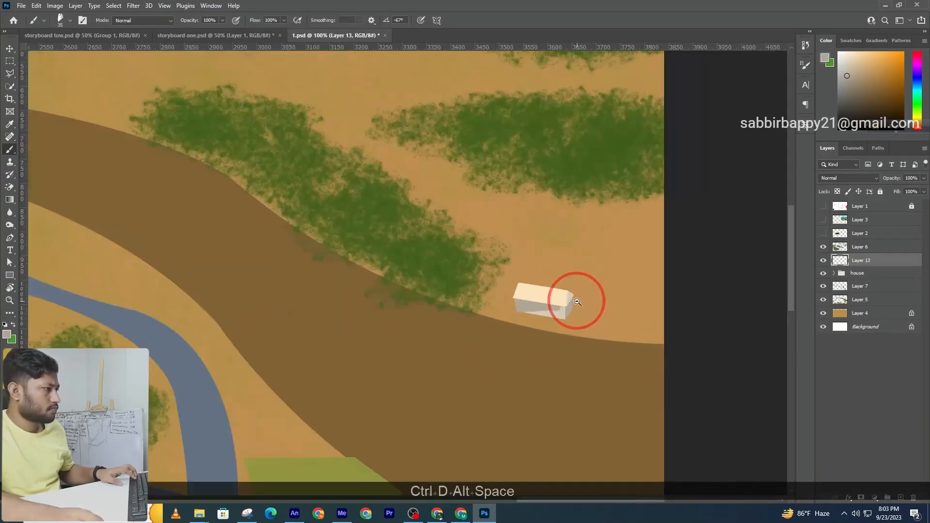
{"action": "left_click", "coordinate": [570, 307], "text": "alt+space"}
{"action": "key", "text": "v"}
{"action": "key", "text": "ctrl+t"}
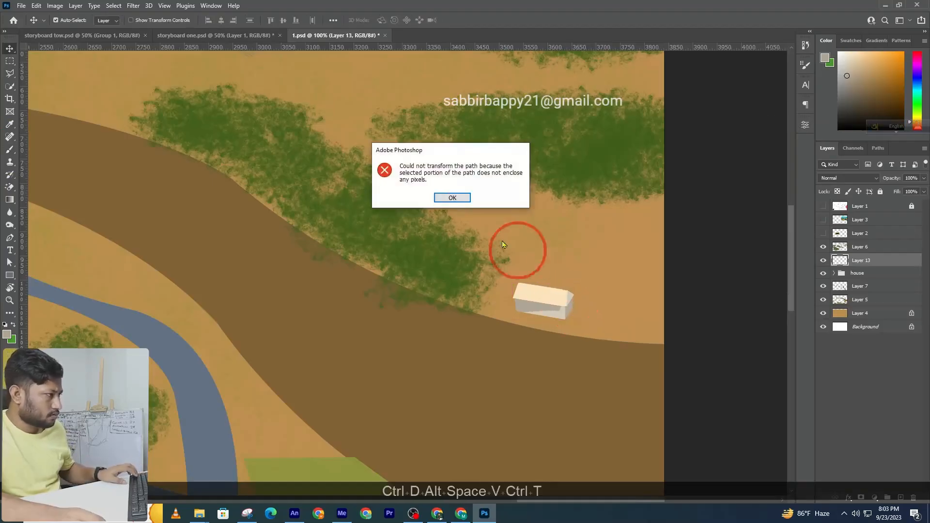
{"action": "left_click", "coordinate": [453, 198]}
{"action": "left_click_drag", "start_coordinate": [545, 302], "coordinate": [573, 271]}
{"action": "key", "text": "ctrl+t"}
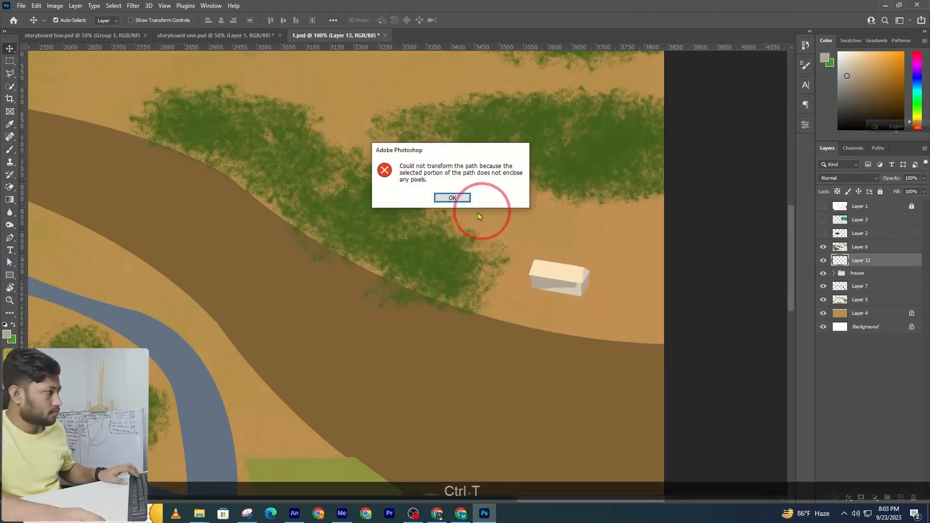
{"action": "left_click", "coordinate": [452, 199]}
Step: Duplicate the small house onto the tan land between the grey pond and the upper-right bushes
{"action": "left_click", "coordinate": [558, 272], "text": "alt"}
{"action": "left_click", "coordinate": [581, 282]}
{"action": "mouse_move", "coordinate": [570, 277]}
{"action": "left_mouse_down"}
{"action": "mouse_move", "coordinate": [569, 264]}
{"action": "mouse_move", "coordinate": [583, 286]}
{"action": "mouse_move", "coordinate": [575, 282]}
{"action": "left_mouse_up"}
{"action": "left_click", "coordinate": [569, 275], "text": "alt"}
{"action": "left_click", "coordinate": [573, 277], "text": "alt"}
{"action": "left_click", "coordinate": [575, 278], "text": "alt"}
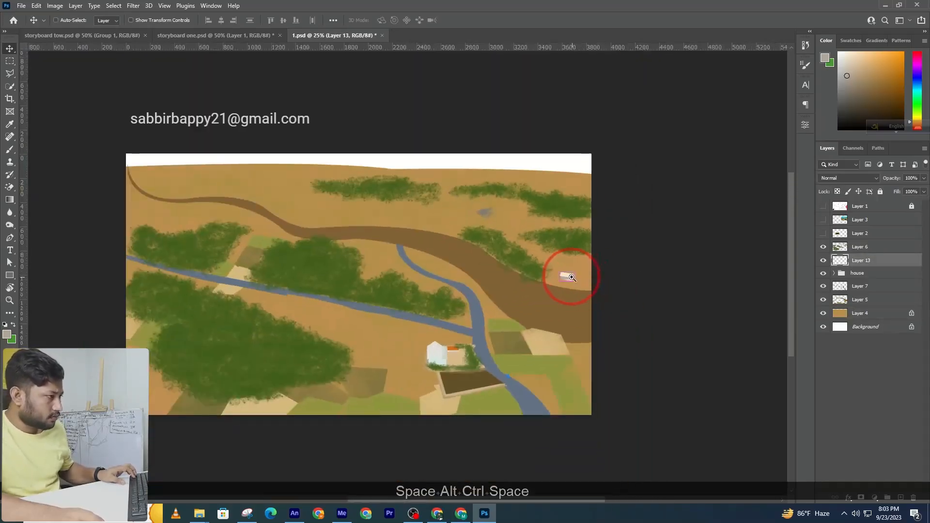
{"action": "left_click_drag", "start_coordinate": [566, 260], "coordinate": [515, 214]}
{"action": "key", "text": "ctrl+alt+t"}
{"action": "left_click", "coordinate": [446, 203]}
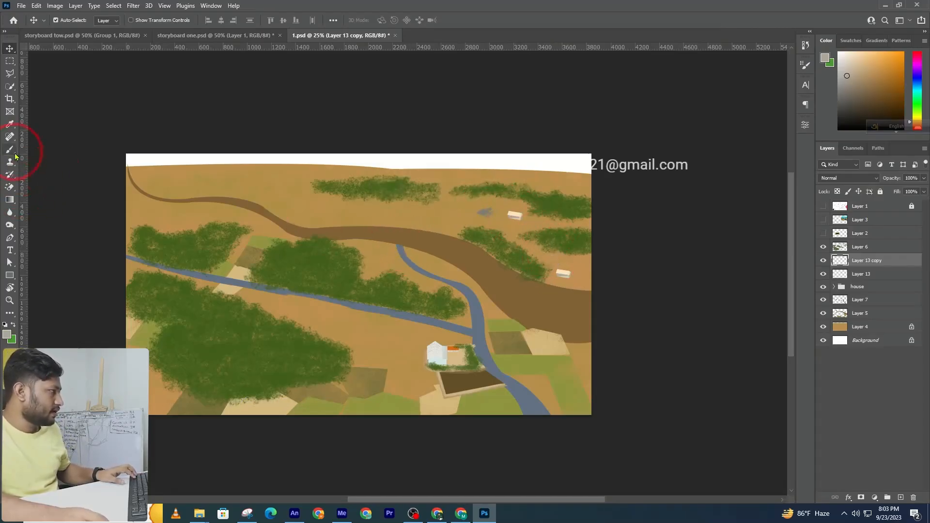
Step: Clear the leftover pen path so that the house copy can be free-transformed
{"action": "key", "text": "ctrl+t"}
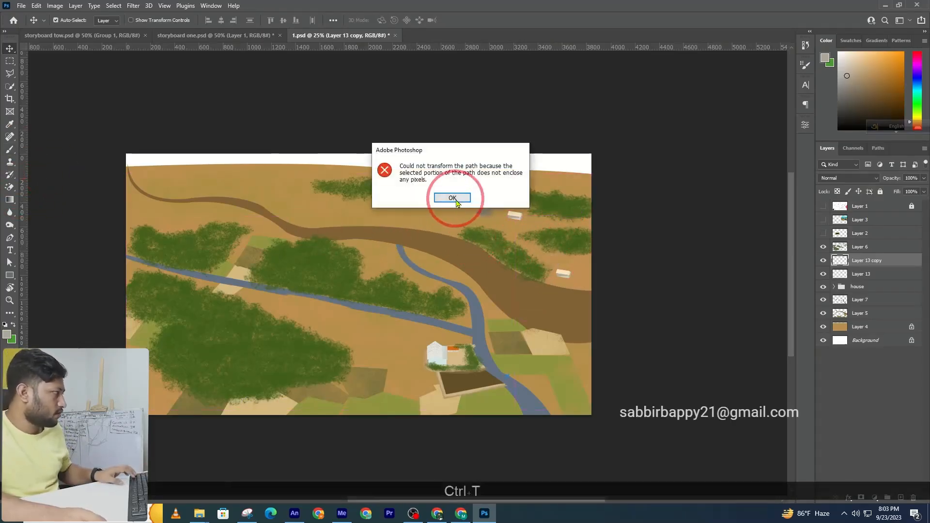
{"action": "left_click", "coordinate": [450, 200]}
{"action": "left_click", "coordinate": [9, 238]}
{"action": "left_click", "coordinate": [482, 225]}
{"action": "left_click", "coordinate": [436, 254]}
{"action": "key", "text": "ctrl+z"}
{"action": "key", "text": "ctrl+z"}
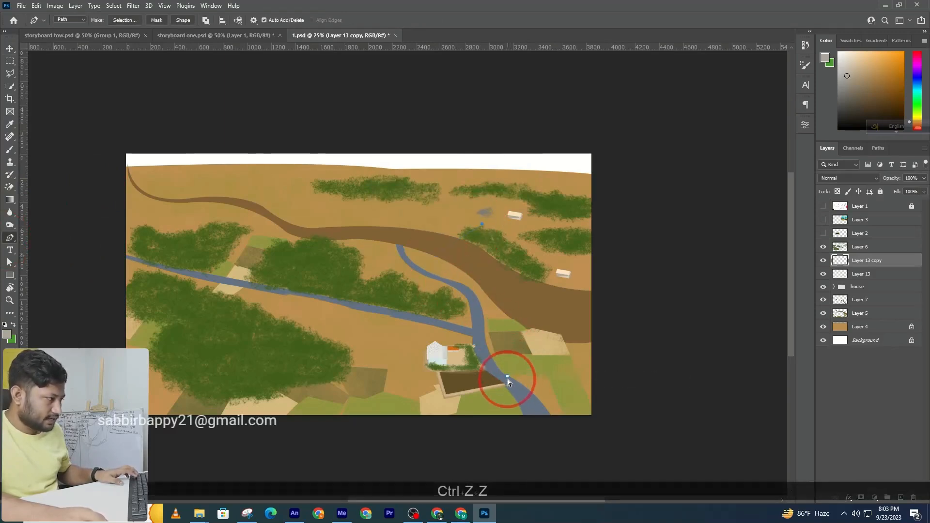
{"action": "key", "text": "ctrl+Return"}
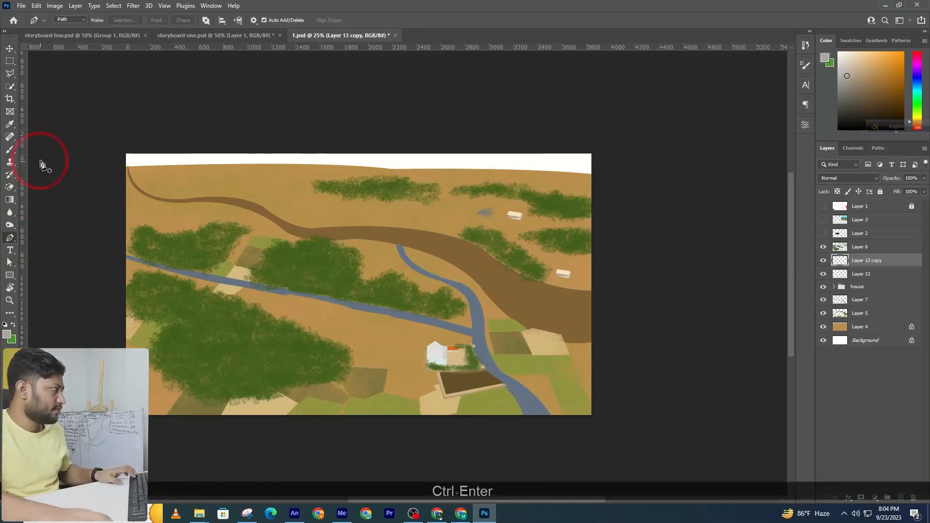
Step: Scale down the house copy near the pond and duplicate it below the upper-middle bushes
{"action": "left_click", "coordinate": [9, 49]}
{"action": "key", "text": "ctrl+t"}
{"action": "left_click", "coordinate": [524, 220], "text": "ctrl"}
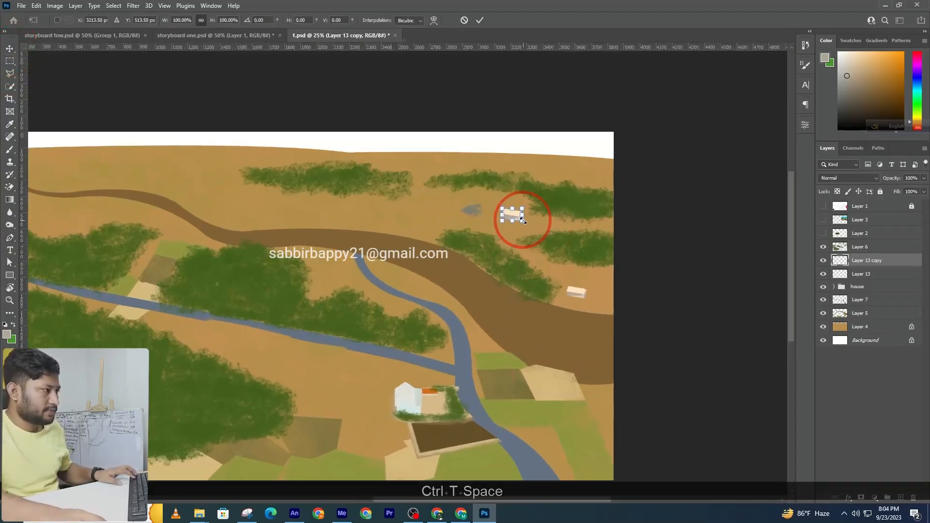
{"action": "left_click_drag", "start_coordinate": [520, 221], "coordinate": [400, 204]}
{"action": "key", "text": "Return"}
{"action": "key", "text": "ctrl+alt+t"}
{"action": "key", "text": "Return"}
Step: Duplicate the reduced house to the brown road's edge at the near end of the bush strip and nudge it into place
{"action": "left_click_drag", "start_coordinate": [395, 206], "coordinate": [427, 232]}
{"action": "key", "text": "ctrl+t"}
{"action": "key", "text": "Return"}
{"action": "key", "text": "Left"}
{"action": "key", "text": "Left"}
{"action": "key", "text": "Left"}
{"action": "key", "text": "Left"}
{"action": "key", "text": "Up"}
{"action": "key", "text": "Left"}
{"action": "key", "text": "Left"}
Step: Outline a small slanted roof shape with the Polygonal Lasso in the middle of the bush strip beside the brown road
{"action": "left_click", "coordinate": [506, 265]}
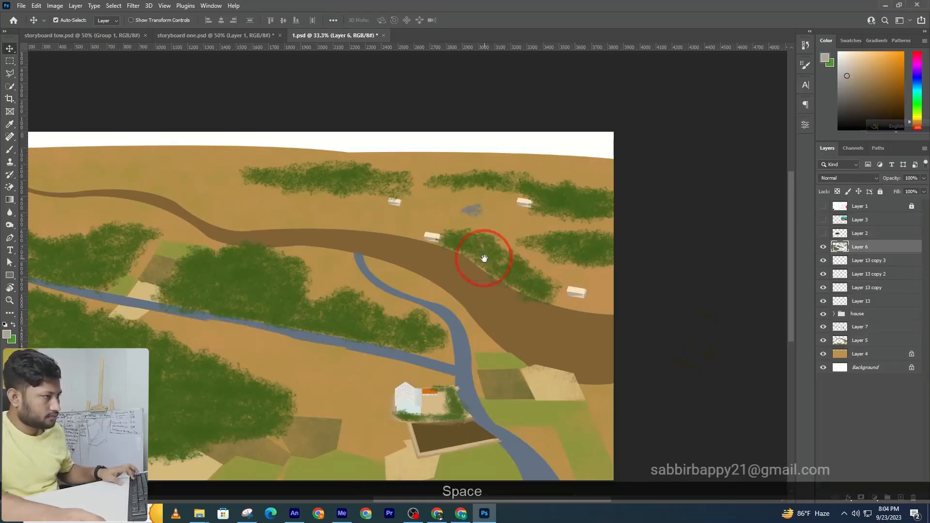
{"action": "left_click", "coordinate": [490, 265], "text": "ctrl"}
{"action": "left_click", "coordinate": [489, 264], "text": "ctrl"}
{"action": "left_click", "coordinate": [477, 249], "text": "ctrl"}
{"action": "left_click", "coordinate": [465, 249], "text": "ctrl"}
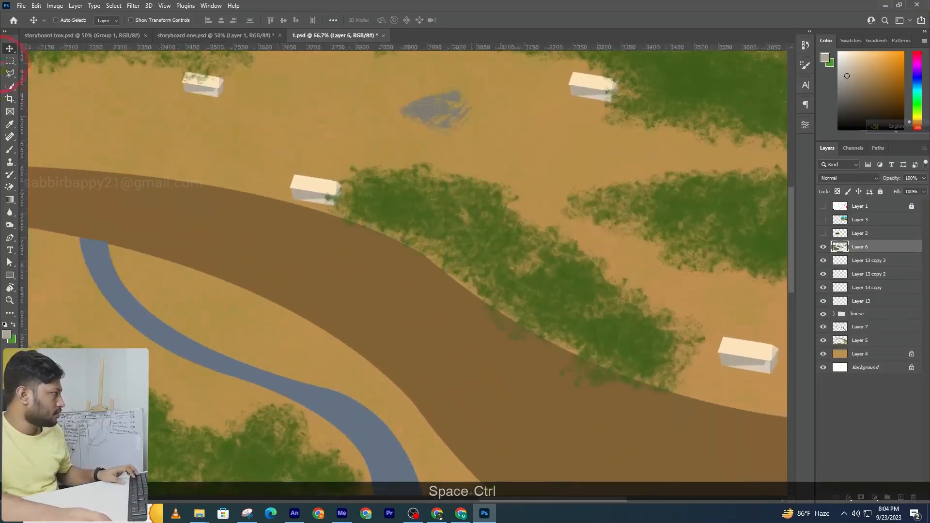
{"action": "left_click", "coordinate": [14, 73]}
{"action": "left_click", "coordinate": [475, 237]}
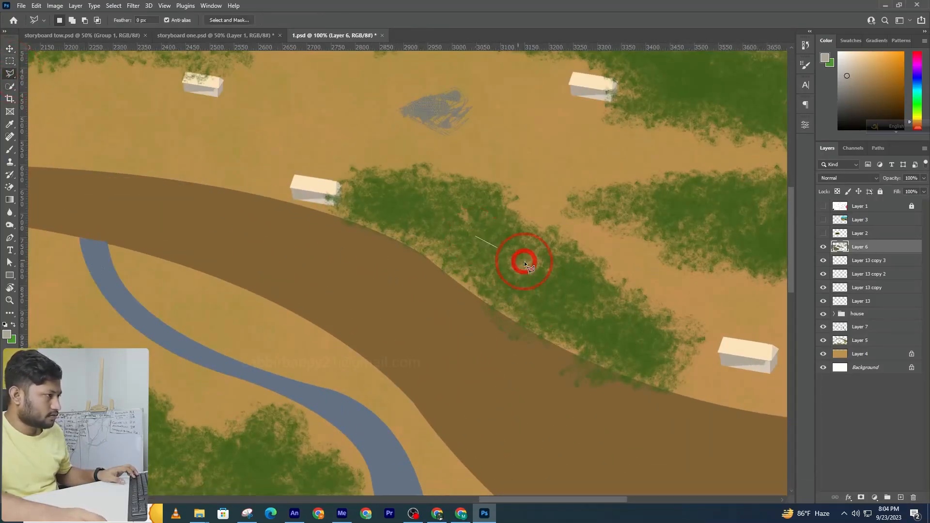
{"action": "left_click", "coordinate": [524, 260]}
{"action": "left_click", "coordinate": [516, 276]}
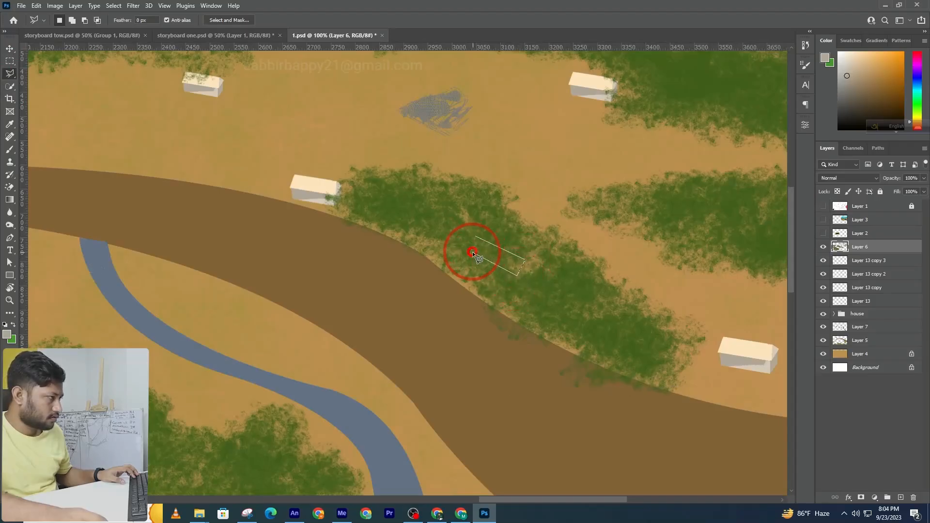
{"action": "double_click", "coordinate": [474, 253]}
Step: Trim the upper-left end off the roof selection and undo the extra area added at its other end
{"action": "left_click", "coordinate": [494, 242], "text": "alt"}
{"action": "left_click", "coordinate": [479, 265]}
{"action": "left_click", "coordinate": [455, 256]}
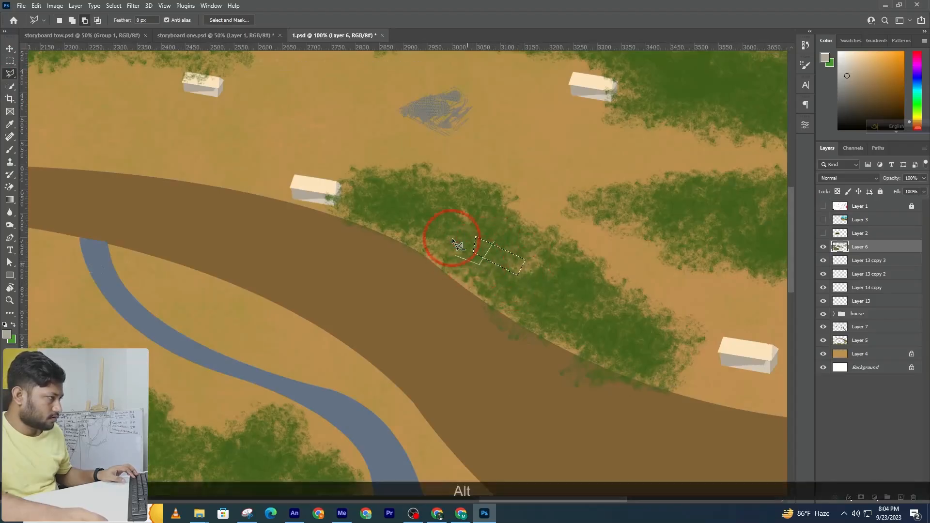
{"action": "double_click", "coordinate": [473, 214]}
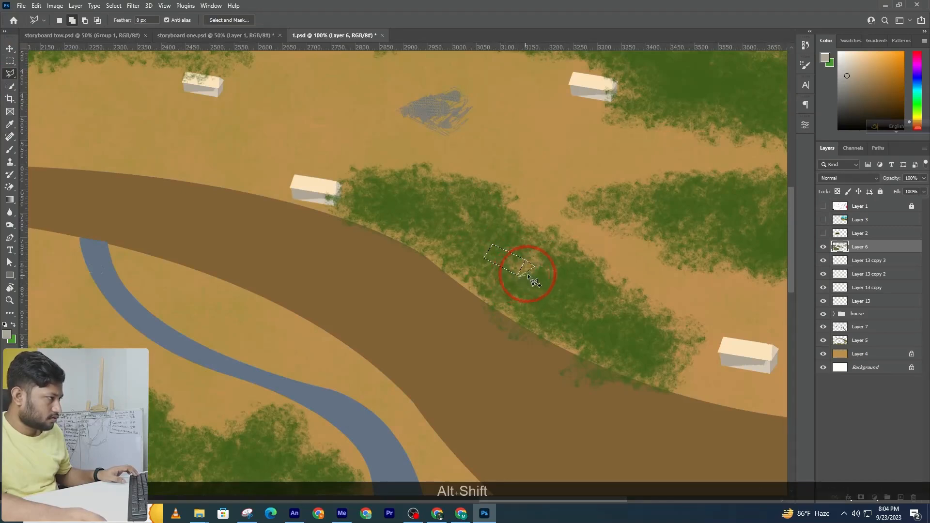
{"action": "key", "text": "ctrl+alt+shift+z"}
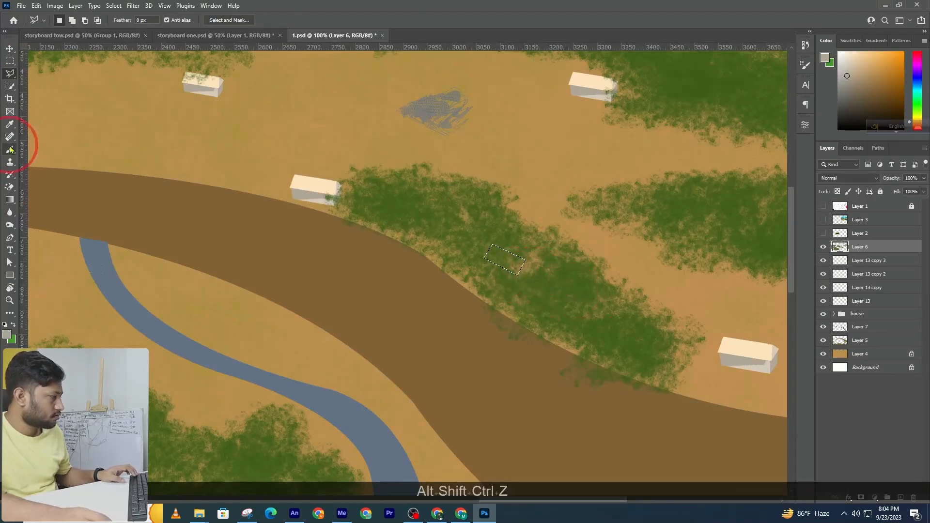
Step: Brush the roof selection with the cream colour sampled from the house beyond the bush strip, and deselect
{"action": "left_click", "coordinate": [11, 149]}
{"action": "left_click", "coordinate": [753, 351], "text": "alt"}
{"action": "left_click_drag", "start_coordinate": [488, 255], "coordinate": [553, 294]}
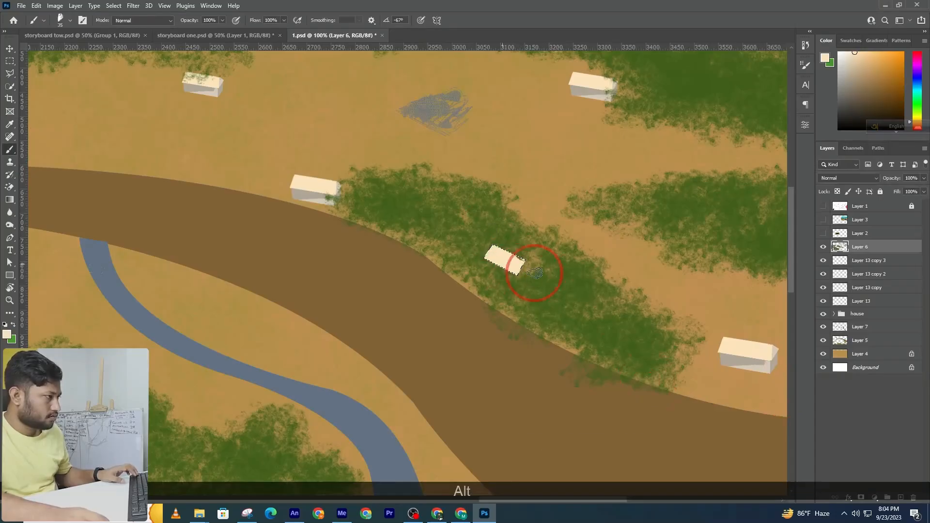
{"action": "key", "text": "ctrl+d"}
Step: Select a small end wall beside the new cream roof, brush it with grey sampled from a distant house, and deselect
{"action": "left_click", "coordinate": [10, 73]}
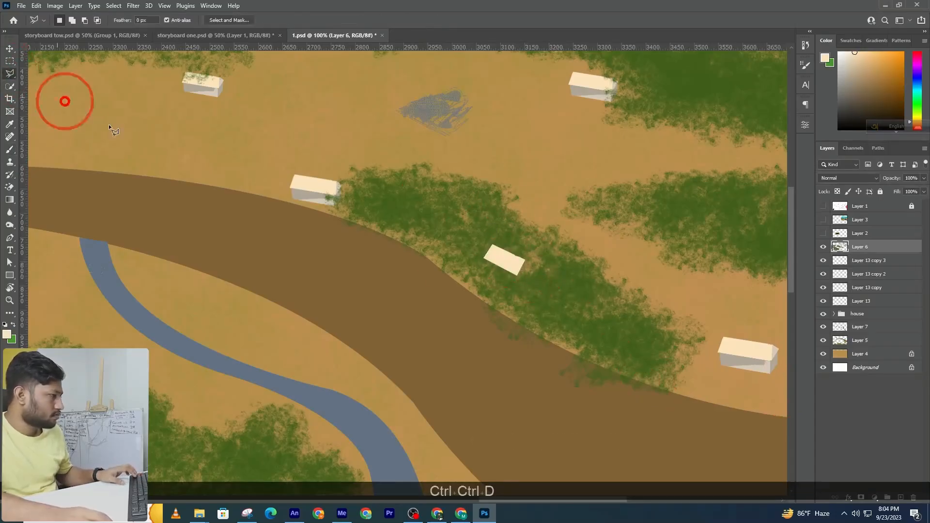
{"action": "left_click", "coordinate": [529, 263]}
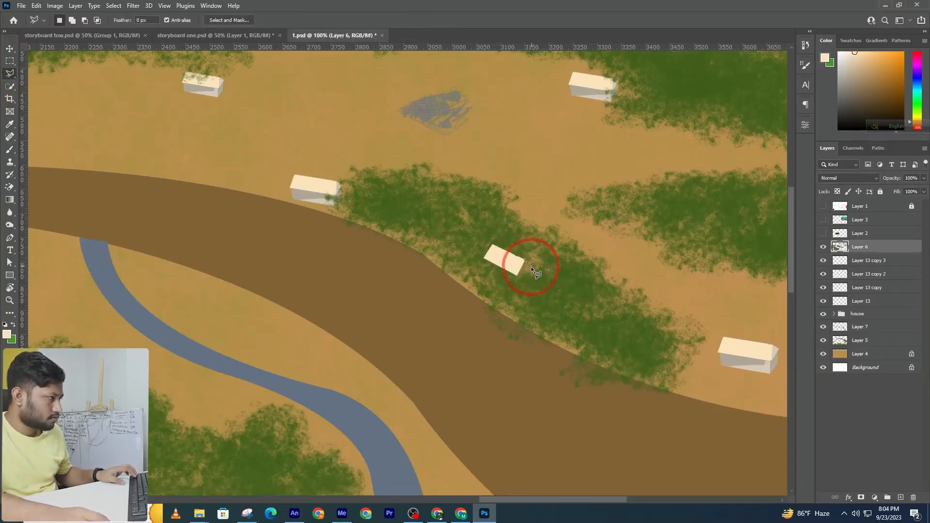
{"action": "left_click", "coordinate": [9, 149]}
{"action": "left_click", "coordinate": [189, 85], "text": "alt"}
{"action": "mouse_move", "coordinate": [527, 262]}
{"action": "left_mouse_down"}
{"action": "mouse_move", "coordinate": [515, 286]}
{"action": "mouse_move", "coordinate": [446, 312]}
{"action": "left_mouse_up"}
{"action": "key", "text": "ctrl+d"}
Step: Examine the whole landscape and the open tan land below the straight river, toggling Layer 6's visibility to check its contents
{"action": "left_click", "coordinate": [548, 297], "text": "ctrl+alt"}
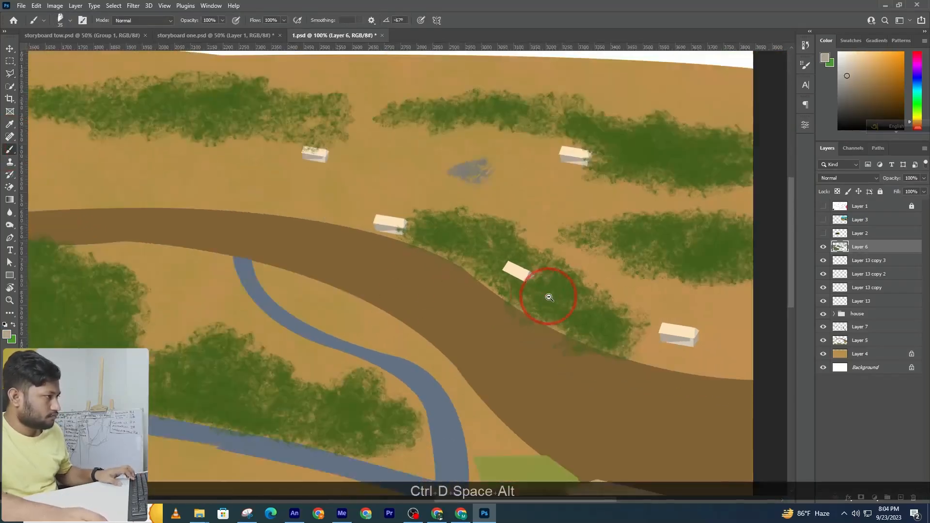
{"action": "left_click", "coordinate": [549, 297], "text": "alt"}
{"action": "left_click", "coordinate": [551, 312], "text": "alt"}
{"action": "left_click", "coordinate": [565, 316], "text": "alt"}
{"action": "left_click", "coordinate": [566, 319], "text": "alt"}
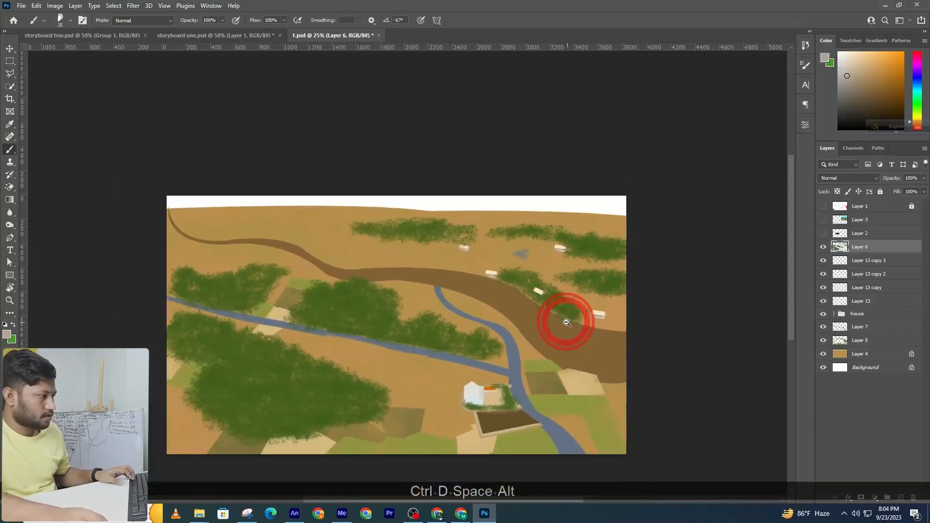
{"action": "left_click", "coordinate": [566, 322], "text": "alt"}
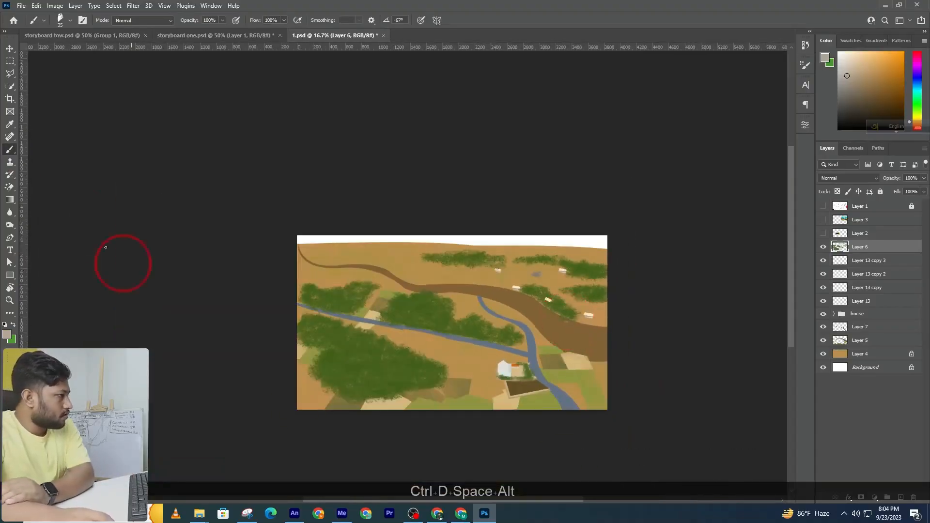
{"action": "left_click", "coordinate": [10, 73]}
{"action": "left_click", "coordinate": [428, 342], "text": "ctrl"}
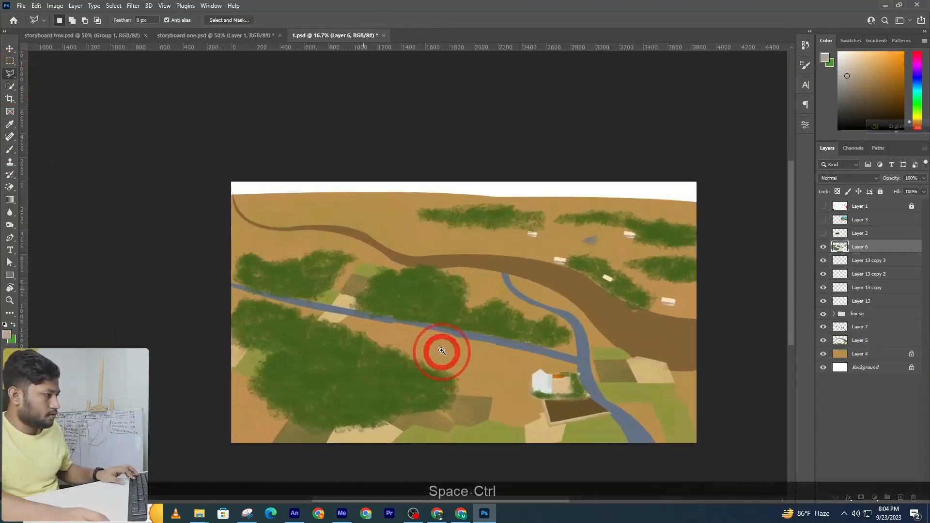
{"action": "left_click", "coordinate": [466, 358], "text": "ctrl"}
{"action": "left_click", "coordinate": [440, 353], "text": "ctrl"}
{"action": "left_click", "coordinate": [468, 357], "text": "ctrl"}
{"action": "left_click_drag", "start_coordinate": [433, 351], "coordinate": [383, 356]}
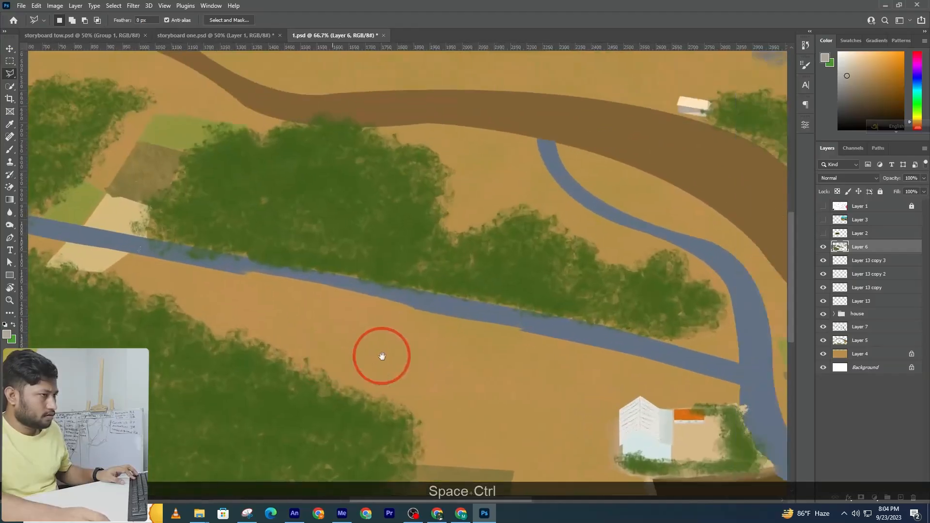
{"action": "left_click", "coordinate": [824, 247]}
{"action": "left_click", "coordinate": [823, 247]}
Step: Duplicate a small house onto the open tan land below the straight river and enlarge the copy with Free Transform
{"action": "key", "text": "v"}
{"action": "left_click", "coordinate": [541, 96]}
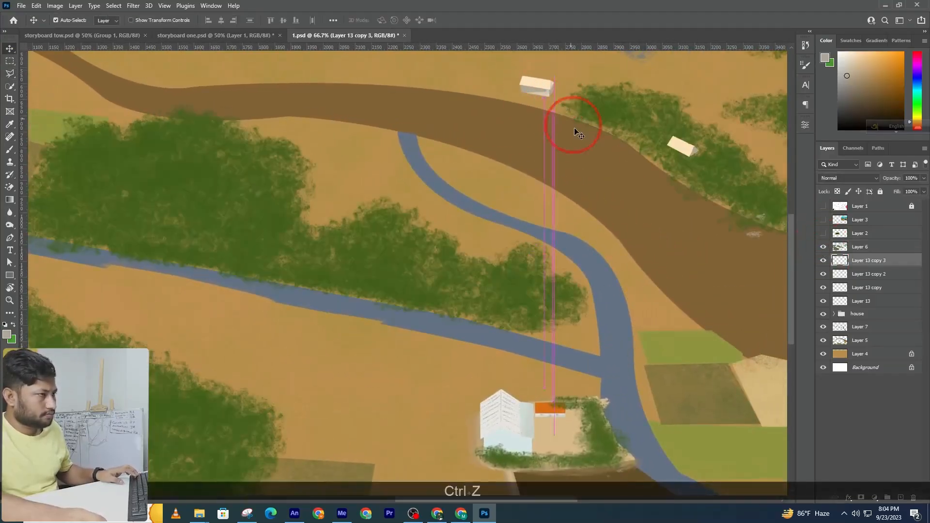
{"action": "key", "text": "ctrl+z"}
{"action": "left_click", "coordinate": [453, 295], "text": "ctrl+alt"}
{"action": "mouse_move", "coordinate": [528, 160]}
{"action": "left_mouse_down"}
{"action": "mouse_move", "coordinate": [417, 315]}
{"action": "mouse_move", "coordinate": [379, 323]}
{"action": "mouse_move", "coordinate": [379, 336]}
{"action": "mouse_move", "coordinate": [411, 357]}
{"action": "mouse_move", "coordinate": [373, 310]}
{"action": "mouse_move", "coordinate": [356, 345]}
{"action": "left_mouse_up"}
{"action": "key", "text": "ctrl+t"}
{"action": "key", "text": "Return"}
Step: Outline a small annex wall with the Polygonal Lasso beside the enlarged house's end and trim its edge next to the house
{"action": "left_click", "coordinate": [349, 318], "text": "ctrl+space"}
{"action": "left_click", "coordinate": [10, 73]}
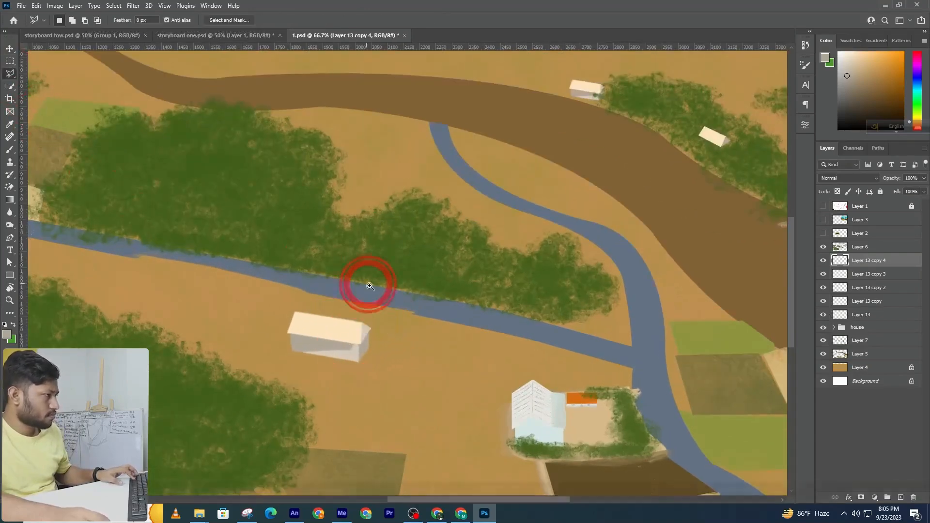
{"action": "left_click", "coordinate": [370, 286], "text": "ctrl+space"}
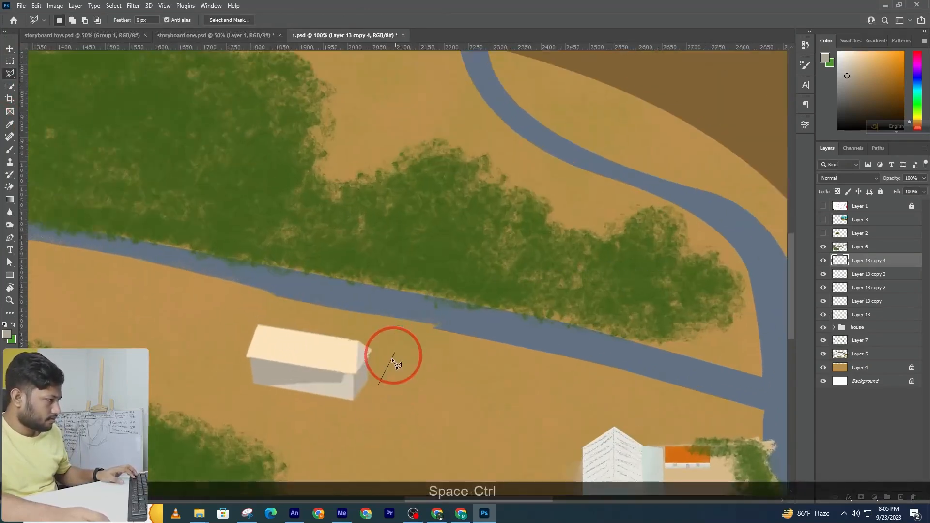
{"action": "double_click", "coordinate": [408, 224]}
{"action": "left_click", "coordinate": [427, 192]}
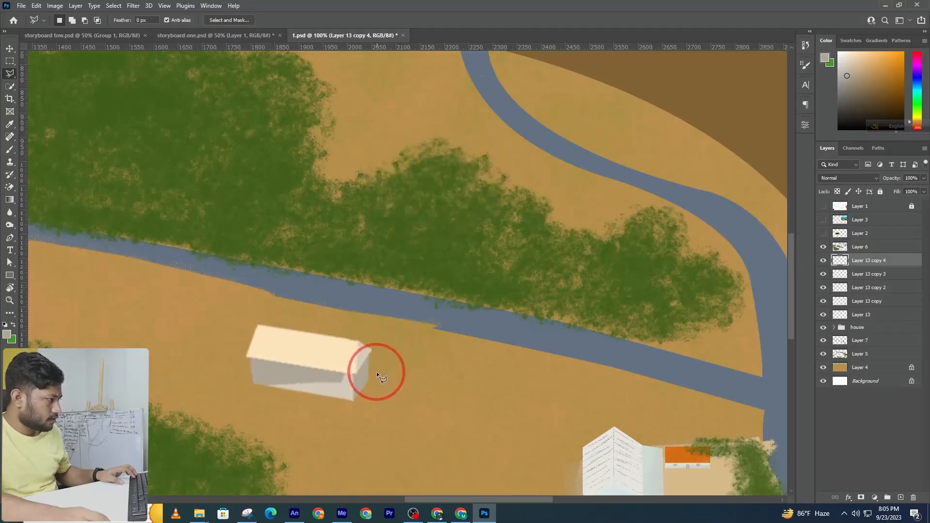
{"action": "left_click", "coordinate": [377, 371]}
{"action": "left_click", "coordinate": [390, 354]}
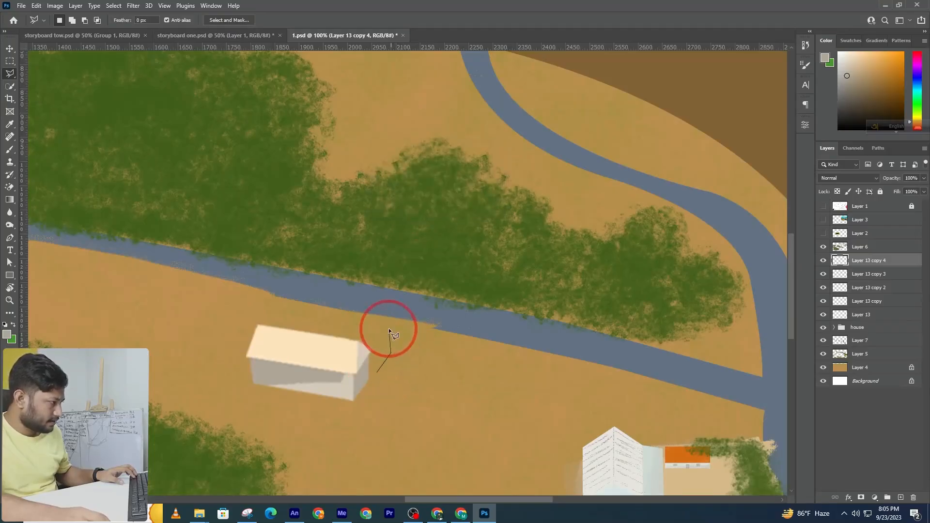
{"action": "left_click", "coordinate": [389, 331]}
{"action": "left_click", "coordinate": [368, 351]}
{"action": "double_click", "coordinate": [371, 361]}
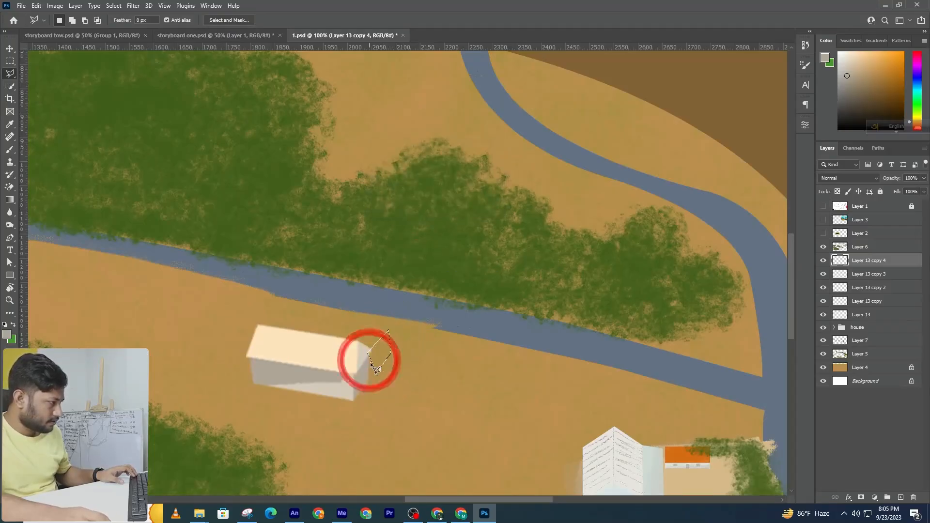
{"action": "left_click", "coordinate": [376, 372], "text": "alt"}
{"action": "left_click", "coordinate": [370, 347], "text": "alt"}
{"action": "double_click", "coordinate": [352, 350], "text": "alt"}
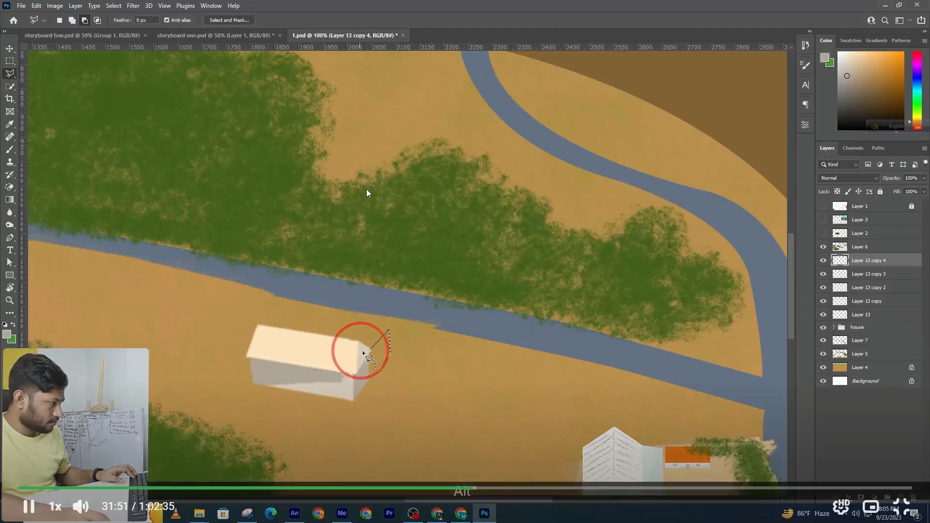
Step: Extend the annex selection up to the house's roof, paint a pale wall and an orange roof in it, and deselect
{"action": "left_click", "coordinate": [371, 351], "text": "shift"}
{"action": "left_click", "coordinate": [390, 328], "text": "shift"}
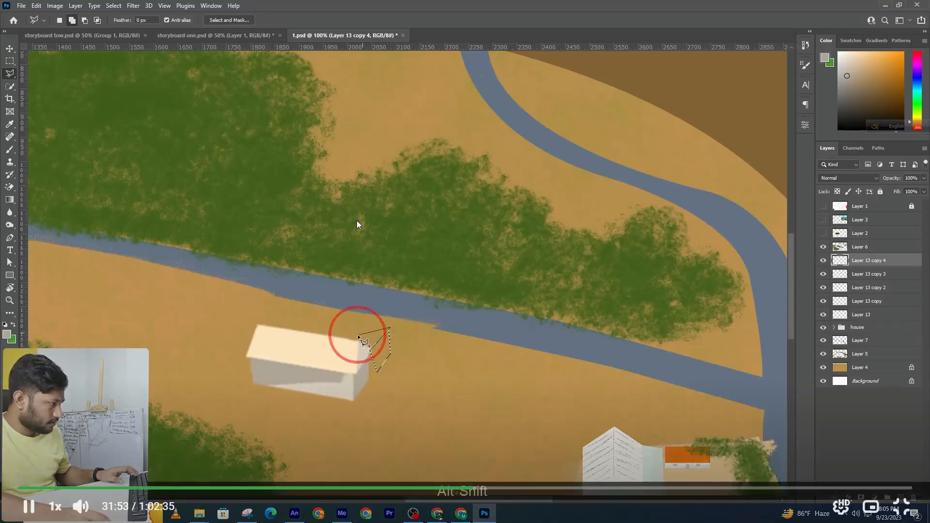
{"action": "left_click", "coordinate": [379, 324]}
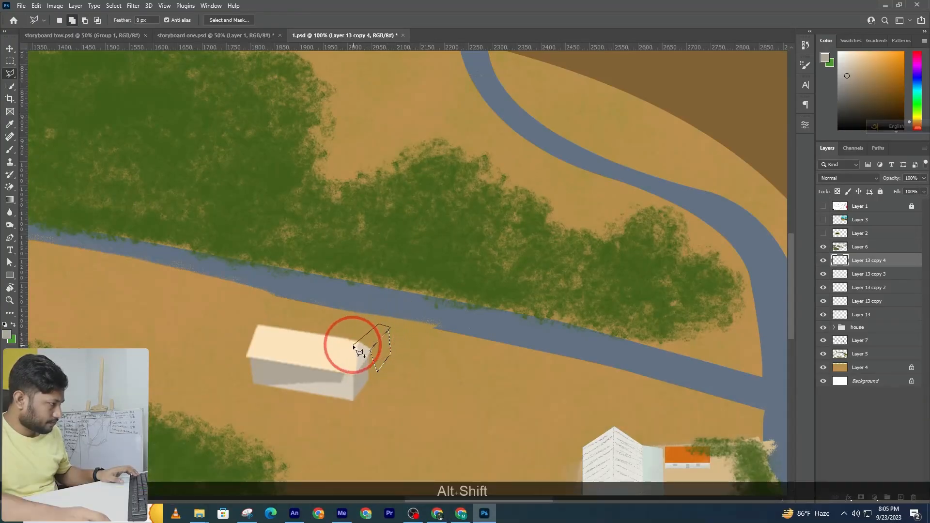
{"action": "left_click", "coordinate": [353, 346]}
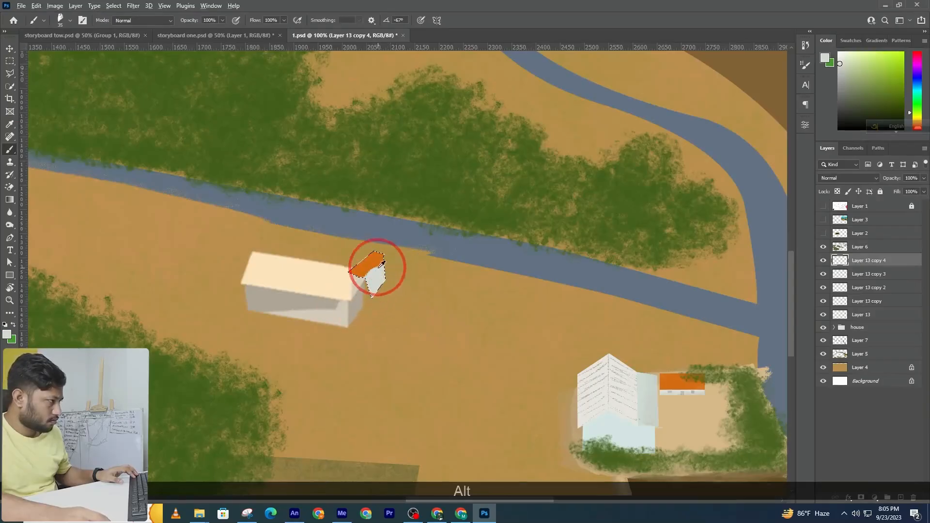
{"action": "key", "text": "ctrl+d"}
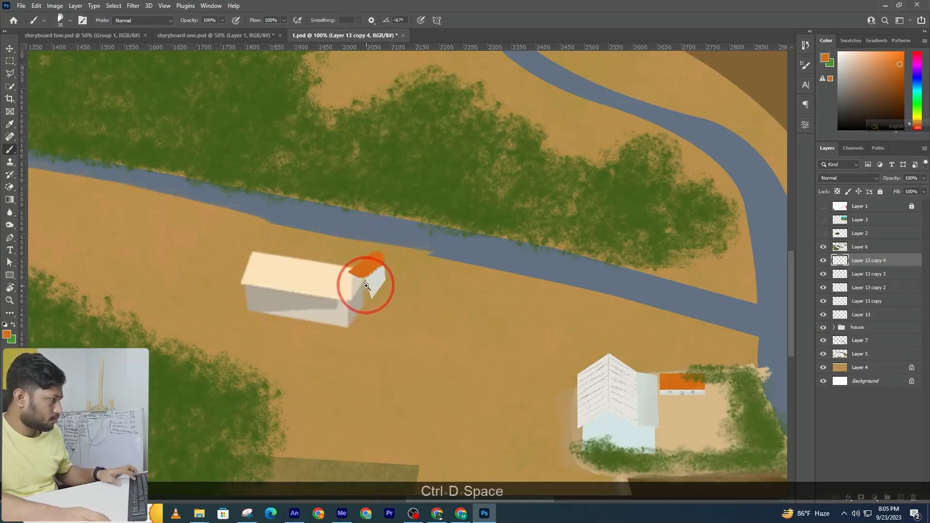
{"action": "left_click", "coordinate": [366, 284], "text": "ctrl"}
{"action": "key", "text": "v"}
{"action": "left_click_drag", "start_coordinate": [386, 281], "coordinate": [426, 254]}
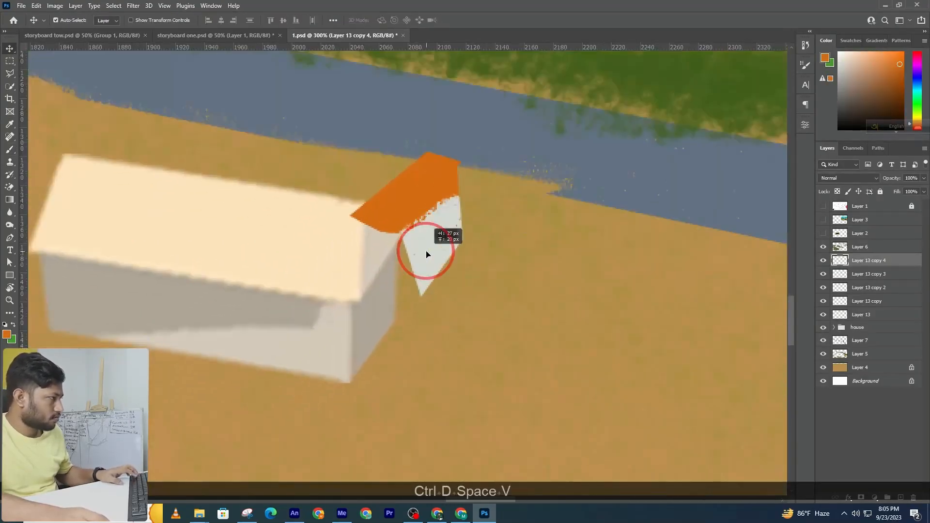
{"action": "key", "text": "ctrl+z"}
{"action": "key", "text": "ctrl+z"}
{"action": "key", "text": "ctrl+d"}
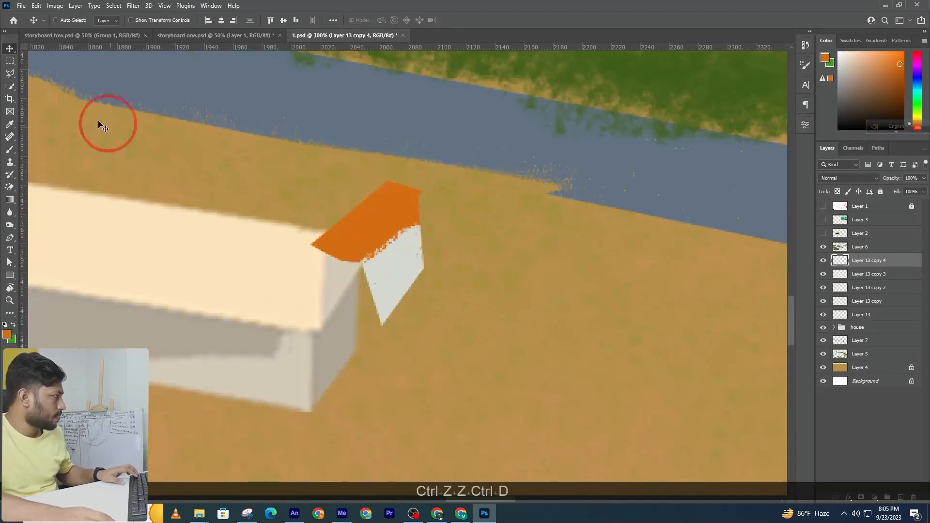
Step: Select the triangular gable of the enlarged house, brush it with its sampled beige-grey wall colour over the orange overlap, and deselect
{"action": "left_click", "coordinate": [10, 73]}
{"action": "left_click", "coordinate": [323, 239]}
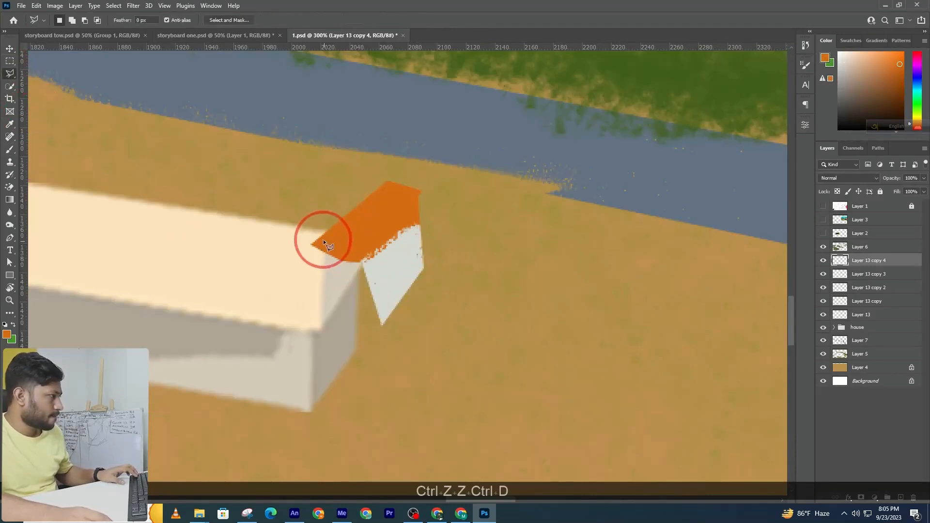
{"action": "left_click", "coordinate": [365, 248]}
{"action": "left_click", "coordinate": [324, 323]}
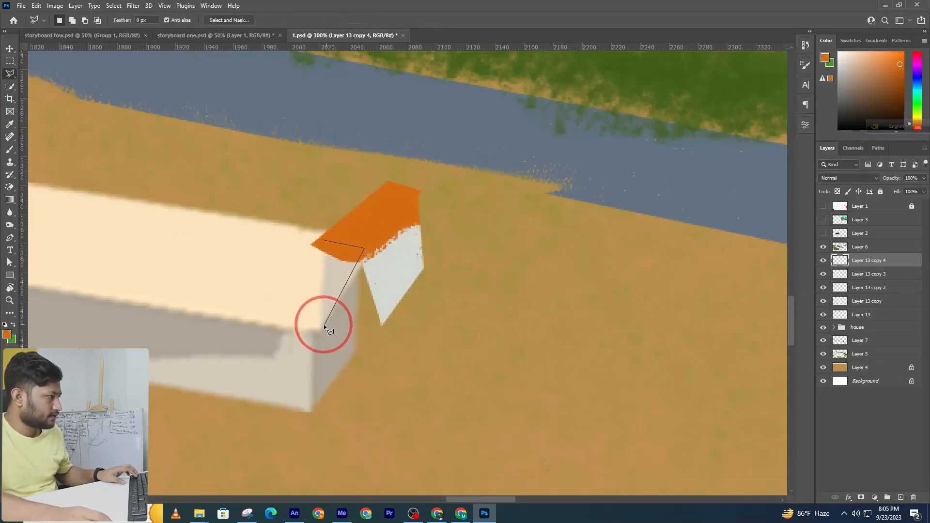
{"action": "left_click", "coordinate": [324, 240]}
{"action": "left_click", "coordinate": [10, 149]}
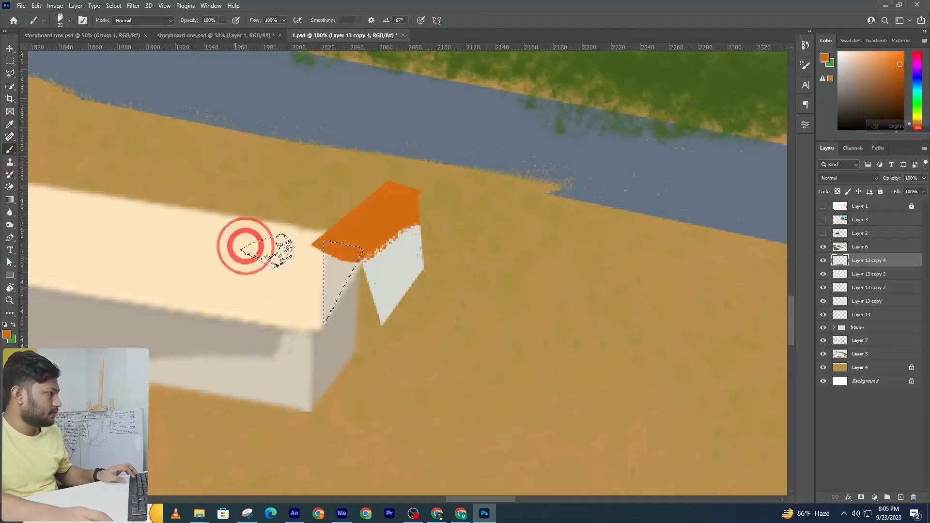
{"action": "left_click", "coordinate": [333, 270], "text": "alt"}
{"action": "left_click_drag", "start_coordinate": [367, 257], "coordinate": [353, 285]}
{"action": "key", "text": "ctrl+d"}
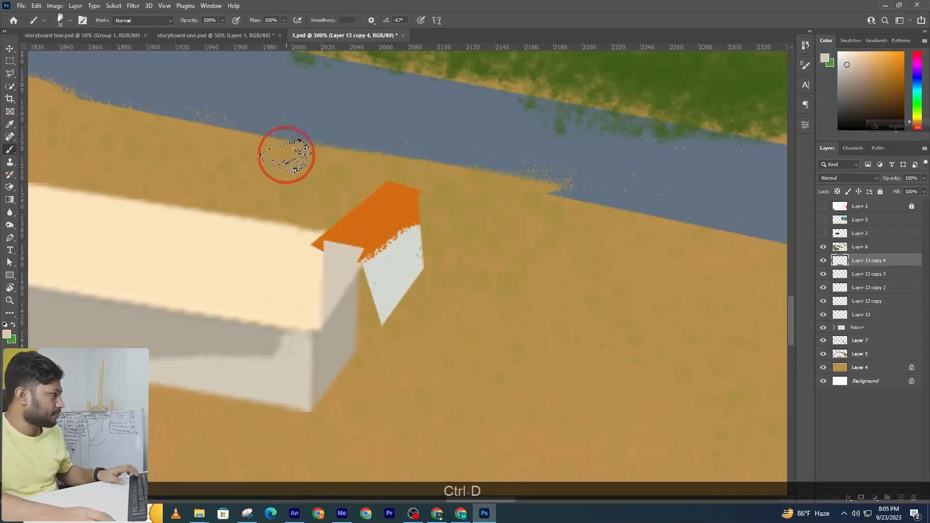
Step: Outline the cream roof's end with the Polygonal Lasso, including its narrow overhang above the gable beside the orange annex roof
{"action": "left_click", "coordinate": [10, 74]}
{"action": "left_click", "coordinate": [228, 217]}
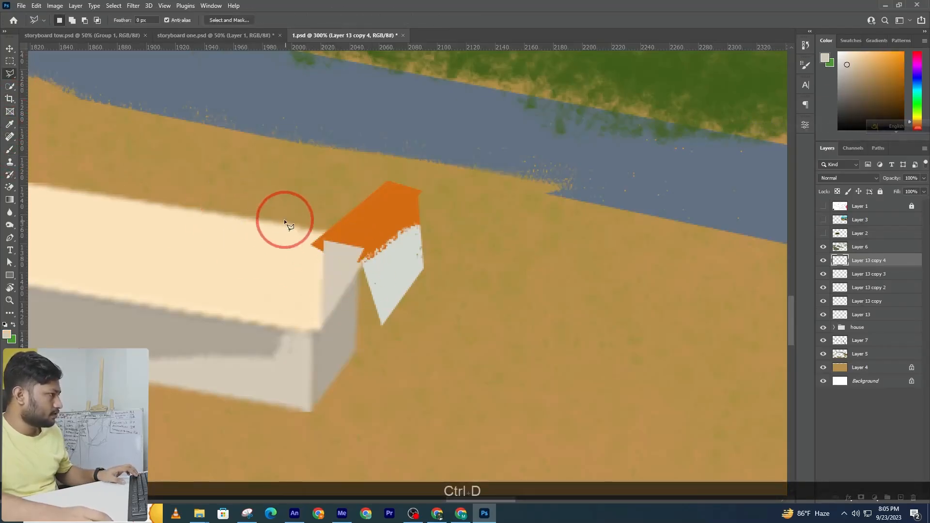
{"action": "left_click", "coordinate": [348, 236]}
{"action": "left_click", "coordinate": [364, 247]}
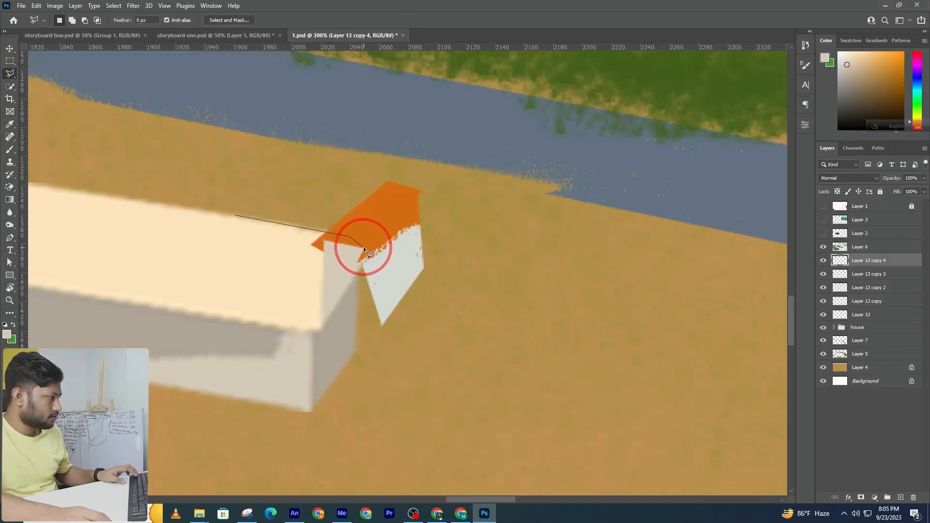
{"action": "left_click", "coordinate": [325, 242]}
{"action": "left_click", "coordinate": [318, 330]}
{"action": "double_click", "coordinate": [279, 257]}
Step: Brush the selected roof end and overhang with the cream colour sampled from the house's roof, and deselect
{"action": "key", "text": "b"}
{"action": "left_click", "coordinate": [304, 257], "text": "alt"}
{"action": "mouse_move", "coordinate": [357, 241]}
{"action": "left_mouse_down"}
{"action": "mouse_move", "coordinate": [326, 242]}
{"action": "mouse_move", "coordinate": [356, 244]}
{"action": "left_mouse_up"}
{"action": "key", "text": "ctrl+d"}
{"action": "key", "text": "ctrl+z"}
{"action": "left_click", "coordinate": [430, 277], "text": "ctrl"}
{"action": "key", "text": "ctrl+d"}
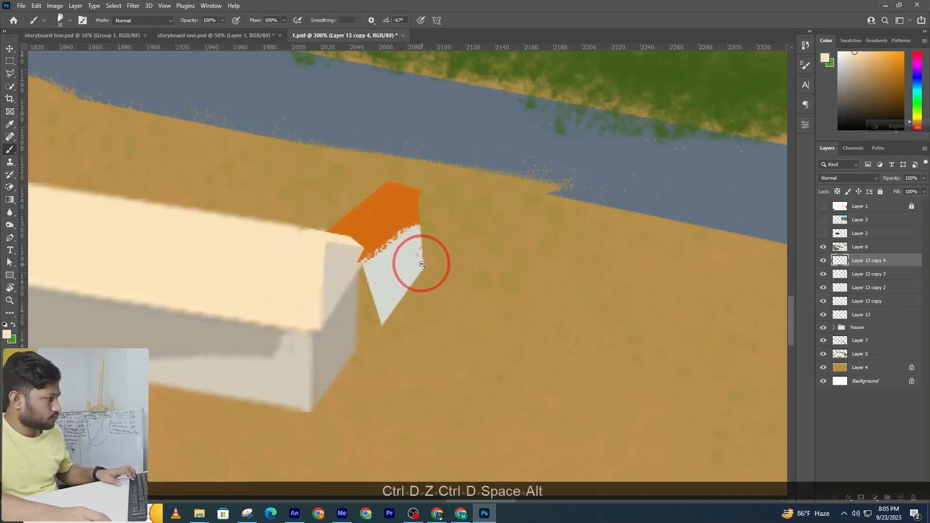
Step: Select the triangular gap between the annex wall and the house, paint it with the annex's pale wall colour, and deselect
{"action": "left_click", "coordinate": [430, 277], "text": "alt"}
{"action": "left_click", "coordinate": [429, 275], "text": "alt"}
{"action": "left_click", "coordinate": [429, 275], "text": "ctrl"}
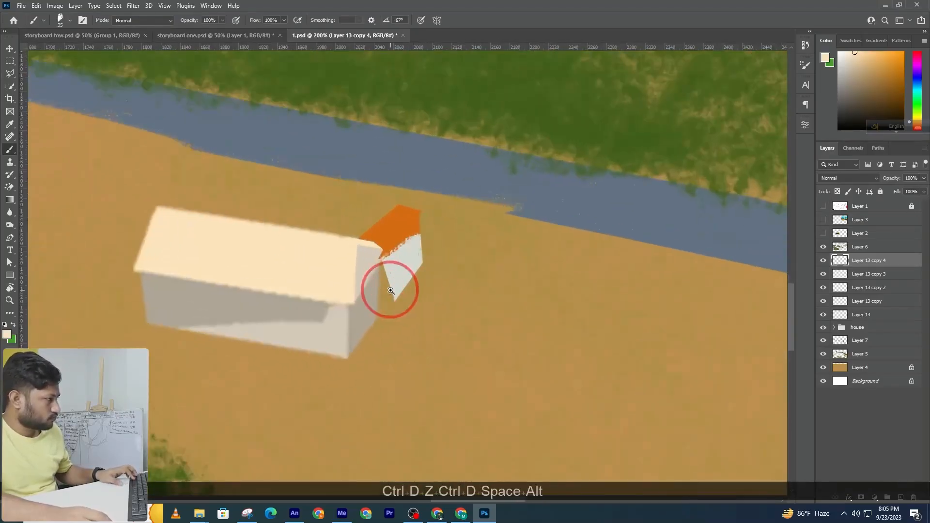
{"action": "left_click", "coordinate": [9, 73]}
{"action": "left_click", "coordinate": [398, 273], "text": "ctrl"}
{"action": "left_click", "coordinate": [393, 269]}
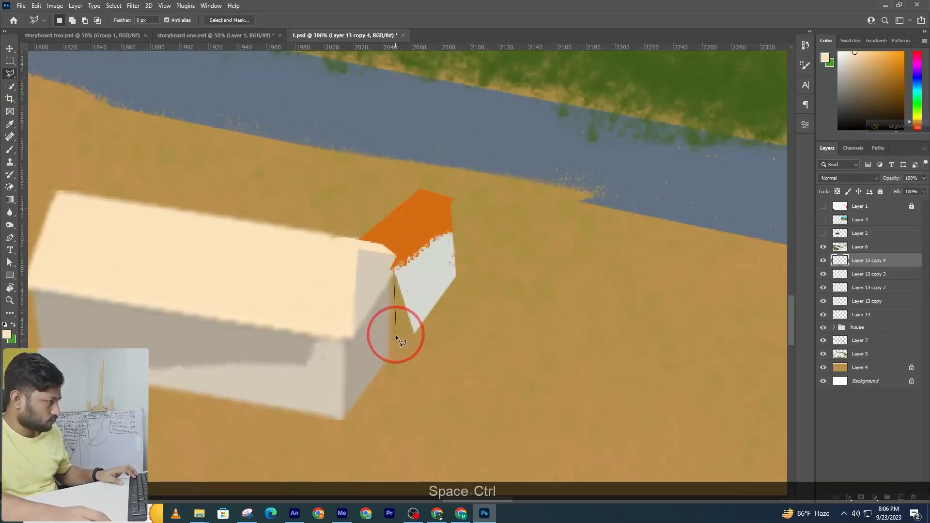
{"action": "left_click", "coordinate": [395, 338]}
{"action": "double_click", "coordinate": [419, 298]}
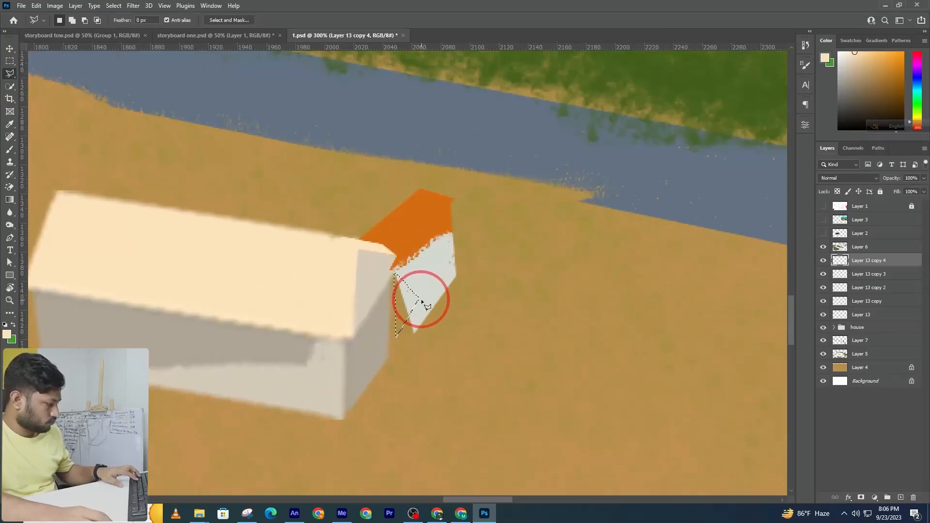
{"action": "key", "text": "b"}
{"action": "key", "text": "ctrl+d"}
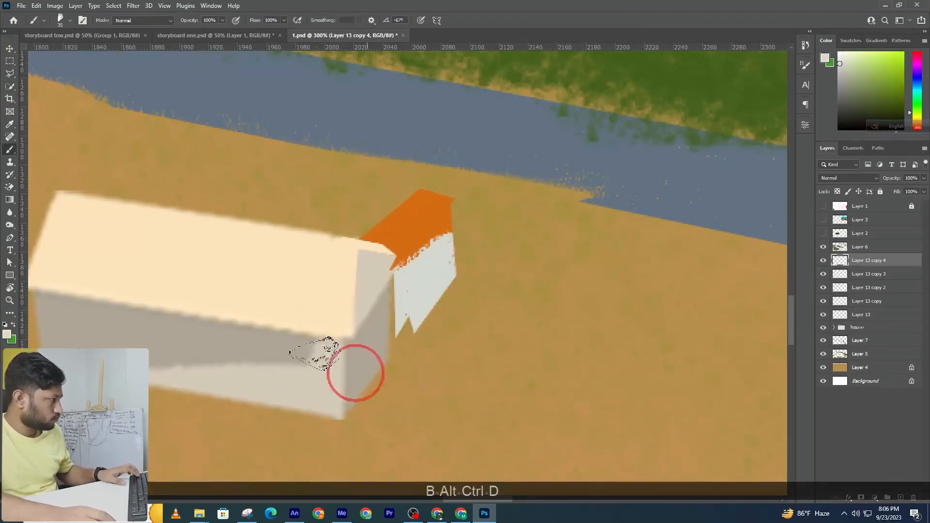
Step: Outline the jagged lower part of the annex wall with the Polygonal Lasso and cut it away to leave a straight slanted base
{"action": "left_click", "coordinate": [9, 74]}
{"action": "left_click", "coordinate": [395, 338]}
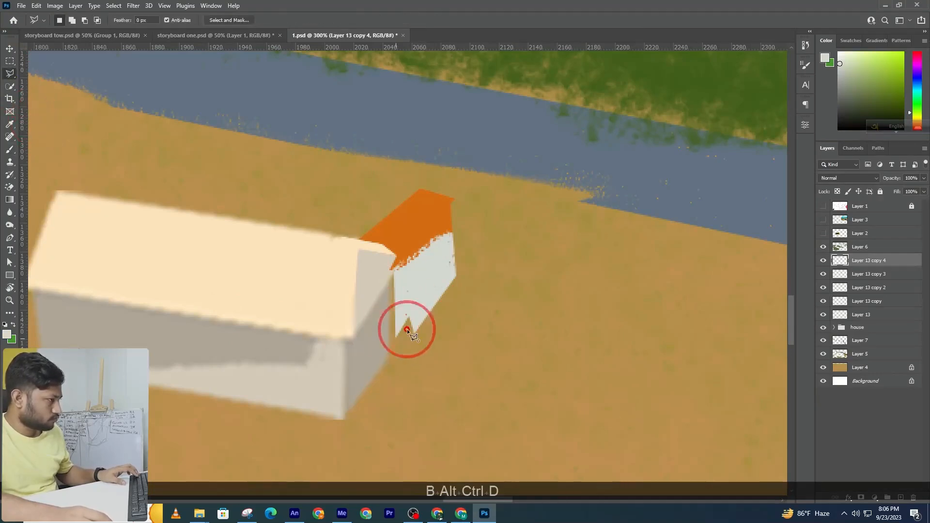
{"action": "left_click", "coordinate": [461, 247]}
{"action": "left_click", "coordinate": [480, 296]}
{"action": "left_click", "coordinate": [397, 337]}
{"action": "key", "text": "ctrl+x"}
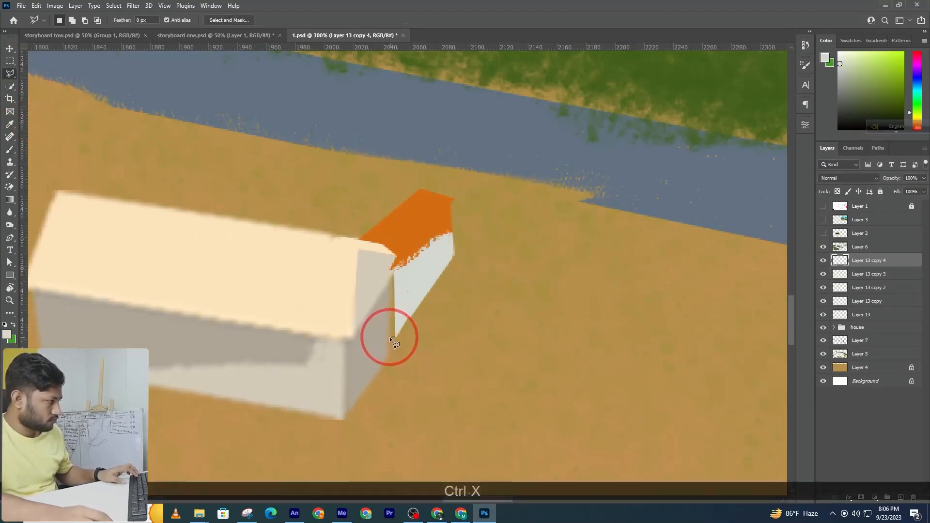
Step: Select the narrow strip between the house and the annex, brush it with the house's sampled beige-grey end-wall colour, and deselect
{"action": "left_click", "coordinate": [391, 275]}
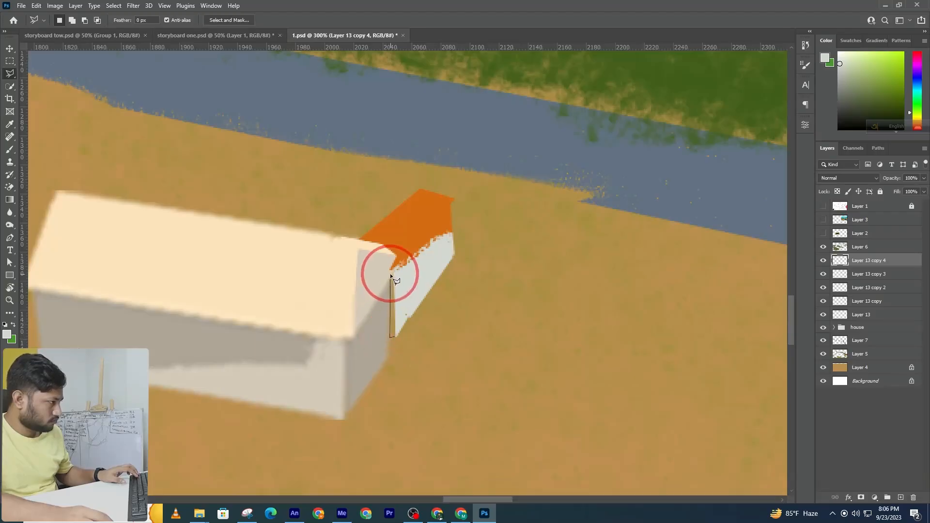
{"action": "left_click", "coordinate": [393, 270]}
{"action": "left_click", "coordinate": [391, 270], "text": "shift"}
{"action": "left_click", "coordinate": [397, 338]}
{"action": "left_click", "coordinate": [388, 342]}
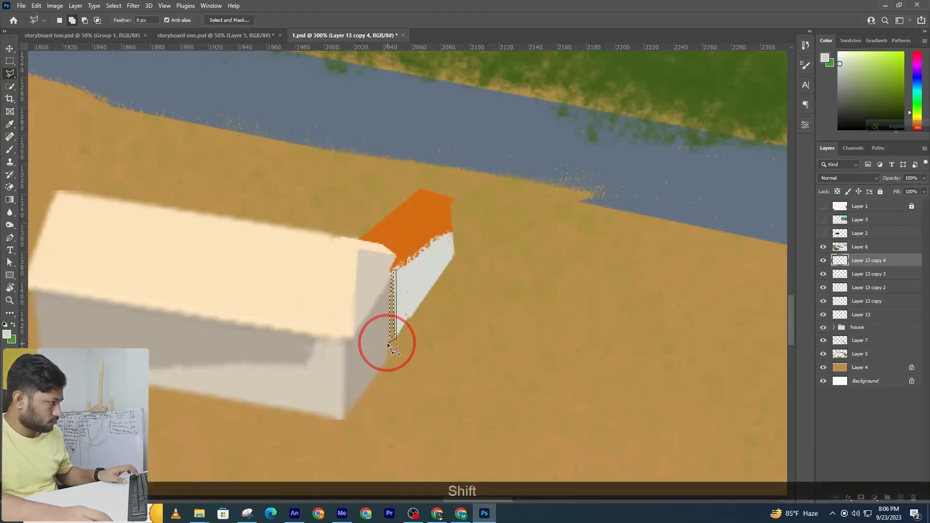
{"action": "left_click", "coordinate": [388, 278]}
{"action": "key", "text": "b"}
{"action": "left_click", "coordinate": [373, 353], "text": "alt"}
{"action": "left_click_drag", "start_coordinate": [401, 359], "coordinate": [405, 254]}
{"action": "key", "text": "ctrl+d"}
Step: Try shifting the enlarged house with its annex slightly across the field, and undo the move
{"action": "left_click", "coordinate": [445, 329], "text": "alt"}
{"action": "left_click", "coordinate": [484, 309], "text": "alt"}
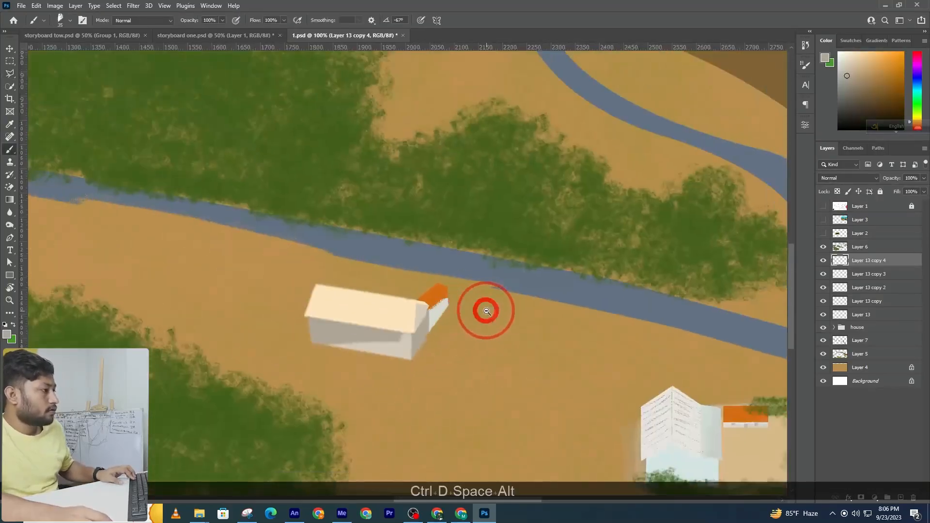
{"action": "left_click", "coordinate": [496, 316], "text": "alt"}
{"action": "left_click", "coordinate": [500, 335], "text": "alt"}
{"action": "left_click", "coordinate": [500, 336], "text": "alt"}
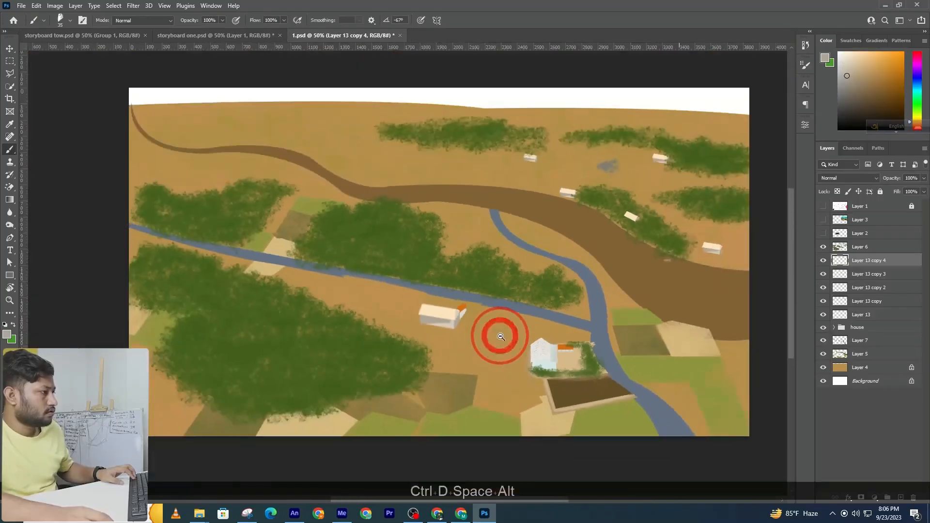
{"action": "left_click", "coordinate": [499, 335], "text": "alt"}
{"action": "key", "text": "v"}
{"action": "left_click", "coordinate": [442, 326]}
{"action": "left_click_drag", "start_coordinate": [469, 320], "coordinate": [450, 311]}
{"action": "key", "text": "ctrl+z"}
Step: Sample a beige colour for the Brush and add a new layer directly above Layer 13 copy 3, beneath the enlarged house
{"action": "left_click", "coordinate": [454, 316], "text": "ctrl"}
{"action": "left_click", "coordinate": [454, 317], "text": "ctrl"}
{"action": "left_click", "coordinate": [494, 347], "text": "ctrl"}
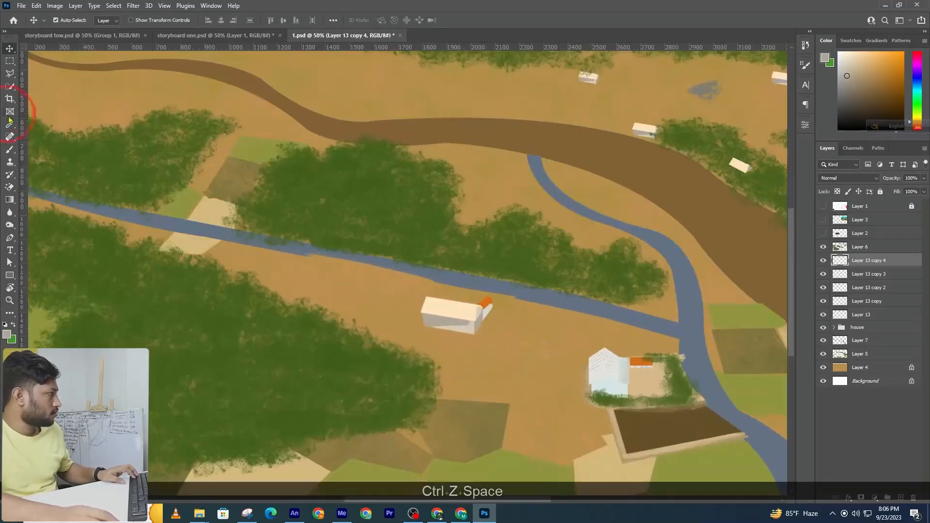
{"action": "left_click", "coordinate": [11, 151]}
{"action": "left_click", "coordinate": [469, 325], "text": "alt"}
{"action": "left_click", "coordinate": [860, 275]}
{"action": "left_click", "coordinate": [900, 498]}
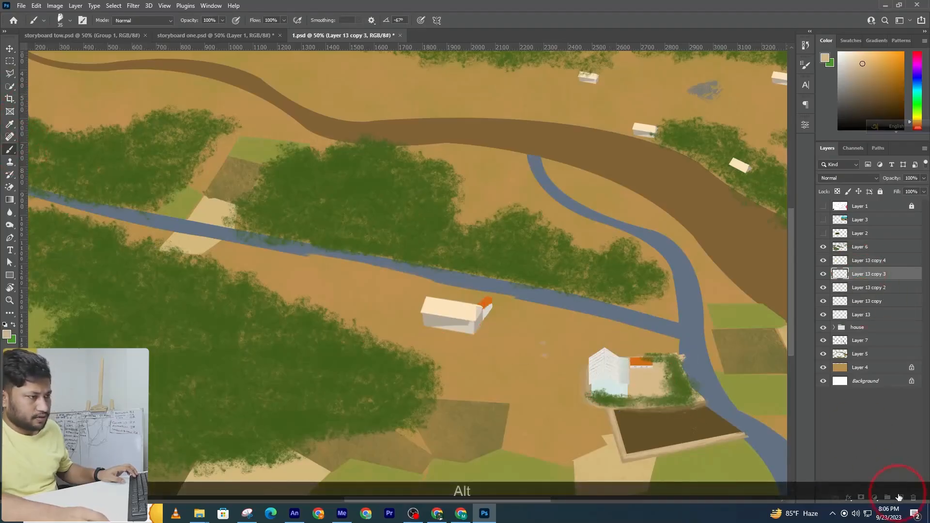
Step: Enlarge the brush to 100 px and paint a beige ground patch around the enlarged house, undoing the unwanted stroke
{"action": "left_click_drag", "start_coordinate": [477, 296], "coordinate": [449, 294]}
{"action": "key", "text": "]"}
{"action": "key", "text": "["}
{"action": "key", "text": "]"}
{"action": "key", "text": "]"}
{"action": "key", "text": "]"}
{"action": "key", "text": "]"}
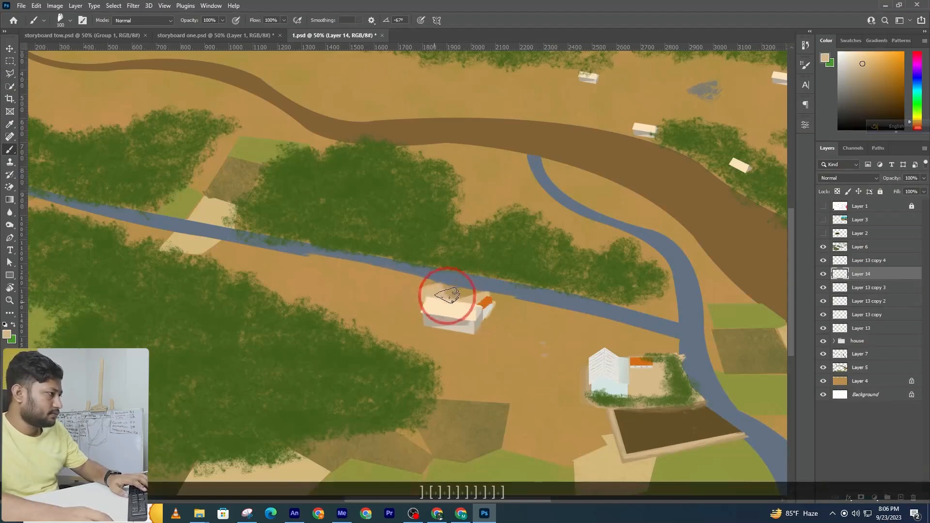
{"action": "key", "text": "ctrl+z"}
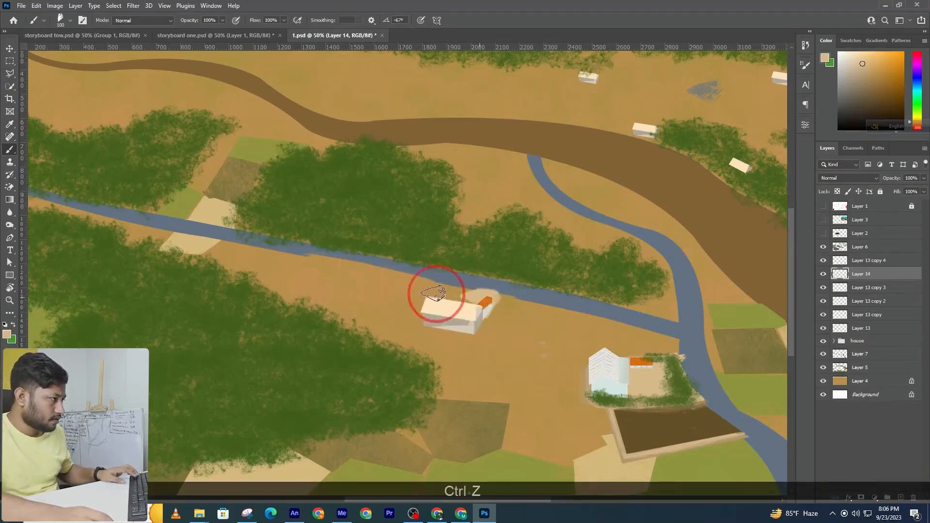
Step: Activate Layer 6 with the trees, sample their dark green, and choose the Concrete Texture brush
{"action": "left_click", "coordinate": [494, 316], "text": "ctrl+alt"}
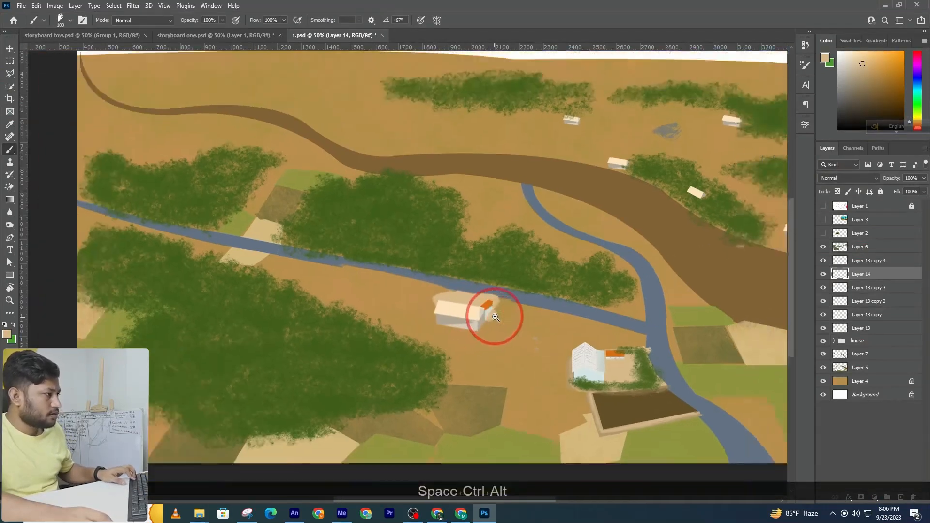
{"action": "left_click", "coordinate": [386, 349], "text": "ctrl"}
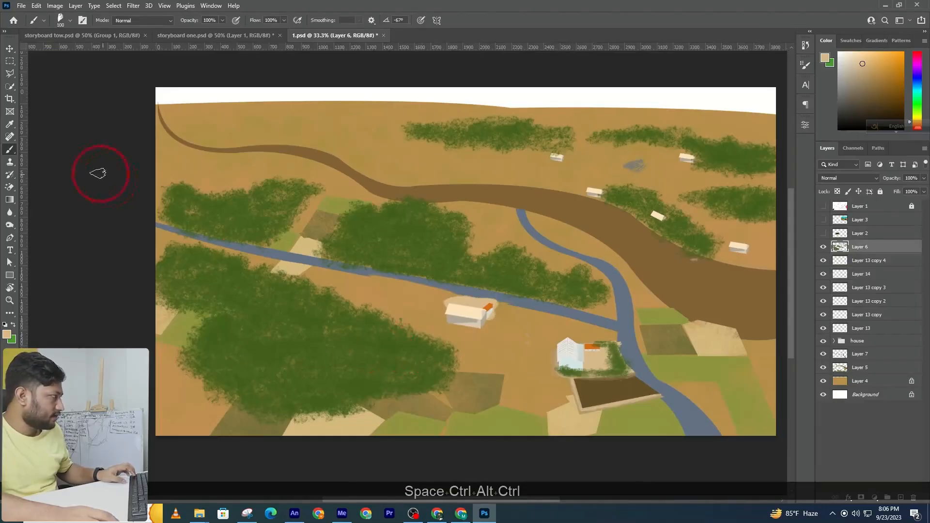
{"action": "left_click", "coordinate": [474, 331], "text": "alt"}
{"action": "right_click", "coordinate": [232, 239]}
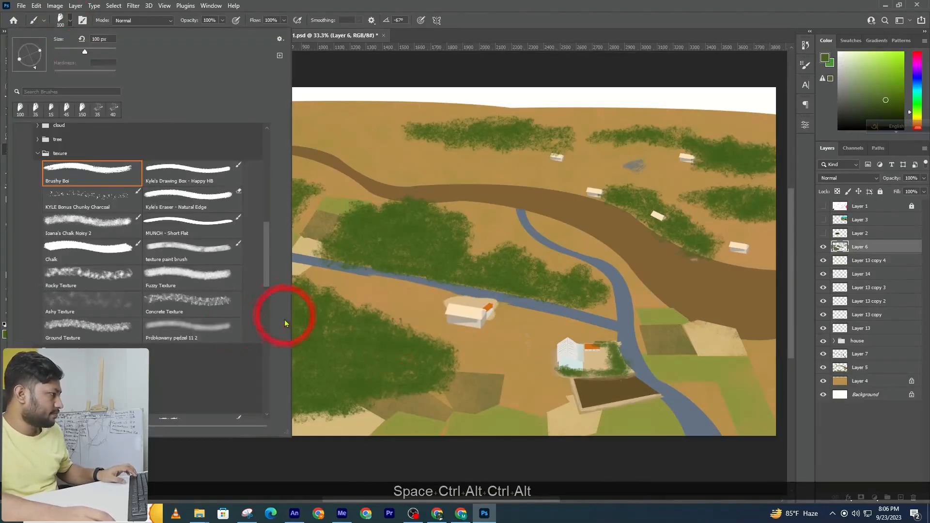
{"action": "left_click", "coordinate": [191, 299]}
{"action": "left_click", "coordinate": [489, 324]}
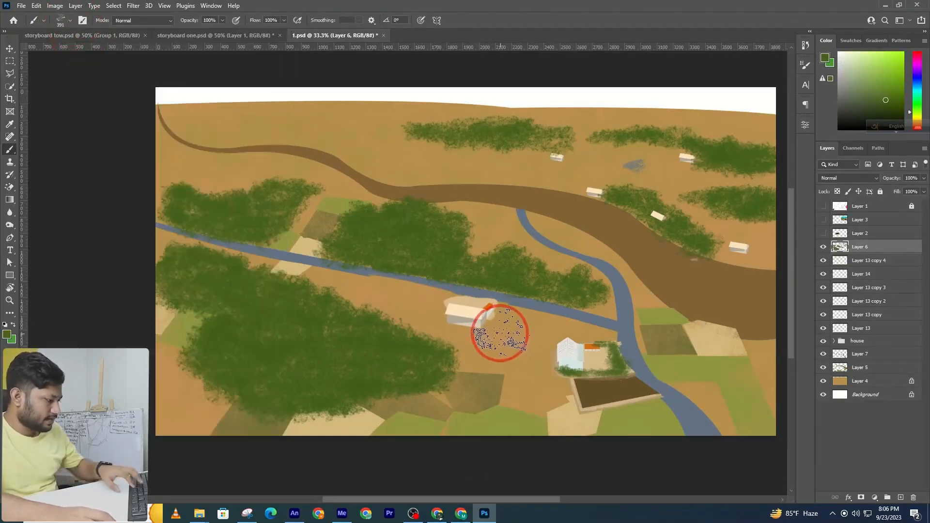
Step: Reduce the brush to 125 px and paint green shrubs around the base and sides of the enlarged house, undoing the last stroke
{"action": "key", "text": "bracketleft"}
{"action": "key", "text": "bracketleft"}
{"action": "key", "text": "bracketleft"}
{"action": "key", "text": "bracketleft"}
{"action": "key", "text": "bracketleft"}
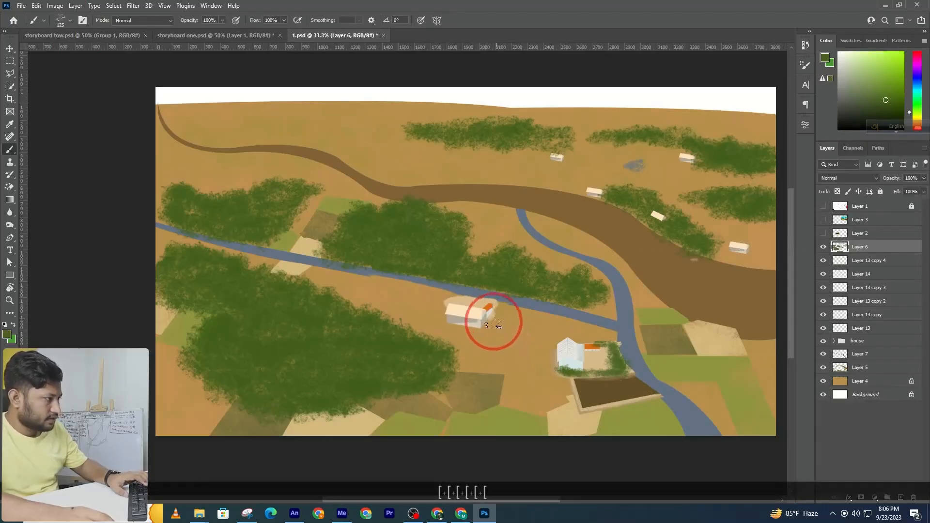
{"action": "mouse_move", "coordinate": [493, 320]}
{"action": "left_mouse_down"}
{"action": "mouse_move", "coordinate": [467, 325]}
{"action": "mouse_move", "coordinate": [497, 320]}
{"action": "mouse_move", "coordinate": [503, 306]}
{"action": "mouse_move", "coordinate": [499, 329]}
{"action": "mouse_move", "coordinate": [441, 330]}
{"action": "left_mouse_up"}
{"action": "key", "text": "ctrl+z"}
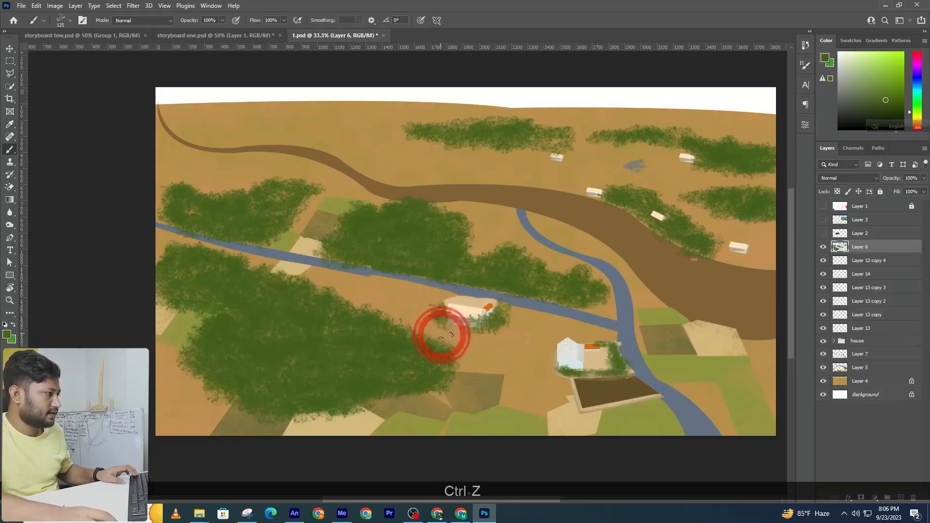
Step: Check the whole landscape composition from a distance with no layer selected
{"action": "left_click", "coordinate": [427, 318], "text": "ctrl+alt"}
{"action": "left_click", "coordinate": [441, 319], "text": "ctrl+alt"}
{"action": "left_click", "coordinate": [526, 323], "text": "ctrl+alt"}
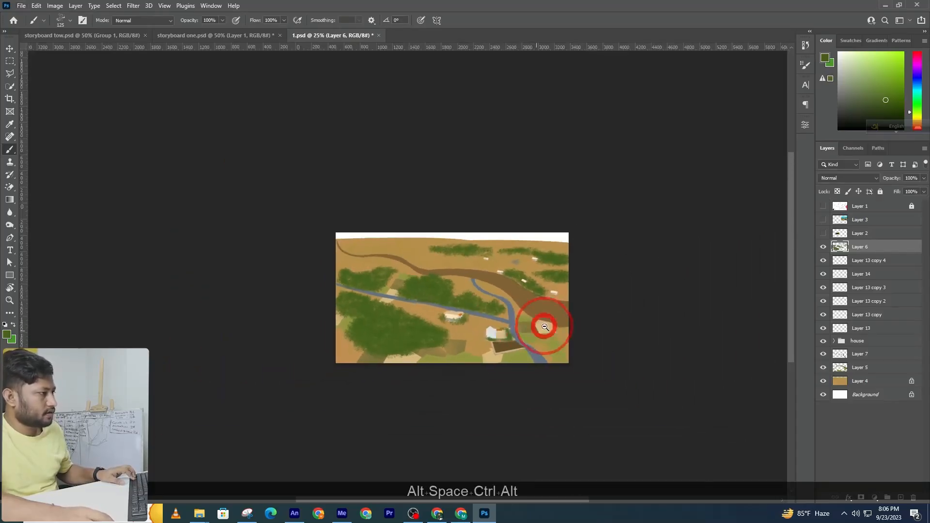
{"action": "left_click", "coordinate": [567, 329], "text": "ctrl+alt"}
{"action": "key", "text": "v"}
{"action": "left_click", "coordinate": [535, 408]}
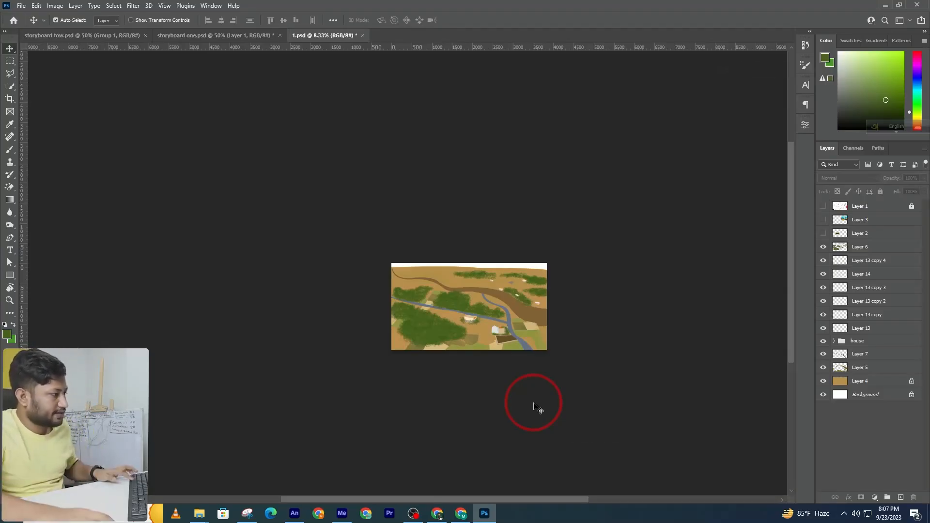
Step: Duplicate the enlarged house with its annex toward the stream beside the pale field between the woods
{"action": "left_click", "coordinate": [466, 328], "text": "ctrl"}
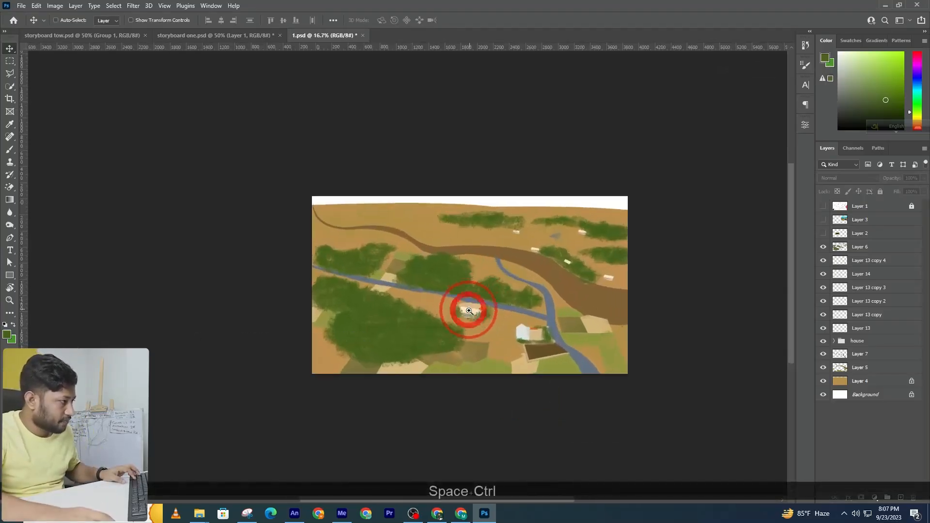
{"action": "left_click", "coordinate": [472, 306], "text": "ctrl"}
{"action": "left_click", "coordinate": [466, 307], "text": "ctrl"}
{"action": "left_click_drag", "start_coordinate": [466, 305], "coordinate": [290, 266]}
{"action": "key", "text": "ctrl+z"}
Step: Scale the house copy to 59.41%, settle it on the near bank of the stream, and commit the transform
{"action": "key", "text": "ctrl+t"}
{"action": "left_click_drag", "start_coordinate": [348, 298], "coordinate": [317, 285]}
{"action": "left_click_drag", "start_coordinate": [287, 270], "coordinate": [294, 269]}
{"action": "key", "text": "Down"}
{"action": "key", "text": "Down"}
{"action": "key", "text": "Down"}
{"action": "key", "text": "Down"}
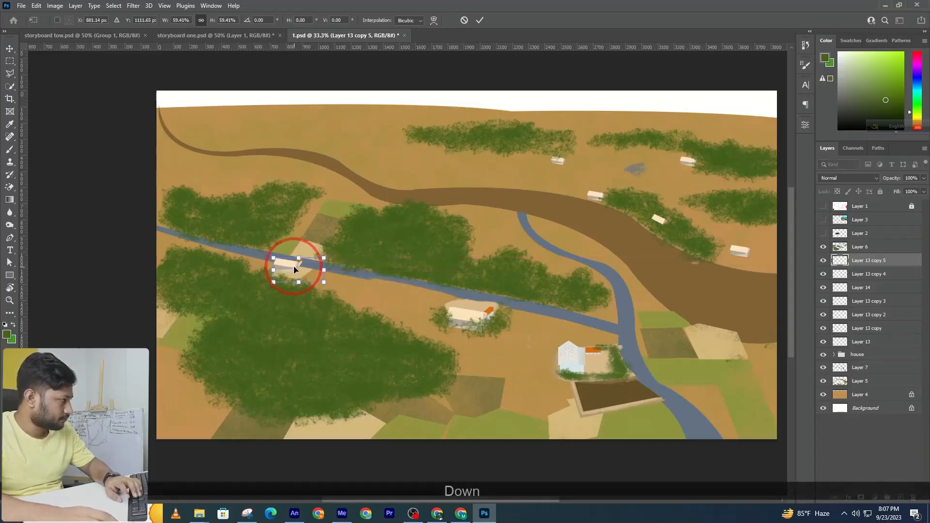
{"action": "key", "text": "Return"}
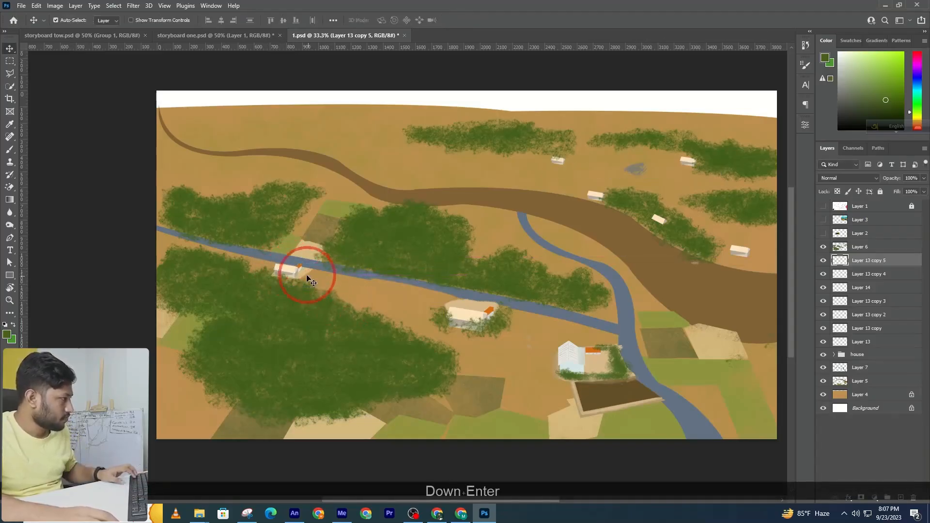
Step: Sample the beige of the ground patch behind the larger house for the Brush and activate Layer 14
{"action": "left_click", "coordinate": [13, 151]}
{"action": "left_click", "coordinate": [260, 265], "text": "ctrl"}
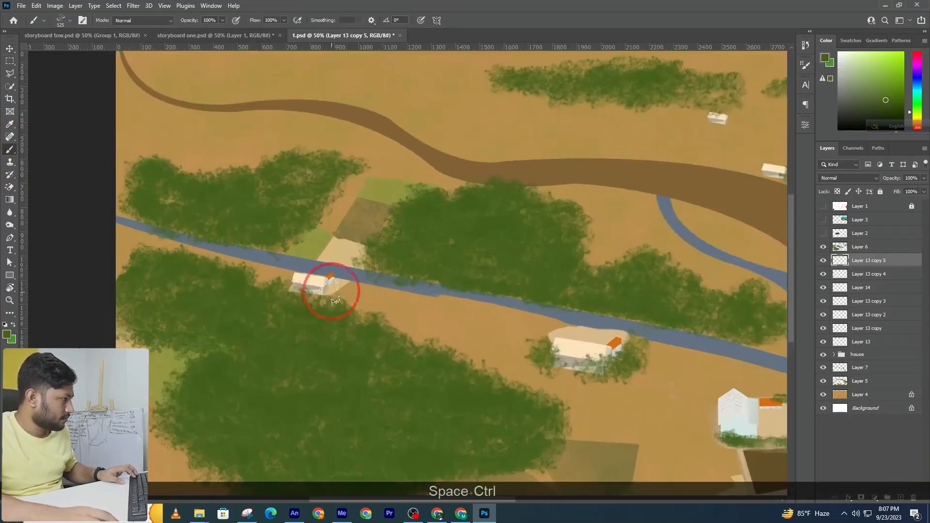
{"action": "left_click", "coordinate": [354, 311], "text": "ctrl+alt"}
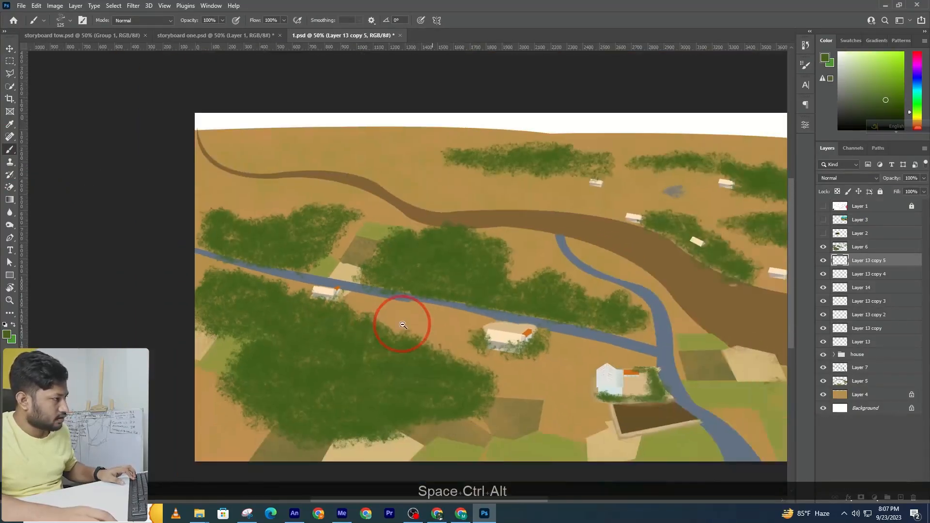
{"action": "left_click", "coordinate": [511, 328], "text": "alt"}
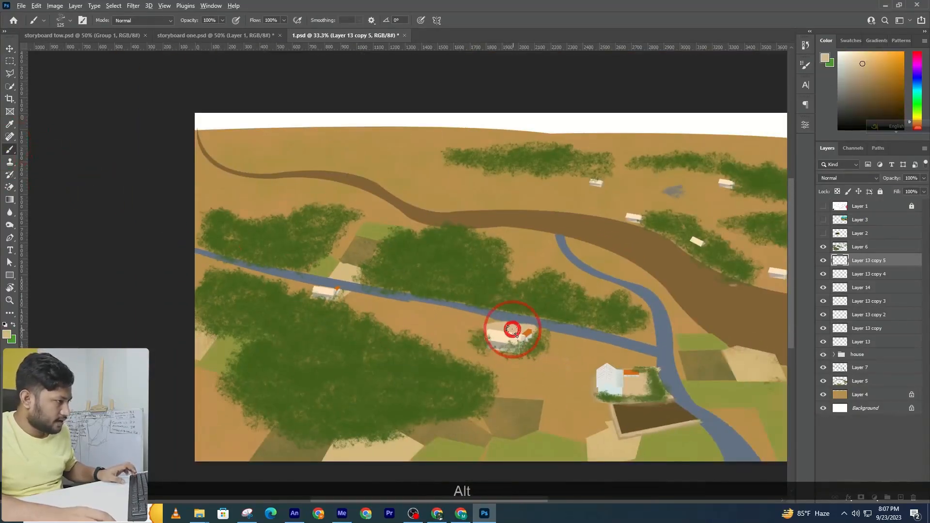
{"action": "left_click", "coordinate": [512, 328], "text": "ctrl"}
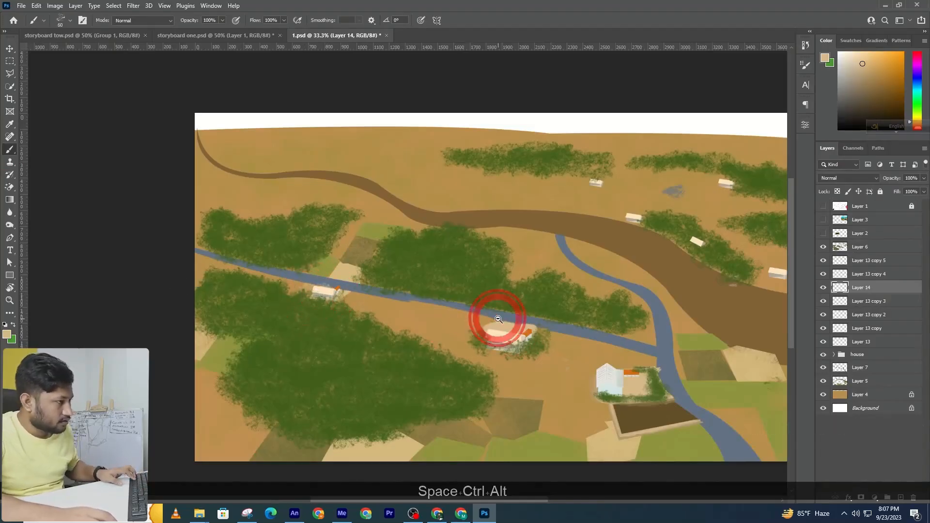
Step: Examine the arrangement of woods, streams, fields and houses across the whole landscape at several zoom levels
{"action": "left_click", "coordinate": [710, 395], "text": "ctrl+alt"}
{"action": "left_click", "coordinate": [717, 401], "text": "ctrl+alt"}
{"action": "left_click_drag", "start_coordinate": [693, 405], "coordinate": [479, 397]}
{"action": "key", "text": "v"}
{"action": "left_click", "coordinate": [513, 440]}
{"action": "left_click", "coordinate": [457, 313], "text": "ctrl+alt"}
{"action": "left_click", "coordinate": [519, 340], "text": "ctrl+alt"}
{"action": "left_click", "coordinate": [434, 340], "text": "ctrl"}
{"action": "left_click", "coordinate": [435, 339], "text": "ctrl"}
{"action": "left_click_drag", "start_coordinate": [438, 342], "coordinate": [491, 355]}
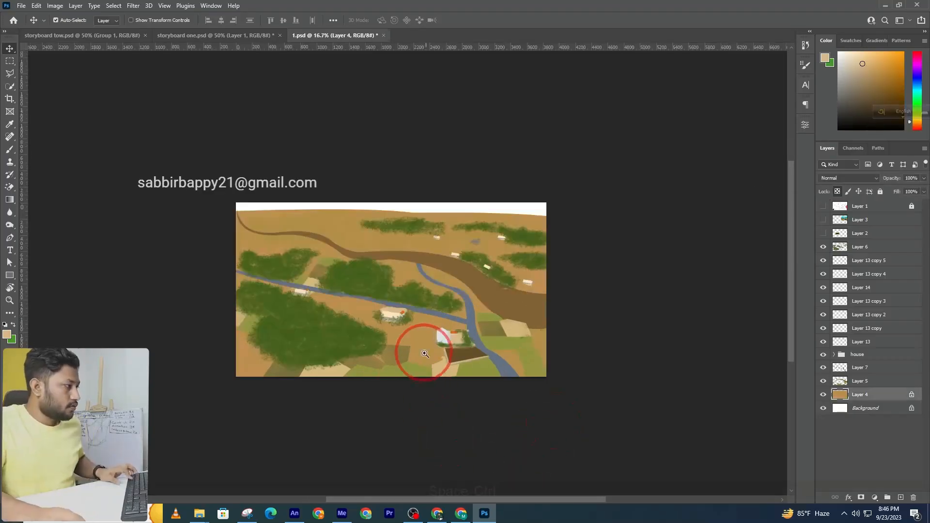
{"action": "left_click", "coordinate": [422, 347], "text": "ctrl"}
{"action": "left_click", "coordinate": [389, 307], "text": "ctrl"}
{"action": "left_click_drag", "start_coordinate": [396, 289], "coordinate": [423, 329]}
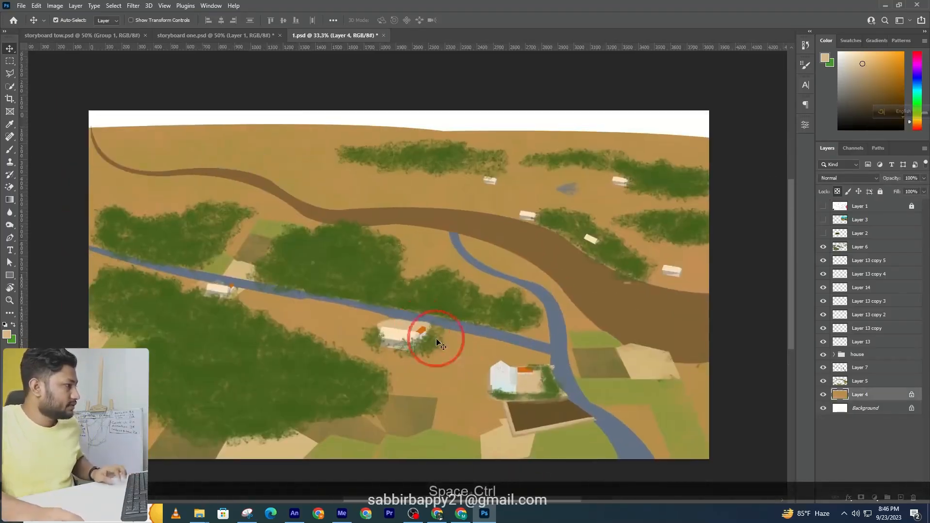
Step: Try shifting Layer 5 with the wide brown road, and undo the move
{"action": "left_click", "coordinate": [594, 290]}
{"action": "left_click_drag", "start_coordinate": [604, 300], "coordinate": [581, 276]}
{"action": "key", "text": "ctrl+z"}
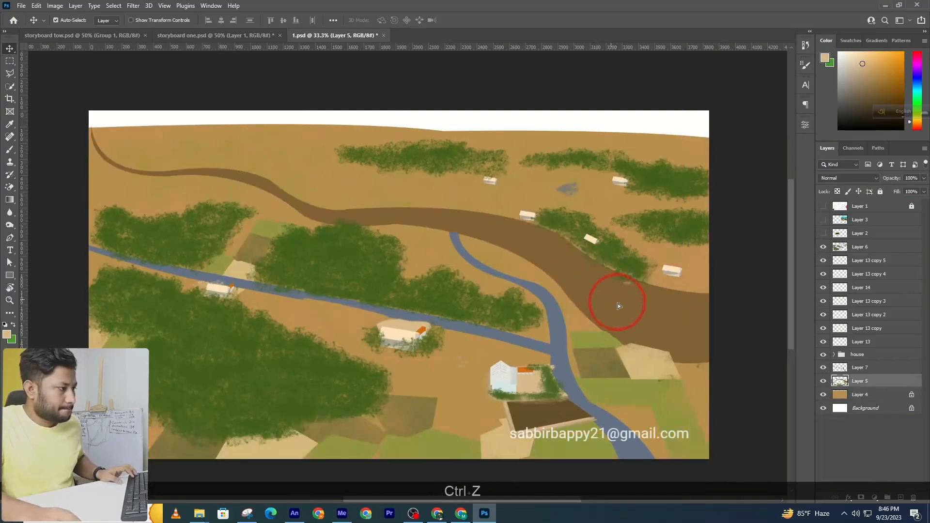
Step: Outline the brown road's near edge across the green and beige fields with the Pen tool and load the path as a selection
{"action": "left_click", "coordinate": [663, 341], "text": "ctrl"}
{"action": "left_click", "coordinate": [665, 346], "text": "ctrl"}
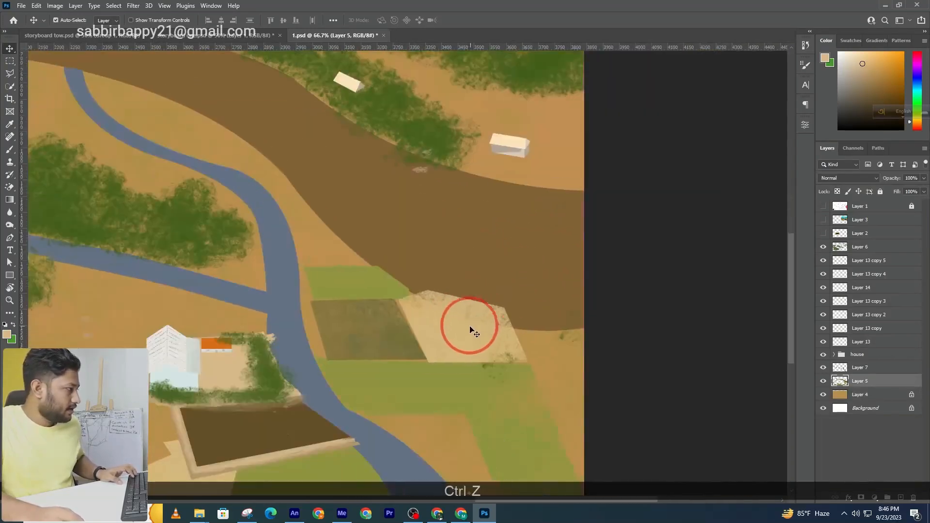
{"action": "left_click", "coordinate": [9, 239]}
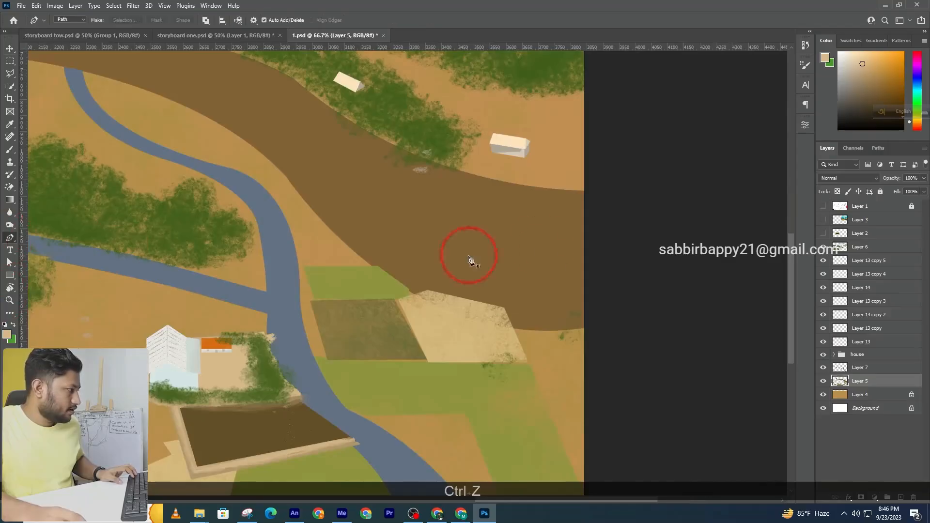
{"action": "left_click", "coordinate": [363, 260]}
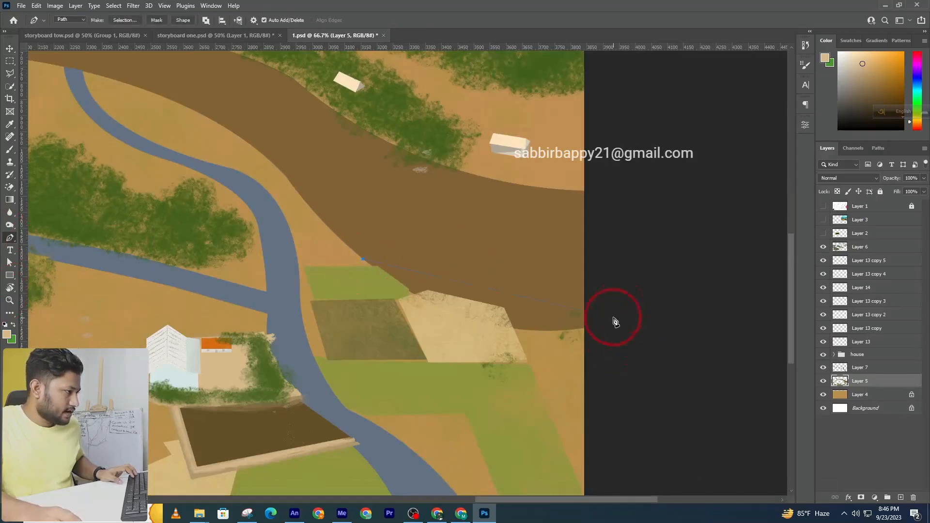
{"action": "left_click_drag", "start_coordinate": [614, 319], "coordinate": [682, 271]}
{"action": "left_click_drag", "start_coordinate": [759, 280], "coordinate": [768, 266]}
{"action": "left_click_drag", "start_coordinate": [632, 260], "coordinate": [492, 262]}
{"action": "key", "text": "ctrl+shift+Return"}
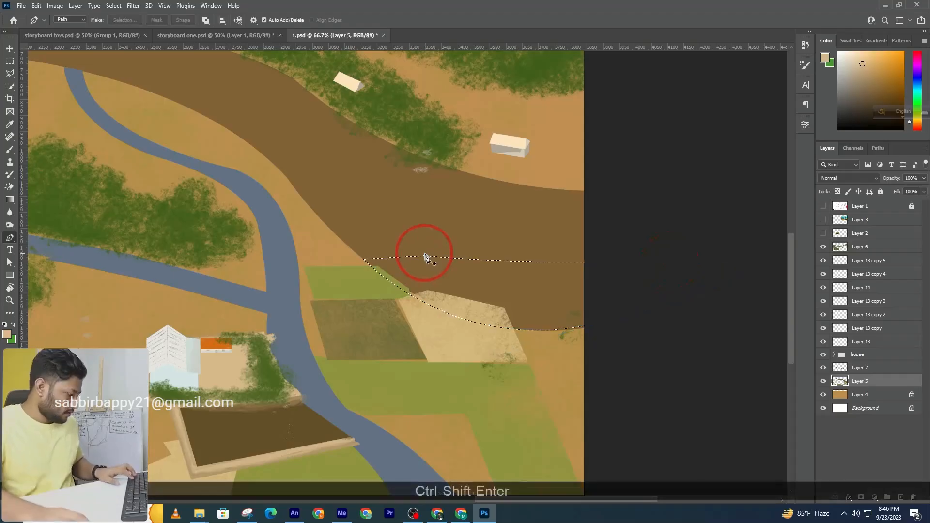
Step: Sample the road's brown, paint it over the selected part of the beige field on Layer 5, and deselect
{"action": "key", "text": "b"}
{"action": "left_click", "coordinate": [452, 234], "text": "alt"}
{"action": "mouse_move", "coordinate": [402, 278]}
{"action": "left_mouse_down"}
{"action": "mouse_move", "coordinate": [489, 301]}
{"action": "mouse_move", "coordinate": [402, 294]}
{"action": "mouse_move", "coordinate": [497, 317]}
{"action": "mouse_move", "coordinate": [428, 296]}
{"action": "mouse_move", "coordinate": [475, 316]}
{"action": "mouse_move", "coordinate": [446, 290]}
{"action": "mouse_move", "coordinate": [370, 262]}
{"action": "mouse_move", "coordinate": [562, 337]}
{"action": "mouse_move", "coordinate": [584, 315]}
{"action": "mouse_move", "coordinate": [519, 325]}
{"action": "mouse_move", "coordinate": [379, 299]}
{"action": "mouse_move", "coordinate": [439, 301]}
{"action": "left_mouse_up"}
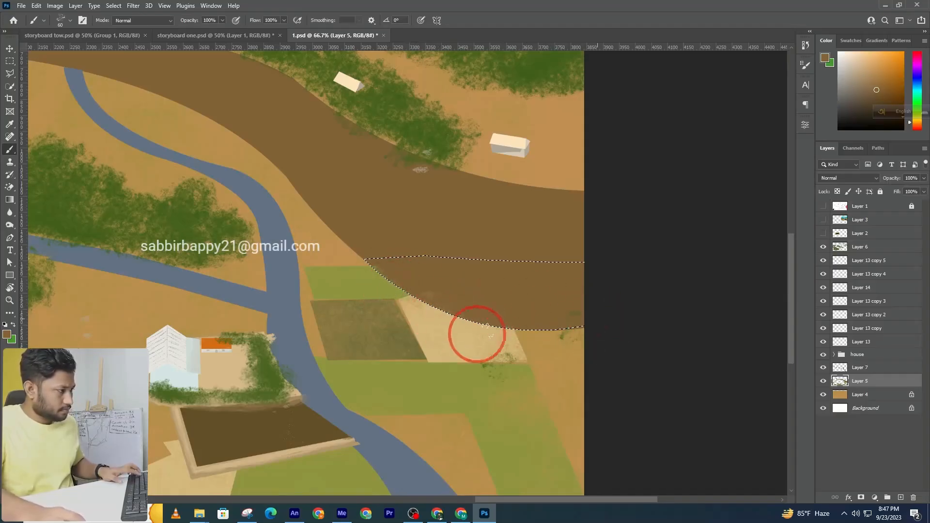
{"action": "key", "text": "ctrl+d"}
{"action": "left_click", "coordinate": [533, 296], "text": "alt"}
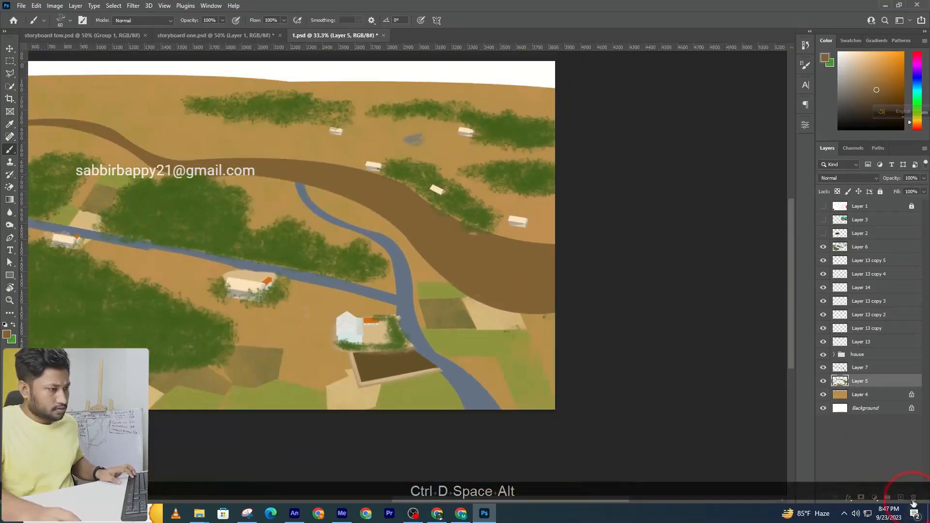
Step: Add a new layer above Layer 5 and trace a Pen path along the road's near edge from its distant tip to the first downhill bend
{"action": "left_click", "coordinate": [900, 497]}
{"action": "left_click_drag", "start_coordinate": [218, 287], "coordinate": [285, 264]}
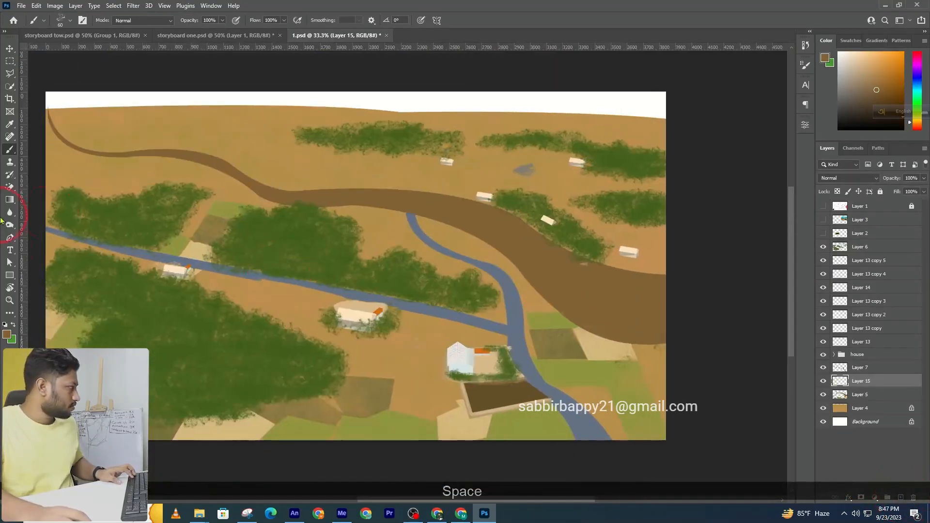
{"action": "left_click", "coordinate": [10, 237]}
{"action": "left_click", "coordinate": [63, 158], "text": "ctrl"}
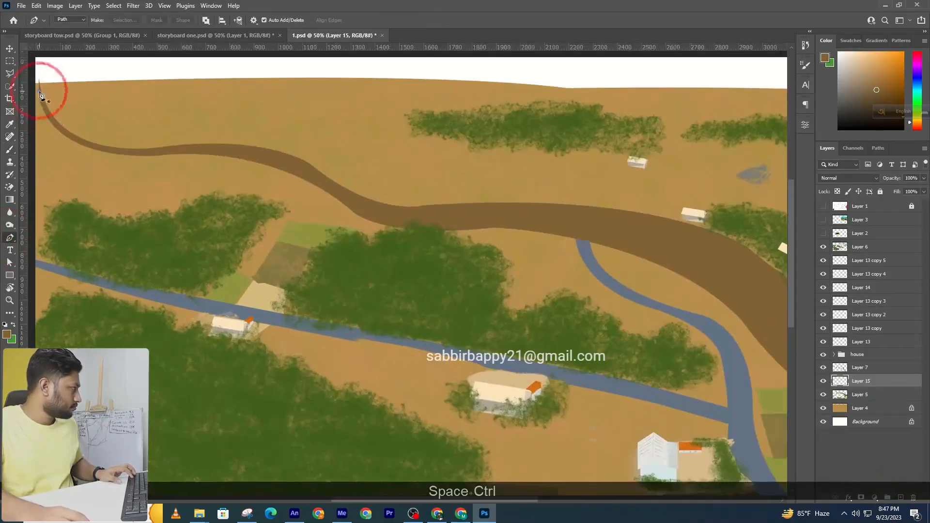
{"action": "left_click", "coordinate": [39, 92]}
{"action": "left_click_drag", "start_coordinate": [134, 153], "coordinate": [211, 161]}
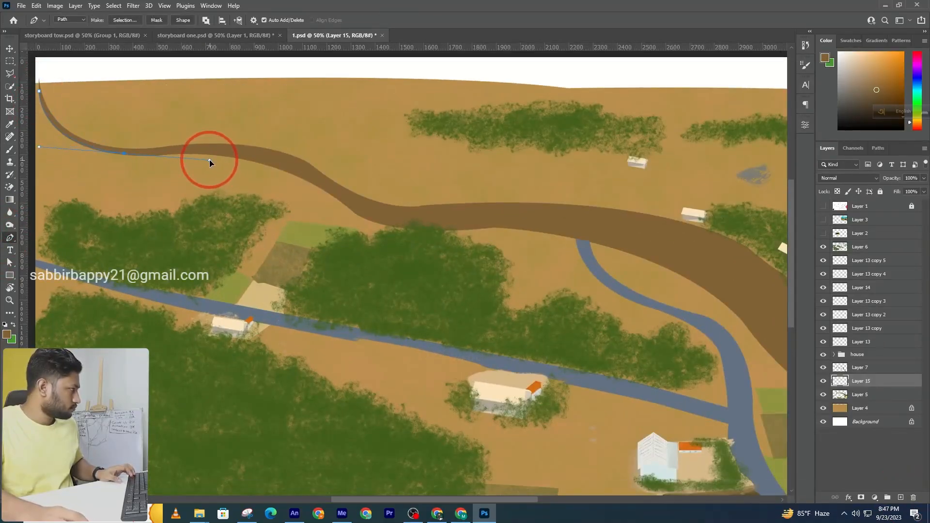
{"action": "left_click", "coordinate": [124, 154], "text": "alt"}
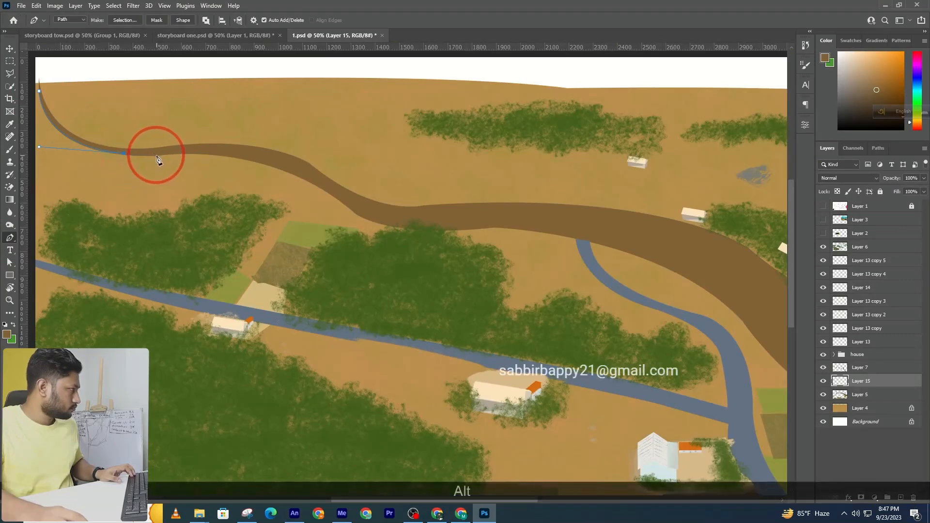
{"action": "left_click", "coordinate": [157, 156]}
{"action": "left_click_drag", "start_coordinate": [308, 181], "coordinate": [386, 219]}
{"action": "left_click", "coordinate": [308, 181], "text": "alt"}
{"action": "left_click", "coordinate": [361, 219], "text": "ctrl"}
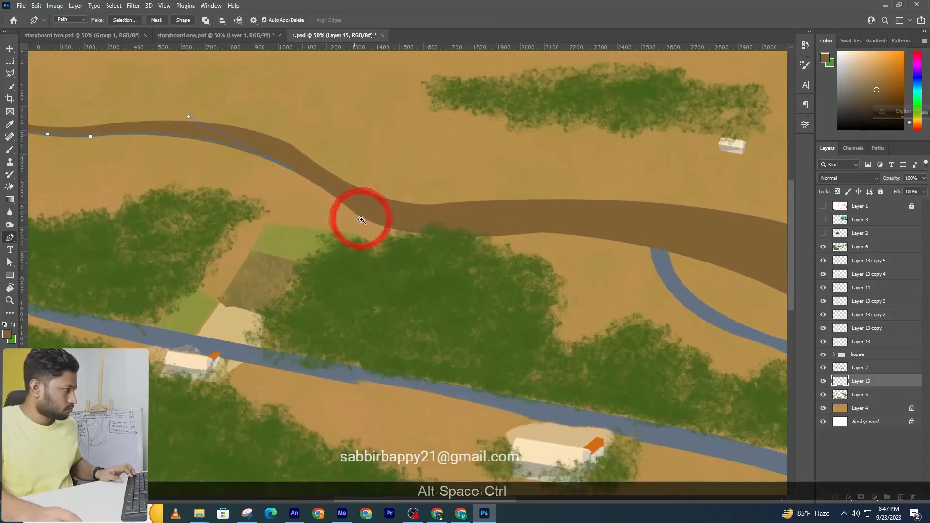
Step: Extend the path along the road's near edge past the large central wood, redoing the anchors to follow the curve closely
{"action": "key", "text": "ctrl+z"}
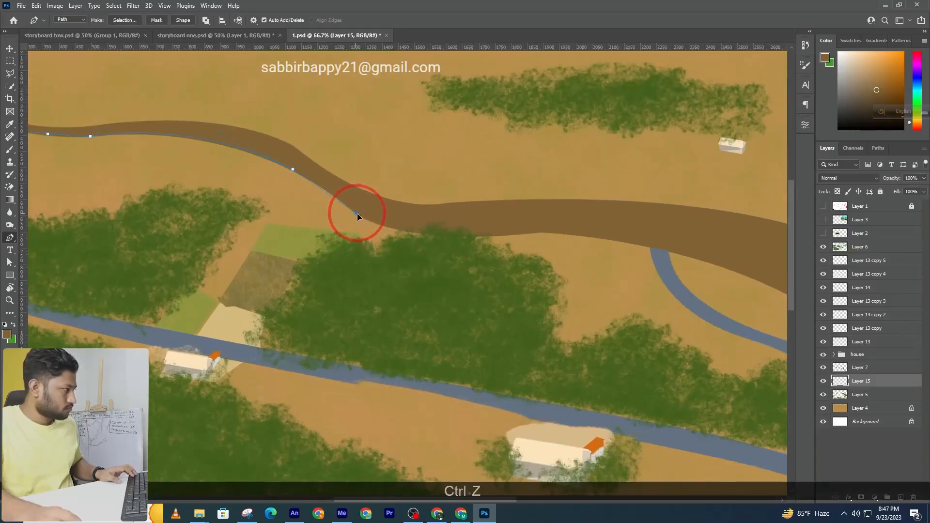
{"action": "left_click", "coordinate": [356, 215], "text": "ctrl"}
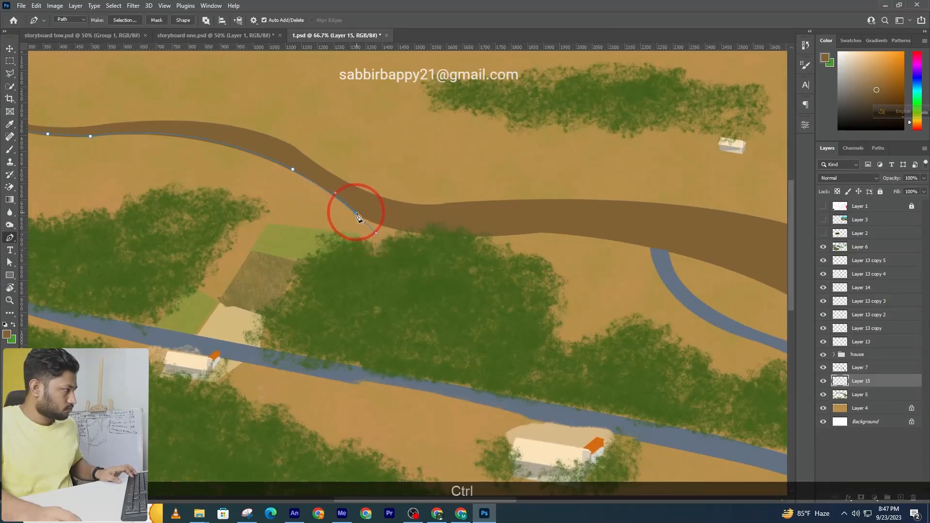
{"action": "left_click", "coordinate": [356, 215], "text": "ctrl+alt"}
{"action": "left_click_drag", "start_coordinate": [536, 234], "coordinate": [670, 217]}
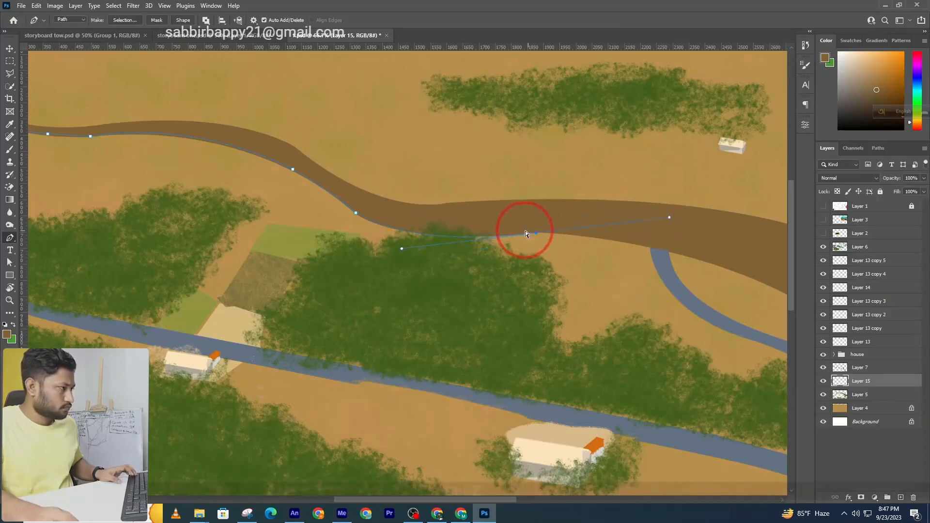
{"action": "key", "text": "ctrl+z"}
{"action": "left_click_drag", "start_coordinate": [520, 235], "coordinate": [629, 232]}
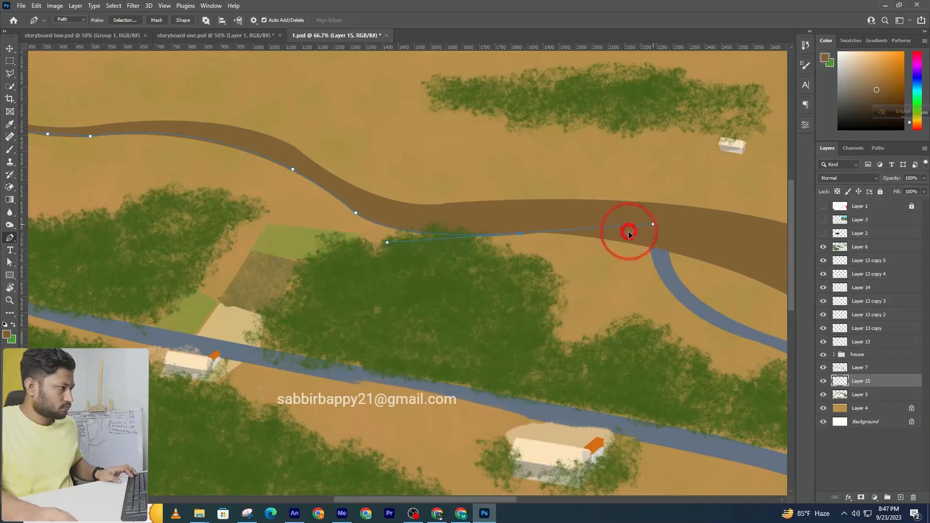
{"action": "left_click", "coordinate": [522, 235], "text": "alt"}
{"action": "key", "text": "ctrl+z"}
{"action": "left_click_drag", "start_coordinate": [536, 243], "coordinate": [426, 213]}
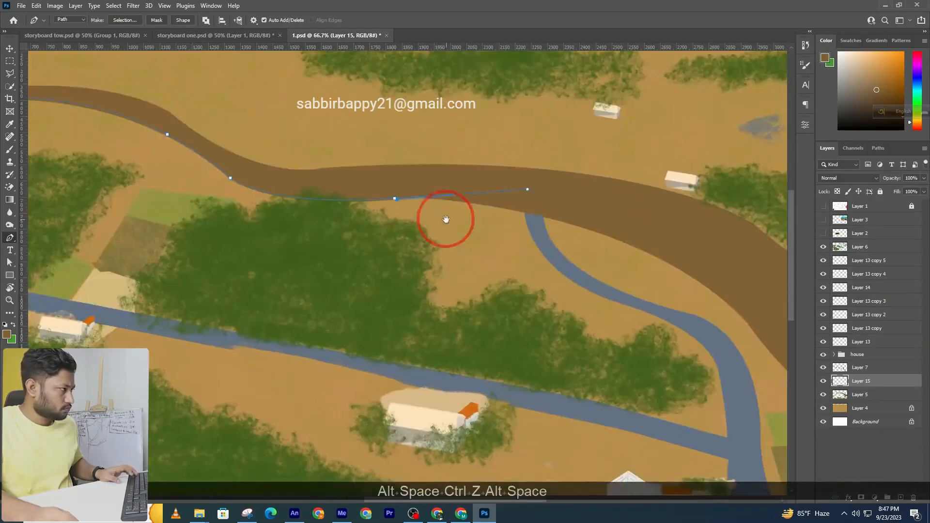
{"action": "key", "text": "ctrl+z"}
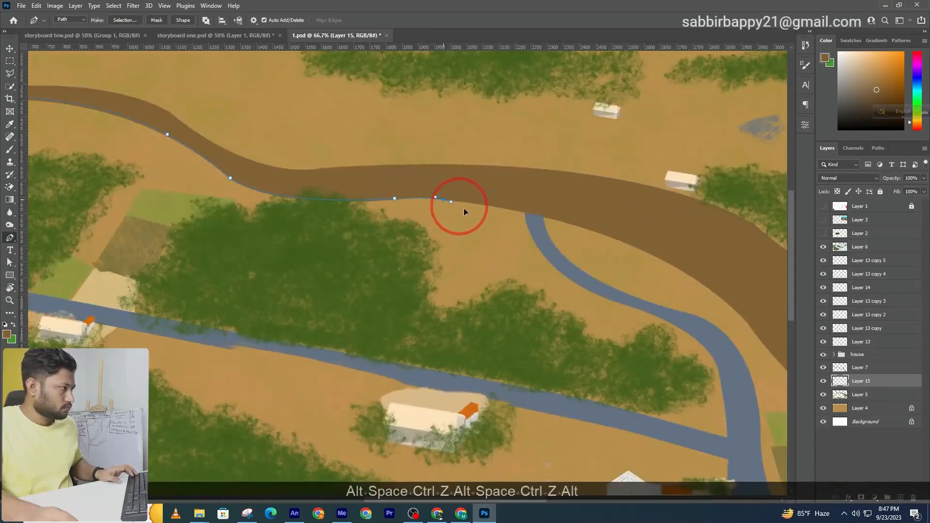
{"action": "key", "text": "ctrl+z"}
{"action": "left_click_drag", "start_coordinate": [459, 198], "coordinate": [469, 198]}
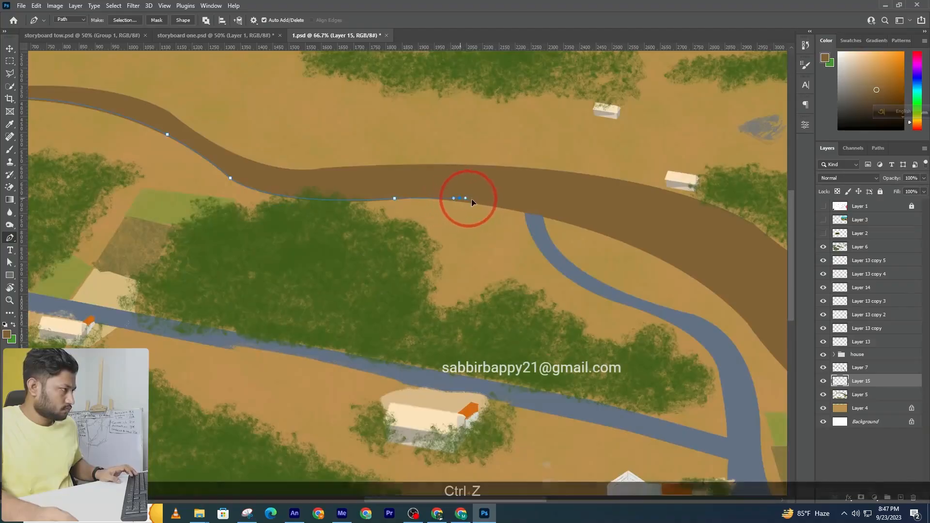
{"action": "key", "text": "ctrl+z"}
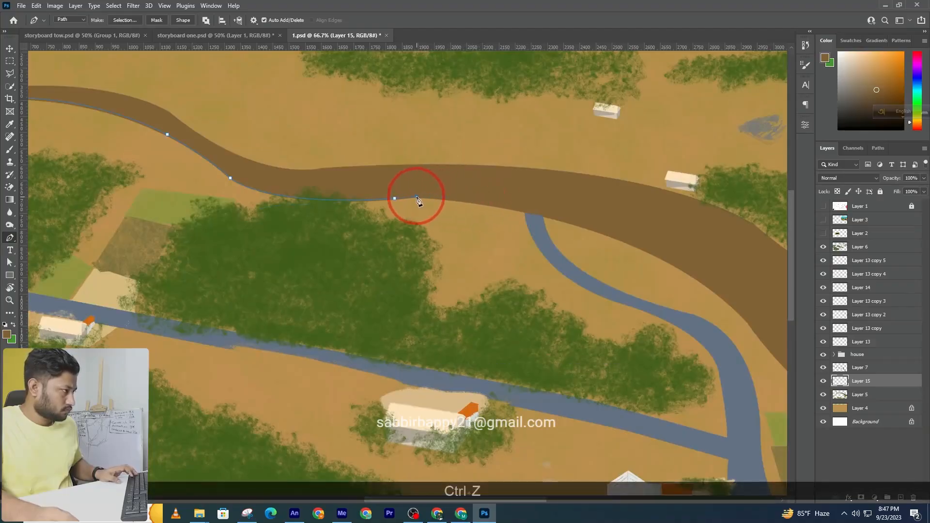
Step: Continue the path along the road's near edge past the stream and fields, then across the road's wide end just outside the canvas
{"action": "left_click", "coordinate": [535, 220], "text": "ctrl+alt"}
{"action": "left_click_drag", "start_coordinate": [645, 283], "coordinate": [427, 195]}
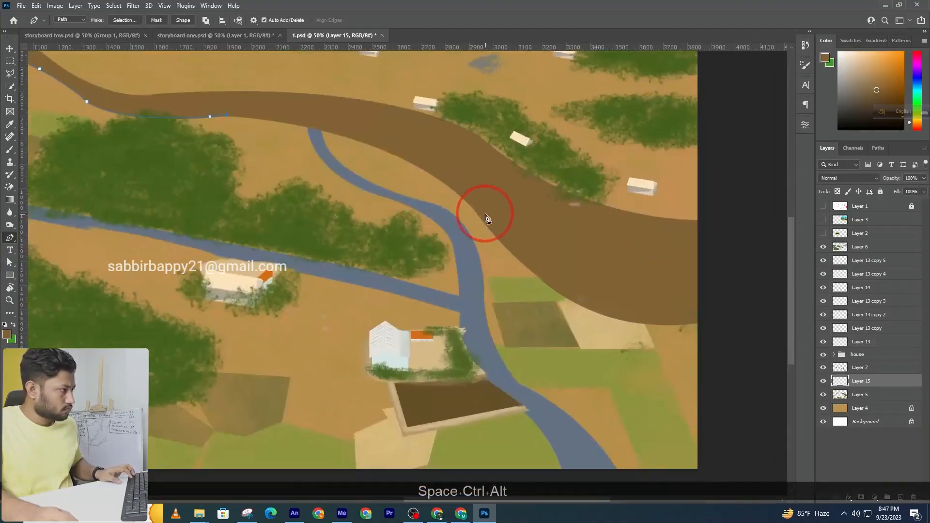
{"action": "left_click_drag", "start_coordinate": [483, 221], "coordinate": [561, 305]}
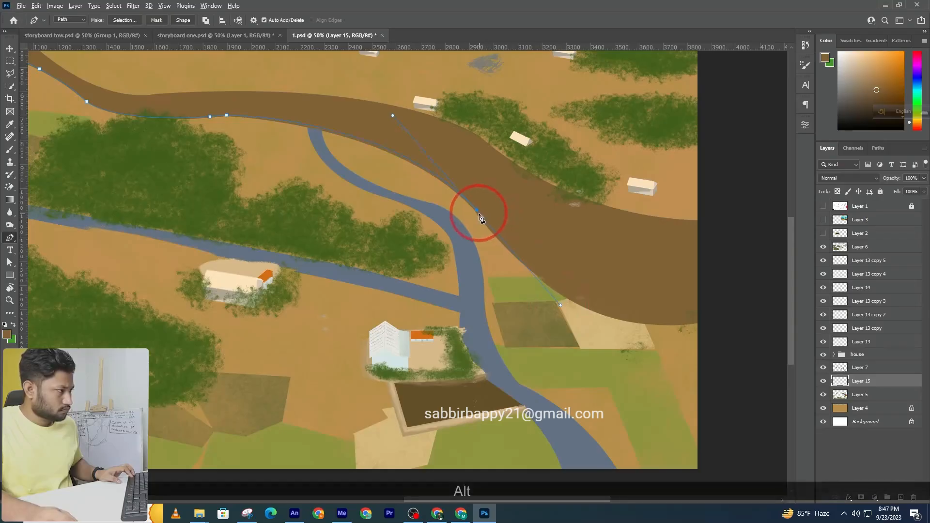
{"action": "key", "text": "ctrl+z"}
{"action": "left_click_drag", "start_coordinate": [533, 258], "coordinate": [332, 249]}
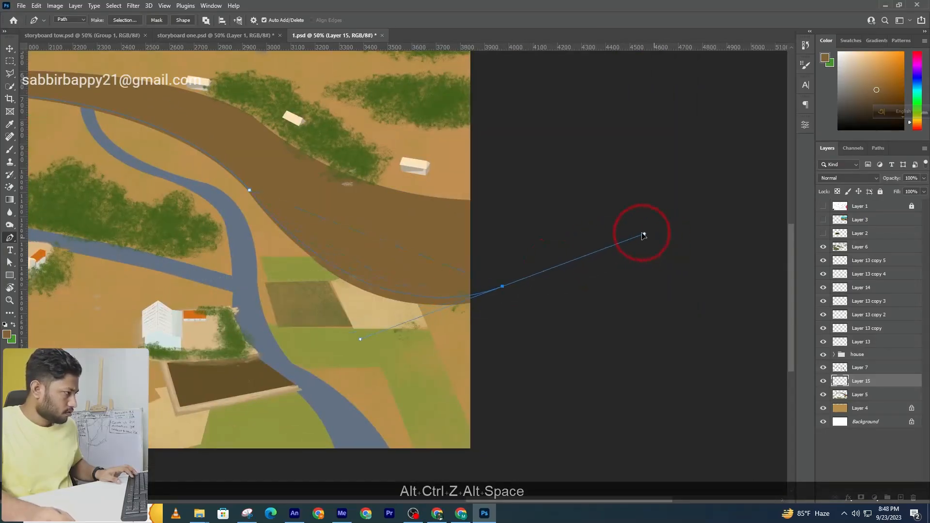
{"action": "left_click", "coordinate": [504, 286], "text": "alt"}
{"action": "left_click", "coordinate": [478, 203]}
Step: Trace the road's far edge from the canvas border past the shrubs and small houses back to above the large central wood
{"action": "left_click_drag", "start_coordinate": [276, 146], "coordinate": [400, 201]}
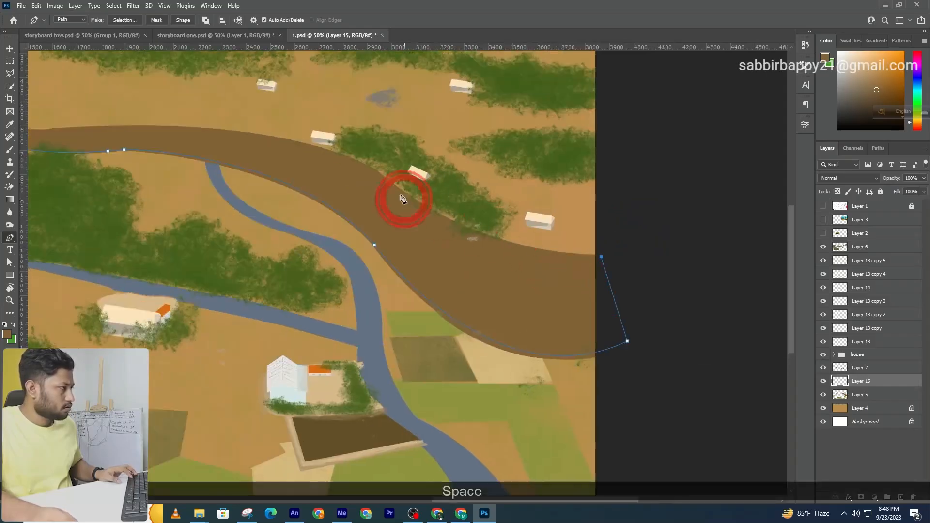
{"action": "left_click_drag", "start_coordinate": [269, 52], "coordinate": [239, 74]}
{"action": "left_click", "coordinate": [223, 75]}
{"action": "left_click", "coordinate": [374, 183], "text": "alt"}
{"action": "left_click_drag", "start_coordinate": [227, 196], "coordinate": [523, 196]}
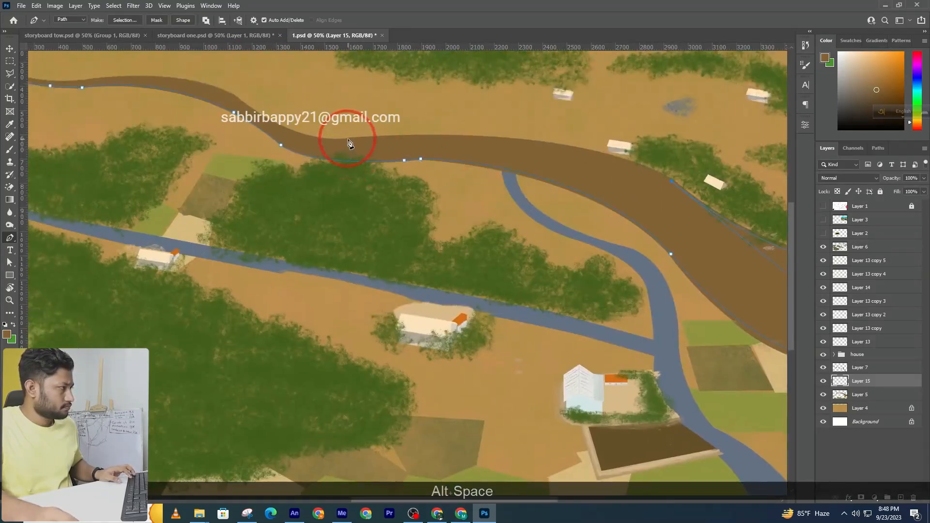
{"action": "left_click_drag", "start_coordinate": [350, 140], "coordinate": [241, 171]}
{"action": "left_click_drag", "start_coordinate": [182, 165], "coordinate": [335, 140]}
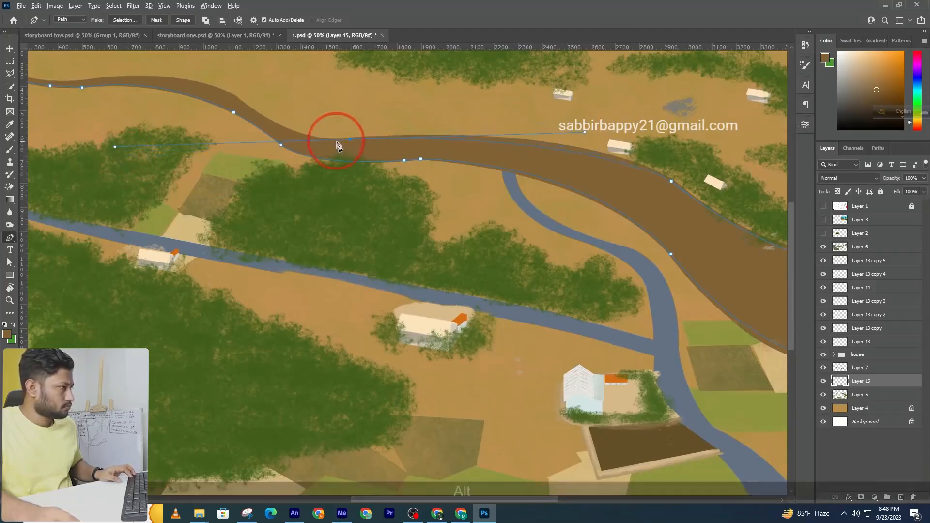
{"action": "key", "text": "ctrl+alt+z"}
{"action": "left_click_drag", "start_coordinate": [221, 171], "coordinate": [119, 154]}
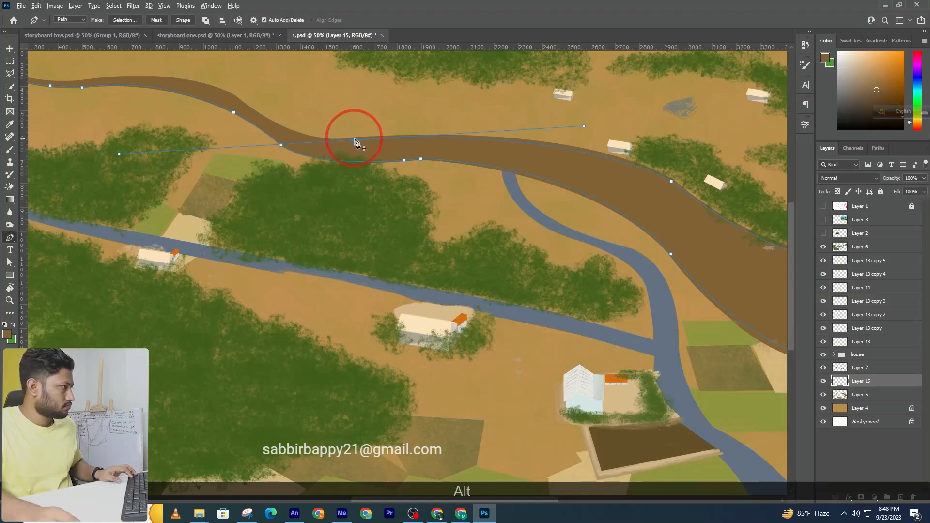
{"action": "left_click_drag", "start_coordinate": [352, 141], "coordinate": [515, 245]}
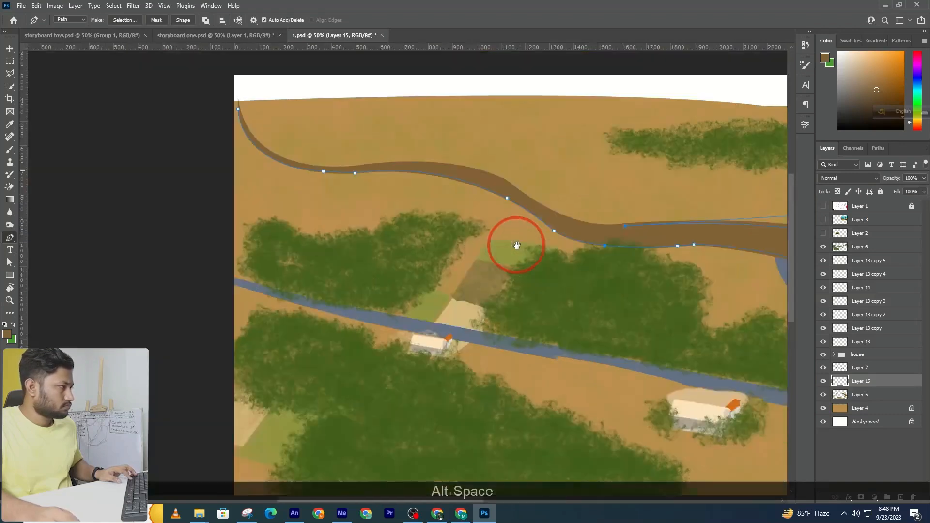
Step: Finish tracing the road's far edge back to its distant tip, close the path, and load it as a selection
{"action": "left_click_drag", "start_coordinate": [504, 183], "coordinate": [430, 118]}
{"action": "left_click", "coordinate": [504, 180], "text": "alt"}
{"action": "left_click_drag", "start_coordinate": [373, 169], "coordinate": [300, 178]}
{"action": "left_click", "coordinate": [372, 165], "text": "alt"}
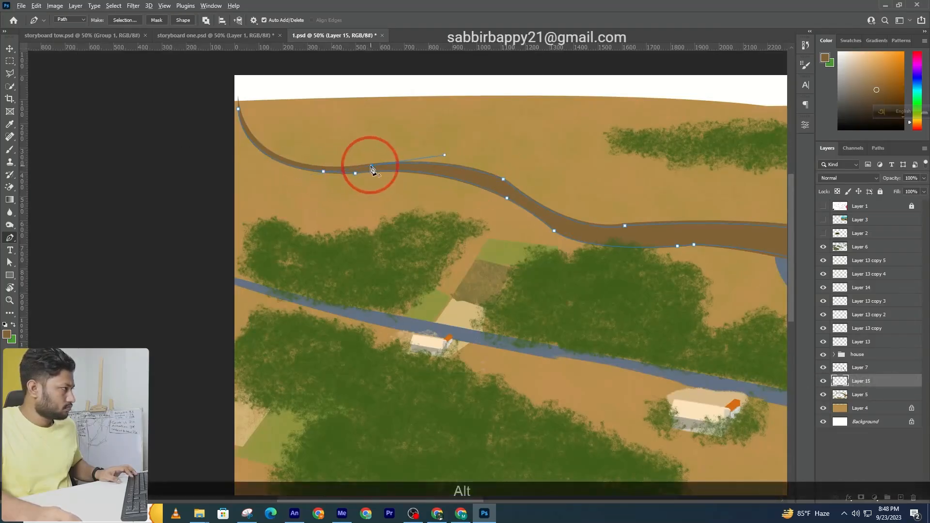
{"action": "left_click_drag", "start_coordinate": [231, 52], "coordinate": [224, 94]}
{"action": "key", "text": "ctrl+shift+Return"}
Step: Activate the Brush and change the foreground colour to a turquoise green for the selected road shape
{"action": "left_click", "coordinate": [11, 151]}
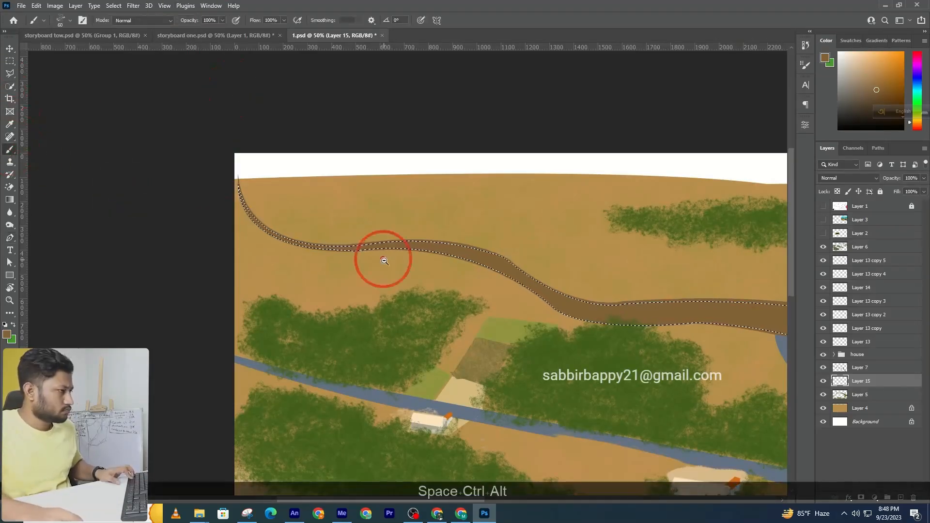
{"action": "left_click", "coordinate": [383, 260], "text": "ctrl+alt"}
{"action": "mouse_move", "coordinate": [608, 306]}
{"action": "left_mouse_down"}
{"action": "mouse_move", "coordinate": [285, 236]}
{"action": "mouse_move", "coordinate": [315, 254]}
{"action": "left_mouse_up"}
{"action": "left_click", "coordinate": [499, 305], "text": "ctrl+alt"}
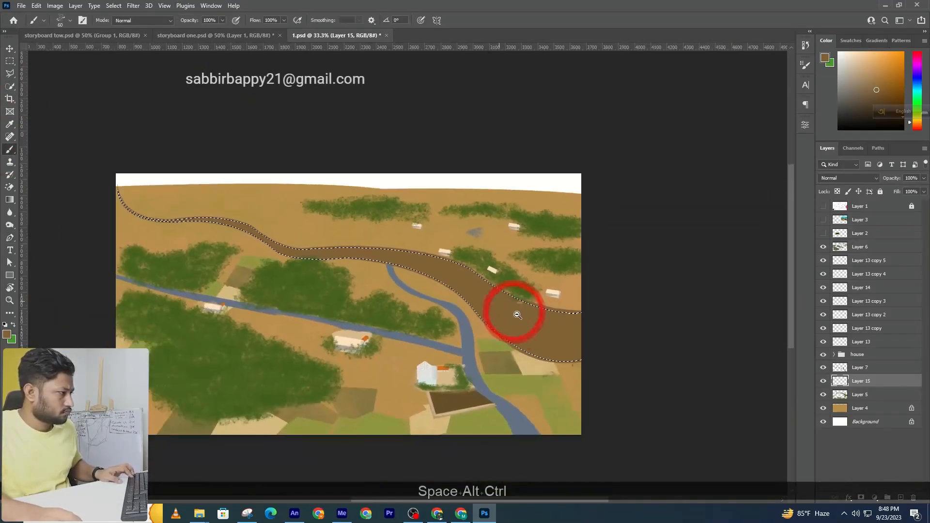
{"action": "left_click", "coordinate": [7, 335]}
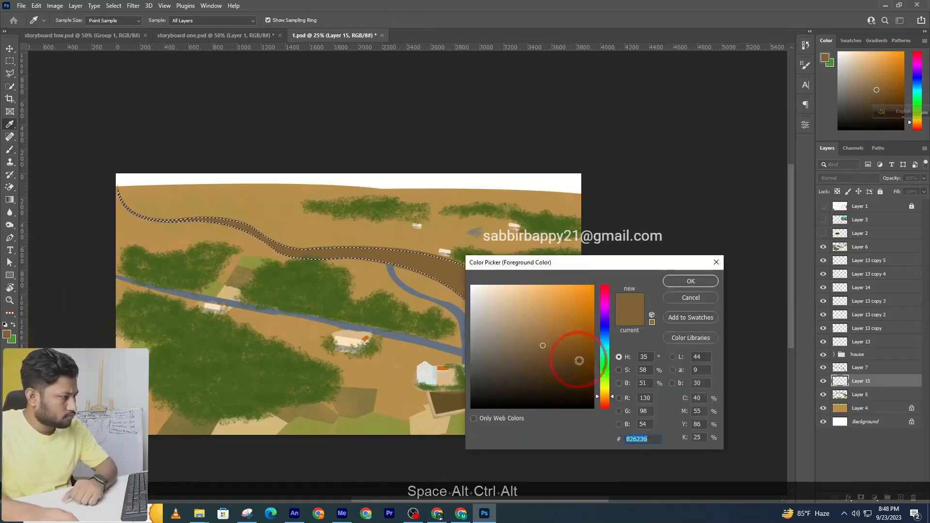
{"action": "left_click", "coordinate": [604, 353]}
{"action": "left_click_drag", "start_coordinate": [547, 320], "coordinate": [538, 304]}
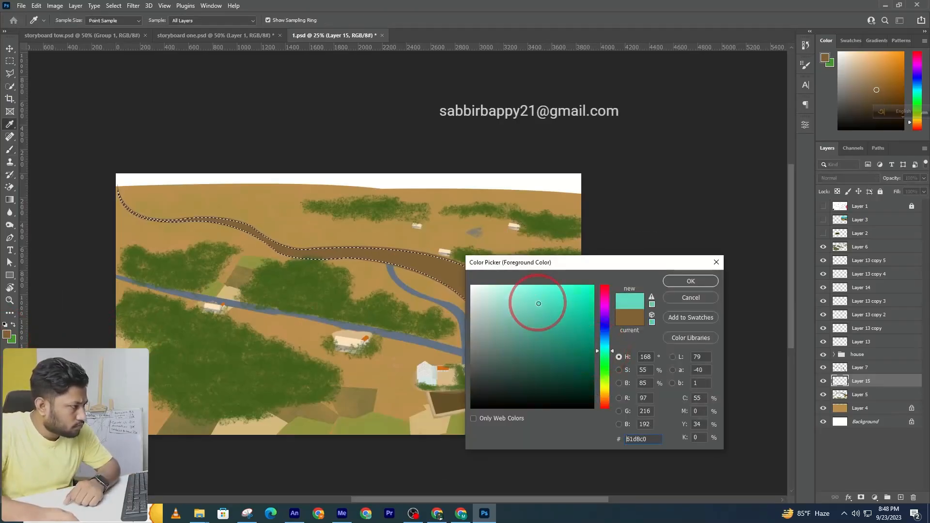
{"action": "left_click", "coordinate": [681, 280]}
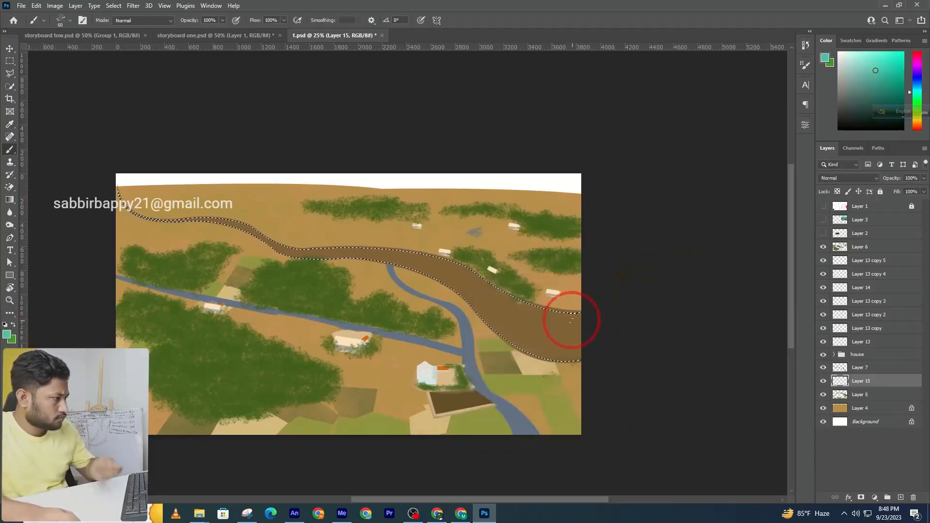
Step: Choose the Hard Round Pressure Size preset for the Brush
{"action": "left_click", "coordinate": [60, 20]}
{"action": "scroll", "coordinate": [111, 180], "scroll_direction": "up", "scroll_amount": 3}
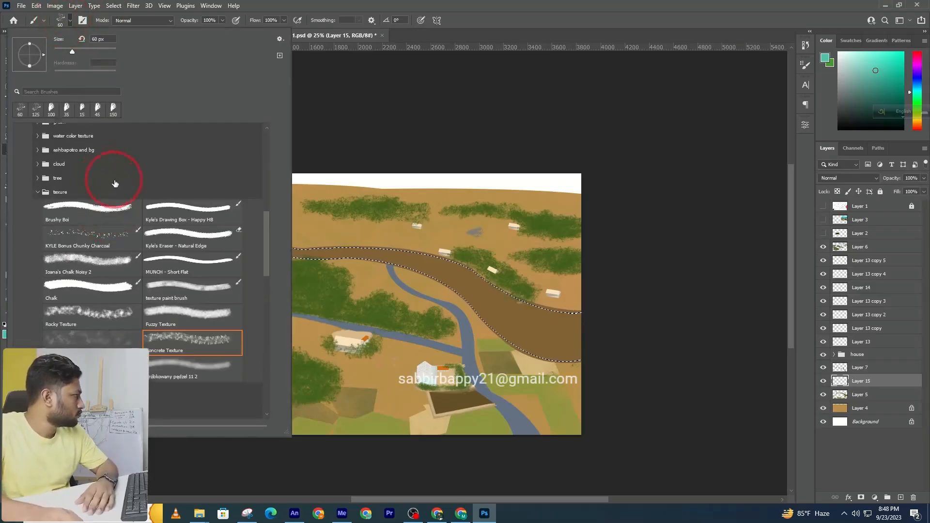
{"action": "scroll", "coordinate": [115, 183], "scroll_direction": "up", "scroll_amount": 3}
{"action": "left_click", "coordinate": [98, 252]}
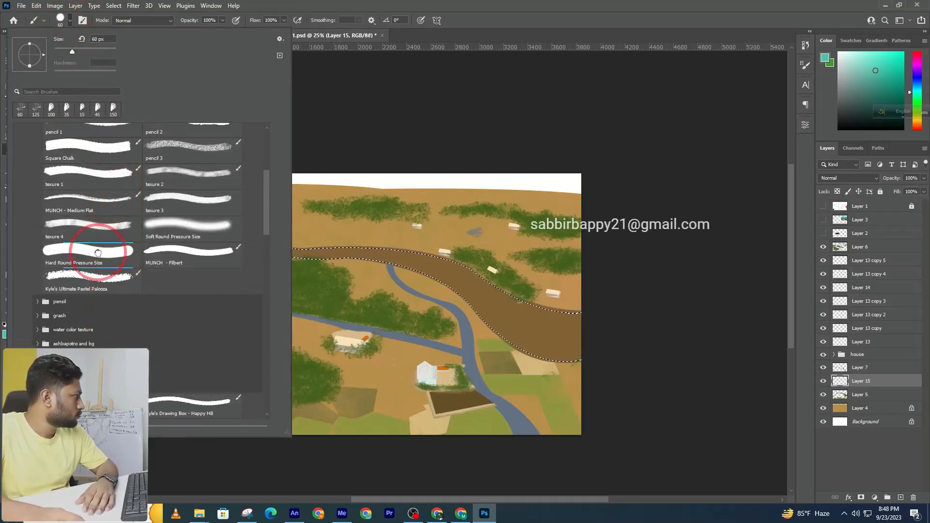
Step: Paint the whole selected road shape turquoise on Layer 15 with a 500 px brush
{"action": "left_click", "coordinate": [66, 19]}
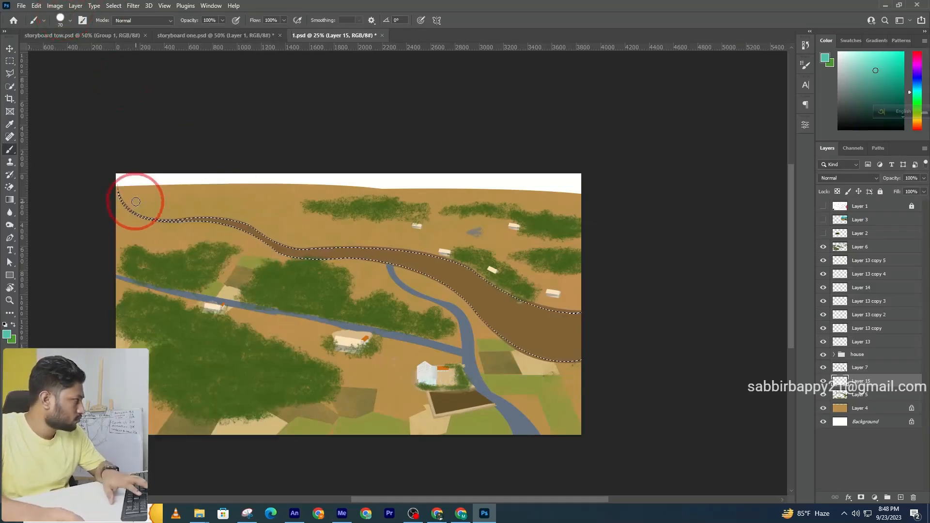
{"action": "left_click_drag", "start_coordinate": [115, 202], "coordinate": [122, 198]}
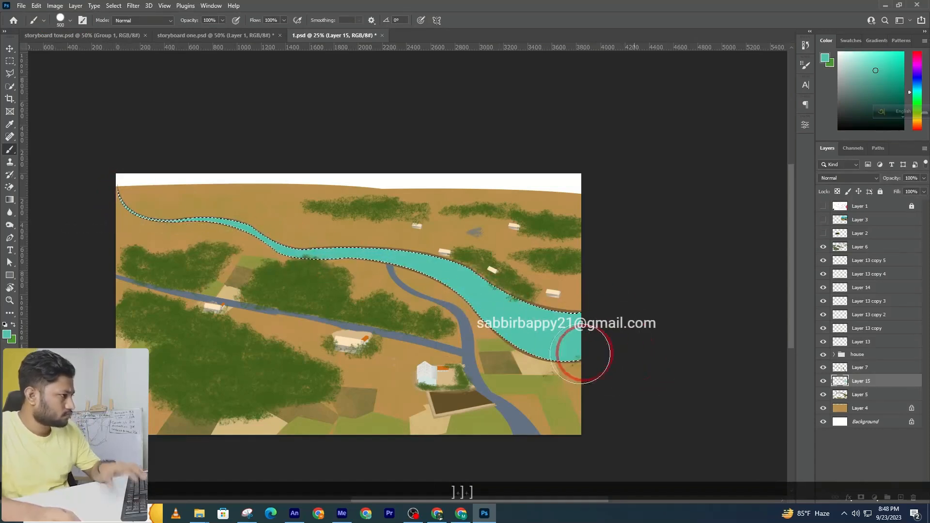
Step: Change the foreground colour to pale cyan #9ce4ec and switch to the Soft Round Pressure Size brush at 500 px
{"action": "left_click", "coordinate": [7, 337]}
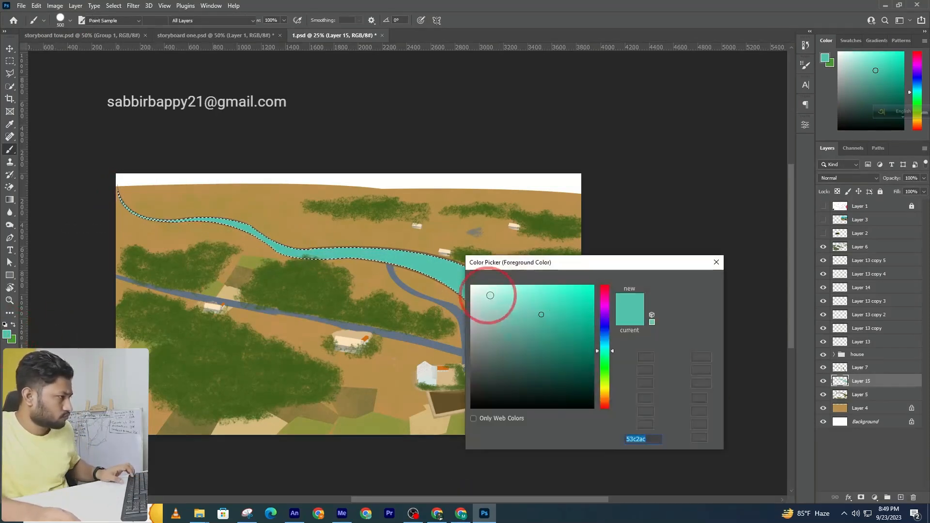
{"action": "left_click", "coordinate": [512, 294]}
{"action": "left_click_drag", "start_coordinate": [608, 350], "coordinate": [609, 348]}
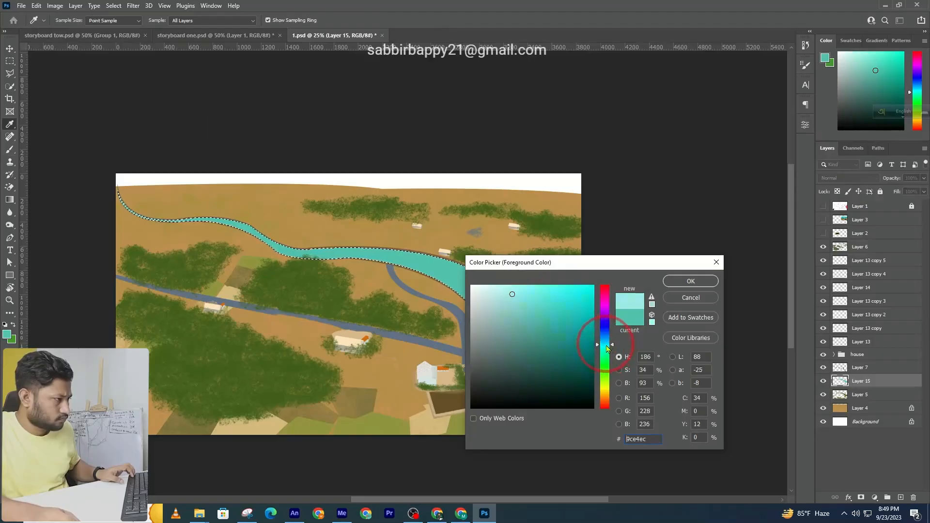
{"action": "left_click", "coordinate": [692, 282]}
{"action": "key", "text": "b"}
{"action": "left_click", "coordinate": [69, 21]}
{"action": "left_click", "coordinate": [191, 227]}
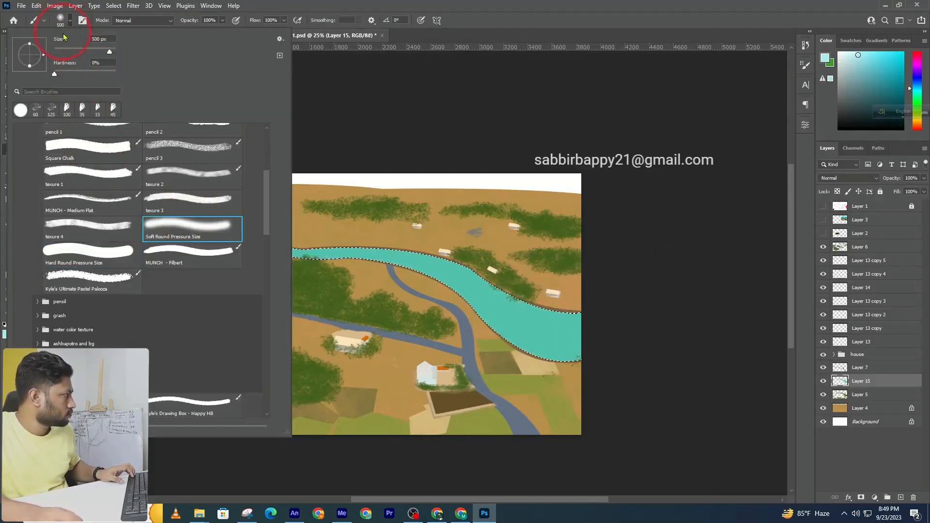
{"action": "left_click", "coordinate": [64, 23]}
Step: Brush pale cyan along the selected river, then sample its turquoise and shade parts of the wide near section
{"action": "left_click_drag", "start_coordinate": [467, 273], "coordinate": [690, 355]}
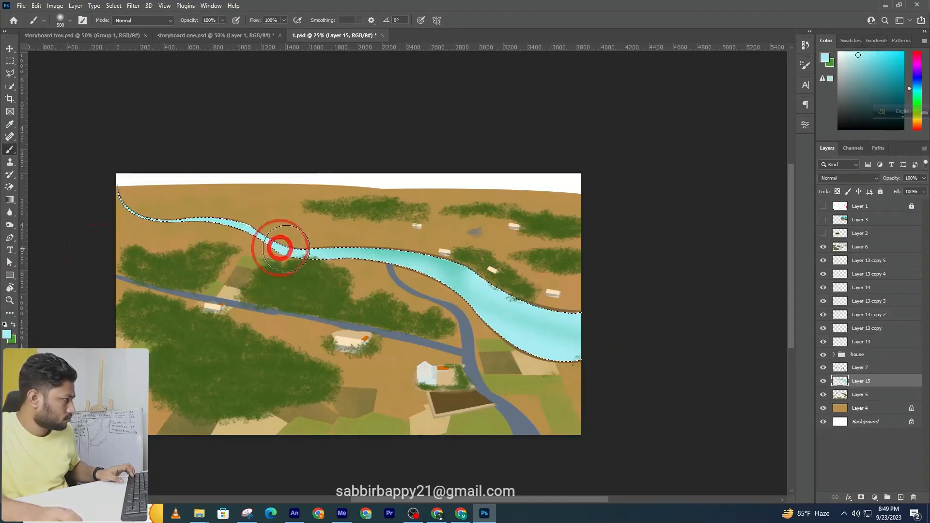
{"action": "left_click_drag", "start_coordinate": [193, 252], "coordinate": [300, 249]}
{"action": "left_click", "coordinate": [400, 254], "text": "alt"}
{"action": "left_click_drag", "start_coordinate": [411, 257], "coordinate": [655, 382]}
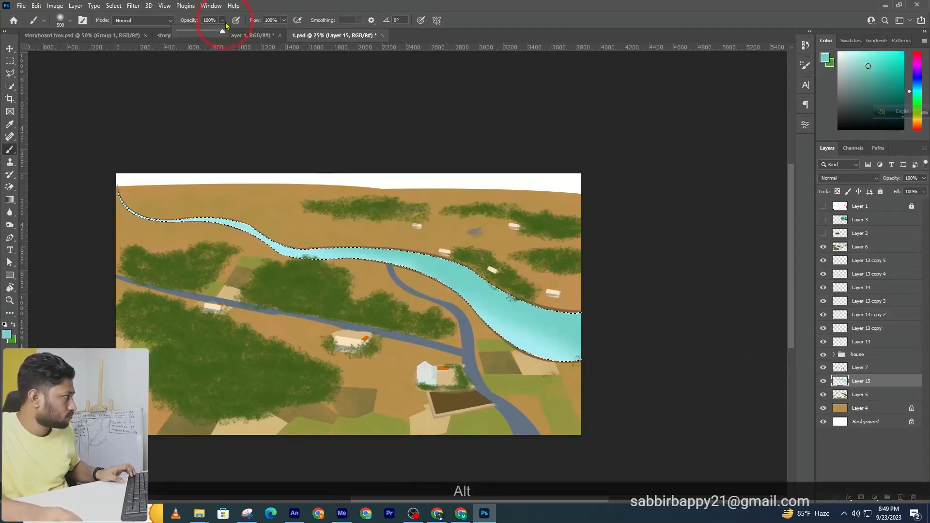
Step: Lower the brush opacity to 24%, sample the river's pale cyan to soften its gradient, and deselect
{"action": "left_click_drag", "start_coordinate": [205, 33], "coordinate": [188, 32]}
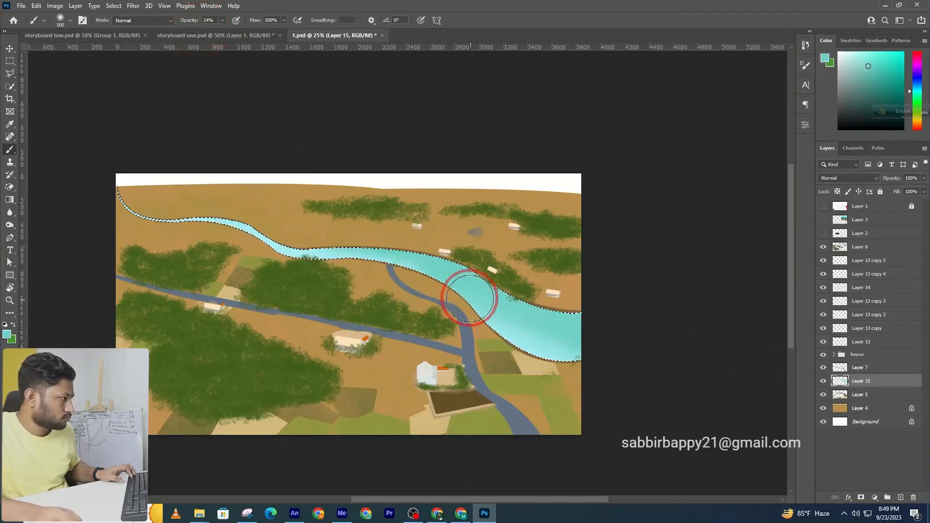
{"action": "left_click", "coordinate": [264, 233], "text": "alt"}
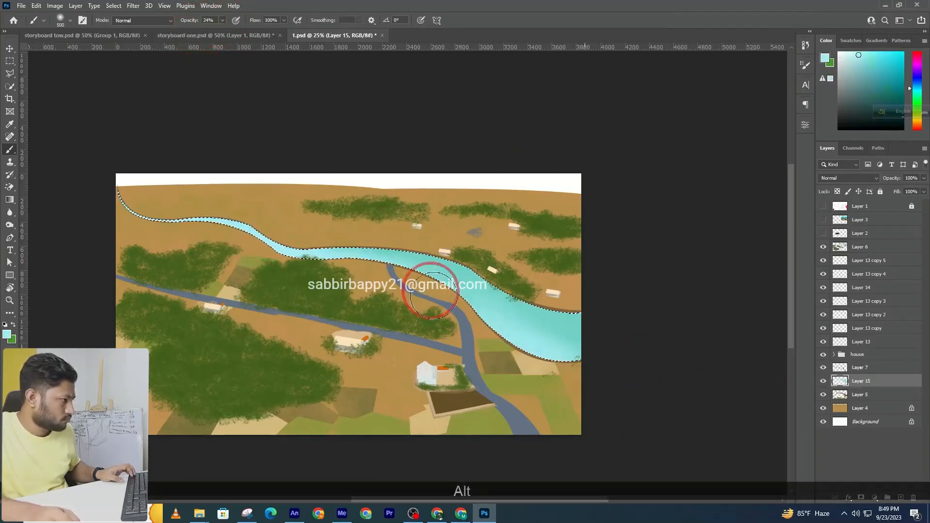
{"action": "key", "text": "ctrl+d"}
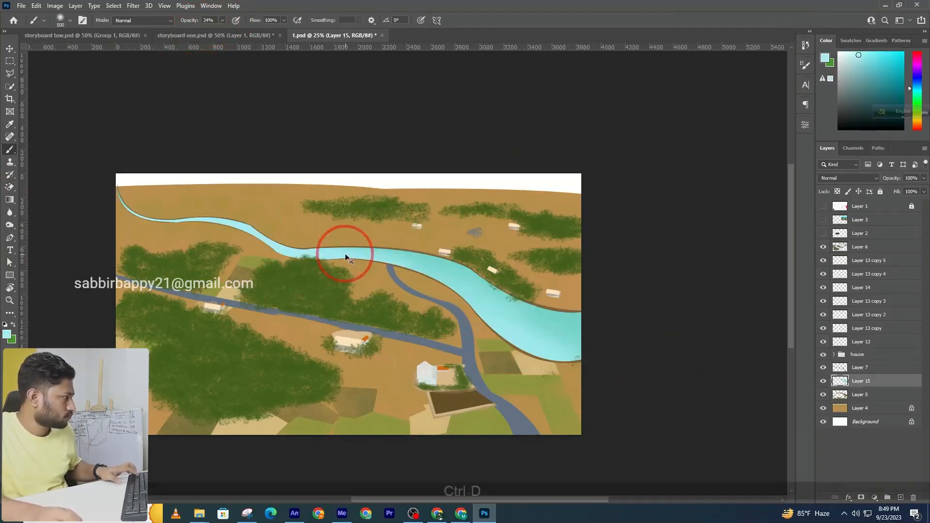
Step: Examine the whole landscape composition with the recoloured river, both from a distance and up close
{"action": "left_click", "coordinate": [439, 261], "text": "alt"}
{"action": "left_click", "coordinate": [483, 266], "text": "alt"}
{"action": "left_click", "coordinate": [523, 278], "text": "alt"}
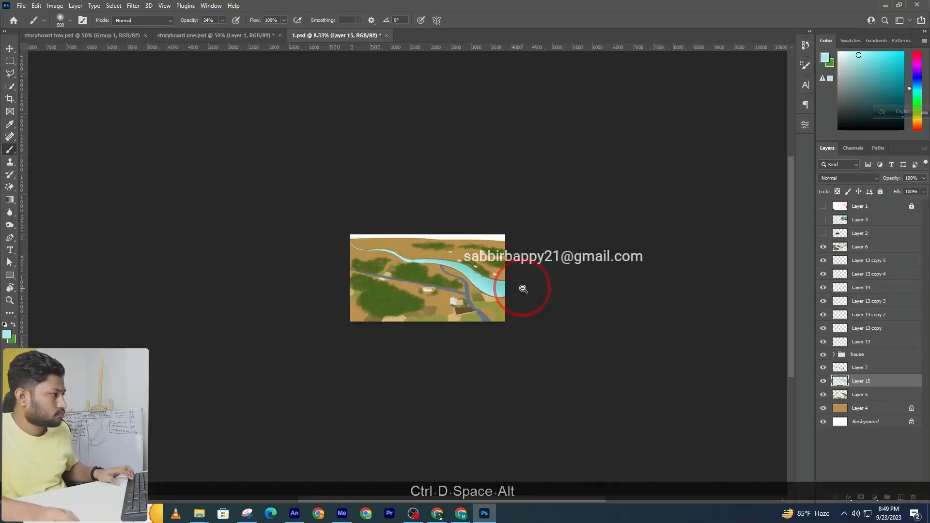
{"action": "left_click", "coordinate": [523, 287], "text": "alt"}
{"action": "key", "text": "v"}
{"action": "left_click", "coordinate": [537, 314]}
{"action": "left_click", "coordinate": [499, 285], "text": "ctrl"}
{"action": "left_click", "coordinate": [497, 283], "text": "ctrl"}
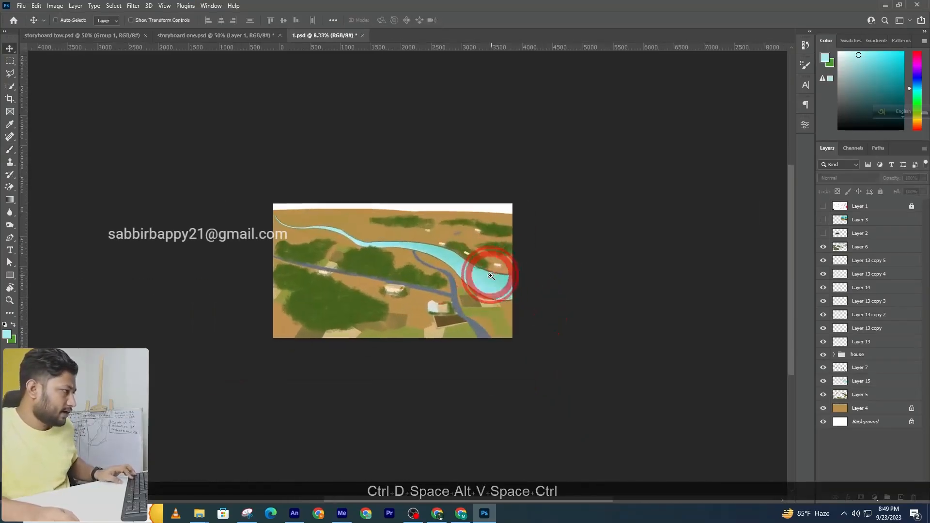
{"action": "left_click", "coordinate": [493, 277], "text": "ctrl"}
{"action": "left_click", "coordinate": [484, 274], "text": "ctrl"}
{"action": "left_click_drag", "start_coordinate": [422, 213], "coordinate": [490, 202]}
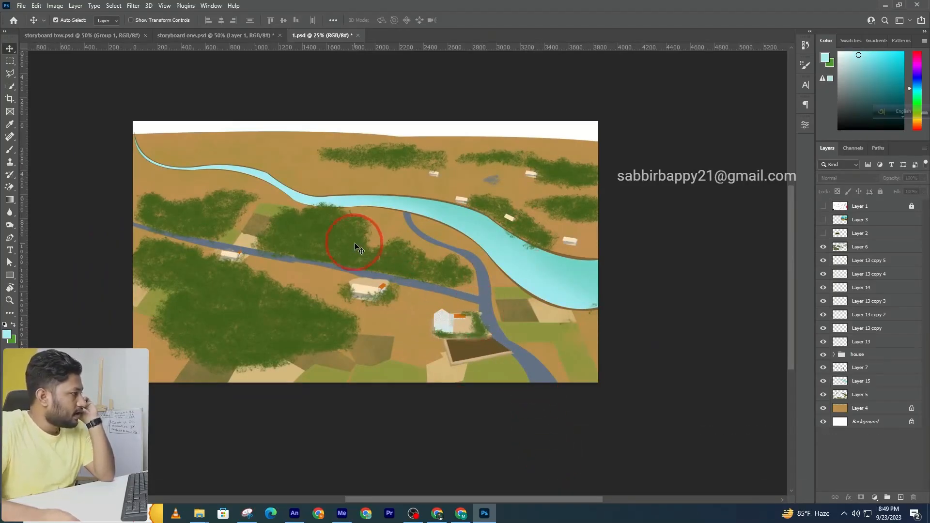
Step: Make the trees' Layer 6 active, undoing the accidental move, and set the foreground to a darker shade of the sampled tree green
{"action": "left_click_drag", "start_coordinate": [349, 235], "coordinate": [360, 226]}
{"action": "key", "text": "ctrl+z"}
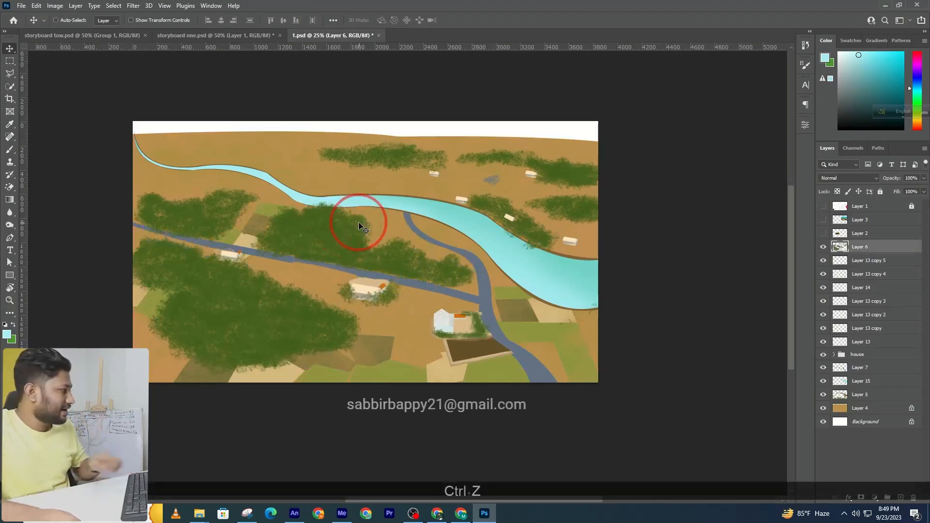
{"action": "key", "text": "i"}
{"action": "left_click", "coordinate": [7, 334]}
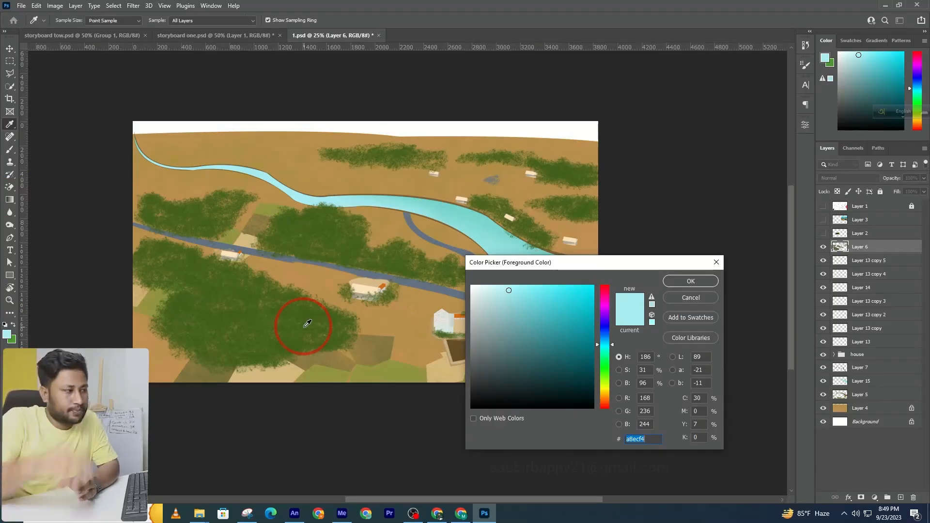
{"action": "left_click", "coordinate": [307, 313]}
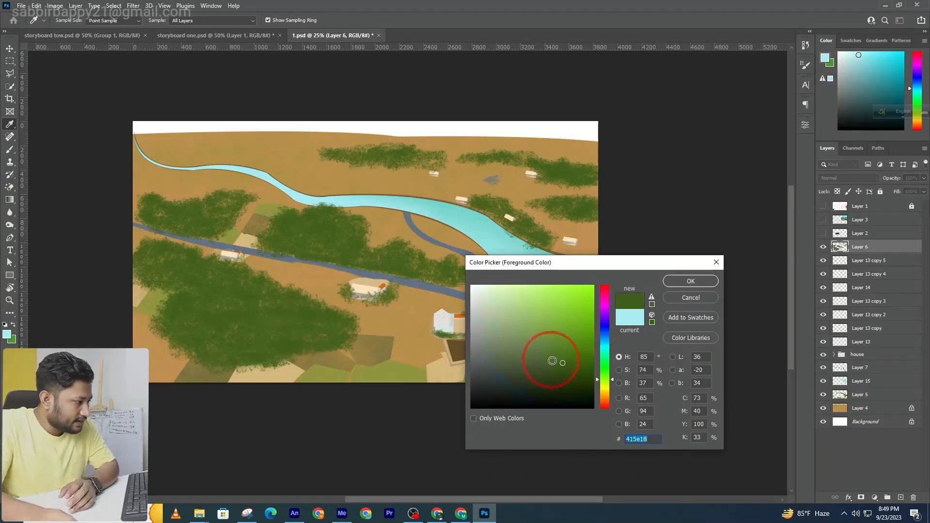
{"action": "left_click", "coordinate": [690, 281]}
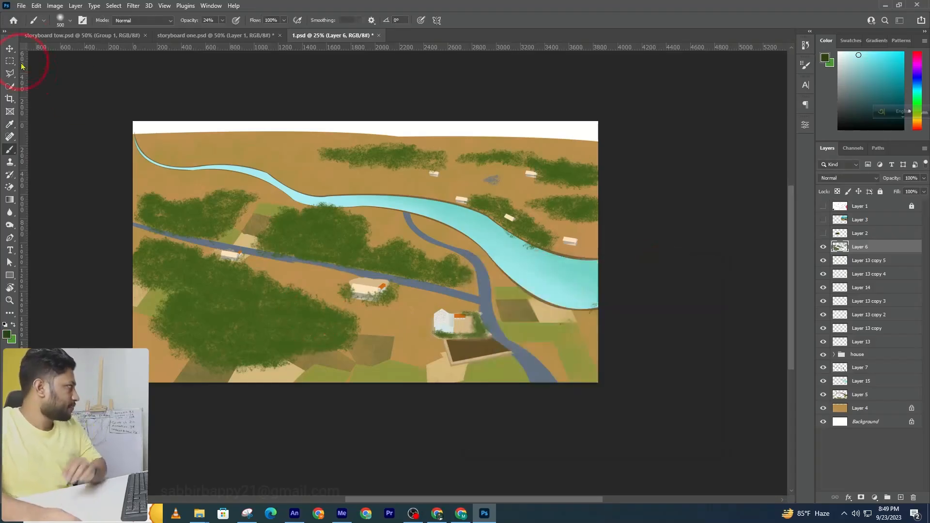
Step: Choose the recent 125 px foliage brush, resize it to 80 px, and raise its opacity to 72%
{"action": "left_click", "coordinate": [69, 20]}
{"action": "left_click", "coordinate": [68, 107]}
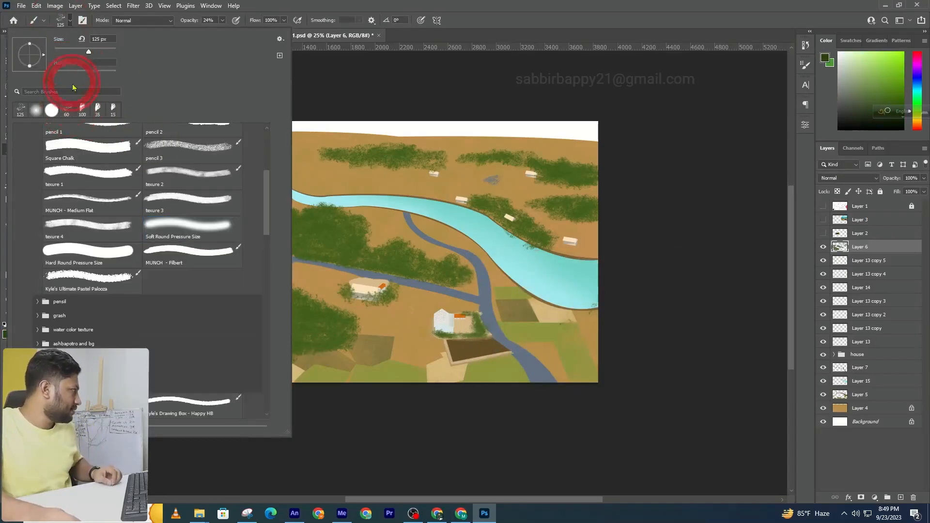
{"action": "left_click", "coordinate": [299, 290], "text": "ctrl"}
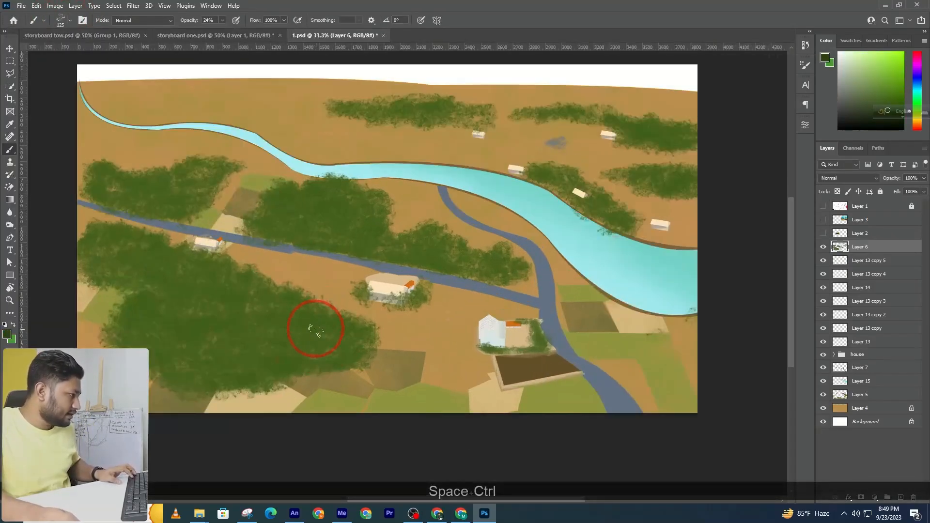
{"action": "key", "text": "bracketleft"}
{"action": "key", "text": "bracketleft"}
{"action": "key", "text": "bracketleft"}
{"action": "key", "text": "bracketleft"}
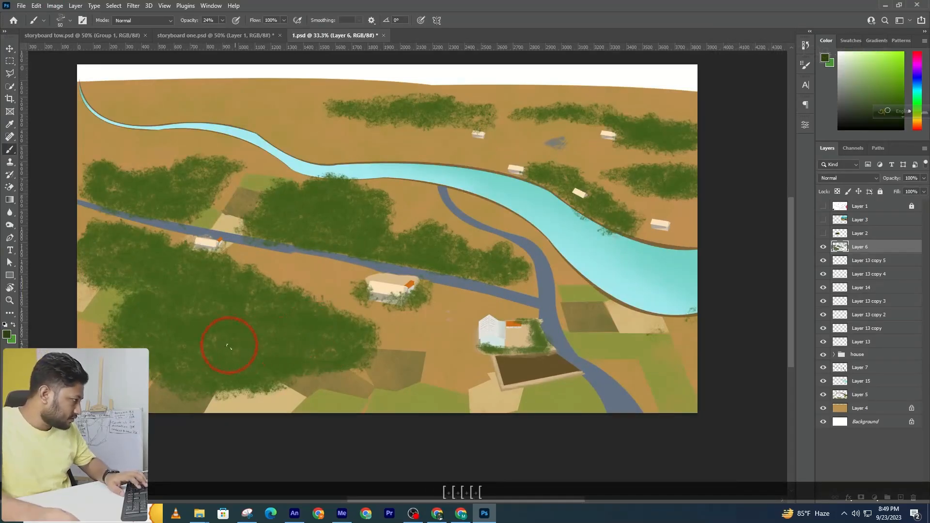
{"action": "key", "text": "bracketright"}
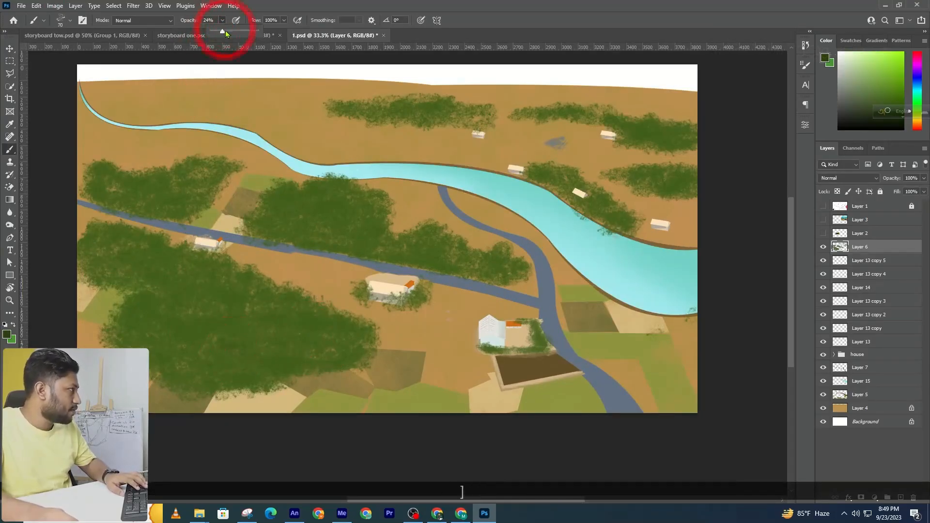
{"action": "left_click_drag", "start_coordinate": [224, 33], "coordinate": [243, 31]}
{"action": "left_click", "coordinate": [198, 369]}
{"action": "key", "text": "bracketright"}
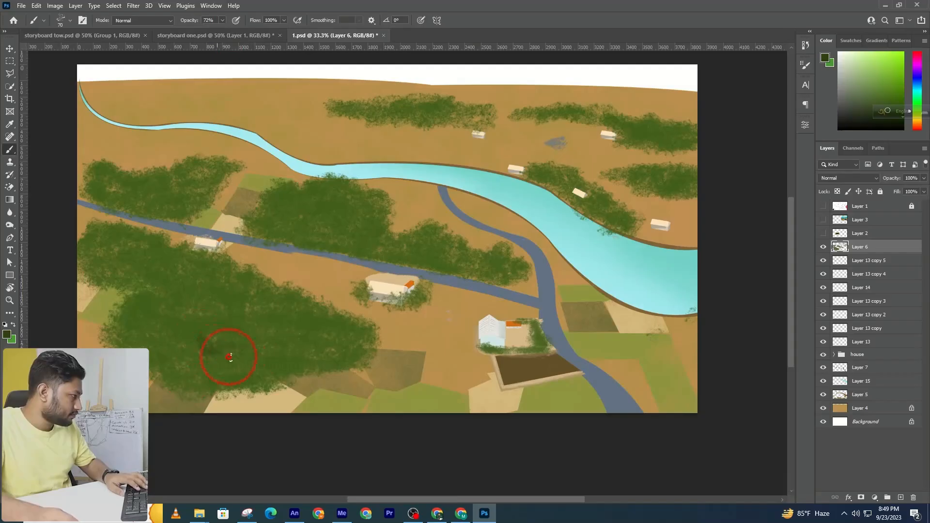
Step: Paint dark green shading into the foreground, central and far-left woods, undoing the last stroke
{"action": "mouse_move", "coordinate": [305, 343]}
{"action": "left_mouse_down"}
{"action": "mouse_move", "coordinate": [246, 368]}
{"action": "mouse_move", "coordinate": [188, 367]}
{"action": "mouse_move", "coordinate": [212, 375]}
{"action": "mouse_move", "coordinate": [138, 297]}
{"action": "mouse_move", "coordinate": [136, 319]}
{"action": "mouse_move", "coordinate": [144, 300]}
{"action": "mouse_move", "coordinate": [201, 279]}
{"action": "left_mouse_up"}
{"action": "mouse_move", "coordinate": [156, 347]}
{"action": "left_mouse_down"}
{"action": "mouse_move", "coordinate": [124, 247]}
{"action": "mouse_move", "coordinate": [117, 267]}
{"action": "mouse_move", "coordinate": [347, 211]}
{"action": "mouse_move", "coordinate": [271, 211]}
{"action": "mouse_move", "coordinate": [275, 228]}
{"action": "mouse_move", "coordinate": [494, 268]}
{"action": "left_mouse_up"}
{"action": "left_click_drag", "start_coordinate": [271, 206], "coordinate": [268, 202]}
{"action": "mouse_move", "coordinate": [124, 191]}
{"action": "left_mouse_down"}
{"action": "mouse_move", "coordinate": [192, 177]}
{"action": "mouse_move", "coordinate": [184, 191]}
{"action": "mouse_move", "coordinate": [158, 206]}
{"action": "left_mouse_up"}
{"action": "key", "text": "ctrl+z"}
Step: Add more dark green shadow texture throughout the large foreground wood
{"action": "left_click", "coordinate": [244, 349]}
{"action": "mouse_move", "coordinate": [247, 317]}
{"action": "left_mouse_down"}
{"action": "mouse_move", "coordinate": [166, 301]}
{"action": "mouse_move", "coordinate": [163, 288]}
{"action": "left_mouse_up"}
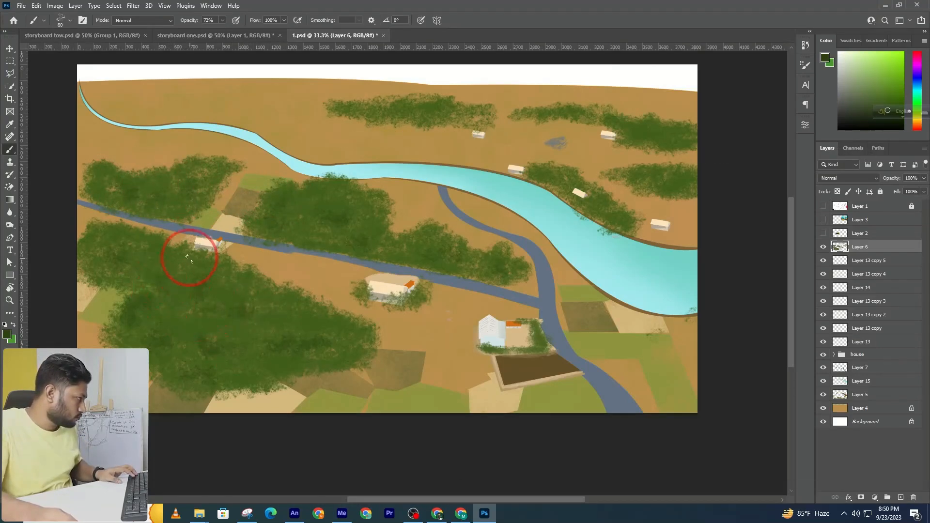
{"action": "left_click", "coordinate": [261, 316]}
{"action": "left_click_drag", "start_coordinate": [275, 325], "coordinate": [250, 325]}
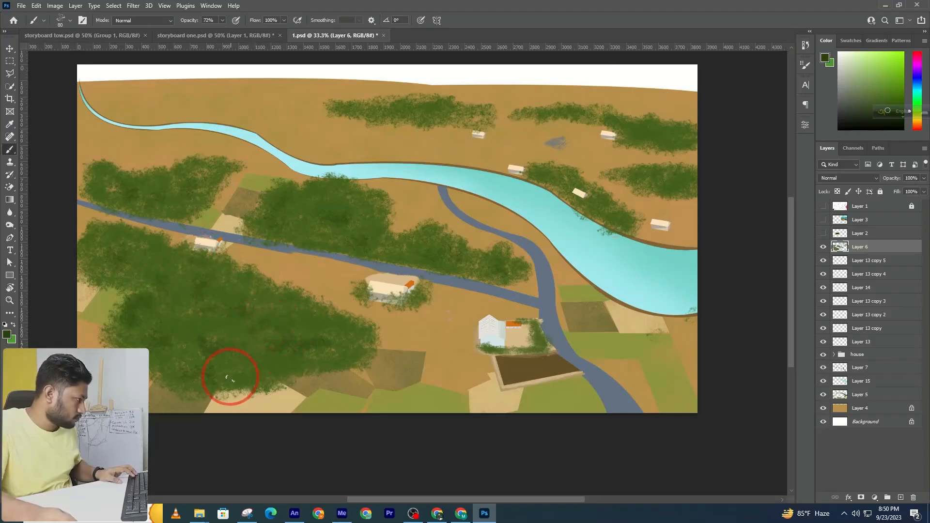
{"action": "left_click_drag", "start_coordinate": [229, 378], "coordinate": [264, 366]}
{"action": "left_click_drag", "start_coordinate": [319, 351], "coordinate": [177, 345]}
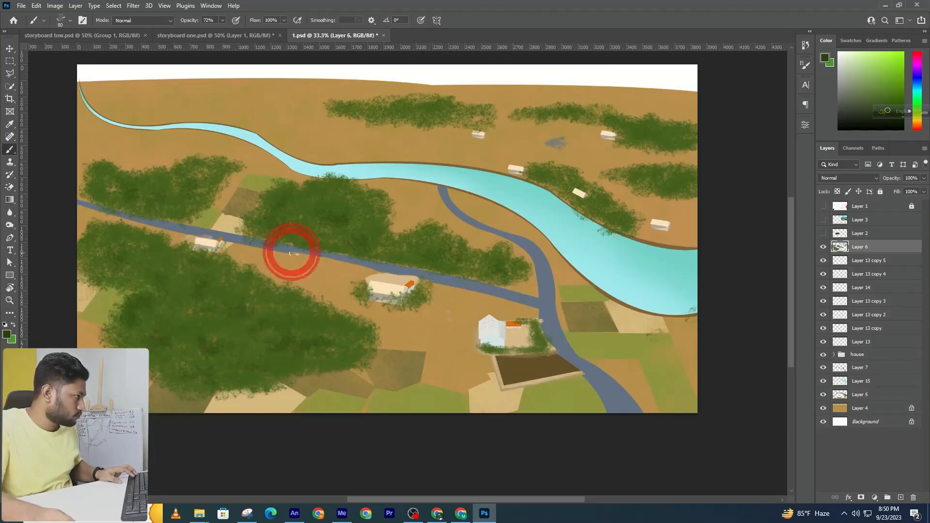
Step: Reduce the brush to 60 px and paint dark green shading into the shrub clusters beyond the river
{"action": "key", "text": "space"}
{"action": "left_click_drag", "start_coordinate": [316, 265], "coordinate": [140, 348]}
{"action": "mouse_move", "coordinate": [394, 272]}
{"action": "left_mouse_down"}
{"action": "mouse_move", "coordinate": [426, 291]}
{"action": "mouse_move", "coordinate": [436, 276]}
{"action": "mouse_move", "coordinate": [426, 281]}
{"action": "mouse_move", "coordinate": [487, 265]}
{"action": "mouse_move", "coordinate": [465, 259]}
{"action": "mouse_move", "coordinate": [490, 268]}
{"action": "mouse_move", "coordinate": [477, 267]}
{"action": "left_mouse_up"}
{"action": "key", "text": "ctrl+space"}
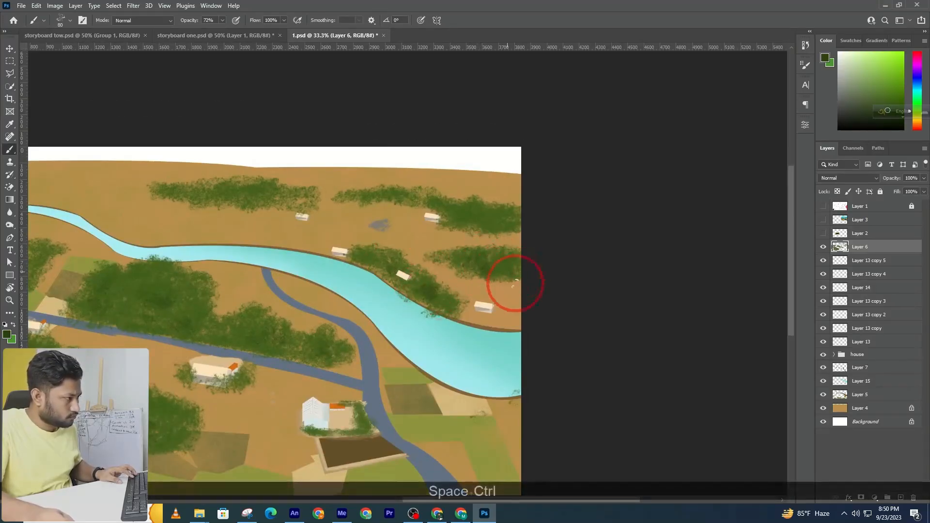
{"action": "key", "text": "ctrl+z"}
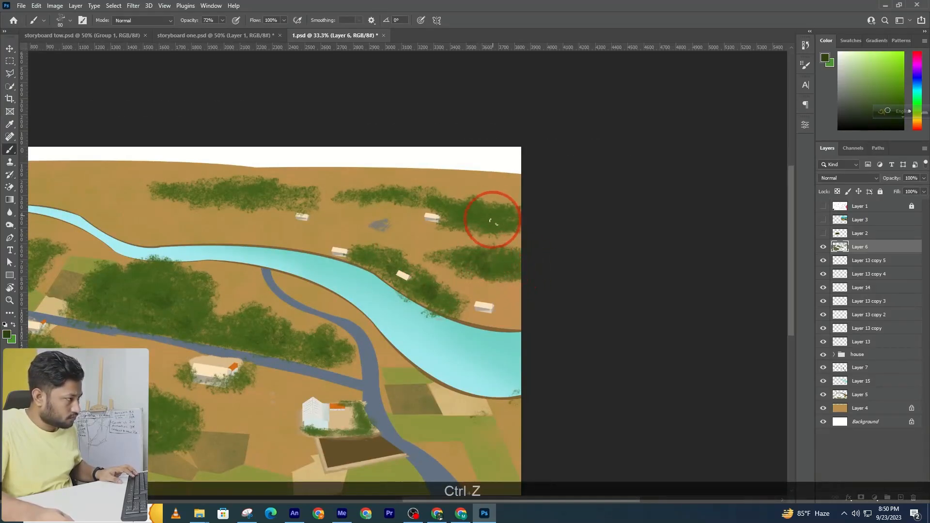
{"action": "key", "text": "bracketleft"}
{"action": "key", "text": "bracketleft"}
{"action": "left_click_drag", "start_coordinate": [491, 216], "coordinate": [504, 213]}
{"action": "mouse_move", "coordinate": [441, 208]}
{"action": "left_mouse_down"}
{"action": "mouse_move", "coordinate": [416, 193]}
{"action": "mouse_move", "coordinate": [186, 199]}
{"action": "left_mouse_up"}
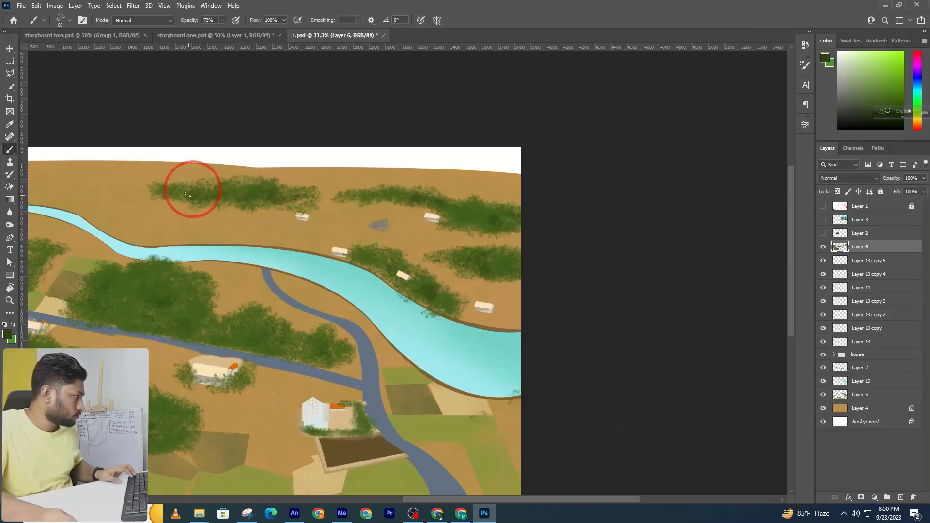
Step: Sample the tree green, lighten the foreground colour to #6e9a2b, and enlarge the brush to 100 px
{"action": "left_click_drag", "start_coordinate": [168, 284], "coordinate": [389, 220]}
{"action": "left_click", "coordinate": [218, 320], "text": "alt"}
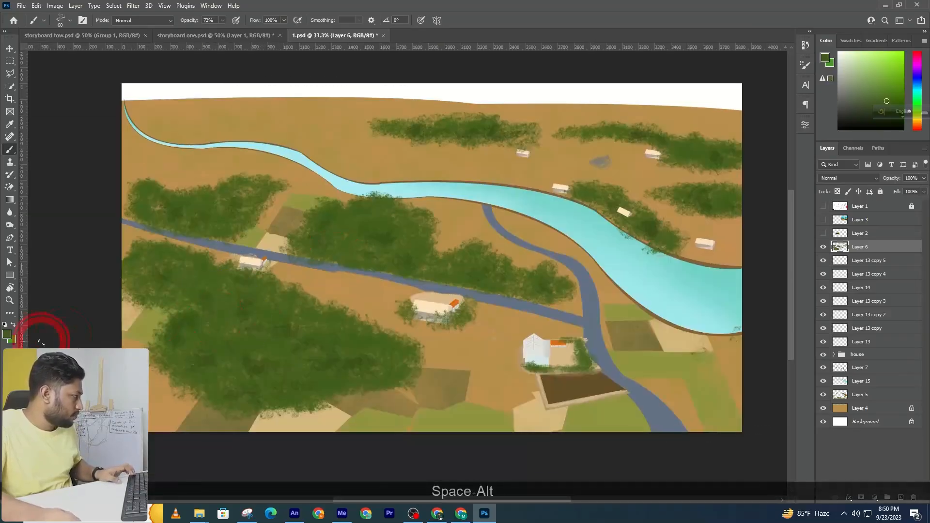
{"action": "left_click", "coordinate": [9, 336]}
{"action": "left_click_drag", "start_coordinate": [550, 311], "coordinate": [559, 334]}
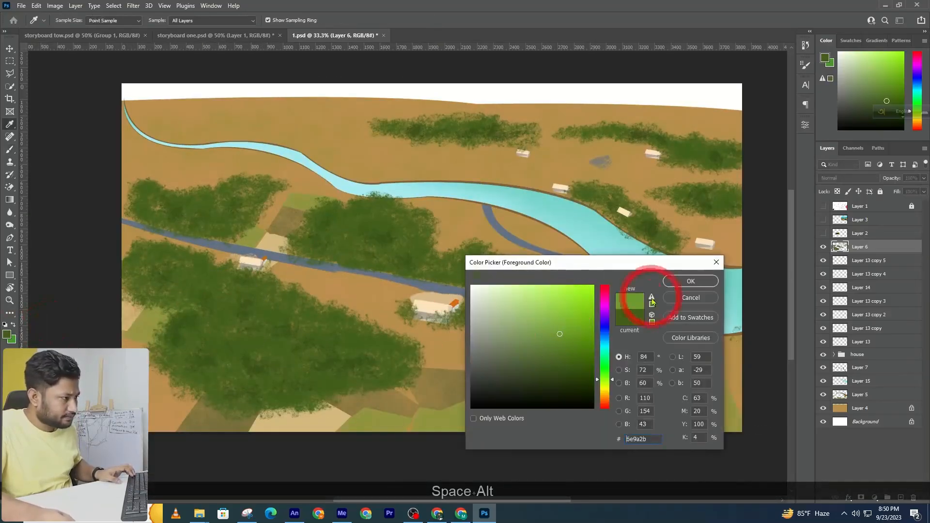
{"action": "left_click", "coordinate": [678, 286]}
{"action": "key", "text": "bracketright"}
{"action": "key", "text": "bracketright"}
{"action": "key", "text": "bracketright"}
{"action": "key", "text": "bracketright"}
{"action": "key", "text": "bracketright"}
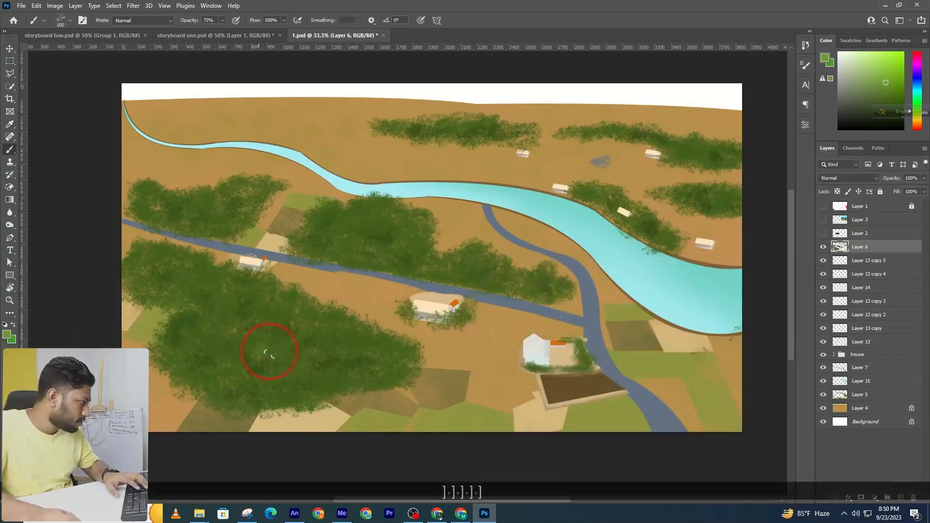
Step: Dab light green highlights over the large foreground wood, enlarging the brush to 150 px along the way
{"action": "left_click_drag", "start_coordinate": [237, 342], "coordinate": [263, 344]}
{"action": "left_click", "coordinate": [288, 305]}
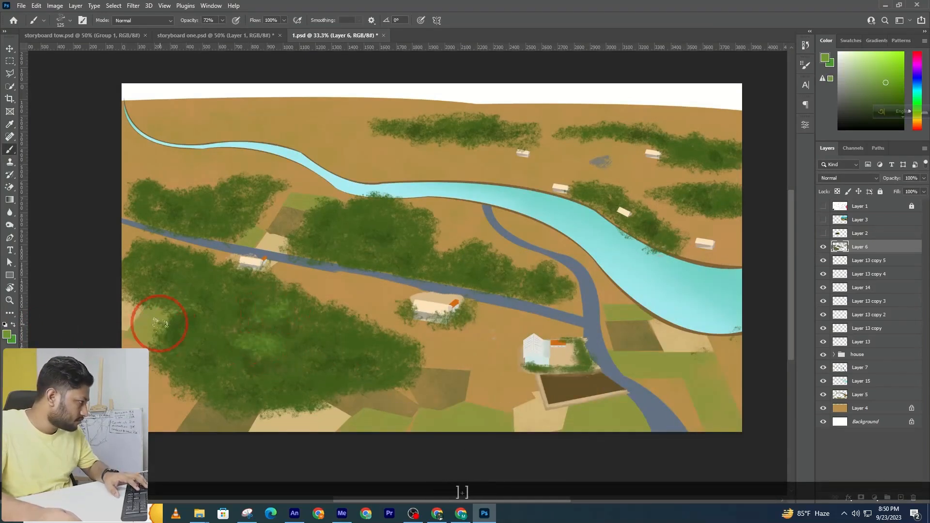
{"action": "left_click_drag", "start_coordinate": [228, 389], "coordinate": [231, 375]}
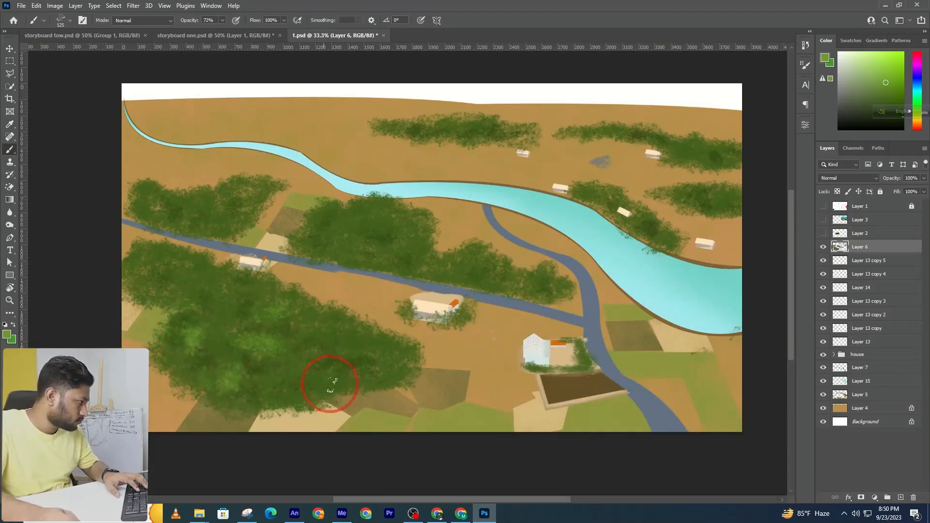
{"action": "left_click_drag", "start_coordinate": [326, 383], "coordinate": [349, 378]}
{"action": "key", "text": "bracketright"}
{"action": "left_click", "coordinate": [277, 381]}
{"action": "left_click_drag", "start_coordinate": [205, 289], "coordinate": [169, 279]}
Step: Paint light green highlights on the far-left wood, the central wood and the trees along the grey road
{"action": "mouse_move", "coordinate": [206, 198]}
{"action": "left_mouse_down"}
{"action": "mouse_move", "coordinate": [141, 193]}
{"action": "mouse_move", "coordinate": [150, 201]}
{"action": "left_mouse_up"}
{"action": "mouse_move", "coordinate": [330, 237]}
{"action": "left_mouse_down"}
{"action": "mouse_move", "coordinate": [361, 253]}
{"action": "mouse_move", "coordinate": [392, 218]}
{"action": "left_mouse_up"}
{"action": "mouse_move", "coordinate": [464, 255]}
{"action": "left_mouse_down"}
{"action": "mouse_move", "coordinate": [428, 244]}
{"action": "mouse_move", "coordinate": [429, 267]}
{"action": "mouse_move", "coordinate": [464, 268]}
{"action": "mouse_move", "coordinate": [398, 231]}
{"action": "mouse_move", "coordinate": [479, 247]}
{"action": "mouse_move", "coordinate": [374, 248]}
{"action": "left_mouse_up"}
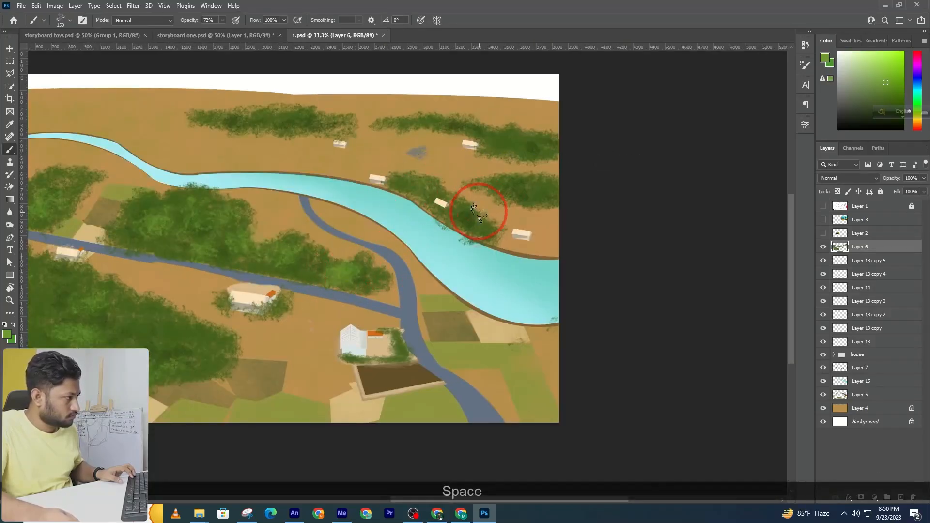
Step: Reduce the brush to 100 px and dab light green highlights onto the shrub clusters beyond the river
{"action": "left_click", "coordinate": [449, 210]}
{"action": "key", "text": "bracketleft"}
{"action": "key", "text": "bracketleft"}
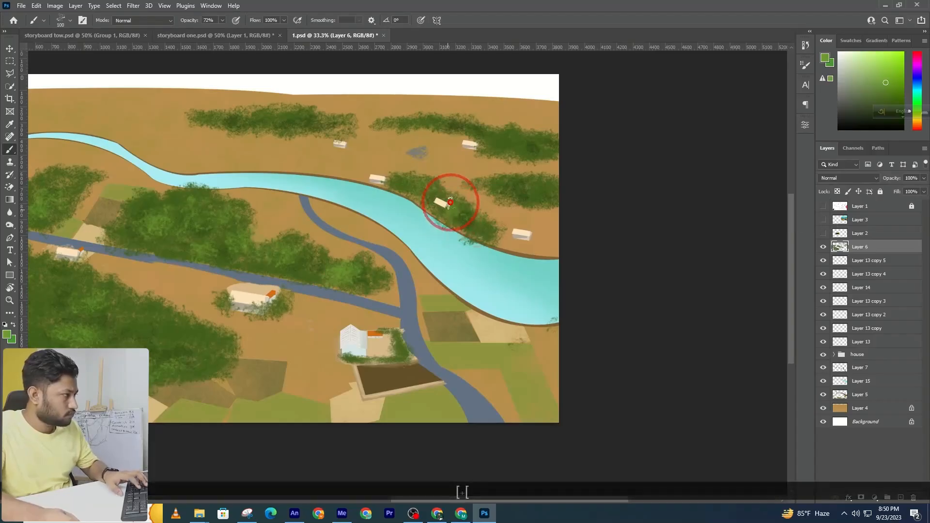
{"action": "left_click", "coordinate": [499, 194]}
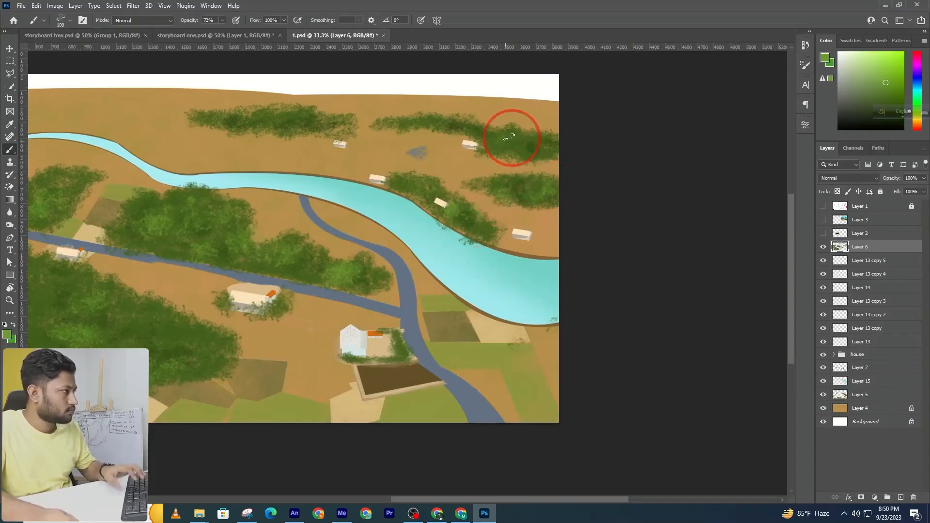
Step: Marquee-select the top strip of the canvas across the sky and horizon, and add a new layer between Layer 4 and the Background
{"action": "left_click", "coordinate": [312, 130], "text": "ctrl+alt"}
{"action": "left_click", "coordinate": [341, 141], "text": "ctrl+alt"}
{"action": "left_click", "coordinate": [380, 160], "text": "ctrl+alt"}
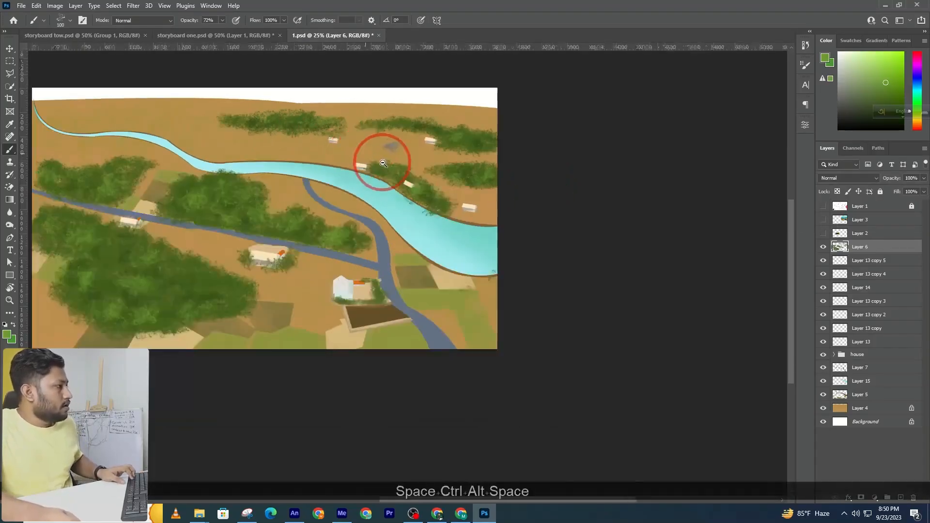
{"action": "left_click", "coordinate": [387, 158], "text": "ctrl+alt"}
{"action": "left_click", "coordinate": [9, 60]}
{"action": "left_click_drag", "start_coordinate": [195, 128], "coordinate": [438, 146]}
{"action": "left_click", "coordinate": [860, 408]}
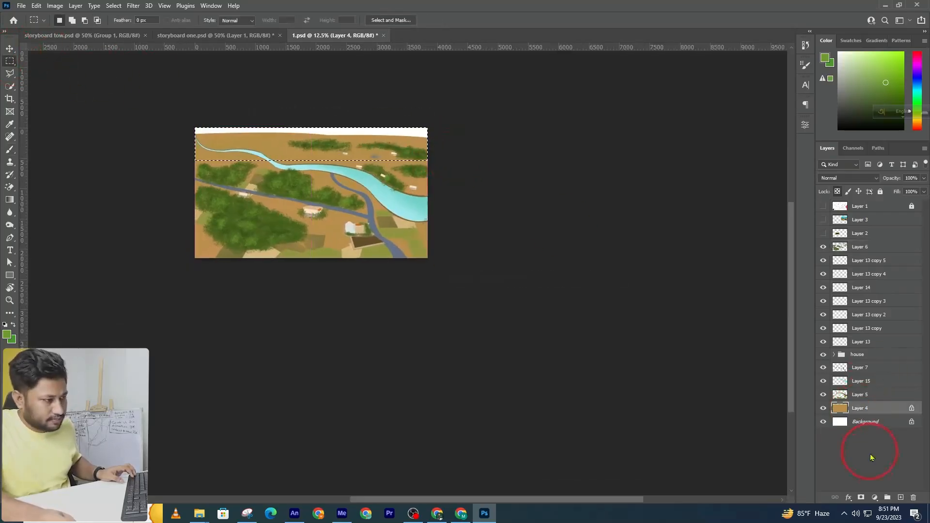
{"action": "left_click_drag", "start_coordinate": [877, 422], "coordinate": [875, 428]}
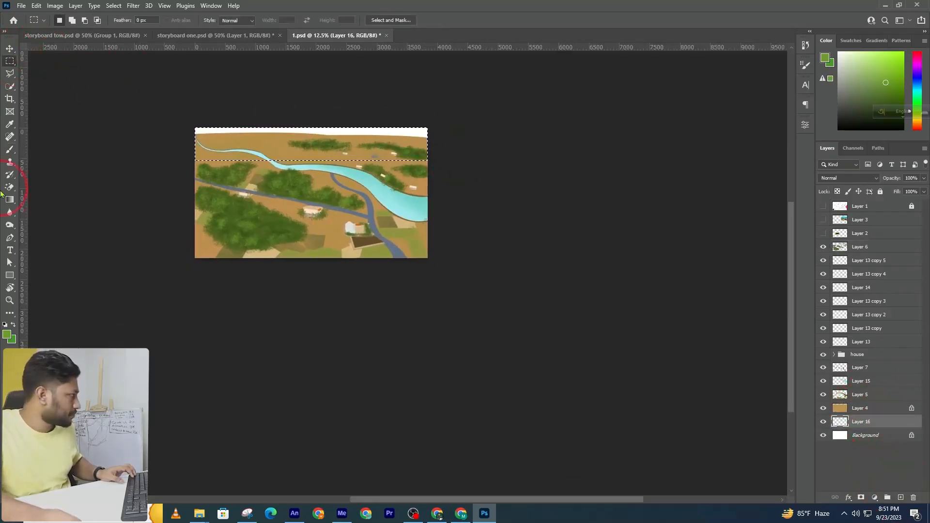
Step: Set the foreground colour to turquoise #0dd3c7 and switch to the Hard Round brush
{"action": "left_click", "coordinate": [10, 149]}
{"action": "left_click", "coordinate": [6, 336]}
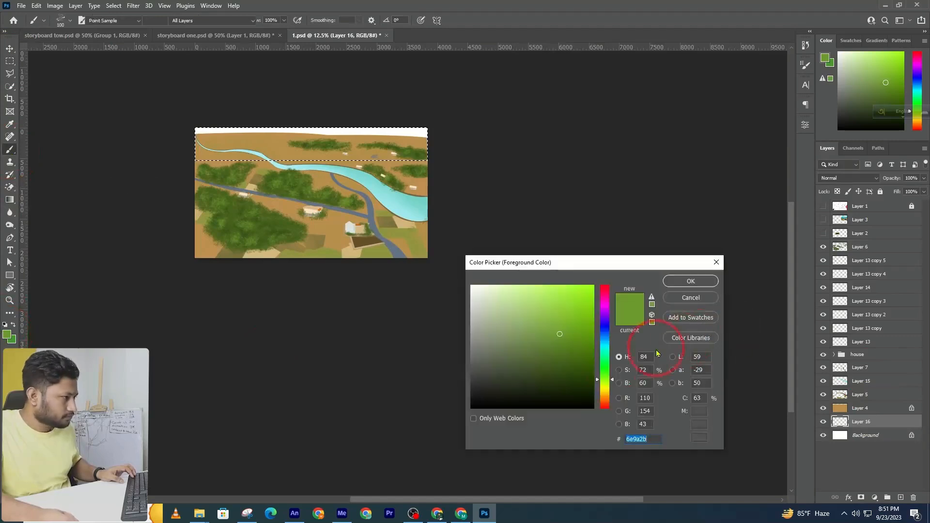
{"action": "left_click", "coordinate": [605, 348]}
{"action": "left_click", "coordinate": [688, 280]}
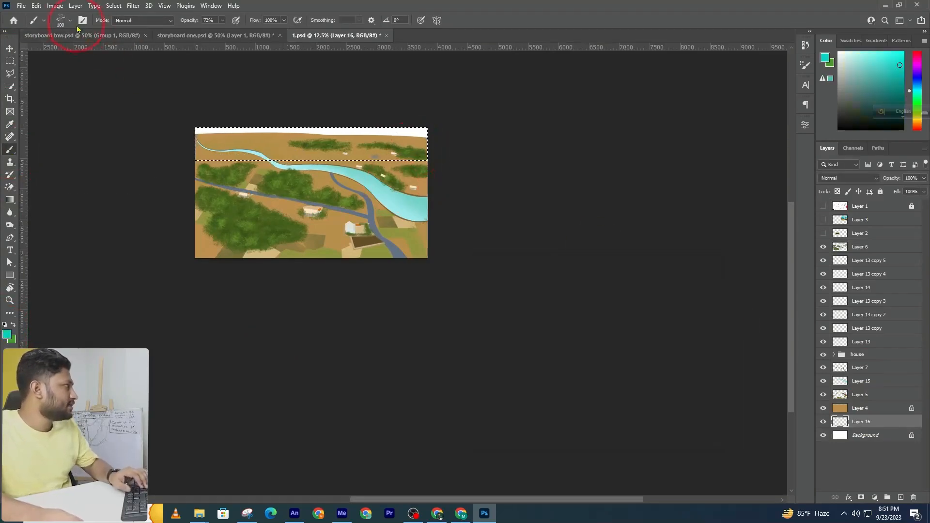
{"action": "left_click", "coordinate": [71, 21]}
{"action": "scroll", "coordinate": [176, 232], "scroll_direction": "up", "scroll_amount": 5}
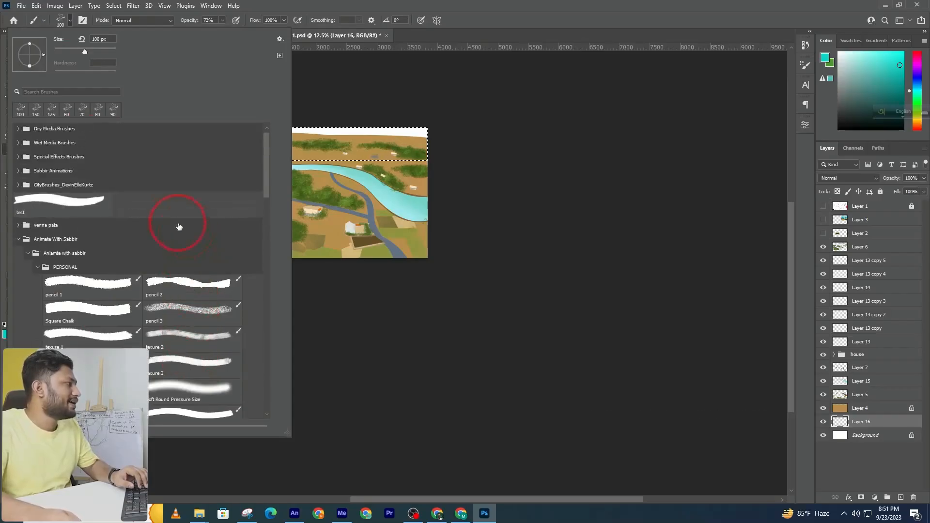
{"action": "scroll", "coordinate": [179, 227], "scroll_direction": "up", "scroll_amount": 1}
{"action": "left_click", "coordinate": [19, 130]}
{"action": "left_click", "coordinate": [66, 151]}
{"action": "left_click", "coordinate": [219, 80]}
Step: Enlarge the brush and fill the selected sky strip with the turquoise foreground colour
{"action": "key", "text": "bracketright"}
{"action": "key", "text": "bracketright"}
{"action": "key", "text": "bracketright"}
{"action": "key", "text": "bracketright"}
{"action": "key", "text": "alt+BackSpace"}
Step: Change the foreground colour to bright sky blue #1ad7ff and paint it across the selected sky strip
{"action": "left_click", "coordinate": [7, 334]}
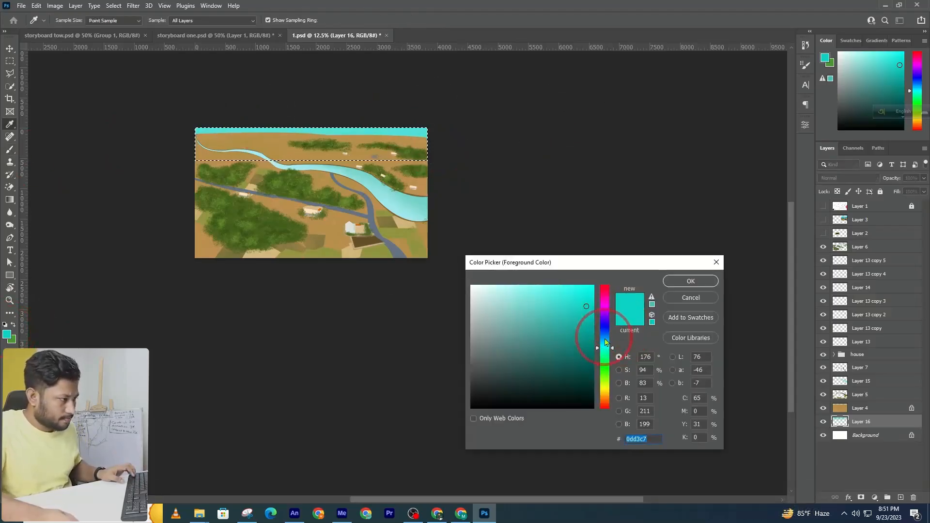
{"action": "left_click", "coordinate": [603, 343]}
{"action": "left_click", "coordinate": [581, 287]}
{"action": "left_click", "coordinate": [691, 281]}
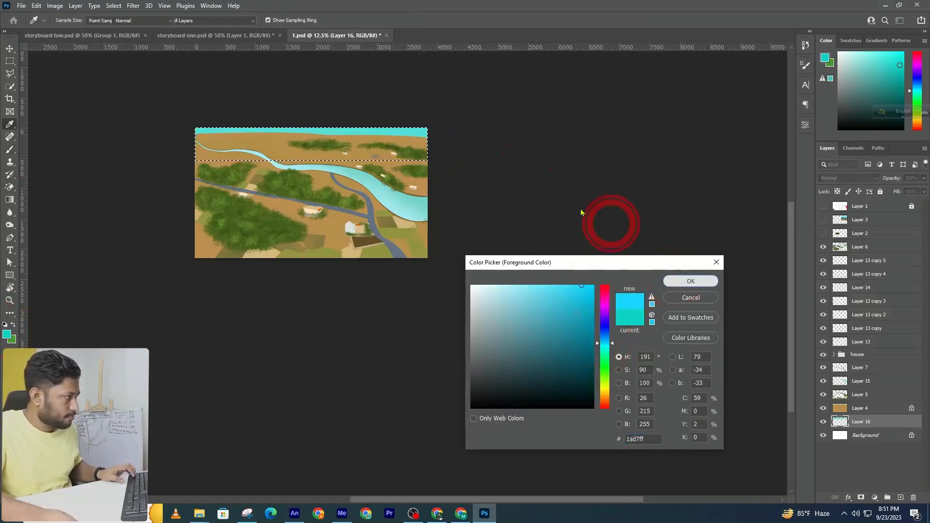
{"action": "mouse_move", "coordinate": [482, 135]}
{"action": "left_mouse_down"}
{"action": "mouse_move", "coordinate": [293, 99]}
{"action": "mouse_move", "coordinate": [184, 101]}
{"action": "left_mouse_up"}
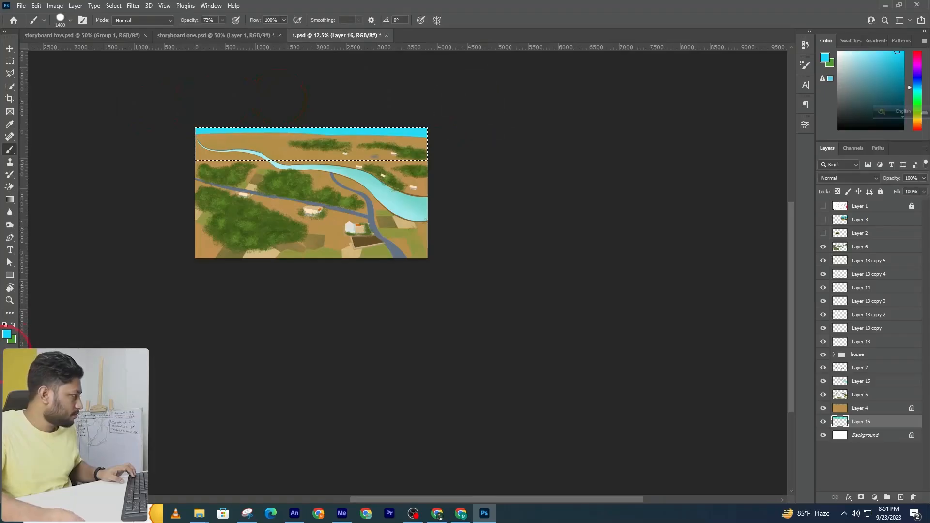
Step: Lighten the foreground colour to pale blue #a7efff and switch to the Soft Round brush
{"action": "left_click", "coordinate": [6, 335]}
{"action": "left_click_drag", "start_coordinate": [511, 308], "coordinate": [512, 281]}
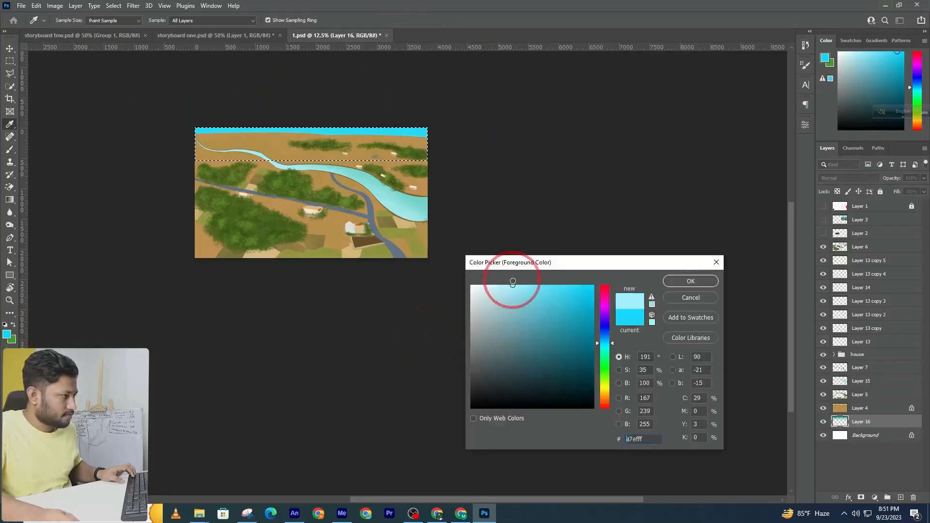
{"action": "left_click", "coordinate": [705, 284]}
{"action": "left_click", "coordinate": [66, 22]}
{"action": "left_click", "coordinate": [143, 150]}
{"action": "left_click", "coordinate": [66, 25]}
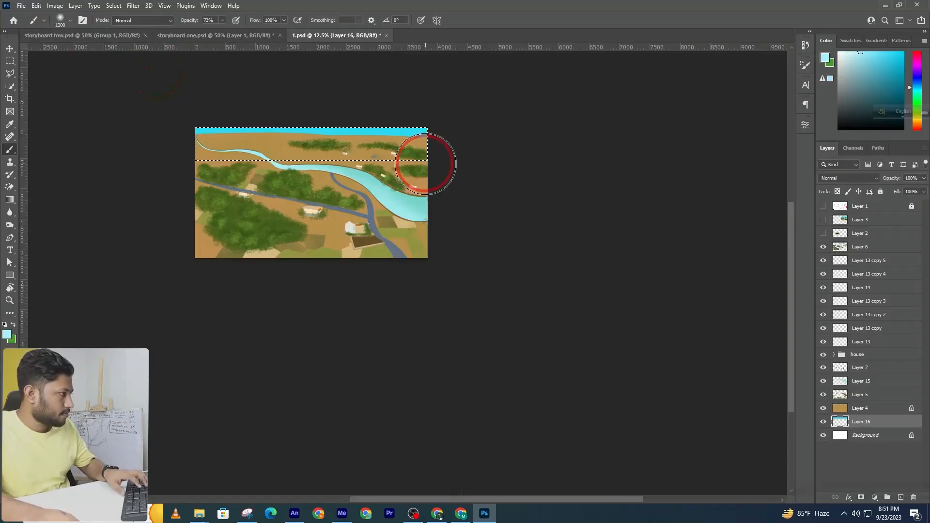
Step: Reduce the brush to 500 px, paint a soft pale blue glow along the horizon in the sky strip, and deselect
{"action": "key", "text": "bracketleft"}
{"action": "key", "text": "bracketleft"}
{"action": "key", "text": "bracketleft"}
{"action": "key", "text": "bracketleft"}
{"action": "key", "text": "bracketleft"}
{"action": "key", "text": "bracketleft"}
{"action": "key", "text": "bracketleft"}
{"action": "key", "text": "bracketleft"}
{"action": "key", "text": "bracketleft"}
{"action": "key", "text": "shift"}
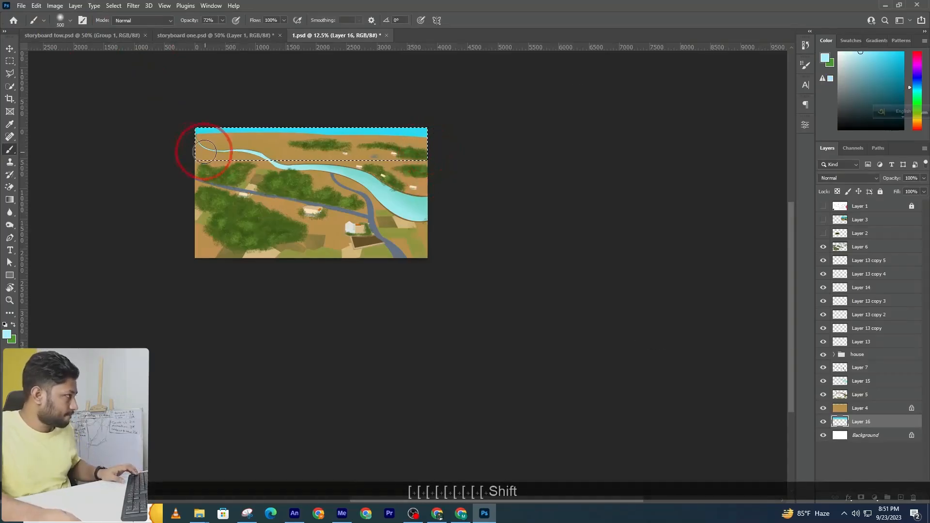
{"action": "left_click", "coordinate": [176, 155], "text": "shift"}
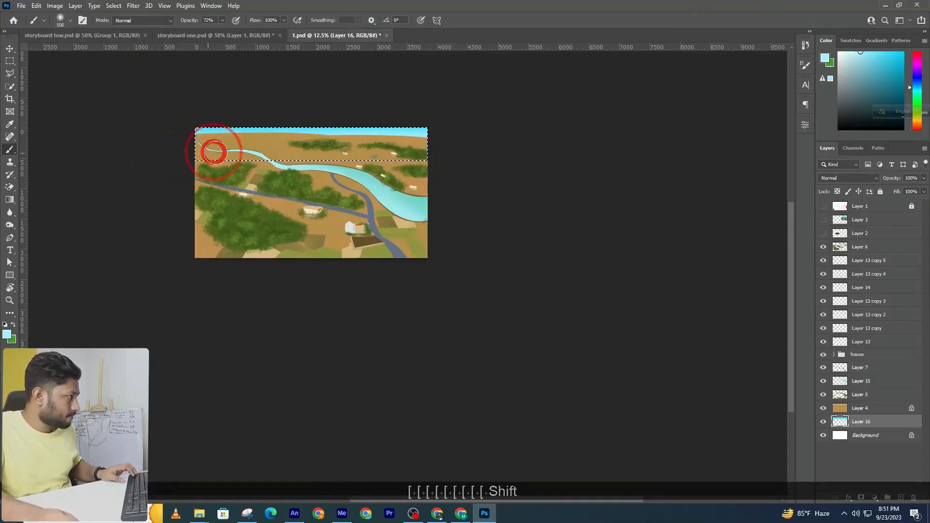
{"action": "key", "text": "ctrl+d"}
Step: Make the tree layer, Layer 6, active with the Move tool and undo the accidental nudge
{"action": "left_click", "coordinate": [301, 148], "text": "ctrl"}
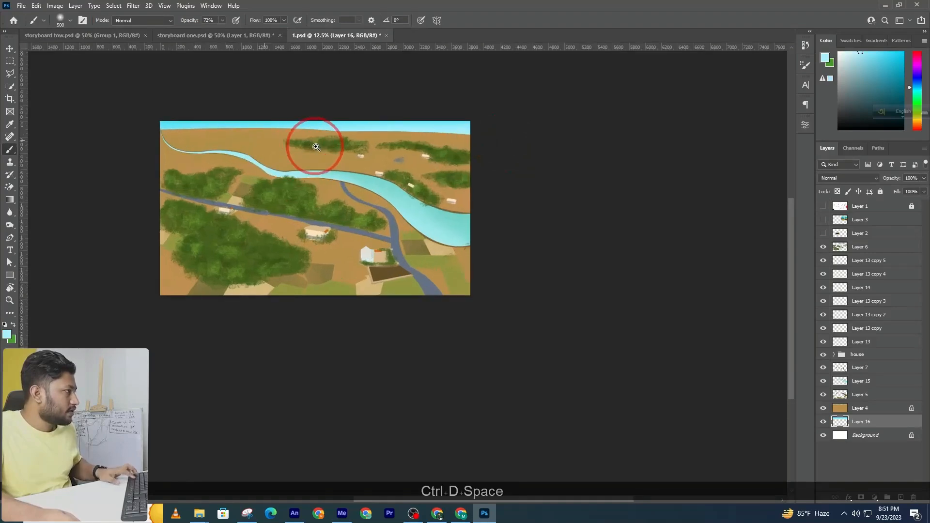
{"action": "key", "text": "v"}
{"action": "left_click_drag", "start_coordinate": [338, 150], "coordinate": [333, 151]}
{"action": "key", "text": "ctrl+z"}
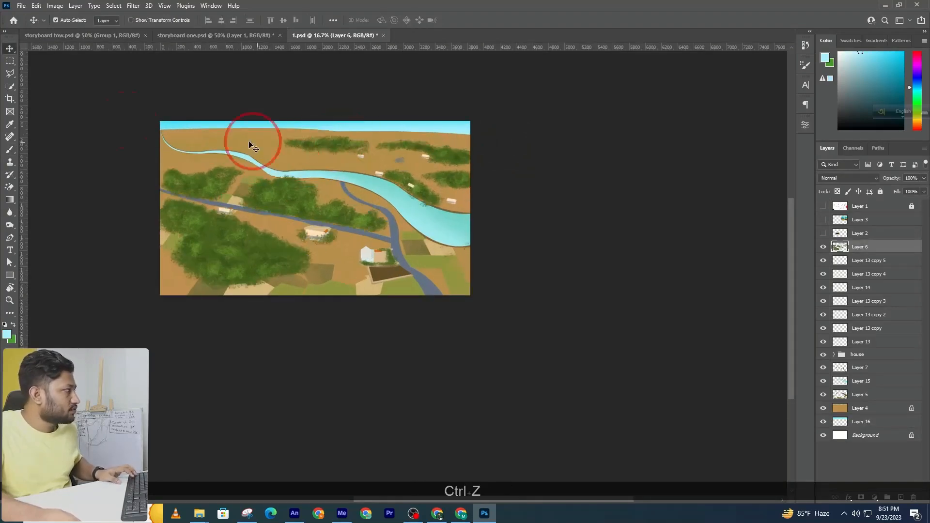
{"action": "right_click", "coordinate": [4, 79]}
{"action": "left_click", "coordinate": [34, 71]}
{"action": "mouse_move", "coordinate": [246, 127]}
{"action": "left_mouse_down"}
{"action": "mouse_move", "coordinate": [272, 147]}
{"action": "mouse_move", "coordinate": [381, 165]}
{"action": "left_mouse_up"}
{"action": "mouse_move", "coordinate": [414, 209]}
{"action": "left_mouse_down"}
{"action": "mouse_move", "coordinate": [511, 189]}
{"action": "mouse_move", "coordinate": [481, 122]}
{"action": "left_mouse_up"}
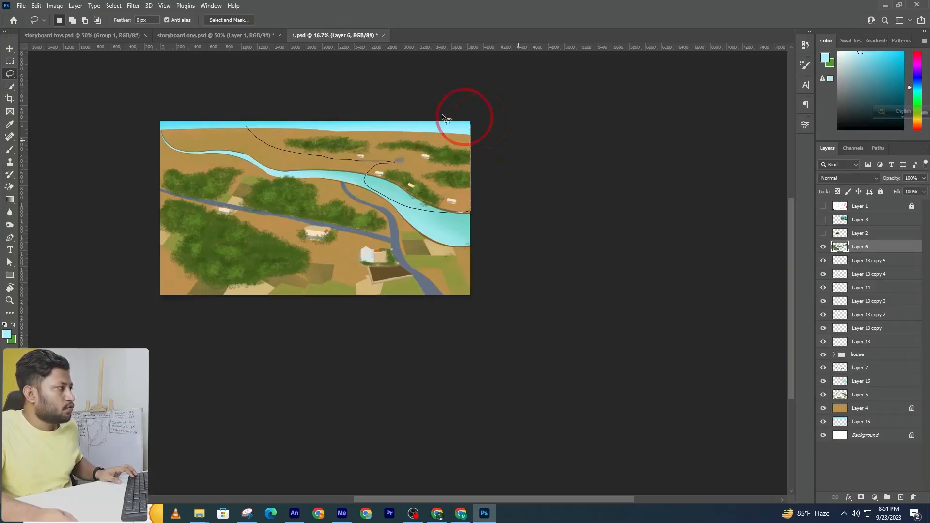
{"action": "key", "text": "ctrl+d"}
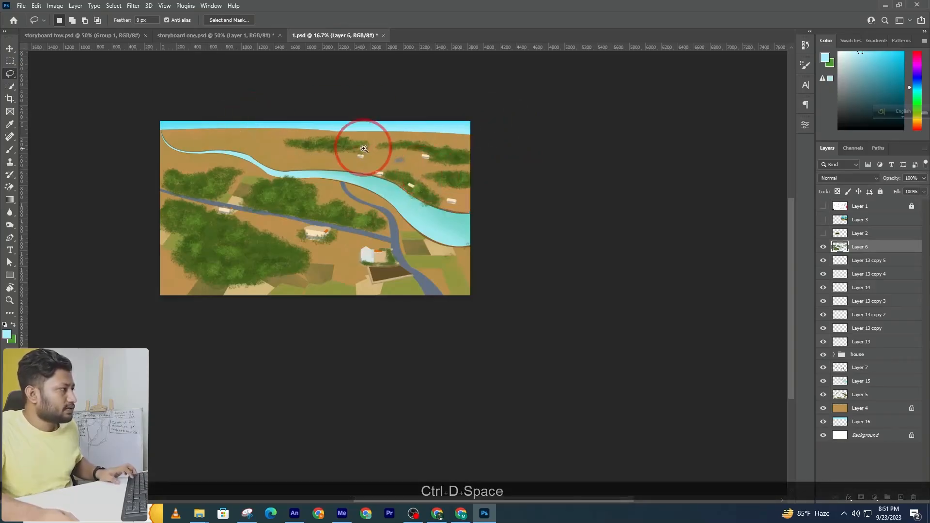
Step: Lock the transparent pixels of Layer 6, sample the distant tree green, and change the foreground colour to dark teal #1c5e55
{"action": "left_click", "coordinate": [407, 174], "text": "ctrl"}
{"action": "left_click", "coordinate": [838, 192]}
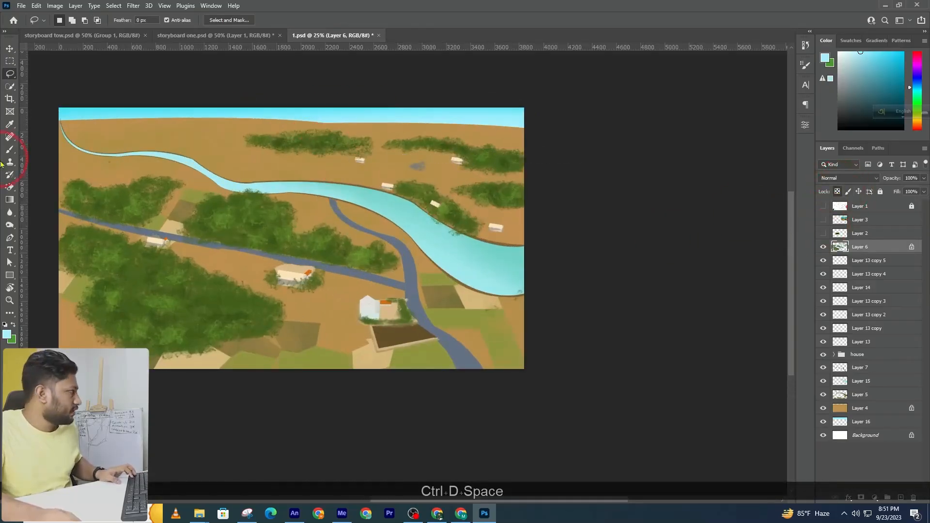
{"action": "left_click", "coordinate": [10, 148]}
{"action": "left_click", "coordinate": [7, 334]}
{"action": "left_click", "coordinate": [312, 141]}
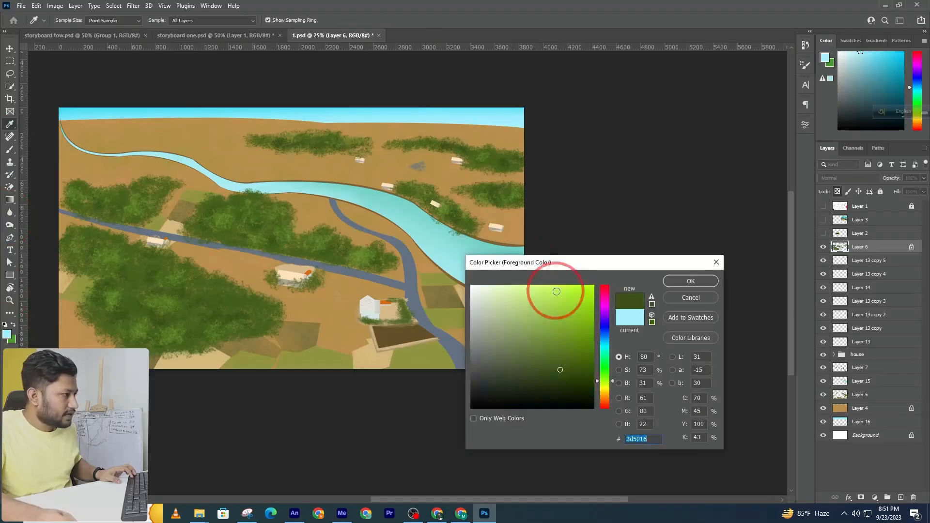
{"action": "left_click", "coordinate": [605, 351]}
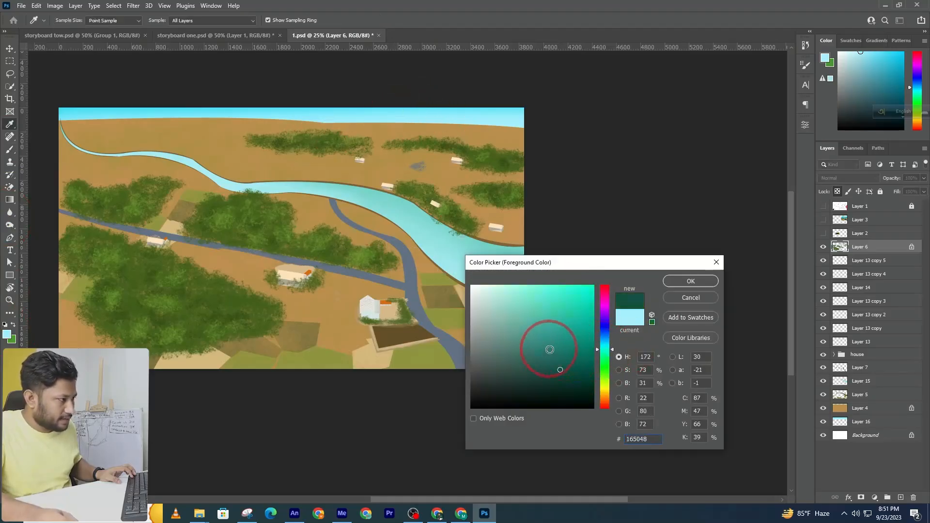
{"action": "left_click", "coordinate": [557, 363]}
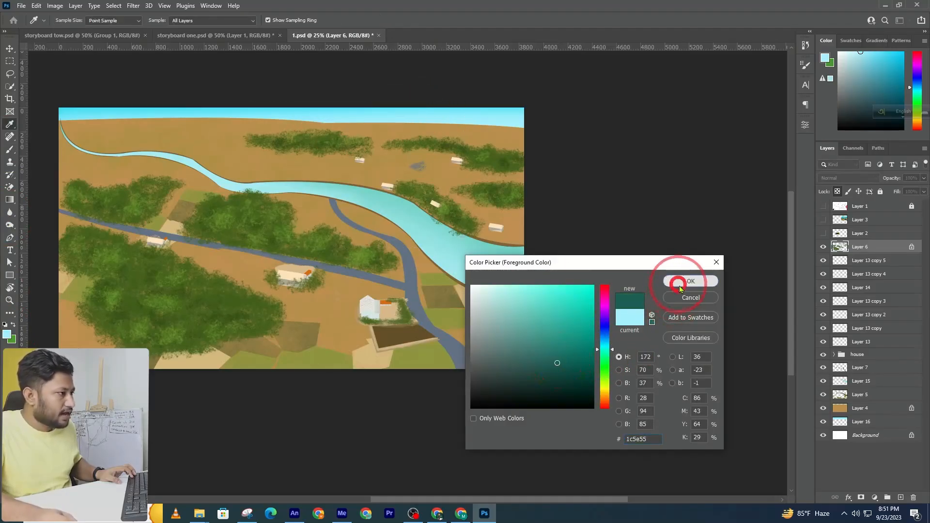
{"action": "left_click", "coordinate": [689, 281]}
Step: Switch to the recent 60 px foliage brush and paint dark teal into the tree cluster just below the centre of the horizon
{"action": "left_click", "coordinate": [60, 20]}
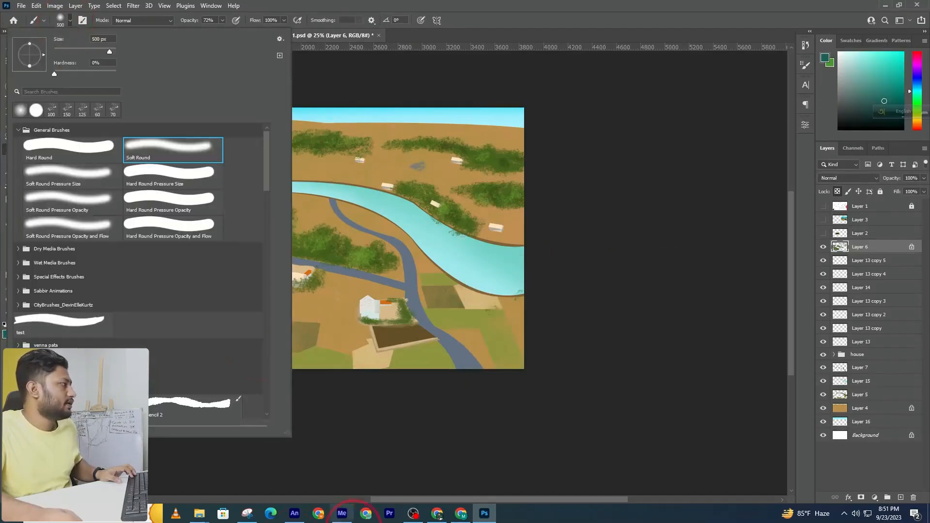
{"action": "left_click", "coordinate": [97, 109]}
{"action": "left_click", "coordinate": [77, 27]}
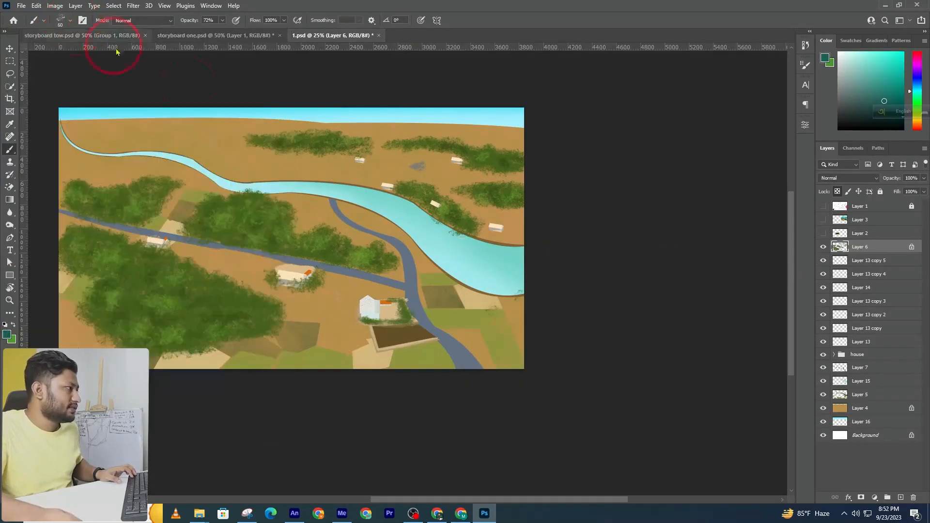
{"action": "left_click_drag", "start_coordinate": [293, 141], "coordinate": [310, 124]}
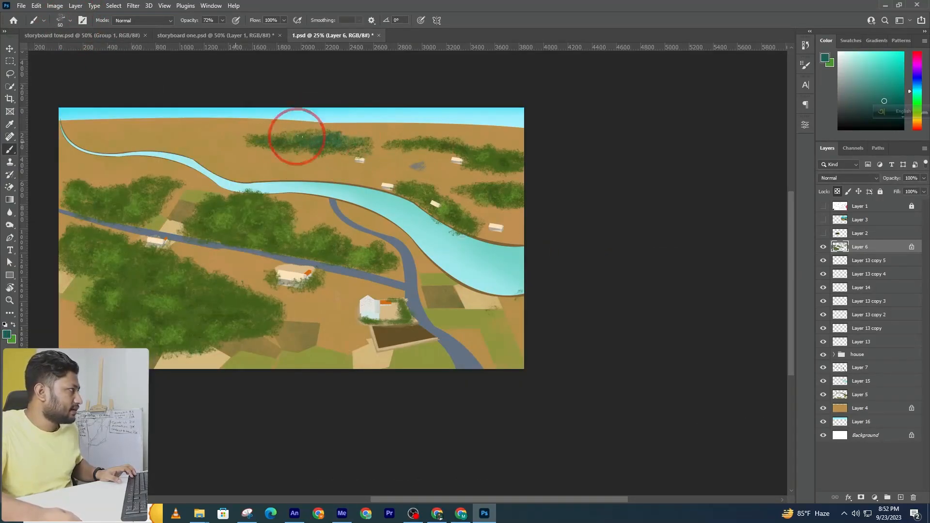
Step: Raise the brush opacity to 100% and paint dark teal over the distant tree clusters beyond the river
{"action": "left_click", "coordinate": [222, 20]}
{"action": "left_click_drag", "start_coordinate": [303, 137], "coordinate": [362, 146]}
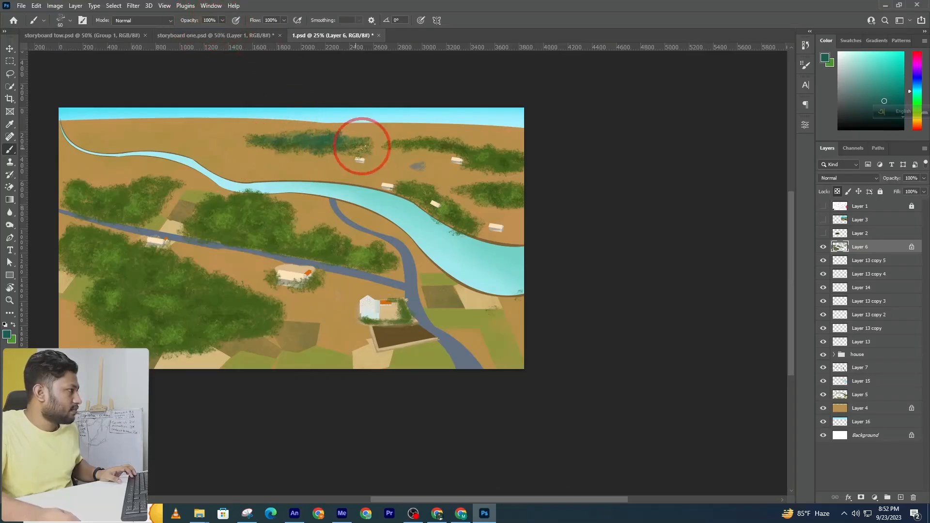
{"action": "left_click_drag", "start_coordinate": [535, 160], "coordinate": [480, 151]}
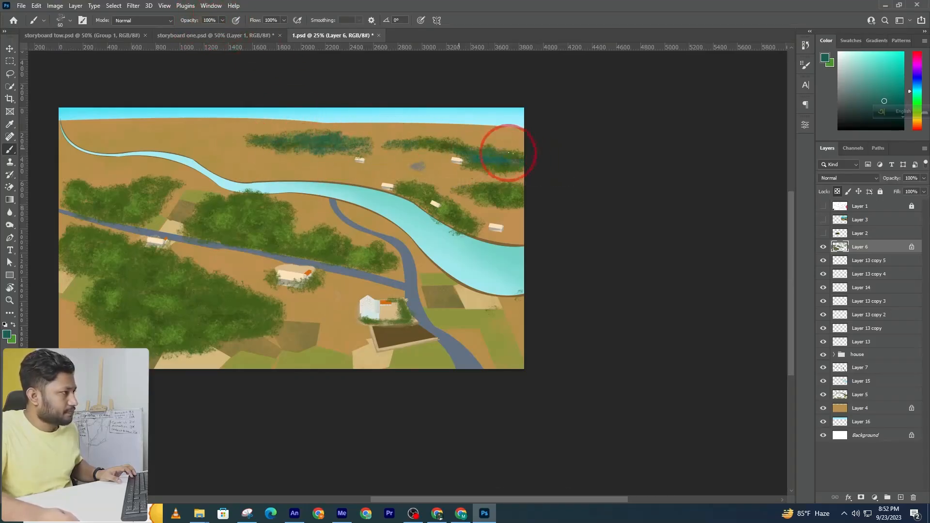
{"action": "mouse_move", "coordinate": [397, 140]}
{"action": "left_mouse_down"}
{"action": "mouse_move", "coordinate": [514, 168]}
{"action": "mouse_move", "coordinate": [473, 173]}
{"action": "mouse_move", "coordinate": [432, 162]}
{"action": "mouse_move", "coordinate": [454, 172]}
{"action": "mouse_move", "coordinate": [490, 164]}
{"action": "mouse_move", "coordinate": [424, 162]}
{"action": "mouse_move", "coordinate": [462, 142]}
{"action": "left_mouse_up"}
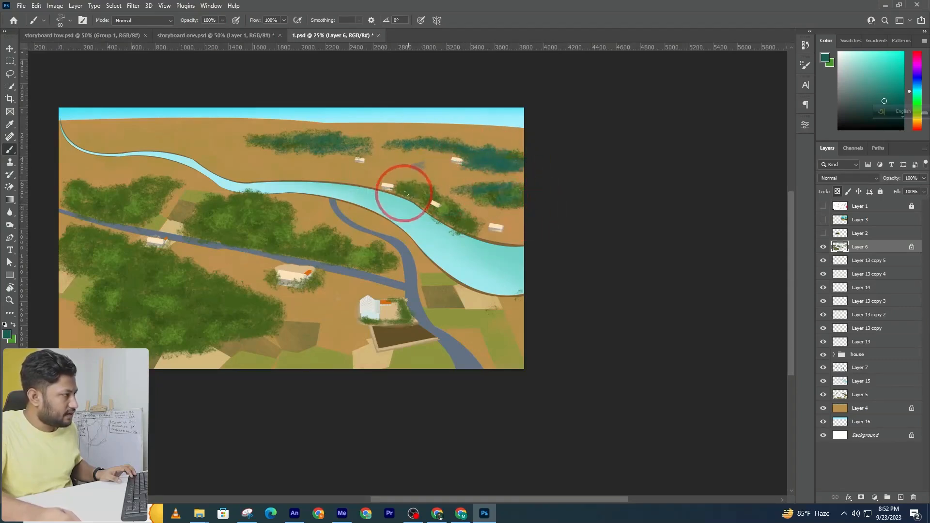
Step: Select the brown ground layer, Layer 4, sample its brown, and mute the foreground colour to greyish brown #907f65
{"action": "left_click", "coordinate": [209, 140], "text": "ctrl"}
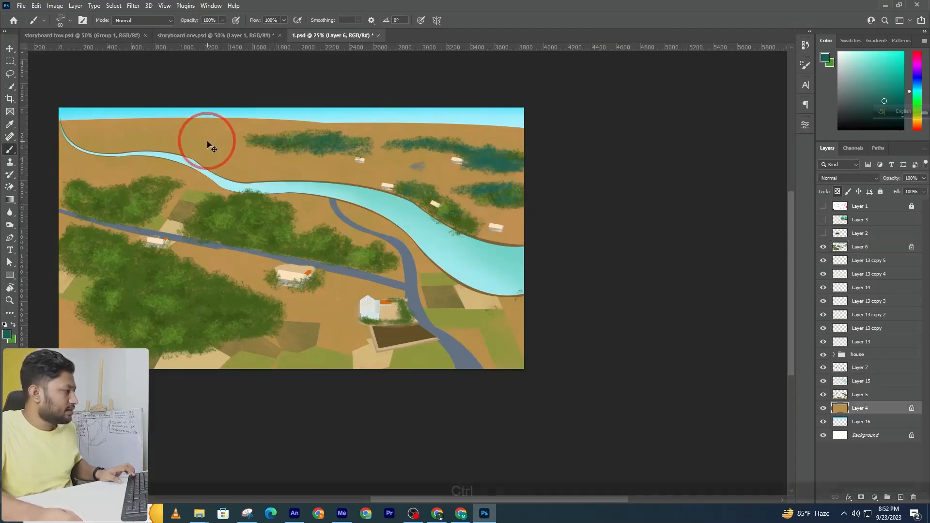
{"action": "left_click", "coordinate": [837, 192]}
{"action": "left_click", "coordinate": [6, 333]}
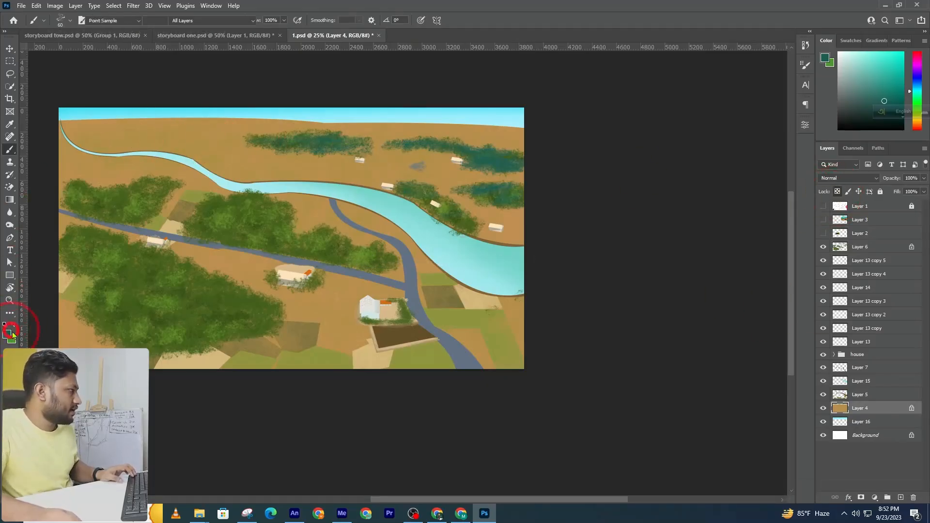
{"action": "left_click", "coordinate": [208, 130]}
{"action": "left_click", "coordinate": [508, 338]}
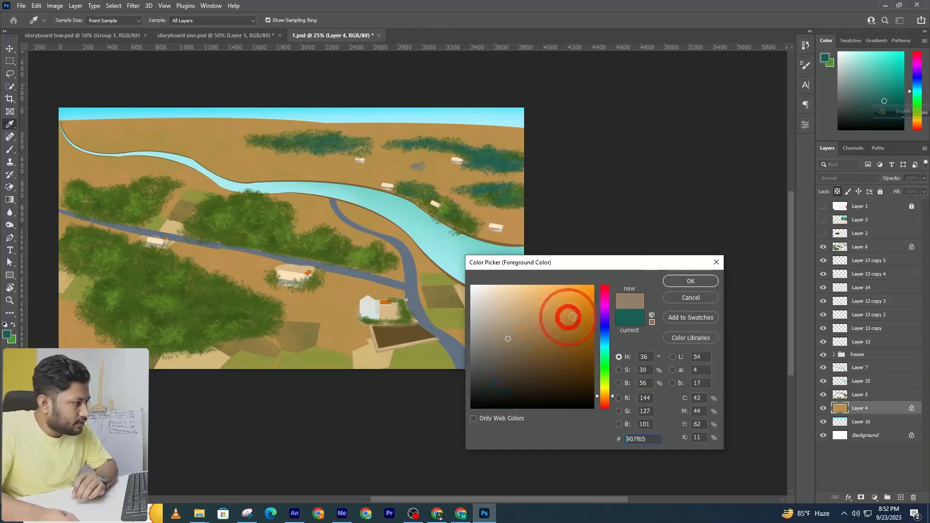
{"action": "left_click", "coordinate": [675, 283]}
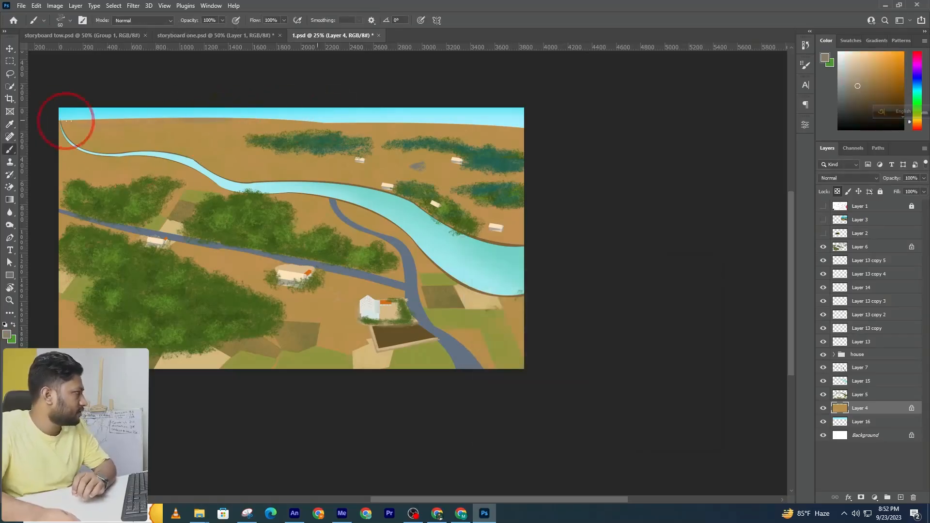
Step: Enlarge the brush to 175 px and paint a greyish brown haze over the distant ground along the horizon
{"action": "key", "text": "bracketright"}
{"action": "key", "text": "bracketright"}
{"action": "key", "text": "bracketright"}
{"action": "key", "text": "bracketright"}
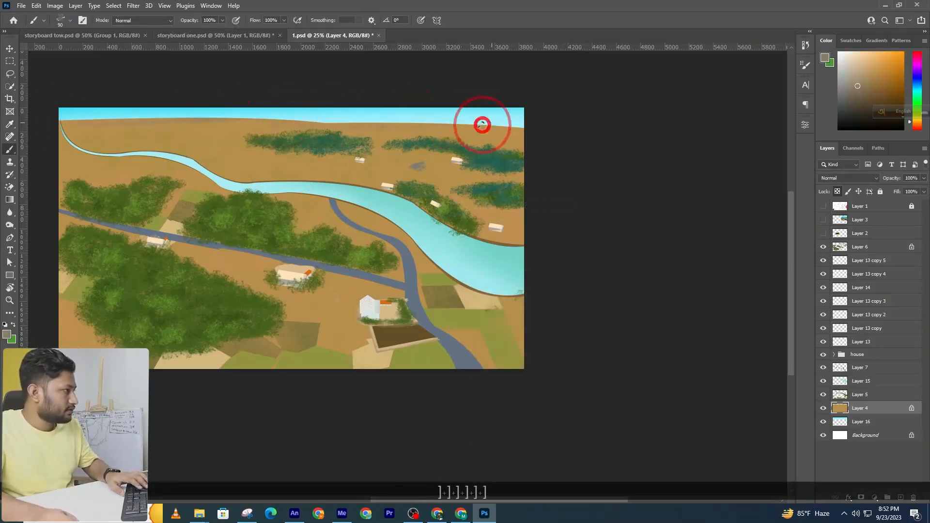
{"action": "key", "text": "bracketright"}
{"action": "key", "text": "bracketright"}
{"action": "key", "text": "bracketright"}
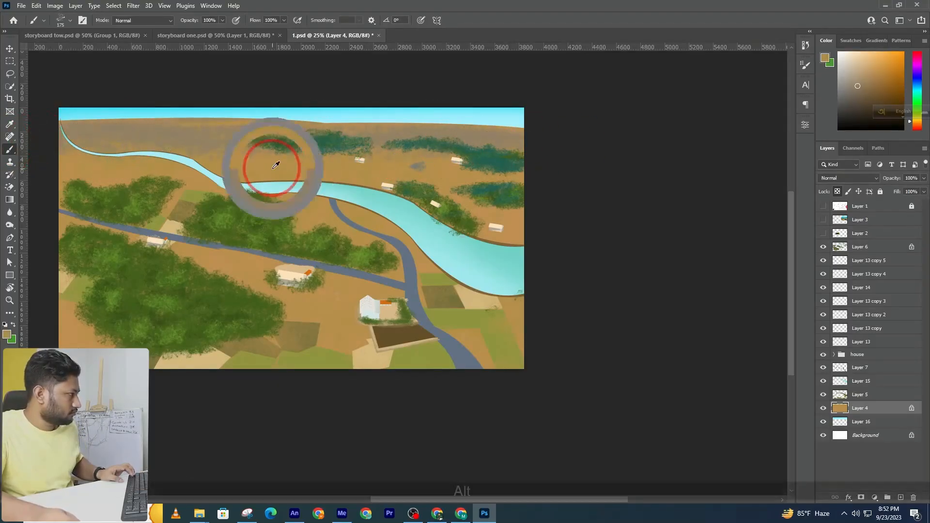
Step: Sample greyish brown from the horizon and brown from nearer ground, and blend them over the distant ground on Layer 4
{"action": "left_click", "coordinate": [111, 132], "text": "alt"}
{"action": "left_click", "coordinate": [331, 117], "text": "alt"}
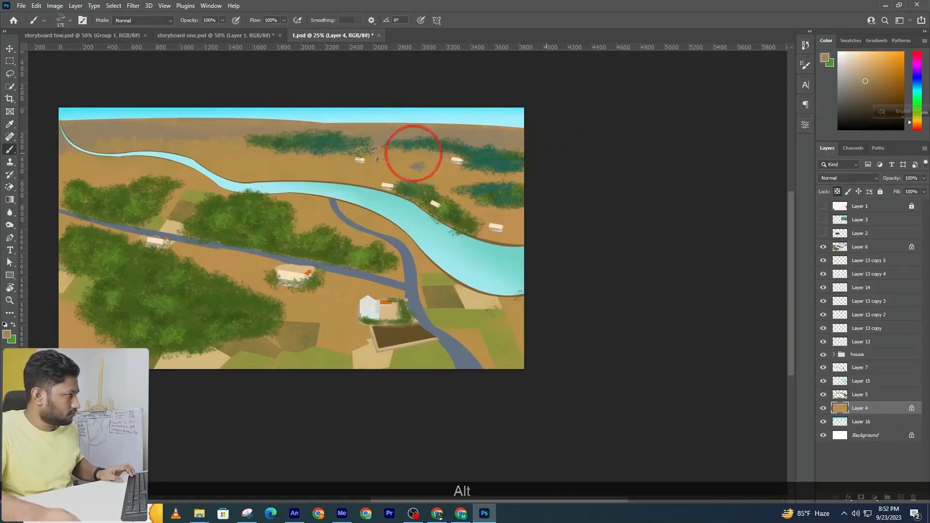
{"action": "key", "text": "alt"}
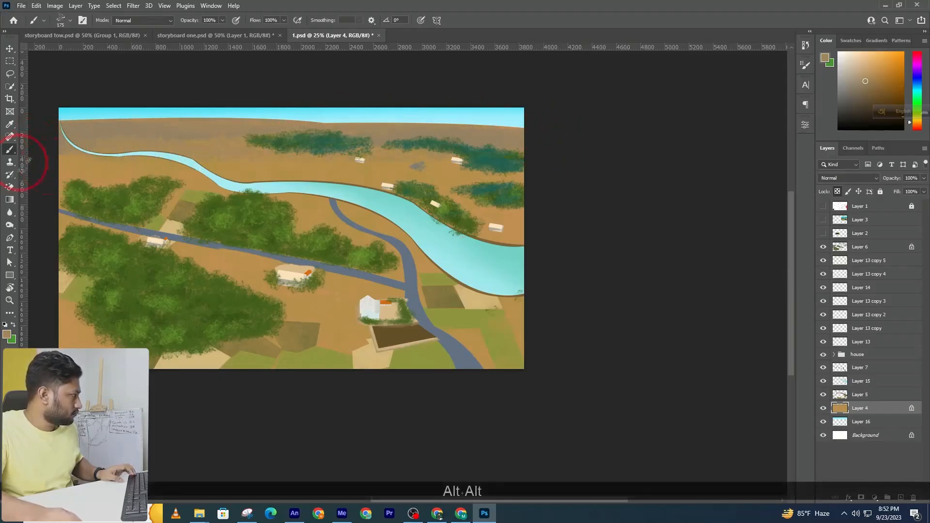
{"action": "left_click", "coordinate": [104, 156], "text": "alt"}
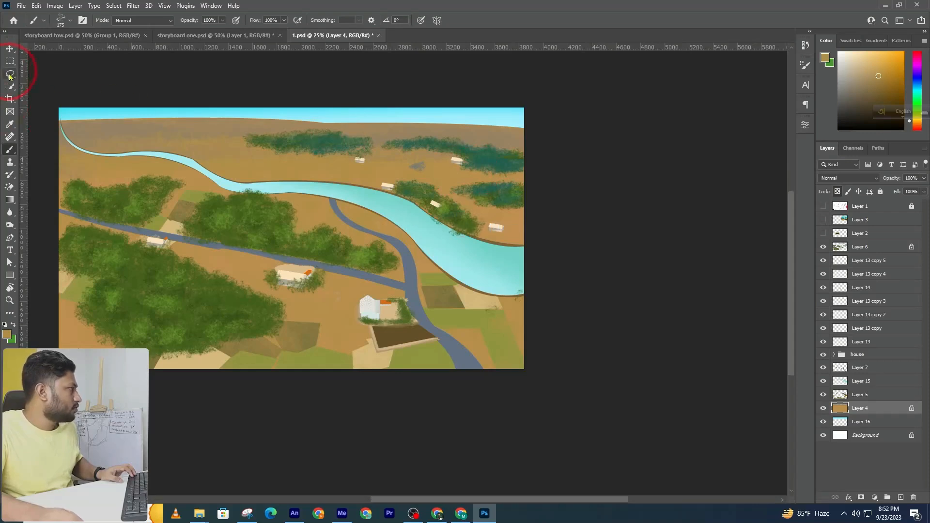
Step: Set the foreground colour to muted blue #5ca2b6 for the brush
{"action": "left_click", "coordinate": [7, 335]}
{"action": "left_click", "coordinate": [321, 138]}
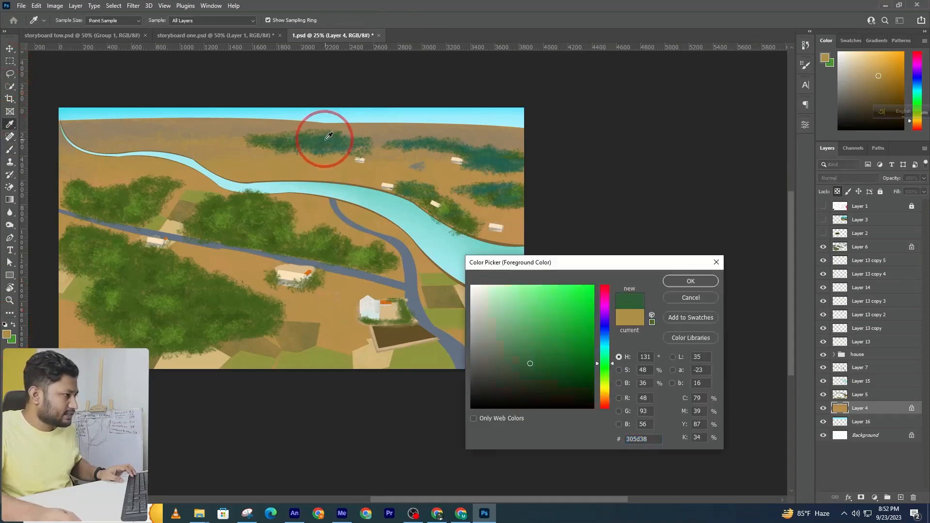
{"action": "left_click_drag", "start_coordinate": [352, 145], "coordinate": [520, 286]}
{"action": "left_click", "coordinate": [608, 343]}
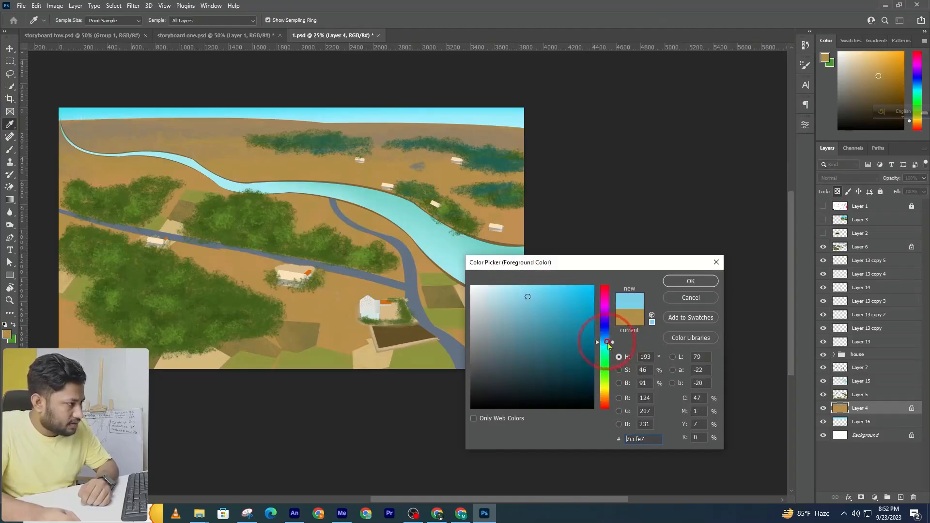
{"action": "left_click", "coordinate": [688, 280]}
{"action": "key", "text": "b"}
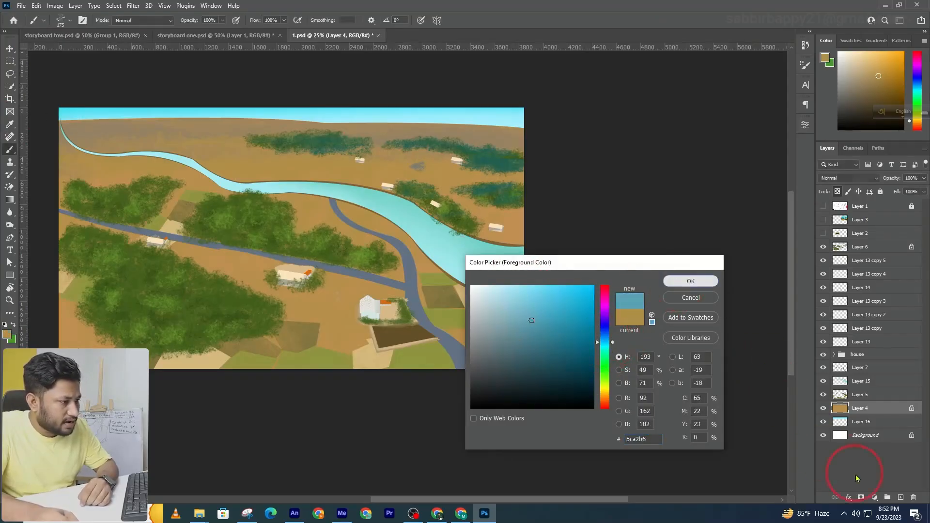
Step: Add a new layer above Layer 4 and paint a row of muted blue distant trees along the horizon with a 100 px brush
{"action": "left_click", "coordinate": [900, 498]}
{"action": "key", "text": "["}
{"action": "key", "text": "bracketleft"}
{"action": "key", "text": "bracketleft"}
{"action": "left_click_drag", "start_coordinate": [77, 116], "coordinate": [85, 121]}
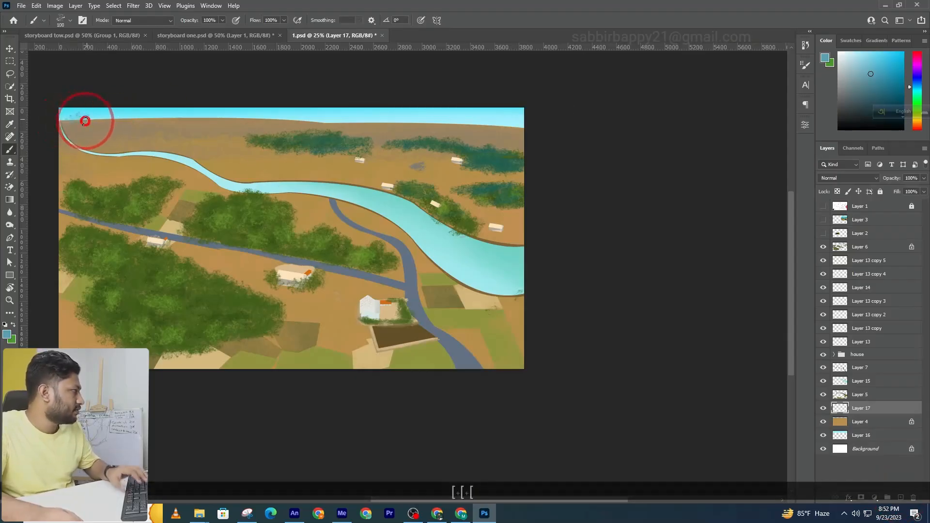
{"action": "key", "text": "ctrl+z"}
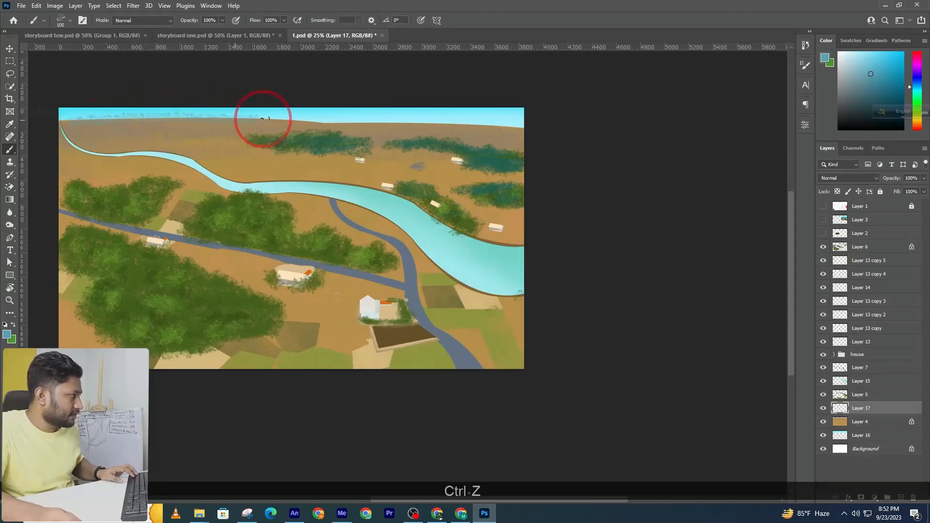
{"action": "left_click", "coordinate": [525, 127], "text": "ctrl+space"}
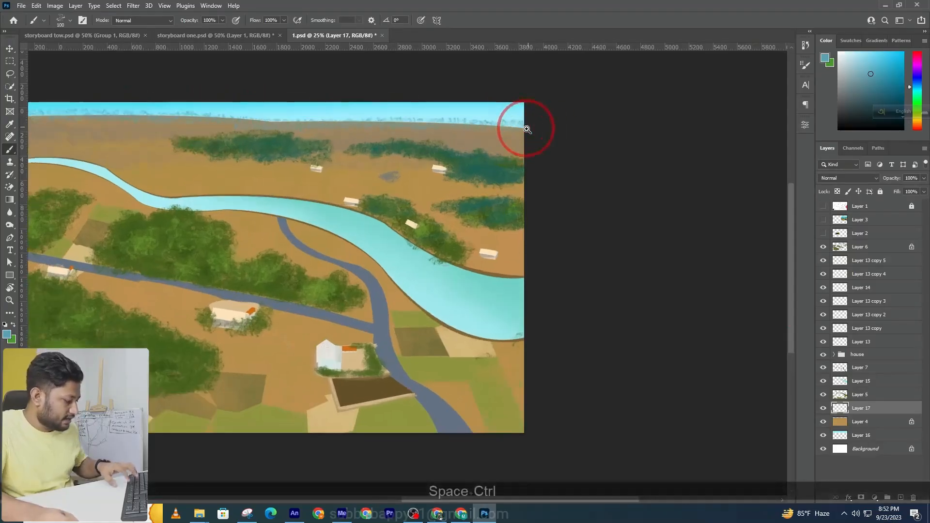
Step: Reduce the brush to 70 px and paint muted blue over the ground edge just beneath the horizon trees
{"action": "key", "text": "bracketleft"}
{"action": "key", "text": "bracketleft"}
{"action": "key", "text": "bracketleft"}
{"action": "key", "text": "bracketleft"}
{"action": "key", "text": "bracketleft"}
{"action": "key", "text": "bracketleft"}
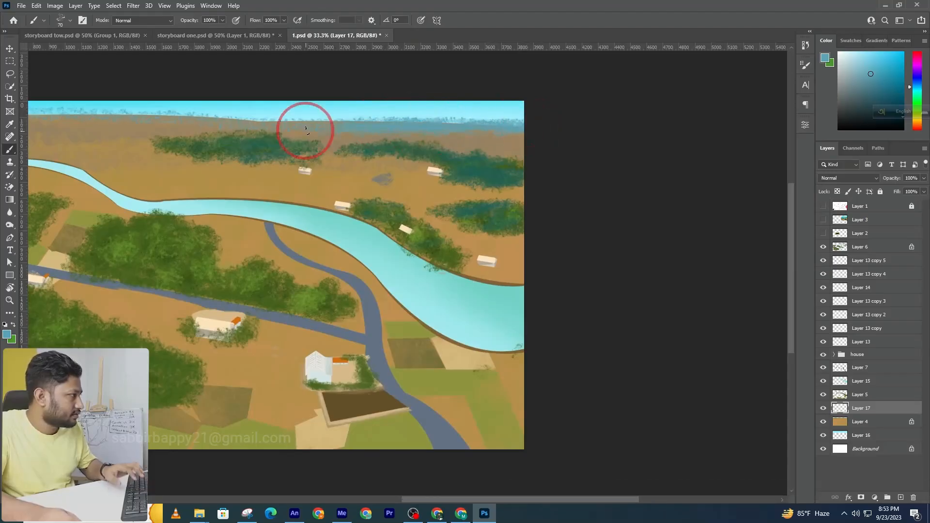
{"action": "left_click_drag", "start_coordinate": [294, 123], "coordinate": [356, 130]}
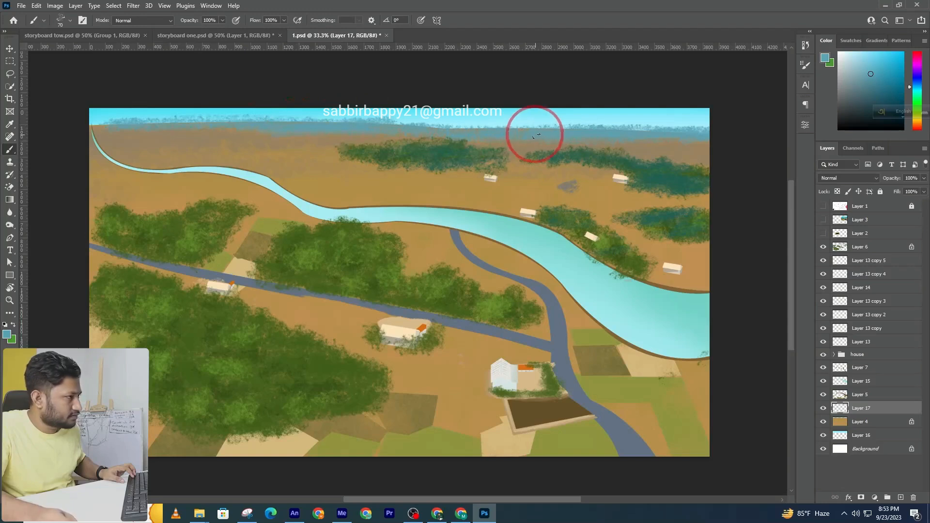
Step: Refine the blue tree line along the horizon with progressively smaller brush sizes, down to 10 px
{"action": "key", "text": "bracketleft"}
{"action": "key", "text": "bracketleft"}
{"action": "key", "text": "bracketleft"}
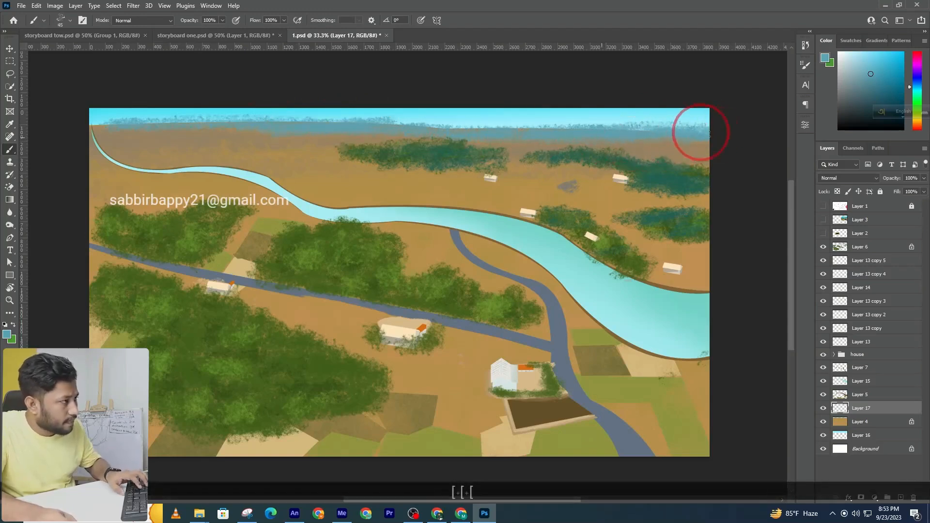
{"action": "key", "text": "bracketleft"}
{"action": "key", "text": "bracketleft"}
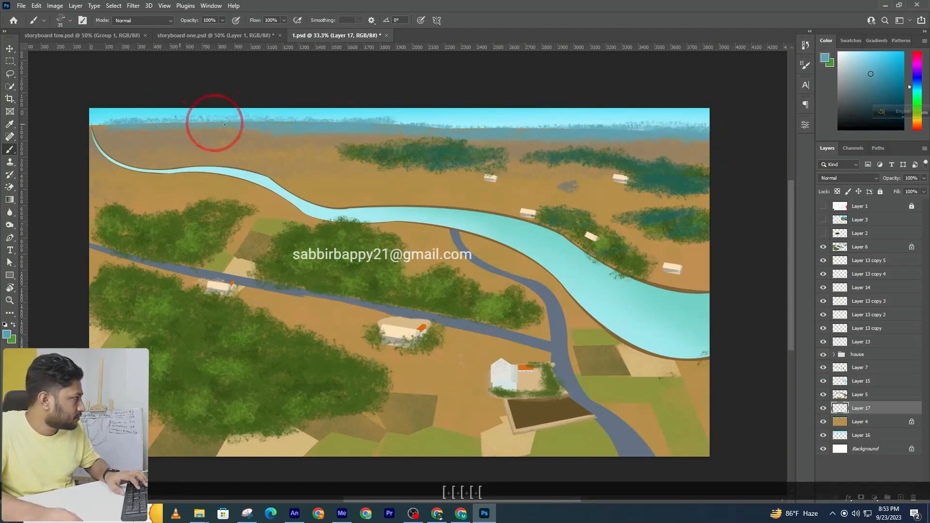
{"action": "key", "text": "bracketleft"}
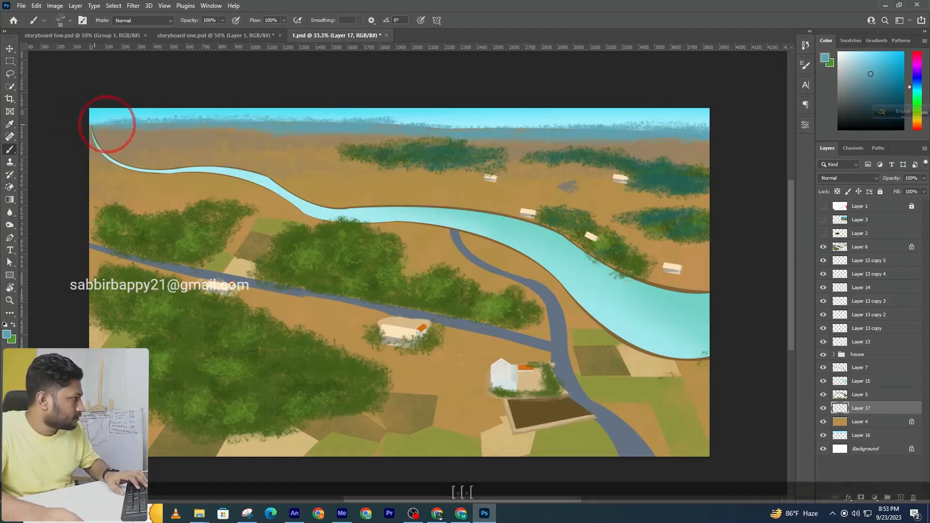
{"action": "key", "text": "bracketleft"}
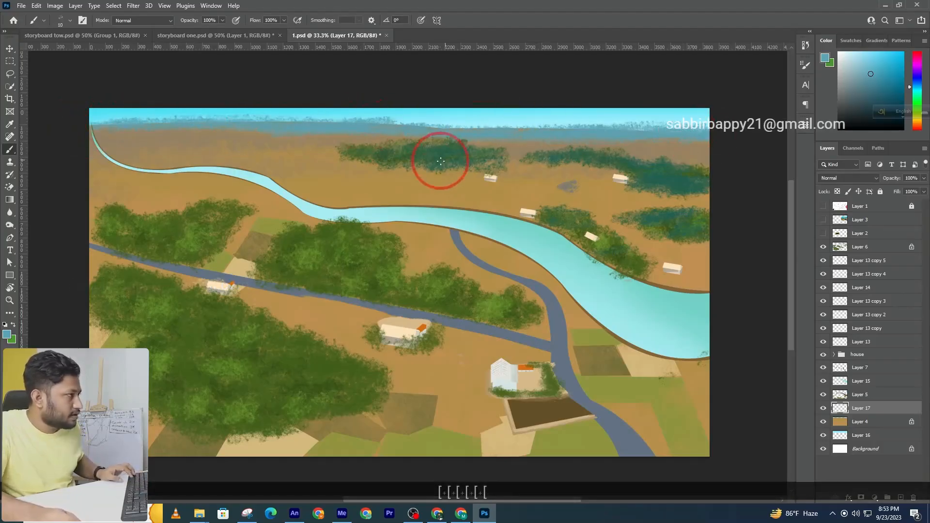
Step: Sample the dark green of the distant trees and shift the foreground colour to a deeper blue with a hue of about 200°
{"action": "left_click", "coordinate": [436, 145], "text": "alt"}
{"action": "left_click", "coordinate": [7, 334]}
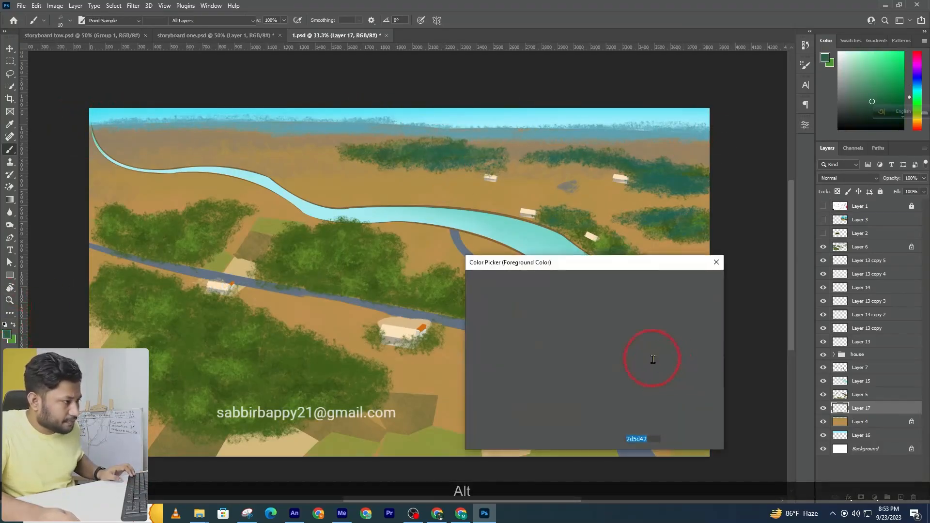
{"action": "left_click", "coordinate": [601, 347]}
{"action": "left_click_drag", "start_coordinate": [603, 350], "coordinate": [602, 340]}
{"action": "left_click", "coordinate": [553, 324]}
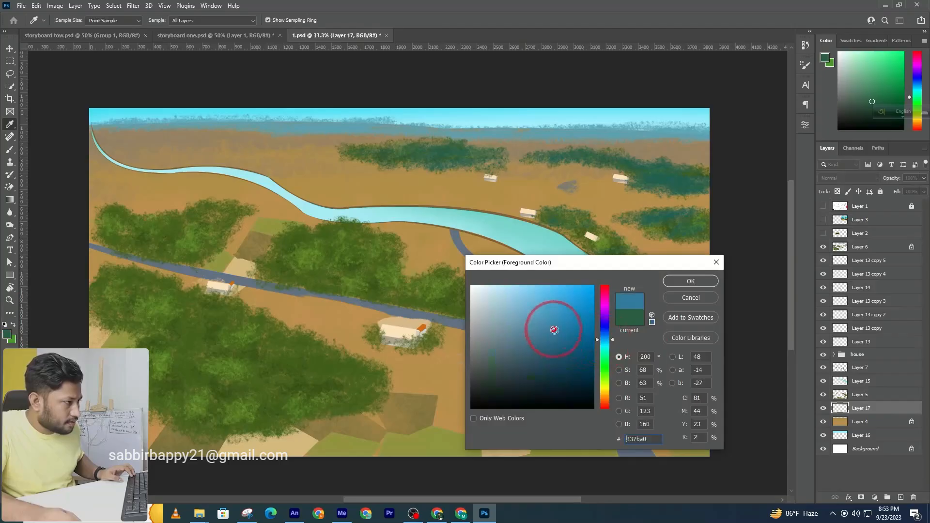
{"action": "left_click", "coordinate": [681, 281]}
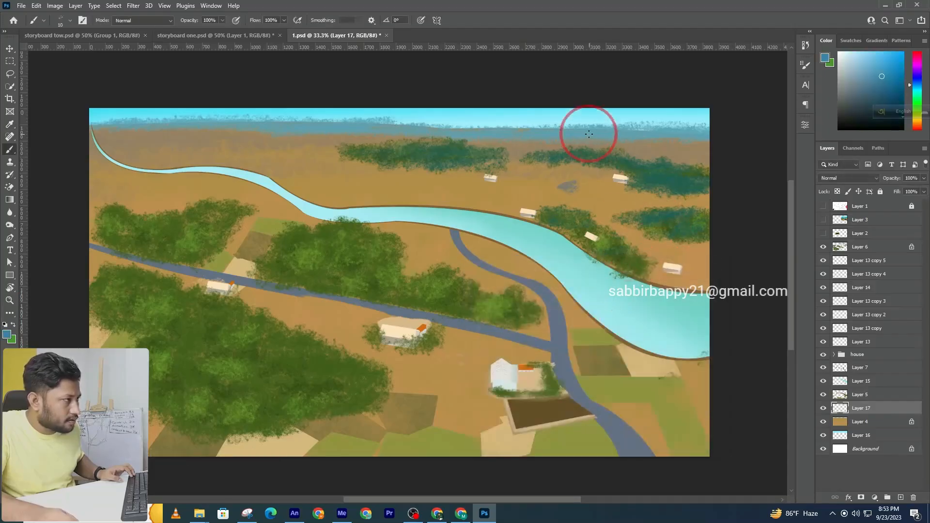
Step: Enlarge the brush to 50 px and up to 70 px, painting deeper blue along the lower part of the horizon tree line
{"action": "key", "text": "bracketright"}
{"action": "key", "text": "bracketright"}
{"action": "key", "text": "bracketright"}
{"action": "key", "text": "bracketright"}
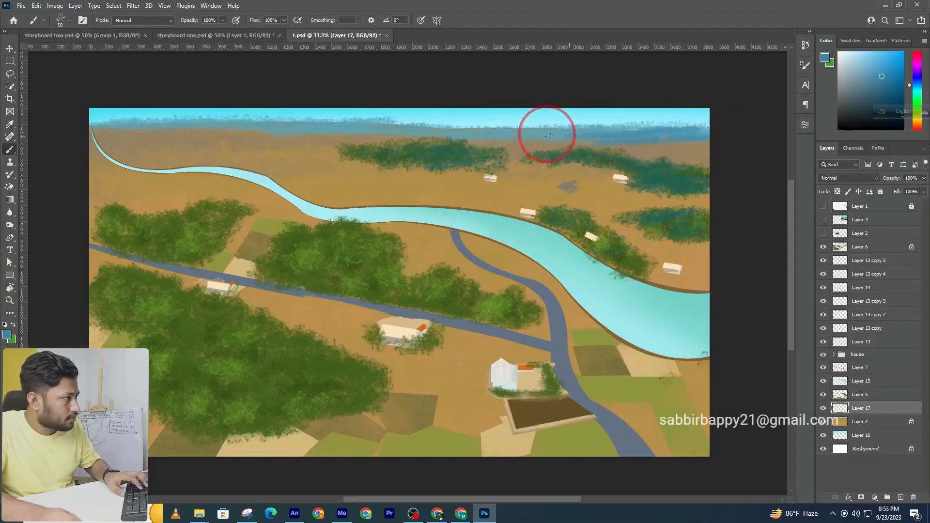
{"action": "key", "text": "bracketright"}
{"action": "key", "text": "bracketright"}
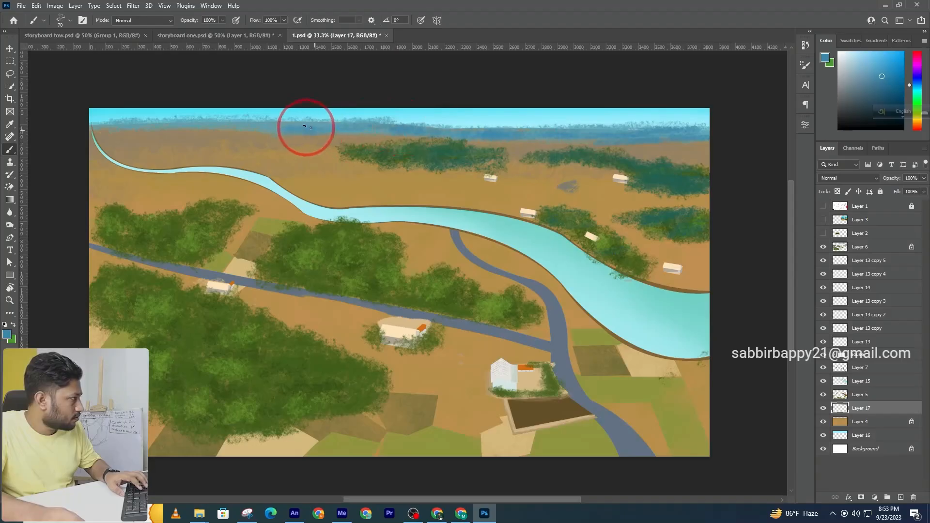
{"action": "left_click_drag", "start_coordinate": [302, 129], "coordinate": [261, 130]}
Step: Reduce the brush to 50 px and build up deeper blue foliage texture across the full width of the horizon tree line
{"action": "key", "text": "bracketleft"}
{"action": "key", "text": "bracketleft"}
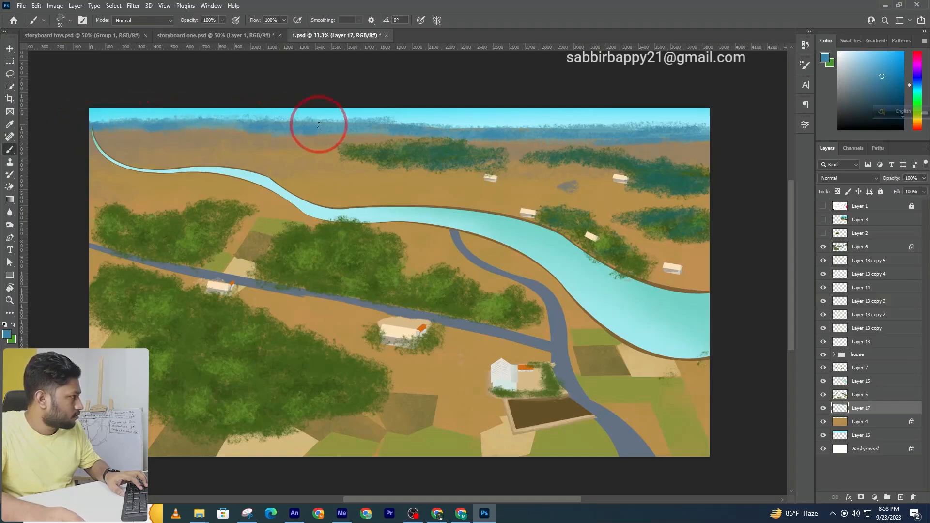
{"action": "left_click_drag", "start_coordinate": [408, 133], "coordinate": [415, 133]}
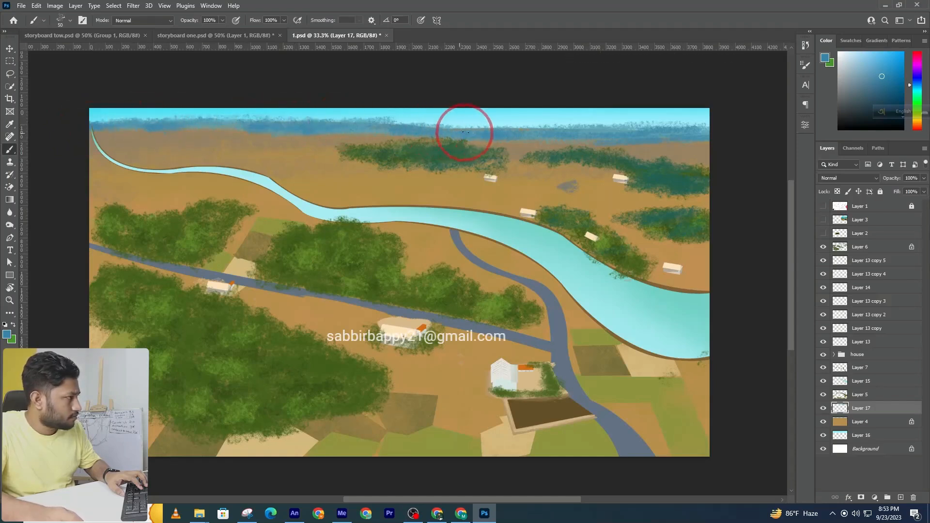
{"action": "mouse_move", "coordinate": [520, 126]}
{"action": "left_mouse_down"}
{"action": "mouse_move", "coordinate": [611, 126]}
{"action": "mouse_move", "coordinate": [708, 128]}
{"action": "left_mouse_up"}
{"action": "left_click_drag", "start_coordinate": [633, 139], "coordinate": [600, 142]}
{"action": "left_click_drag", "start_coordinate": [549, 130], "coordinate": [467, 132]}
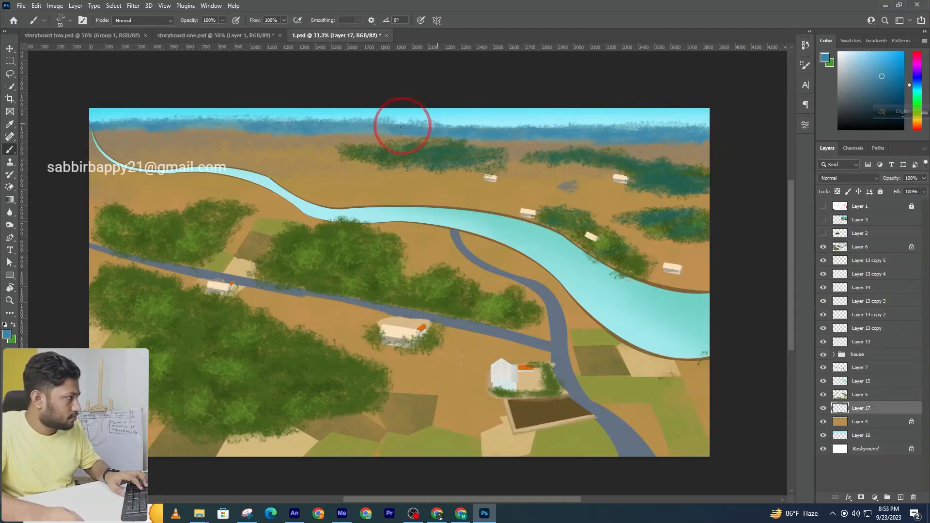
{"action": "left_click_drag", "start_coordinate": [407, 124], "coordinate": [403, 126]}
{"action": "left_click_drag", "start_coordinate": [283, 125], "coordinate": [95, 122]}
{"action": "key", "text": "bracketleft"}
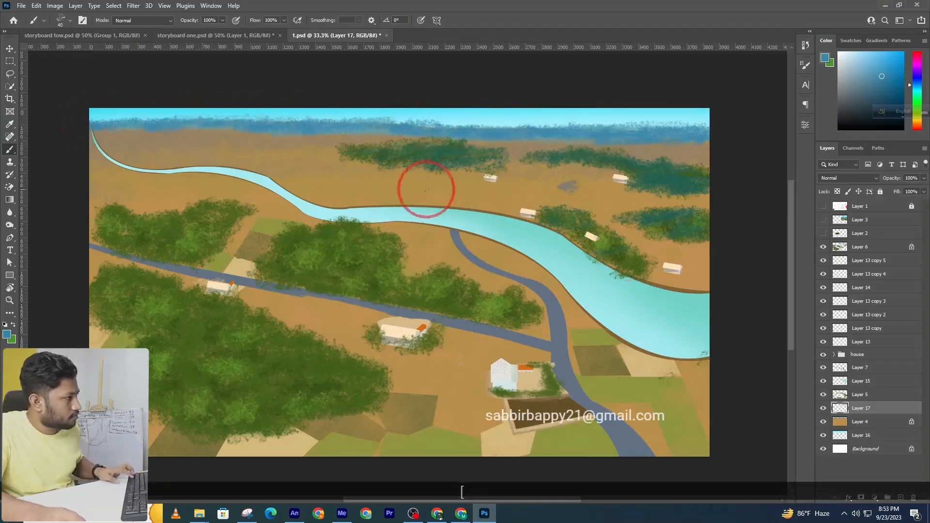
Step: Examine the whole painting at reduced and enlarged scale to judge the blue horizon haze
{"action": "left_click", "coordinate": [504, 182], "text": "ctrl+alt"}
{"action": "left_click", "coordinate": [510, 181], "text": "ctrl+alt"}
{"action": "left_click", "coordinate": [549, 165], "text": "ctrl+alt"}
{"action": "left_click", "coordinate": [550, 165], "text": "ctrl+alt"}
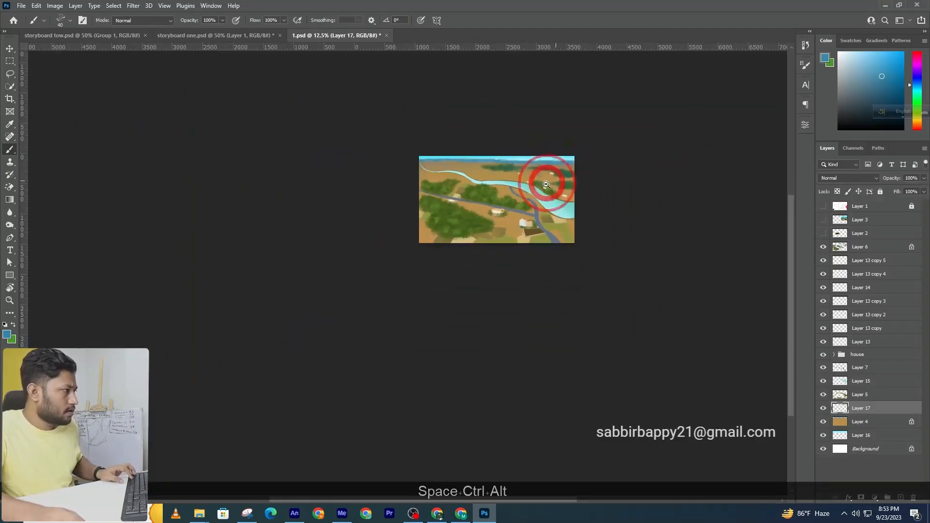
{"action": "left_click", "coordinate": [474, 164], "text": "ctrl"}
{"action": "left_click", "coordinate": [460, 166], "text": "ctrl"}
{"action": "left_click", "coordinate": [461, 177], "text": "ctrl"}
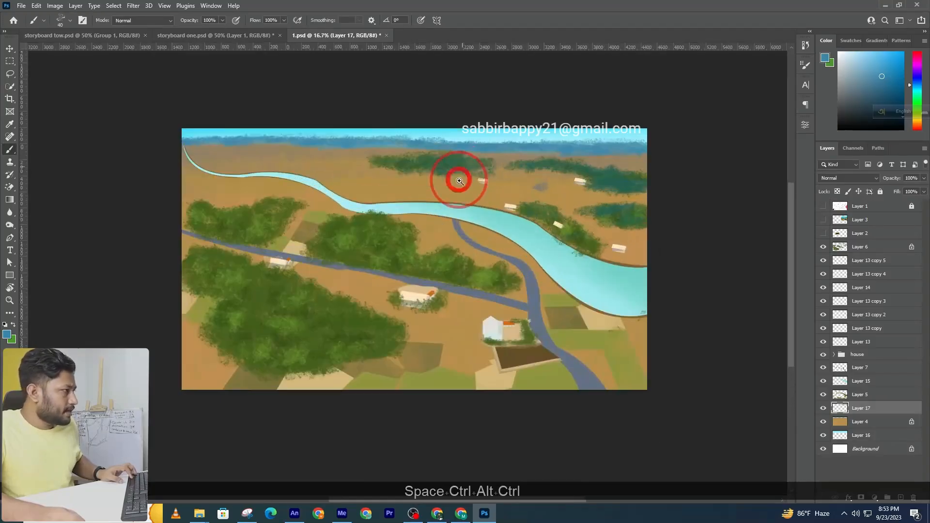
{"action": "left_click", "coordinate": [455, 170], "text": "ctrl"}
{"action": "left_click", "coordinate": [417, 161], "text": "ctrl"}
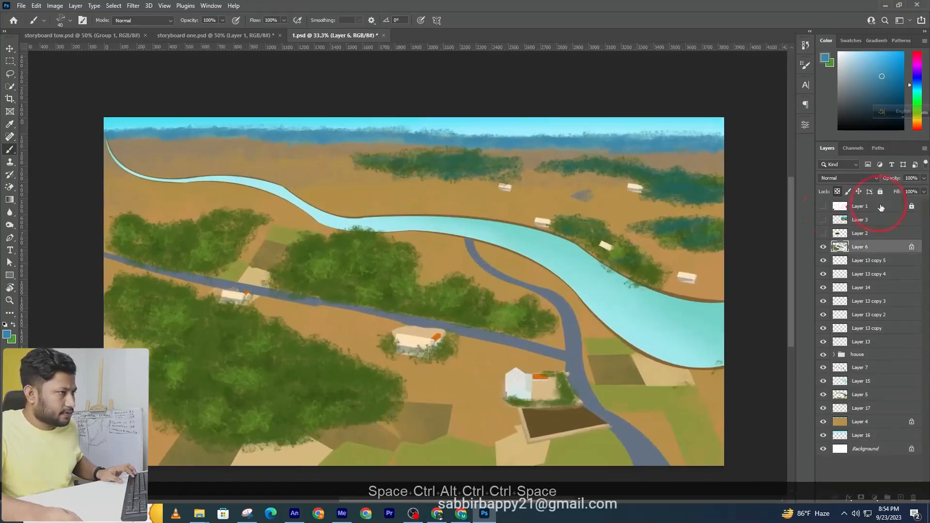
Step: Select the tree layer, Layer 6, and paint blue over the central distant tree cluster with a 60 px brush
{"action": "key", "text": "bracketright"}
{"action": "key", "text": "bracketright"}
{"action": "key", "text": "bracketright"}
{"action": "mouse_move", "coordinate": [405, 152]}
{"action": "left_mouse_down"}
{"action": "mouse_move", "coordinate": [444, 151]}
{"action": "mouse_move", "coordinate": [393, 162]}
{"action": "mouse_move", "coordinate": [402, 173]}
{"action": "mouse_move", "coordinate": [379, 171]}
{"action": "mouse_move", "coordinate": [518, 168]}
{"action": "mouse_move", "coordinate": [403, 165]}
{"action": "mouse_move", "coordinate": [461, 153]}
{"action": "left_mouse_up"}
{"action": "key", "text": "alt"}
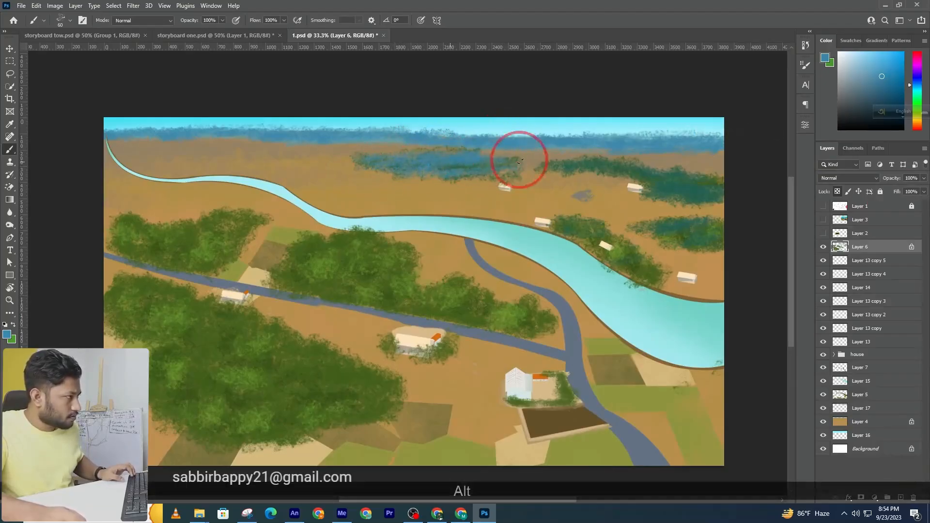
Step: Dab sampled dark teal into the central blue tree cluster, try an olive tone over it, and undo the last stroke
{"action": "left_click", "coordinate": [596, 166], "text": "alt"}
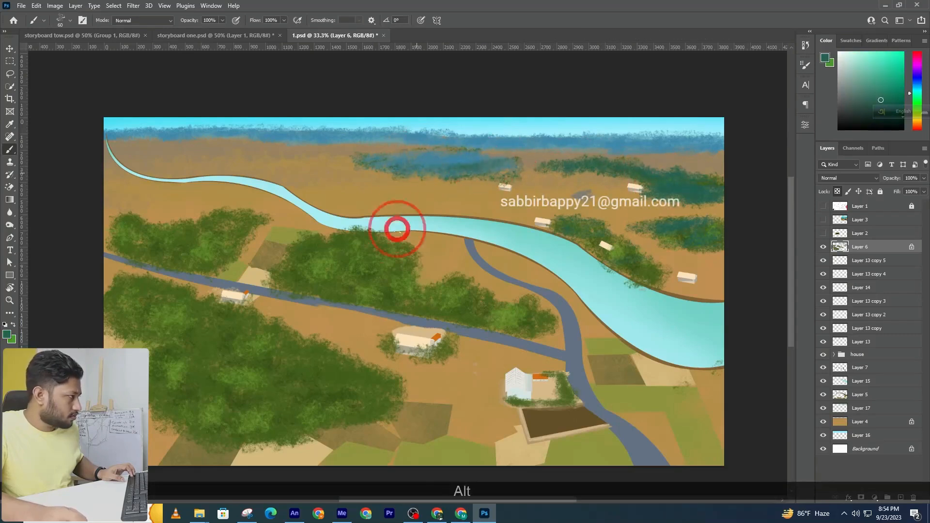
{"action": "left_click", "coordinate": [378, 233], "text": "alt"}
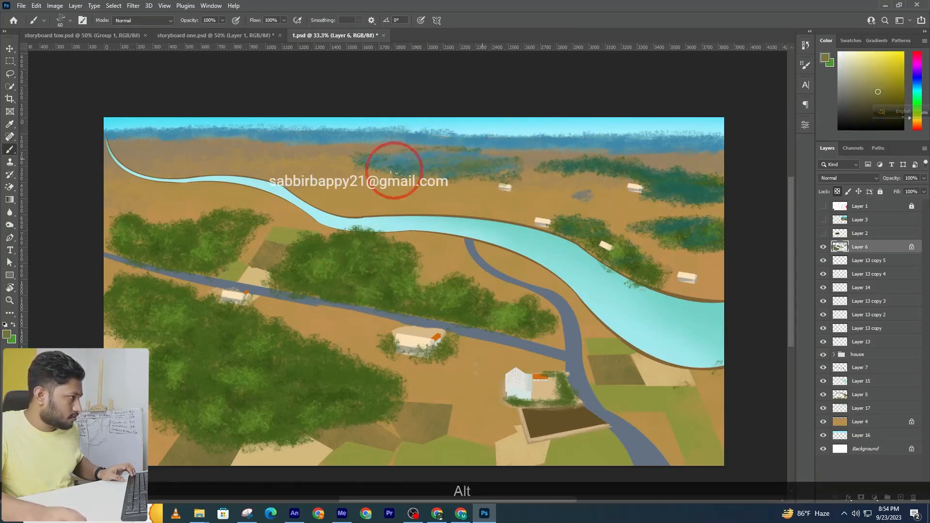
{"action": "key", "text": "ctrl+z"}
Step: Lower the brush opacity to 47%, paint sampled dark green into the central cluster, try light blue over it, and undo the last stroke
{"action": "left_click", "coordinate": [330, 280], "text": "alt"}
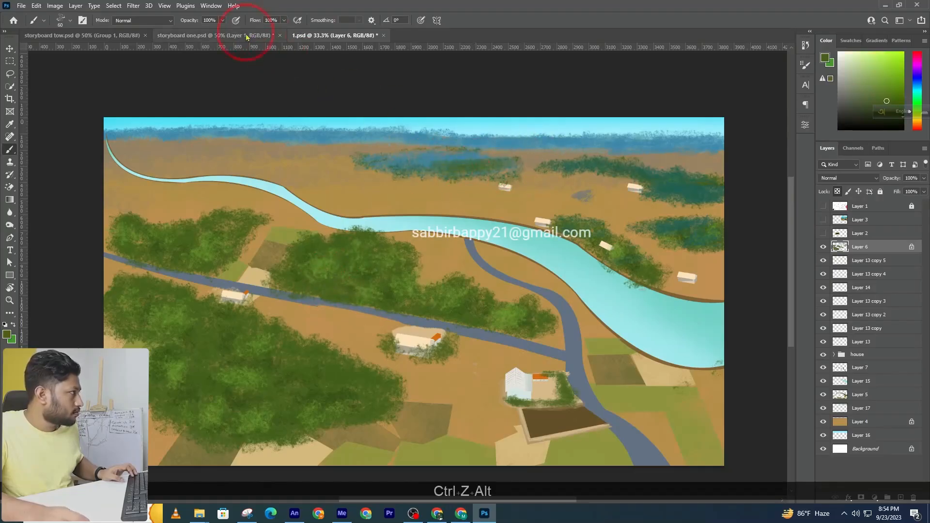
{"action": "left_click", "coordinate": [222, 20]}
{"action": "left_click_drag", "start_coordinate": [223, 31], "coordinate": [200, 32]}
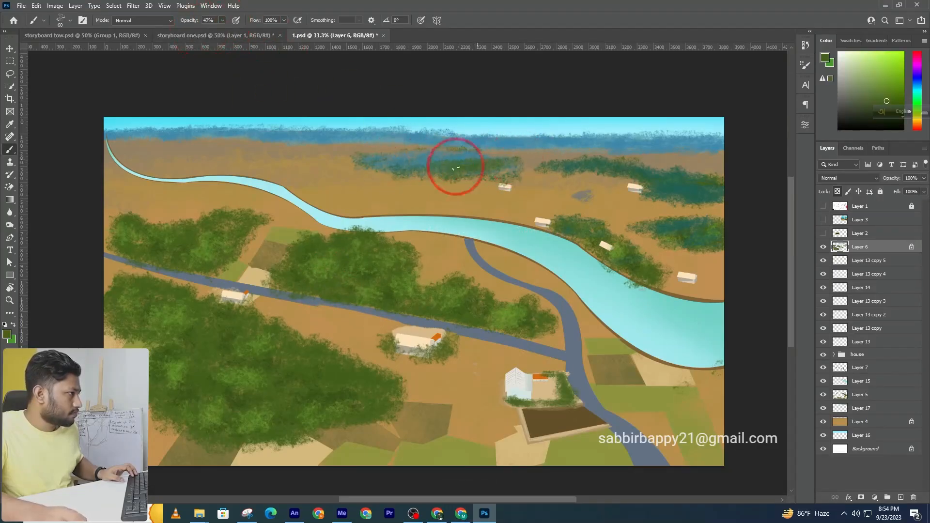
{"action": "left_click", "coordinate": [413, 153], "text": "alt"}
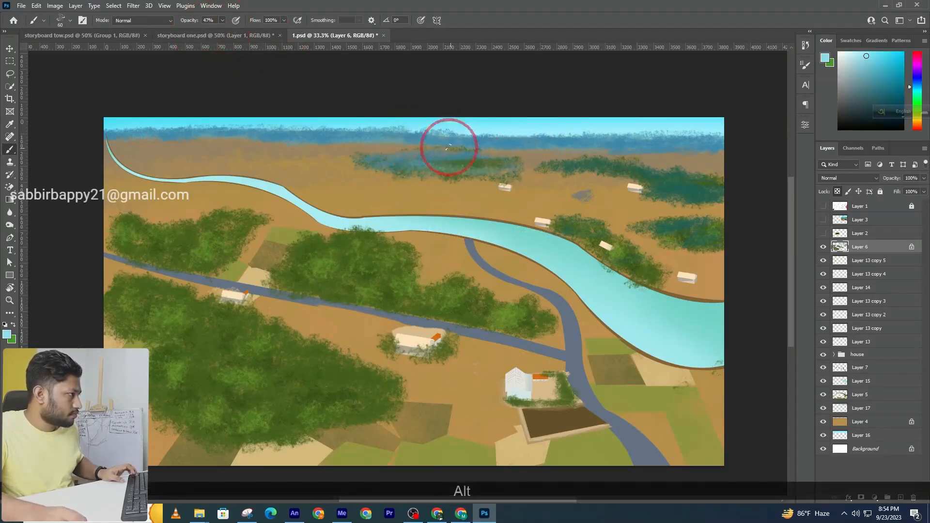
{"action": "key", "text": "ctrl+z"}
Step: Sample the cluster's blue and paint it over the central tree cluster and the upper edges of the neighbouring distant trees
{"action": "left_click", "coordinate": [460, 163], "text": "alt"}
{"action": "mouse_move", "coordinate": [460, 162]}
{"action": "left_mouse_down"}
{"action": "mouse_move", "coordinate": [395, 165]}
{"action": "mouse_move", "coordinate": [493, 204]}
{"action": "mouse_move", "coordinate": [509, 152]}
{"action": "mouse_move", "coordinate": [463, 155]}
{"action": "mouse_move", "coordinate": [535, 157]}
{"action": "mouse_move", "coordinate": [383, 169]}
{"action": "mouse_move", "coordinate": [621, 158]}
{"action": "mouse_move", "coordinate": [550, 164]}
{"action": "mouse_move", "coordinate": [693, 176]}
{"action": "mouse_move", "coordinate": [569, 165]}
{"action": "mouse_move", "coordinate": [654, 171]}
{"action": "left_mouse_up"}
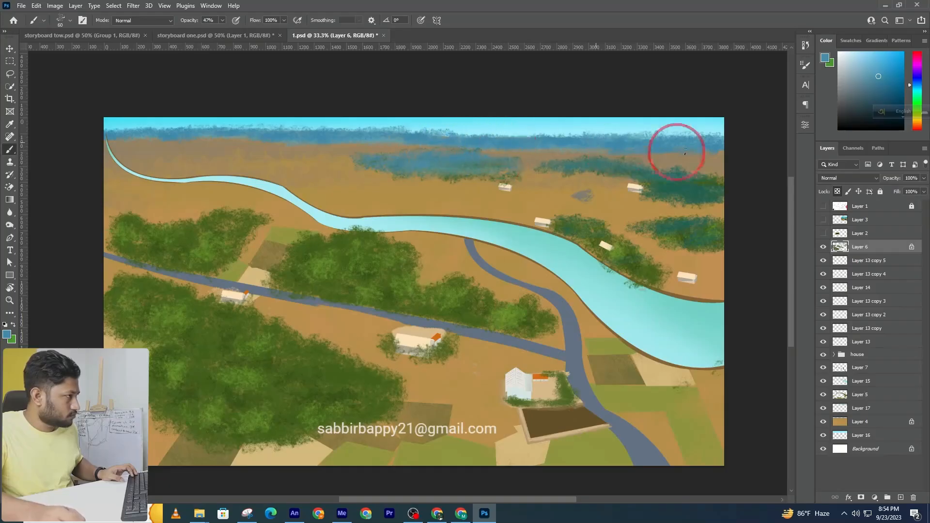
Step: Sample dark green from the distant trees and blend it into the blue tree clusters beyond the river
{"action": "left_click", "coordinate": [637, 171], "text": "ctrl+alt"}
{"action": "left_click", "coordinate": [658, 173], "text": "ctrl+alt"}
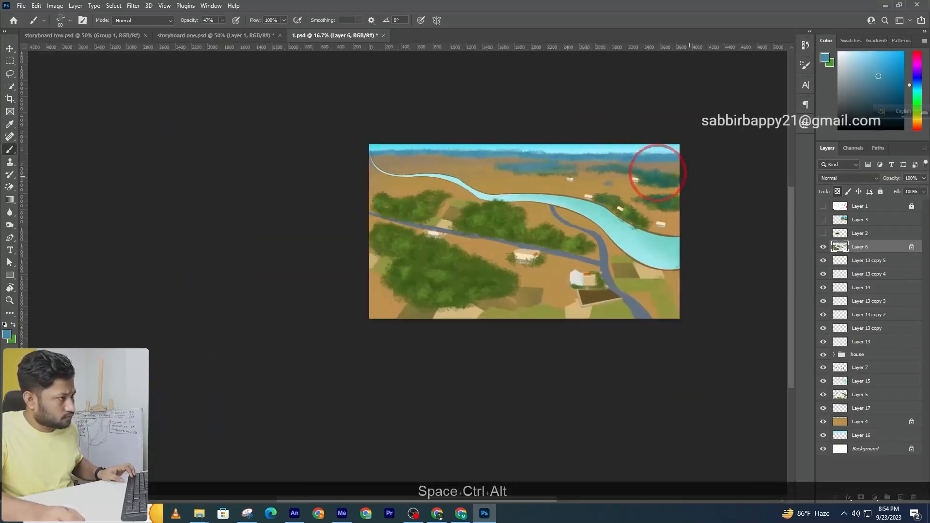
{"action": "left_click", "coordinate": [630, 186], "text": "alt"}
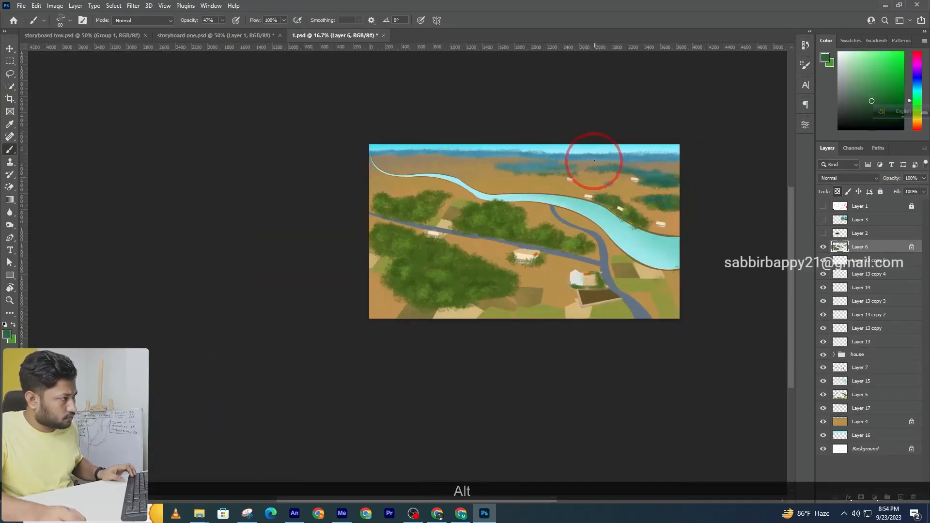
Step: Sample the green of the tree clusters as the foreground colour
{"action": "left_click", "coordinate": [479, 213], "text": "alt"}
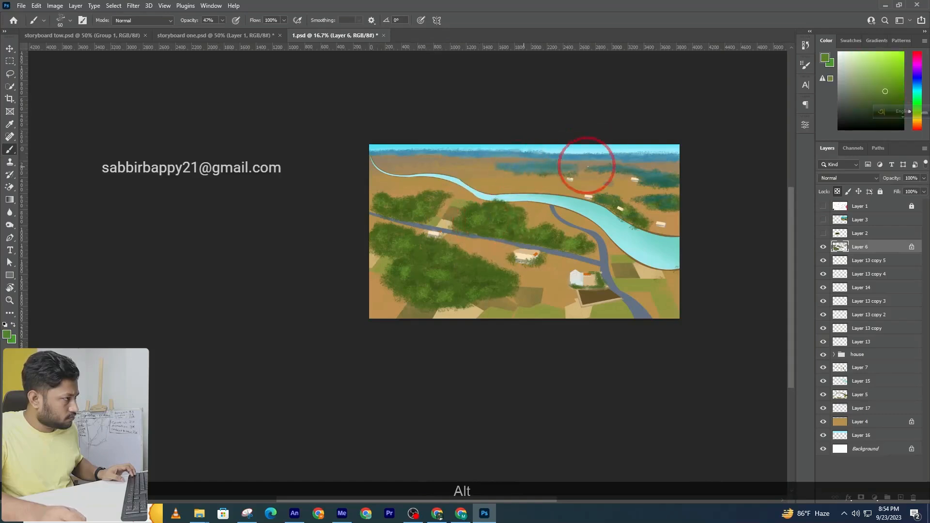
{"action": "left_click", "coordinate": [512, 225], "text": "ctrl"}
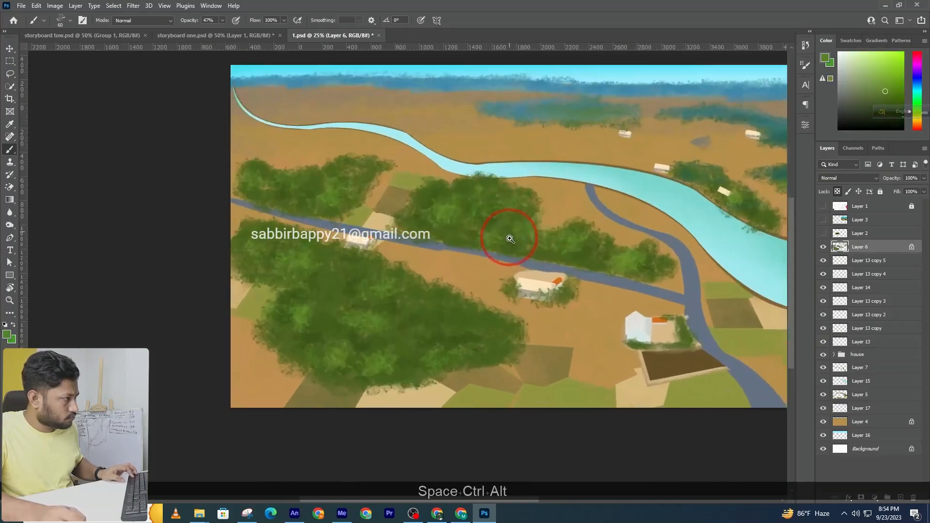
{"action": "mouse_move", "coordinate": [734, 182]}
{"action": "left_mouse_down"}
{"action": "mouse_move", "coordinate": [747, 181]}
{"action": "mouse_move", "coordinate": [530, 156]}
{"action": "left_mouse_up"}
{"action": "left_click", "coordinate": [537, 155], "text": "ctrl+alt"}
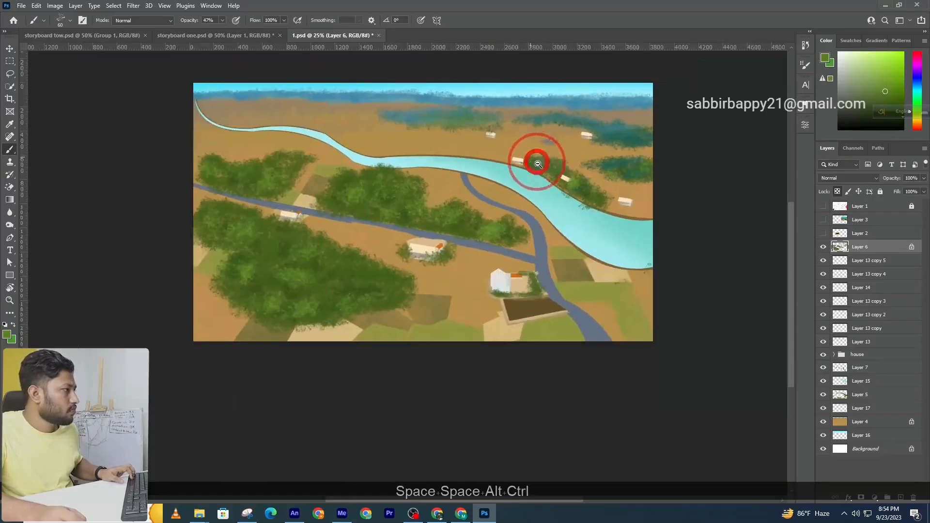
{"action": "left_click", "coordinate": [556, 177], "text": "ctrl+alt"}
Step: Select the brown ground layer, Layer 4, by picking the bare ground on the canvas
{"action": "key", "text": "v"}
{"action": "left_click", "coordinate": [567, 293]}
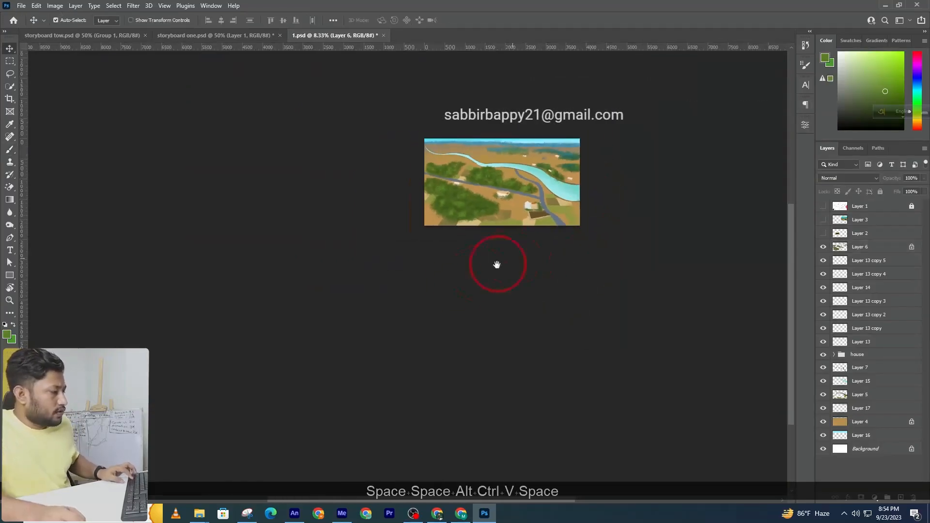
{"action": "left_click_drag", "start_coordinate": [509, 215], "coordinate": [450, 245]}
{"action": "left_click", "coordinate": [450, 245], "text": "ctrl"}
{"action": "left_click", "coordinate": [418, 169], "text": "ctrl"}
{"action": "left_click_drag", "start_coordinate": [408, 154], "coordinate": [391, 183]}
{"action": "left_click", "coordinate": [391, 183]}
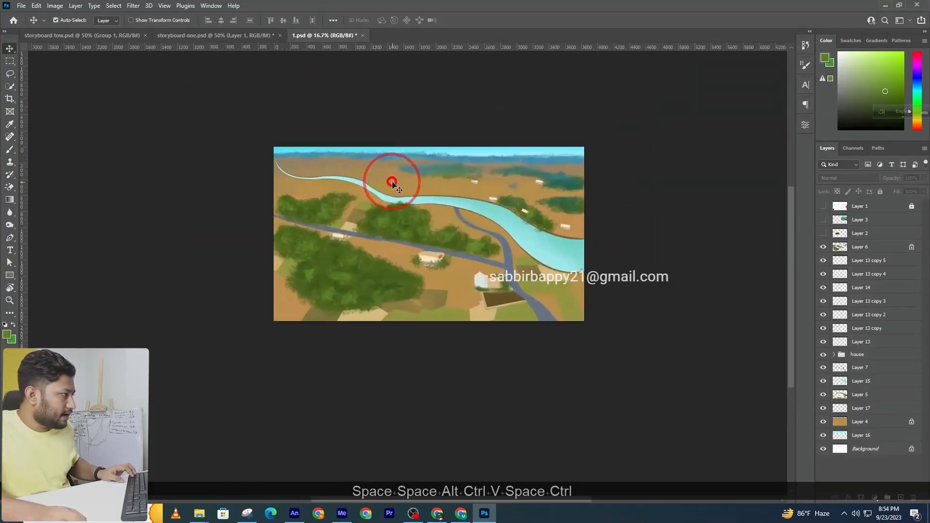
Step: Brush the ground on Layer 4 with olive green sampled from the foreground field, using a 250 px brush
{"action": "left_click", "coordinate": [9, 149]}
{"action": "left_click", "coordinate": [443, 306], "text": "alt"}
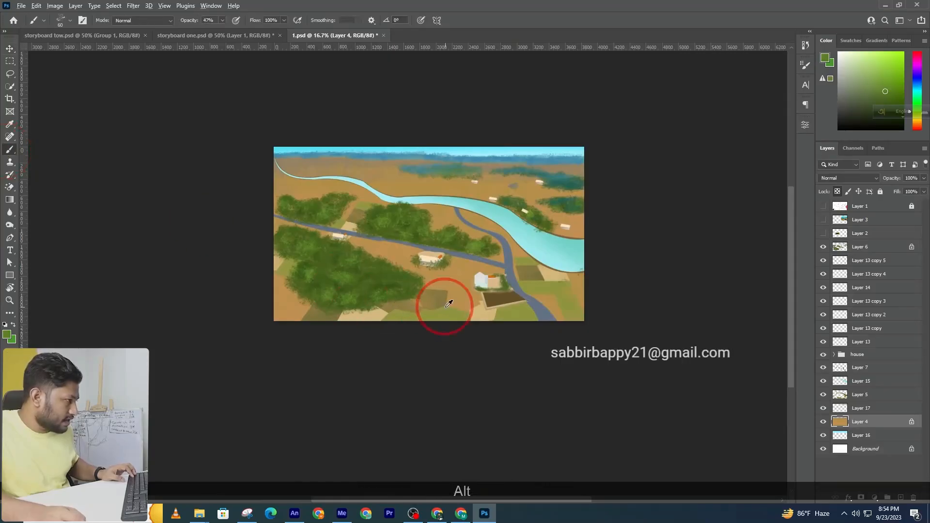
{"action": "left_click", "coordinate": [384, 251]}
{"action": "key", "text": "bracketright"}
{"action": "key", "text": "bracketright"}
{"action": "key", "text": "bracketright"}
{"action": "key", "text": "bracketright"}
{"action": "key", "text": "bracketright"}
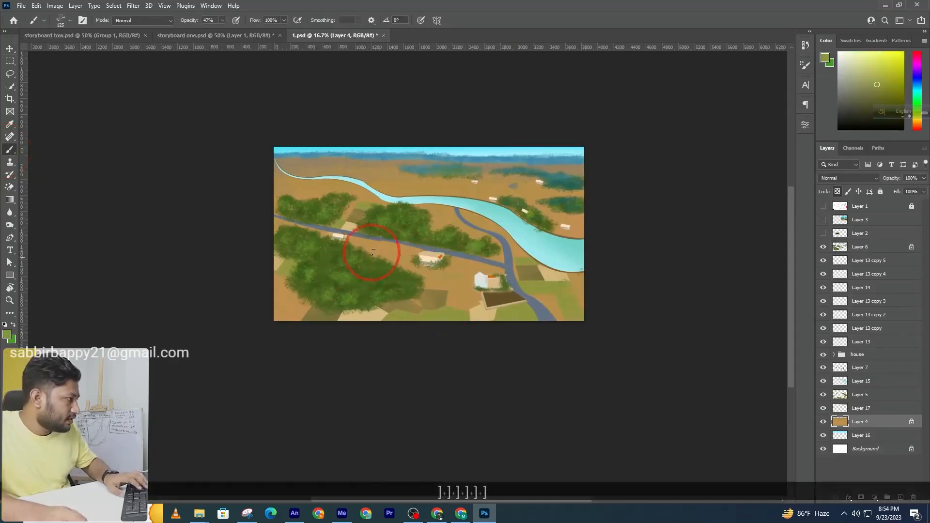
{"action": "key", "text": "bracketright"}
{"action": "key", "text": "bracketright"}
{"action": "key", "text": "bracketright"}
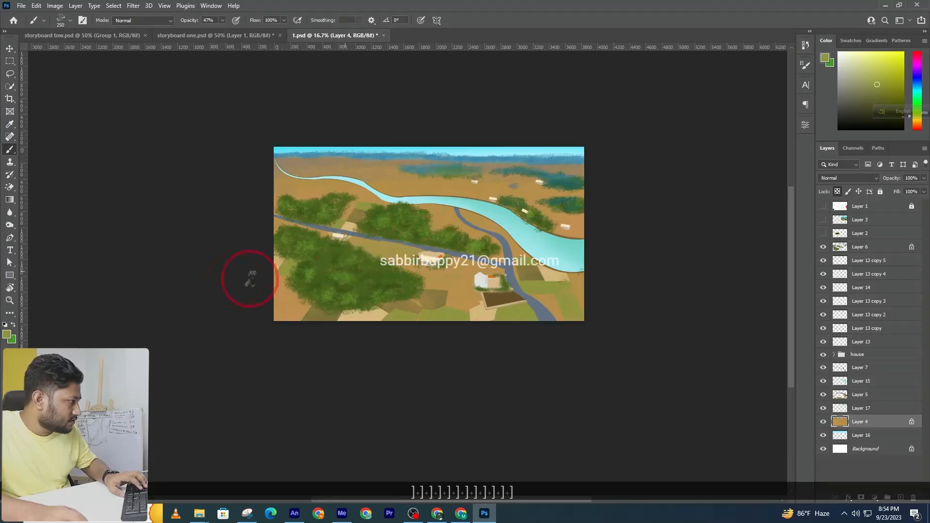
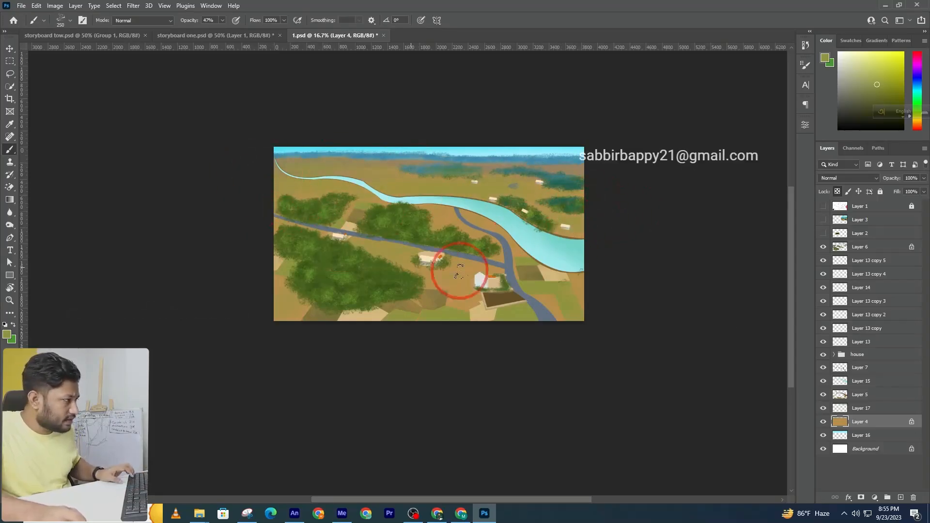
Step: Outline a slanted field plot between the river and the road at the image's left edge with the Polygonal Lasso
{"action": "left_click", "coordinate": [10, 73]}
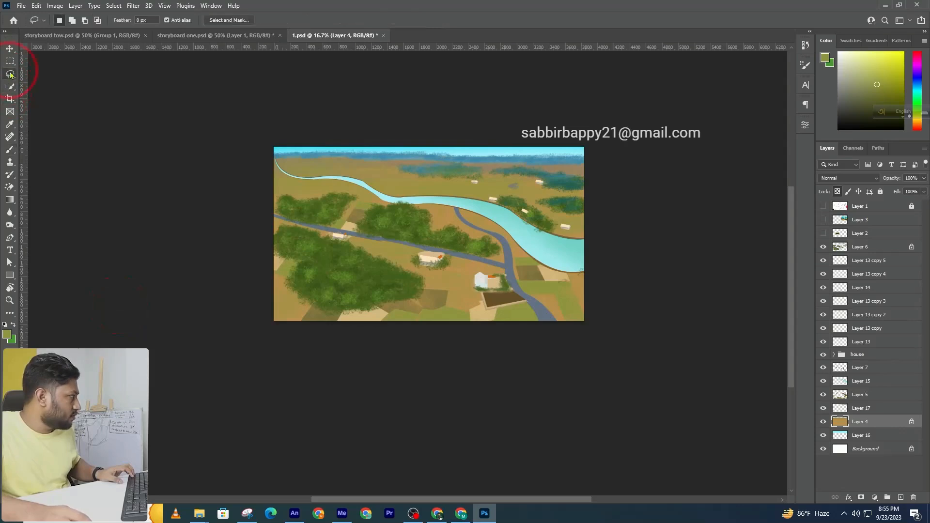
{"action": "left_click", "coordinate": [46, 82]}
{"action": "left_click", "coordinate": [364, 184], "text": "ctrl"}
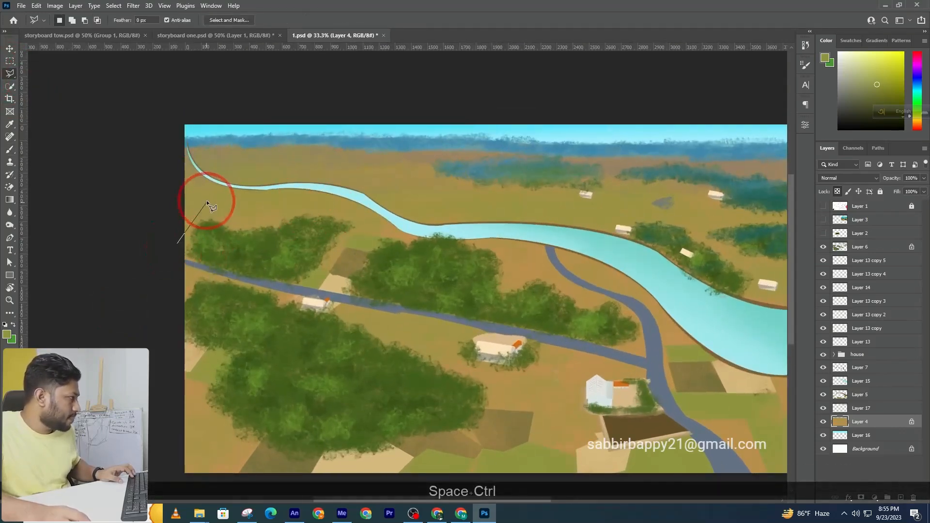
{"action": "left_click", "coordinate": [213, 181]}
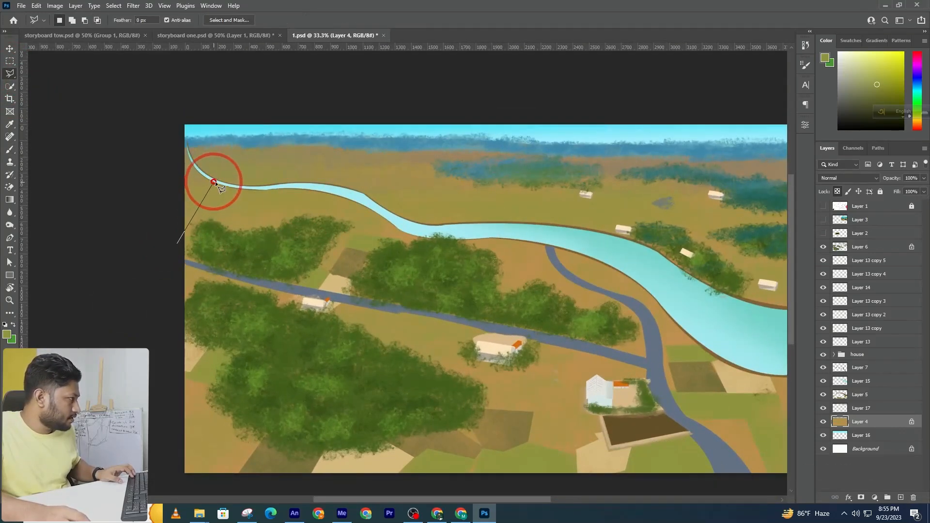
{"action": "left_click", "coordinate": [255, 189]}
{"action": "left_click", "coordinate": [208, 266]}
Step: Add two more slanted plots across the trees above the main road to the selection
{"action": "left_click", "coordinate": [258, 189], "text": "shift"}
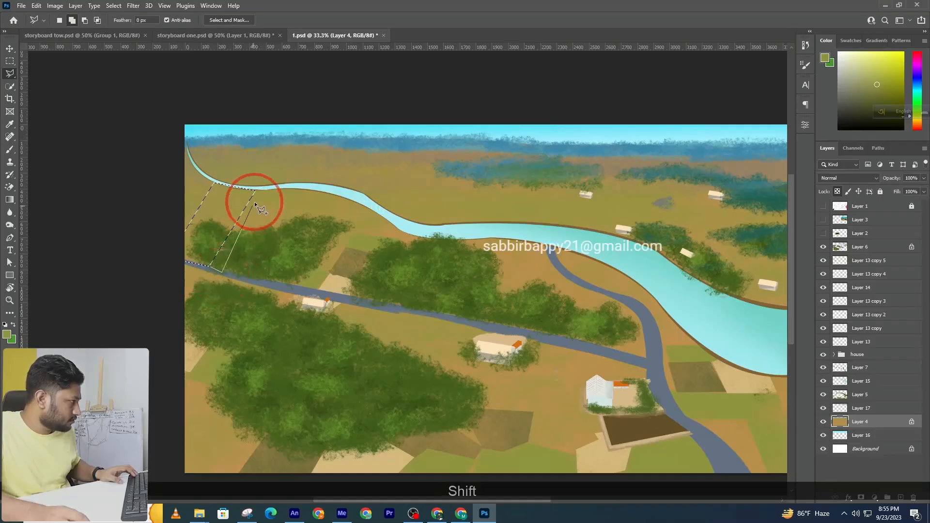
{"action": "left_click", "coordinate": [265, 199], "text": "shift"}
{"action": "left_click", "coordinate": [293, 206], "text": "shift"}
{"action": "left_click", "coordinate": [265, 271], "text": "shift"}
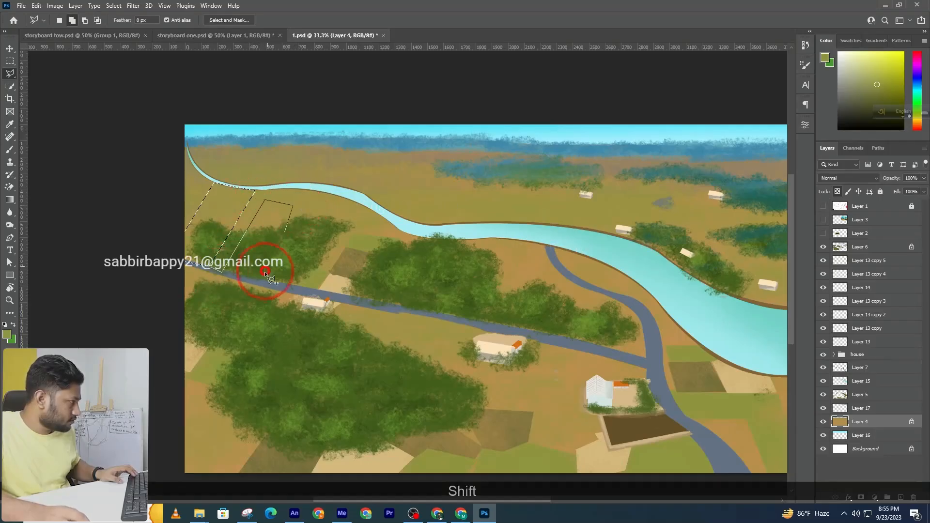
{"action": "double_click", "coordinate": [260, 282], "text": "shift"}
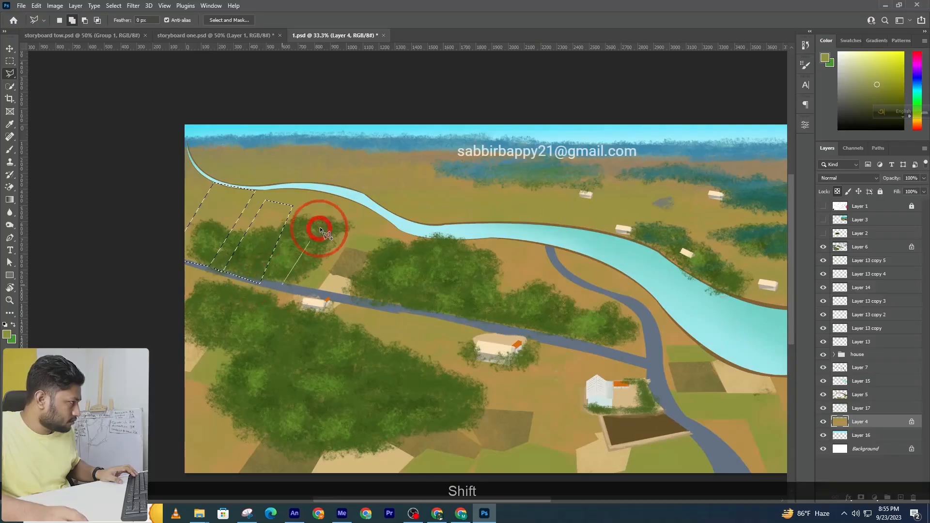
{"action": "left_click", "coordinate": [332, 225]}
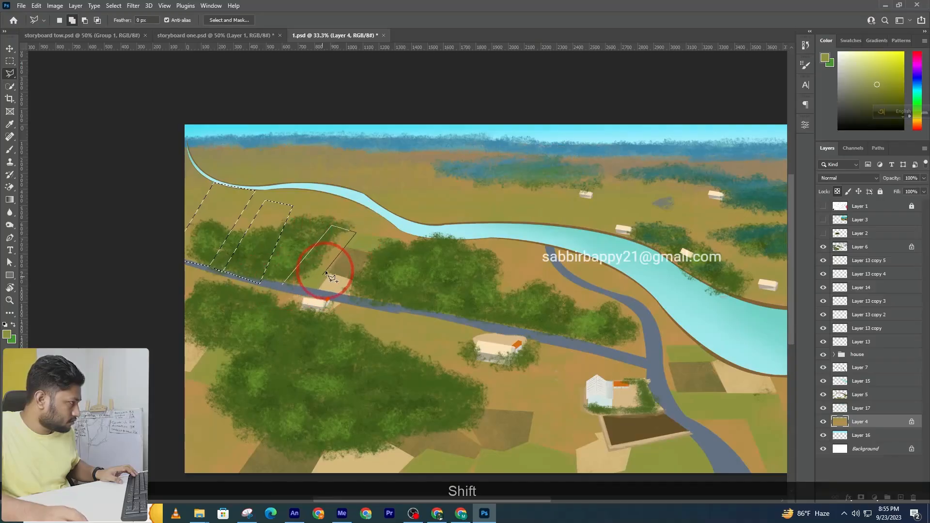
{"action": "key", "text": "Escape"}
{"action": "left_click", "coordinate": [304, 228], "text": "shift"}
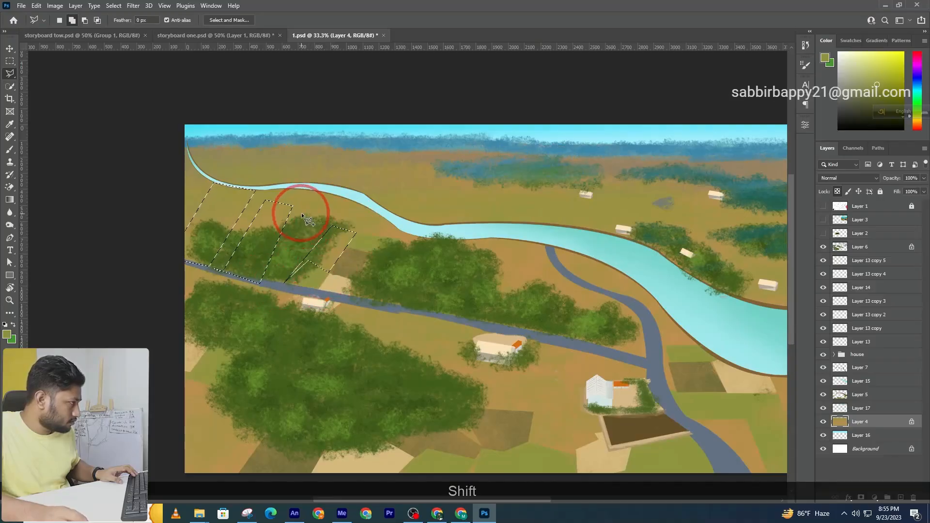
{"action": "left_click", "coordinate": [308, 191]}
{"action": "key", "text": "ctrl+z"}
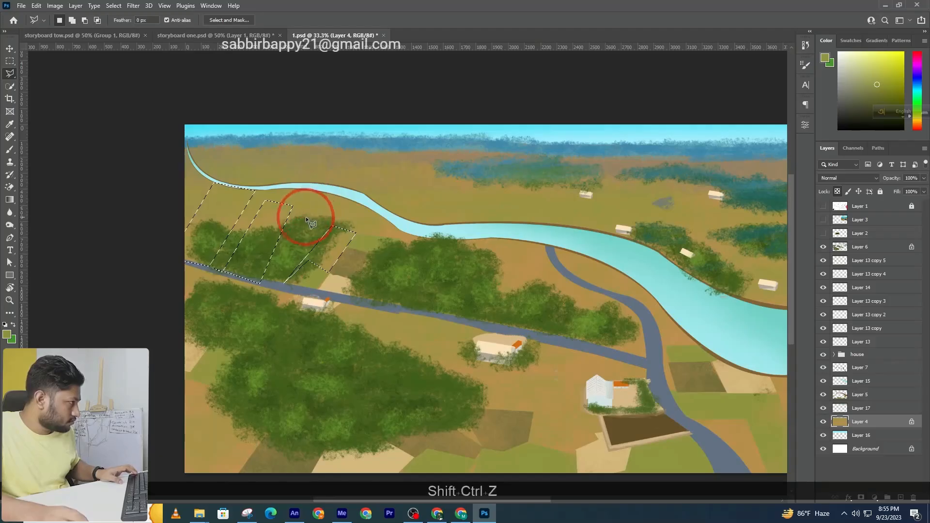
Step: Add a short slanted plot between the near riverbank and the tree cluster to the selection
{"action": "left_click", "coordinate": [306, 215], "text": "shift"}
{"action": "left_click", "coordinate": [333, 195]}
{"action": "left_click", "coordinate": [319, 224]}
{"action": "double_click", "coordinate": [317, 223]}
Step: Add two narrow slanted plots side by side on the far bank of the river's middle section to the selection
{"action": "left_click_drag", "start_coordinate": [455, 238], "coordinate": [323, 255]}
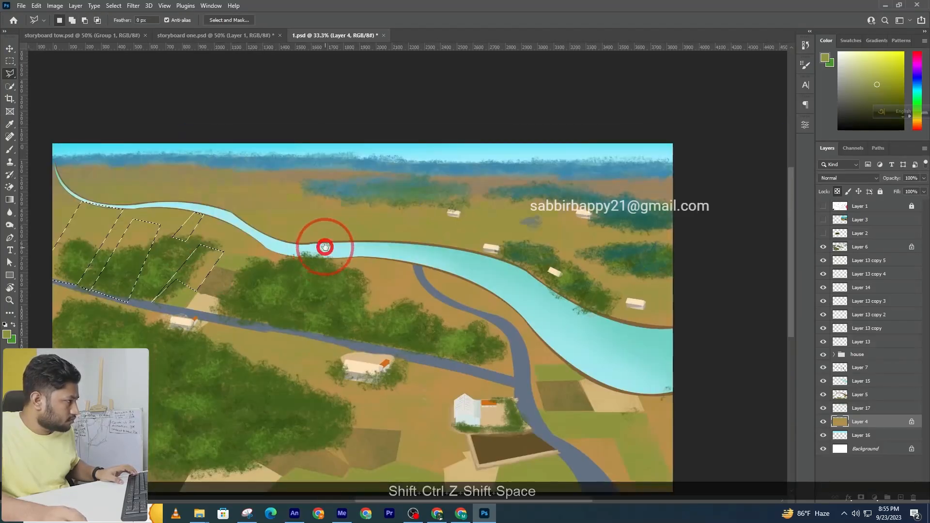
{"action": "left_click", "coordinate": [327, 242], "text": "shift"}
{"action": "left_click", "coordinate": [359, 202]}
{"action": "double_click", "coordinate": [343, 242]}
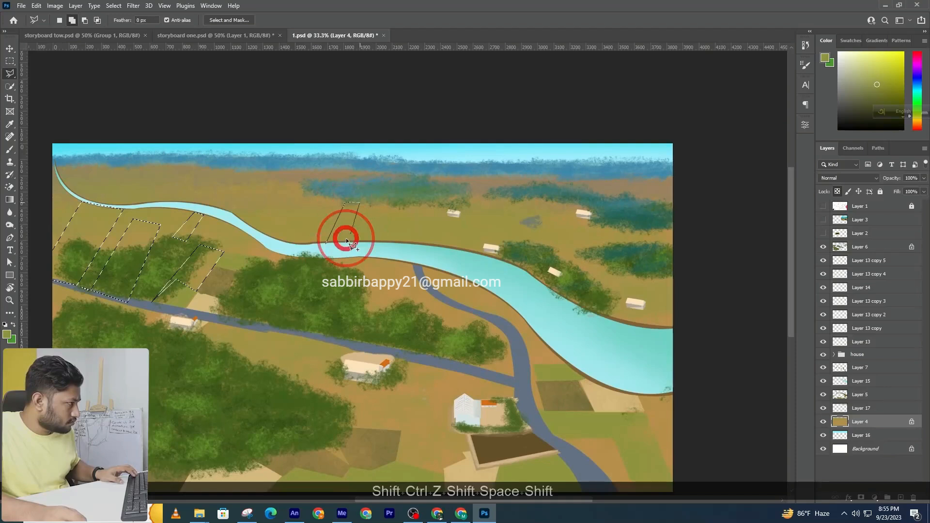
{"action": "left_click", "coordinate": [357, 240], "text": "shift"}
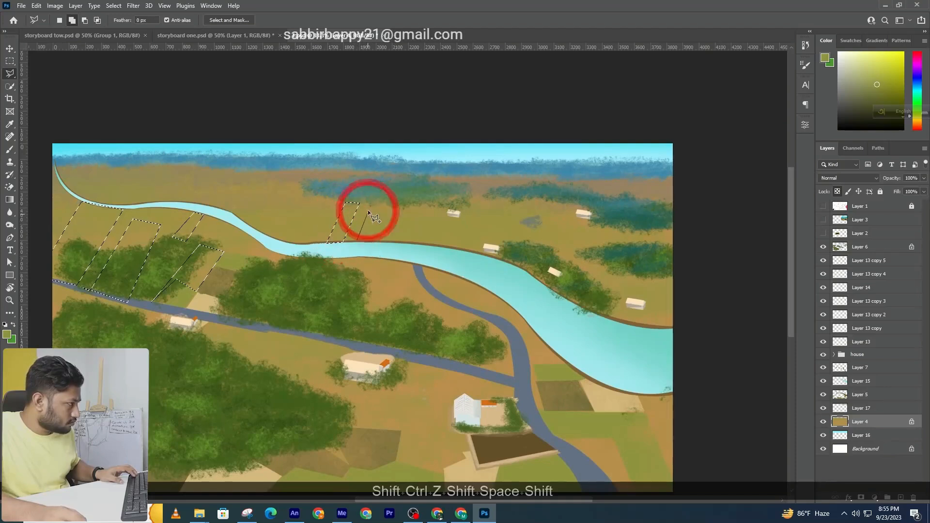
{"action": "left_click", "coordinate": [371, 205]}
{"action": "left_click", "coordinate": [387, 205]}
{"action": "double_click", "coordinate": [372, 240]}
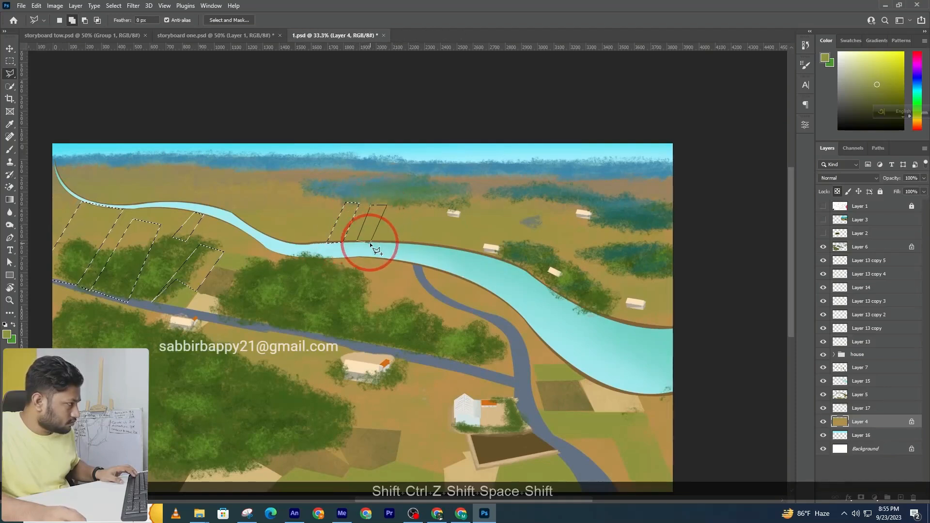
Step: Extend the row on the far bank with a tall plot and a shorter plot near the small white house
{"action": "left_click", "coordinate": [391, 240], "text": "shift"}
{"action": "left_click", "coordinate": [421, 205]}
{"action": "double_click", "coordinate": [404, 243]}
{"action": "left_click", "coordinate": [414, 242]}
{"action": "left_click", "coordinate": [430, 220]}
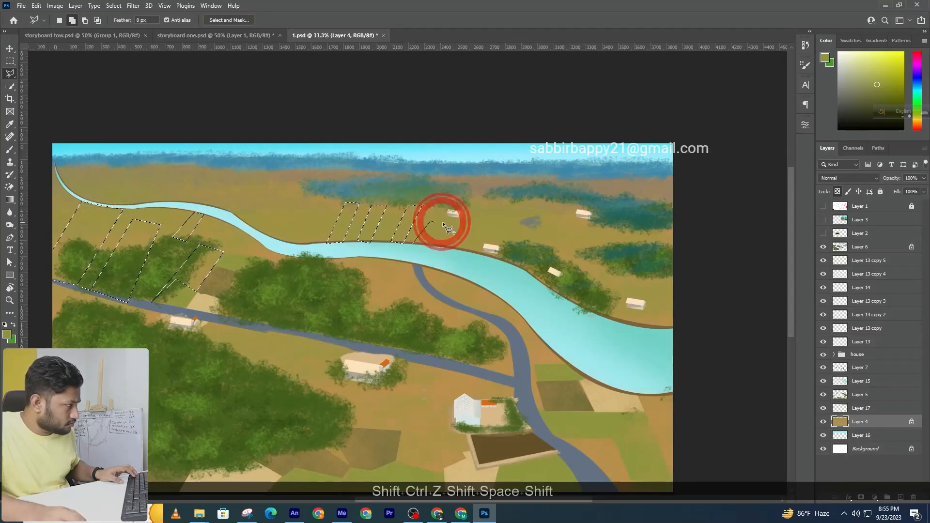
{"action": "left_click", "coordinate": [448, 222]}
{"action": "double_click", "coordinate": [431, 243]}
Step: Subtract the third, tall plot on the far bank from the selection
{"action": "left_click", "coordinate": [387, 236], "text": "alt"}
{"action": "left_click", "coordinate": [393, 248]}
{"action": "left_click", "coordinate": [408, 242]}
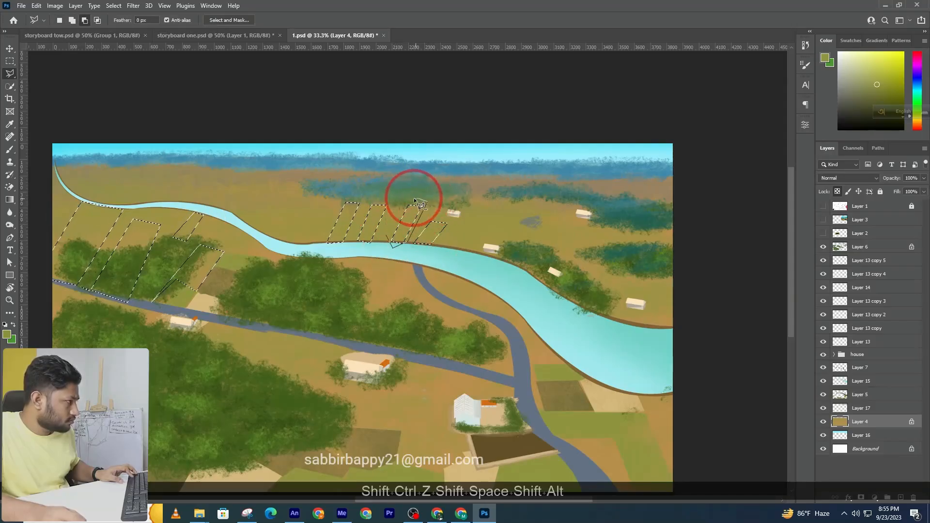
{"action": "left_click", "coordinate": [380, 238], "text": "shift"}
{"action": "left_click", "coordinate": [393, 220]}
{"action": "key", "text": "ctrl+z"}
Step: Add a shorter slanted plot in the gap of the far-bank row to the selection
{"action": "left_click", "coordinate": [381, 239], "text": "shift"}
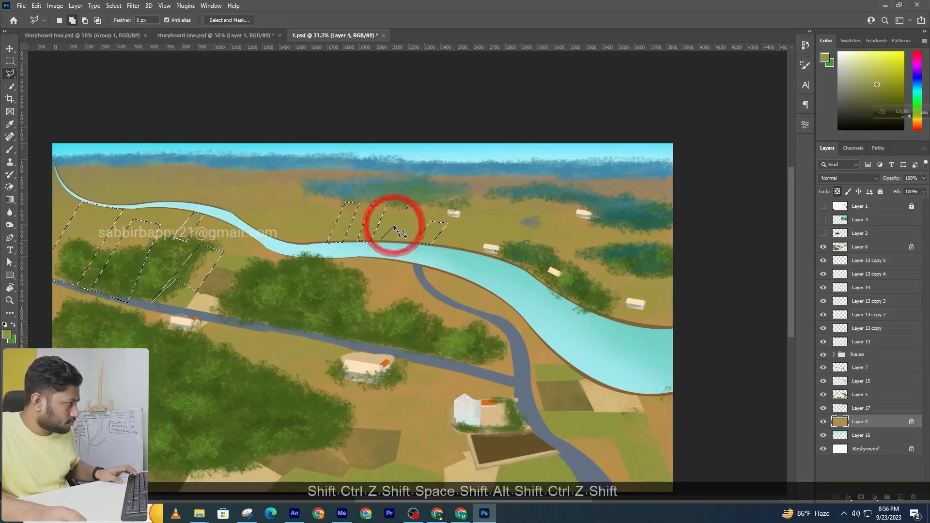
{"action": "left_click", "coordinate": [397, 222]}
{"action": "left_click", "coordinate": [408, 222]}
{"action": "double_click", "coordinate": [395, 242]}
Step: Add two slanted plots on the far bank along the river's upper bend to the selection
{"action": "key", "text": "space"}
{"action": "left_click_drag", "start_coordinate": [254, 237], "coordinate": [351, 244]}
{"action": "left_click", "coordinate": [341, 229], "text": "shift"}
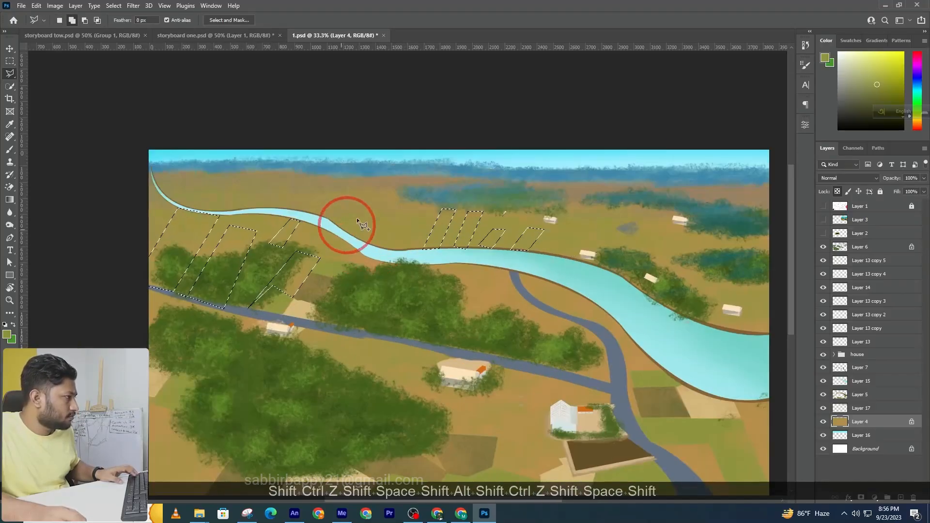
{"action": "left_click", "coordinate": [380, 212]}
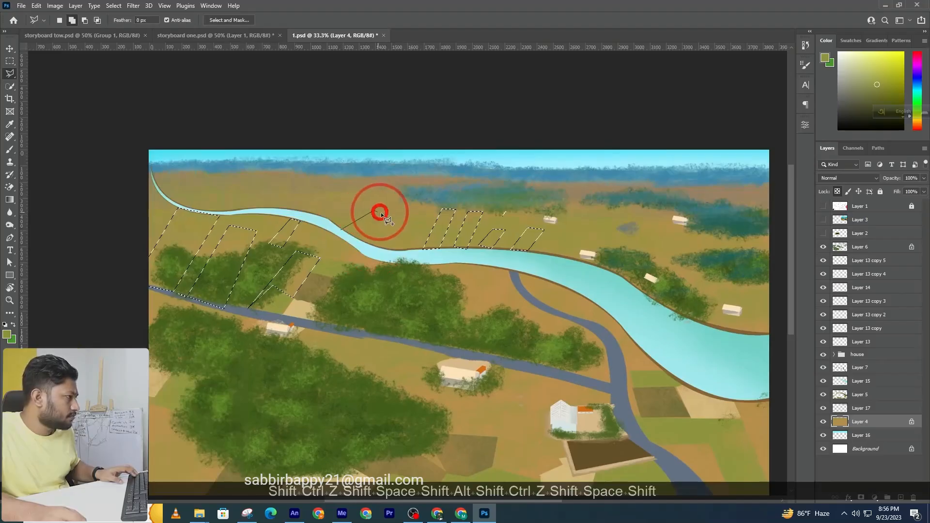
{"action": "left_click", "coordinate": [352, 236]}
{"action": "left_click", "coordinate": [342, 229]}
{"action": "left_click", "coordinate": [321, 217]}
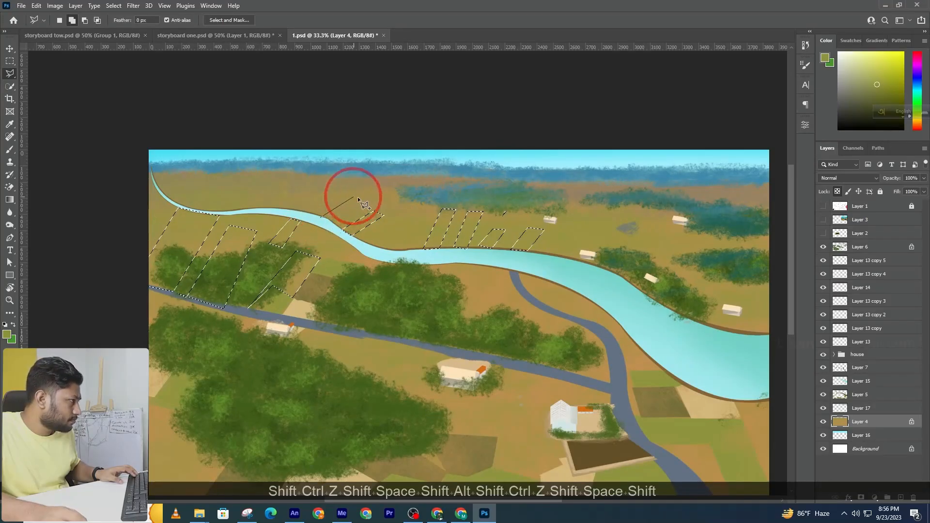
{"action": "left_click", "coordinate": [360, 197]}
{"action": "left_click", "coordinate": [345, 218]}
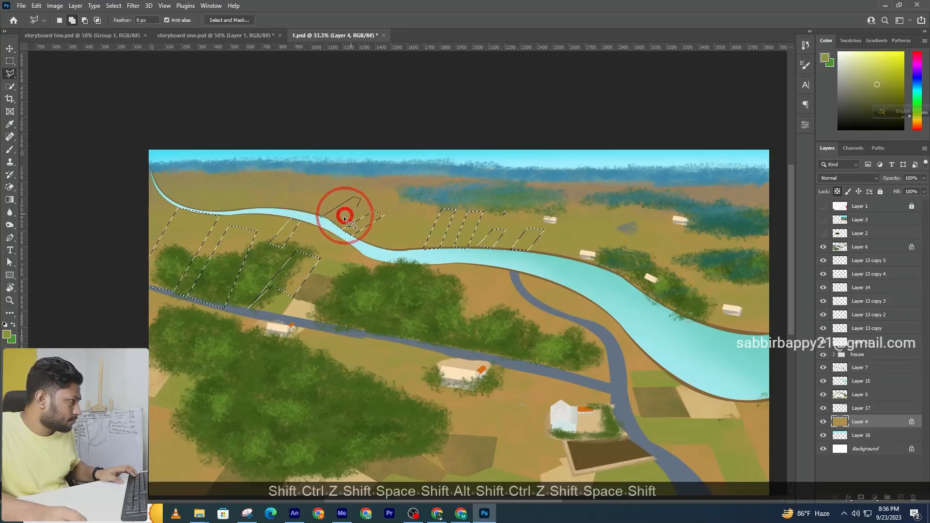
Step: Add two more narrow plots on the far bank, one on each side of the pair at the bend
{"action": "double_click", "coordinate": [379, 246]}
{"action": "left_click", "coordinate": [412, 221]}
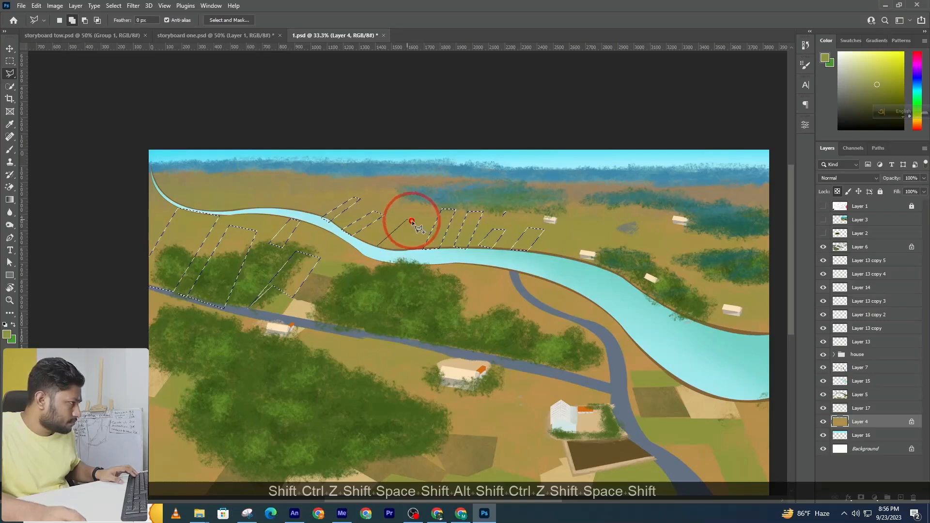
{"action": "double_click", "coordinate": [385, 251]}
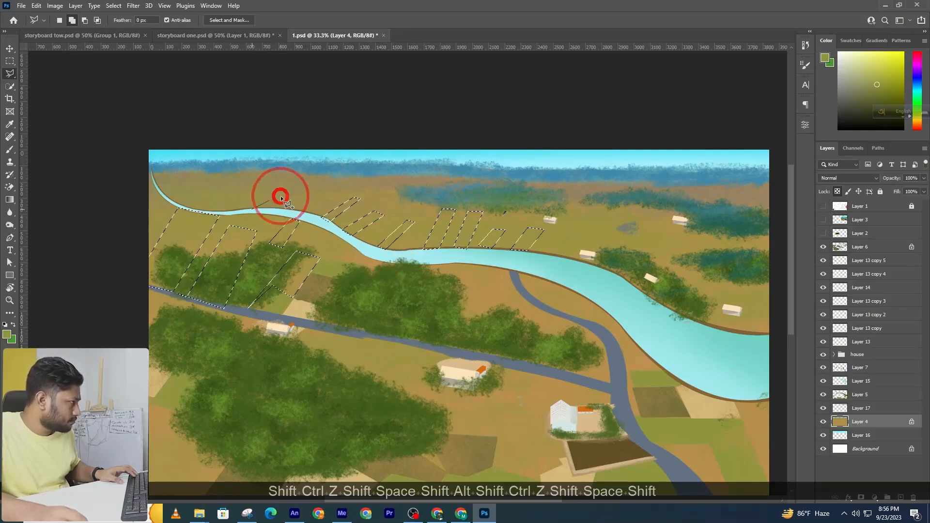
{"action": "left_click", "coordinate": [289, 194]}
{"action": "double_click", "coordinate": [262, 209]}
{"action": "left_click", "coordinate": [302, 219]}
{"action": "left_click", "coordinate": [455, 239], "text": "ctrl+alt"}
{"action": "left_click", "coordinate": [455, 238], "text": "ctrl+alt"}
{"action": "left_click", "coordinate": [472, 243]}
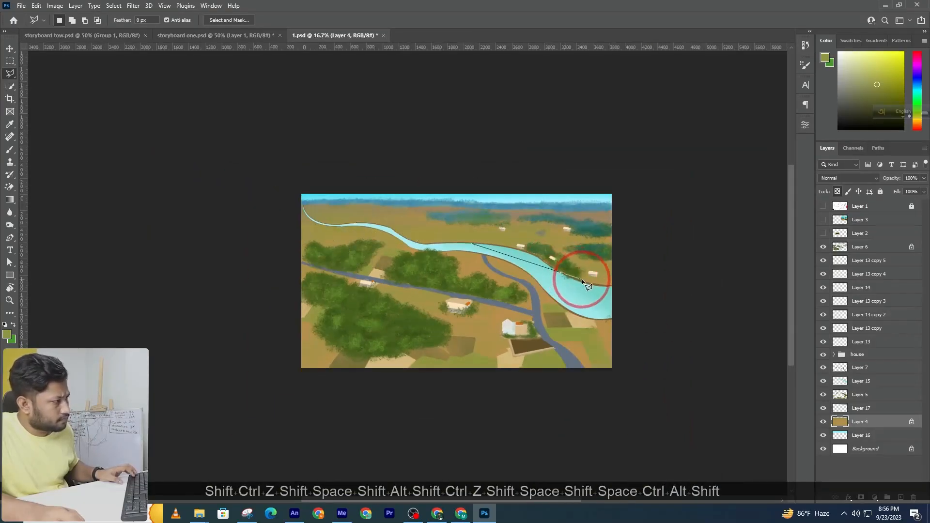
{"action": "key", "text": "ctrl+z"}
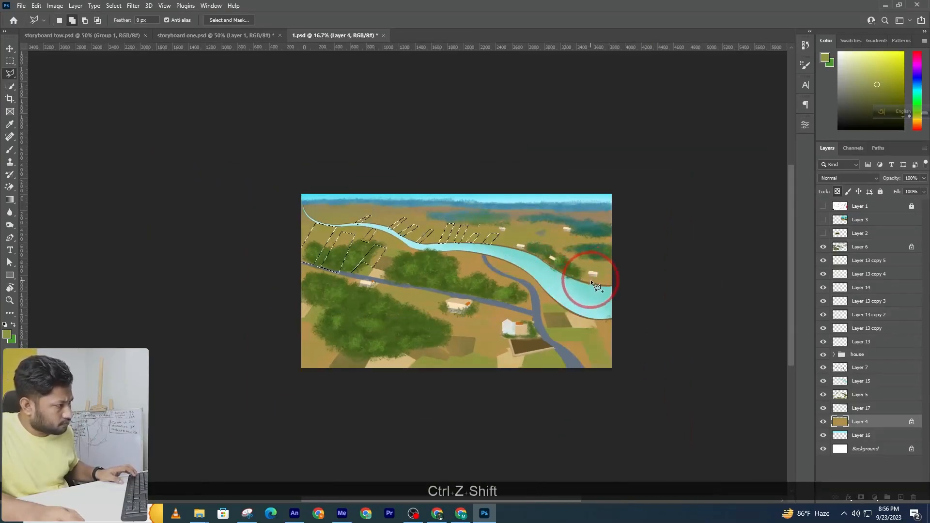
Step: Add two small slanted plots on the far riverbank beside the house at the image's right edge to the selection
{"action": "left_click", "coordinate": [604, 275]}
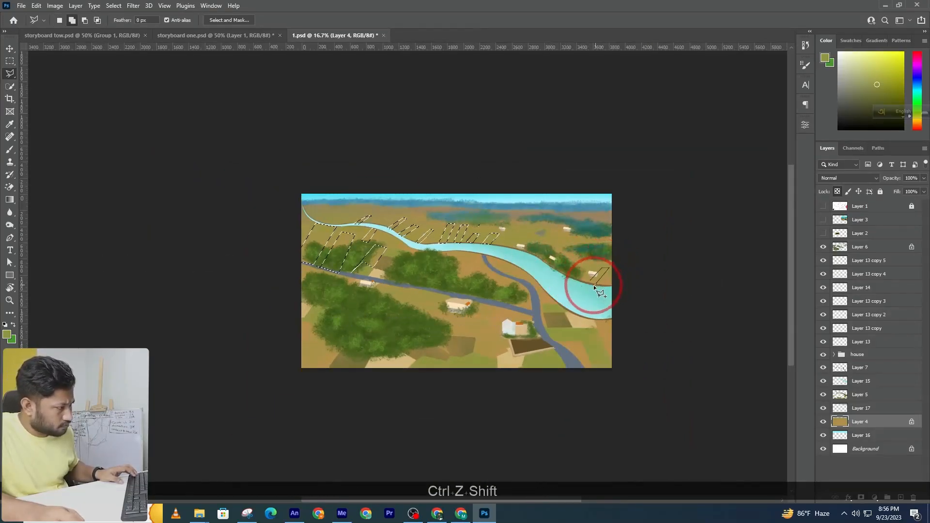
{"action": "double_click", "coordinate": [594, 286]}
{"action": "left_click", "coordinate": [600, 285]}
{"action": "left_click", "coordinate": [607, 272]}
{"action": "left_click", "coordinate": [616, 272]}
{"action": "left_click", "coordinate": [609, 287]}
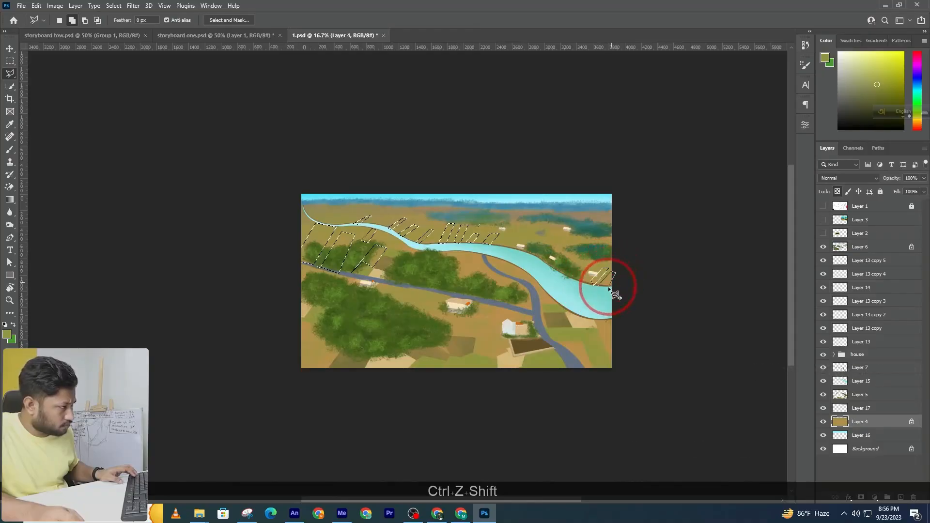
Step: Complete the plot at the image's right edge and add a small slanted plot at the end of the far-bank row
{"action": "double_click", "coordinate": [609, 287]}
{"action": "left_click", "coordinate": [504, 243]}
{"action": "left_click", "coordinate": [512, 235]}
{"action": "left_click", "coordinate": [517, 237]}
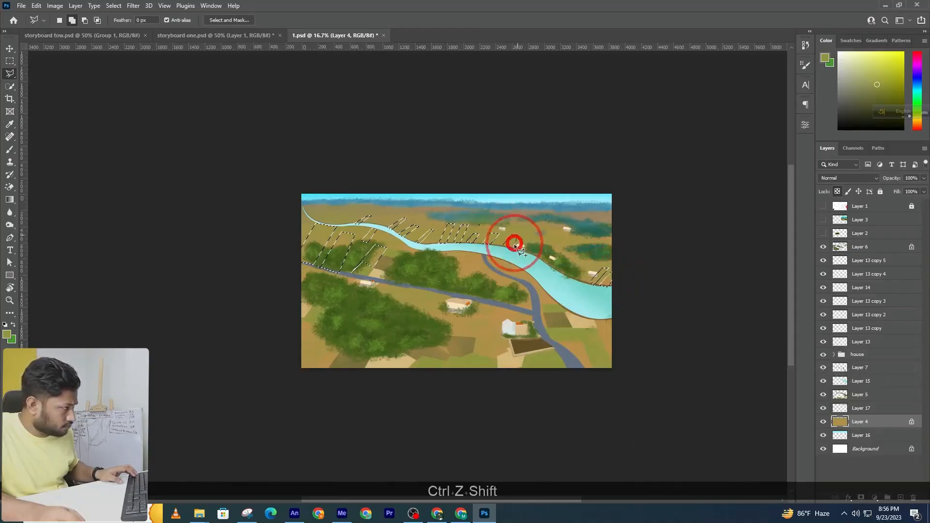
{"action": "double_click", "coordinate": [505, 249]}
Step: Add a slanted four-sided plot just below the road, over the large tree cluster's upper edge, to the selection
{"action": "left_click_drag", "start_coordinate": [435, 327], "coordinate": [445, 296]}
{"action": "left_click", "coordinate": [399, 283], "text": "shift"}
{"action": "left_click", "coordinate": [415, 258]}
{"action": "left_click", "coordinate": [431, 259]}
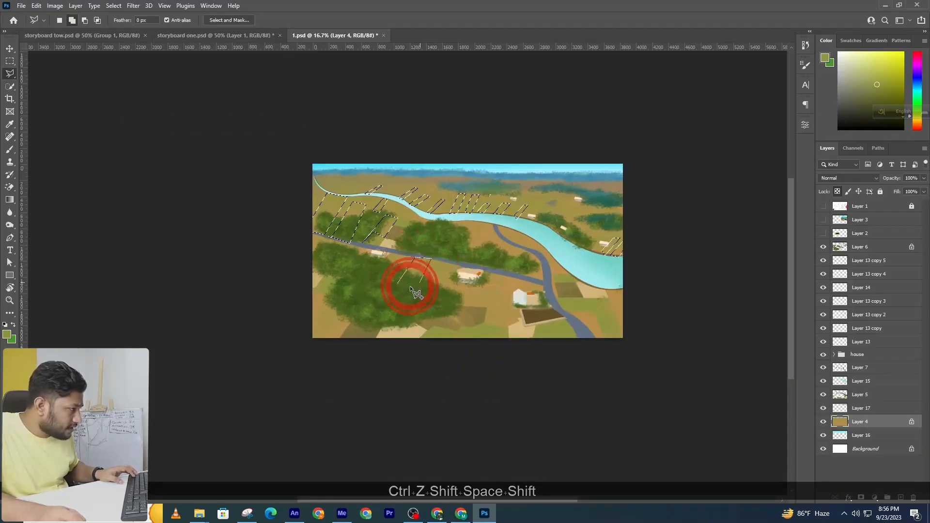
{"action": "double_click", "coordinate": [411, 292]}
Step: Add two more slanted plots below the road to the selection, one on each side of the first
{"action": "left_click", "coordinate": [426, 287]}
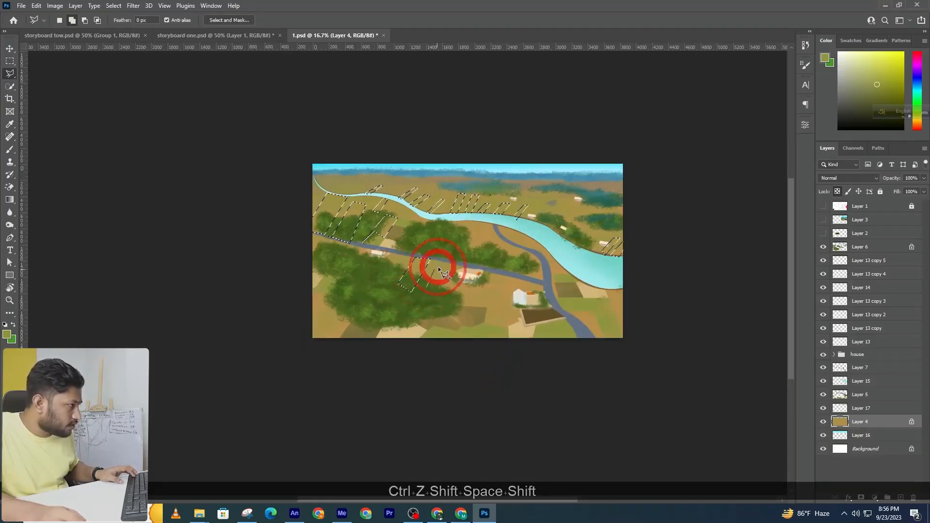
{"action": "left_click", "coordinate": [442, 261]}
{"action": "left_click", "coordinate": [456, 263]}
{"action": "double_click", "coordinate": [439, 298]}
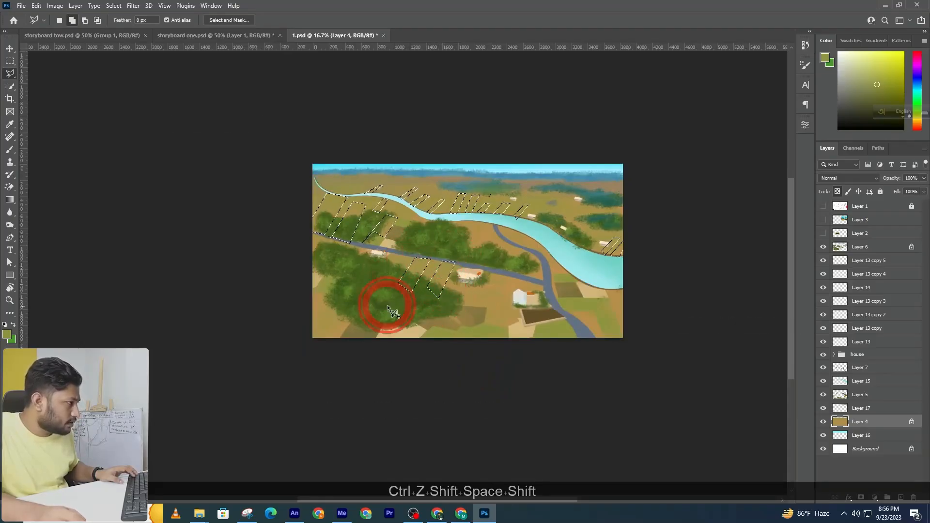
{"action": "left_click", "coordinate": [369, 280]}
{"action": "left_click", "coordinate": [394, 257]}
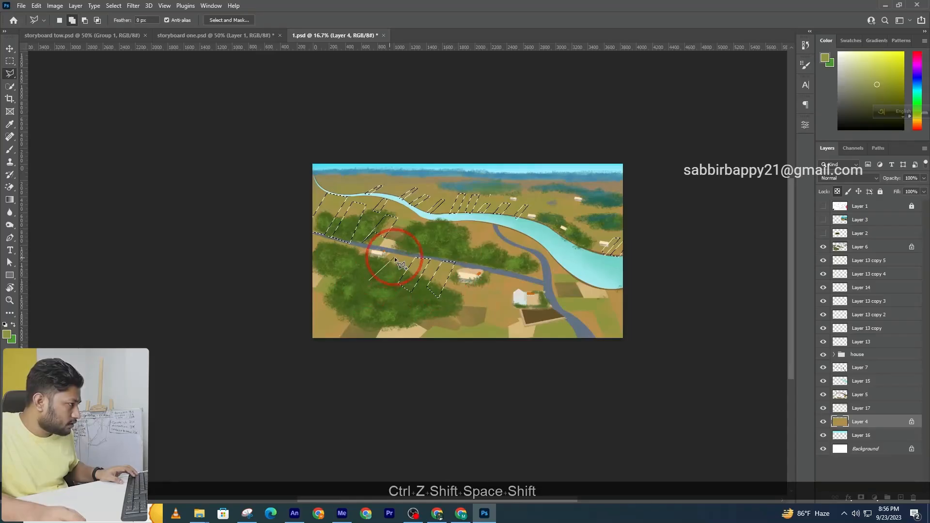
{"action": "double_click", "coordinate": [379, 301]}
Step: Add a narrow plot at the image's left edge and one on the far bank of the river's upper stretch
{"action": "left_click", "coordinate": [317, 194]}
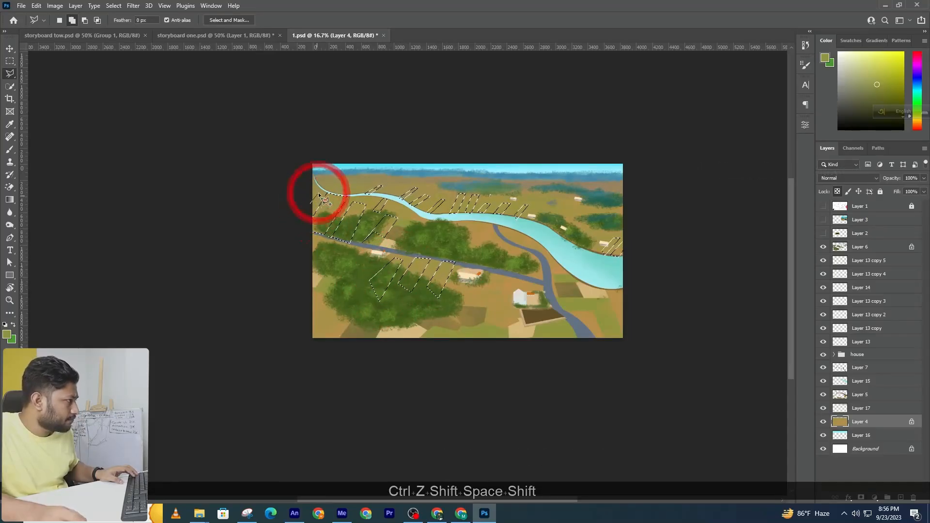
{"action": "left_click", "coordinate": [322, 191]}
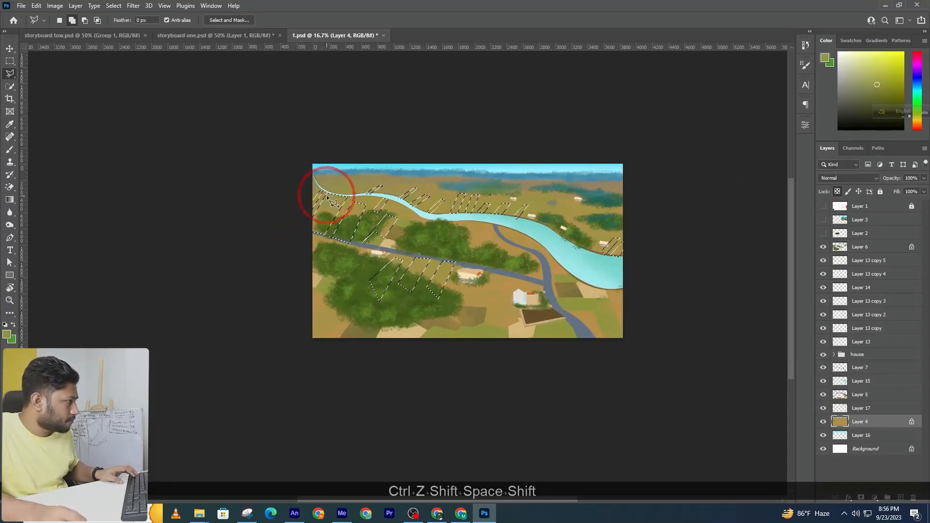
{"action": "left_click", "coordinate": [348, 182]}
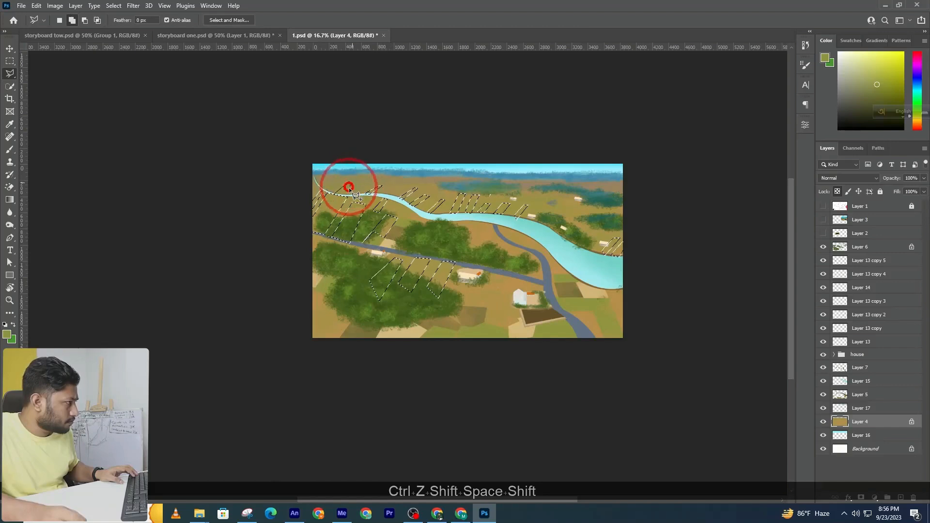
{"action": "left_click", "coordinate": [349, 188]}
{"action": "left_click", "coordinate": [340, 196]}
Step: Add another slanted plot beside it on the far bank of the upper river, undoing the stray last action
{"action": "left_click", "coordinate": [350, 191]}
{"action": "left_click", "coordinate": [367, 178]}
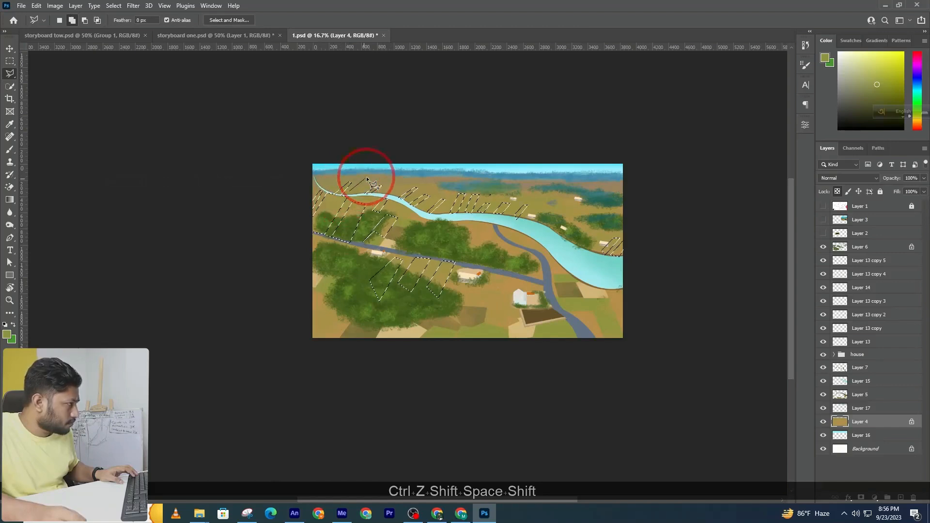
{"action": "left_click", "coordinate": [369, 180]}
{"action": "left_click", "coordinate": [356, 195]}
{"action": "left_click", "coordinate": [355, 194]}
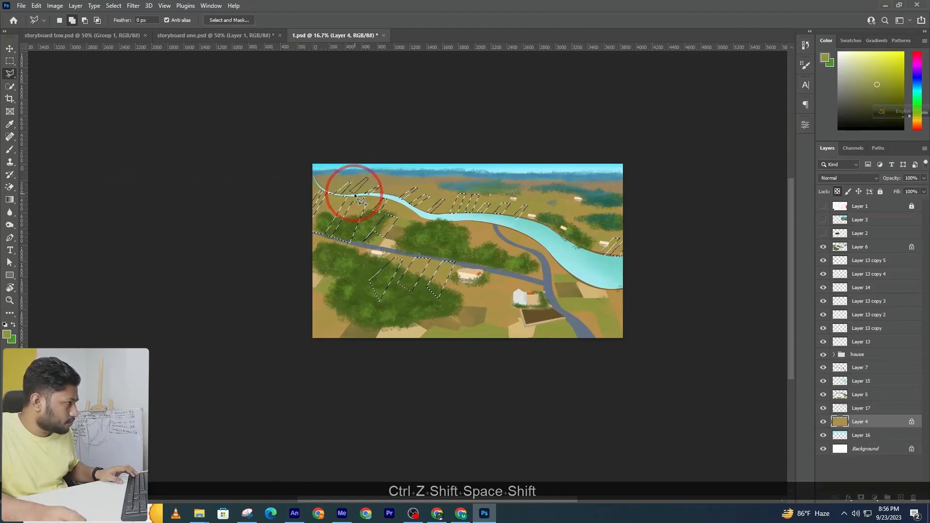
{"action": "key", "text": "ctrl+z"}
Step: Add two small narrow plots on the far bank behind the riverside trees to the selection
{"action": "left_click", "coordinate": [543, 211], "text": "shift"}
{"action": "left_click", "coordinate": [551, 200]}
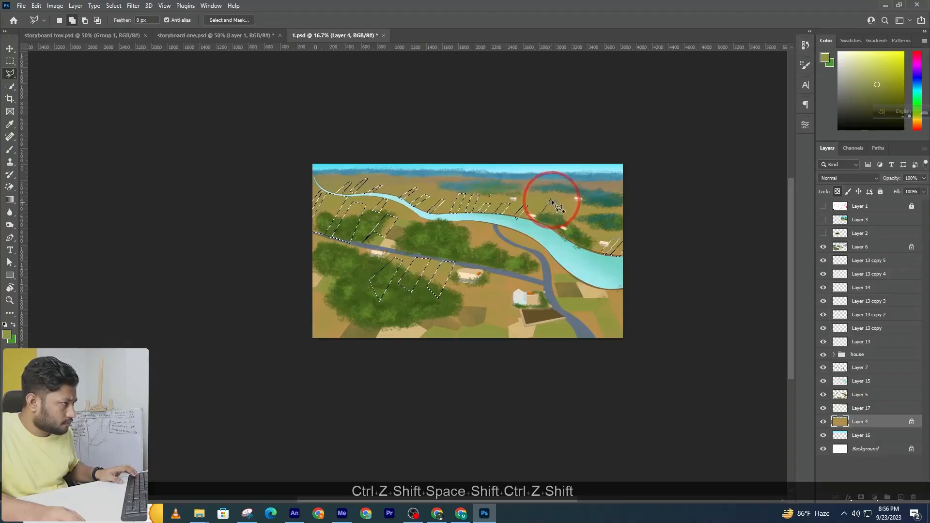
{"action": "double_click", "coordinate": [548, 212]}
{"action": "left_click", "coordinate": [559, 219]}
{"action": "left_click", "coordinate": [566, 206]}
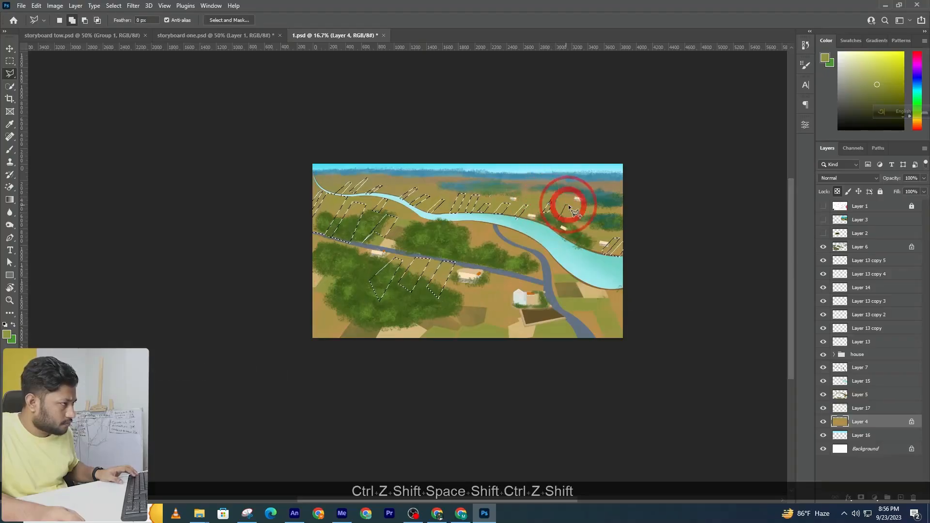
{"action": "left_click", "coordinate": [568, 205]}
{"action": "double_click", "coordinate": [561, 222]}
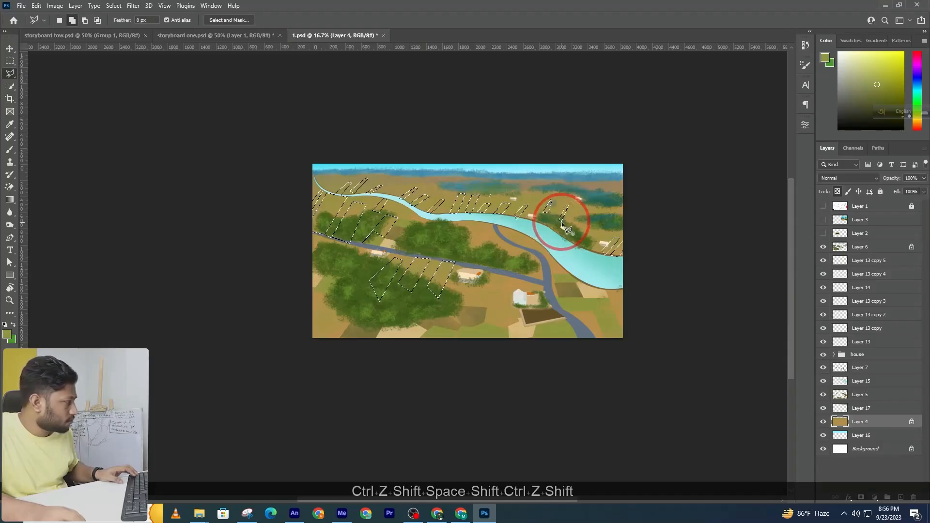
{"action": "double_click", "coordinate": [644, 223]}
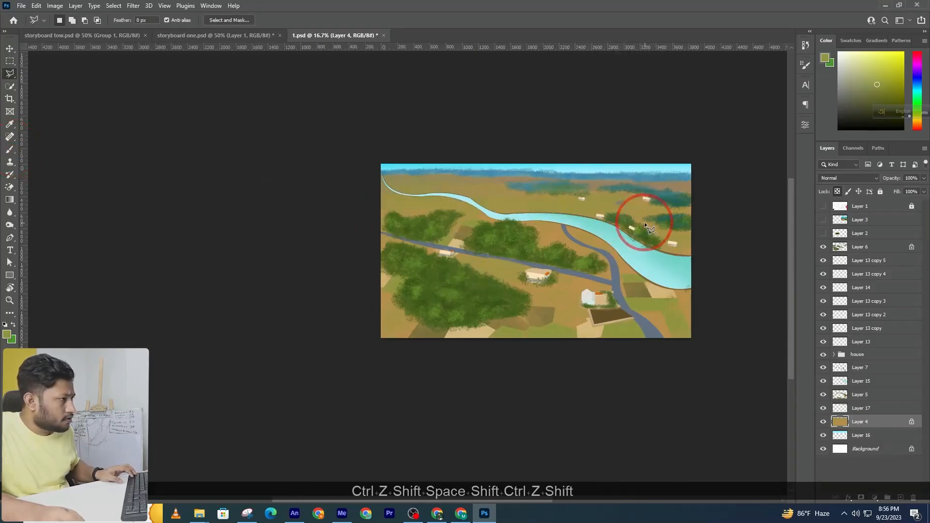
{"action": "key", "text": "ctrl+z"}
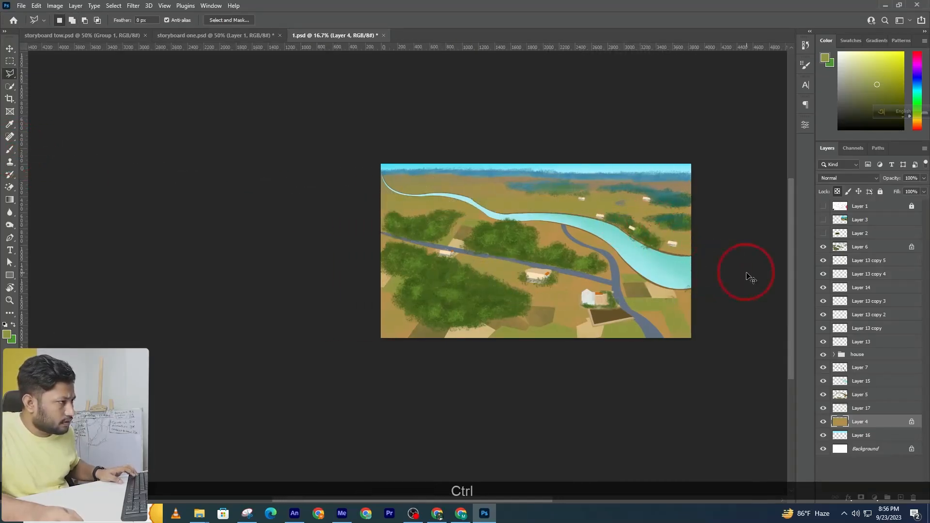
{"action": "key", "text": "ctrl+z"}
Step: Sample the beige of the field below the walled yard for the Brush and create a new layer above Layer 4
{"action": "left_click_drag", "start_coordinate": [744, 270], "coordinate": [473, 249]}
{"action": "left_click", "coordinate": [473, 249], "text": "ctrl"}
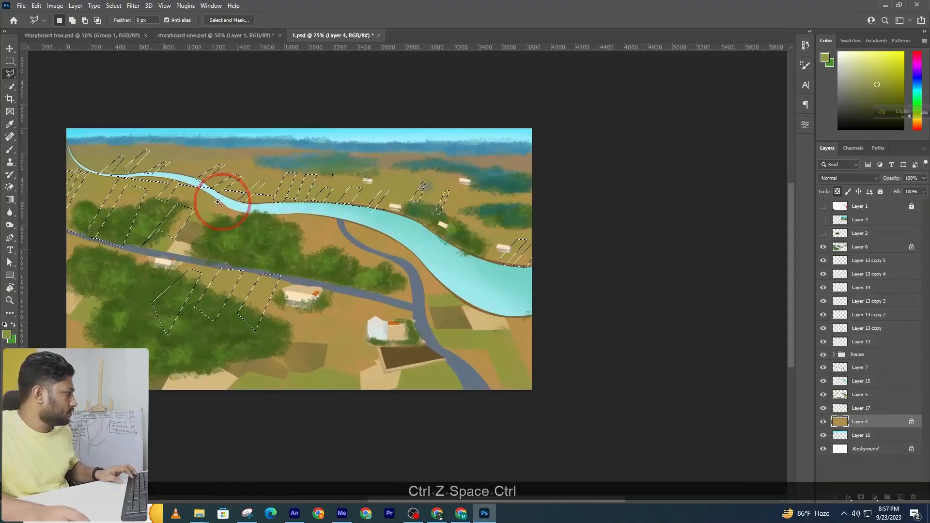
{"action": "left_click", "coordinate": [10, 149]}
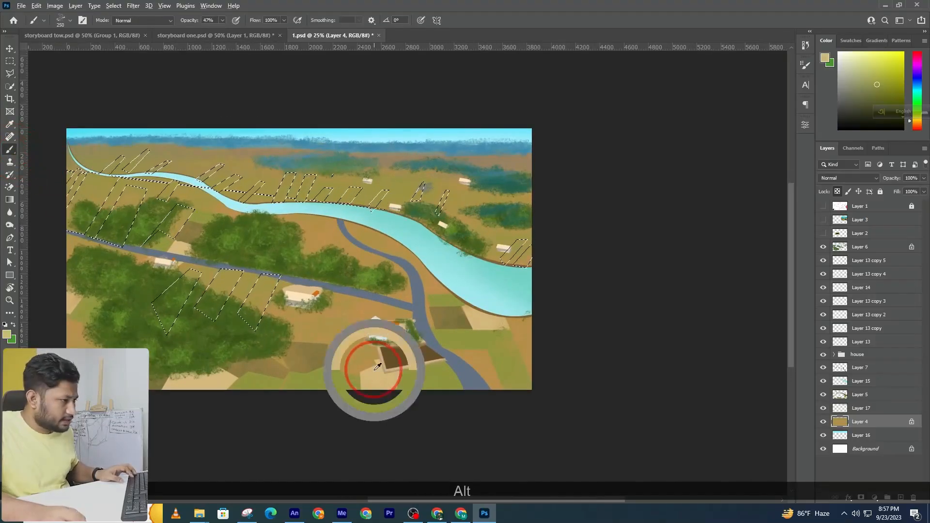
{"action": "left_click", "coordinate": [378, 367], "text": "alt"}
{"action": "left_click", "coordinate": [843, 454]}
{"action": "left_click", "coordinate": [898, 499]}
Step: Switch to the Hard Round brush and paint the selected plots beige on the new layer
{"action": "left_click", "coordinate": [68, 21]}
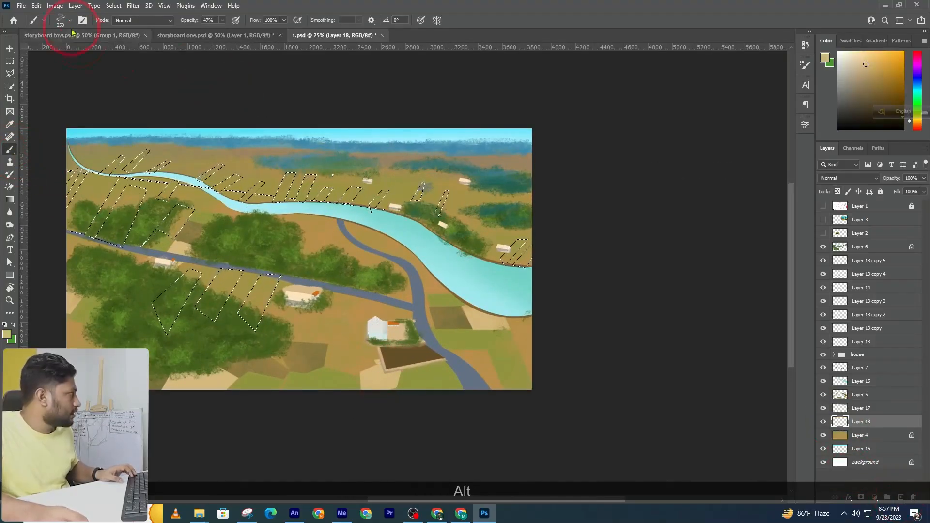
{"action": "left_click", "coordinate": [93, 141]}
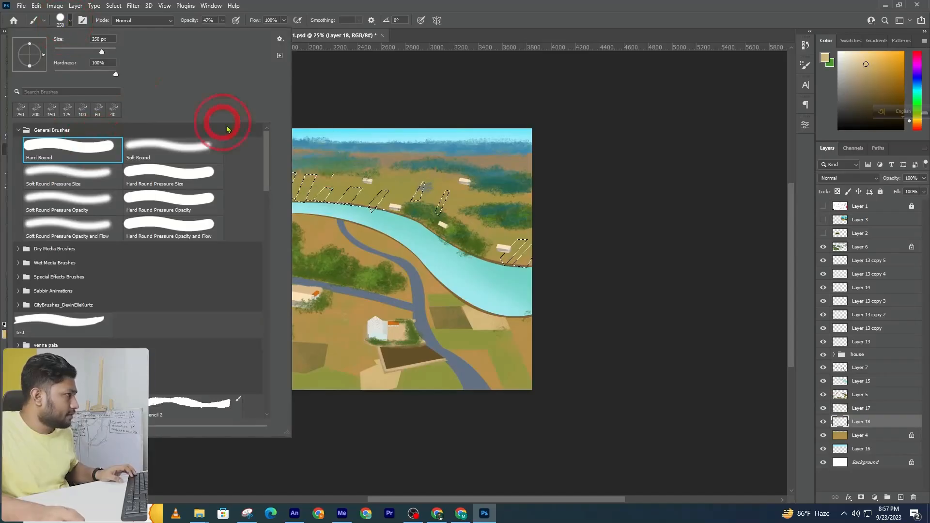
{"action": "left_click", "coordinate": [542, 256]}
{"action": "mouse_move", "coordinate": [296, 169]}
{"action": "left_mouse_down"}
{"action": "mouse_move", "coordinate": [260, 290]}
{"action": "mouse_move", "coordinate": [220, 287]}
{"action": "mouse_move", "coordinate": [373, 282]}
{"action": "left_mouse_up"}
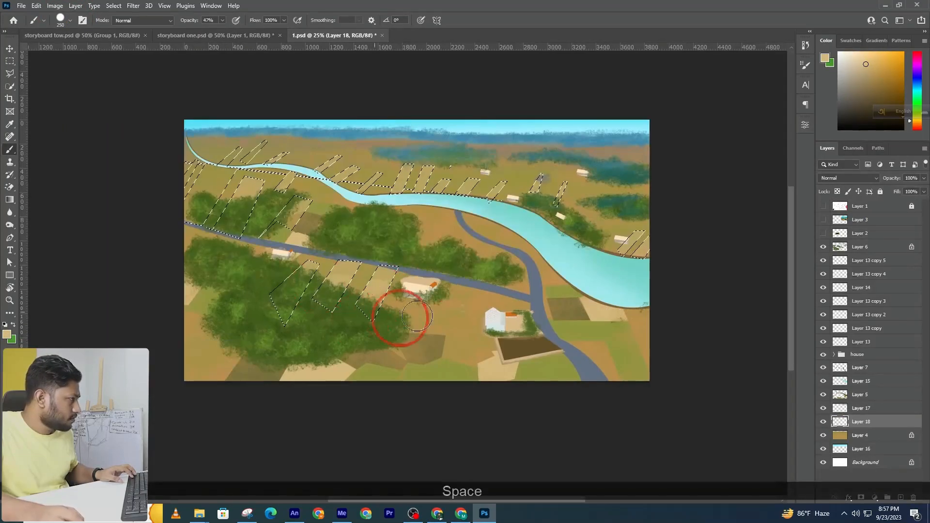
Step: Sample the olive green of the field beside the road and shade parts of the selected plots with a smaller brush, undoing unwanted strokes
{"action": "left_click", "coordinate": [596, 329], "text": "alt"}
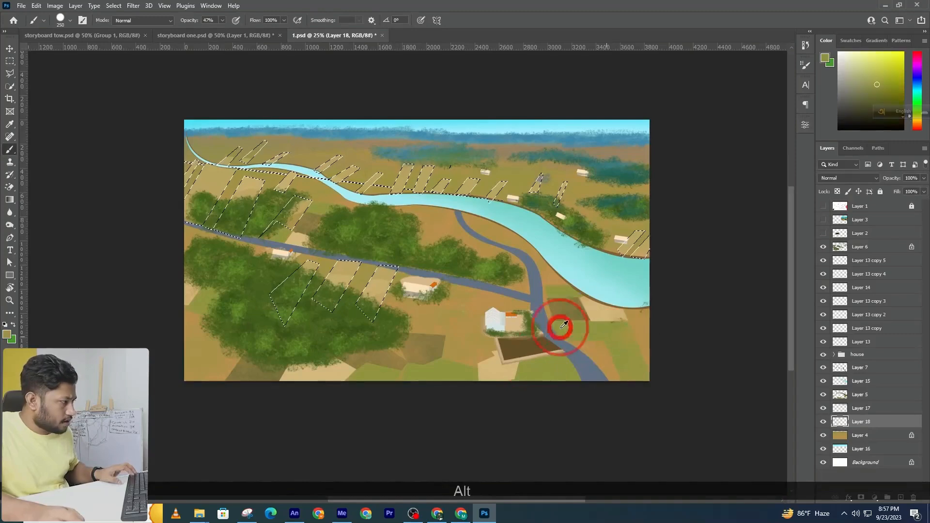
{"action": "key", "text": "bracketleft"}
{"action": "key", "text": "bracketleft"}
{"action": "key", "text": "bracketleft"}
{"action": "key", "text": "bracketleft"}
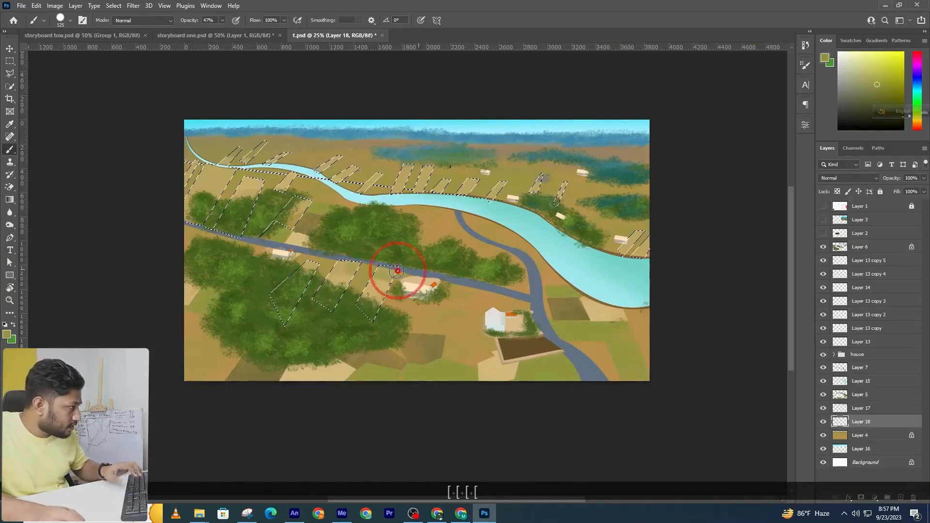
{"action": "key", "text": "ctrl+z"}
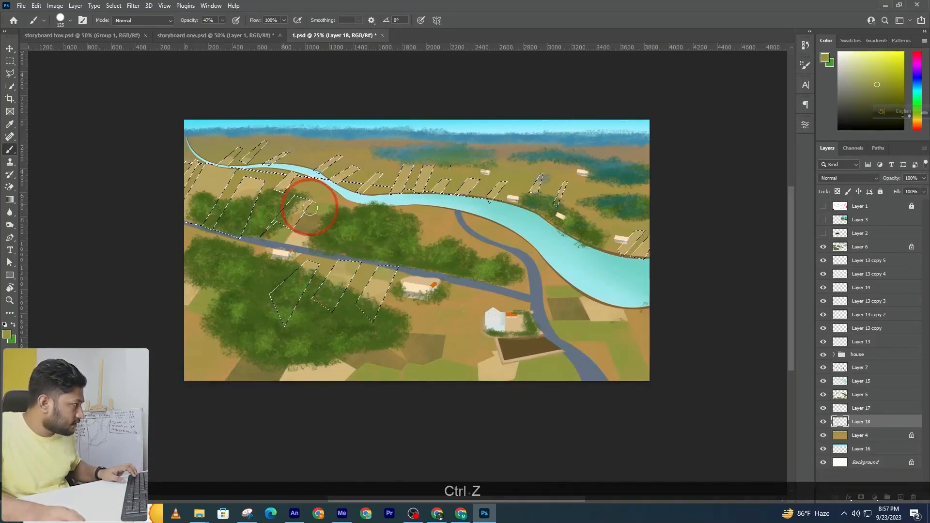
{"action": "key", "text": "ctrl+z"}
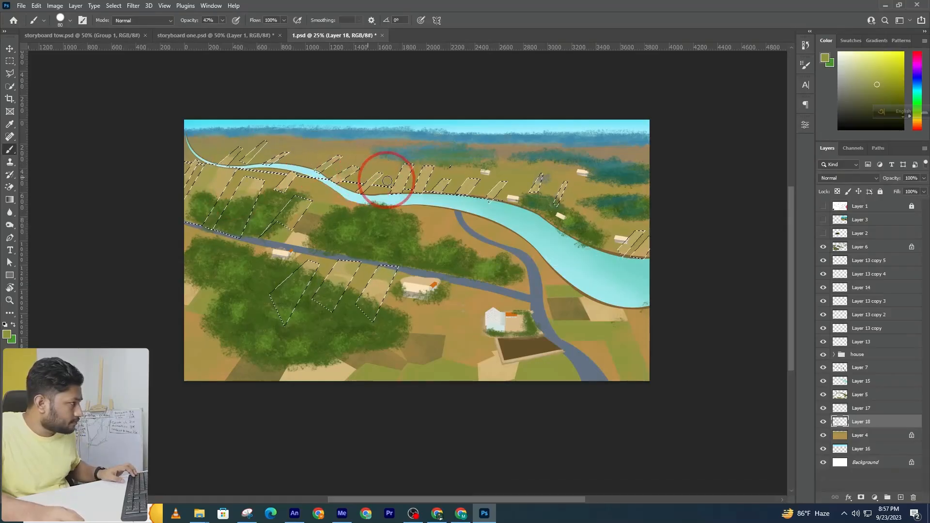
{"action": "key", "text": "ctrl+z"}
{"action": "key", "text": "ctrl+z"}
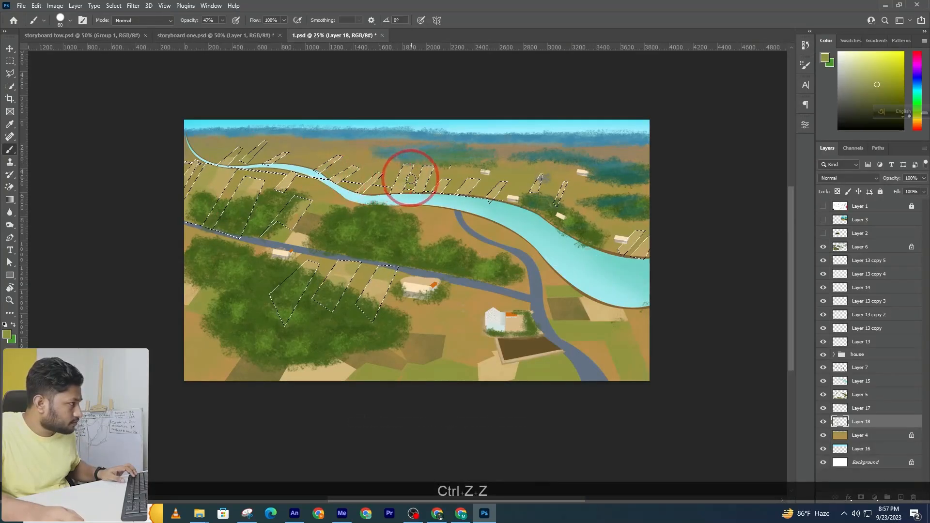
{"action": "key", "text": "ctrl+z"}
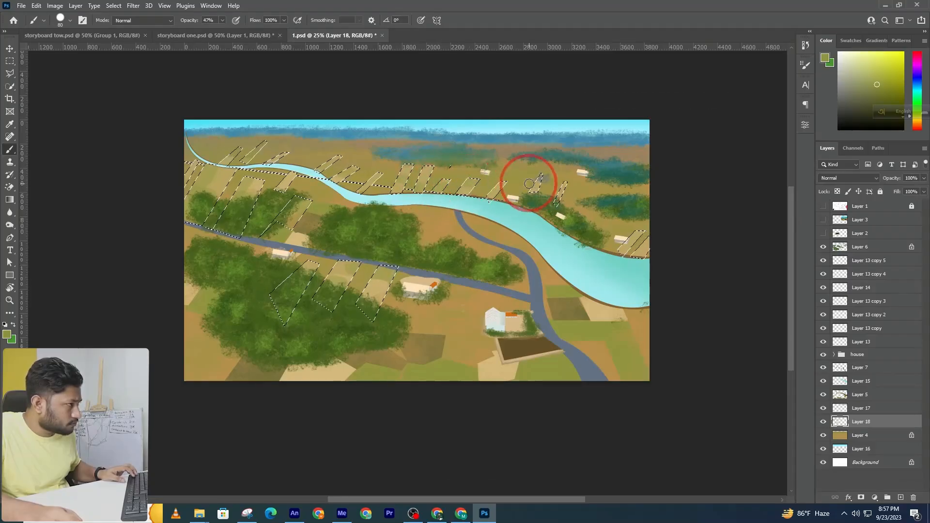
Step: Sample beige and dark olive from the fields beside the river to touch up the far-bank plots, and deselect the plots
{"action": "left_click", "coordinate": [594, 305], "text": "alt"}
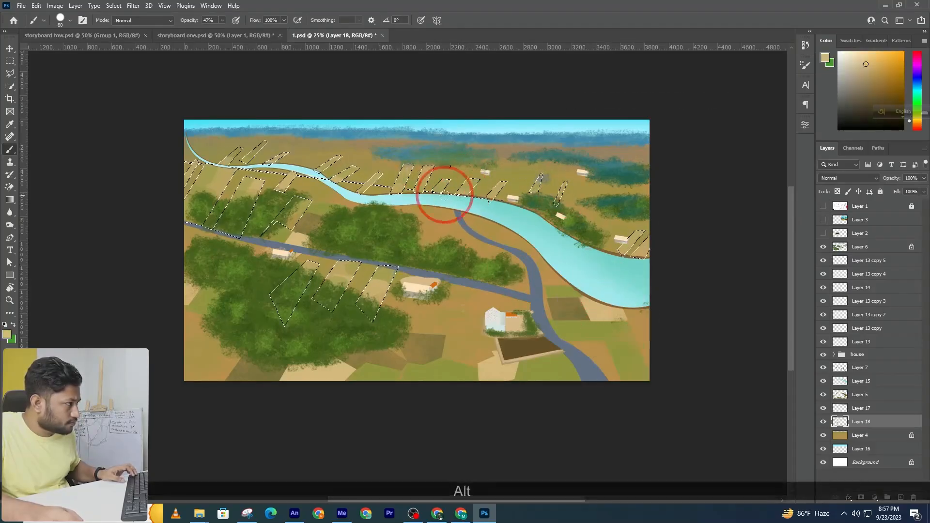
{"action": "key", "text": "ctrl+z"}
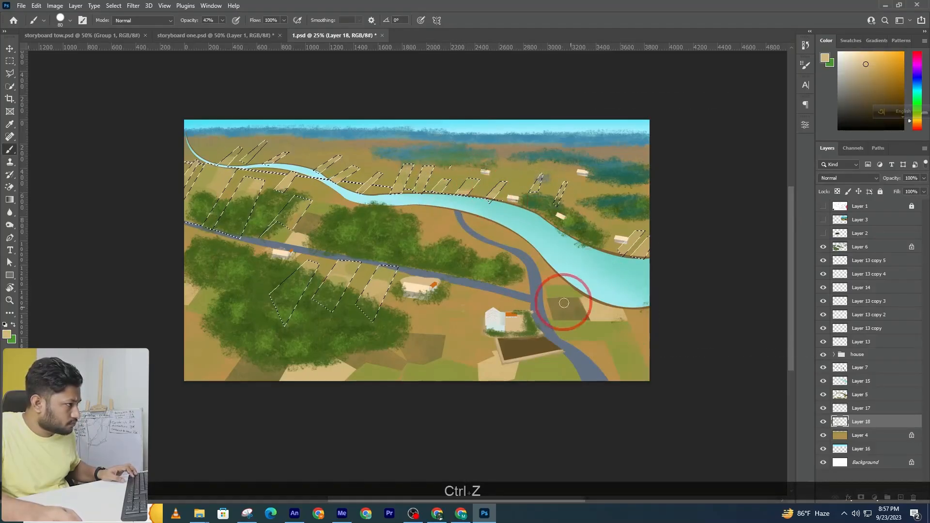
{"action": "left_click", "coordinate": [568, 313], "text": "alt"}
{"action": "left_click", "coordinate": [516, 206], "text": "alt"}
{"action": "key", "text": "ctrl+d"}
Step: Examine the whole landscape from a distance, and the bare ground between the river and the road close up
{"action": "left_click", "coordinate": [387, 208], "text": "alt"}
{"action": "left_click", "coordinate": [385, 199], "text": "alt"}
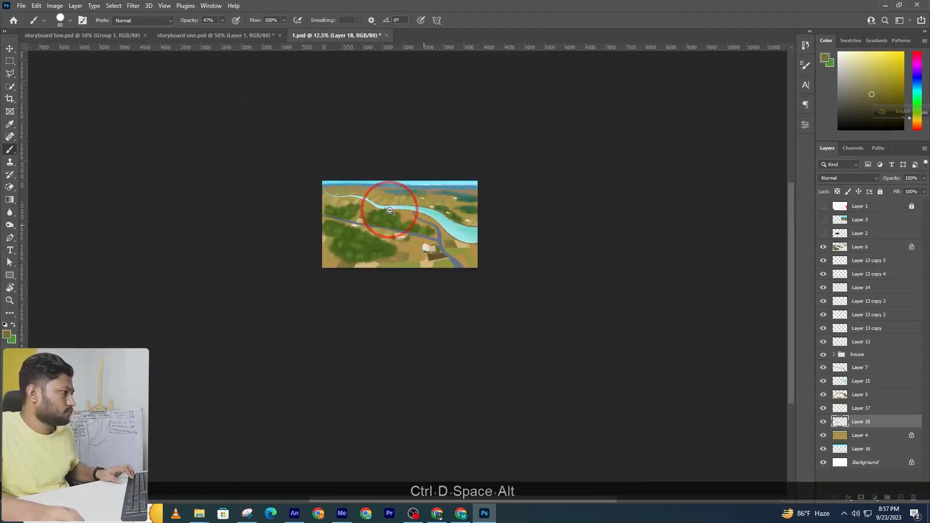
{"action": "left_click", "coordinate": [438, 322], "text": "alt"}
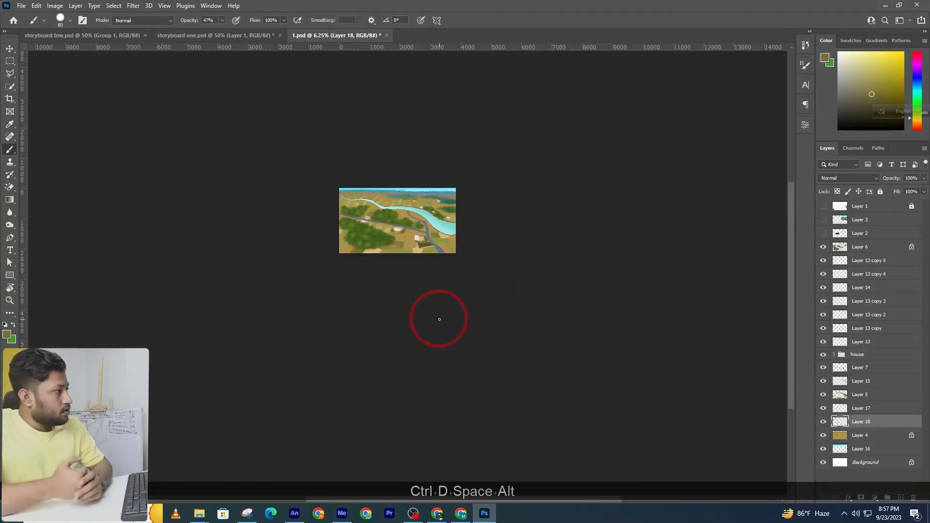
{"action": "left_click", "coordinate": [425, 196], "text": "ctrl"}
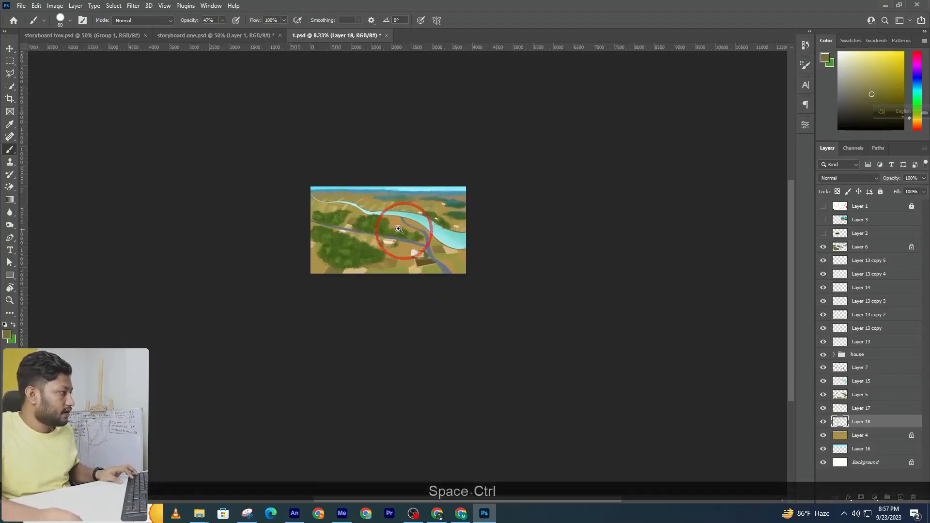
{"action": "left_click", "coordinate": [395, 207], "text": "ctrl"}
{"action": "left_click", "coordinate": [384, 217], "text": "ctrl"}
{"action": "left_click", "coordinate": [384, 218], "text": "ctrl"}
{"action": "left_click", "coordinate": [384, 218], "text": "ctrl"}
{"action": "left_click", "coordinate": [383, 218], "text": "ctrl"}
Step: Take up the Polygonal Lasso and undo the trial plot outline and the stray brush mark beside the side road
{"action": "left_click", "coordinate": [15, 76]}
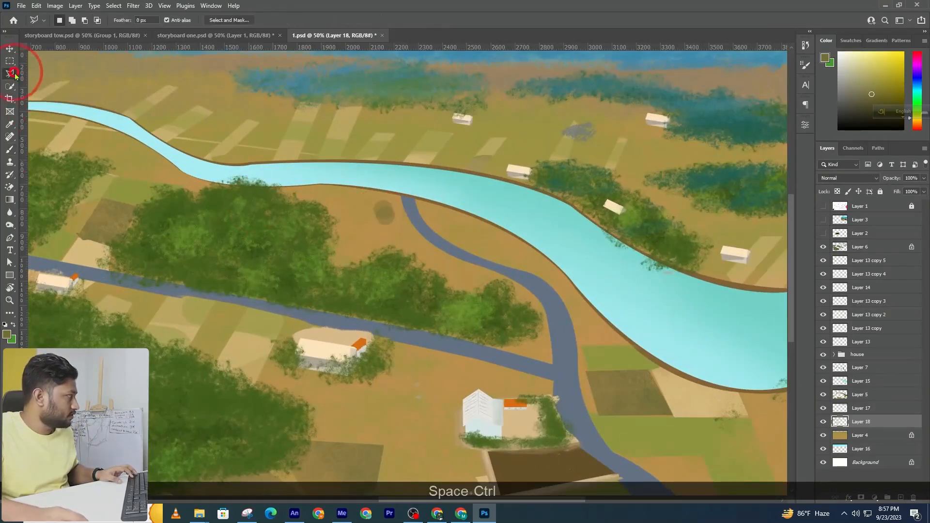
{"action": "left_click", "coordinate": [345, 240]}
{"action": "key", "text": "ctrl+z"}
{"action": "left_click", "coordinate": [413, 203]}
{"action": "left_click", "coordinate": [438, 191]}
{"action": "left_click", "coordinate": [307, 223]}
{"action": "key", "text": "ctrl+z"}
{"action": "key", "text": "ctrl+z"}
Step: Select two slanted plots on the near riverbank, between the tree cluster and the start of the side road
{"action": "left_click", "coordinate": [335, 185]}
{"action": "left_click", "coordinate": [361, 187]}
{"action": "left_click", "coordinate": [316, 277]}
{"action": "left_click", "coordinate": [348, 282]}
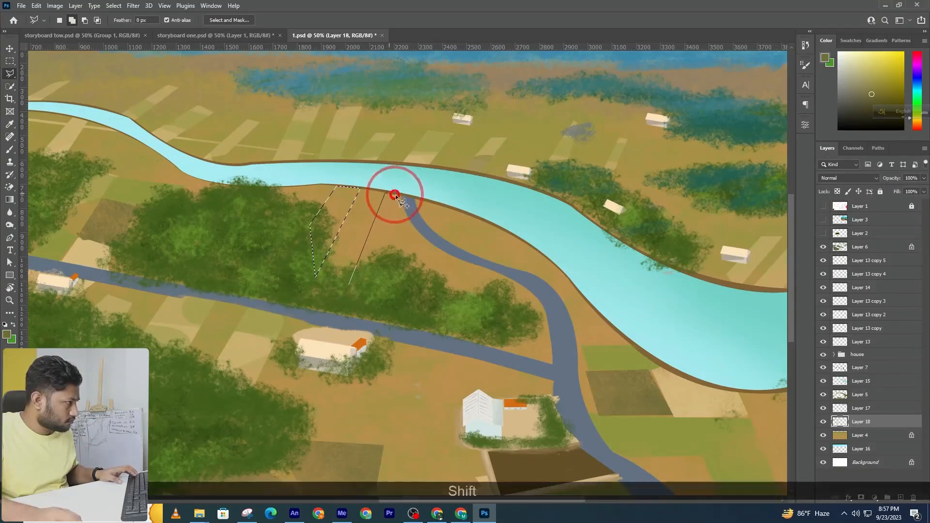
{"action": "double_click", "coordinate": [384, 287]}
Step: Add a slanted plot running from the side road down into the trees to the selection
{"action": "left_click", "coordinate": [435, 265], "text": "shift"}
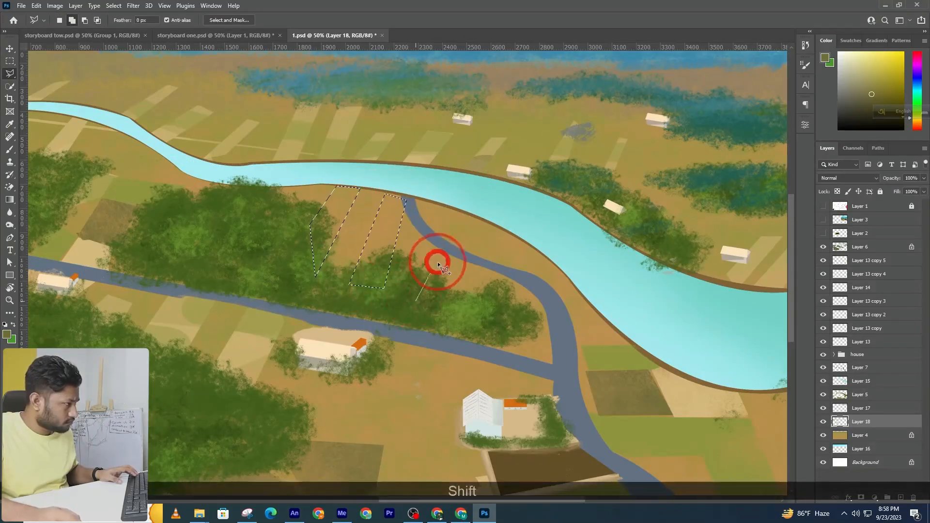
{"action": "left_click", "coordinate": [438, 247]}
{"action": "left_click", "coordinate": [464, 260]}
{"action": "double_click", "coordinate": [449, 315]}
Step: Add two short slanted plots between the side road and the river to the selection
{"action": "left_click", "coordinate": [494, 261], "text": "shift"}
{"action": "left_click", "coordinate": [505, 232]}
{"action": "left_click", "coordinate": [516, 238]}
{"action": "double_click", "coordinate": [509, 265]}
{"action": "left_click", "coordinate": [433, 241], "text": "shift"}
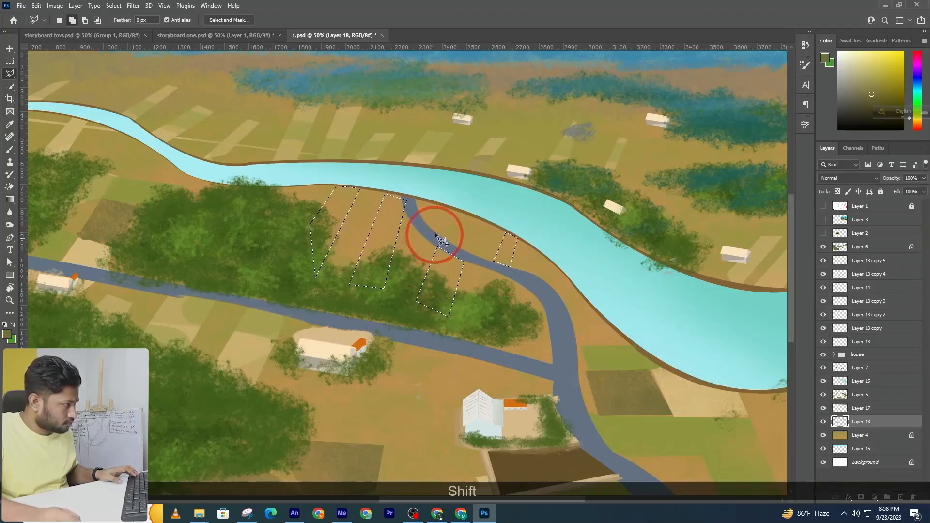
{"action": "left_click", "coordinate": [449, 207]}
{"action": "left_click", "coordinate": [464, 213]}
{"action": "double_click", "coordinate": [452, 246]}
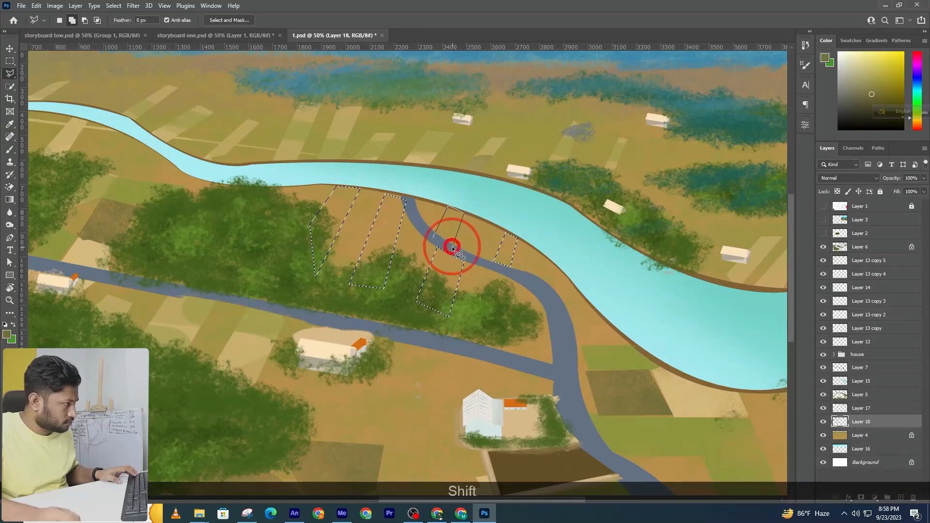
Step: Fill the selected slanted plots with a sampled beige using a 300 px brush at 100% opacity, and deselect
{"action": "left_click", "coordinate": [10, 148]}
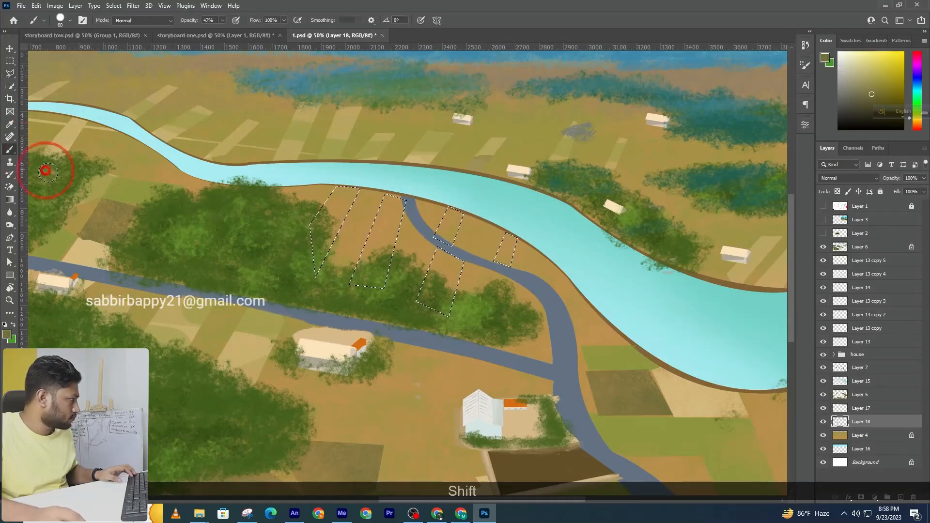
{"action": "left_click", "coordinate": [184, 318], "text": "alt"}
{"action": "left_click", "coordinate": [249, 342], "text": "alt"}
{"action": "left_click_drag", "start_coordinate": [421, 265], "coordinate": [445, 242]}
{"action": "key", "text": "]"}
{"action": "key", "text": "]"}
{"action": "key", "text": "]"}
{"action": "key", "text": "]"}
{"action": "key", "text": "]"}
{"action": "key", "text": "]"}
{"action": "key", "text": "]"}
{"action": "key", "text": "]"}
{"action": "left_click", "coordinate": [222, 21]}
{"action": "left_click_drag", "start_coordinate": [220, 28], "coordinate": [301, 59]}
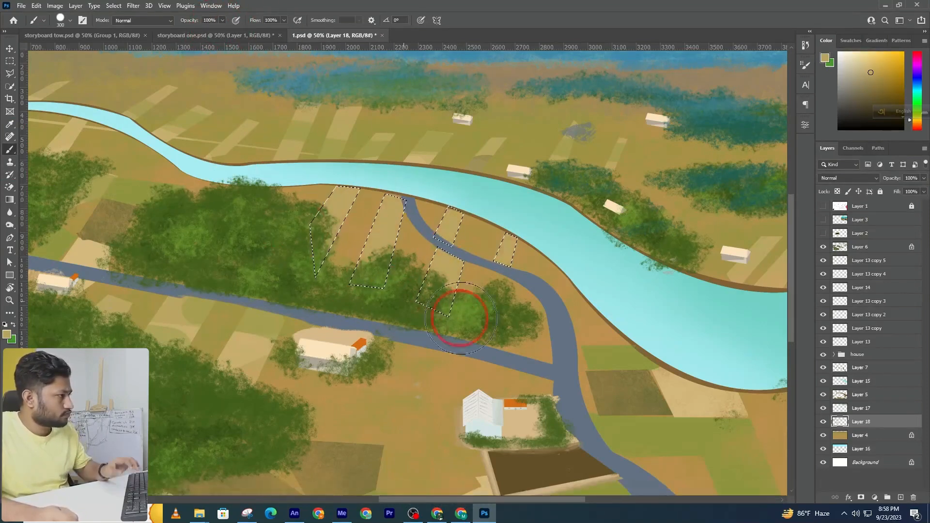
{"action": "key", "text": "ctrl+d"}
Step: Select a long strip from the tree cluster across the side road and a shorter plot just below that road
{"action": "left_click", "coordinate": [10, 74]}
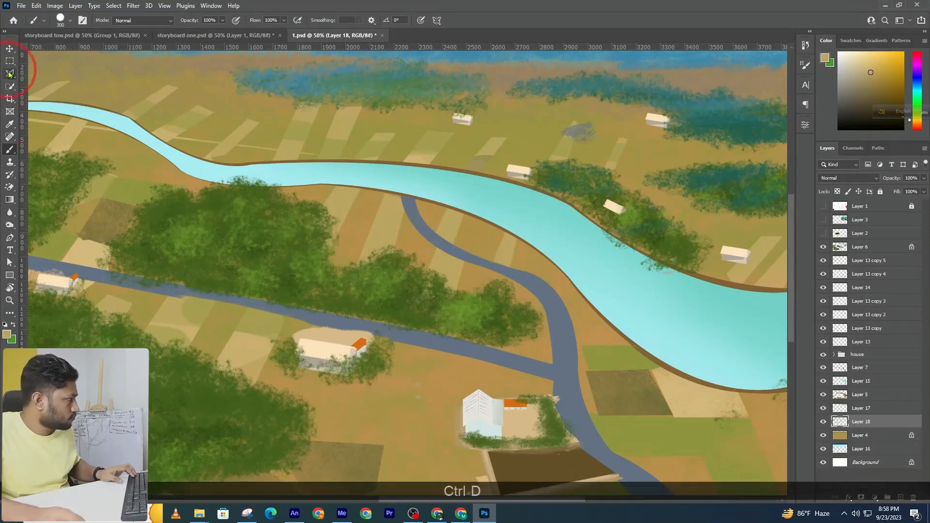
{"action": "left_click", "coordinate": [470, 251]}
{"action": "left_click", "coordinate": [477, 237]}
{"action": "double_click", "coordinate": [319, 196]}
{"action": "left_click", "coordinate": [420, 262], "text": "shift"}
{"action": "left_click", "coordinate": [477, 280]}
{"action": "left_click", "coordinate": [468, 294]}
{"action": "double_click", "coordinate": [415, 291]}
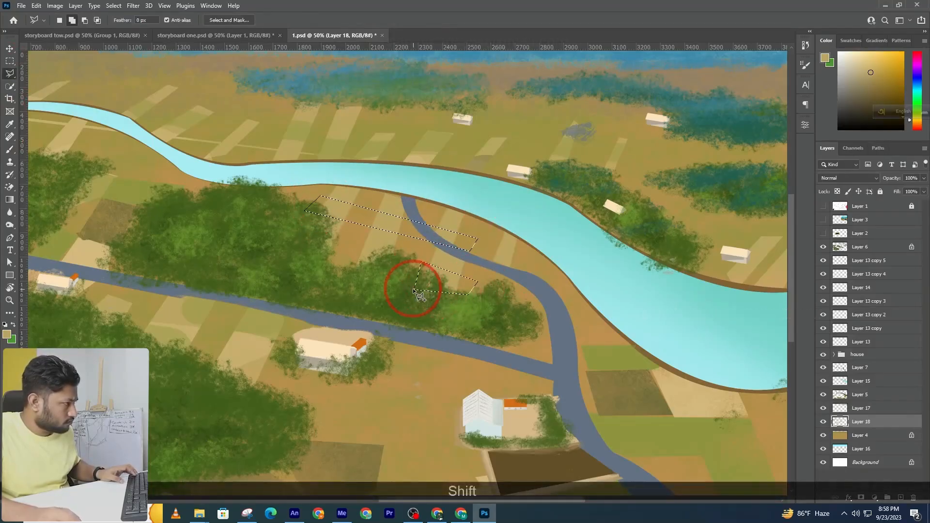
Step: Add a plot at the edge of the trees and a small one between the side road and the river to the selection
{"action": "left_click", "coordinate": [345, 242], "text": "shift"}
{"action": "left_click", "coordinate": [396, 247]}
{"action": "left_click", "coordinate": [394, 266]}
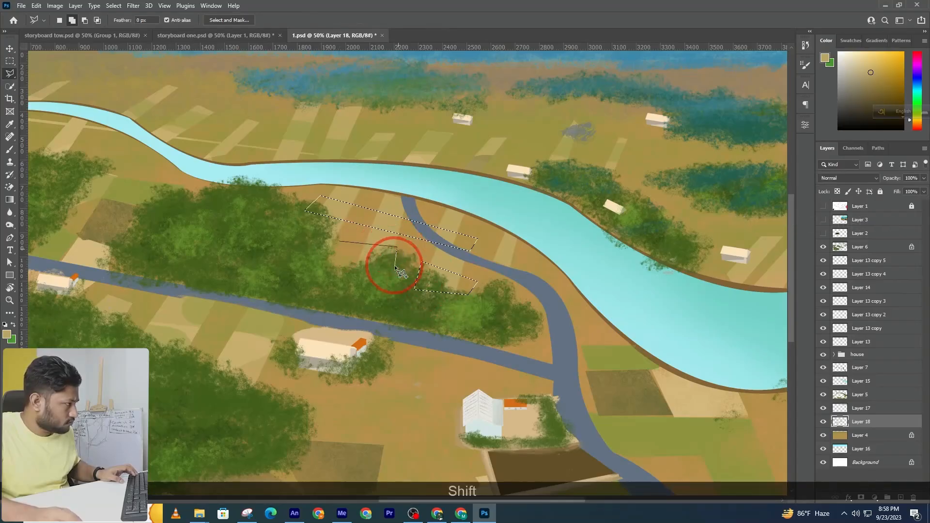
{"action": "double_click", "coordinate": [338, 260]}
{"action": "left_click", "coordinate": [493, 246], "text": "shift"}
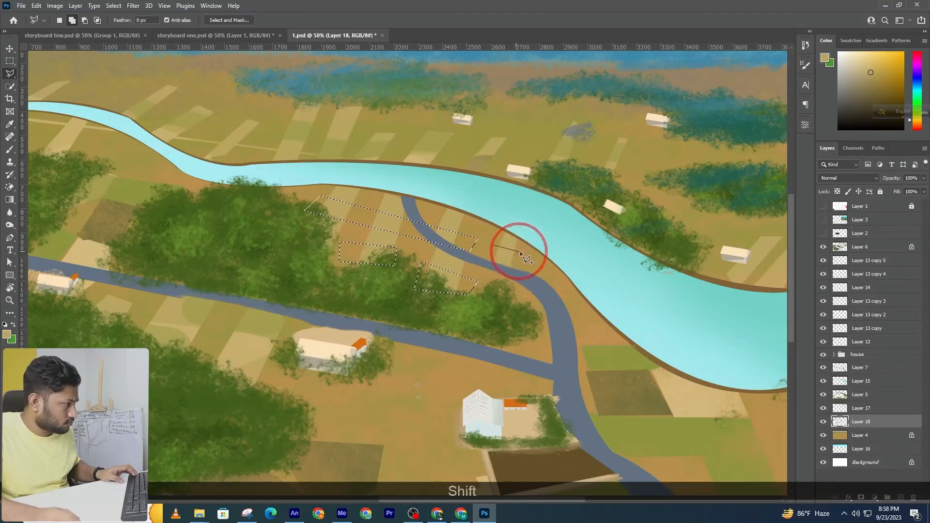
{"action": "left_click", "coordinate": [522, 249]}
{"action": "double_click", "coordinate": [494, 237]}
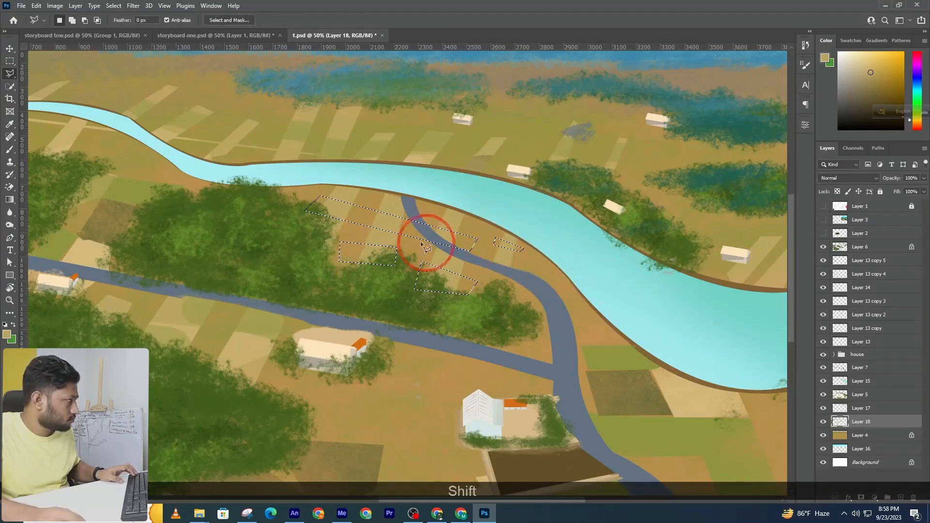
Step: Sample an olive green and paint parts of the selected plots with the brush reduced to 60 px
{"action": "left_click", "coordinate": [10, 149]}
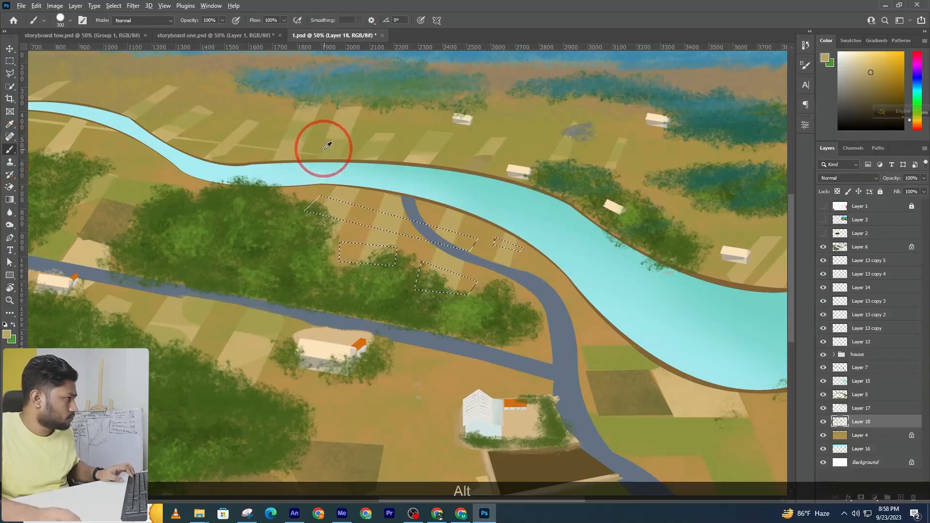
{"action": "left_click", "coordinate": [298, 201], "text": "alt"}
{"action": "key", "text": "ctrl+z"}
{"action": "key", "text": "ctrl+z"}
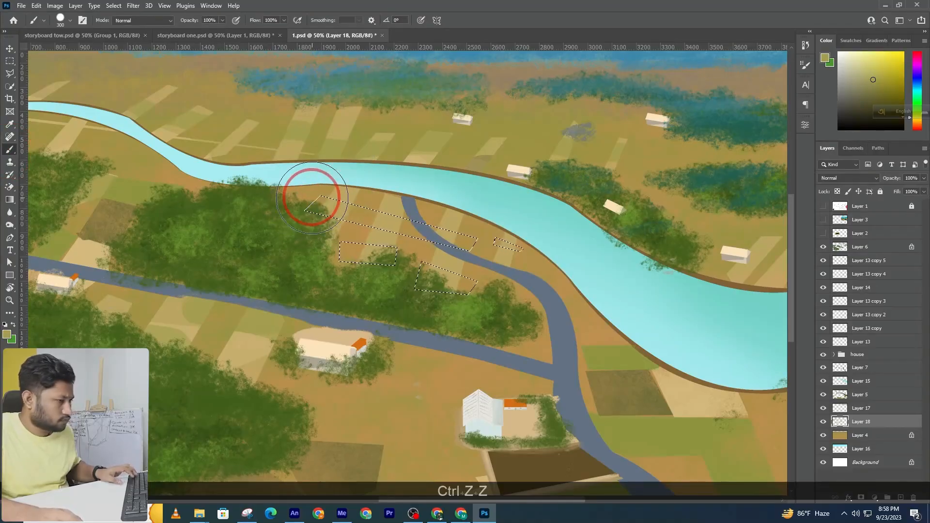
{"action": "key", "text": "bracketleft"}
{"action": "key", "text": "bracketleft"}
{"action": "key", "text": "bracketleft"}
{"action": "key", "text": "bracketleft"}
{"action": "key", "text": "bracketleft"}
{"action": "key", "text": "bracketleft"}
{"action": "key", "text": "bracketleft"}
{"action": "key", "text": "bracketleft"}
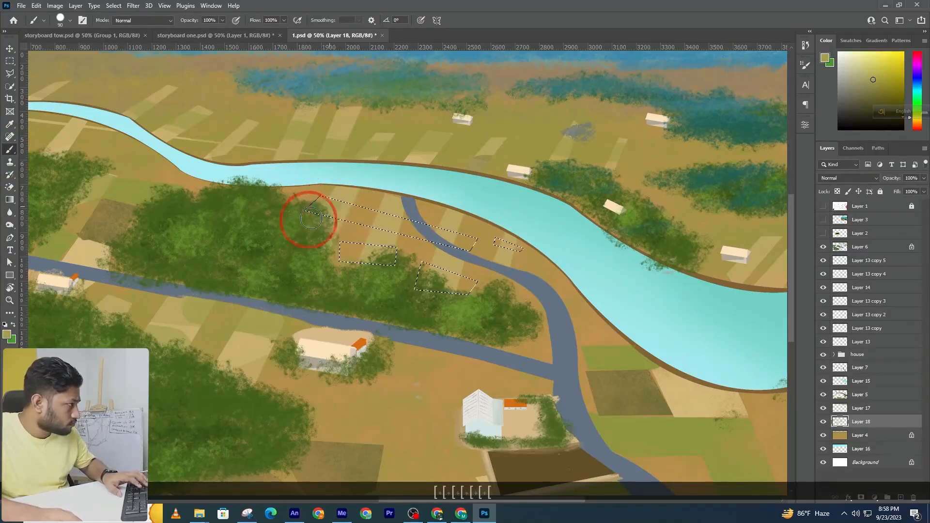
{"action": "key", "text": "bracketleft"}
{"action": "key", "text": "bracketleft"}
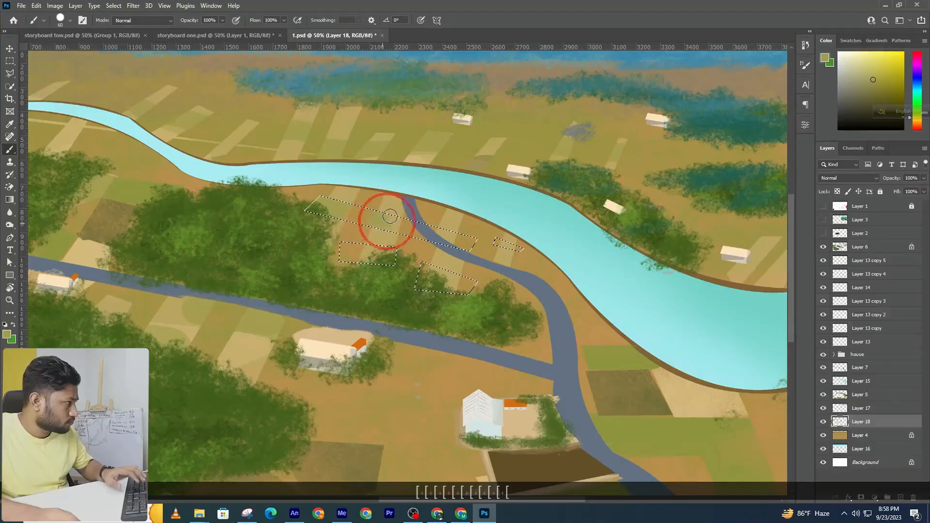
{"action": "mouse_move", "coordinate": [399, 222]}
{"action": "left_mouse_down"}
{"action": "mouse_move", "coordinate": [376, 270]}
{"action": "mouse_move", "coordinate": [421, 283]}
{"action": "mouse_move", "coordinate": [452, 274]}
{"action": "left_mouse_up"}
Step: Sample beige from the plots below the main road, paint it into the selected riverbank plots, and deselect
{"action": "left_click", "coordinate": [241, 344], "text": "alt"}
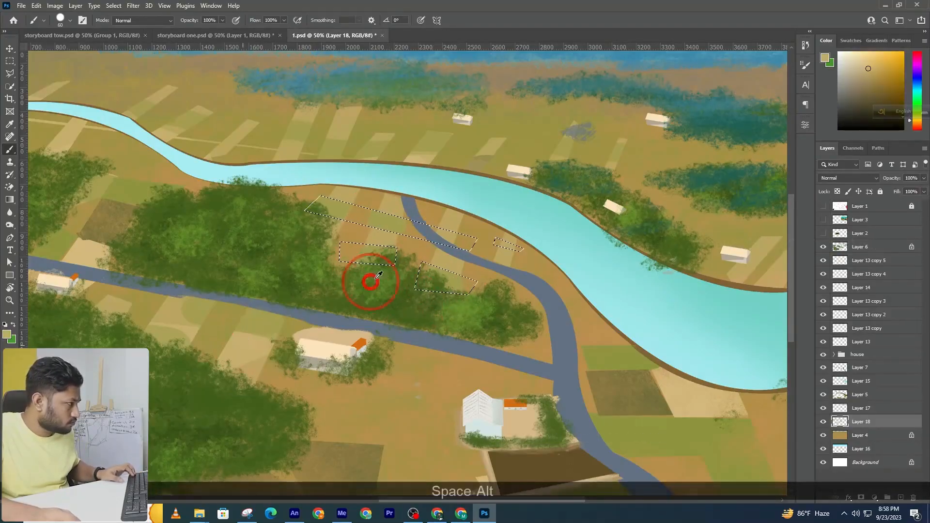
{"action": "mouse_move", "coordinate": [388, 225]}
{"action": "left_mouse_down"}
{"action": "mouse_move", "coordinate": [377, 215]}
{"action": "mouse_move", "coordinate": [364, 224]}
{"action": "left_mouse_up"}
{"action": "key", "text": "ctrl+d"}
{"action": "key", "text": "ctrl+z"}
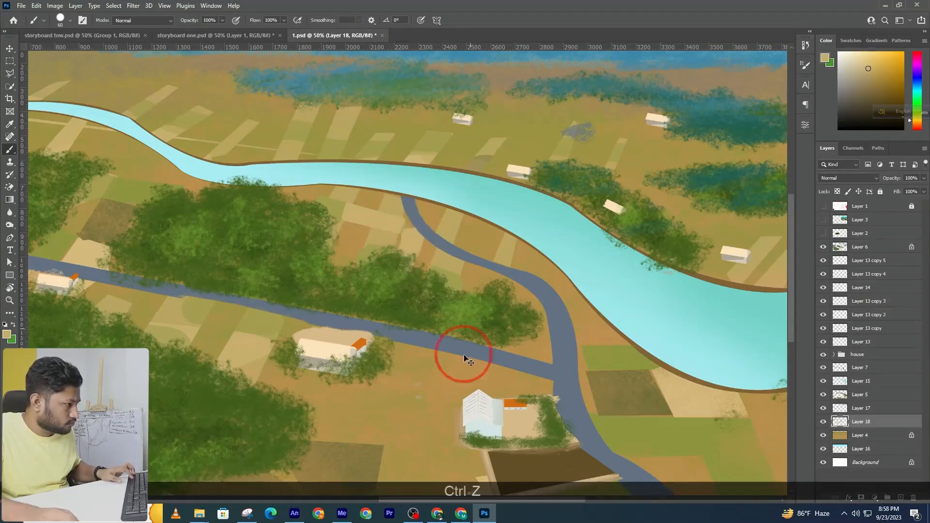
Step: Sample the dark brown field colour and paint a dark plot beside the upper side road
{"action": "left_click_drag", "start_coordinate": [507, 403], "coordinate": [394, 321]}
{"action": "left_click", "coordinate": [493, 313], "text": "alt"}
{"action": "mouse_move", "coordinate": [351, 178]}
{"action": "left_mouse_down"}
{"action": "mouse_move", "coordinate": [286, 167]}
{"action": "mouse_move", "coordinate": [287, 153]}
{"action": "mouse_move", "coordinate": [285, 170]}
{"action": "mouse_move", "coordinate": [291, 145]}
{"action": "mouse_move", "coordinate": [305, 156]}
{"action": "mouse_move", "coordinate": [290, 204]}
{"action": "left_mouse_up"}
Step: Save the landscape document
{"action": "left_click", "coordinate": [356, 175], "text": "ctrl+alt"}
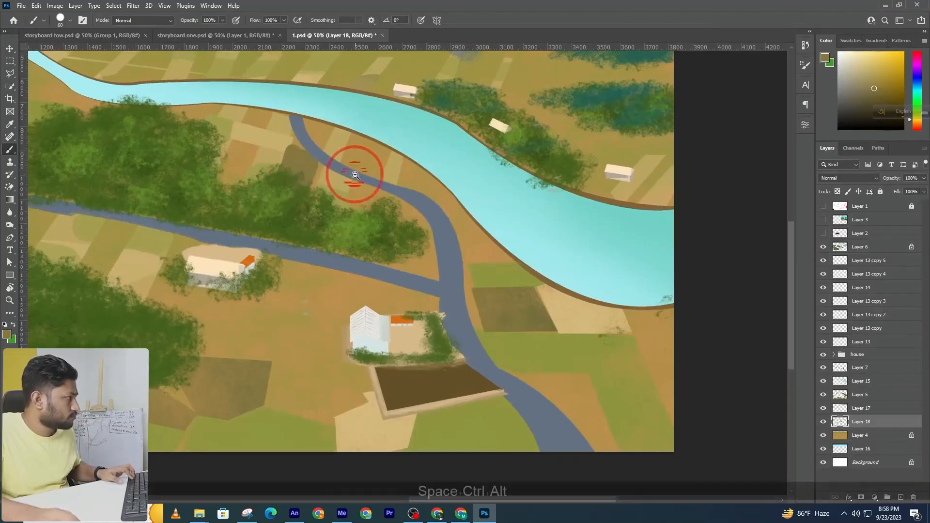
{"action": "left_click", "coordinate": [357, 172], "text": "ctrl+alt"}
{"action": "left_click", "coordinate": [358, 169], "text": "ctrl+alt"}
{"action": "left_click", "coordinate": [358, 169], "text": "ctrl+alt"}
{"action": "left_click", "coordinate": [359, 169], "text": "ctrl+alt"}
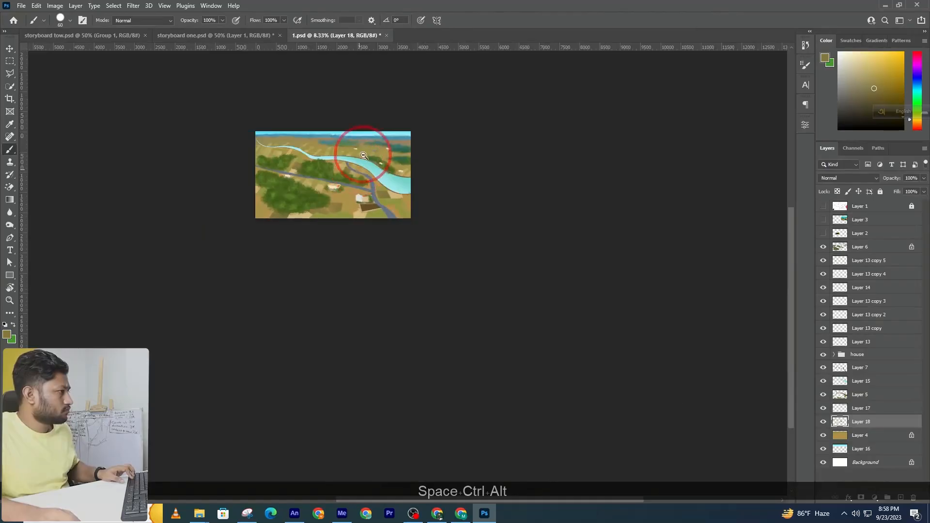
{"action": "left_click", "coordinate": [505, 221], "text": "ctrl+alt"}
{"action": "key", "text": "ctrl+s"}
Step: Examine the whole landscape from a distance, and the house beside the road junction close up
{"action": "key", "text": "v"}
{"action": "key", "text": "ctrl+z"}
{"action": "key", "text": "ctrl+z"}
{"action": "left_click_drag", "start_coordinate": [386, 251], "coordinate": [389, 269]}
{"action": "key", "text": "ctrl+z"}
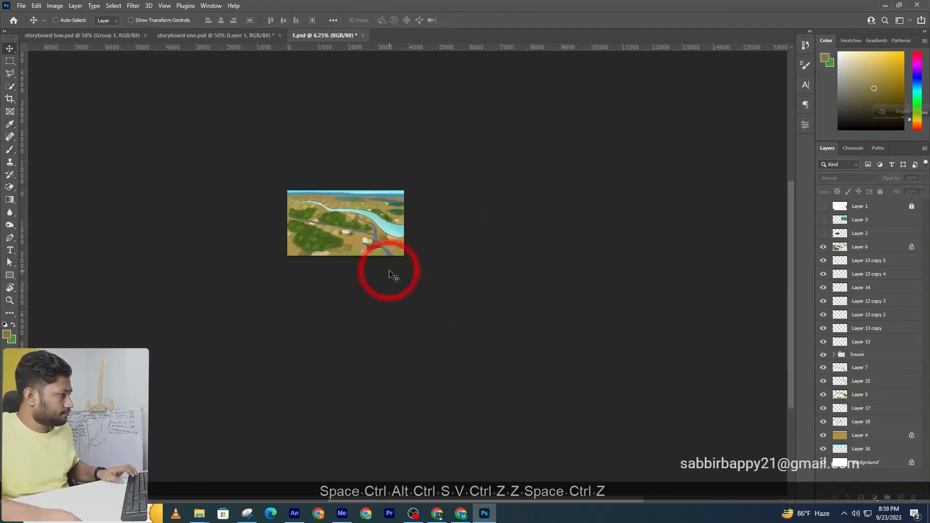
{"action": "left_click", "coordinate": [379, 232], "text": "ctrl"}
{"action": "left_click", "coordinate": [386, 254], "text": "ctrl"}
{"action": "key", "text": "ctrl+z"}
{"action": "left_click", "coordinate": [459, 191]}
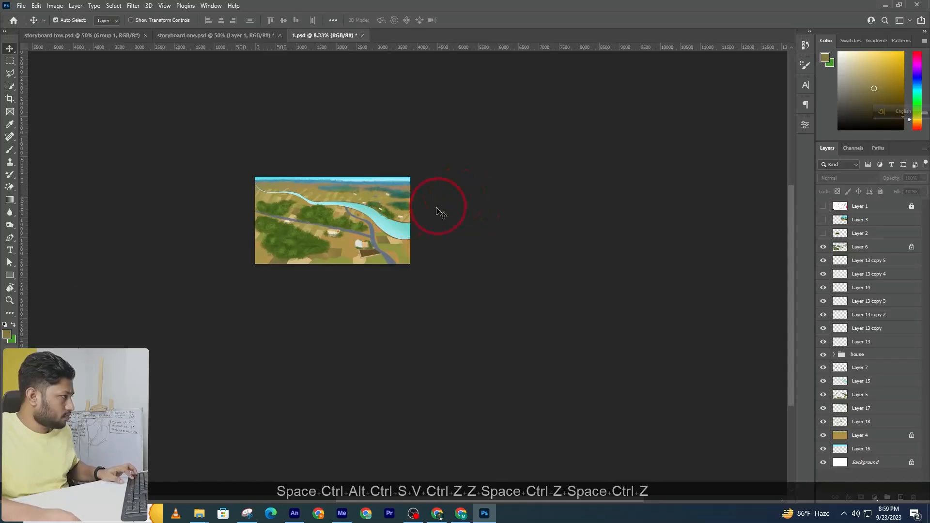
{"action": "left_click", "coordinate": [380, 216], "text": "ctrl"}
{"action": "left_click", "coordinate": [369, 227]}
{"action": "left_click", "coordinate": [389, 514]}
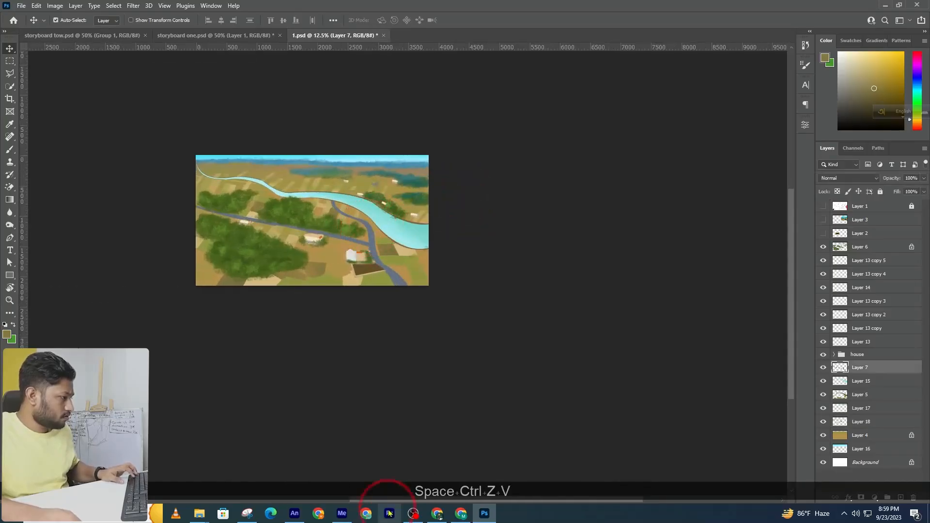
{"action": "left_click_drag", "start_coordinate": [364, 246], "coordinate": [393, 294]}
{"action": "left_click", "coordinate": [10, 149]}
{"action": "mouse_move", "coordinate": [339, 257]}
{"action": "left_mouse_down"}
{"action": "mouse_move", "coordinate": [375, 298]}
{"action": "mouse_move", "coordinate": [413, 281]}
{"action": "mouse_move", "coordinate": [450, 308]}
{"action": "mouse_move", "coordinate": [474, 315]}
{"action": "mouse_move", "coordinate": [479, 307]}
{"action": "left_mouse_up"}
{"action": "key", "text": "v"}
{"action": "key", "text": "ctrl+z"}
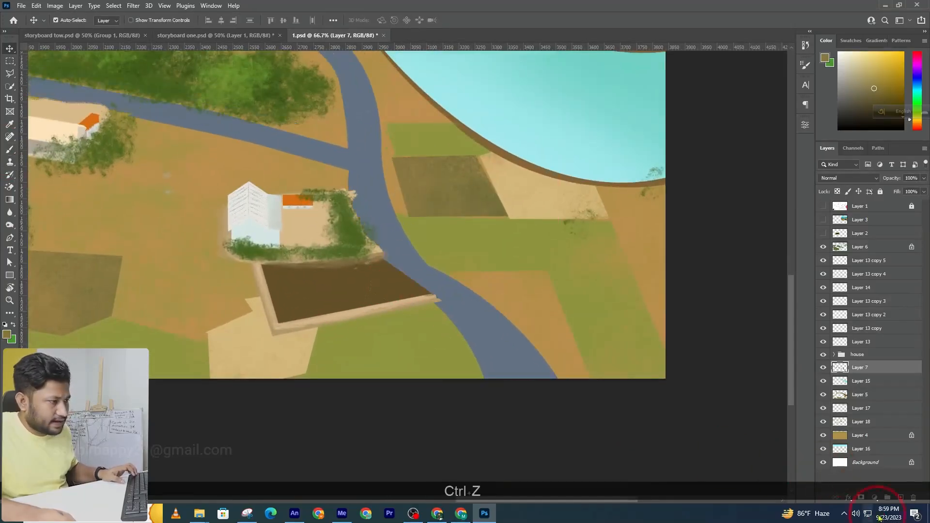
Step: Add a new layer above Layer 7 and set the foreground colour to a light green
{"action": "left_click", "coordinate": [899, 500]}
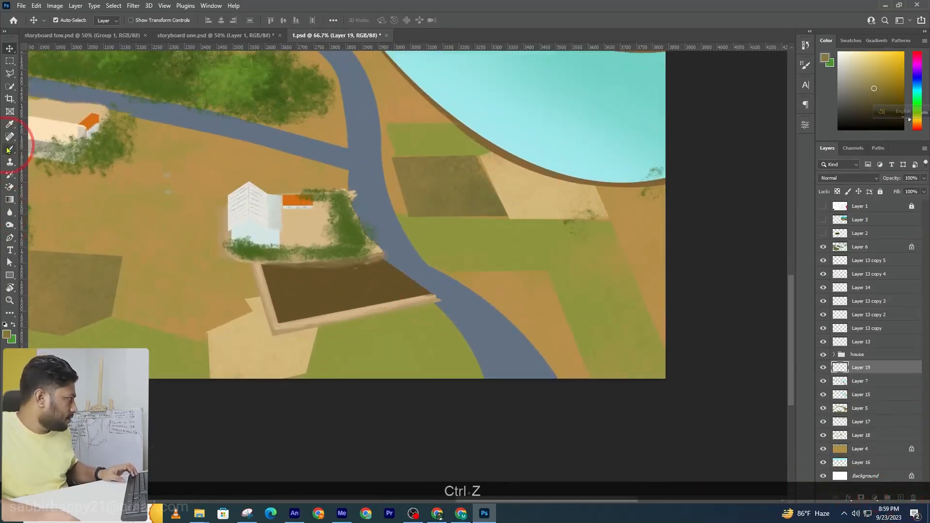
{"action": "left_click", "coordinate": [9, 124]}
{"action": "left_click", "coordinate": [7, 335]}
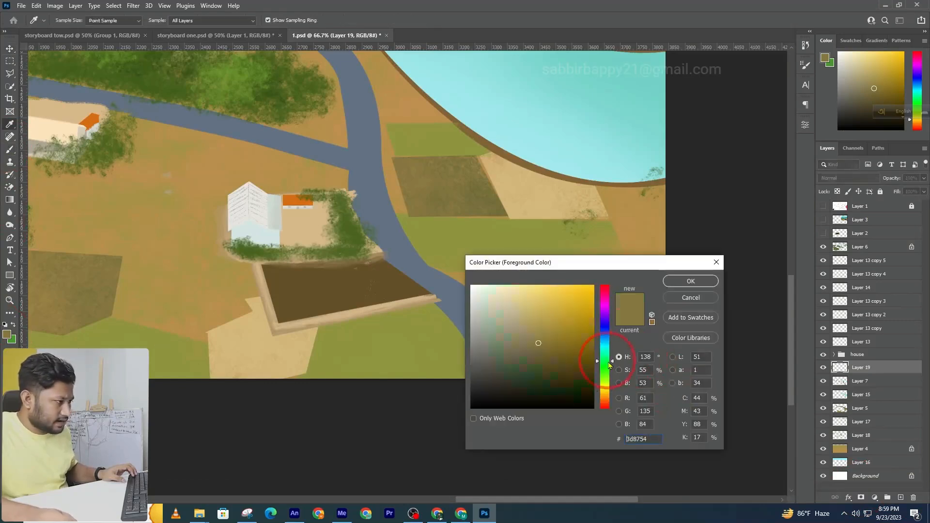
{"action": "left_click_drag", "start_coordinate": [610, 365], "coordinate": [609, 361]}
{"action": "left_click", "coordinate": [438, 318]}
{"action": "left_click", "coordinate": [547, 324]}
{"action": "left_click", "coordinate": [605, 380]}
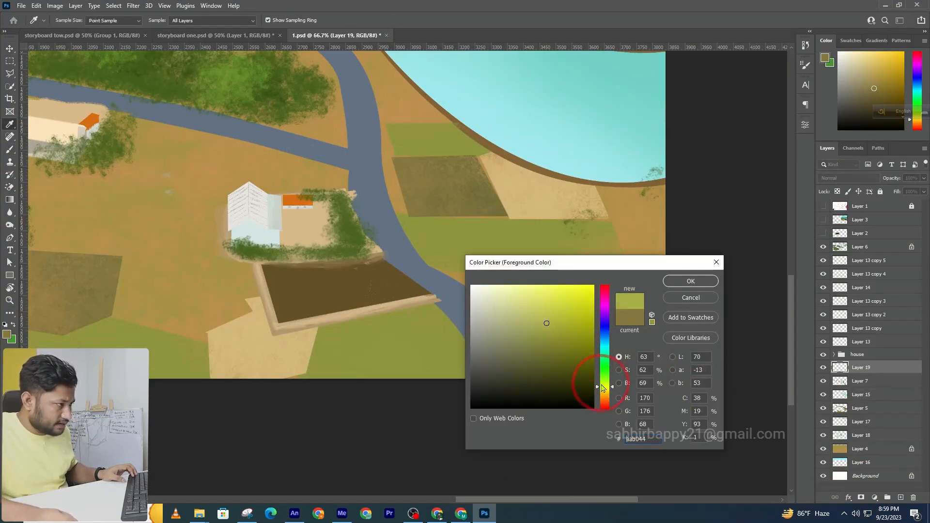
{"action": "left_click", "coordinate": [690, 281]}
Step: Choose the Chalk brush from the texture brush group
{"action": "key", "text": "b"}
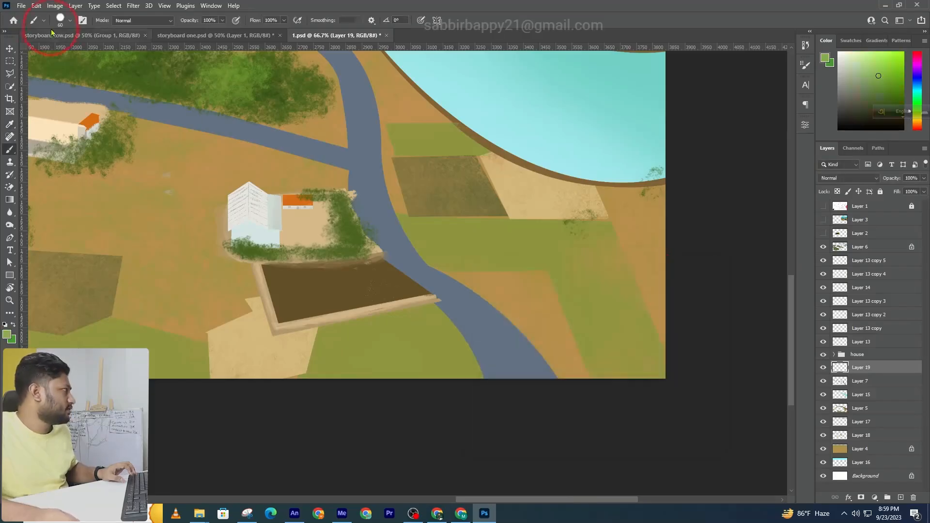
{"action": "left_click", "coordinate": [63, 20]}
{"action": "scroll", "coordinate": [135, 289], "scroll_direction": "down", "scroll_amount": 5}
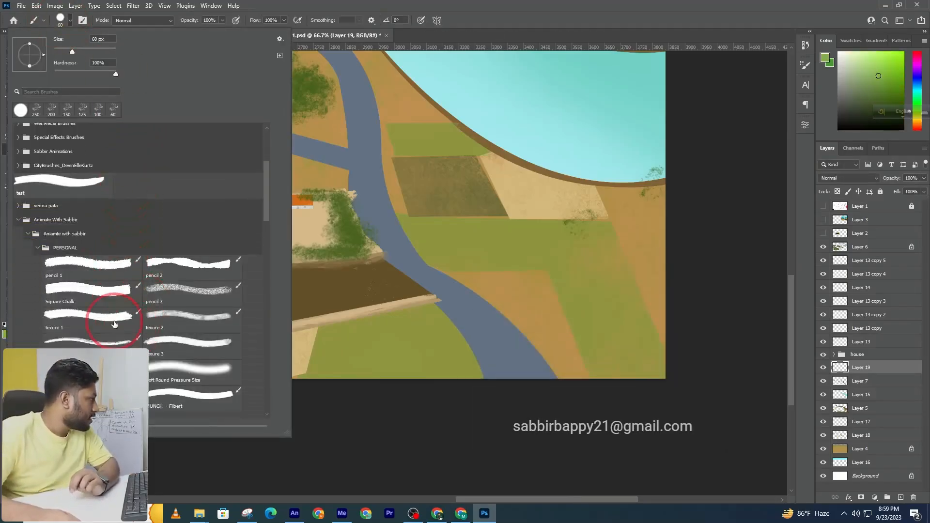
{"action": "scroll", "coordinate": [104, 336], "scroll_direction": "down", "scroll_amount": 15}
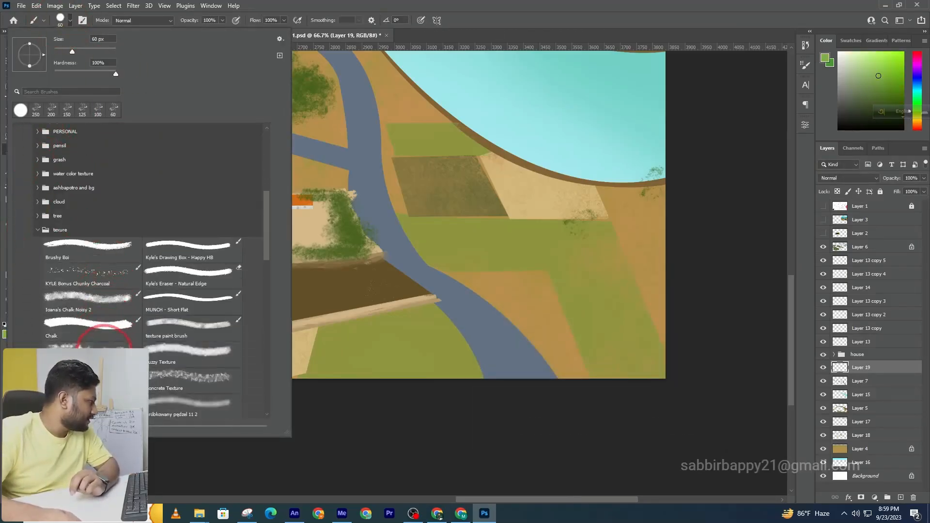
{"action": "left_click", "coordinate": [87, 328]}
Step: Paint a rough light green grass edge along the road from the dark walled plot's corner to the canvas edge
{"action": "left_click_drag", "start_coordinate": [427, 307], "coordinate": [470, 364]}
{"action": "key", "text": "ctrl+z"}
{"action": "key", "text": "bracketleft"}
{"action": "mouse_move", "coordinate": [436, 305]}
{"action": "left_mouse_down"}
{"action": "mouse_move", "coordinate": [477, 386]}
{"action": "mouse_move", "coordinate": [472, 358]}
{"action": "mouse_move", "coordinate": [478, 378]}
{"action": "mouse_move", "coordinate": [460, 338]}
{"action": "mouse_move", "coordinate": [477, 376]}
{"action": "left_mouse_up"}
{"action": "key", "text": "bracketright"}
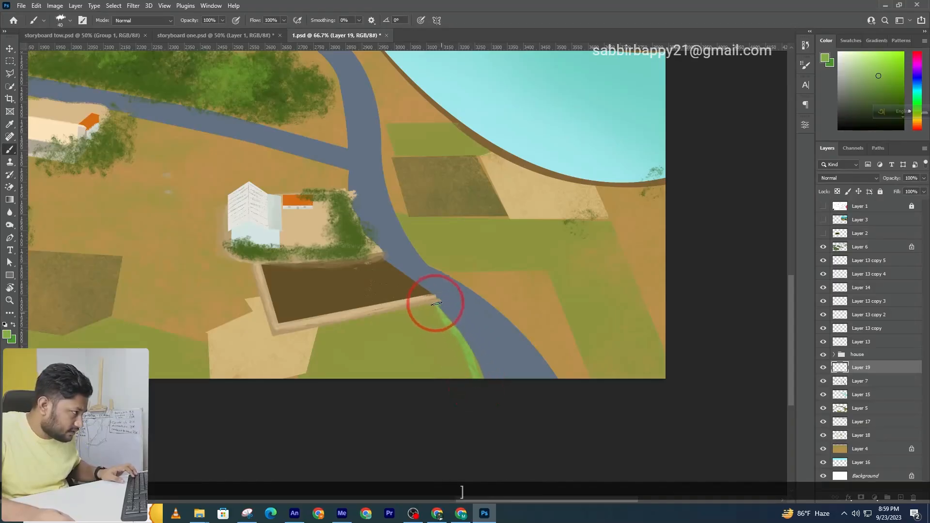
{"action": "left_click_drag", "start_coordinate": [435, 303], "coordinate": [469, 367]}
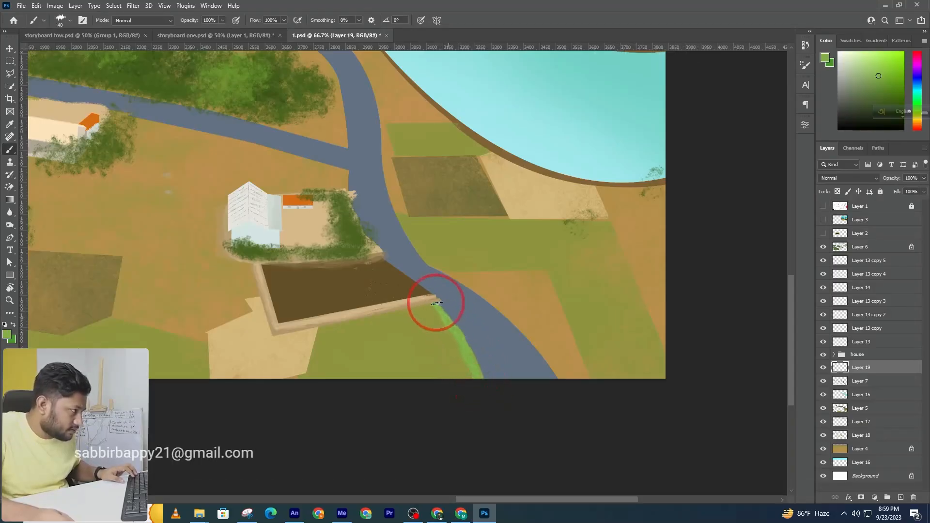
{"action": "key", "text": "ctrl+z"}
Step: Paint a matching light green grass edge on the opposite side of the road, along the orange-brown field
{"action": "mouse_move", "coordinate": [519, 326]}
{"action": "left_mouse_down"}
{"action": "mouse_move", "coordinate": [566, 386]}
{"action": "mouse_move", "coordinate": [529, 343]}
{"action": "mouse_move", "coordinate": [558, 382]}
{"action": "left_mouse_up"}
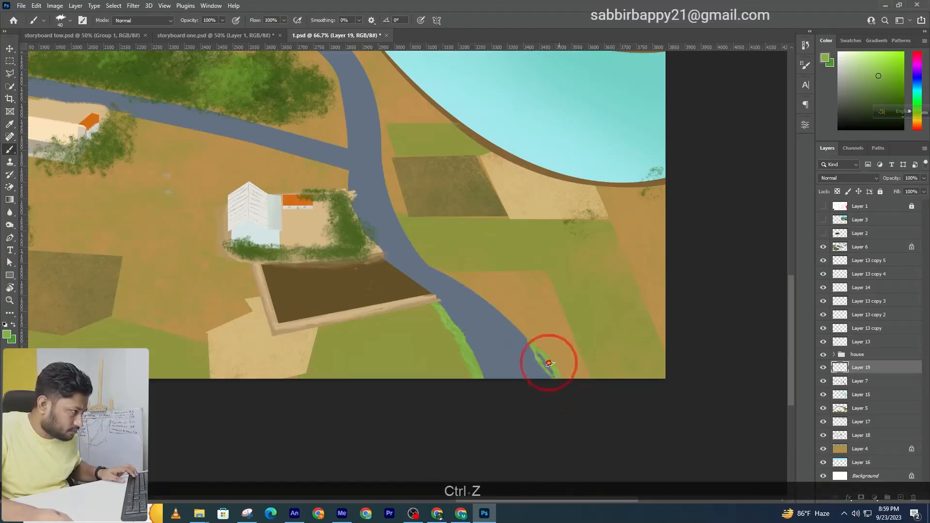
{"action": "key", "text": "ctrl+z"}
{"action": "left_click_drag", "start_coordinate": [538, 351], "coordinate": [446, 276]}
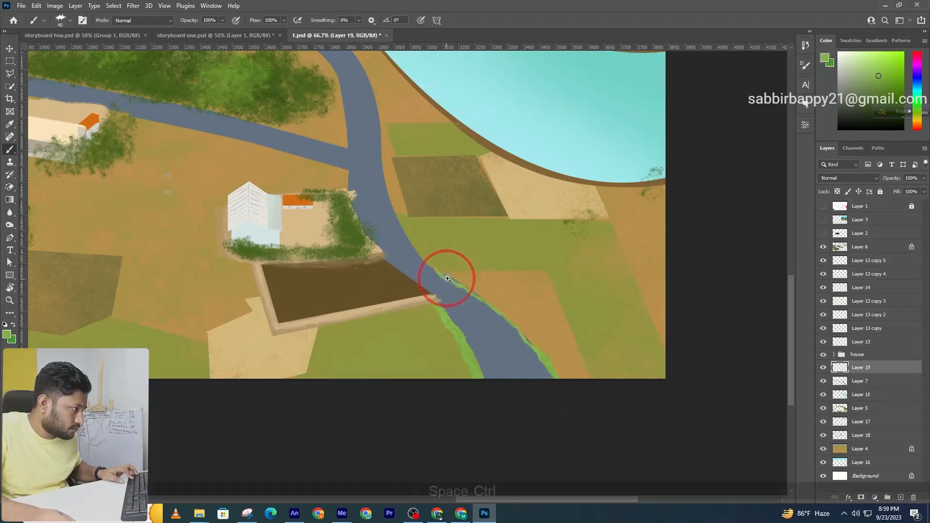
{"action": "left_click", "coordinate": [447, 280], "text": "ctrl"}
{"action": "mouse_move", "coordinate": [517, 317]}
{"action": "left_mouse_down"}
{"action": "mouse_move", "coordinate": [587, 385]}
{"action": "mouse_move", "coordinate": [540, 339]}
{"action": "mouse_move", "coordinate": [459, 285]}
{"action": "left_mouse_up"}
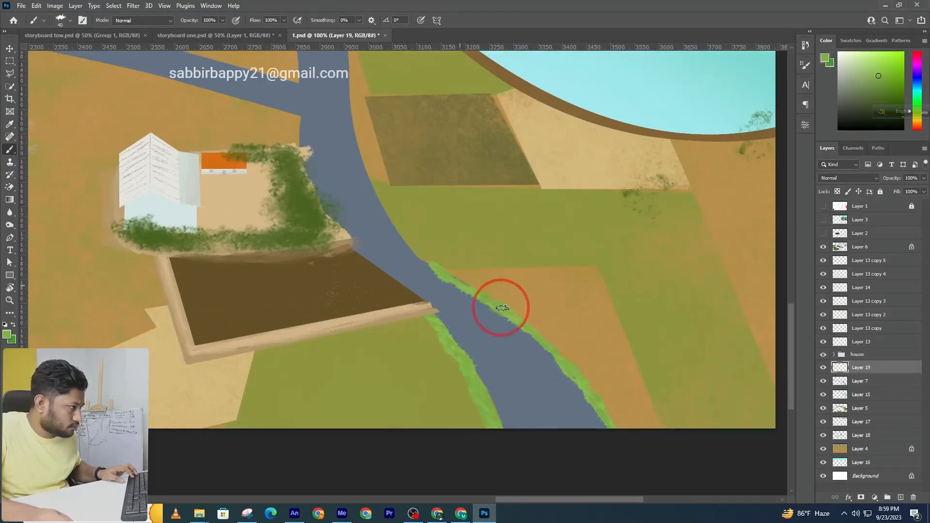
Step: Extend the grass edge up the road past the green field to the dark olive plot with a 20 px brush
{"action": "mouse_move", "coordinate": [405, 245]}
{"action": "left_mouse_down"}
{"action": "mouse_move", "coordinate": [432, 333]}
{"action": "mouse_move", "coordinate": [418, 308]}
{"action": "mouse_move", "coordinate": [454, 375]}
{"action": "left_mouse_up"}
{"action": "key", "text": "bracketleft"}
{"action": "key", "text": "bracketleft"}
{"action": "key", "text": "bracketleft"}
{"action": "key", "text": "bracketleft"}
{"action": "left_click", "coordinate": [432, 322], "text": "ctrl"}
{"action": "key", "text": "z"}
{"action": "left_click", "coordinate": [414, 306]}
{"action": "key", "text": "b"}
{"action": "mouse_move", "coordinate": [360, 241]}
{"action": "left_mouse_down"}
{"action": "mouse_move", "coordinate": [345, 204]}
{"action": "mouse_move", "coordinate": [476, 427]}
{"action": "mouse_move", "coordinate": [442, 366]}
{"action": "mouse_move", "coordinate": [442, 341]}
{"action": "mouse_move", "coordinate": [466, 433]}
{"action": "left_mouse_up"}
{"action": "left_click", "coordinate": [462, 389], "text": "ctrl+alt"}
{"action": "left_click", "coordinate": [442, 363], "text": "ctrl+alt"}
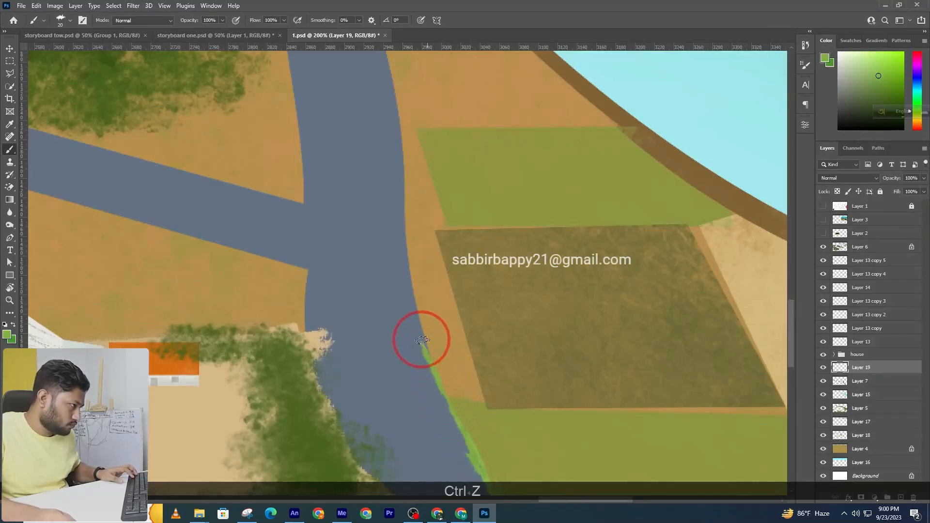
{"action": "left_click_drag", "start_coordinate": [415, 296], "coordinate": [421, 338]}
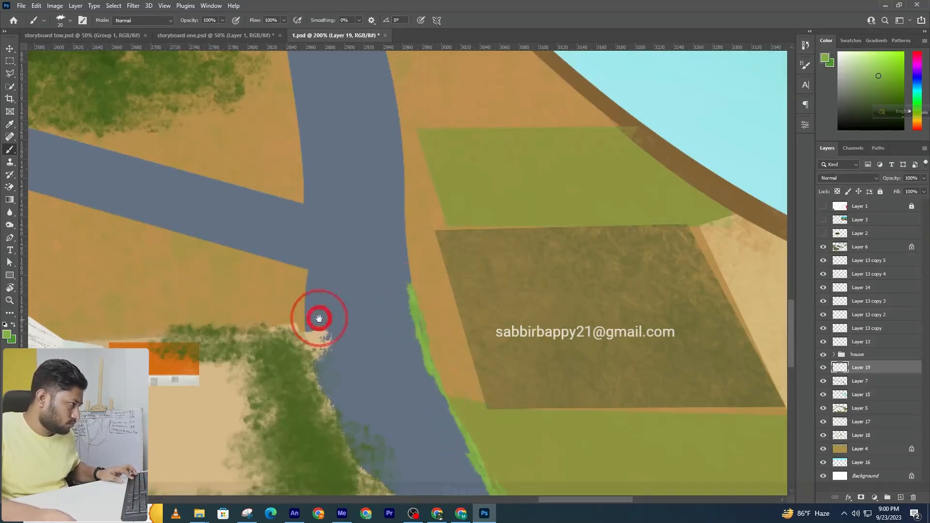
Step: Paint a light green grass edge along the road beside the house yard, from just below the road junction
{"action": "left_click_drag", "start_coordinate": [354, 325], "coordinate": [435, 335]}
{"action": "left_click_drag", "start_coordinate": [441, 390], "coordinate": [400, 278]}
{"action": "left_click", "coordinate": [394, 258], "text": "ctrl"}
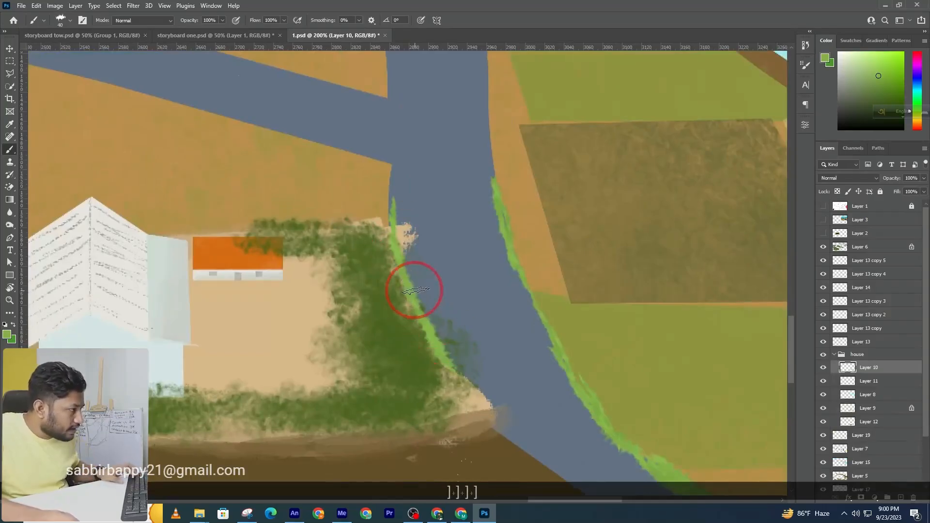
{"action": "left_click", "coordinate": [488, 393], "text": "ctrl+alt"}
{"action": "left_click_drag", "start_coordinate": [487, 396], "coordinate": [420, 302]}
{"action": "left_click", "coordinate": [418, 295], "text": "ctrl"}
{"action": "left_click", "coordinate": [417, 295], "text": "ctrl"}
{"action": "left_click", "coordinate": [414, 289], "text": "ctrl"}
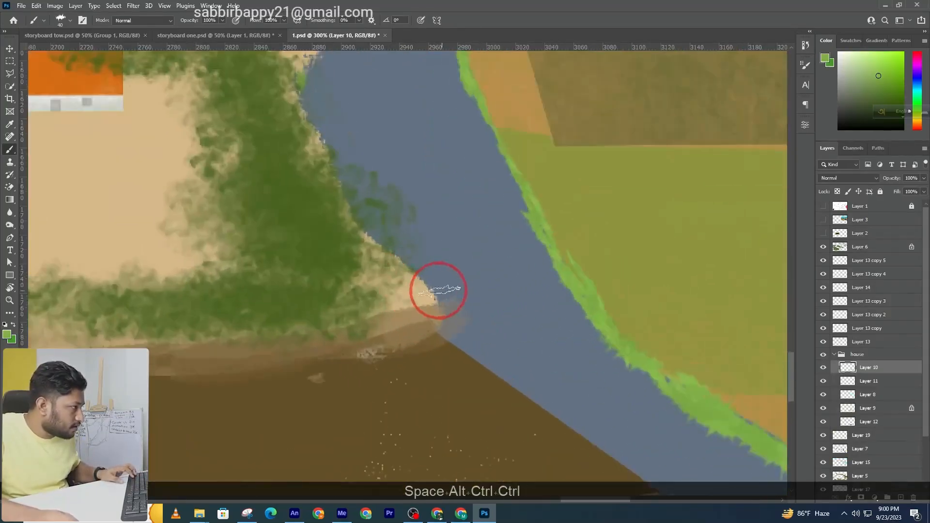
{"action": "left_click", "coordinate": [454, 297], "text": "ctrl+alt"}
{"action": "left_click", "coordinate": [452, 297], "text": "ctrl+alt"}
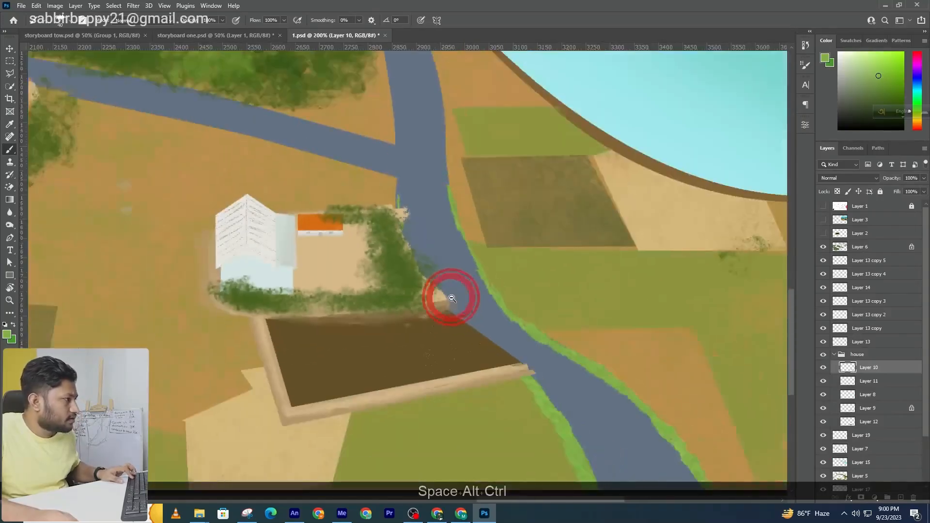
{"action": "left_click", "coordinate": [451, 297], "text": "ctrl"}
{"action": "left_click", "coordinate": [450, 298], "text": "ctrl"}
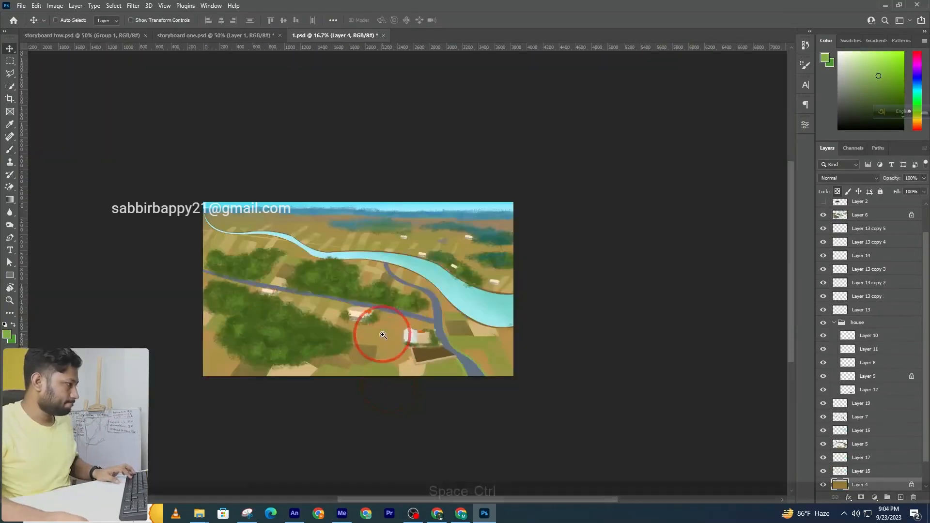
Step: Activate the Brush tool and sample an olive field colour near the upper tree cluster
{"action": "left_click", "coordinate": [373, 332], "text": "ctrl"}
{"action": "left_click", "coordinate": [353, 301], "text": "ctrl"}
{"action": "left_click", "coordinate": [9, 150]}
{"action": "left_click_drag", "start_coordinate": [85, 170], "coordinate": [232, 199]}
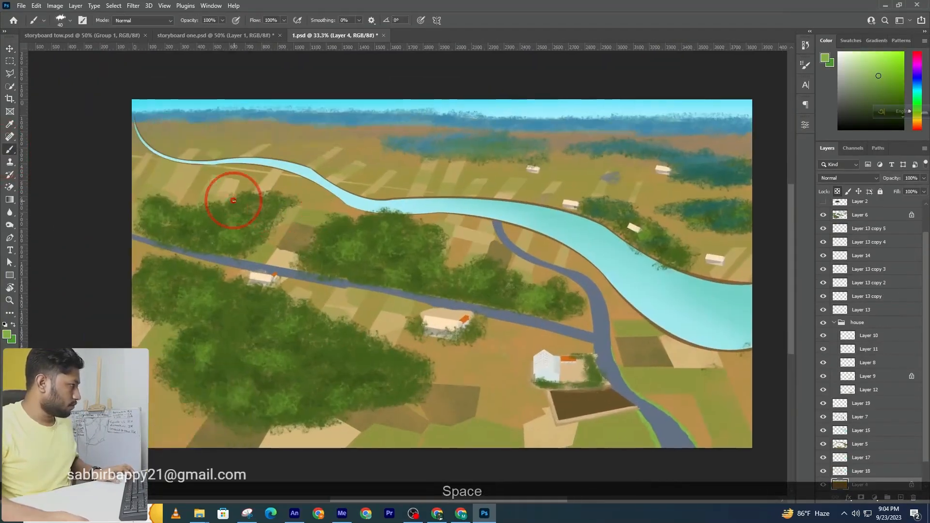
{"action": "left_click", "coordinate": [210, 187], "text": "alt"}
{"action": "left_click", "coordinate": [298, 211], "text": "alt"}
{"action": "left_click", "coordinate": [322, 200], "text": "alt"}
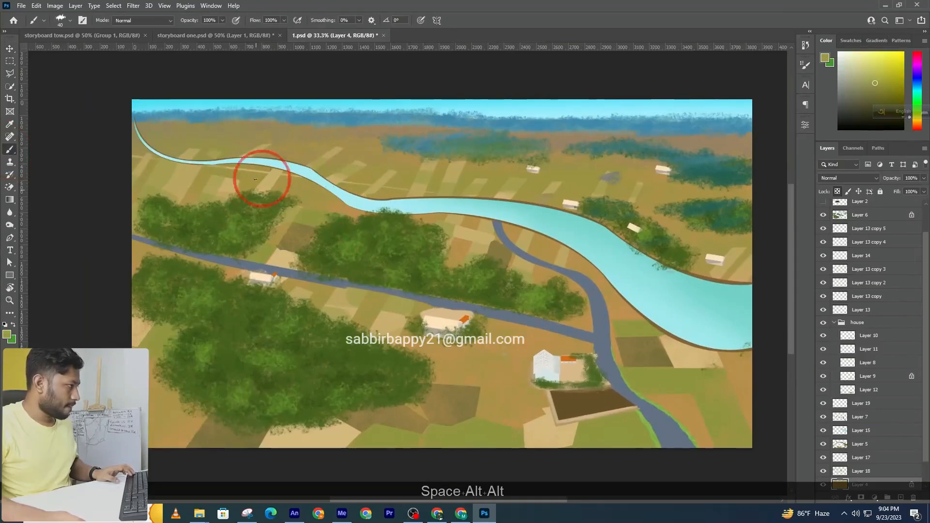
{"action": "key", "text": "ctrl+z"}
Step: Sample the light green of the road's grass edge as the brush colour
{"action": "left_click", "coordinate": [605, 285], "text": "alt"}
{"action": "left_click_drag", "start_coordinate": [616, 357], "coordinate": [459, 304]}
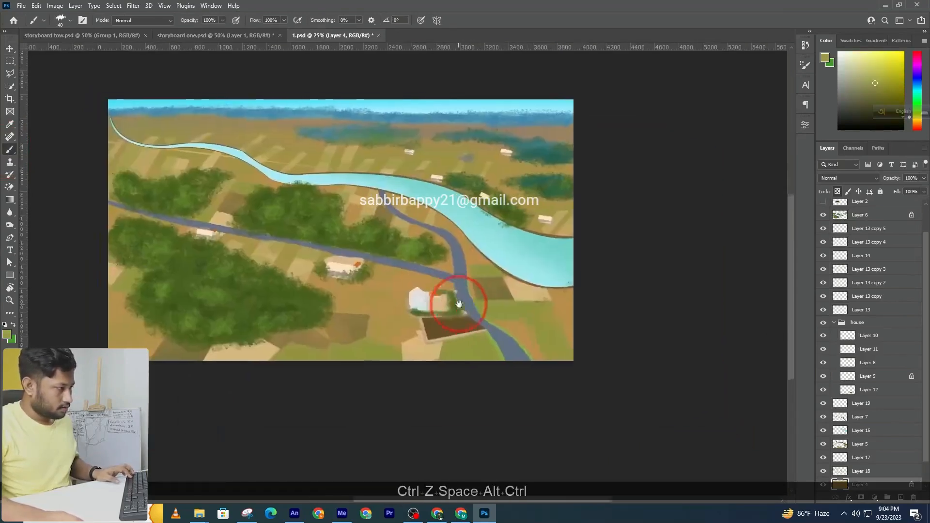
{"action": "left_click", "coordinate": [504, 316], "text": "ctrl"}
{"action": "left_click", "coordinate": [504, 326], "text": "ctrl"}
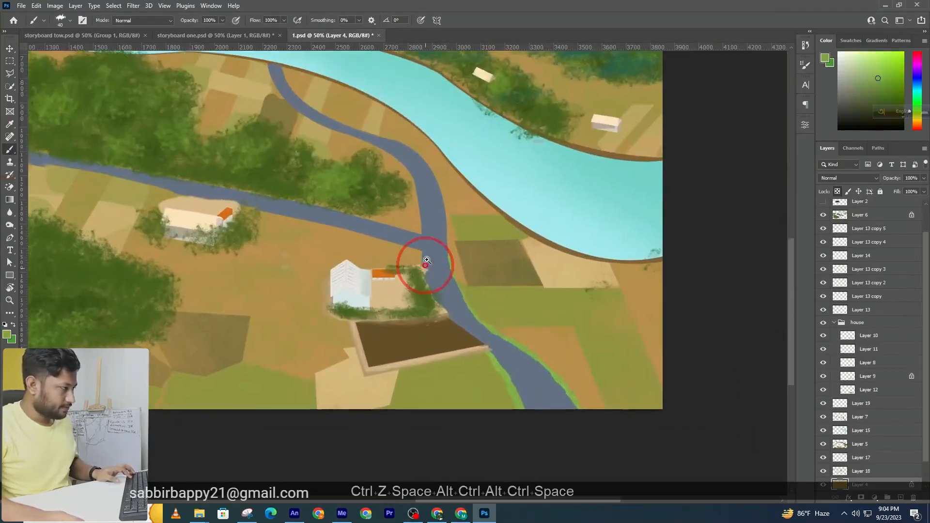
{"action": "left_click", "coordinate": [426, 265], "text": "ctrl"}
{"action": "key", "text": "ctrl+z"}
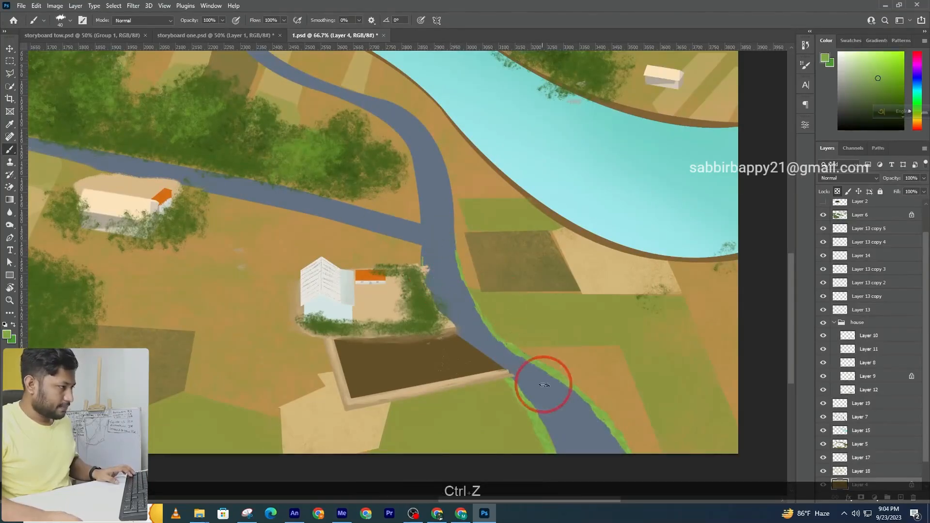
Step: Choose the Soft Round brush from the General Brushes group and reduce its size
{"action": "left_click", "coordinate": [72, 20]}
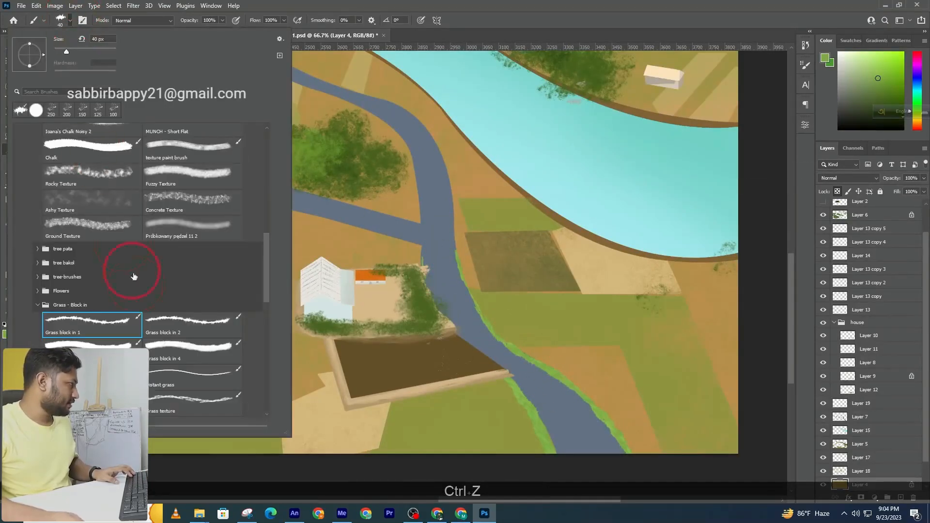
{"action": "scroll", "coordinate": [125, 253], "scroll_direction": "up", "scroll_amount": 10}
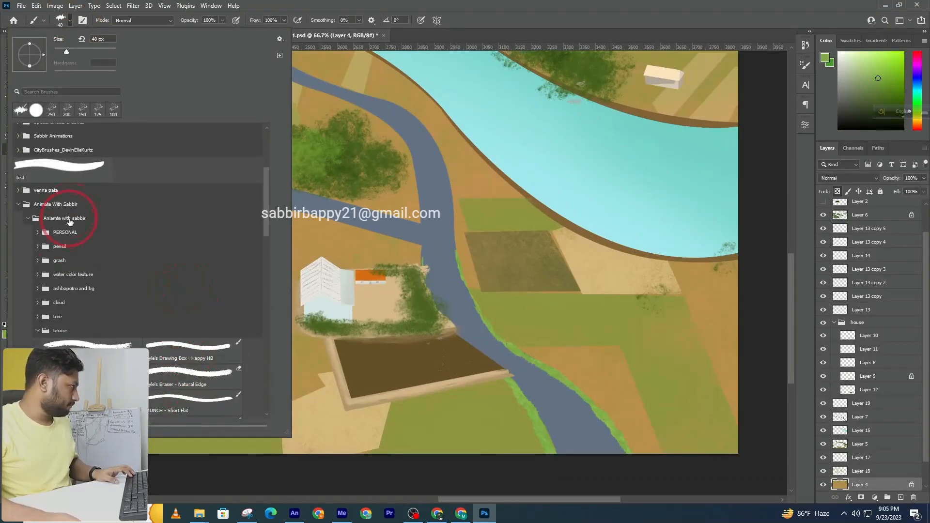
{"action": "scroll", "coordinate": [68, 224], "scroll_direction": "up", "scroll_amount": 6}
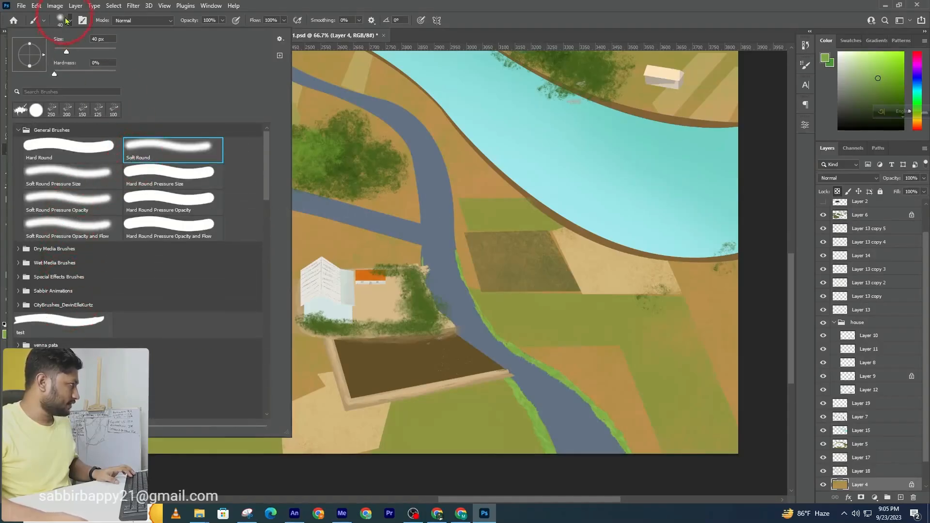
{"action": "left_click", "coordinate": [64, 22]}
{"action": "key", "text": "bracketleft"}
{"action": "key", "text": "bracketleft"}
{"action": "key", "text": "bracketleft"}
{"action": "key", "text": "bracketleft"}
{"action": "key", "text": "bracketleft"}
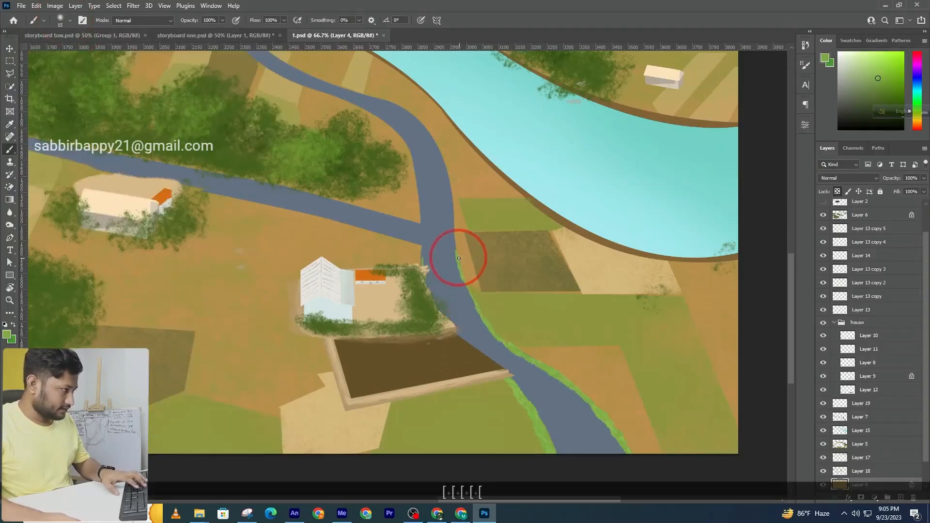
Step: Extend the light green grass edge up the road past the dark olive plot on Layer 7 with a 10 px brush
{"action": "left_click", "coordinate": [456, 239], "text": "ctrl"}
{"action": "key", "text": "ctrl+z"}
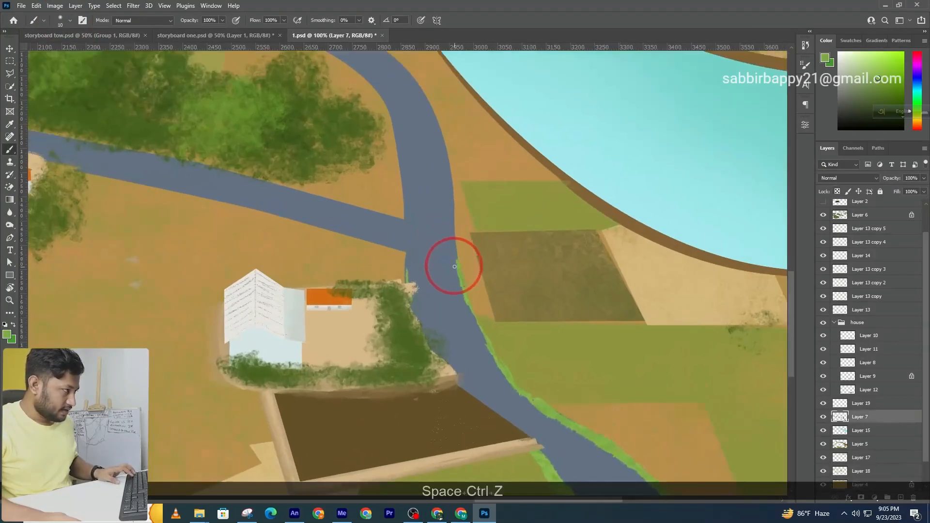
{"action": "left_click", "coordinate": [456, 246], "text": "ctrl"}
{"action": "key", "text": "z"}
{"action": "left_click_drag", "start_coordinate": [463, 280], "coordinate": [457, 252]}
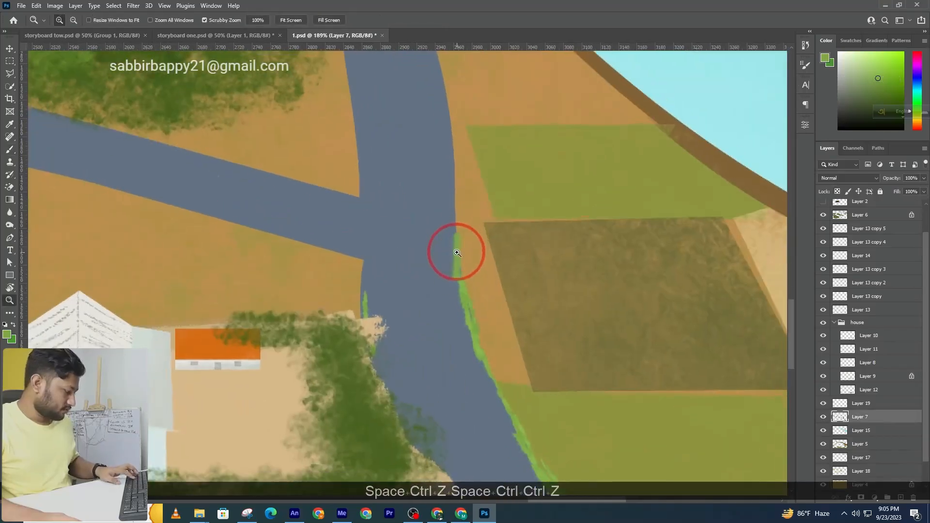
{"action": "key", "text": "b"}
{"action": "key", "text": "ctrl+z"}
{"action": "mouse_move", "coordinate": [396, 276]}
{"action": "left_mouse_down"}
{"action": "mouse_move", "coordinate": [446, 390]}
{"action": "mouse_move", "coordinate": [478, 335]}
{"action": "left_mouse_up"}
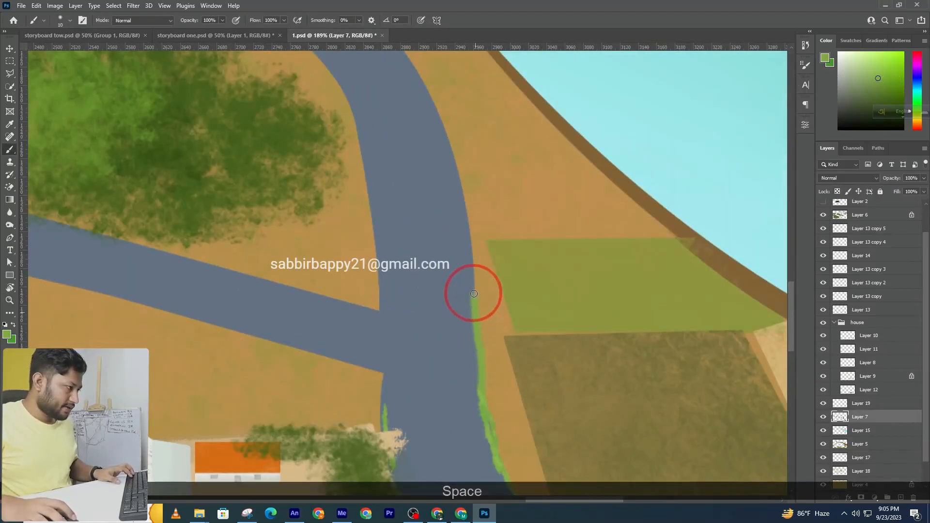
{"action": "key", "text": "ctrl+z"}
{"action": "key", "text": "ctrl+z"}
{"action": "left_click_drag", "start_coordinate": [480, 332], "coordinate": [474, 313]}
Step: Extend the light green edge above the house yard up to the road junction's corner
{"action": "mouse_move", "coordinate": [392, 333]}
{"action": "left_mouse_down"}
{"action": "mouse_move", "coordinate": [438, 289]}
{"action": "mouse_move", "coordinate": [430, 319]}
{"action": "left_mouse_up"}
{"action": "left_click_drag", "start_coordinate": [412, 384], "coordinate": [426, 315]}
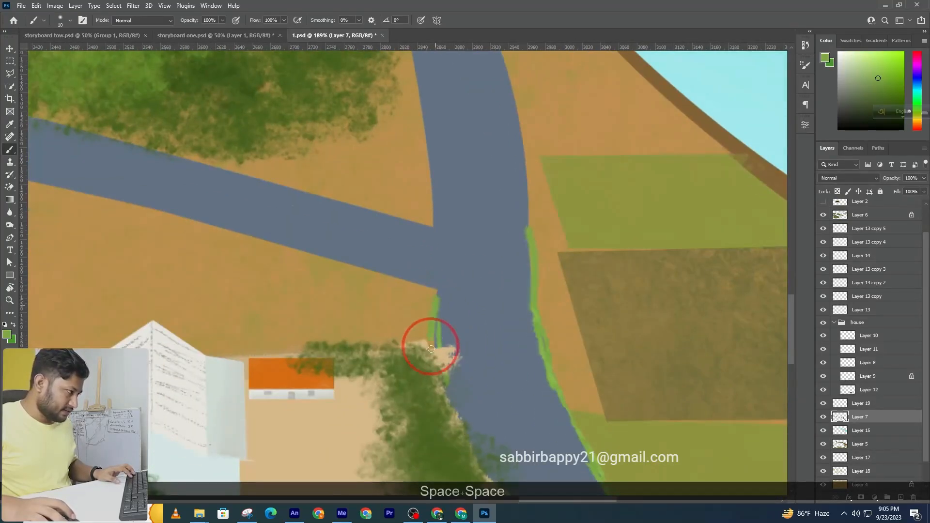
{"action": "left_click", "coordinate": [436, 297], "text": "ctrl+alt"}
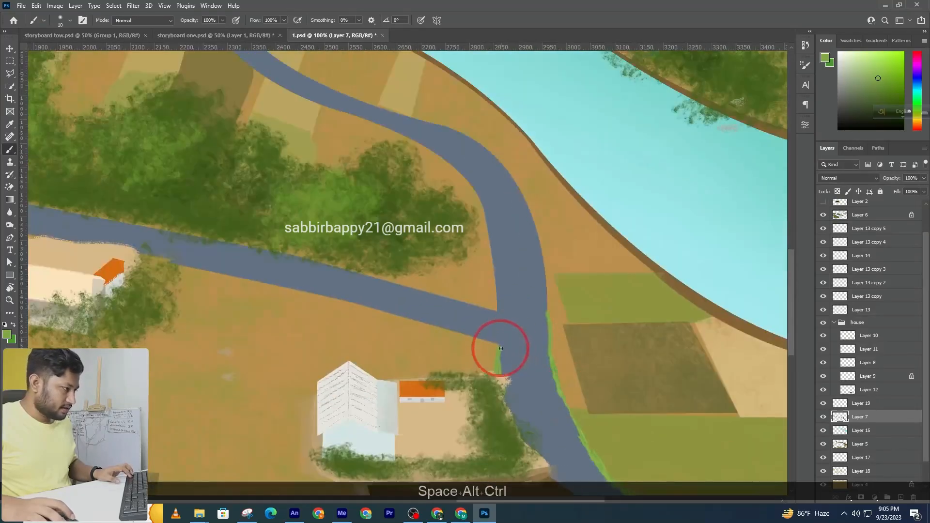
Step: Try to paint a light green edge along the side road's lower side from the junction with a 25 px brush
{"action": "key", "text": "ctrl+z"}
{"action": "key", "text": "ctrl+z"}
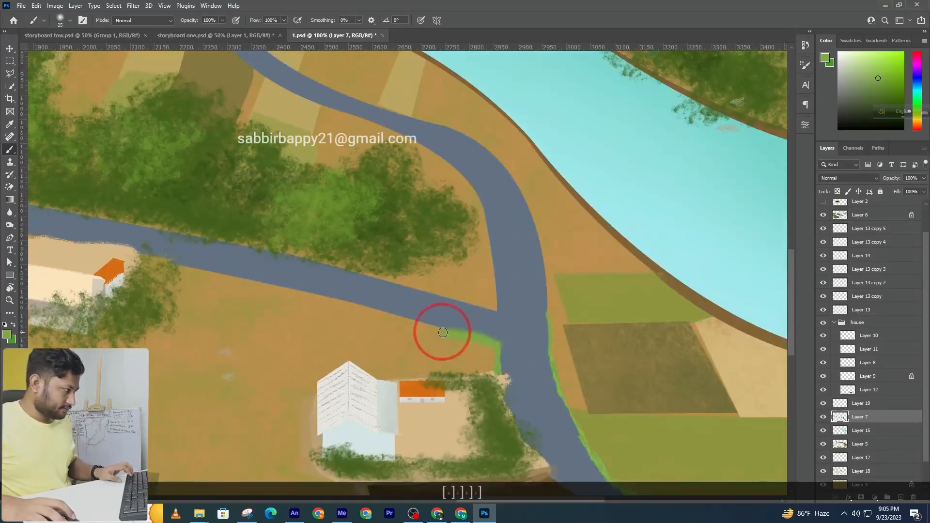
{"action": "key", "text": "ctrl+z"}
Step: Sample a darker green from the trees and reduce the brush size to 10 px
{"action": "left_click", "coordinate": [269, 221], "text": "alt"}
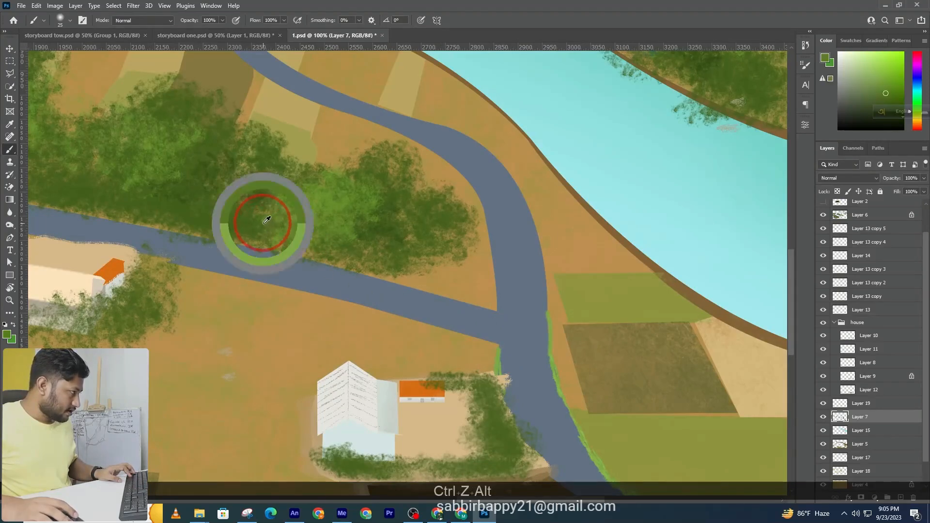
{"action": "mouse_move", "coordinate": [500, 344]}
{"action": "left_mouse_down"}
{"action": "mouse_move", "coordinate": [497, 368]}
{"action": "mouse_move", "coordinate": [499, 346]}
{"action": "left_mouse_up"}
{"action": "key", "text": "ctrl+z"}
{"action": "key", "text": "bracketleft"}
{"action": "key", "text": "bracketleft"}
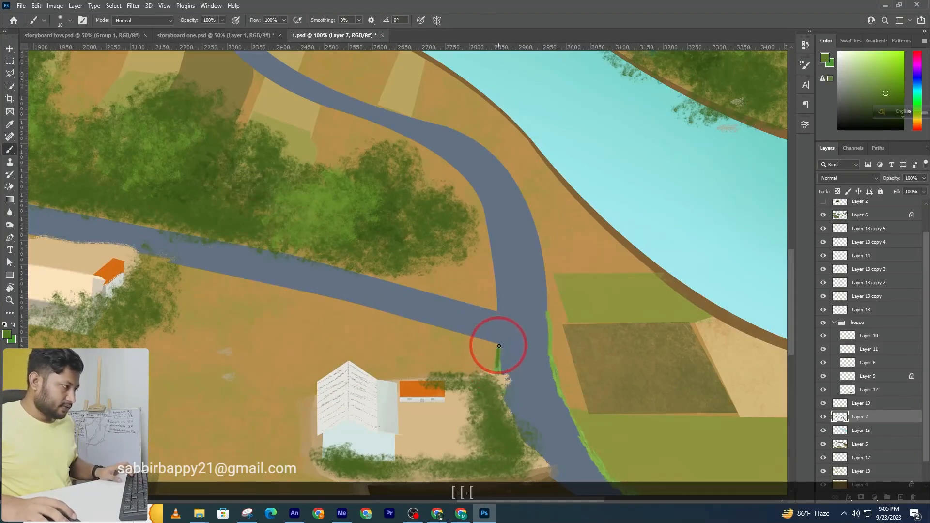
{"action": "key", "text": "ctrl+z"}
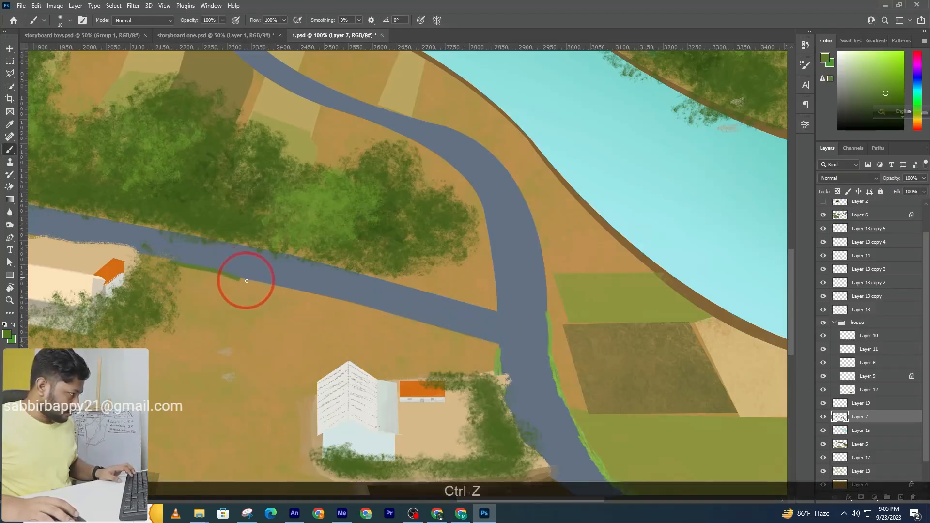
Step: Paint a dark green edge along the side road's lower side down to the junction corner above the house
{"action": "left_click", "coordinate": [281, 277], "text": "ctrl+space"}
{"action": "left_click_drag", "start_coordinate": [198, 272], "coordinate": [478, 337]}
{"action": "mouse_move", "coordinate": [377, 315]}
{"action": "left_mouse_down"}
{"action": "mouse_move", "coordinate": [562, 357]}
{"action": "mouse_move", "coordinate": [443, 296]}
{"action": "mouse_move", "coordinate": [521, 318]}
{"action": "left_mouse_up"}
{"action": "key", "text": "ctrl+z"}
{"action": "mouse_move", "coordinate": [409, 291]}
{"action": "left_mouse_down"}
{"action": "mouse_move", "coordinate": [551, 321]}
{"action": "mouse_move", "coordinate": [648, 357]}
{"action": "left_mouse_up"}
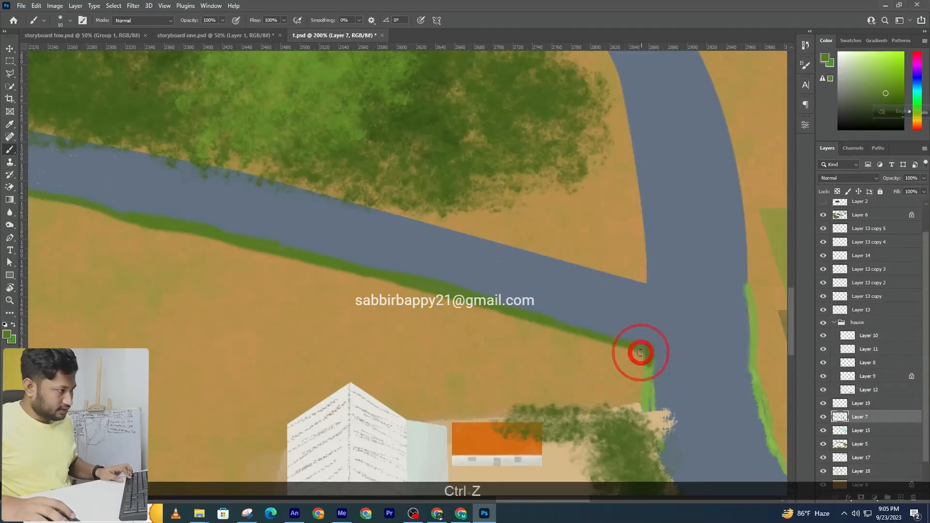
Step: Try to paint a dark green edge along the road beside the middle white house's yard
{"action": "left_click", "coordinate": [622, 342], "text": "ctrl+alt"}
{"action": "left_click", "coordinate": [626, 322], "text": "ctrl+alt"}
{"action": "left_click_drag", "start_coordinate": [392, 305], "coordinate": [598, 353]}
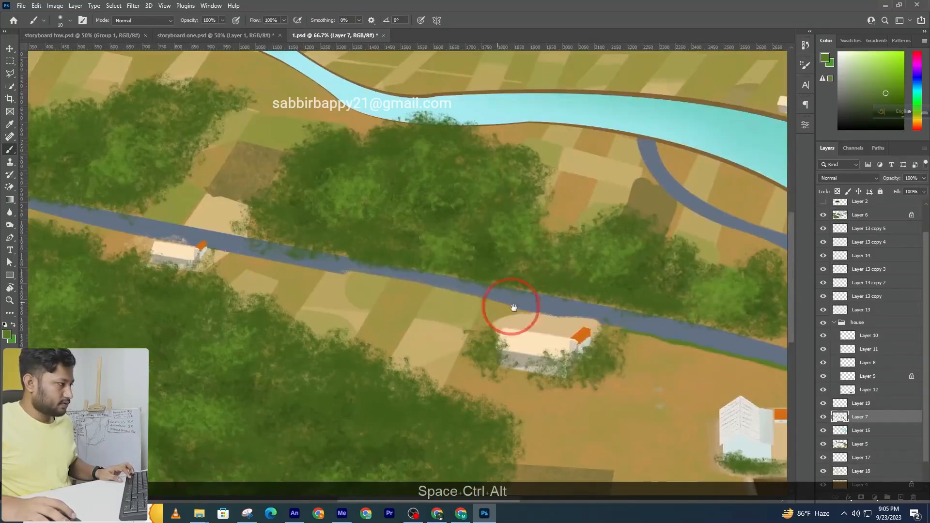
{"action": "left_click_drag", "start_coordinate": [513, 308], "coordinate": [544, 312]}
{"action": "left_click", "coordinate": [583, 328], "text": "ctrl"}
{"action": "left_click", "coordinate": [508, 318], "text": "ctrl"}
{"action": "key", "text": "ctrl+z"}
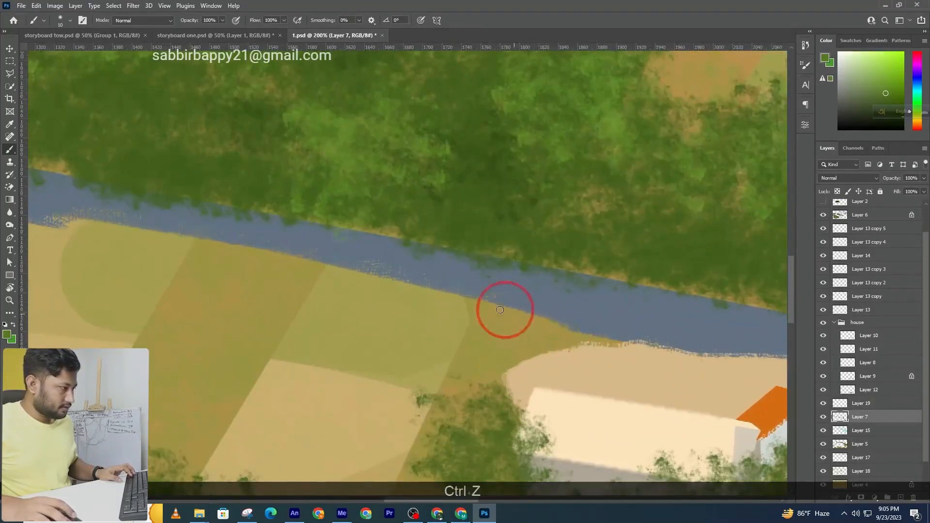
{"action": "key", "text": "ctrl+z"}
{"action": "left_click_drag", "start_coordinate": [448, 309], "coordinate": [590, 328]}
{"action": "key", "text": "ctrl+z"}
{"action": "key", "text": "space"}
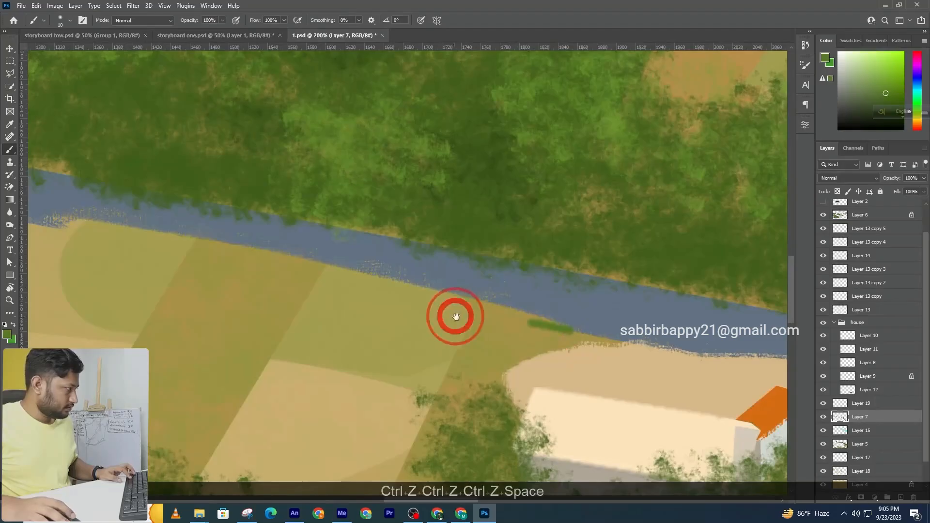
{"action": "left_click_drag", "start_coordinate": [454, 315], "coordinate": [588, 318]}
{"action": "key", "text": "ctrl+z"}
{"action": "key", "text": "v"}
{"action": "left_click_drag", "start_coordinate": [290, 291], "coordinate": [289, 310]}
{"action": "key", "text": "ctrl+z"}
{"action": "left_click_drag", "start_coordinate": [285, 237], "coordinate": [181, 183]}
{"action": "left_click", "coordinate": [606, 326]}
{"action": "key", "text": "ctrl+z"}
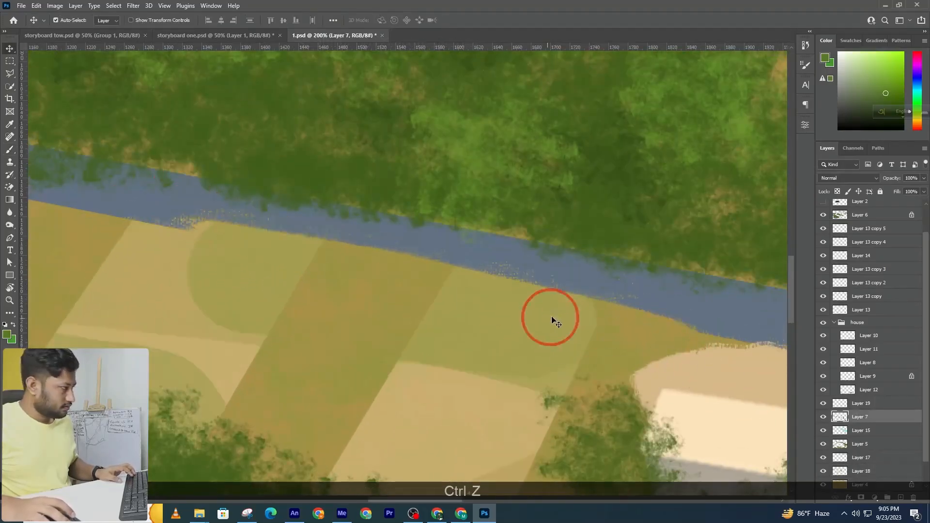
Step: Sample the road's blue-grey and smooth the ragged lower road edge between the two white houses with the soft brush
{"action": "left_click", "coordinate": [9, 149]}
{"action": "left_click", "coordinate": [285, 214], "text": "ctrl+alt"}
{"action": "left_click", "coordinate": [198, 208], "text": "alt"}
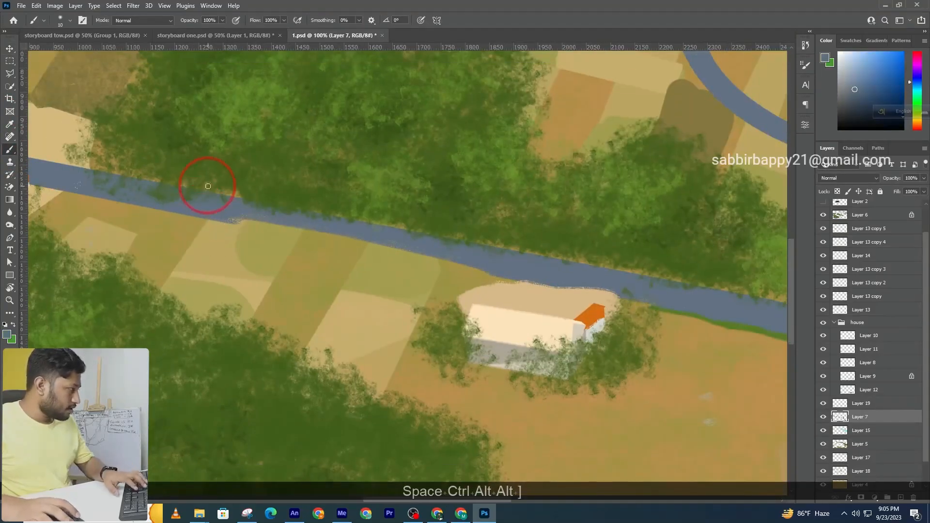
{"action": "key", "text": "bracketright"}
{"action": "key", "text": "bracketright"}
{"action": "mouse_move", "coordinate": [233, 209]}
{"action": "left_mouse_down"}
{"action": "mouse_move", "coordinate": [431, 255]}
{"action": "mouse_move", "coordinate": [468, 272]}
{"action": "mouse_move", "coordinate": [296, 237]}
{"action": "left_mouse_up"}
{"action": "key", "text": "bracketleft"}
{"action": "key", "text": "bracketleft"}
{"action": "key", "text": "ctrl+z"}
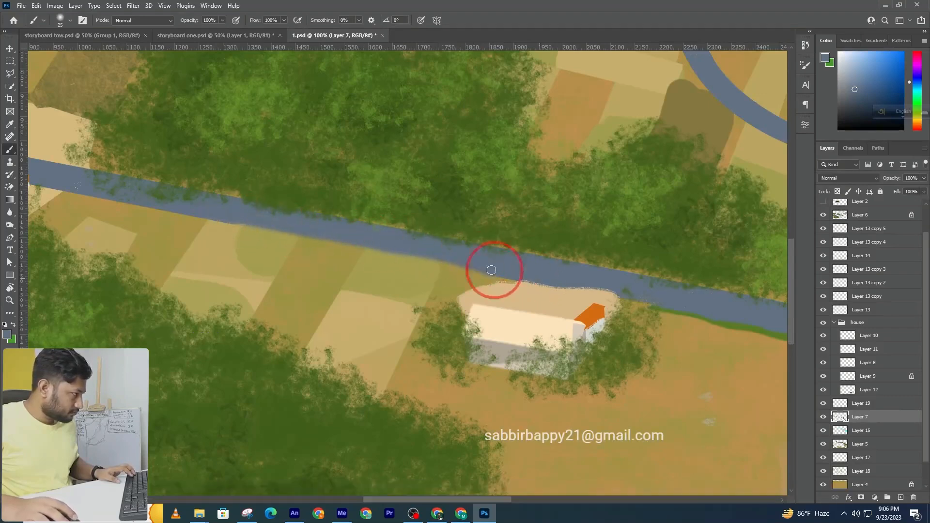
Step: Sample the dark green edge colour and paint a 10 px edge along the road from the middle white house over the light green field
{"action": "key", "text": "alt"}
{"action": "left_click", "coordinate": [706, 309], "text": "alt"}
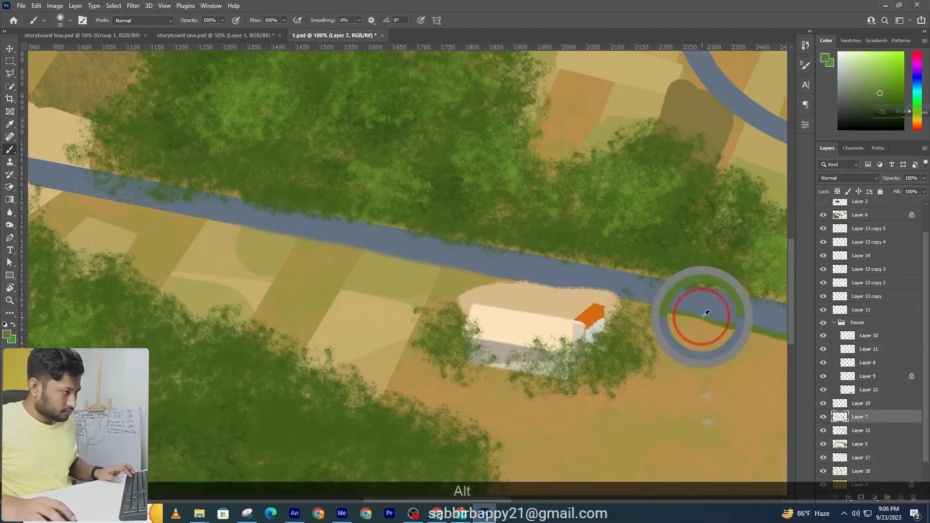
{"action": "key", "text": "bracketleft"}
{"action": "key", "text": "bracketleft"}
{"action": "left_click", "coordinate": [502, 276]}
{"action": "key", "text": "ctrl+z"}
{"action": "left_click_drag", "start_coordinate": [419, 261], "coordinate": [366, 250]}
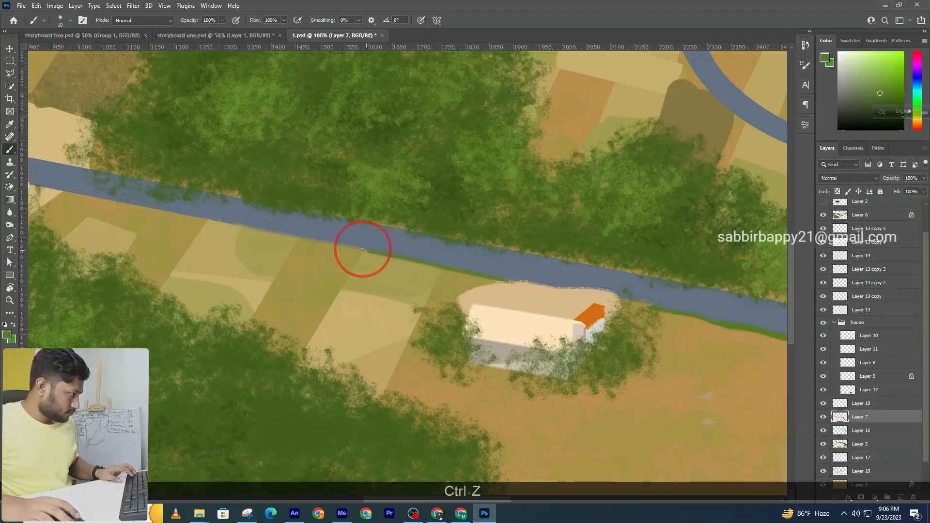
Step: Extend the dark green edge along the road's lower side to the small white house with the orange roof on the far left
{"action": "mouse_move", "coordinate": [292, 235]}
{"action": "left_mouse_down"}
{"action": "mouse_move", "coordinate": [226, 221]}
{"action": "mouse_move", "coordinate": [588, 243]}
{"action": "mouse_move", "coordinate": [475, 232]}
{"action": "left_mouse_up"}
{"action": "left_click", "coordinate": [613, 249], "text": "ctrl"}
{"action": "key", "text": "ctrl+z"}
{"action": "left_click_drag", "start_coordinate": [610, 246], "coordinate": [451, 221]}
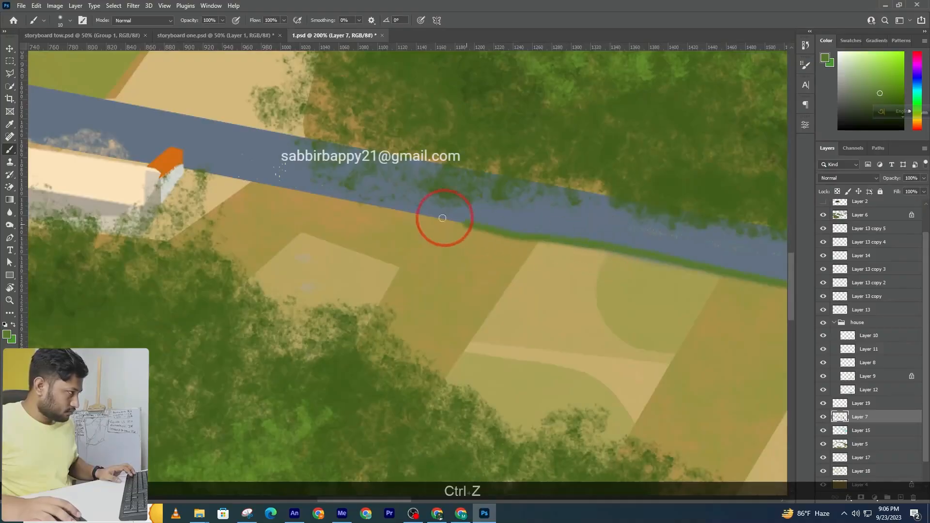
{"action": "left_click_drag", "start_coordinate": [348, 199], "coordinate": [247, 181]}
Step: Paint the dark green edge along the road on the far side of the small white house, above the large tree cluster
{"action": "left_click_drag", "start_coordinate": [184, 171], "coordinate": [751, 313]}
{"action": "key", "text": "ctrl+z"}
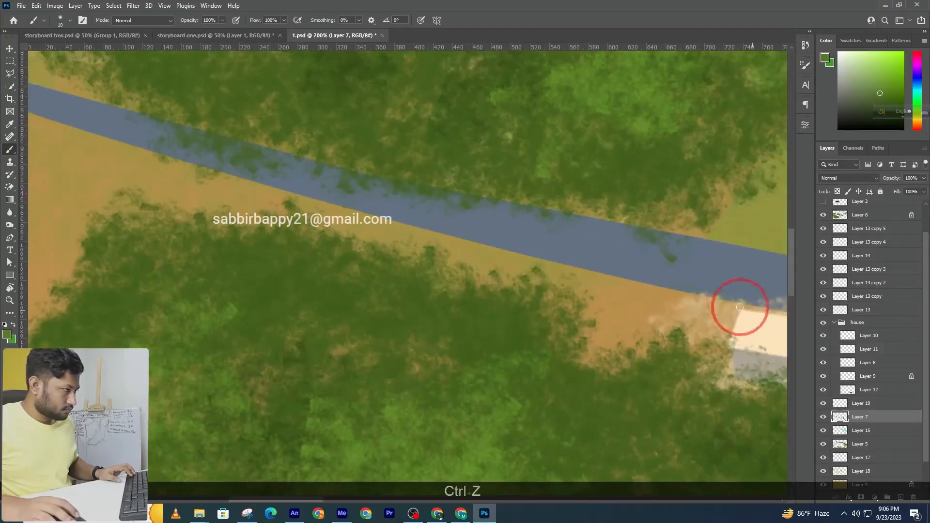
{"action": "left_click_drag", "start_coordinate": [578, 270], "coordinate": [744, 308]}
{"action": "left_click_drag", "start_coordinate": [569, 265], "coordinate": [762, 359]}
Step: Extend the dark green edge along the road's lower side to the left border of the painting with a slightly smaller brush
{"action": "key", "text": "bracketleft"}
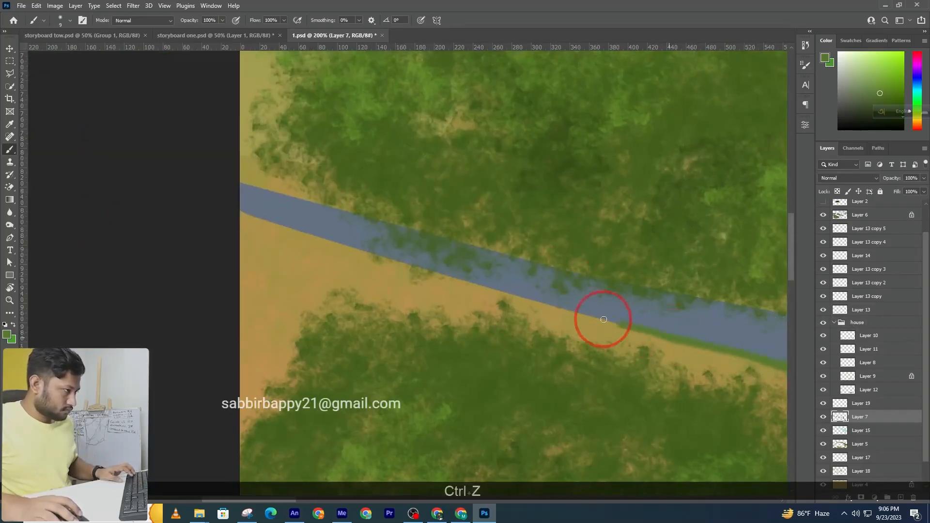
{"action": "left_click_drag", "start_coordinate": [520, 297], "coordinate": [429, 272]}
{"action": "mouse_move", "coordinate": [491, 294]}
{"action": "left_mouse_down"}
{"action": "mouse_move", "coordinate": [453, 282]}
{"action": "mouse_move", "coordinate": [512, 293]}
{"action": "mouse_move", "coordinate": [346, 240]}
{"action": "left_mouse_up"}
{"action": "key", "text": "ctrl+z"}
{"action": "key", "text": "ctrl+z"}
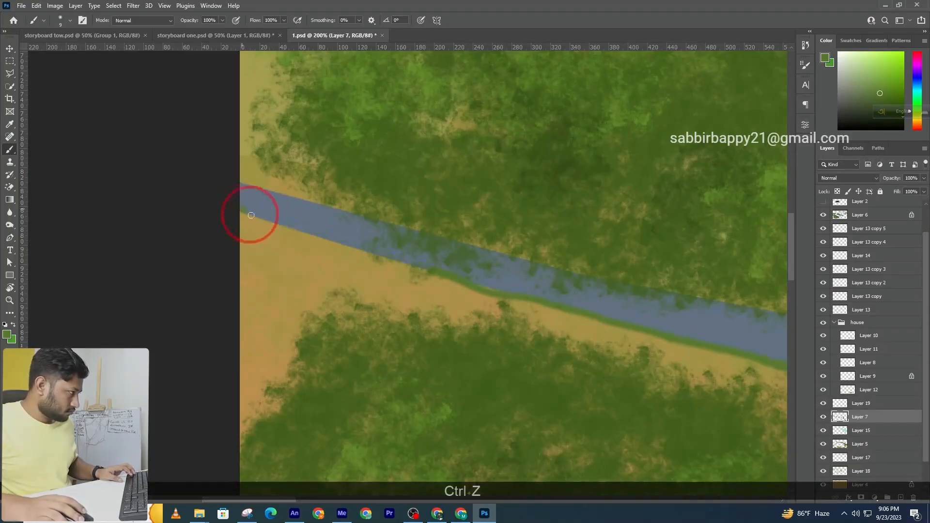
{"action": "key", "text": "ctrl+z"}
{"action": "left_click_drag", "start_coordinate": [376, 258], "coordinate": [466, 278]}
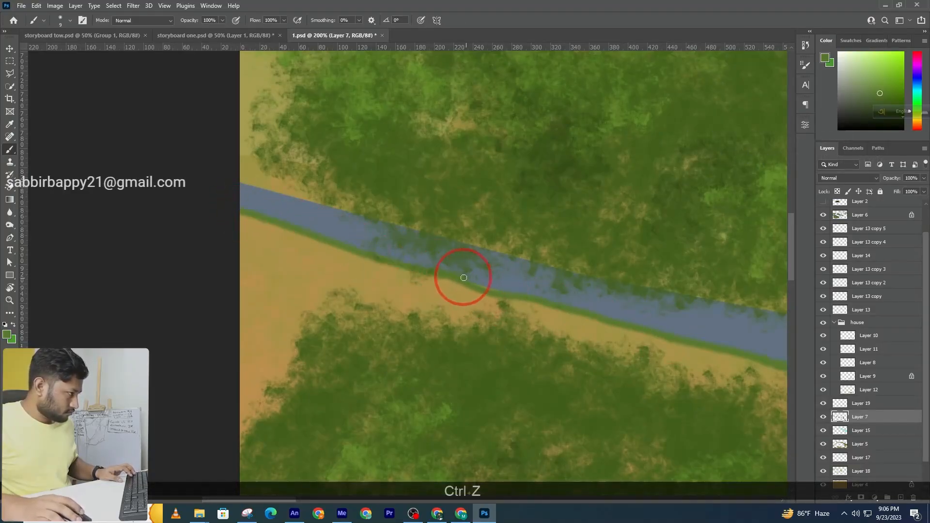
Step: Paint the dark green edge around the inner corner of the road junction, below the tree cluster
{"action": "left_click", "coordinate": [524, 301], "text": "ctrl+alt"}
{"action": "left_click", "coordinate": [572, 318], "text": "ctrl+alt"}
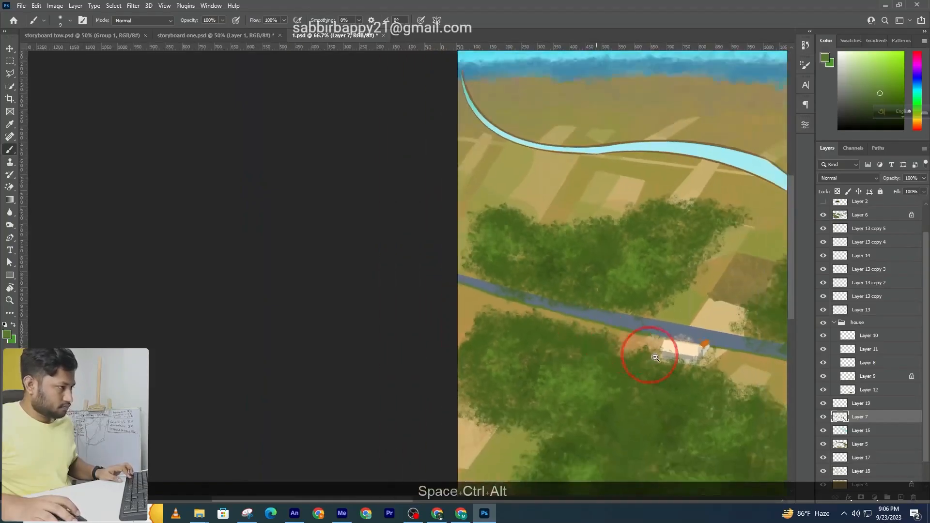
{"action": "left_click", "coordinate": [640, 351], "text": "ctrl+alt"}
{"action": "left_click_drag", "start_coordinate": [709, 375], "coordinate": [337, 292]}
{"action": "left_click", "coordinate": [405, 294], "text": "ctrl"}
{"action": "left_click_drag", "start_coordinate": [678, 334], "coordinate": [333, 268]}
{"action": "left_click", "coordinate": [398, 275], "text": "ctrl"}
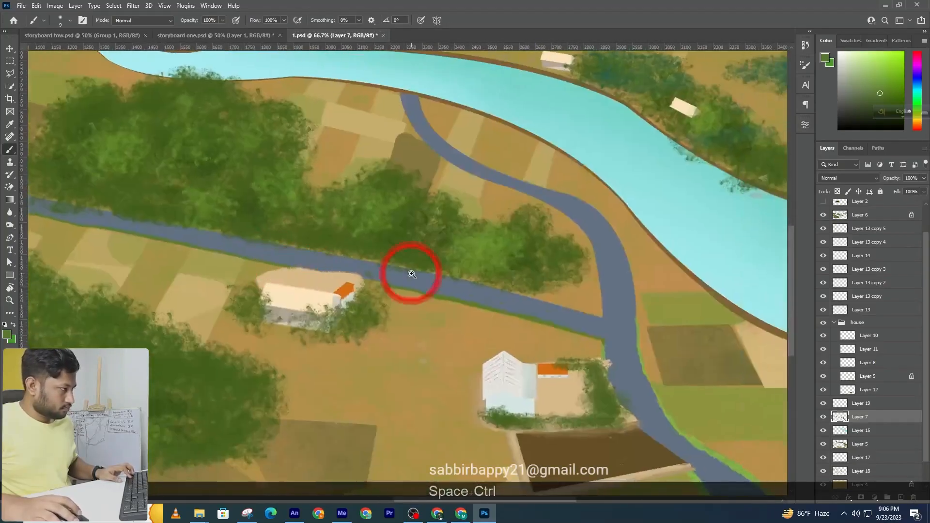
{"action": "left_click", "coordinate": [403, 273], "text": "ctrl"}
{"action": "left_click", "coordinate": [403, 273], "text": "ctrl"}
{"action": "left_click_drag", "start_coordinate": [674, 321], "coordinate": [297, 251]}
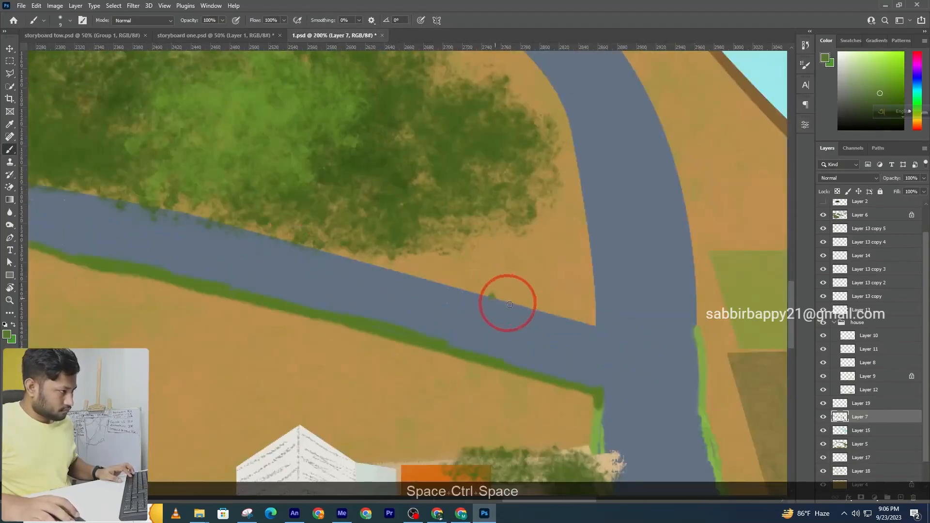
{"action": "left_click", "coordinate": [591, 313], "text": "ctrl+alt"}
{"action": "mouse_move", "coordinate": [592, 314]}
{"action": "left_mouse_down"}
{"action": "mouse_move", "coordinate": [576, 365]}
{"action": "mouse_move", "coordinate": [587, 379]}
{"action": "left_mouse_up"}
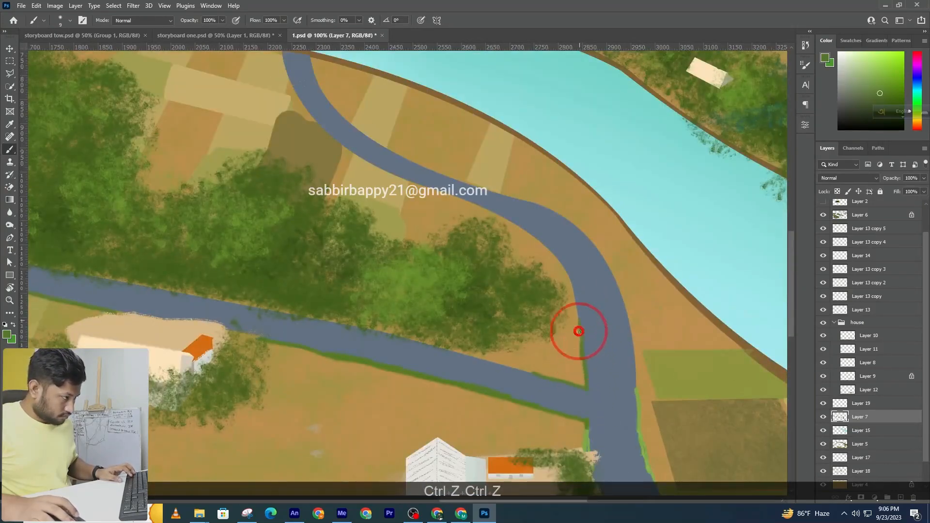
{"action": "left_click", "coordinate": [583, 347], "text": "ctrl"}
{"action": "left_click_drag", "start_coordinate": [585, 364], "coordinate": [577, 390]}
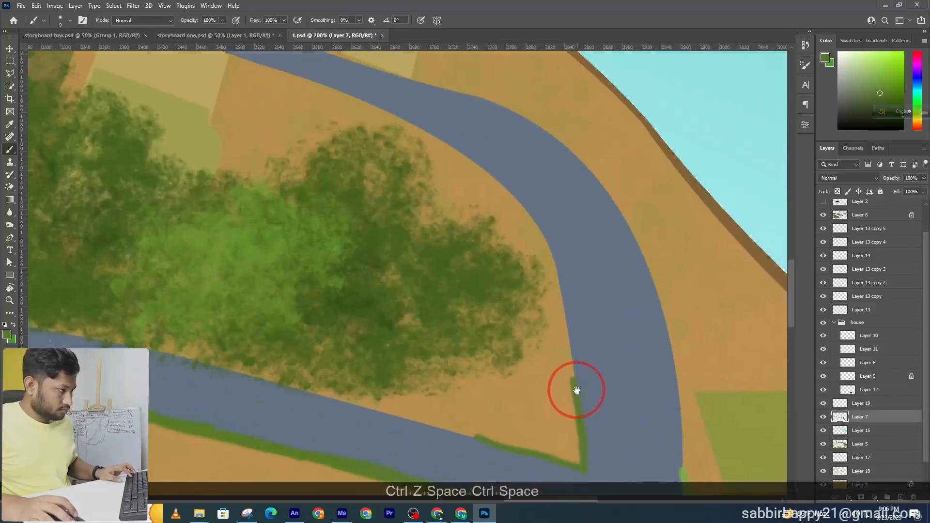
{"action": "left_click_drag", "start_coordinate": [557, 303], "coordinate": [573, 372]}
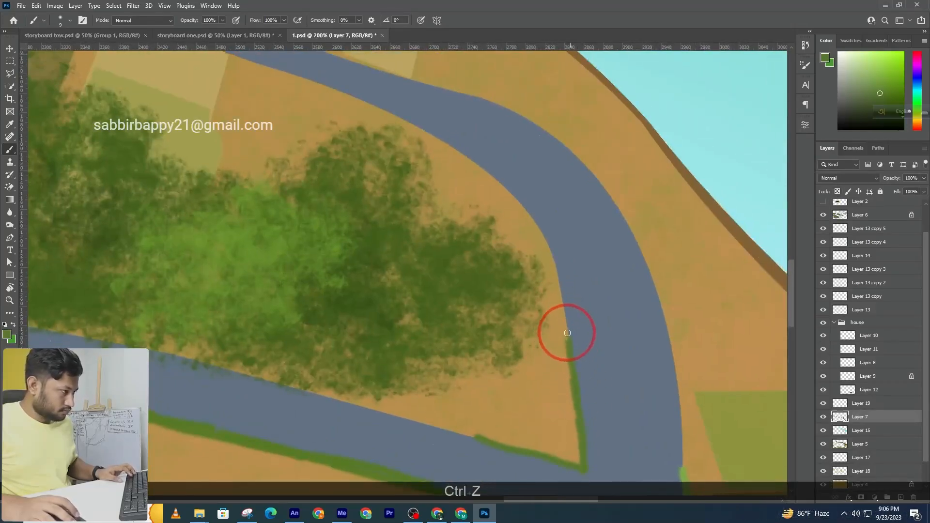
Step: Continue the dark green edge along the branch road's inner side, past the tree cluster and field plots up to the river bank
{"action": "mouse_move", "coordinate": [559, 292]}
{"action": "left_mouse_down"}
{"action": "mouse_move", "coordinate": [544, 241]}
{"action": "mouse_move", "coordinate": [513, 194]}
{"action": "mouse_move", "coordinate": [437, 146]}
{"action": "mouse_move", "coordinate": [546, 333]}
{"action": "mouse_move", "coordinate": [551, 326]}
{"action": "mouse_move", "coordinate": [389, 261]}
{"action": "mouse_move", "coordinate": [600, 363]}
{"action": "mouse_move", "coordinate": [475, 321]}
{"action": "left_mouse_up"}
{"action": "key", "text": "space"}
{"action": "key", "text": "space"}
{"action": "key", "text": "ctrl+z"}
{"action": "key", "text": "ctrl+z"}
{"action": "key", "text": "space"}
{"action": "mouse_move", "coordinate": [426, 297]}
{"action": "left_mouse_down"}
{"action": "mouse_move", "coordinate": [541, 380]}
{"action": "mouse_move", "coordinate": [459, 342]}
{"action": "mouse_move", "coordinate": [428, 314]}
{"action": "mouse_move", "coordinate": [434, 307]}
{"action": "mouse_move", "coordinate": [440, 320]}
{"action": "left_mouse_up"}
{"action": "key", "text": "ctrl+z"}
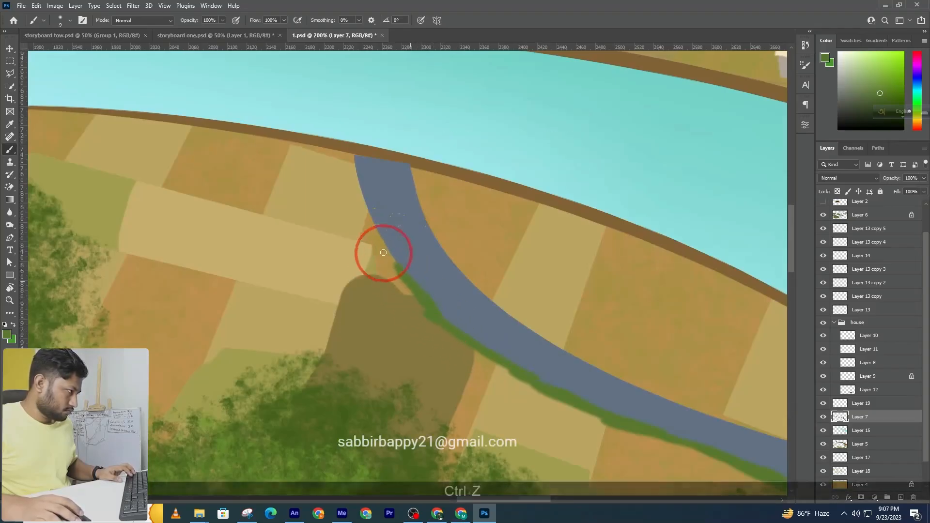
{"action": "left_click_drag", "start_coordinate": [388, 264], "coordinate": [357, 163]}
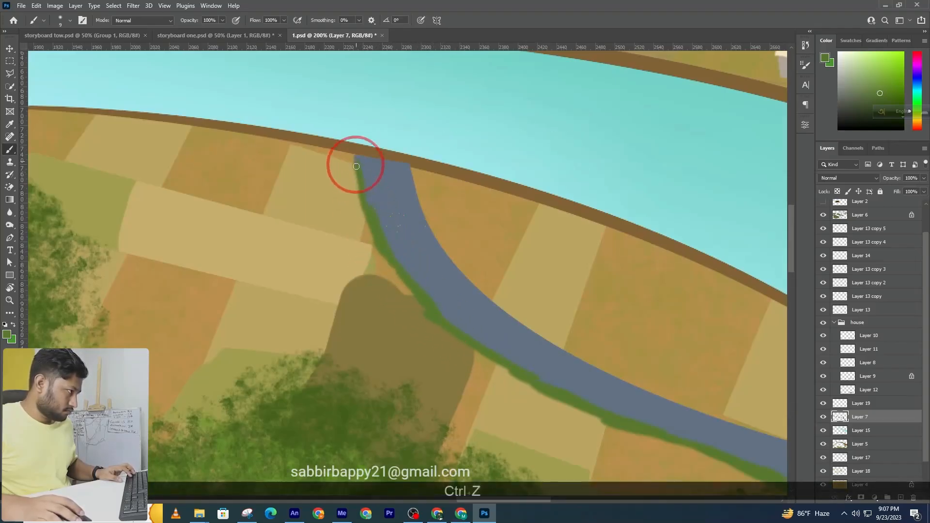
Step: Paint the dark green edge on the river-facing side of the branch road, from the light green grass edge up past the green plot
{"action": "left_click", "coordinate": [526, 363], "text": "ctrl+alt"}
{"action": "left_click", "coordinate": [681, 472], "text": "ctrl+alt"}
{"action": "left_click_drag", "start_coordinate": [687, 487], "coordinate": [399, 219]}
{"action": "left_click_drag", "start_coordinate": [465, 314], "coordinate": [292, 134]}
{"action": "left_click_drag", "start_coordinate": [419, 249], "coordinate": [347, 216]}
{"action": "mouse_move", "coordinate": [255, 103]}
{"action": "left_mouse_down"}
{"action": "mouse_move", "coordinate": [335, 270]}
{"action": "mouse_move", "coordinate": [342, 338]}
{"action": "left_mouse_up"}
{"action": "left_click", "coordinate": [322, 217], "text": "ctrl"}
{"action": "left_click", "coordinate": [353, 268], "text": "ctrl"}
{"action": "key", "text": "ctrl+z"}
{"action": "mouse_move", "coordinate": [340, 280]}
{"action": "left_mouse_down"}
{"action": "mouse_move", "coordinate": [338, 343]}
{"action": "mouse_move", "coordinate": [340, 296]}
{"action": "left_mouse_up"}
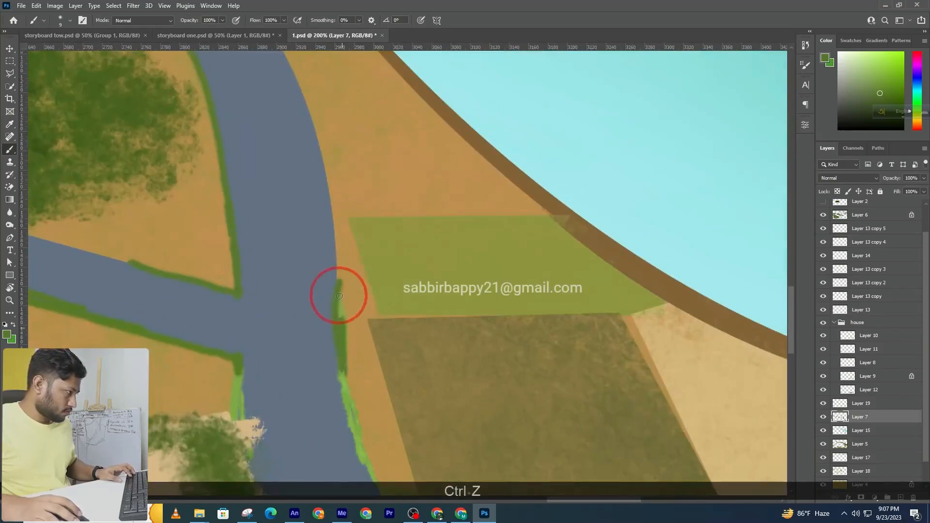
{"action": "left_click_drag", "start_coordinate": [339, 246], "coordinate": [398, 401]}
{"action": "left_click_drag", "start_coordinate": [399, 401], "coordinate": [391, 361]}
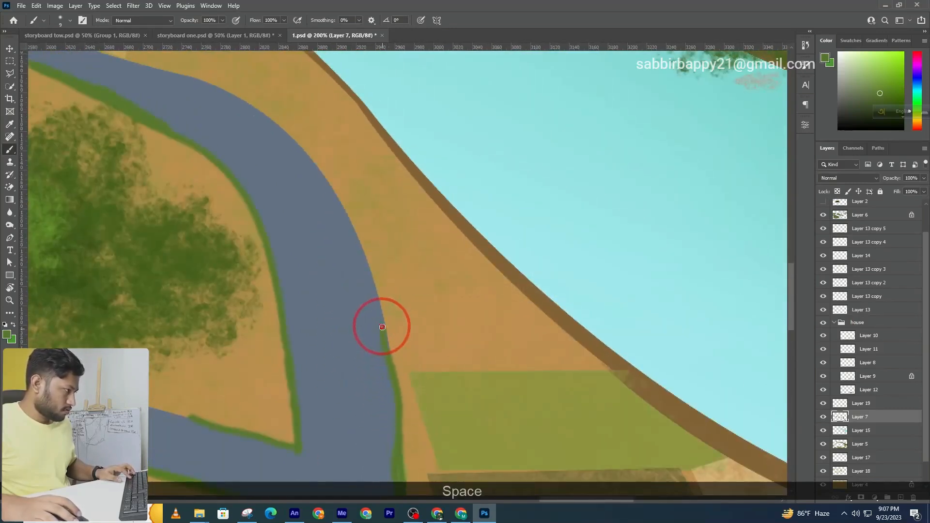
{"action": "left_click_drag", "start_coordinate": [384, 315], "coordinate": [407, 401]}
{"action": "mouse_move", "coordinate": [416, 434]}
{"action": "left_mouse_down"}
{"action": "mouse_move", "coordinate": [389, 341]}
{"action": "mouse_move", "coordinate": [462, 440]}
{"action": "mouse_move", "coordinate": [408, 348]}
{"action": "left_mouse_up"}
{"action": "key", "text": "ctrl+z"}
Step: Carry the dark green edge along the branch road's outer curve, past the striped field plots to the river bank
{"action": "left_click_drag", "start_coordinate": [311, 275], "coordinate": [388, 332]}
{"action": "mouse_move", "coordinate": [332, 295]}
{"action": "left_mouse_down"}
{"action": "mouse_move", "coordinate": [708, 405]}
{"action": "mouse_move", "coordinate": [688, 386]}
{"action": "mouse_move", "coordinate": [598, 363]}
{"action": "left_mouse_up"}
{"action": "left_click_drag", "start_coordinate": [540, 347], "coordinate": [619, 367]}
{"action": "left_click_drag", "start_coordinate": [526, 339], "coordinate": [605, 365]}
{"action": "left_click_drag", "start_coordinate": [507, 332], "coordinate": [643, 433]}
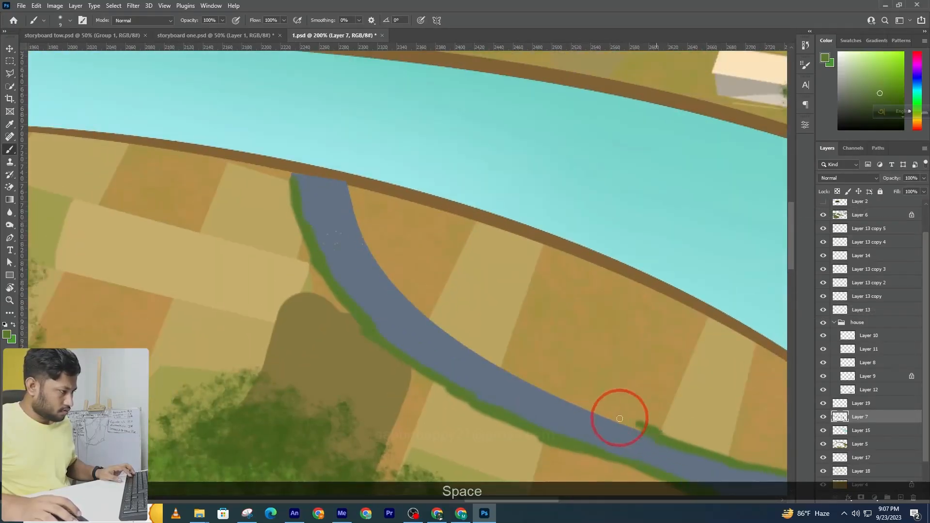
{"action": "key", "text": "ctrl+z"}
{"action": "left_click_drag", "start_coordinate": [552, 398], "coordinate": [494, 365]}
{"action": "mouse_move", "coordinate": [438, 327]}
{"action": "left_mouse_down"}
{"action": "mouse_move", "coordinate": [386, 272]}
{"action": "mouse_move", "coordinate": [346, 193]}
{"action": "left_mouse_up"}
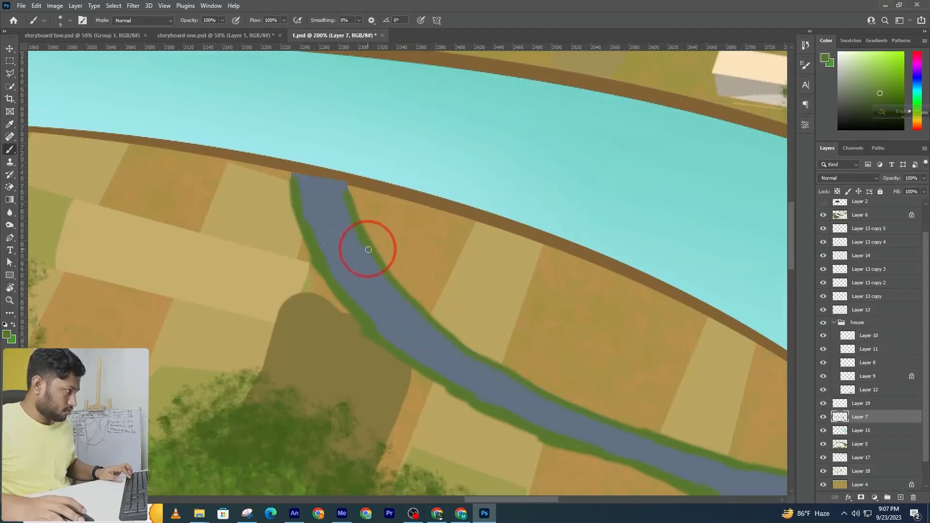
Step: Shade the light green grass edges of the lower road on Layer 19 with a soft 35 px brush at 21% opacity
{"action": "left_click", "coordinate": [368, 249], "text": "ctrl+alt"}
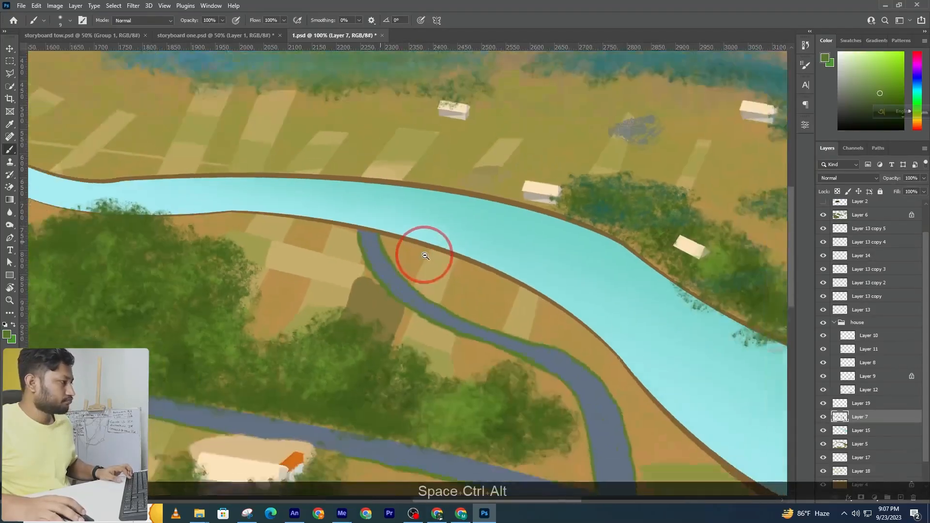
{"action": "left_click", "coordinate": [432, 260], "text": "ctrl+alt"}
{"action": "left_click", "coordinate": [450, 267], "text": "ctrl+alt"}
{"action": "left_click", "coordinate": [473, 308], "text": "ctrl+alt"}
{"action": "left_click", "coordinate": [488, 342], "text": "ctrl+alt"}
{"action": "left_click", "coordinate": [533, 381], "text": "ctrl"}
{"action": "left_click_drag", "start_coordinate": [559, 405], "coordinate": [339, 208]}
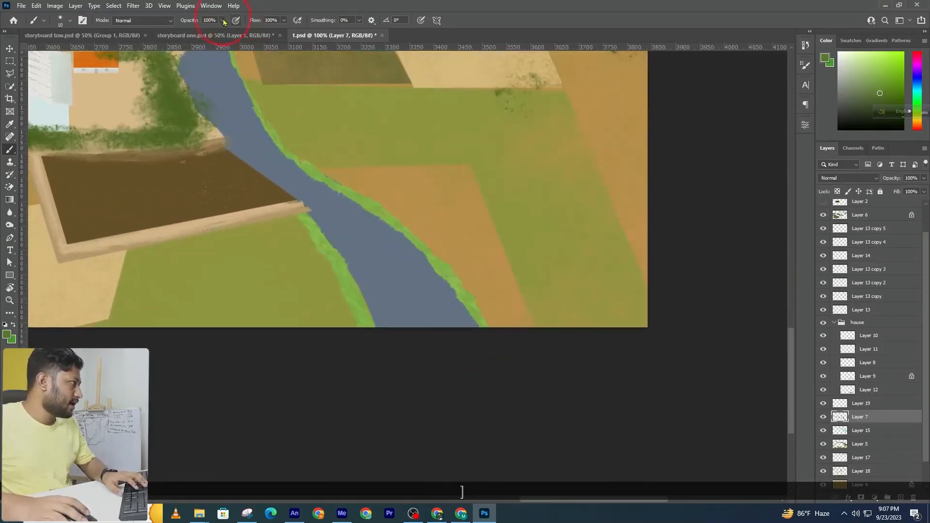
{"action": "key", "text": "bracketright"}
{"action": "key", "text": "bracketright"}
{"action": "mouse_move", "coordinate": [328, 237]}
{"action": "left_mouse_down"}
{"action": "mouse_move", "coordinate": [361, 291]}
{"action": "mouse_move", "coordinate": [330, 261]}
{"action": "mouse_move", "coordinate": [395, 383]}
{"action": "left_mouse_up"}
{"action": "left_click", "coordinate": [330, 261], "text": "ctrl"}
{"action": "left_click", "coordinate": [330, 256], "text": "ctrl"}
{"action": "mouse_move", "coordinate": [310, 222]}
{"action": "left_mouse_down"}
{"action": "mouse_move", "coordinate": [272, 171]}
{"action": "mouse_move", "coordinate": [366, 320]}
{"action": "mouse_move", "coordinate": [284, 196]}
{"action": "left_mouse_up"}
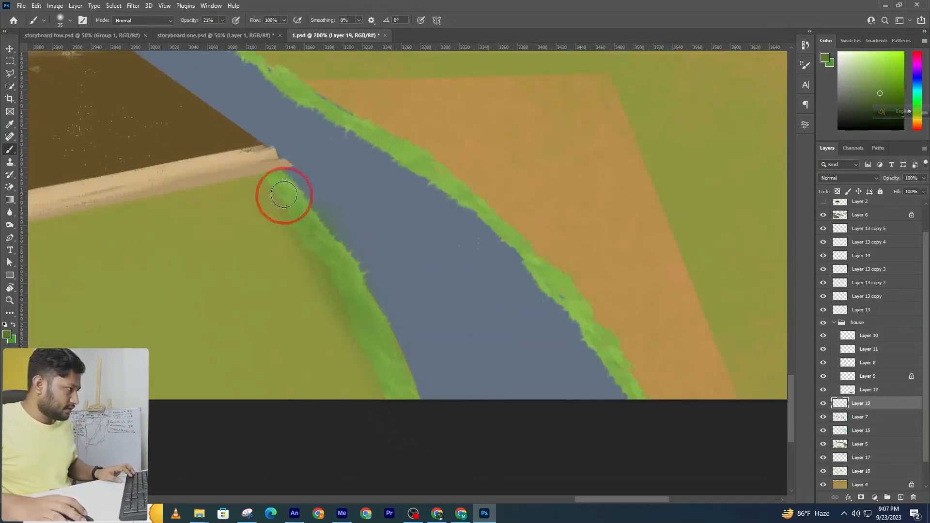
{"action": "left_click_drag", "start_coordinate": [644, 369], "coordinate": [648, 384]}
{"action": "left_click_drag", "start_coordinate": [362, 127], "coordinate": [294, 93]}
{"action": "left_click", "coordinate": [495, 174], "text": "ctrl+alt"}
{"action": "left_click", "coordinate": [486, 192], "text": "ctrl+alt"}
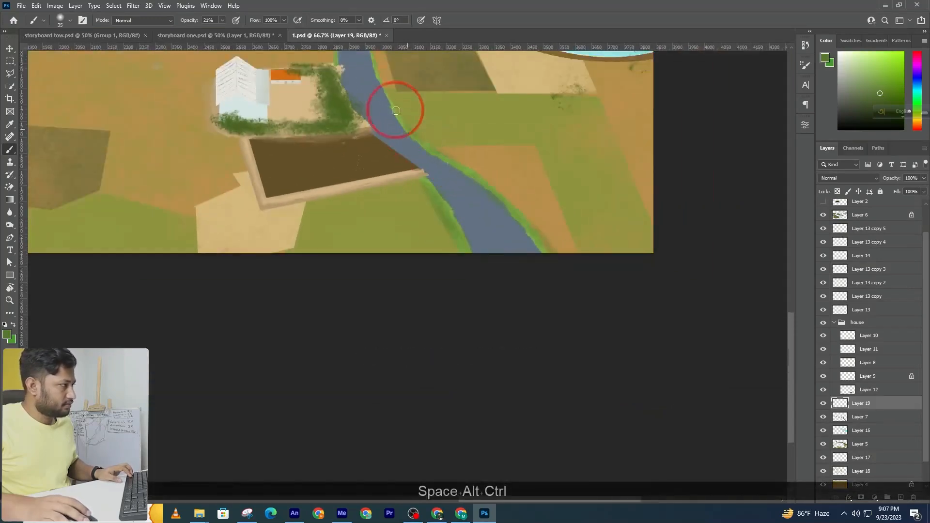
{"action": "left_click_drag", "start_coordinate": [380, 75], "coordinate": [441, 241]}
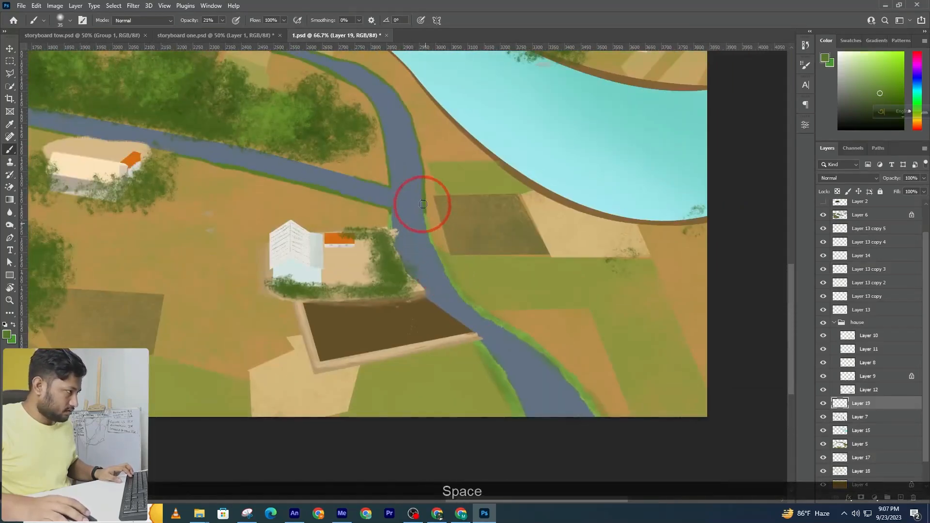
Step: Select Layer 9 and reduce the Eraser size for trimming the beige house ground where it meets the road
{"action": "left_click_drag", "start_coordinate": [402, 276], "coordinate": [438, 304]}
{"action": "left_click", "coordinate": [422, 293], "text": "ctrl"}
{"action": "left_click", "coordinate": [420, 290], "text": "ctrl"}
{"action": "left_click", "coordinate": [420, 290], "text": "ctrl"}
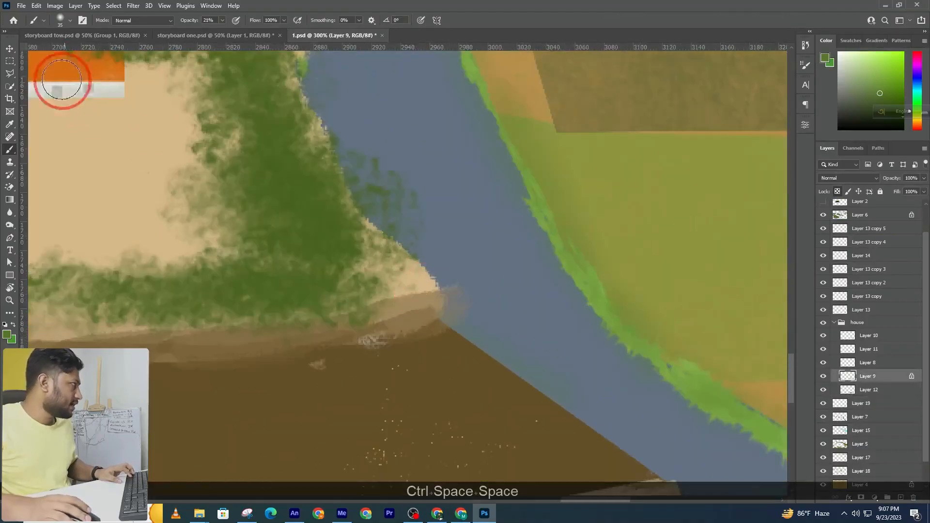
{"action": "left_click", "coordinate": [9, 191]}
{"action": "left_click_drag", "start_coordinate": [10, 194], "coordinate": [46, 176]}
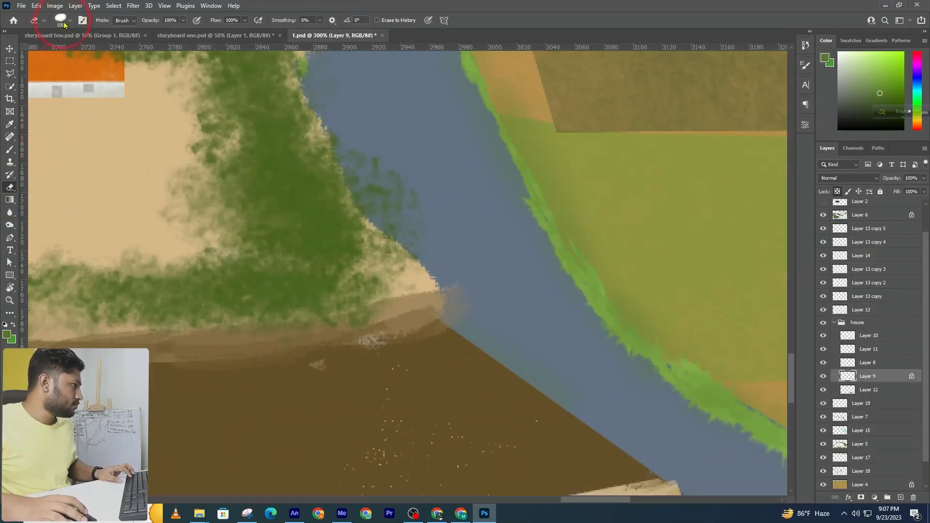
{"action": "key", "text": "bracketleft"}
{"action": "key", "text": "bracketleft"}
{"action": "key", "text": "bracketleft"}
{"action": "key", "text": "bracketleft"}
{"action": "key", "text": "bracketleft"}
{"action": "key", "text": "bracketleft"}
{"action": "key", "text": "bracketleft"}
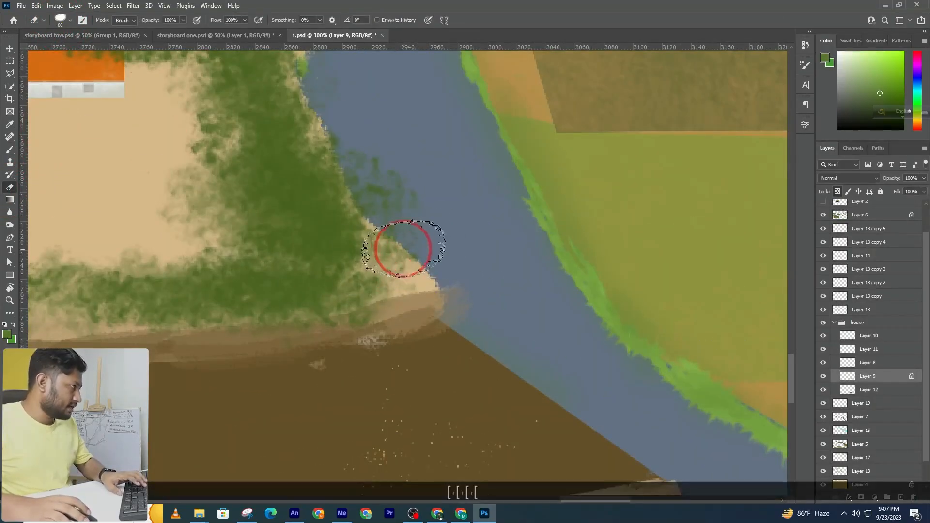
Step: Unlock Layer 9's transparent pixels and erase the beige ground overhanging the road beside the hedge and brown field
{"action": "left_click_drag", "start_coordinate": [378, 228], "coordinate": [430, 276]}
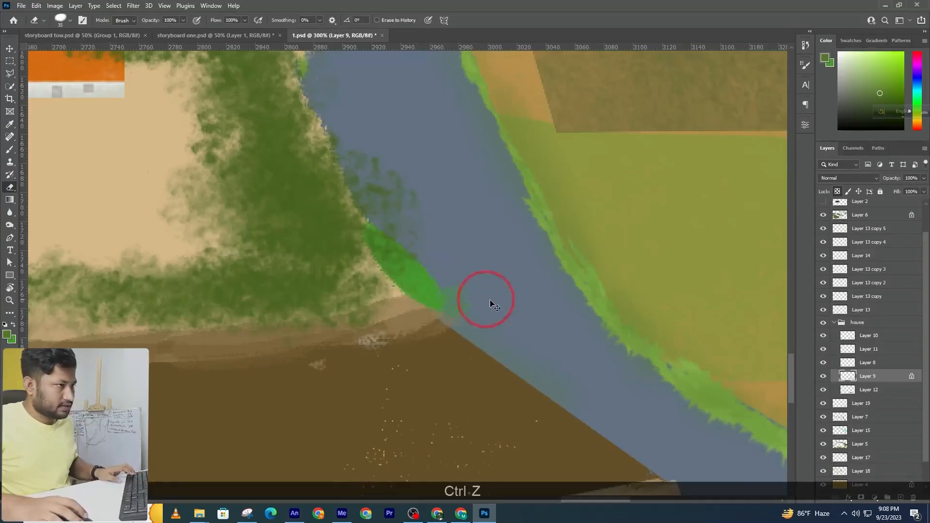
{"action": "key", "text": "ctrl+z"}
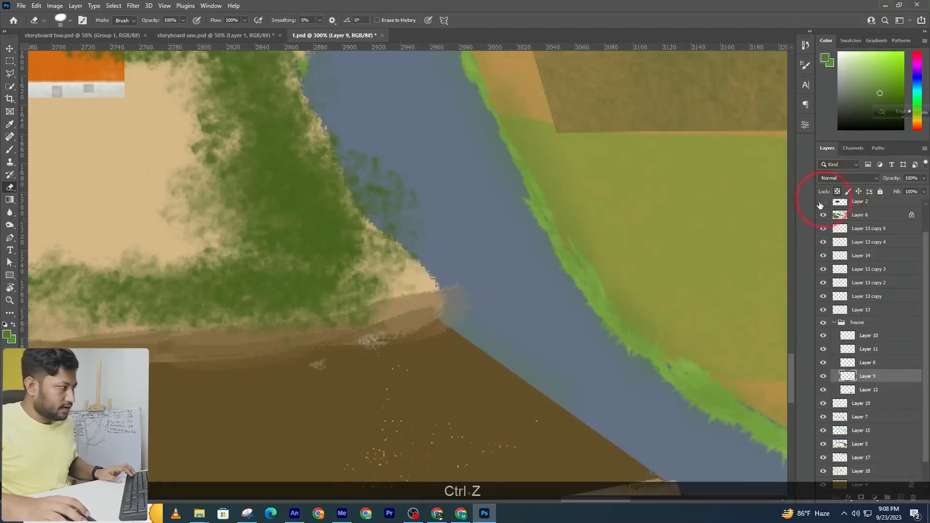
{"action": "mouse_move", "coordinate": [380, 235]}
{"action": "left_mouse_down"}
{"action": "mouse_move", "coordinate": [458, 300]}
{"action": "mouse_move", "coordinate": [391, 236]}
{"action": "mouse_move", "coordinate": [415, 268]}
{"action": "left_mouse_up"}
{"action": "key", "text": "space"}
{"action": "left_click_drag", "start_coordinate": [370, 213], "coordinate": [432, 329]}
{"action": "left_click_drag", "start_coordinate": [407, 282], "coordinate": [382, 179]}
{"action": "key", "text": "space"}
{"action": "left_click_drag", "start_coordinate": [483, 397], "coordinate": [525, 295]}
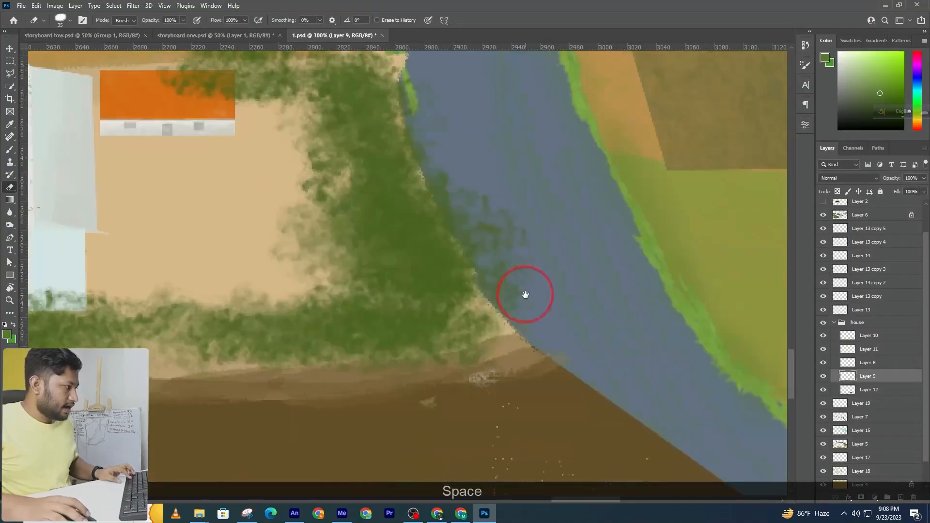
Step: Sample the brown of the field border and paint it over the beige ground along the road with the soft brush at 90% opacity
{"action": "left_click", "coordinate": [10, 151]}
{"action": "left_click", "coordinate": [395, 331], "text": "alt"}
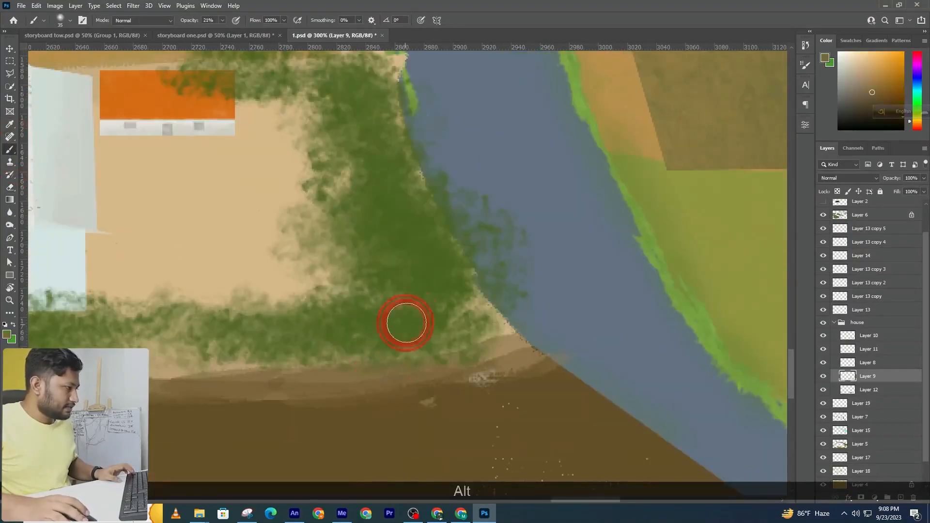
{"action": "key", "text": "space"}
{"action": "left_click_drag", "start_coordinate": [417, 233], "coordinate": [471, 348]}
{"action": "left_click", "coordinate": [425, 234], "text": "ctrl+alt"}
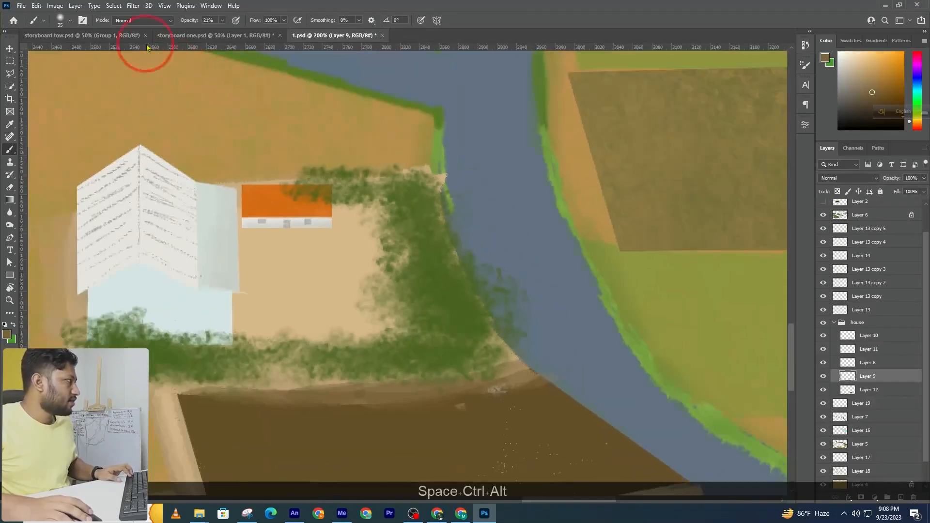
{"action": "left_click_drag", "start_coordinate": [222, 34], "coordinate": [256, 34]}
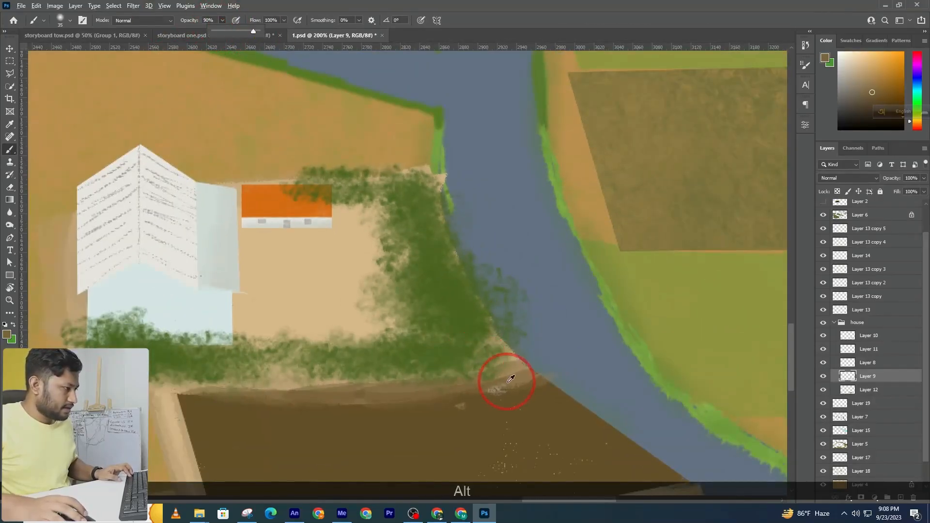
{"action": "left_click", "coordinate": [511, 381], "text": "alt"}
{"action": "left_click_drag", "start_coordinate": [425, 175], "coordinate": [488, 330]}
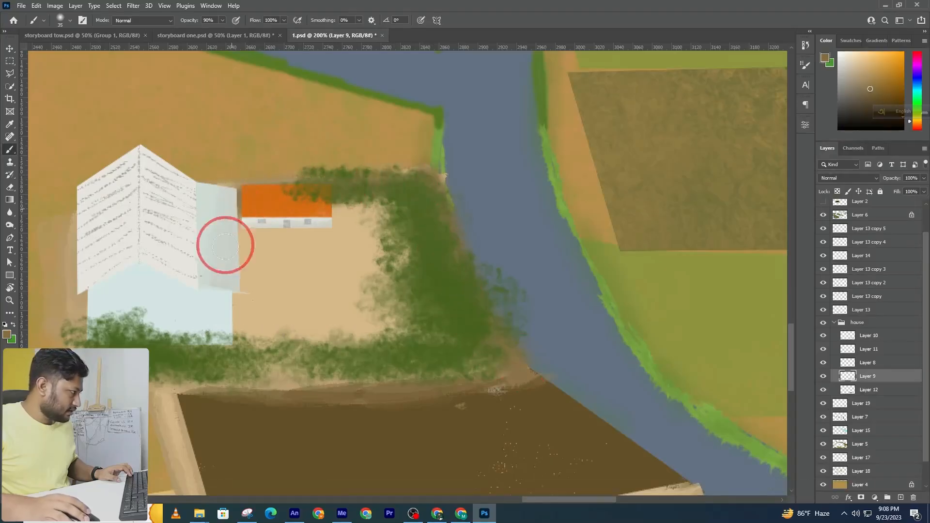
Step: Paint a brown shadow beside the large white house's wall and soften it with the sampled ground beige at 47% opacity
{"action": "left_click_drag", "start_coordinate": [227, 230], "coordinate": [228, 347]}
{"action": "mouse_move", "coordinate": [160, 342]}
{"action": "left_mouse_down"}
{"action": "mouse_move", "coordinate": [219, 356]}
{"action": "mouse_move", "coordinate": [87, 340]}
{"action": "mouse_move", "coordinate": [236, 375]}
{"action": "mouse_move", "coordinate": [276, 374]}
{"action": "left_mouse_up"}
{"action": "left_click", "coordinate": [265, 307], "text": "alt"}
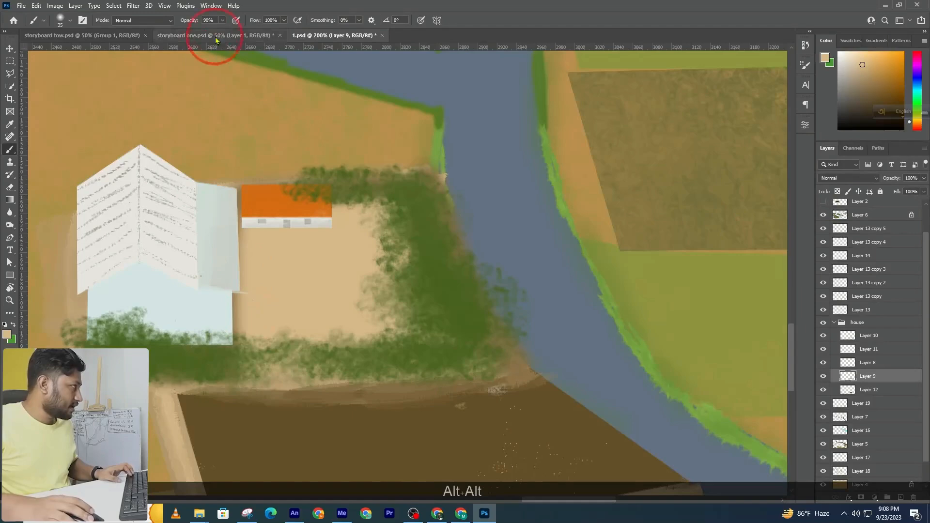
{"action": "left_click_drag", "start_coordinate": [223, 21], "coordinate": [214, 32]}
{"action": "left_click_drag", "start_coordinate": [230, 280], "coordinate": [251, 311]}
Step: Select Layer 14, sample brown from the dark field, and shade the beige ground around the middle roadside house at 47% brush opacity
{"action": "left_click", "coordinate": [394, 357], "text": "ctrl+alt"}
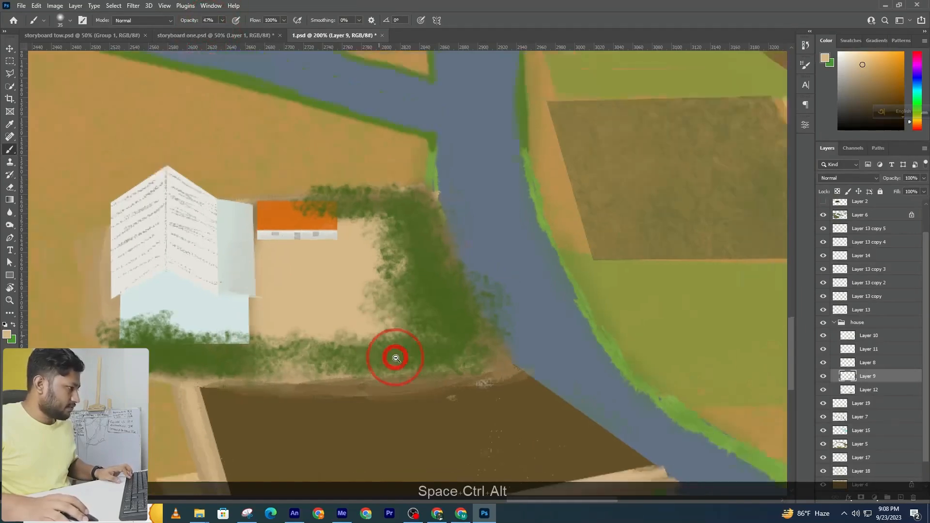
{"action": "left_click", "coordinate": [408, 386], "text": "ctrl+alt"}
{"action": "left_click", "coordinate": [393, 407], "text": "ctrl+alt"}
{"action": "left_click", "coordinate": [393, 407], "text": "ctrl+alt"}
{"action": "left_click_drag", "start_coordinate": [156, 170], "coordinate": [276, 191]}
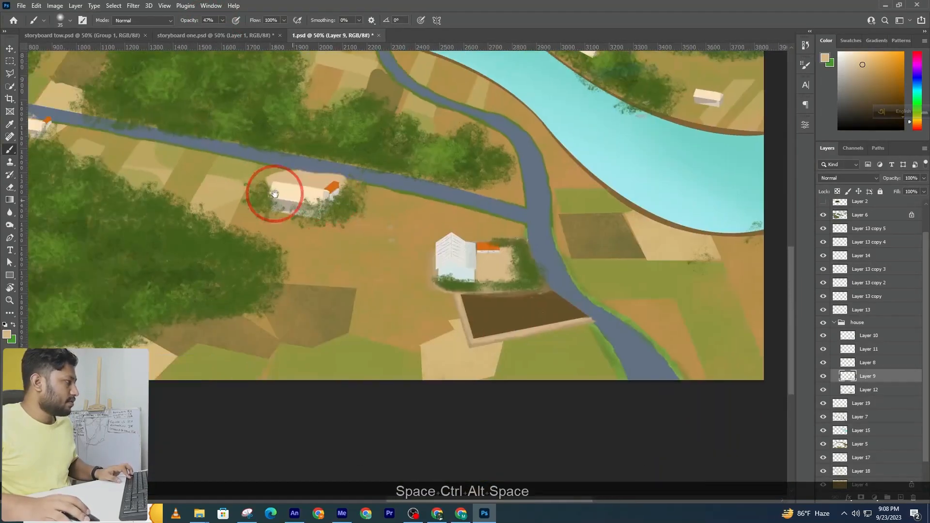
{"action": "left_click", "coordinate": [309, 175], "text": "ctrl"}
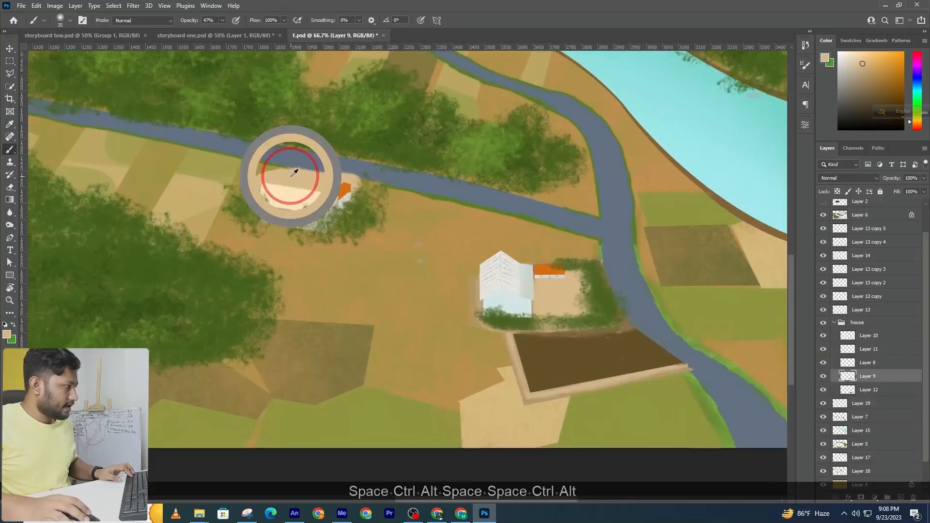
{"action": "left_click", "coordinate": [550, 369], "text": "alt"}
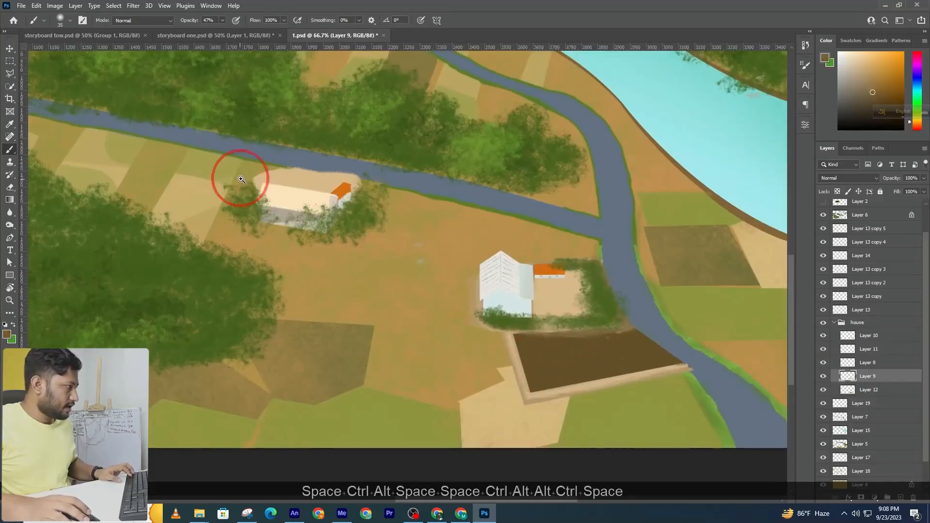
{"action": "left_click", "coordinate": [237, 175], "text": "ctrl"}
{"action": "key", "text": "ctrl+z"}
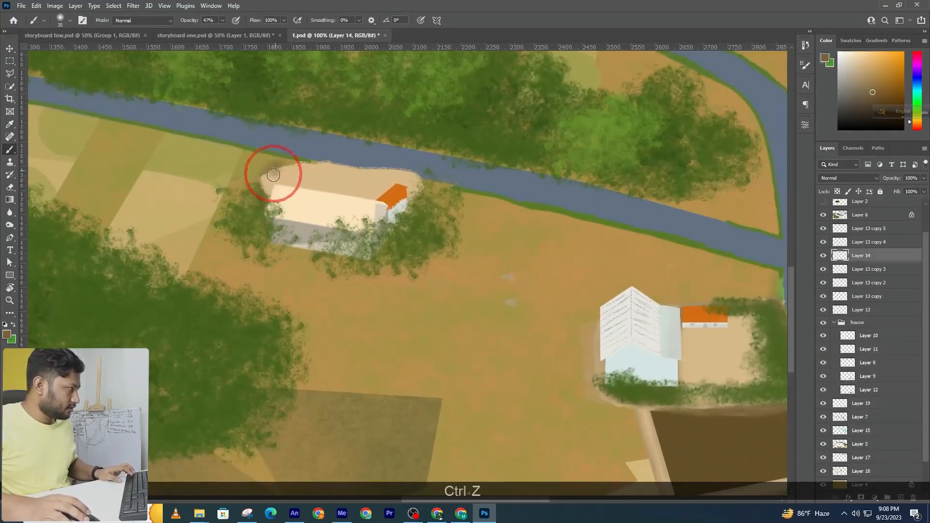
{"action": "left_click_drag", "start_coordinate": [283, 172], "coordinate": [404, 175]}
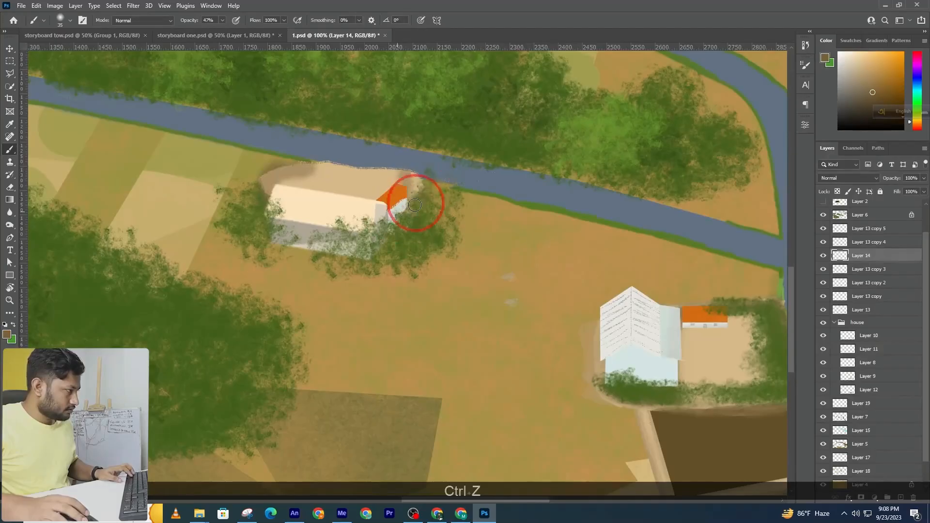
{"action": "left_click_drag", "start_coordinate": [286, 239], "coordinate": [246, 241]}
{"action": "mouse_move", "coordinate": [304, 253]}
{"action": "left_mouse_down"}
{"action": "mouse_move", "coordinate": [405, 249]}
{"action": "mouse_move", "coordinate": [424, 193]}
{"action": "mouse_move", "coordinate": [322, 251]}
{"action": "left_mouse_up"}
Step: Paint a soft brown shadow beside the small house farther along the road, between the tree clusters
{"action": "mouse_move", "coordinate": [257, 216]}
{"action": "left_mouse_down"}
{"action": "mouse_move", "coordinate": [320, 245]}
{"action": "mouse_move", "coordinate": [637, 314]}
{"action": "left_mouse_up"}
{"action": "key", "text": "space"}
{"action": "left_click_drag", "start_coordinate": [297, 234], "coordinate": [431, 282]}
{"action": "mouse_move", "coordinate": [302, 195]}
{"action": "left_mouse_down"}
{"action": "mouse_move", "coordinate": [191, 205]}
{"action": "mouse_move", "coordinate": [253, 217]}
{"action": "mouse_move", "coordinate": [307, 192]}
{"action": "mouse_move", "coordinate": [232, 220]}
{"action": "mouse_move", "coordinate": [285, 195]}
{"action": "left_mouse_up"}
{"action": "left_click", "coordinate": [273, 194], "text": "ctrl+alt"}
{"action": "left_click", "coordinate": [282, 195], "text": "ctrl+alt"}
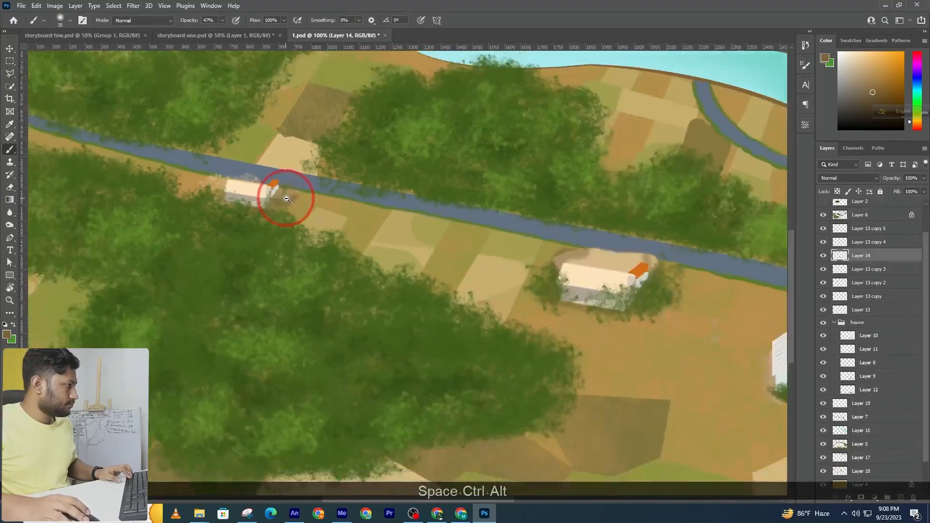
{"action": "left_click", "coordinate": [288, 196], "text": "ctrl+alt"}
{"action": "left_click", "coordinate": [324, 199], "text": "ctrl+alt"}
Step: Paint soft brown shadows at the base of the small houses on the far side of the river, undoing unwanted strokes
{"action": "left_click", "coordinate": [656, 218], "text": "ctrl"}
{"action": "left_click", "coordinate": [656, 231], "text": "ctrl"}
{"action": "mouse_move", "coordinate": [652, 229]}
{"action": "left_mouse_down"}
{"action": "mouse_move", "coordinate": [640, 230]}
{"action": "mouse_move", "coordinate": [671, 234]}
{"action": "mouse_move", "coordinate": [631, 230]}
{"action": "left_mouse_up"}
{"action": "key", "text": "ctrl+z"}
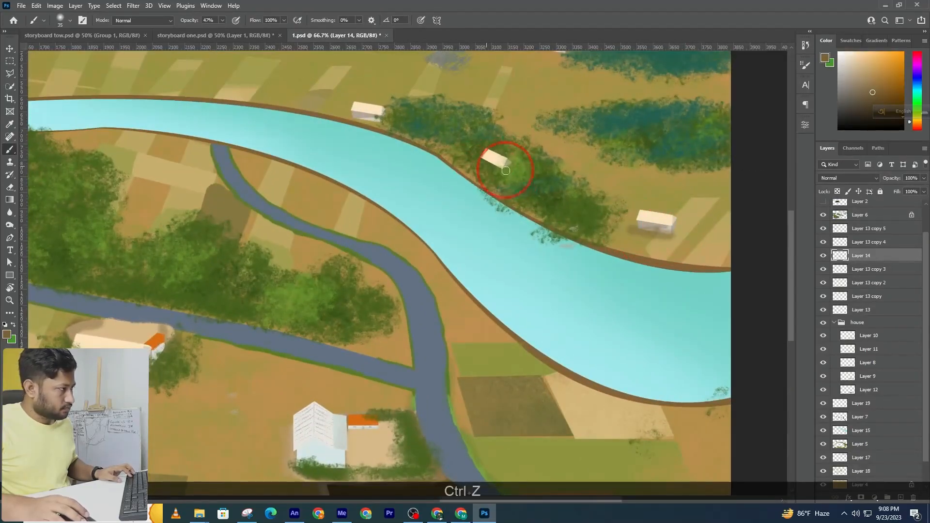
{"action": "left_click_drag", "start_coordinate": [457, 160], "coordinate": [541, 227]}
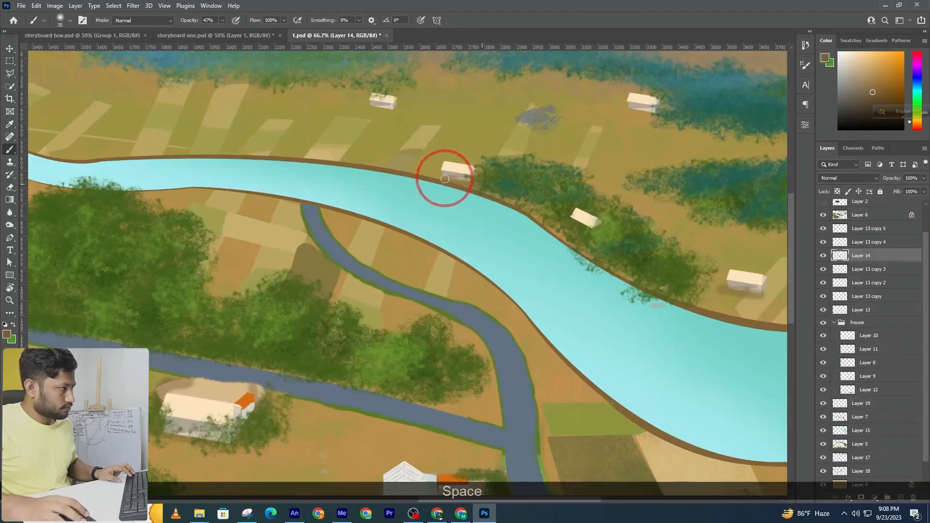
{"action": "key", "text": "ctrl+z"}
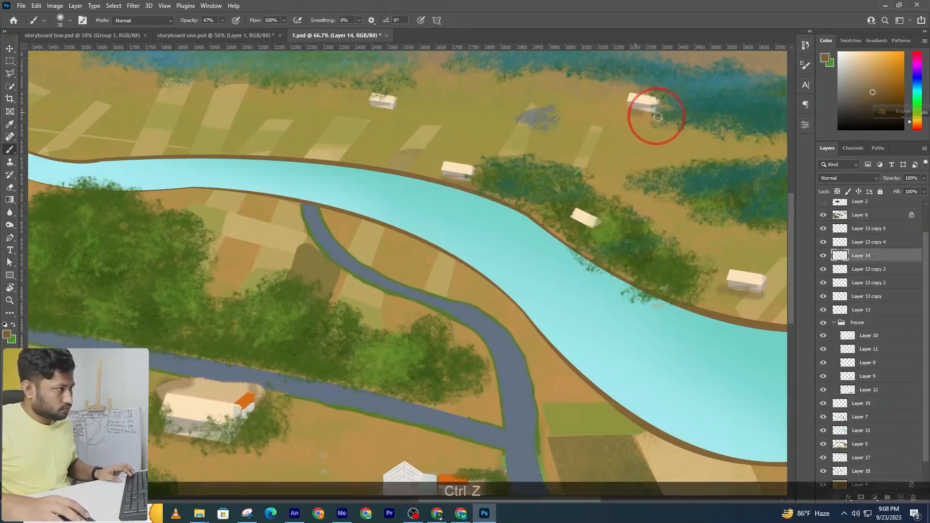
{"action": "left_click_drag", "start_coordinate": [561, 148], "coordinate": [676, 191]}
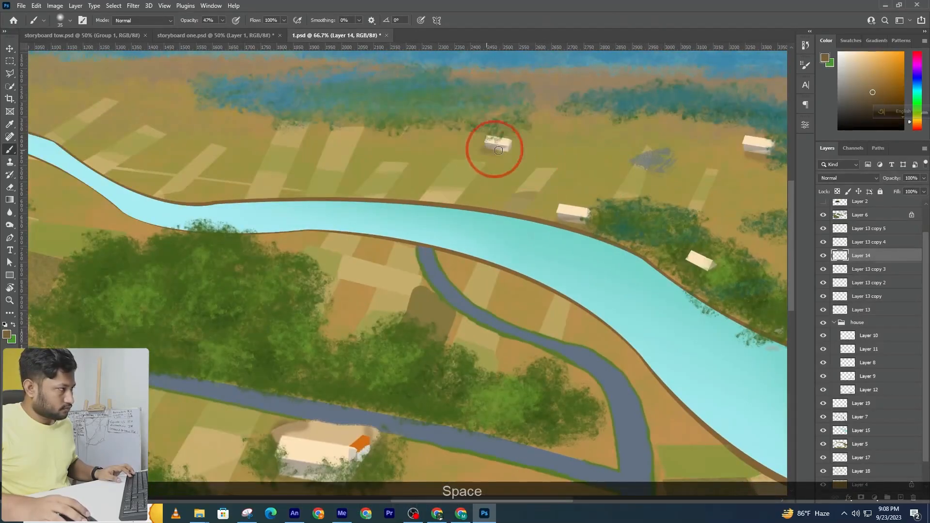
{"action": "key", "text": "ctrl+z"}
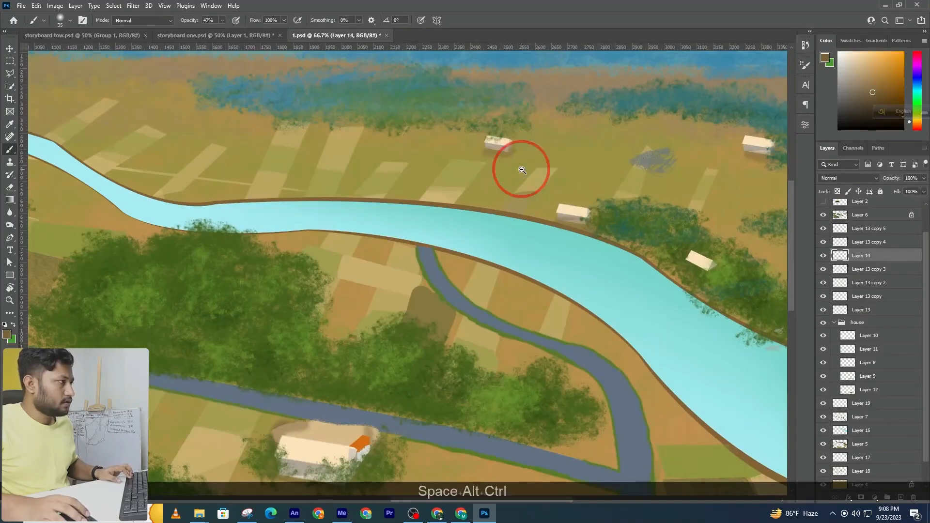
Step: Select Layer 5 and outline a four-cornered plot on the bare ground between the two houses with the Polygonal Lasso
{"action": "left_click", "coordinate": [528, 194], "text": "ctrl+alt"}
{"action": "left_click", "coordinate": [557, 226], "text": "ctrl+alt"}
{"action": "left_click", "coordinate": [548, 333], "text": "ctrl+alt"}
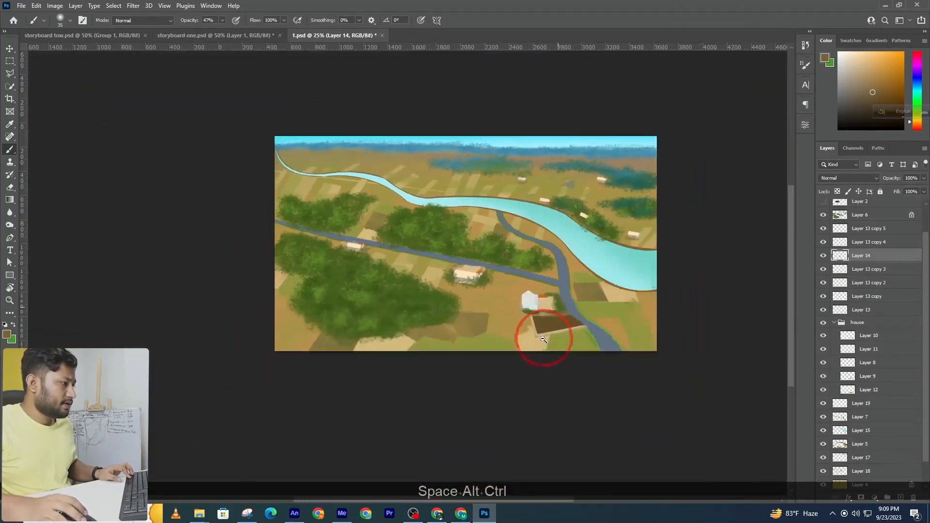
{"action": "left_click", "coordinate": [424, 328], "text": "ctrl+alt"}
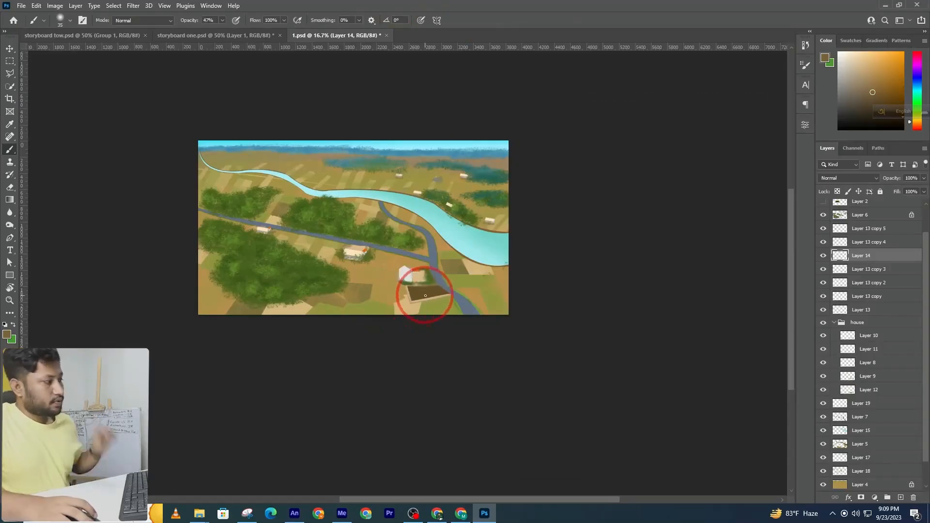
{"action": "left_click", "coordinate": [415, 284], "text": "ctrl"}
{"action": "left_click", "coordinate": [368, 279], "text": "ctrl"}
{"action": "left_click", "coordinate": [345, 340], "text": "ctrl"}
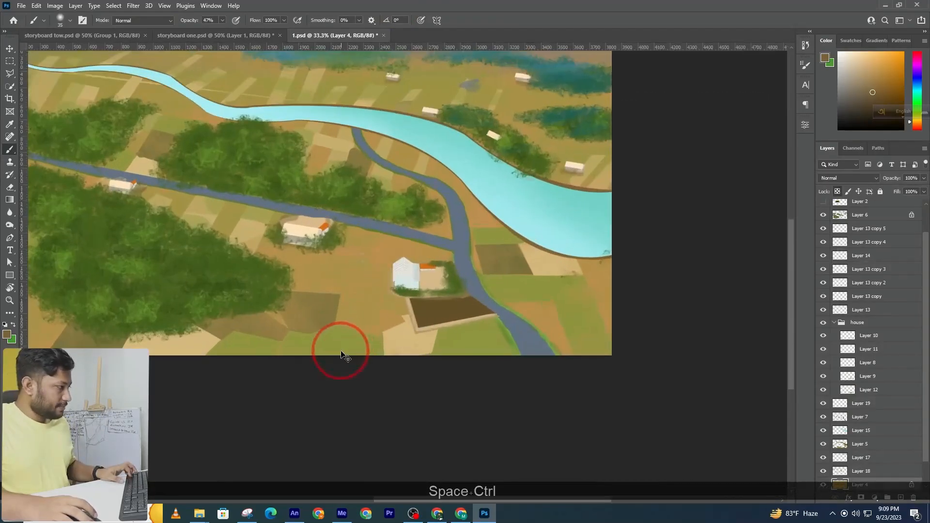
{"action": "left_click", "coordinate": [348, 334], "text": "ctrl"}
{"action": "key", "text": "l"}
{"action": "left_click", "coordinate": [312, 270]}
{"action": "left_click", "coordinate": [338, 197]}
{"action": "left_click", "coordinate": [399, 215]}
{"action": "double_click", "coordinate": [352, 329]}
Step: Add a plot beside the dark brown field and another along the road to the existing selection
{"action": "left_click", "coordinate": [381, 267], "text": "shift"}
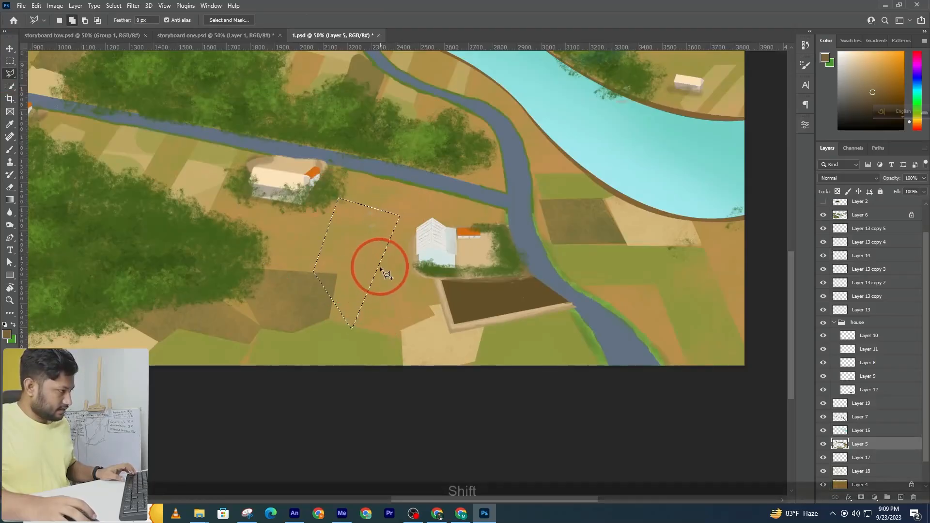
{"action": "left_click", "coordinate": [433, 286]}
{"action": "left_click", "coordinate": [431, 317]}
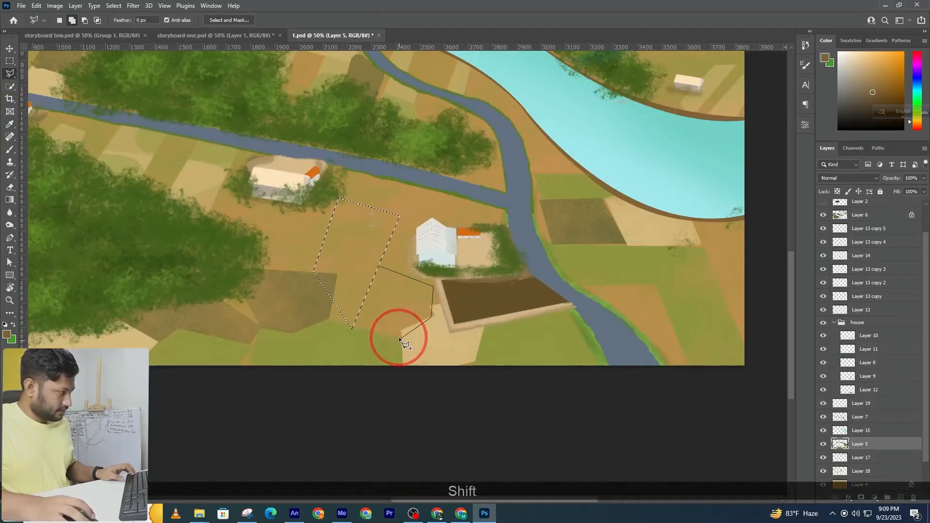
{"action": "left_click", "coordinate": [400, 339]}
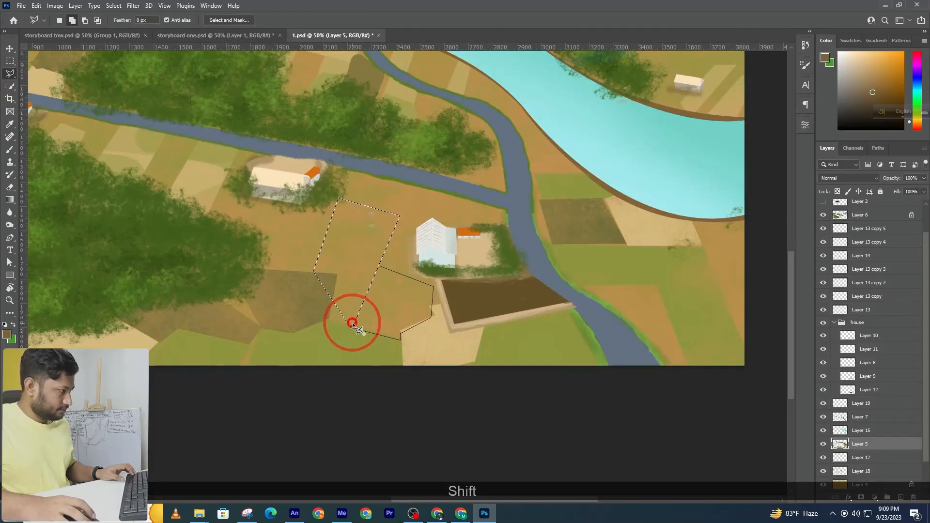
{"action": "left_click", "coordinate": [400, 215], "text": "shift"}
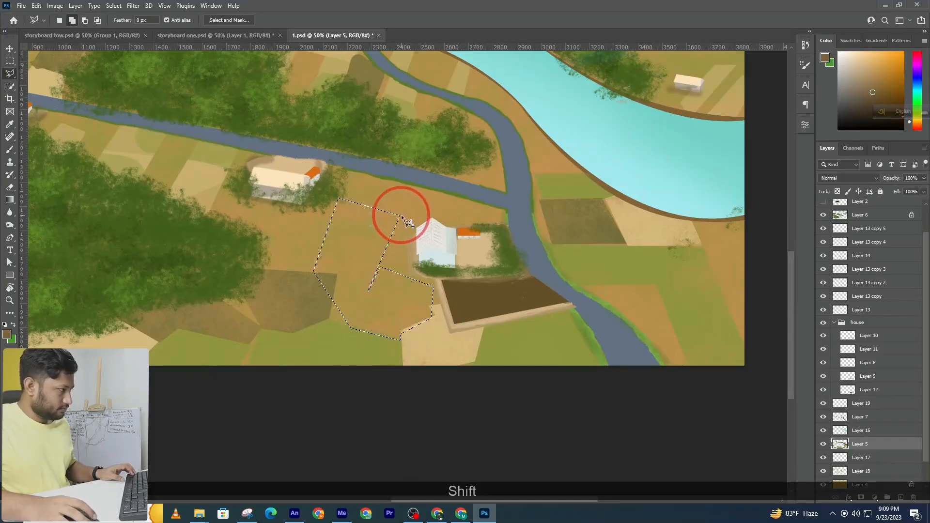
{"action": "left_click", "coordinate": [432, 191]}
{"action": "left_click", "coordinate": [357, 172]}
{"action": "left_click", "coordinate": [338, 195]}
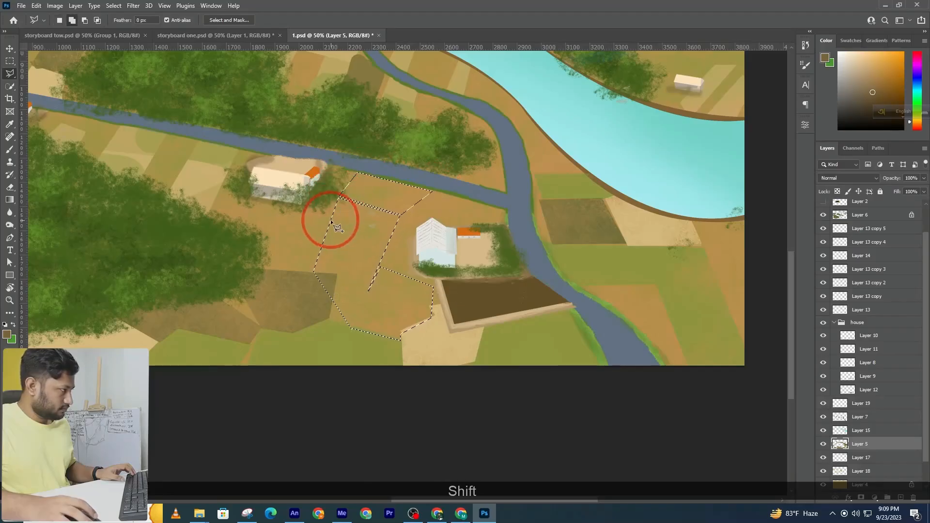
Step: Add a plot reaching the large tree cluster and a plot behind the large white house to the selection
{"action": "left_click", "coordinate": [265, 267]}
{"action": "left_click", "coordinate": [313, 272]}
{"action": "left_click", "coordinate": [313, 271]}
{"action": "left_click", "coordinate": [400, 215]}
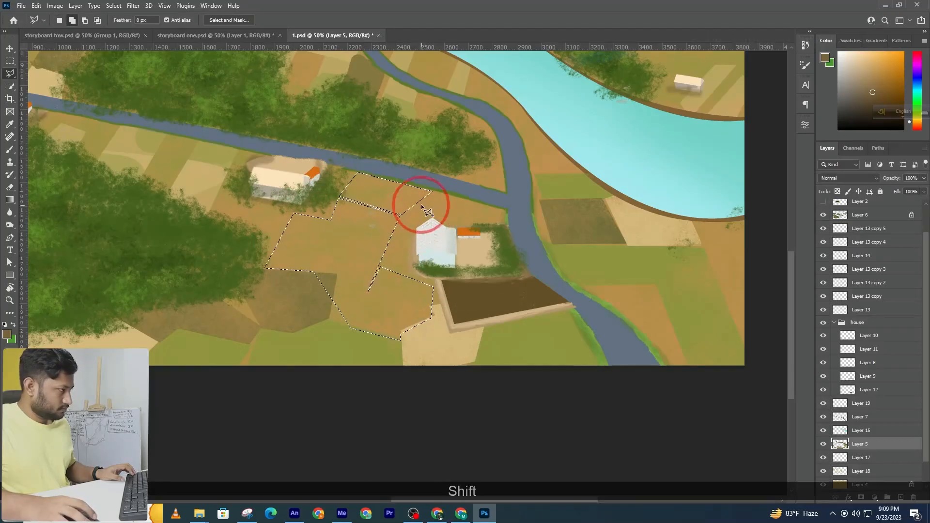
{"action": "left_click", "coordinate": [399, 218], "text": "shift"}
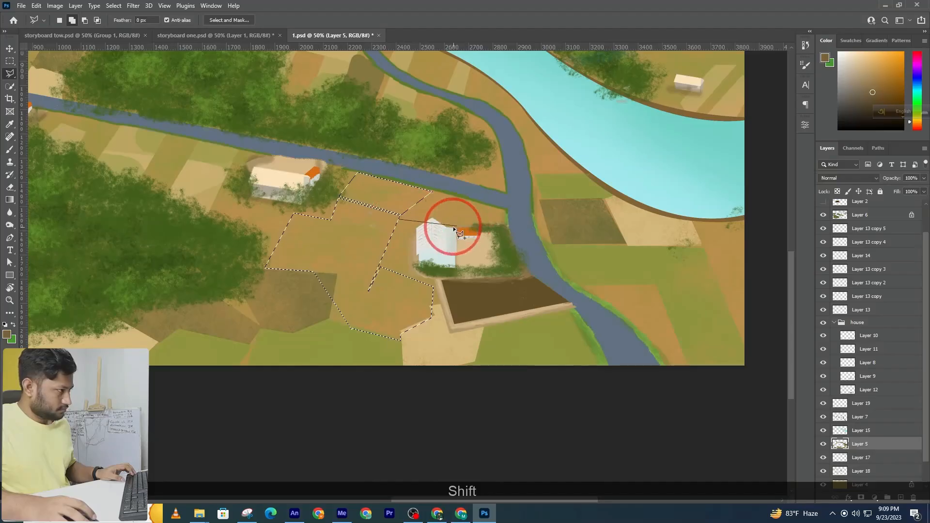
{"action": "left_click", "coordinate": [475, 202]}
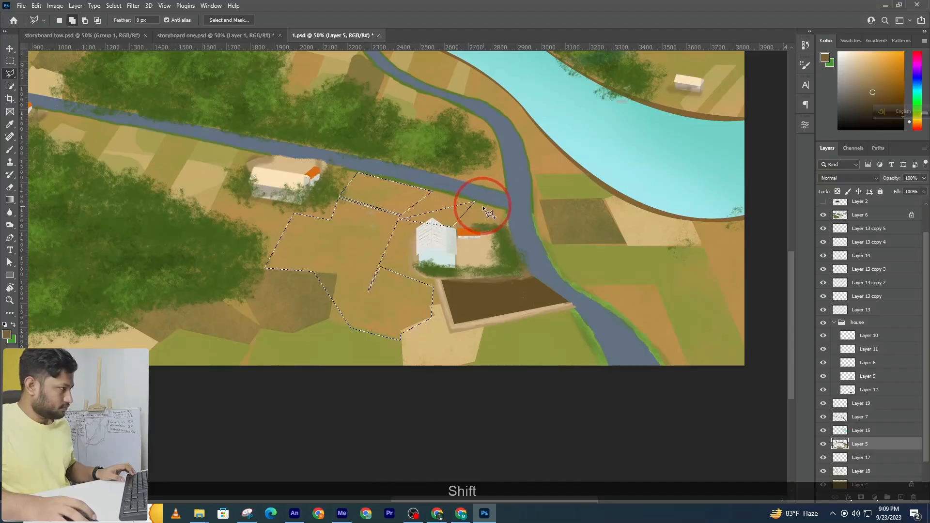
{"action": "left_click", "coordinate": [435, 192]}
{"action": "left_click", "coordinate": [402, 218]}
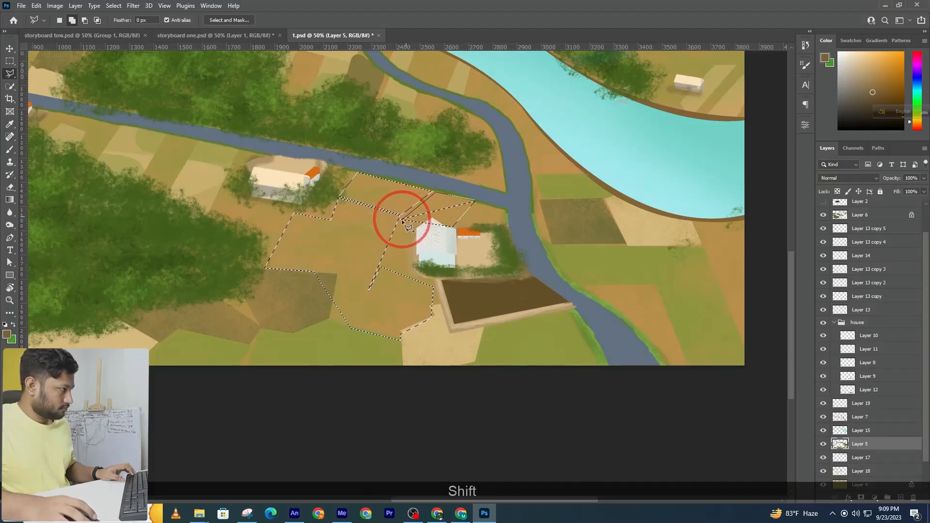
Step: Paint the selected plot behind the large white house with a sampled green, using the soft brush enlarged to 200
{"action": "left_click", "coordinate": [10, 149]}
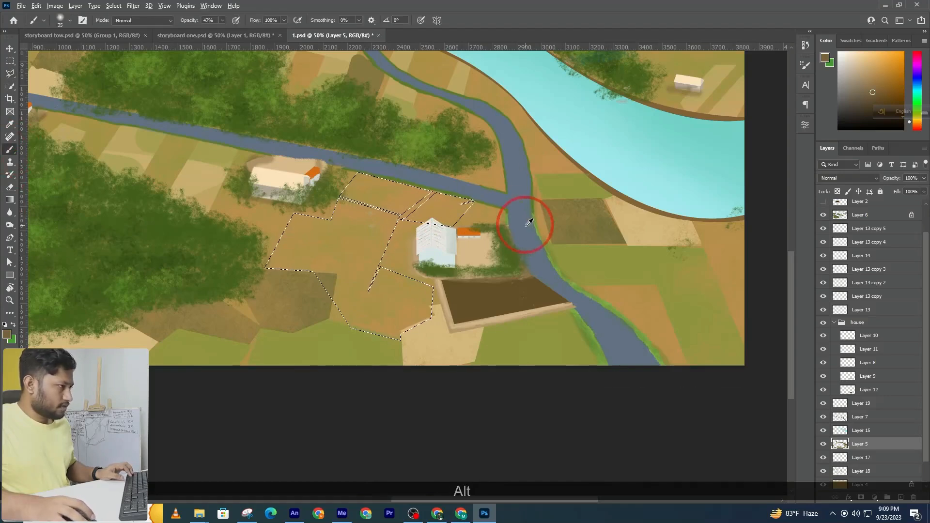
{"action": "left_click", "coordinate": [540, 234], "text": "alt"}
{"action": "key", "text": "bracketright"}
{"action": "key", "text": "bracketright"}
{"action": "key", "text": "bracketright"}
{"action": "key", "text": "bracketright"}
{"action": "key", "text": "bracketright"}
{"action": "key", "text": "bracketright"}
{"action": "key", "text": "bracketright"}
{"action": "key", "text": "bracketright"}
{"action": "key", "text": "bracketright"}
{"action": "key", "text": "bracketright"}
{"action": "key", "text": "bracketright"}
{"action": "mouse_move", "coordinate": [420, 212]}
{"action": "left_mouse_down"}
{"action": "mouse_move", "coordinate": [434, 230]}
{"action": "mouse_move", "coordinate": [421, 226]}
{"action": "left_mouse_up"}
Step: Tint the selected roadside plot with sampled beige and the large plots between the houses with sampled brown and olive green
{"action": "left_click", "coordinate": [433, 338], "text": "alt"}
{"action": "left_click", "coordinate": [382, 190]}
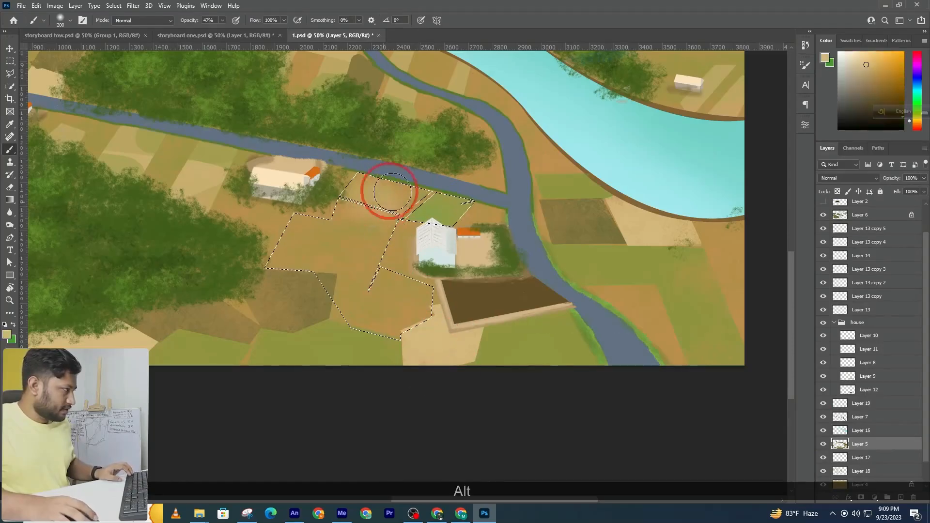
{"action": "left_click", "coordinate": [390, 271]}
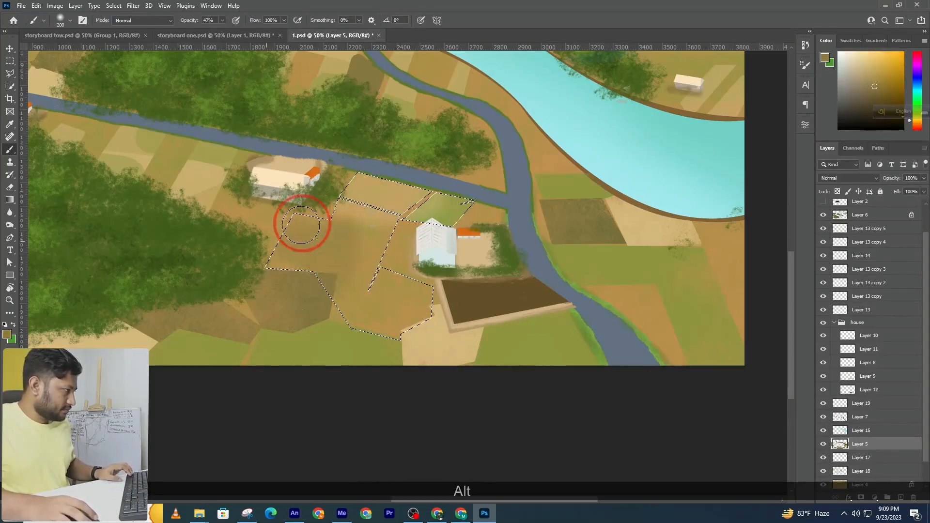
{"action": "left_click", "coordinate": [568, 346], "text": "alt"}
{"action": "left_click", "coordinate": [383, 315]}
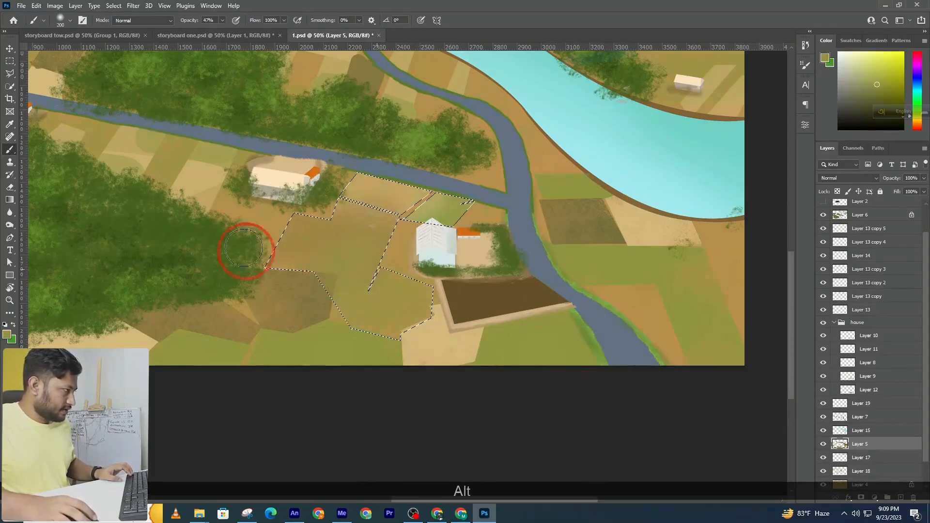
Step: Lighten the roadside plot with sampled beige, reducing the soft brush to 90, and clear the selection
{"action": "left_click", "coordinate": [467, 362], "text": "alt"}
{"action": "left_click", "coordinate": [326, 199]}
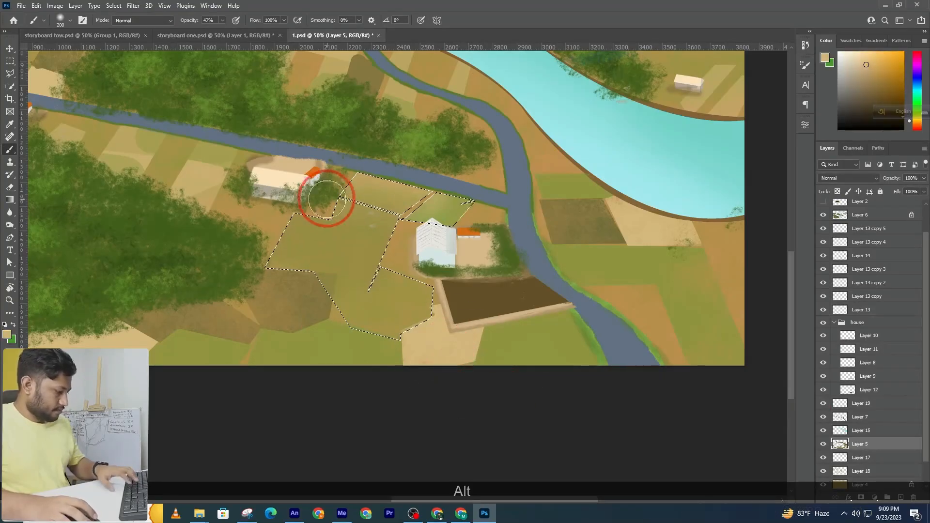
{"action": "left_click", "coordinate": [393, 183]}
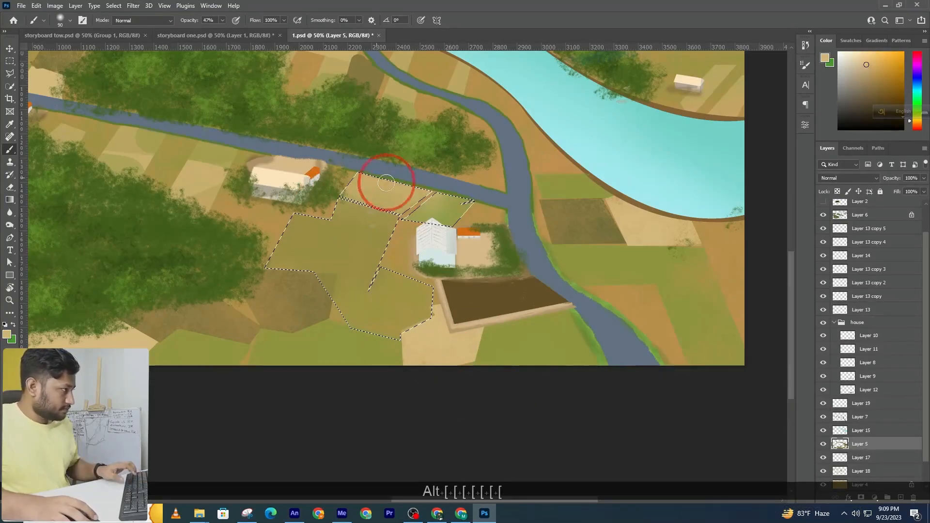
{"action": "key", "text": "ctrl+d"}
Step: Examine the whole painting at a small zoom to judge how the new field plots fit the landscape
{"action": "left_click", "coordinate": [544, 253], "text": "ctrl+alt"}
{"action": "left_click", "coordinate": [499, 264], "text": "ctrl+alt"}
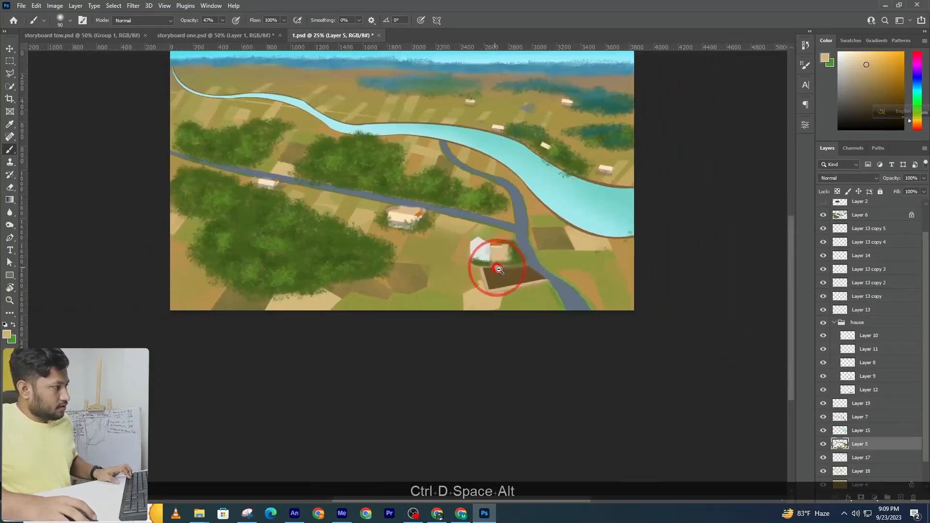
{"action": "left_click", "coordinate": [542, 282], "text": "ctrl+alt"}
{"action": "left_click", "coordinate": [542, 281], "text": "alt"}
{"action": "left_click", "coordinate": [548, 281], "text": "alt"}
{"action": "left_click", "coordinate": [557, 287], "text": "alt"}
{"action": "key", "text": "v"}
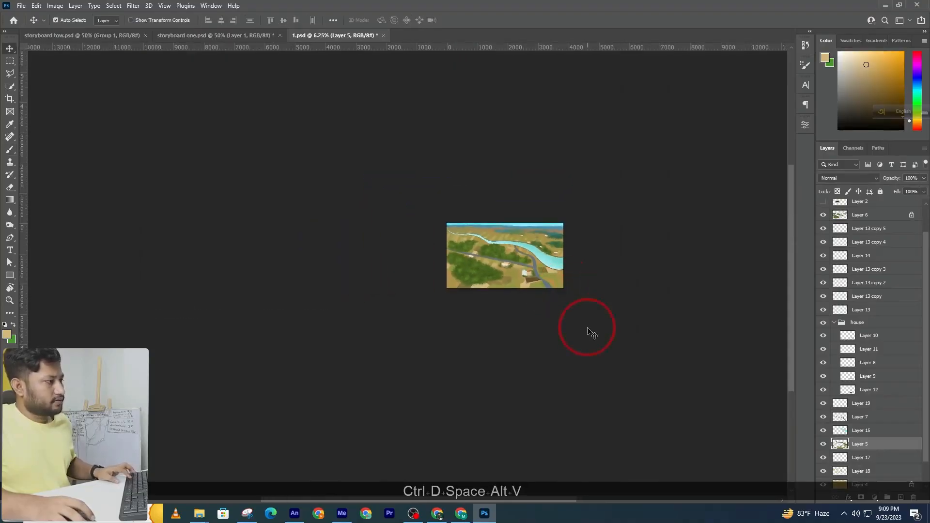
{"action": "left_click", "coordinate": [589, 331]}
{"action": "left_click_drag", "start_coordinate": [552, 311], "coordinate": [448, 326]}
{"action": "left_click", "coordinate": [428, 295], "text": "ctrl"}
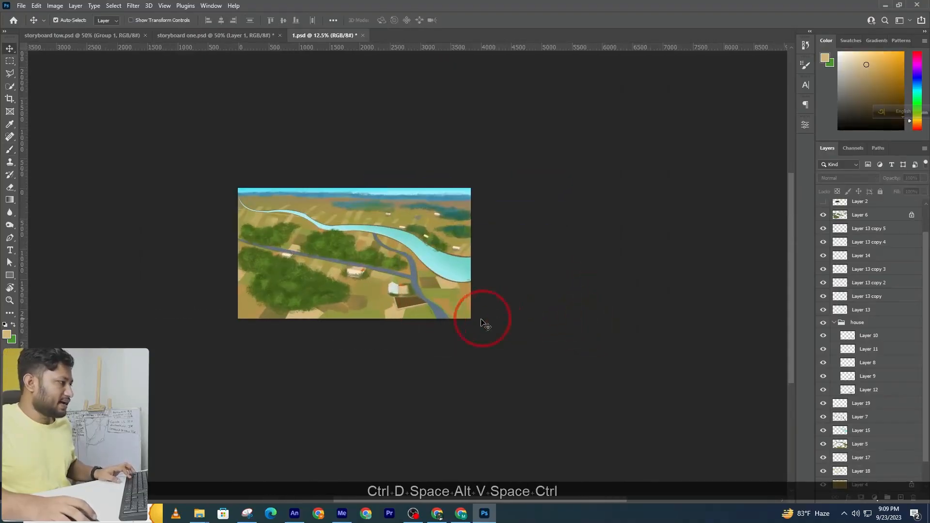
Step: Select the layer holding the dark brown plot in front of the white house
{"action": "left_click", "coordinate": [403, 308], "text": "ctrl"}
{"action": "left_click", "coordinate": [403, 309], "text": "ctrl"}
{"action": "left_click", "coordinate": [404, 308], "text": "ctrl"}
{"action": "left_click", "coordinate": [408, 306], "text": "ctrl"}
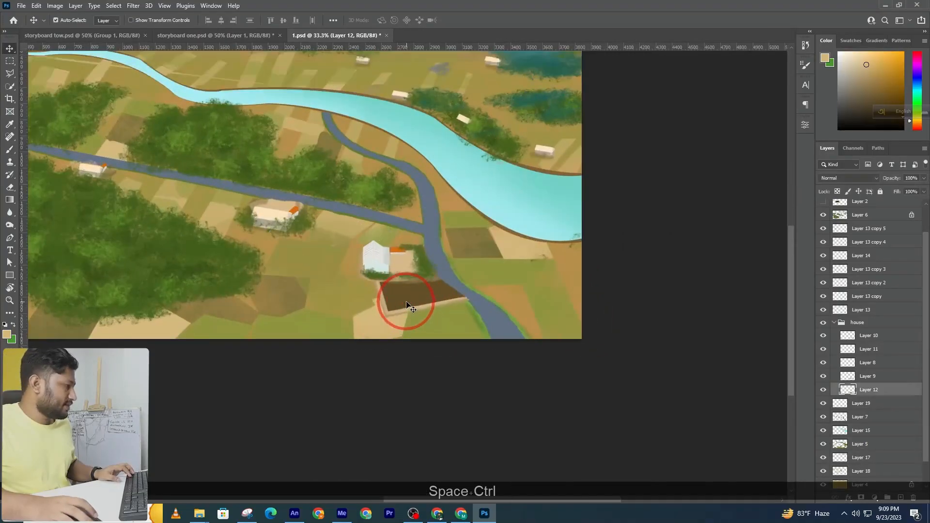
{"action": "left_click", "coordinate": [9, 73]}
{"action": "left_click", "coordinate": [374, 265], "text": "ctrl"}
{"action": "left_click", "coordinate": [406, 297], "text": "ctrl"}
{"action": "left_click", "coordinate": [409, 321], "text": "ctrl"}
{"action": "left_click_drag", "start_coordinate": [339, 283], "coordinate": [365, 287]}
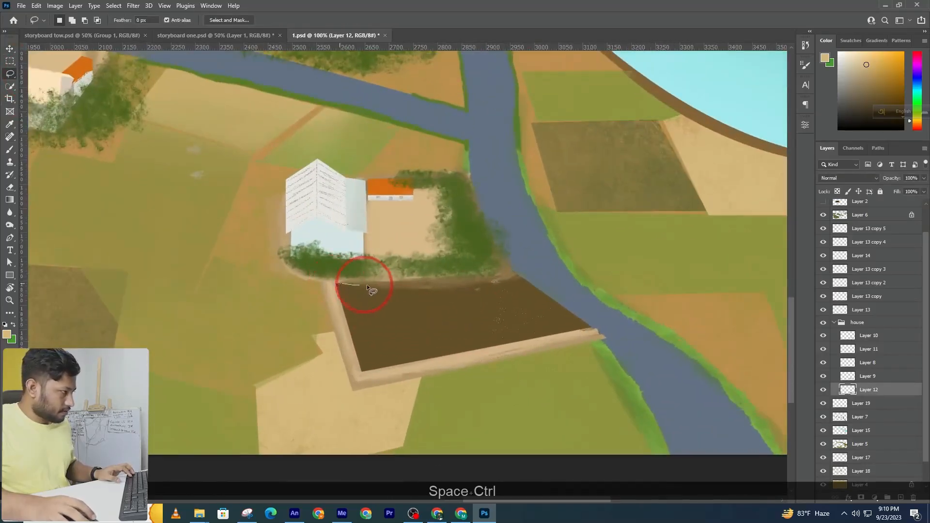
{"action": "mouse_move", "coordinate": [437, 283]}
{"action": "left_mouse_down"}
{"action": "mouse_move", "coordinate": [502, 271]}
{"action": "mouse_move", "coordinate": [527, 287]}
{"action": "left_mouse_up"}
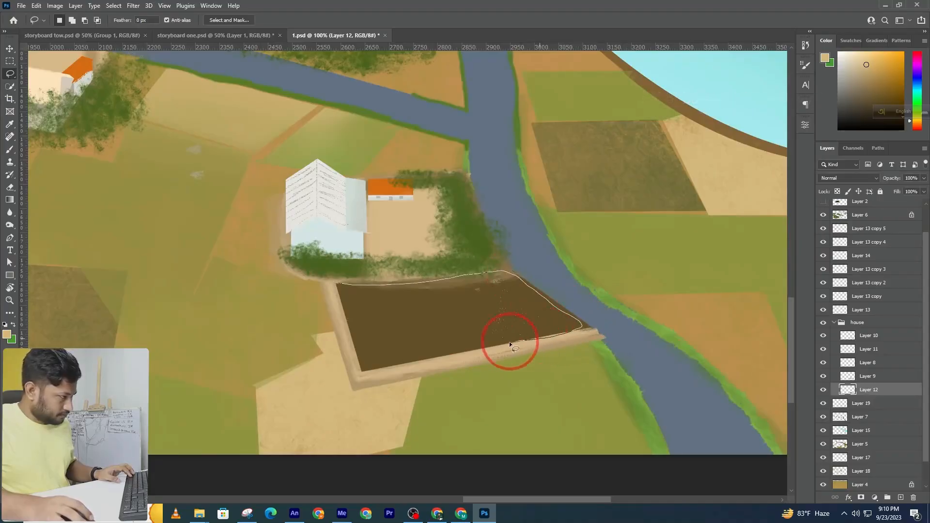
{"action": "left_click_drag", "start_coordinate": [457, 351], "coordinate": [357, 374]}
{"action": "left_click", "coordinate": [375, 346], "text": "ctrl"}
{"action": "key", "text": "ctrl+z"}
{"action": "left_click_drag", "start_coordinate": [303, 236], "coordinate": [300, 226]}
{"action": "left_click_drag", "start_coordinate": [325, 297], "coordinate": [349, 366]}
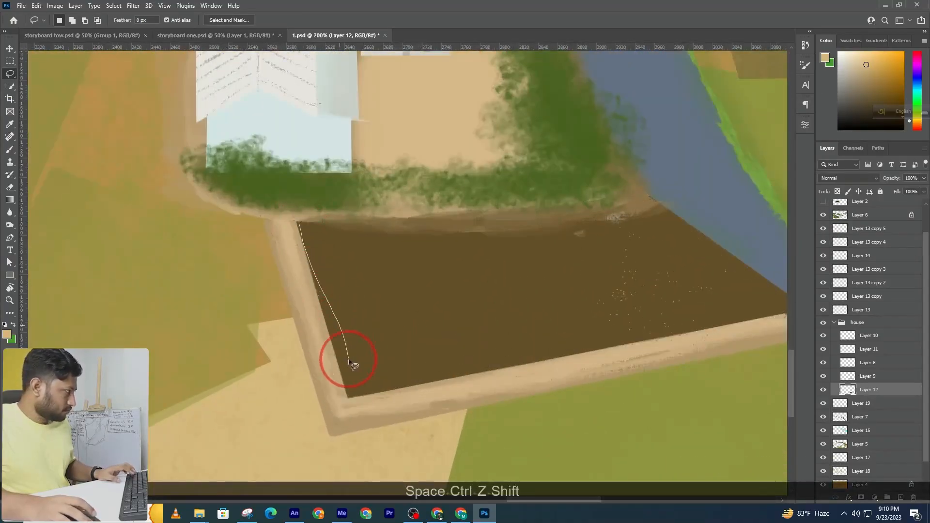
{"action": "key", "text": "ctrl+z"}
Step: Start a Pen tool path along the inner border of the dark brown plot, covering its short side and long front edge
{"action": "left_click", "coordinate": [9, 238]}
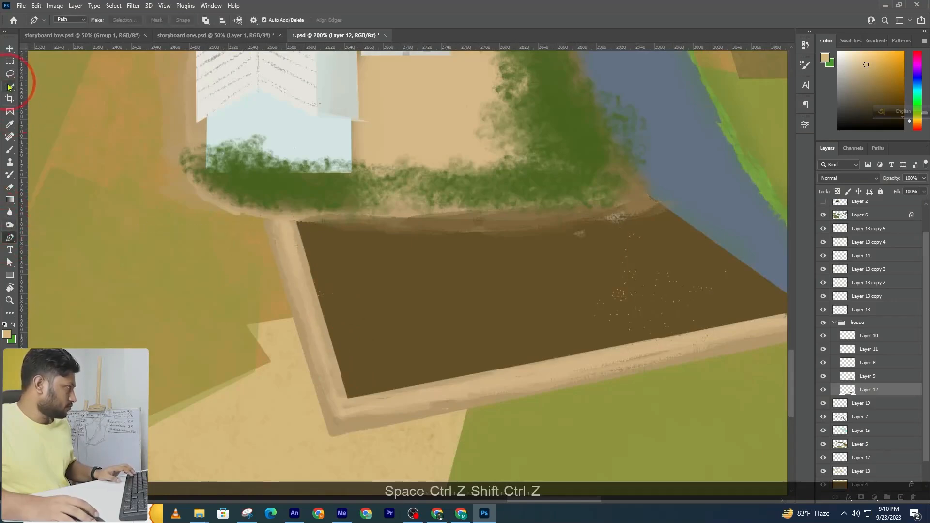
{"action": "left_click", "coordinate": [301, 223]}
{"action": "left_click", "coordinate": [345, 377]}
{"action": "left_click", "coordinate": [351, 393]}
{"action": "key", "text": "ctrl+z"}
{"action": "key", "text": "ctrl+z"}
{"action": "key", "text": "ctrl+z"}
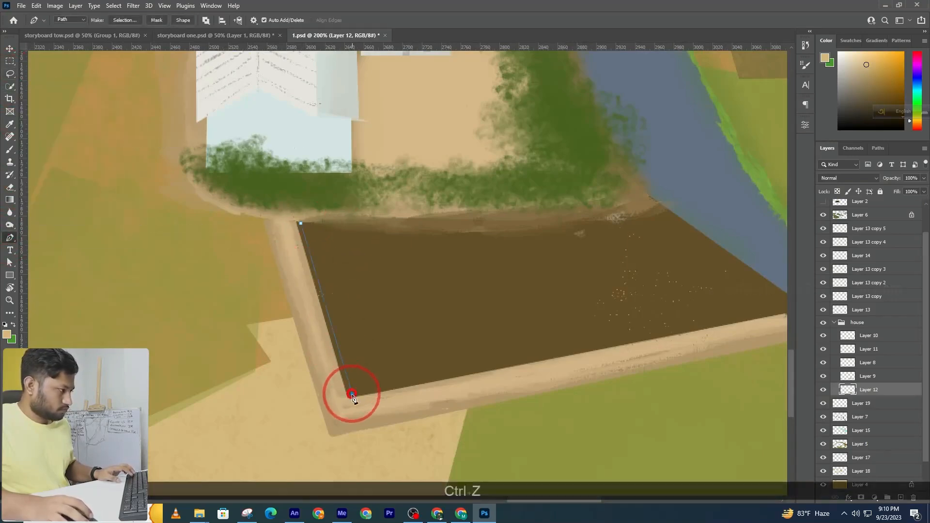
{"action": "key", "text": "space"}
{"action": "left_click_drag", "start_coordinate": [670, 336], "coordinate": [548, 353]}
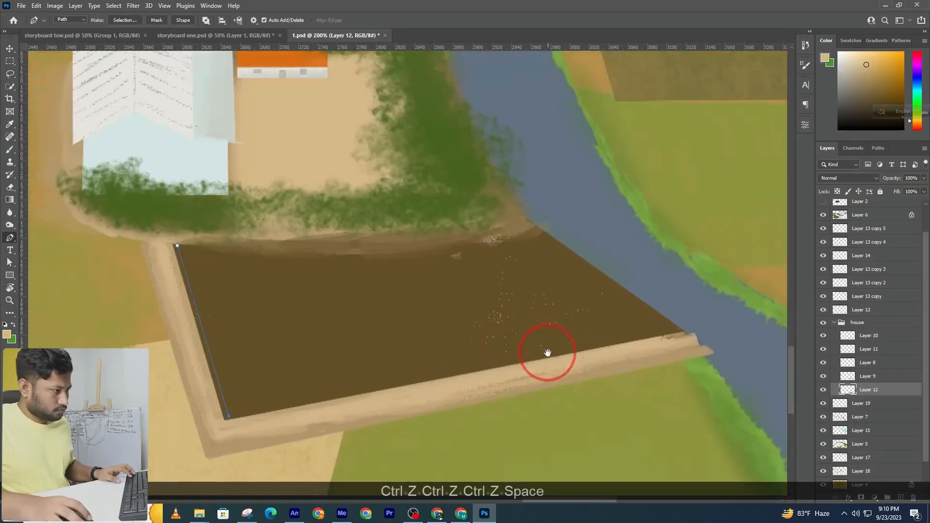
{"action": "left_click", "coordinate": [667, 340]}
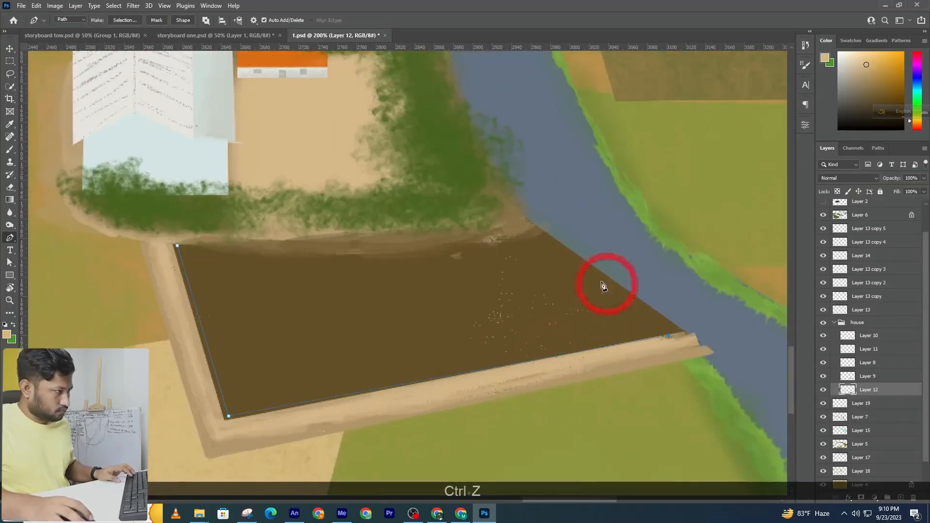
{"action": "left_click", "coordinate": [517, 238], "text": "alt"}
{"action": "key", "text": "ctrl+z"}
{"action": "left_click", "coordinate": [521, 239], "text": "alt"}
{"action": "left_click", "coordinate": [521, 238], "text": "alt"}
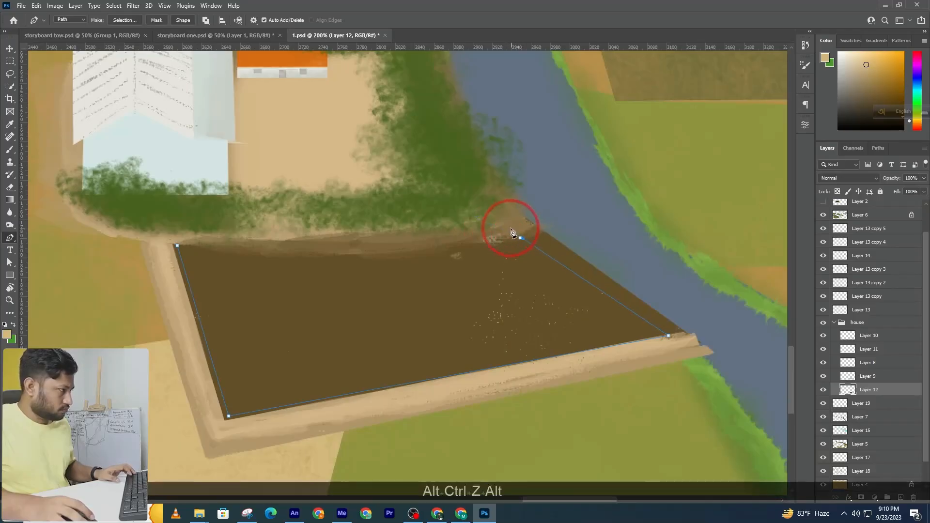
{"action": "key", "text": "ctrl+z"}
{"action": "key", "text": "ctrl+z"}
Step: Continue the path around the plot's roadside corner and along the hedge, close it, and convert it to a selection
{"action": "left_click", "coordinate": [523, 239]}
{"action": "left_click", "coordinate": [516, 227]}
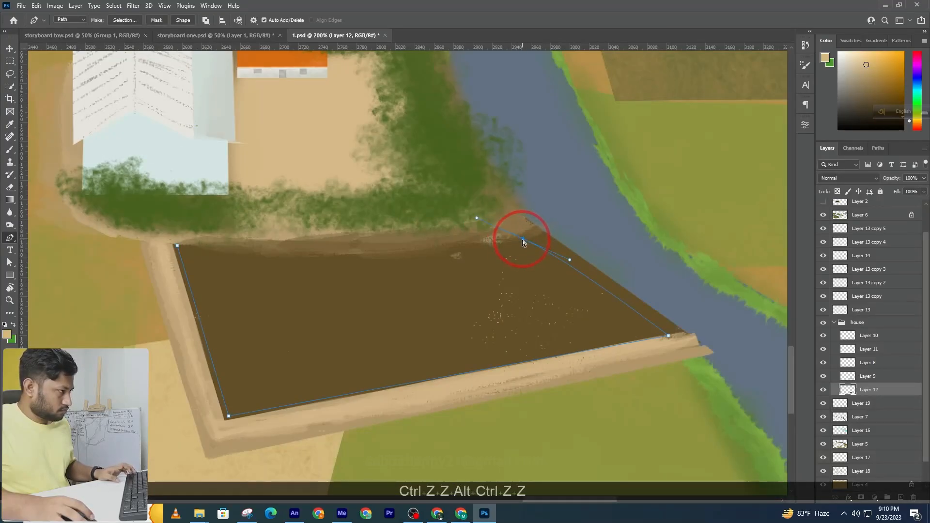
{"action": "left_click", "coordinate": [505, 223]}
{"action": "left_click_drag", "start_coordinate": [505, 228], "coordinate": [471, 237]}
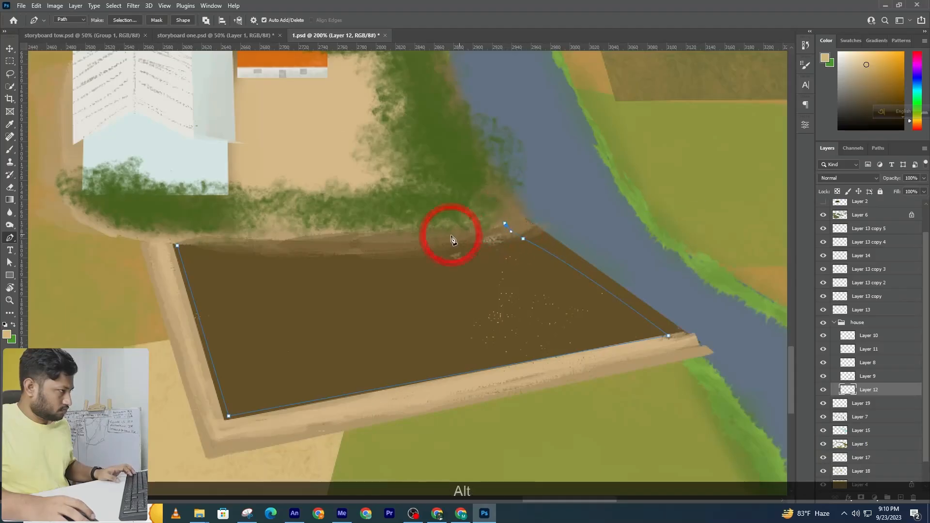
{"action": "left_click", "coordinate": [395, 245]}
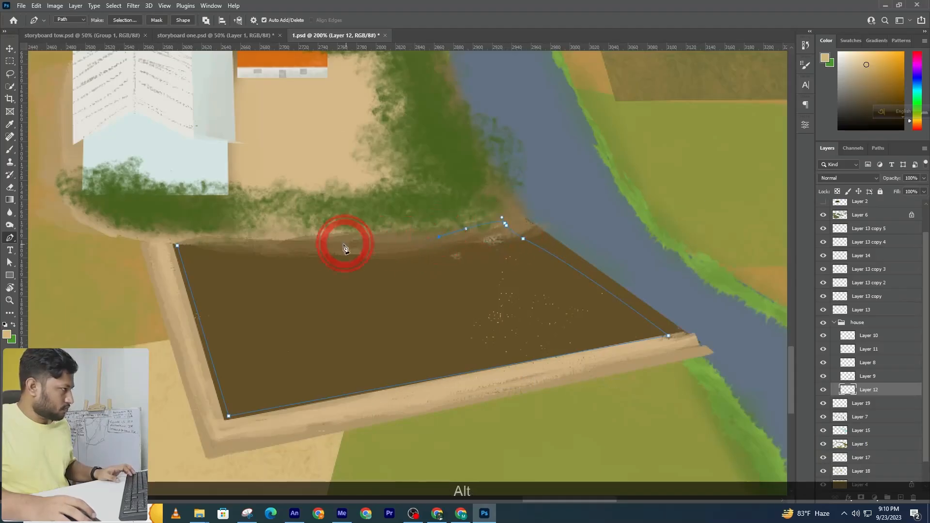
{"action": "left_click", "coordinate": [248, 240]}
{"action": "left_click", "coordinate": [193, 243]}
{"action": "left_click", "coordinate": [175, 243]}
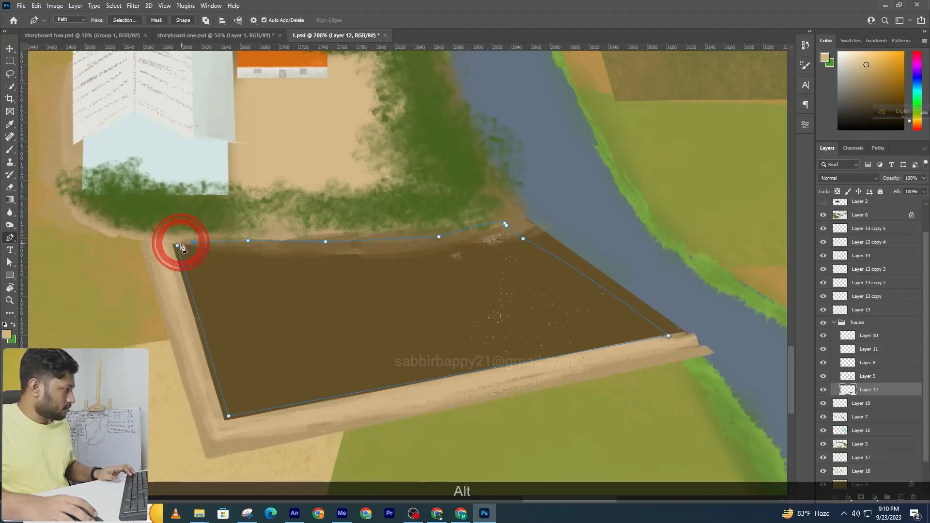
{"action": "key", "text": "ctrl+shift+Return"}
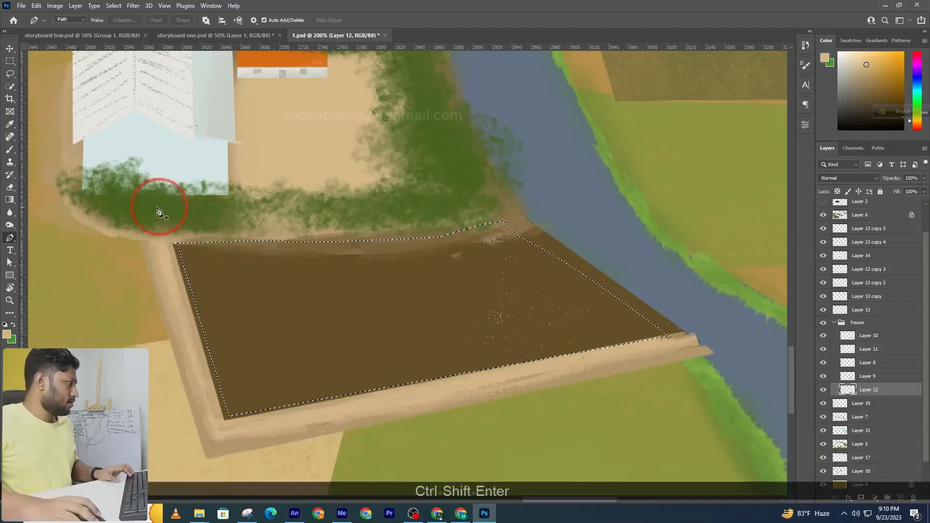
Step: Paint the selected plot as a pond with light turquoise sampled from the river, using the soft brush enlarged to 150
{"action": "left_click", "coordinate": [10, 149]}
{"action": "left_click", "coordinate": [486, 130], "text": "ctrl+alt"}
{"action": "left_click", "coordinate": [486, 130], "text": "ctrl+alt"}
{"action": "left_click", "coordinate": [533, 139], "text": "ctrl+alt"}
{"action": "left_click_drag", "start_coordinate": [612, 124], "coordinate": [495, 213]}
{"action": "left_click", "coordinate": [592, 128], "text": "alt"}
{"action": "left_click_drag", "start_coordinate": [583, 127], "coordinate": [563, 221]}
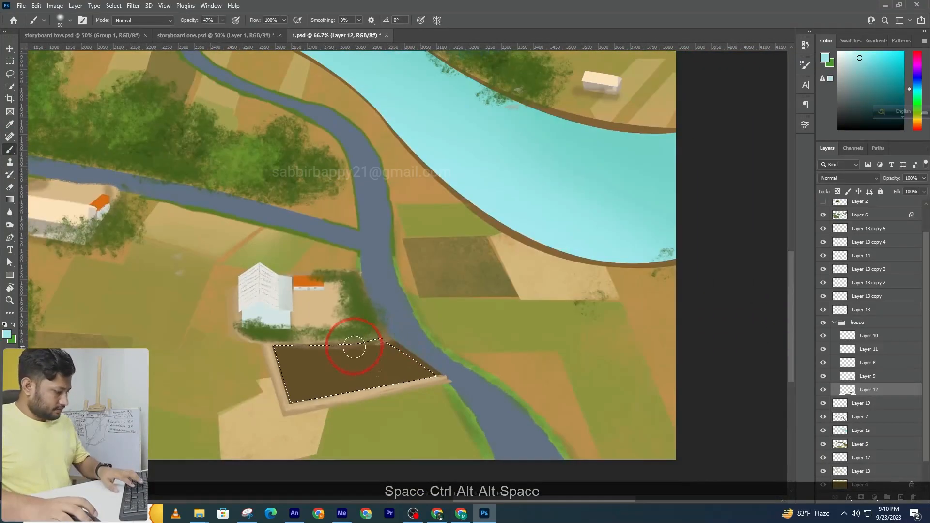
{"action": "key", "text": "]"}
{"action": "key", "text": "]"}
{"action": "key", "text": "]"}
{"action": "key", "text": "]"}
{"action": "key", "text": "]"}
{"action": "mouse_move", "coordinate": [272, 363]}
{"action": "left_mouse_down"}
{"action": "mouse_move", "coordinate": [422, 356]}
{"action": "mouse_move", "coordinate": [246, 362]}
{"action": "mouse_move", "coordinate": [282, 380]}
{"action": "mouse_move", "coordinate": [415, 359]}
{"action": "mouse_move", "coordinate": [442, 333]}
{"action": "mouse_move", "coordinate": [367, 337]}
{"action": "mouse_move", "coordinate": [411, 363]}
{"action": "left_mouse_up"}
Step: Shade the pond with a deeper turquoise sampled from the river, undo the last stroke, and clear the selection
{"action": "left_click_drag", "start_coordinate": [543, 225], "coordinate": [529, 275]}
{"action": "left_click", "coordinate": [622, 182], "text": "alt"}
{"action": "left_click_drag", "start_coordinate": [438, 416], "coordinate": [140, 471]}
{"action": "key", "text": "ctrl+z"}
{"action": "left_click", "coordinate": [651, 193], "text": "alt"}
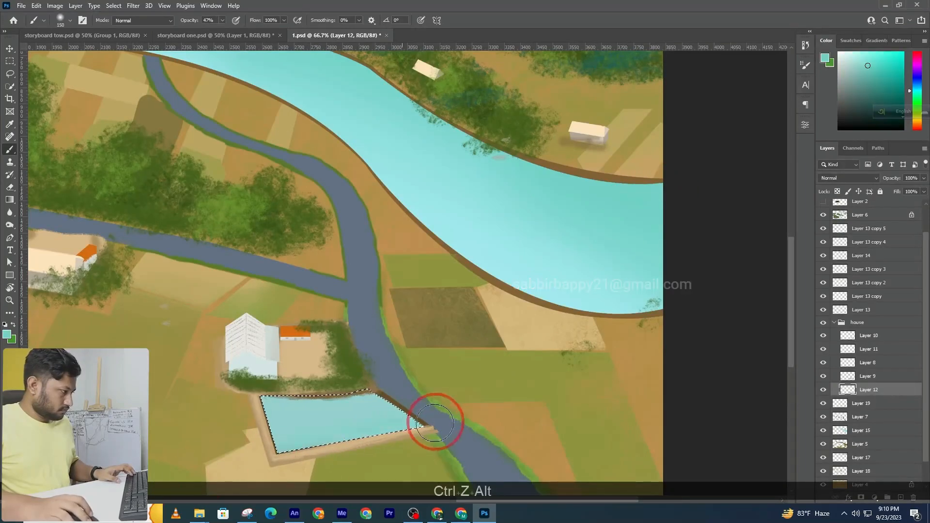
{"action": "key", "text": "ctrl+d"}
Step: Try to move the pond's layer to the top of the house group
{"action": "left_click", "coordinate": [363, 411], "text": "ctrl+alt"}
{"action": "left_click", "coordinate": [427, 405], "text": "ctrl+alt"}
{"action": "left_click", "coordinate": [426, 403], "text": "ctrl+alt"}
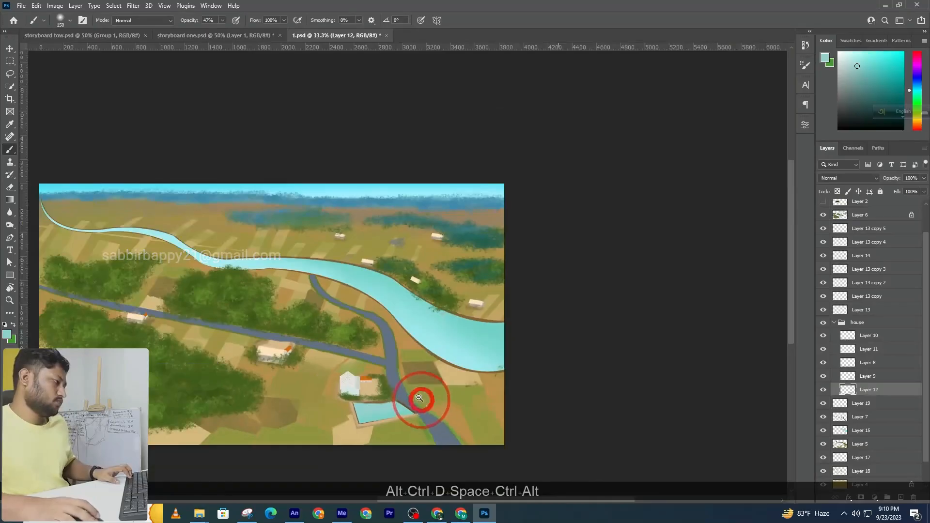
{"action": "left_click", "coordinate": [427, 402], "text": "ctrl+alt"}
{"action": "key", "text": "v"}
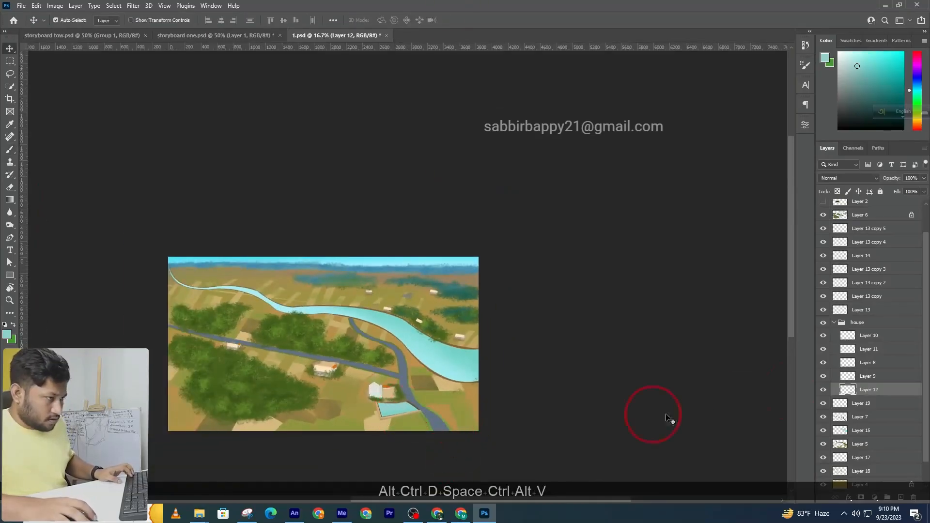
{"action": "left_click_drag", "start_coordinate": [868, 353], "coordinate": [867, 336]}
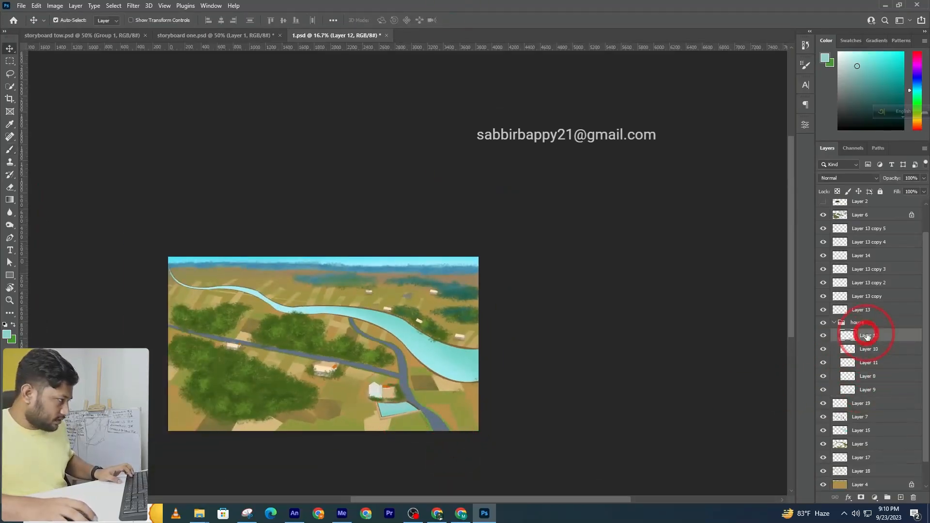
{"action": "key", "text": "ctrl+z"}
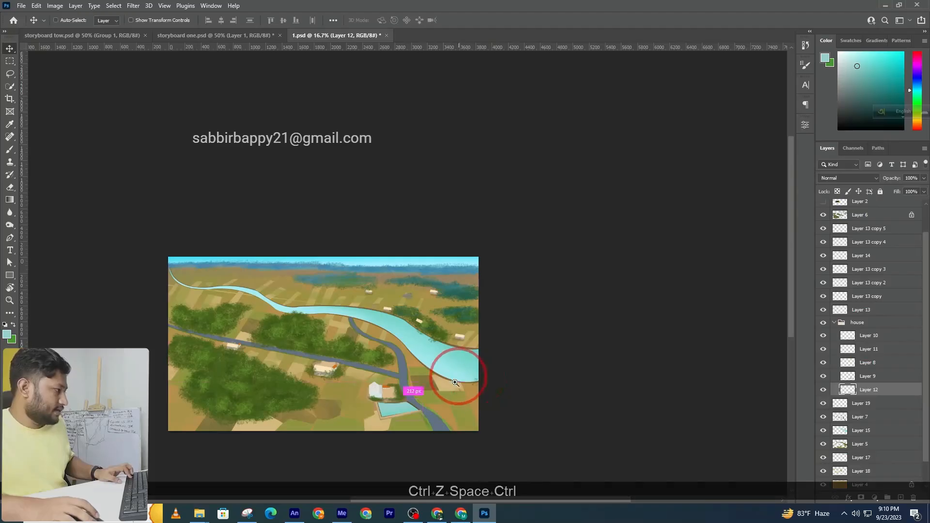
Step: Examine the whole painting from a distance to judge how the new pond fits beside the white house
{"action": "left_click", "coordinate": [409, 383], "text": "ctrl+alt"}
{"action": "left_click", "coordinate": [410, 380], "text": "ctrl+alt"}
{"action": "key", "text": "v"}
{"action": "left_click_drag", "start_coordinate": [529, 248], "coordinate": [219, 470]}
{"action": "left_click", "coordinate": [315, 387], "text": "ctrl"}
{"action": "left_click", "coordinate": [371, 360], "text": "ctrl"}
{"action": "left_click_drag", "start_coordinate": [442, 325], "coordinate": [407, 292]}
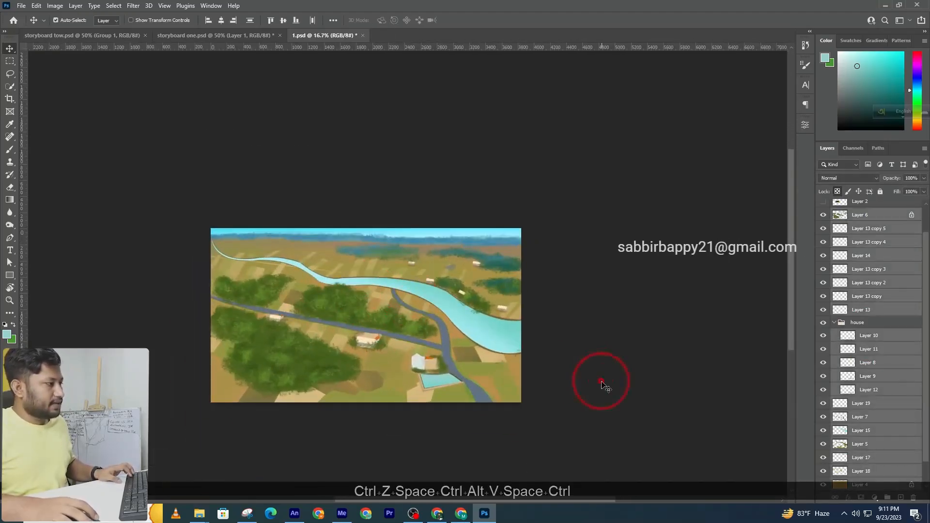
{"action": "left_click", "coordinate": [601, 383]}
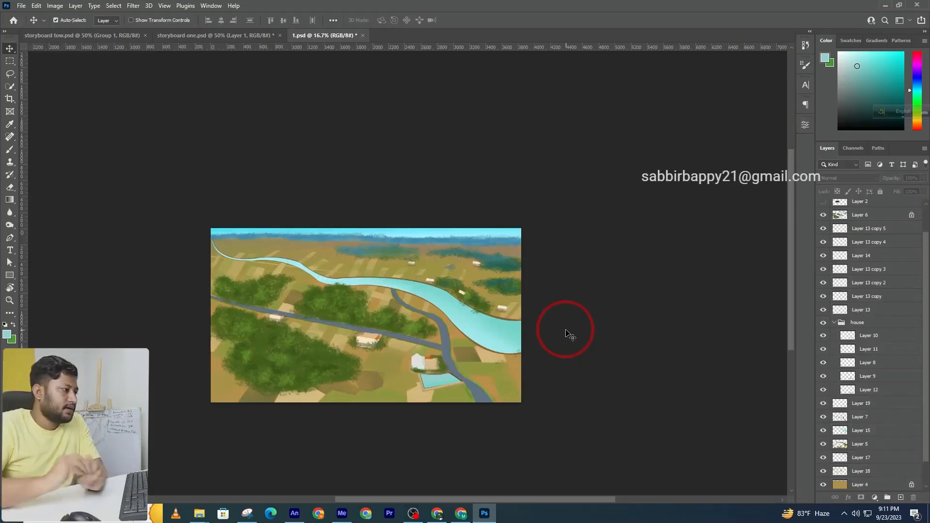
Step: Lock the road layer's transparent pixels and darken the long road with slate blue #4d5a6a, using the soft brush enlarged to 400
{"action": "left_click", "coordinate": [449, 338]}
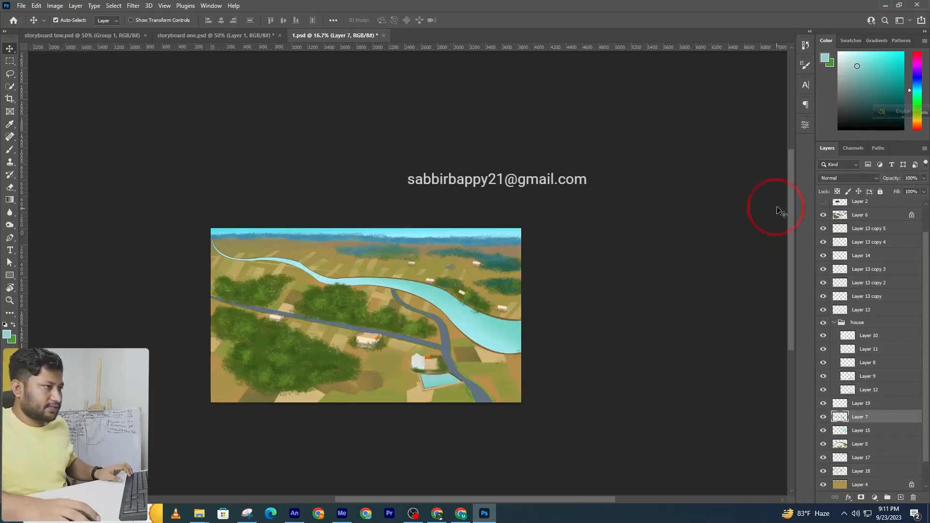
{"action": "left_click", "coordinate": [10, 150]}
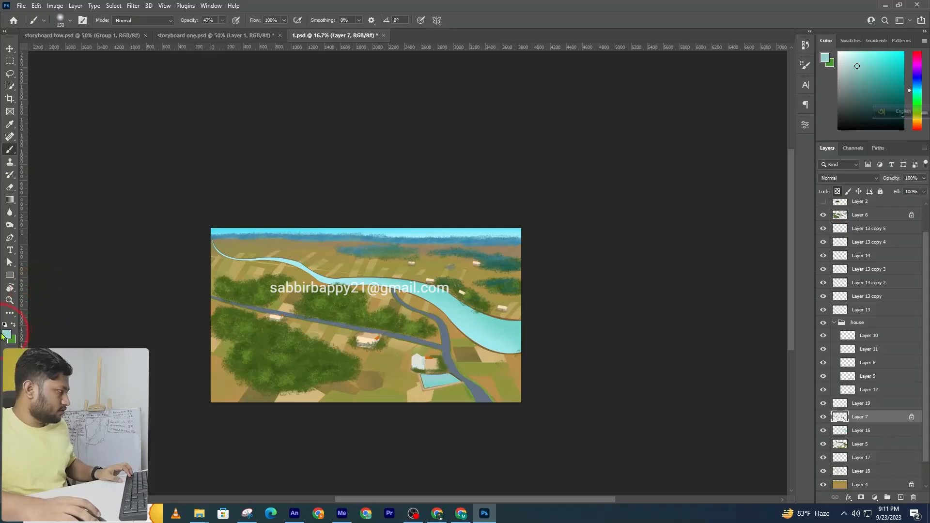
{"action": "left_click", "coordinate": [6, 334]}
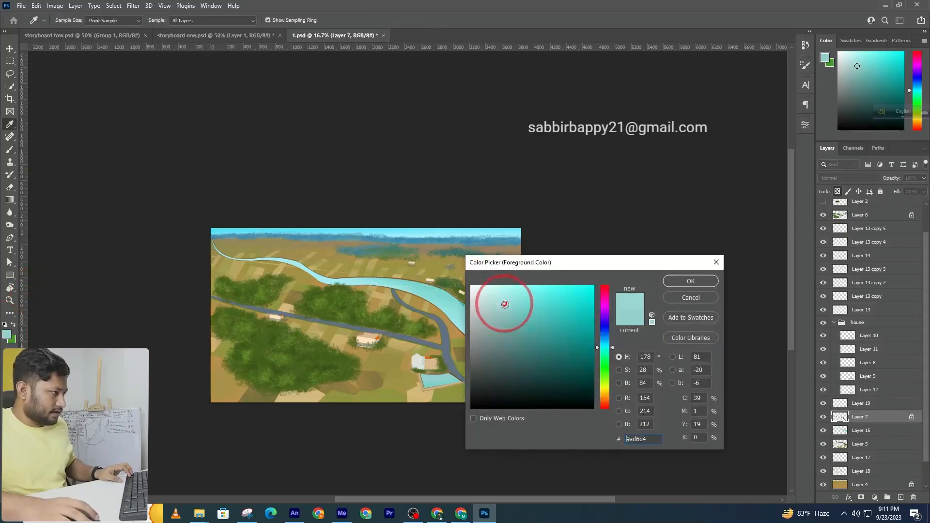
{"action": "left_click", "coordinate": [444, 332]}
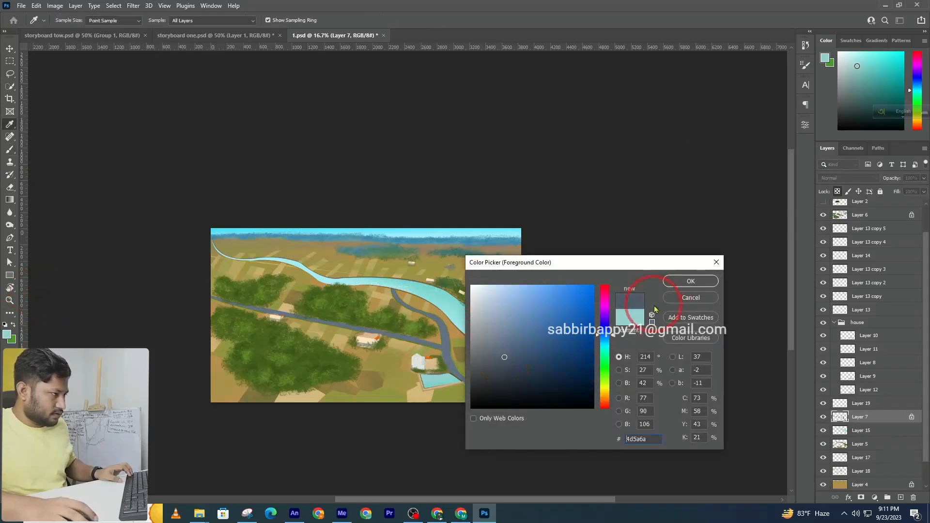
{"action": "left_click", "coordinate": [688, 281]}
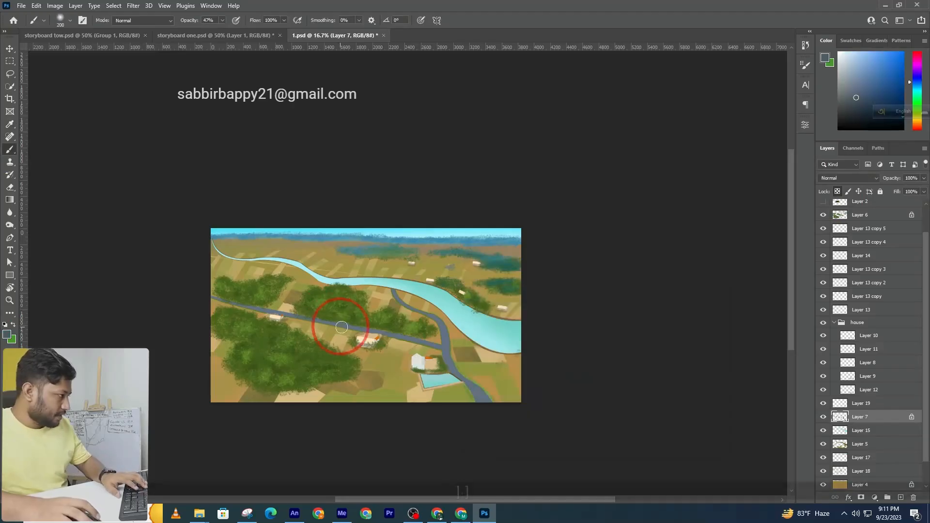
{"action": "key", "text": "bracketright"}
{"action": "key", "text": "bracketright"}
{"action": "key", "text": "bracketright"}
{"action": "key", "text": "bracketright"}
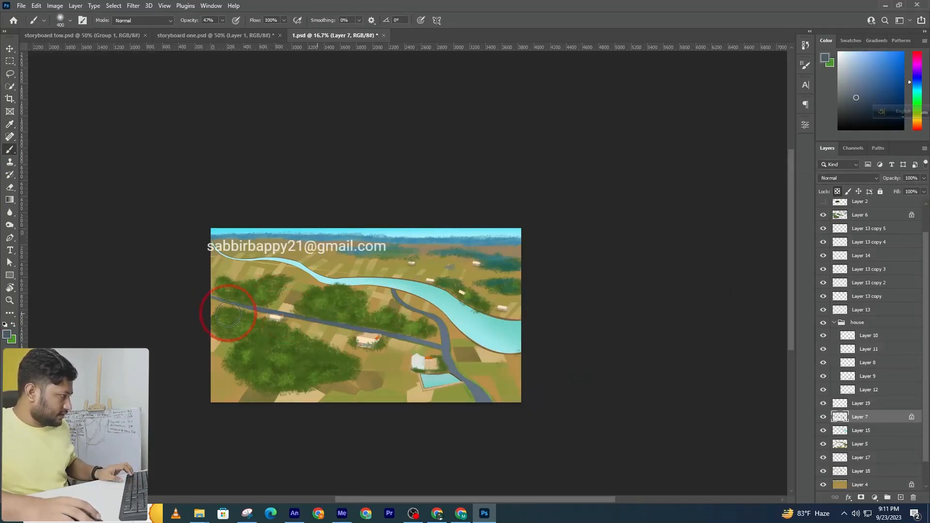
Step: Set the brush color to the lighter slate blue #8093ab for the road layer
{"action": "left_click", "coordinate": [15, 330]}
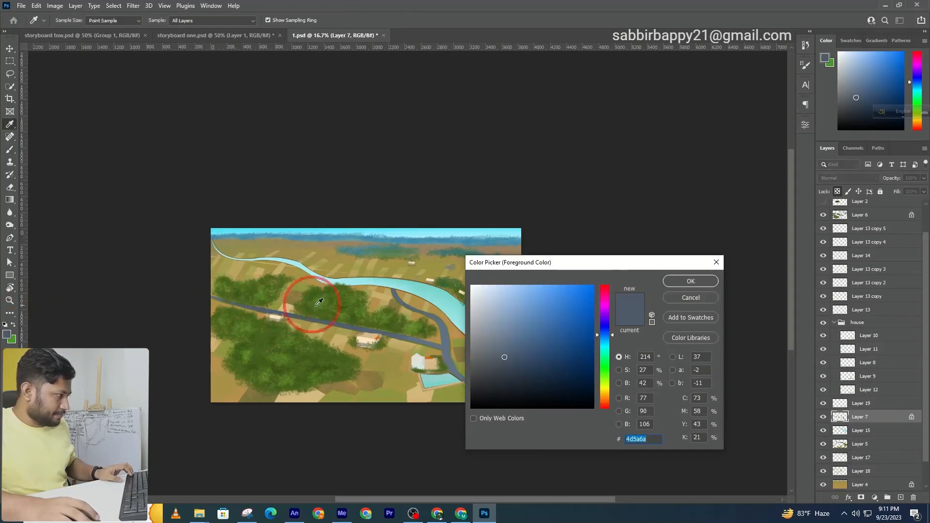
{"action": "left_click_drag", "start_coordinate": [437, 313], "coordinate": [502, 327]}
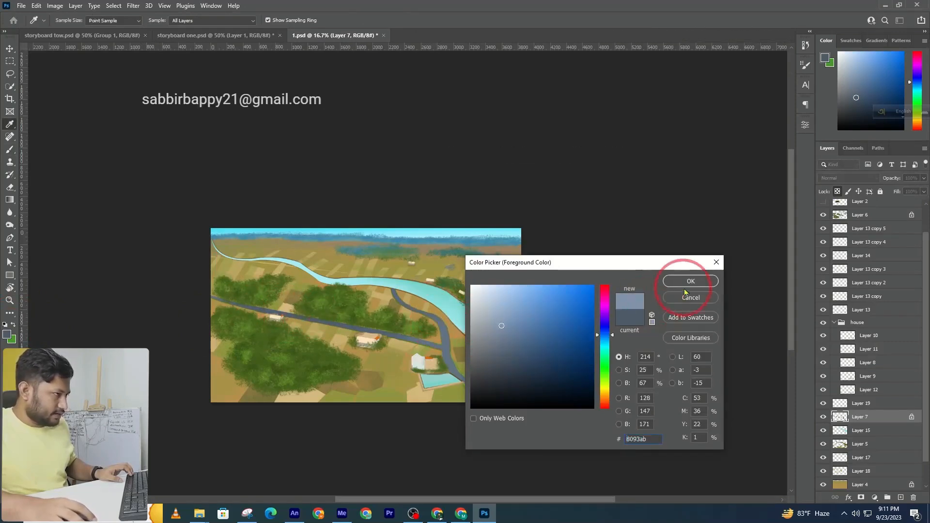
{"action": "key", "text": "Return"}
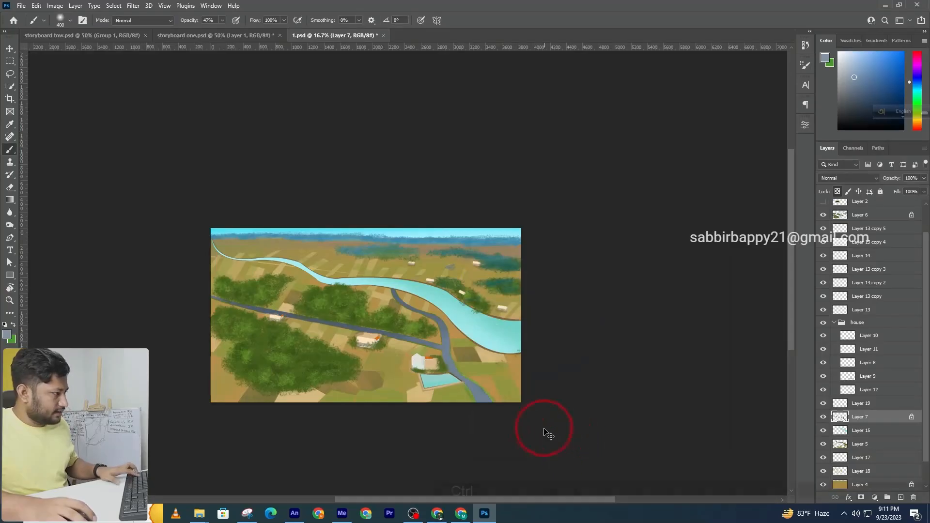
{"action": "key", "text": "ctrl+d"}
Step: Examine the reshaded roads across the whole painting, and inspect the white house and its yard up close
{"action": "left_click", "coordinate": [486, 367], "text": "alt"}
{"action": "left_click", "coordinate": [508, 369], "text": "alt"}
{"action": "key", "text": "v"}
{"action": "left_click", "coordinate": [552, 395]}
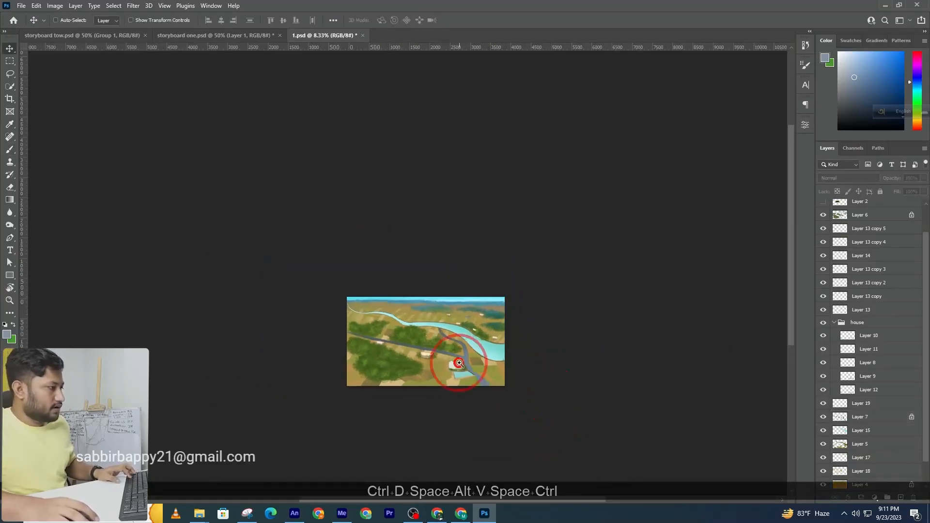
{"action": "left_click", "coordinate": [459, 364], "text": "ctrl"}
{"action": "left_click", "coordinate": [501, 337], "text": "ctrl"}
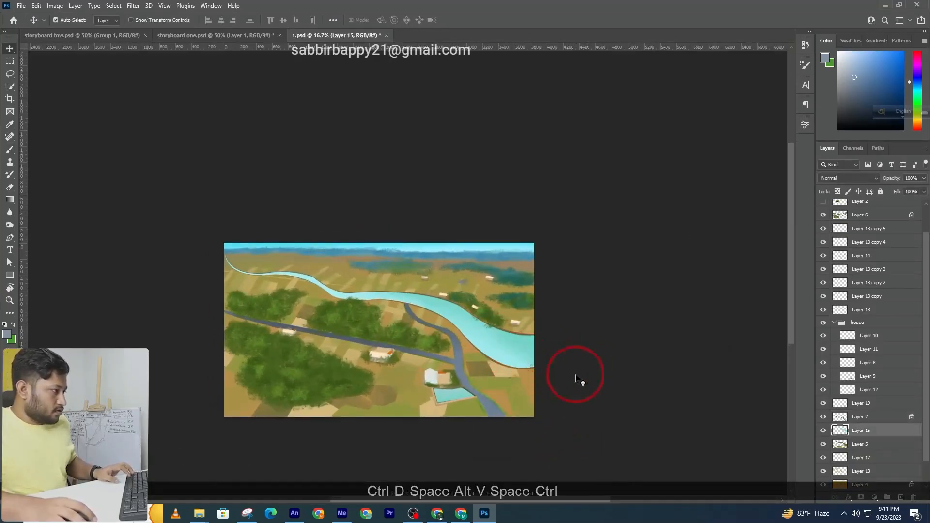
{"action": "left_click", "coordinate": [579, 380]}
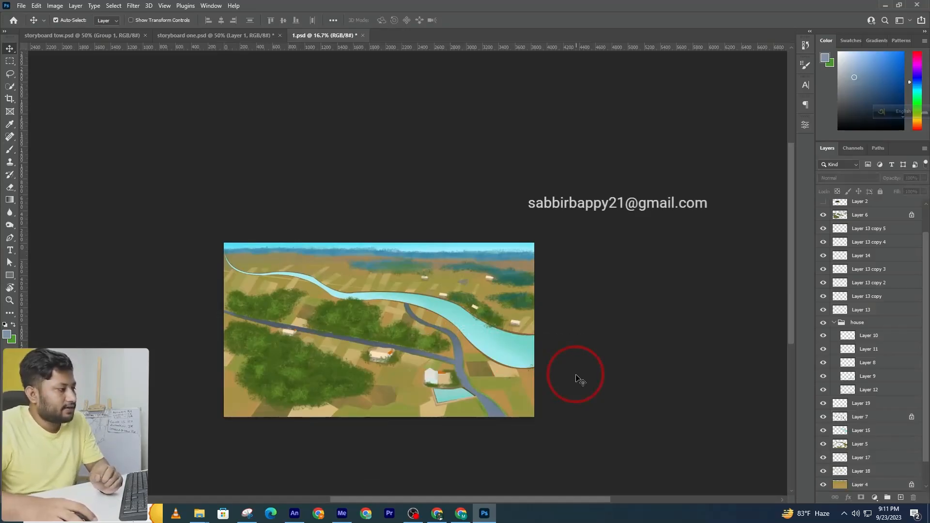
{"action": "left_click", "coordinate": [438, 379], "text": "ctrl"}
{"action": "left_click_drag", "start_coordinate": [456, 378], "coordinate": [390, 410]}
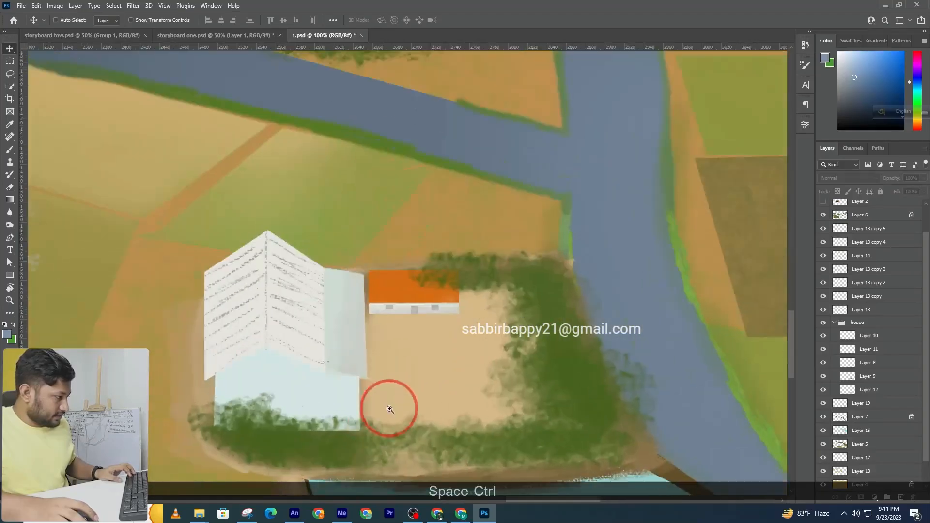
Step: On Layer 9, outline a polygonal shadow area running from the white house's side wall across the yard beneath the orange-roofed building
{"action": "left_click", "coordinate": [362, 406]}
{"action": "left_click", "coordinate": [10, 74]}
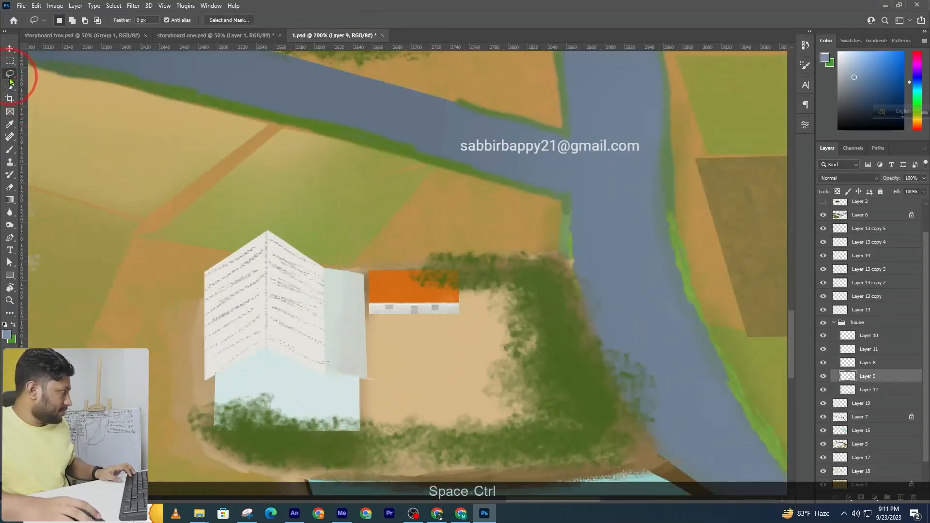
{"action": "left_click", "coordinate": [39, 81]}
{"action": "left_click", "coordinate": [447, 277]}
{"action": "left_click", "coordinate": [522, 285]}
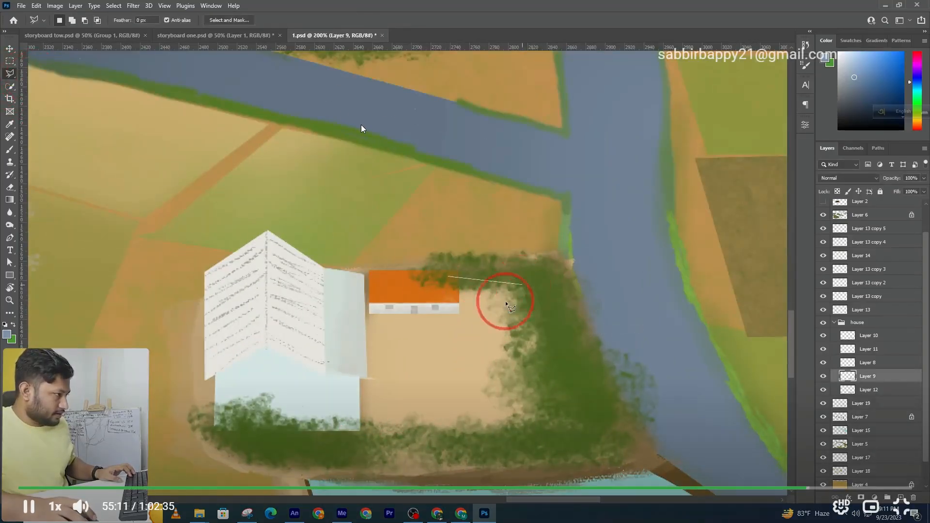
{"action": "left_click", "coordinate": [460, 314]}
{"action": "left_click", "coordinate": [399, 335]}
{"action": "left_click", "coordinate": [369, 382]}
{"action": "left_click", "coordinate": [358, 442]}
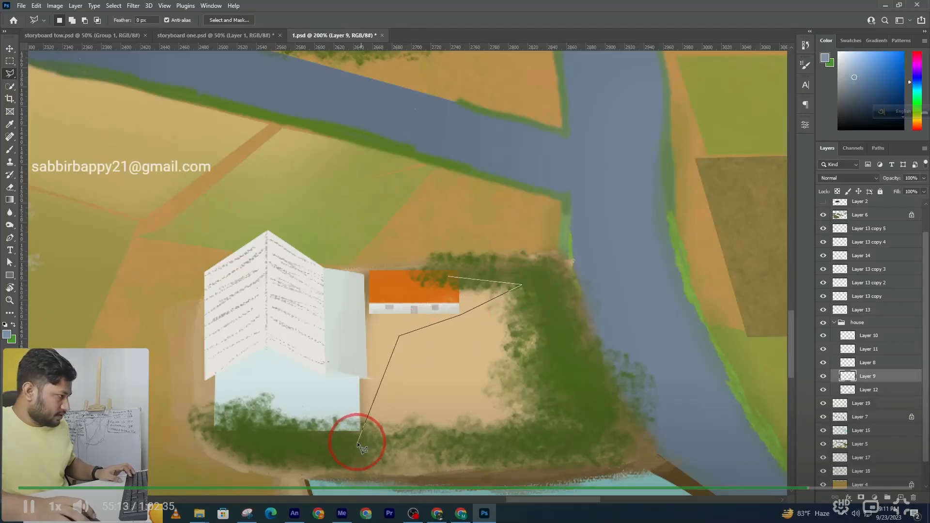
{"action": "left_click", "coordinate": [290, 403]}
{"action": "left_click", "coordinate": [324, 300]}
{"action": "double_click", "coordinate": [354, 282]}
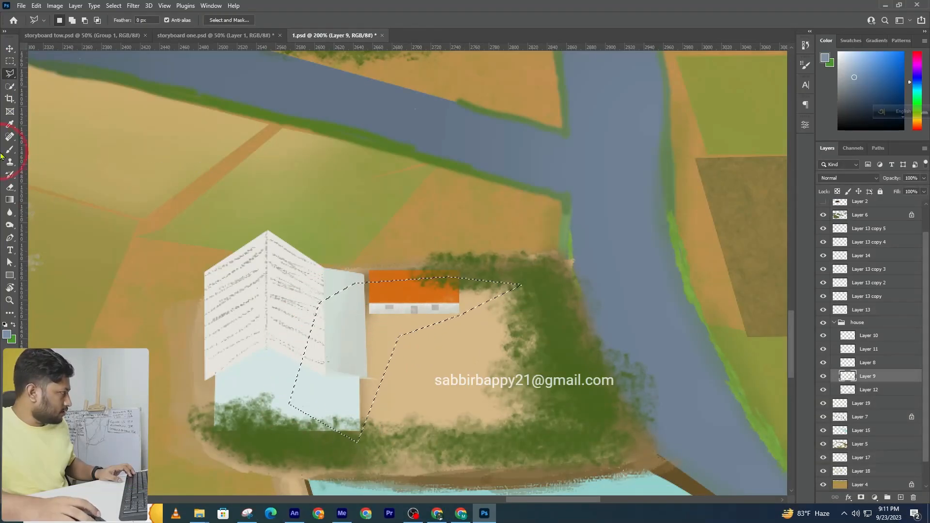
Step: Brush a brown ground shadow inside the selection, using a color sampled beside the orange roof, and clear the selection
{"action": "left_click", "coordinate": [10, 150]}
{"action": "left_click", "coordinate": [366, 283], "text": "alt"}
{"action": "left_click_drag", "start_coordinate": [436, 348], "coordinate": [250, 500]}
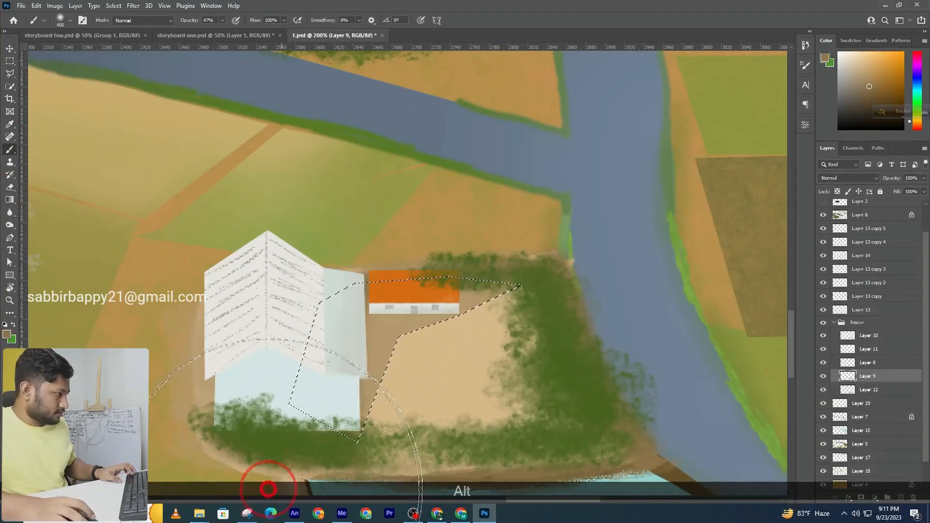
{"action": "key", "text": "ctrl+d"}
{"action": "left_click", "coordinate": [492, 305], "text": "alt"}
{"action": "left_click", "coordinate": [528, 310], "text": "alt"}
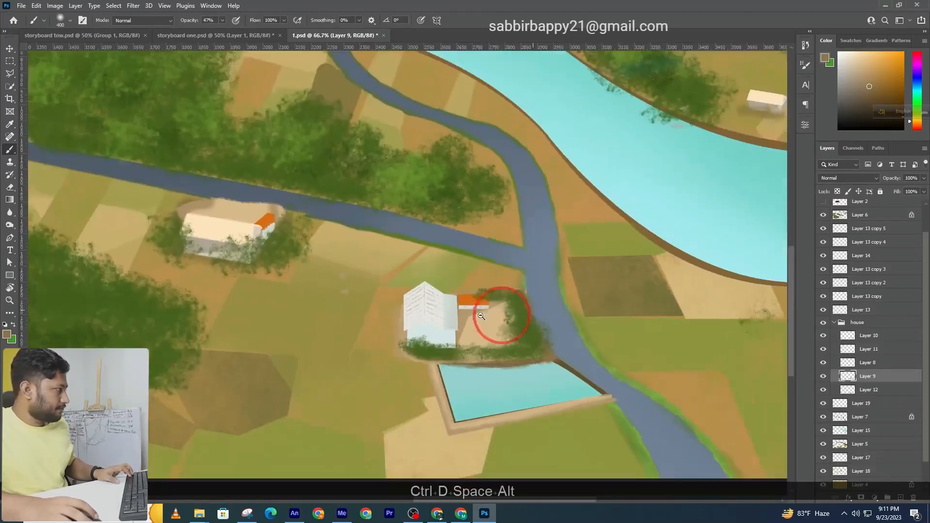
Step: Soften the edge of the yard shadow beside the white house with the Blur tool enlarged to 125
{"action": "left_click", "coordinate": [489, 309]}
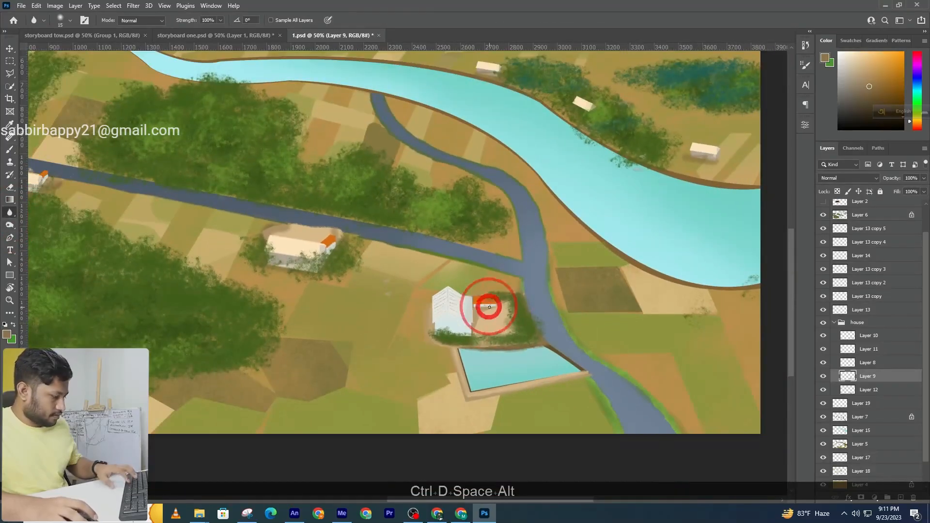
{"action": "key", "text": "]"}
{"action": "key", "text": "]"}
{"action": "key", "text": "]"}
{"action": "key", "text": "]"}
{"action": "key", "text": "]"}
{"action": "key", "text": "]"}
{"action": "key", "text": "]"}
{"action": "key", "text": "]"}
{"action": "key", "text": "]"}
{"action": "key", "text": "]"}
{"action": "key", "text": "]"}
{"action": "key", "text": "]"}
{"action": "key", "text": "]"}
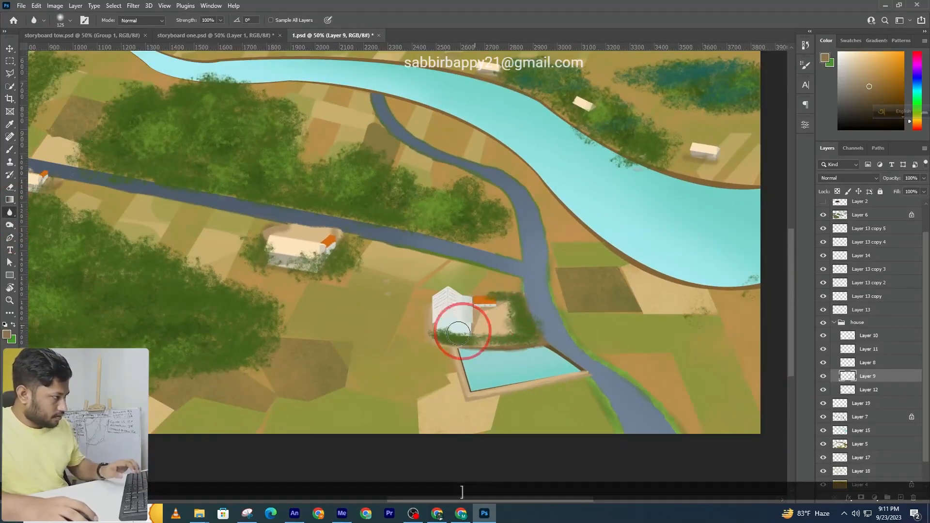
{"action": "mouse_move", "coordinate": [492, 311]}
{"action": "left_mouse_down"}
{"action": "mouse_move", "coordinate": [465, 329]}
{"action": "mouse_move", "coordinate": [488, 314]}
{"action": "left_mouse_up"}
{"action": "left_click", "coordinate": [507, 311], "text": "ctrl+alt"}
{"action": "left_click", "coordinate": [508, 315], "text": "ctrl+alt"}
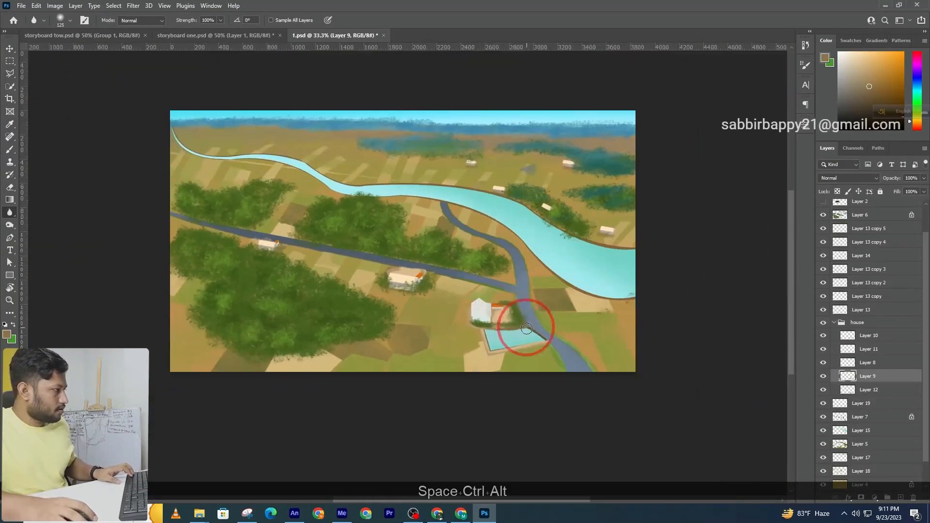
{"action": "left_click", "coordinate": [9, 73]}
{"action": "left_click", "coordinate": [395, 266], "text": "ctrl"}
{"action": "left_click", "coordinate": [414, 291], "text": "ctrl"}
{"action": "left_click", "coordinate": [414, 294], "text": "ctrl"}
{"action": "left_click", "coordinate": [380, 301]}
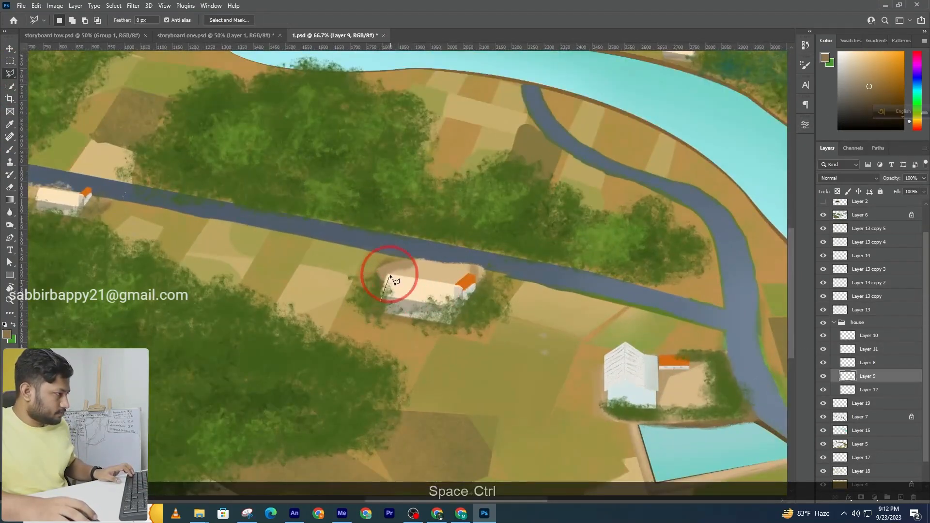
{"action": "left_click", "coordinate": [390, 275]}
{"action": "left_click", "coordinate": [461, 278]}
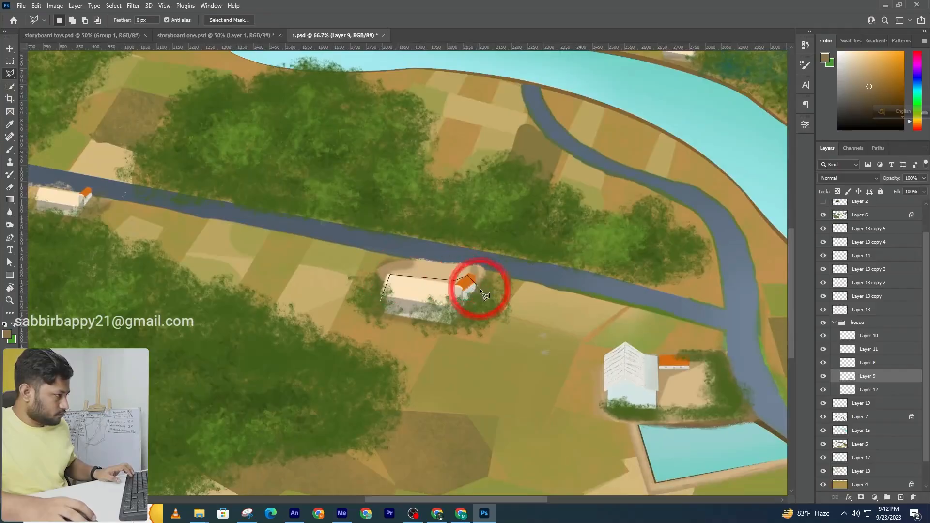
{"action": "double_click", "coordinate": [416, 325]}
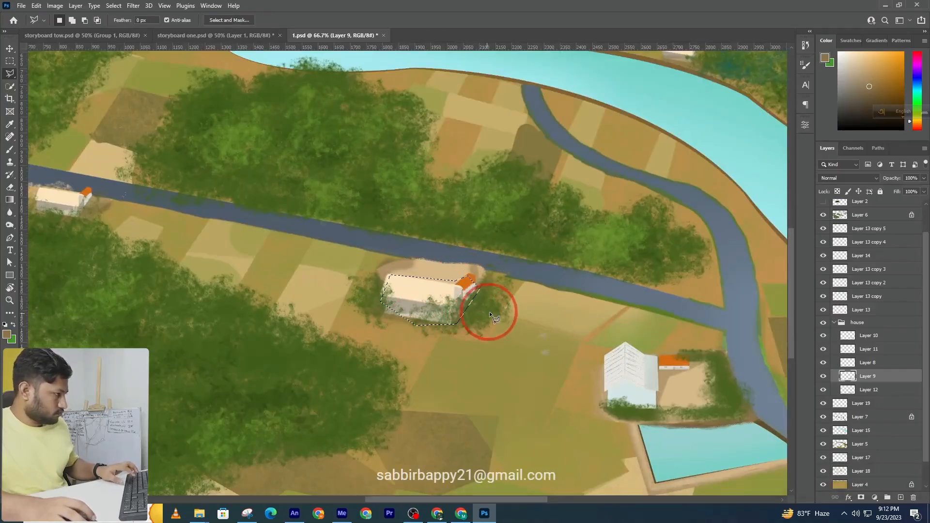
{"action": "key", "text": "b"}
{"action": "key", "text": "ctrl+d"}
{"action": "key", "text": "ctrl+z"}
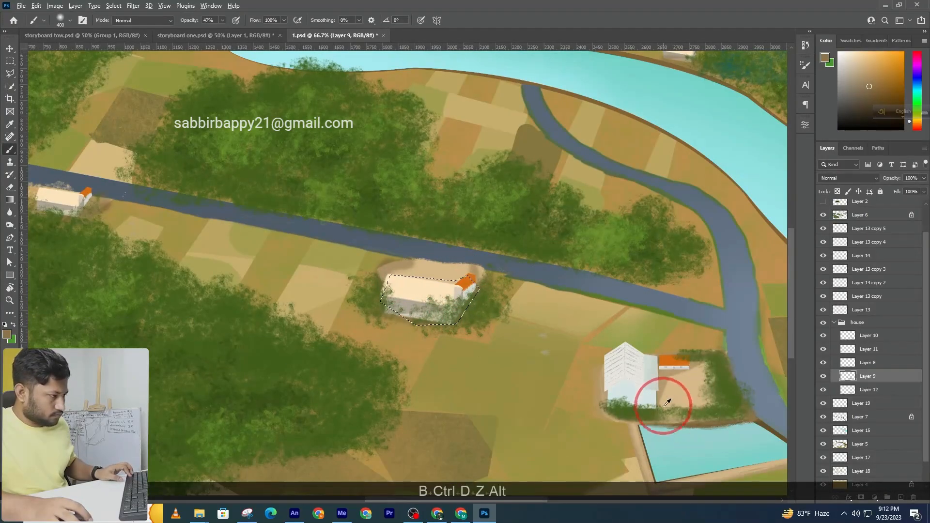
{"action": "left_click", "coordinate": [416, 292], "text": "ctrl"}
{"action": "left_click", "coordinate": [478, 304], "text": "ctrl"}
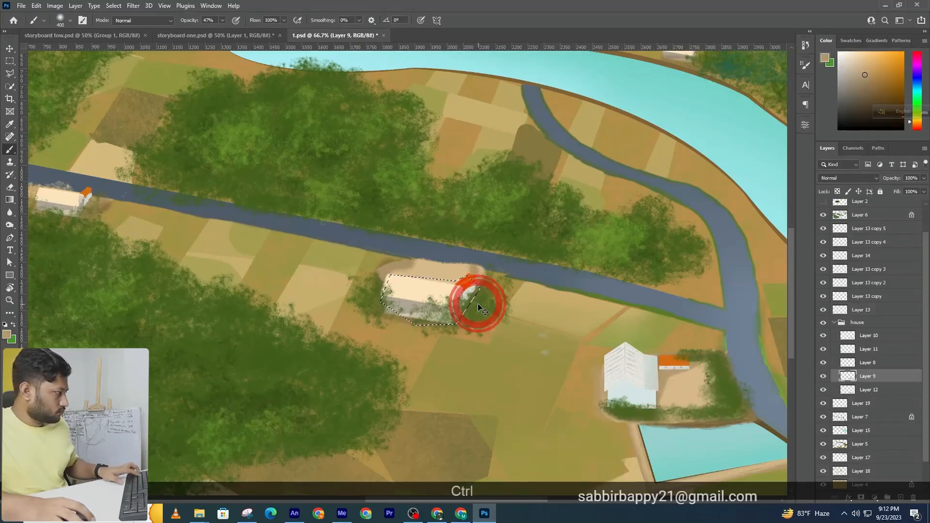
Step: Examine the whole painting from a distance to judge the depth between the near and far trees
{"action": "left_click", "coordinate": [481, 305], "text": "alt"}
{"action": "left_click", "coordinate": [486, 305], "text": "alt"}
{"action": "left_click", "coordinate": [512, 323], "text": "alt"}
{"action": "left_click", "coordinate": [514, 325], "text": "alt"}
{"action": "left_click", "coordinate": [514, 324], "text": "alt"}
{"action": "key", "text": "v"}
{"action": "left_click", "coordinate": [471, 405]}
{"action": "left_click_drag", "start_coordinate": [465, 386], "coordinate": [326, 417]}
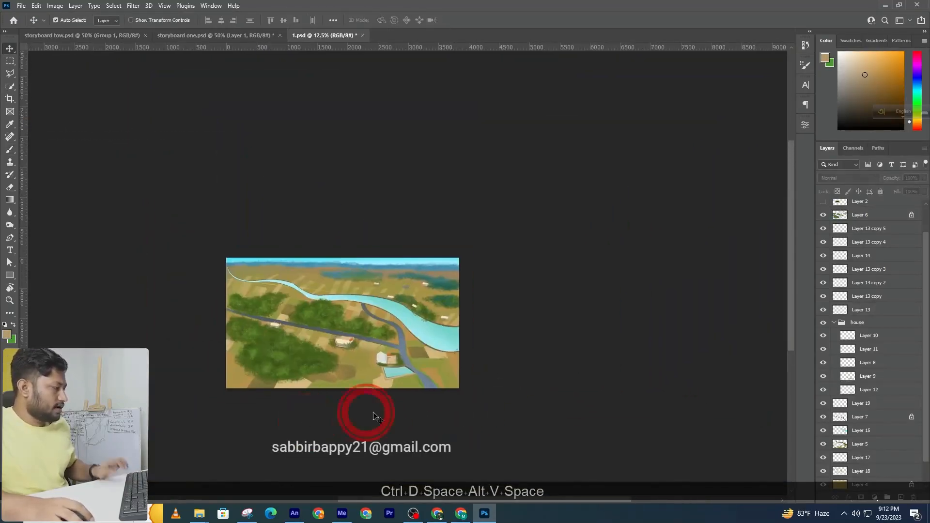
{"action": "left_click", "coordinate": [330, 364]}
{"action": "left_click", "coordinate": [318, 313]}
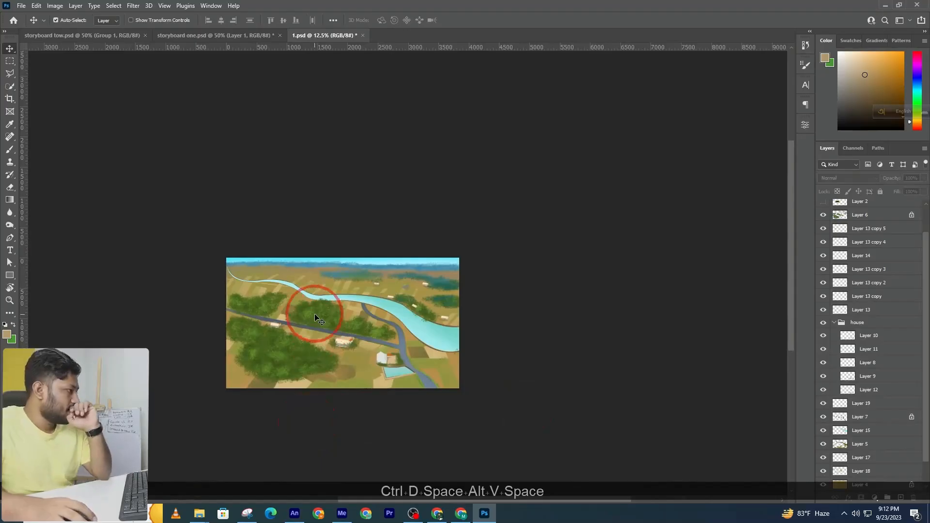
Step: Tint the middle-distance trees on Layer 6 beside the river with the dark teal sampled from the far trees
{"action": "left_click", "coordinate": [10, 151]}
{"action": "left_click", "coordinate": [439, 280], "text": "alt"}
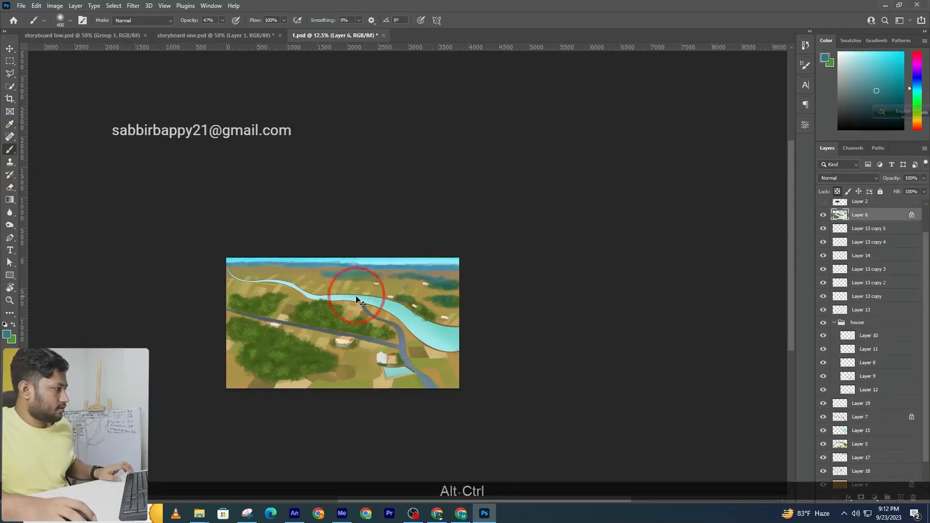
{"action": "mouse_move", "coordinate": [326, 296]}
{"action": "left_mouse_down"}
{"action": "mouse_move", "coordinate": [295, 298]}
{"action": "mouse_move", "coordinate": [370, 305]}
{"action": "mouse_move", "coordinate": [289, 309]}
{"action": "mouse_move", "coordinate": [333, 302]}
{"action": "left_mouse_up"}
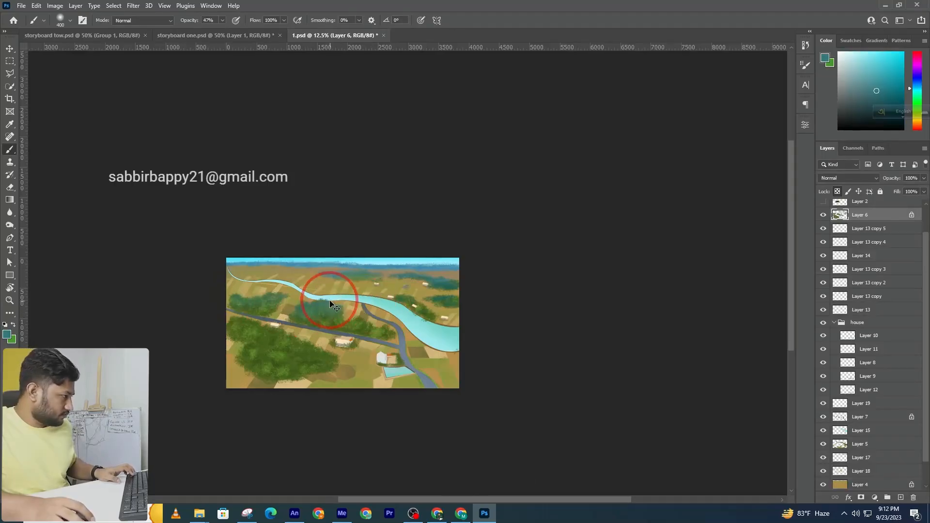
{"action": "key", "text": "ctrl+z"}
{"action": "key", "text": "ctrl+z"}
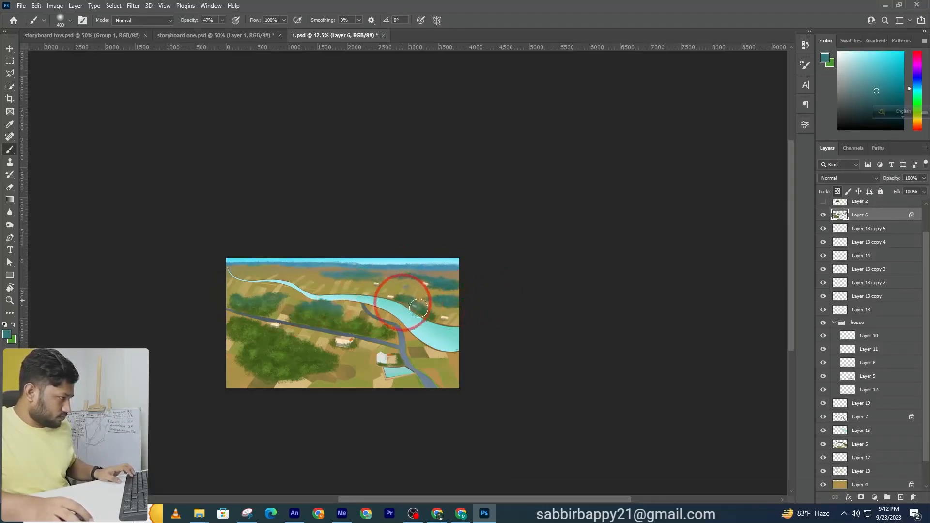
{"action": "key", "text": "ctrl+z"}
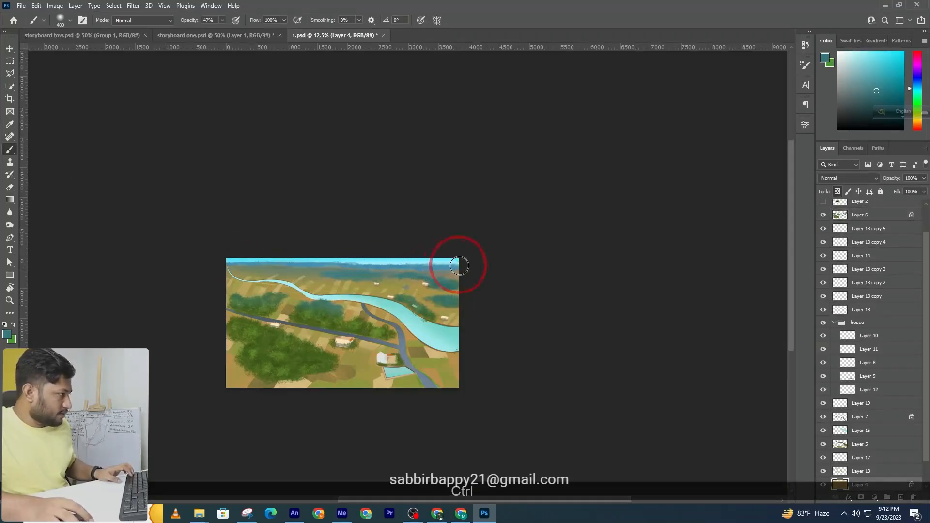
Step: Wash a blue haze sampled from the horizon over Layer 4's distant land, using the soft brush at size 800 and 15% opacity
{"action": "left_click", "coordinate": [293, 260], "text": "alt"}
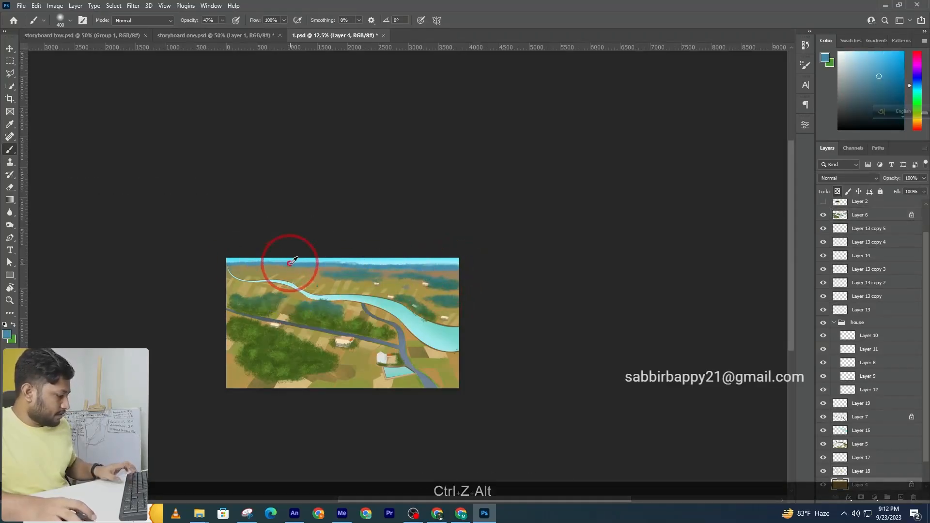
{"action": "key", "text": "bracketright"}
{"action": "key", "text": "bracketright"}
{"action": "key", "text": "bracketright"}
{"action": "left_click", "coordinate": [221, 21]}
{"action": "left_click", "coordinate": [207, 33]}
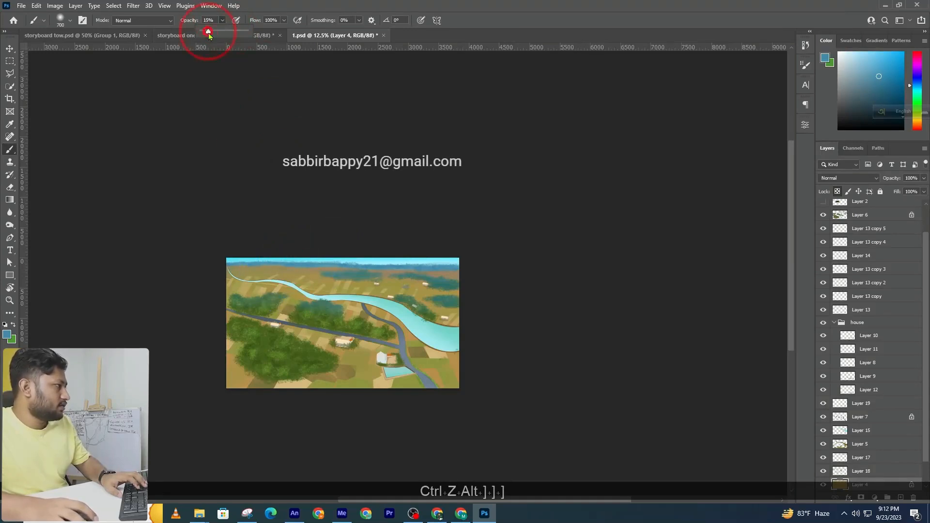
{"action": "key", "text": "bracketright"}
{"action": "key", "text": "bracketright"}
{"action": "left_click", "coordinate": [237, 262]}
{"action": "left_click", "coordinate": [280, 263]}
{"action": "left_click", "coordinate": [361, 265]}
{"action": "key", "text": "bracketleft"}
{"action": "left_click", "coordinate": [431, 267]}
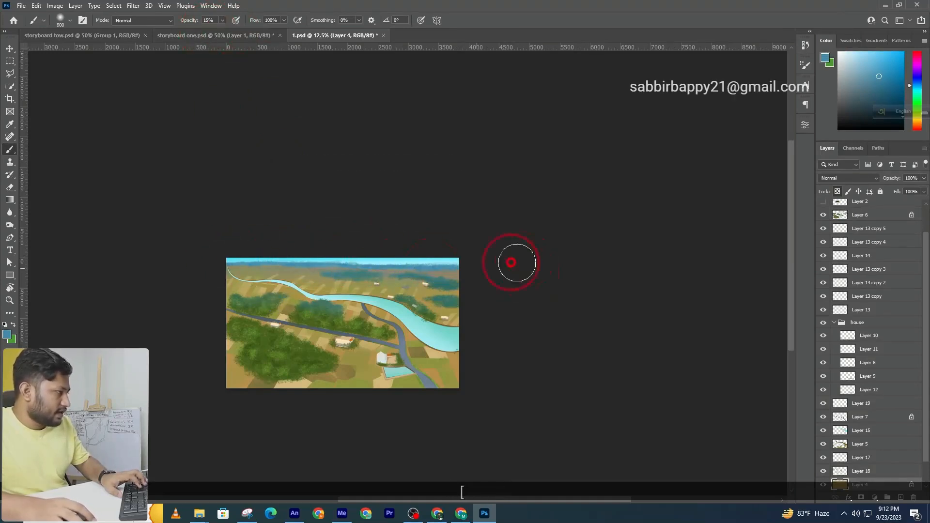
Step: Undo the last two haze strokes and repaint the blue haze across the distant land below the horizon
{"action": "mouse_move", "coordinate": [301, 259]}
{"action": "left_mouse_down"}
{"action": "mouse_move", "coordinate": [365, 266]}
{"action": "mouse_move", "coordinate": [268, 265]}
{"action": "left_mouse_up"}
{"action": "key", "text": "ctrl+z"}
{"action": "key", "text": "ctrl+z"}
{"action": "left_click", "coordinate": [538, 272]}
Step: Lock the transparent pixels of Layer 15 and brush the same blue haze over its distant areas
{"action": "left_click", "coordinate": [438, 338], "text": "ctrl"}
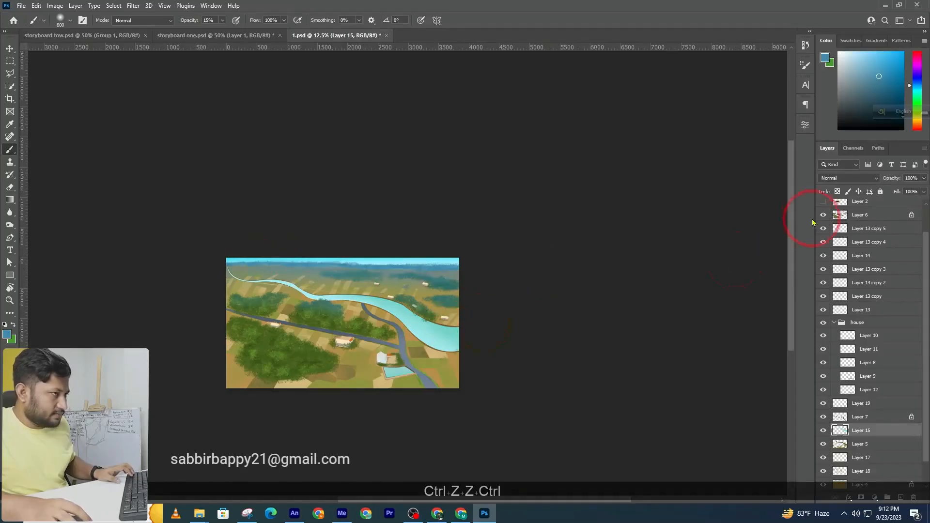
{"action": "left_click", "coordinate": [838, 191]}
{"action": "left_click", "coordinate": [274, 300]}
{"action": "left_click_drag", "start_coordinate": [157, 264], "coordinate": [320, 280]}
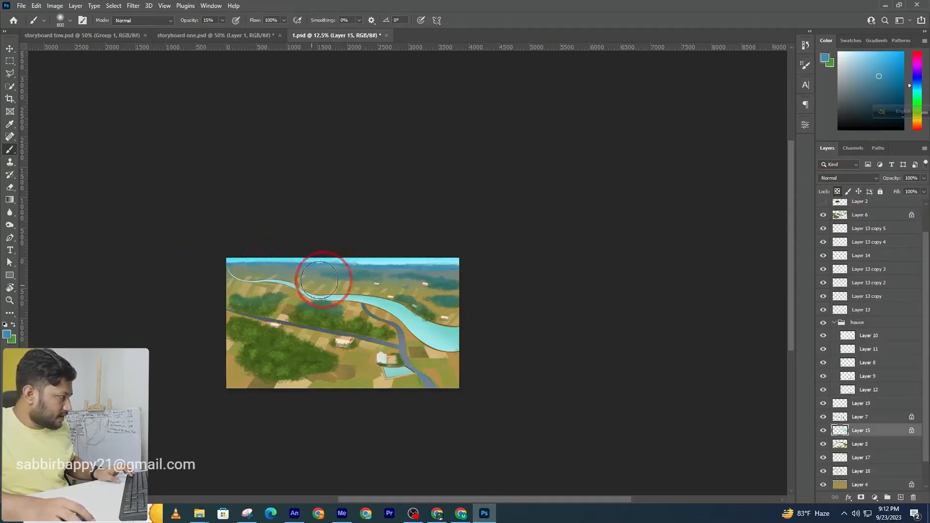
{"action": "left_click", "coordinate": [246, 272], "text": "ctrl+alt"}
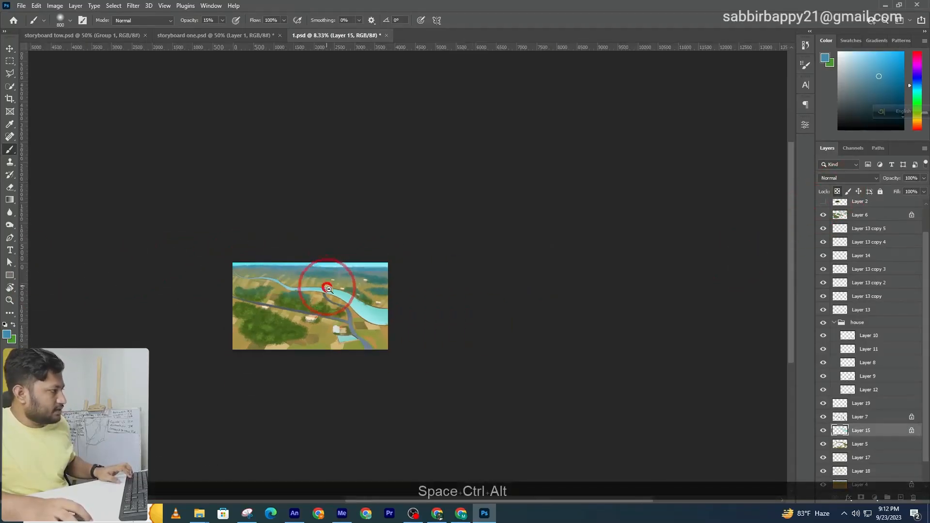
{"action": "key", "text": "v"}
{"action": "left_click", "coordinate": [394, 415], "text": "ctrl"}
{"action": "left_click", "coordinate": [361, 370], "text": "ctrl+alt"}
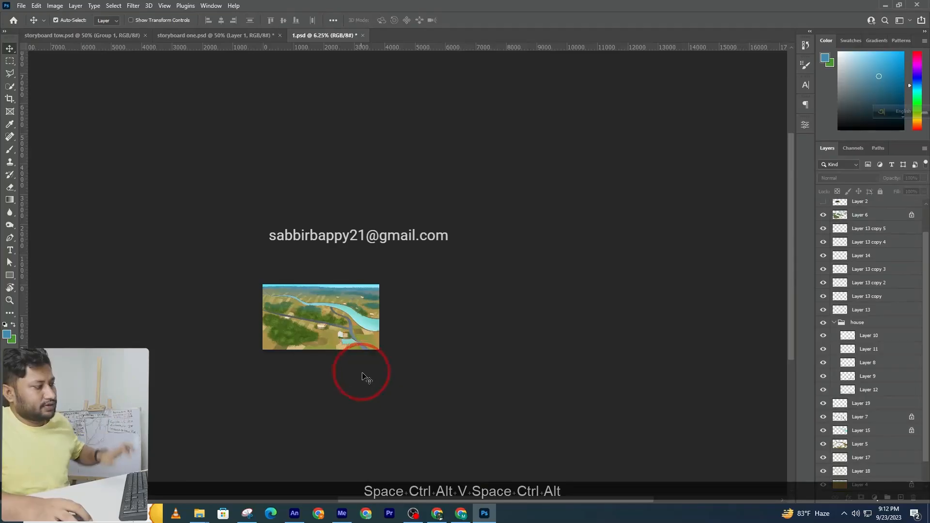
{"action": "left_click", "coordinate": [335, 348], "text": "ctrl"}
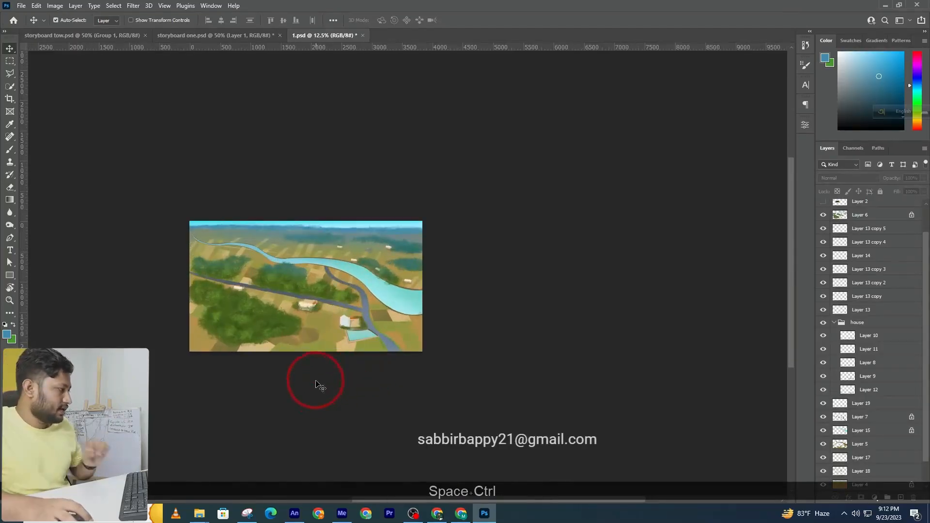
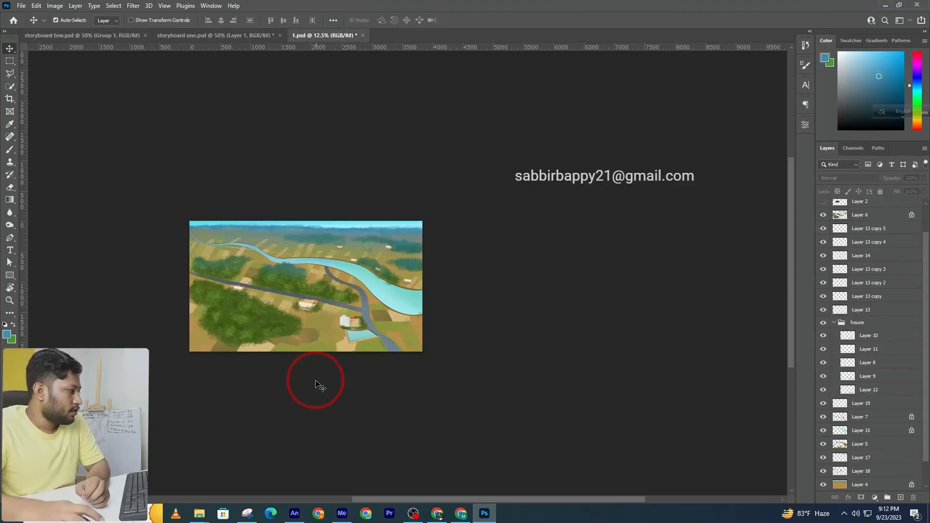
Step: Switch to Chrome and replace the open Facebook page with a blank new tab
{"action": "left_click", "coordinate": [464, 515]}
{"action": "left_click", "coordinate": [165, 5]}
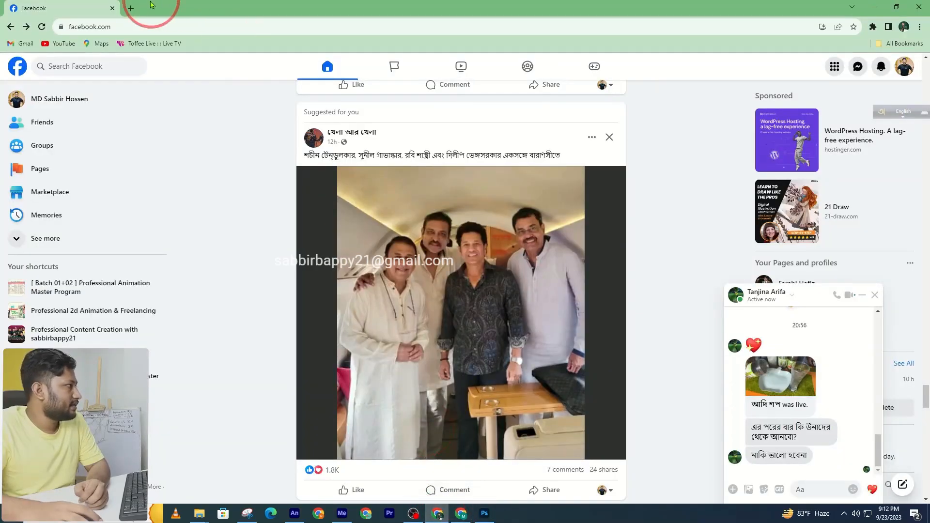
{"action": "left_click", "coordinate": [132, 6]}
{"action": "left_click", "coordinate": [113, 10]}
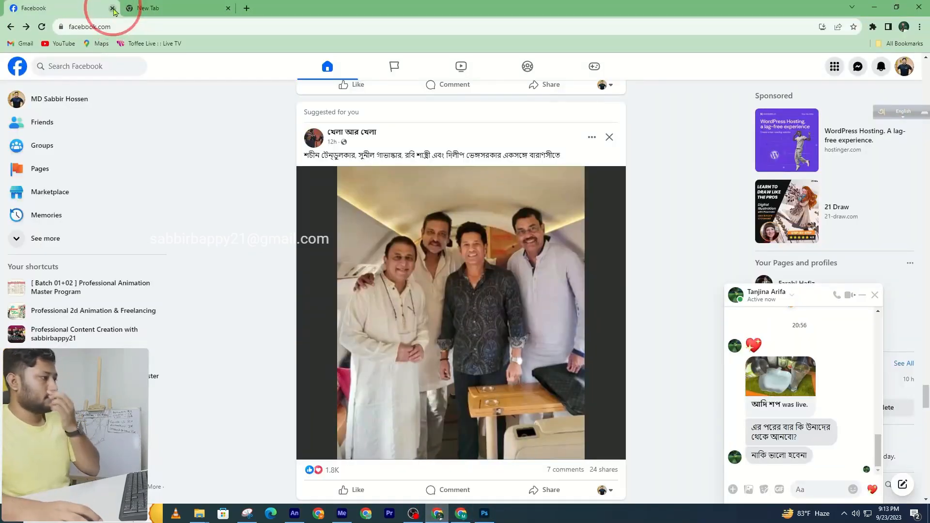
{"action": "left_click", "coordinate": [112, 9]}
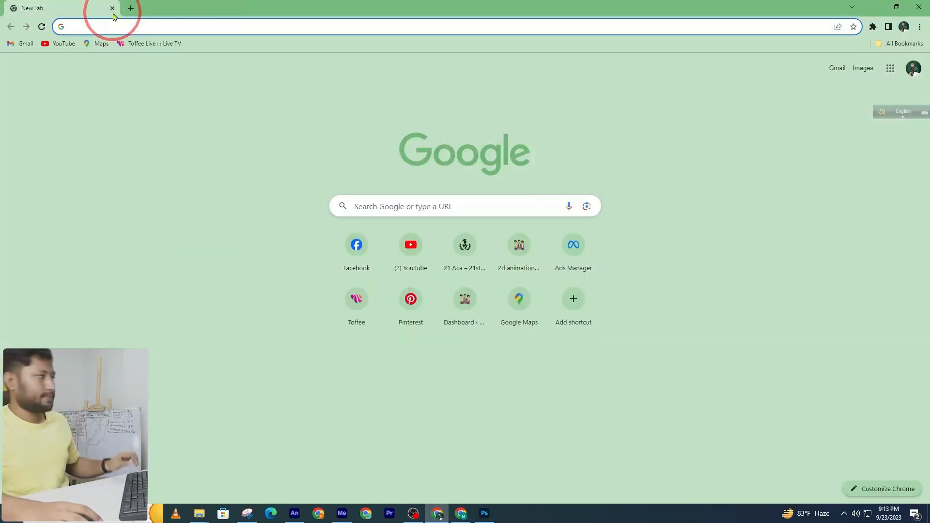
Step: Search Google for "plam tree up side shot" to find tree reference images
{"action": "left_click", "coordinate": [135, 31]}
{"action": "type", "text": "ta"}
{"action": "key", "text": "BackSpace"}
{"action": "key", "text": "BackSpace"}
{"action": "key", "text": "BackSpace"}
{"action": "type", "text": "plam tree"}
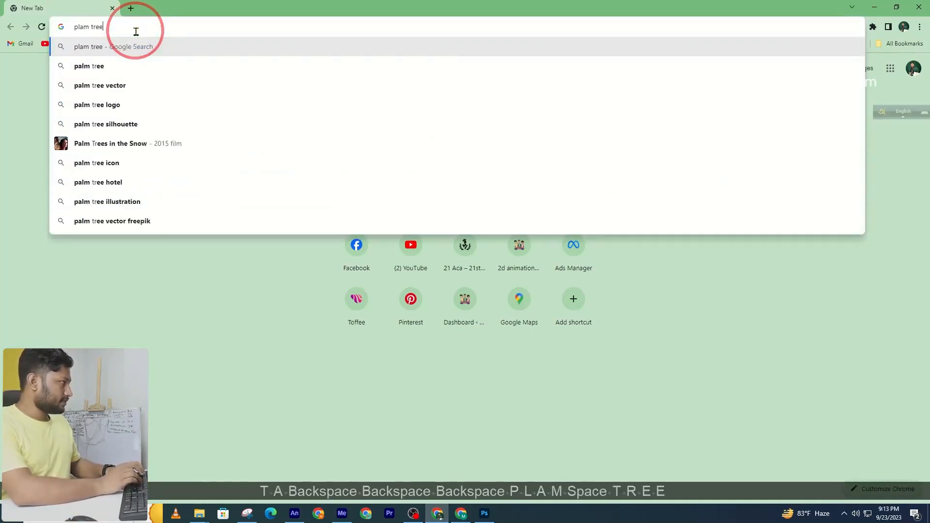
{"action": "type", "text": " up side shot"}
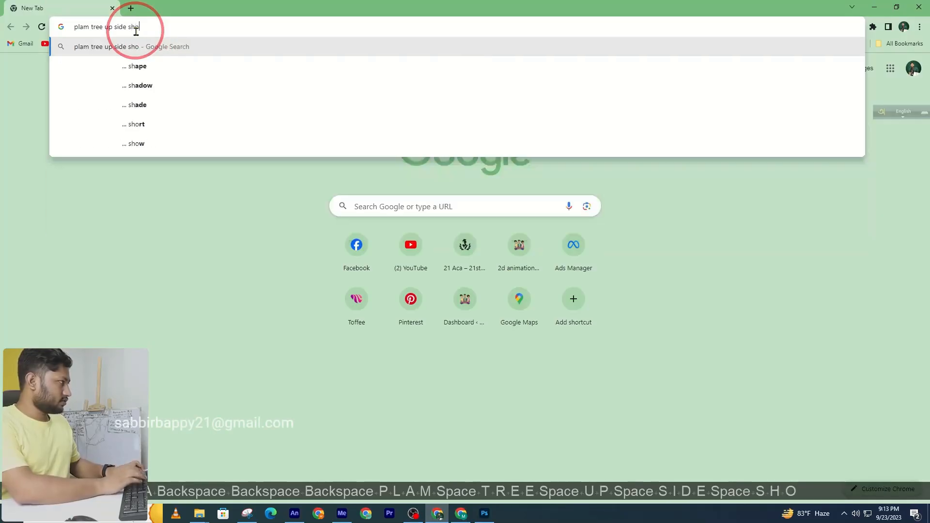
{"action": "key", "text": "Return"}
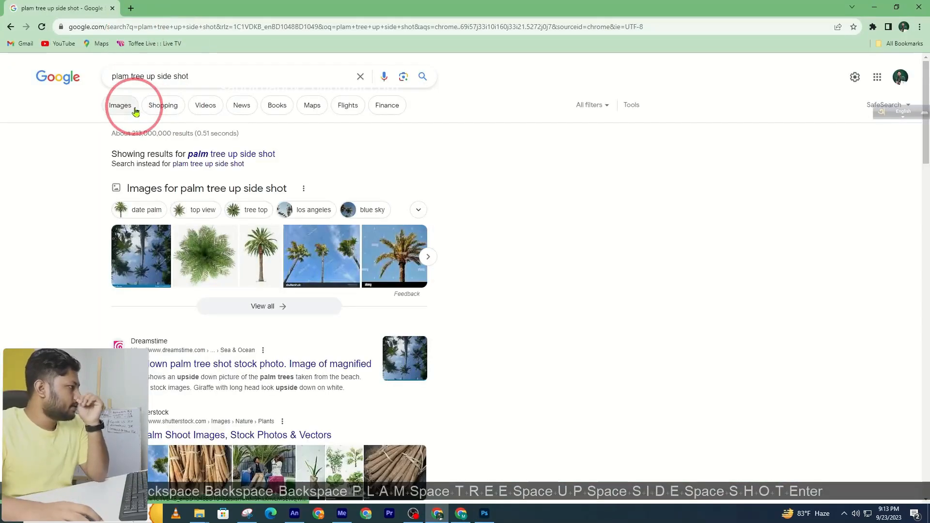
Step: Browse the image results for palm trees and examine the iStock picture of a palm crown seen from above
{"action": "left_click", "coordinate": [135, 112]}
{"action": "left_click", "coordinate": [677, 357]}
{"action": "scroll", "coordinate": [677, 357], "scroll_direction": "down", "scroll_amount": 15}
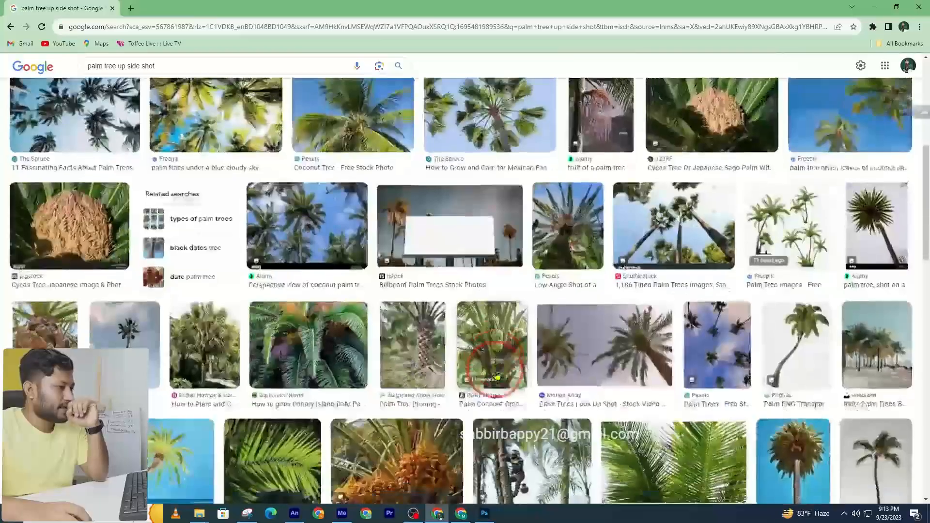
{"action": "scroll", "coordinate": [247, 443], "scroll_direction": "down", "scroll_amount": 10}
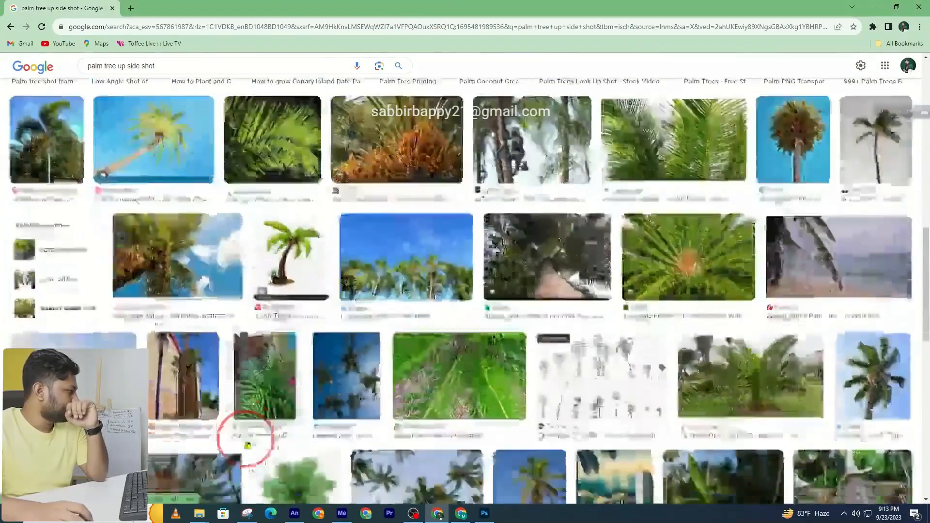
{"action": "left_click", "coordinate": [312, 199]}
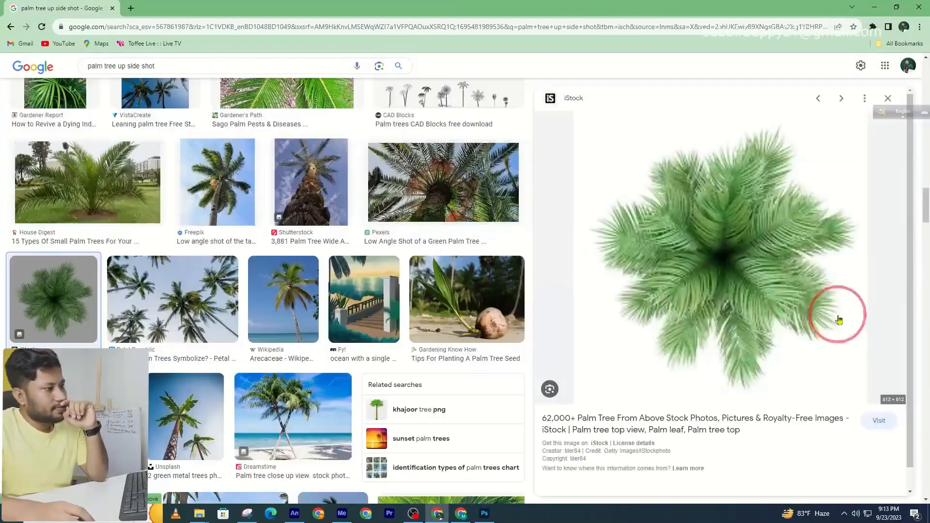
{"action": "scroll", "coordinate": [486, 450], "scroll_direction": "down", "scroll_amount": 6}
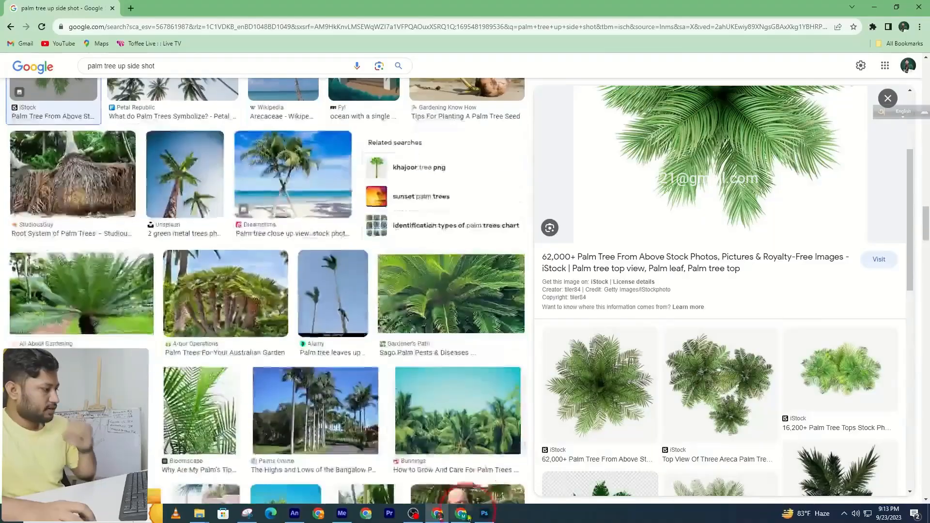
Step: Switch to Photoshop, collapse the house group and add a new empty layer directly above Layer 6
{"action": "left_click", "coordinate": [484, 513]}
{"action": "left_click", "coordinate": [299, 334], "text": "ctrl"}
{"action": "left_click", "coordinate": [300, 334], "text": "ctrl"}
{"action": "left_click", "coordinate": [299, 333], "text": "ctrl"}
{"action": "scroll", "coordinate": [847, 313], "scroll_direction": "up", "scroll_amount": 2}
{"action": "left_click", "coordinate": [833, 357]}
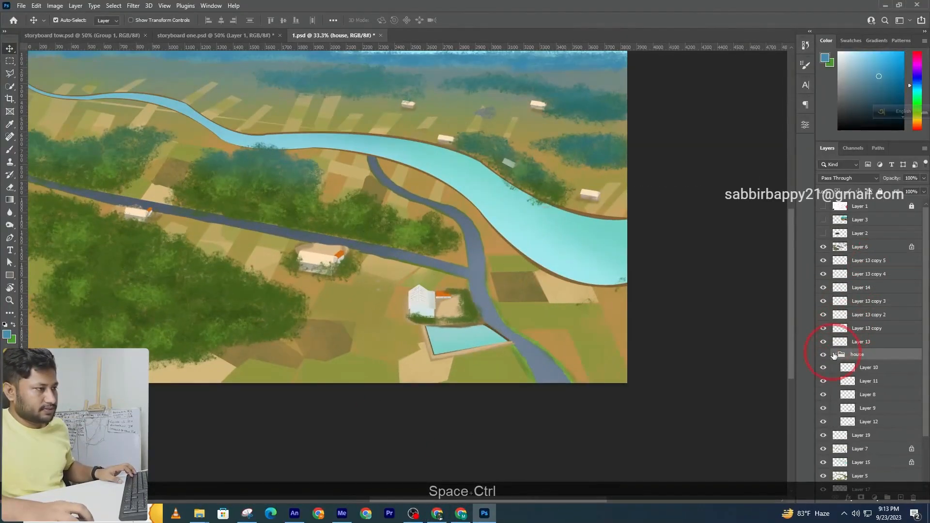
{"action": "left_click", "coordinate": [835, 355]}
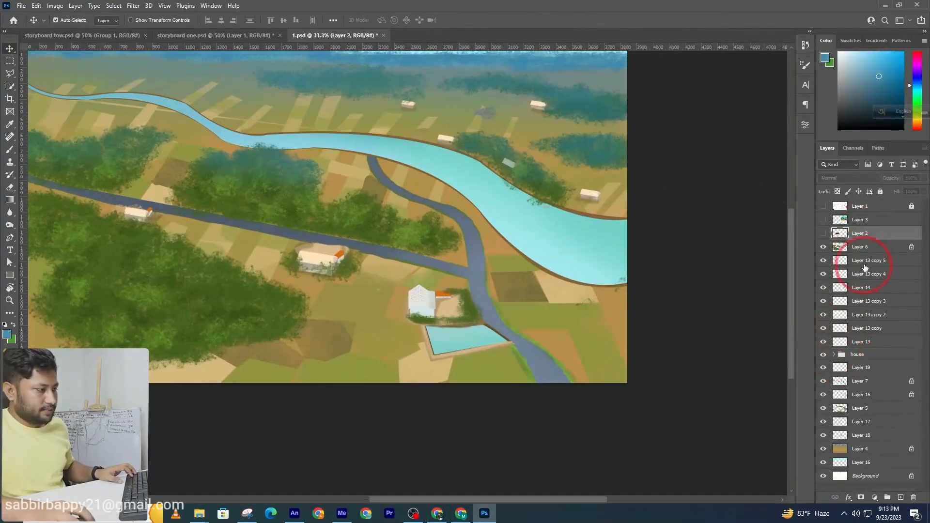
{"action": "left_click", "coordinate": [865, 261]}
{"action": "left_click", "coordinate": [860, 248]}
{"action": "left_click", "coordinate": [900, 498]}
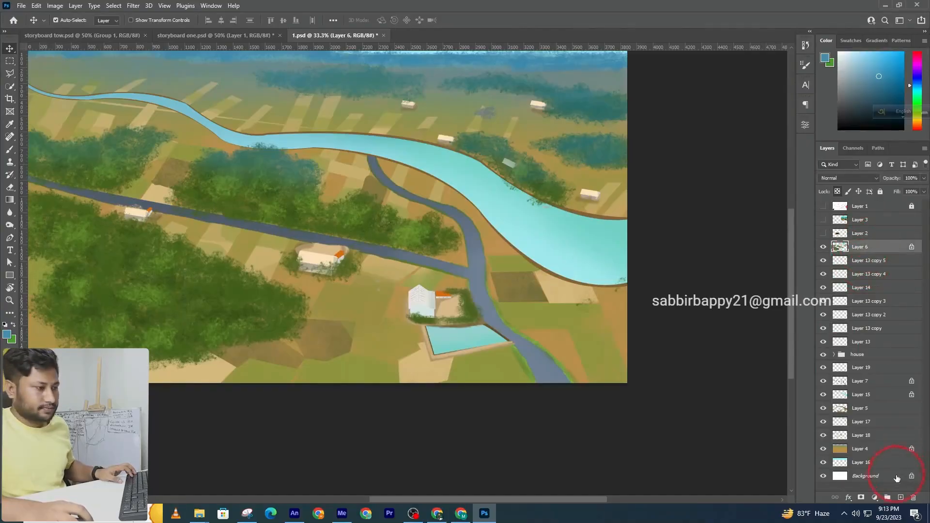
{"action": "left_click", "coordinate": [10, 238]}
{"action": "left_click", "coordinate": [344, 330], "text": "ctrl"}
{"action": "left_click", "coordinate": [334, 304], "text": "ctrl"}
{"action": "left_click_drag", "start_coordinate": [277, 383], "coordinate": [278, 405]}
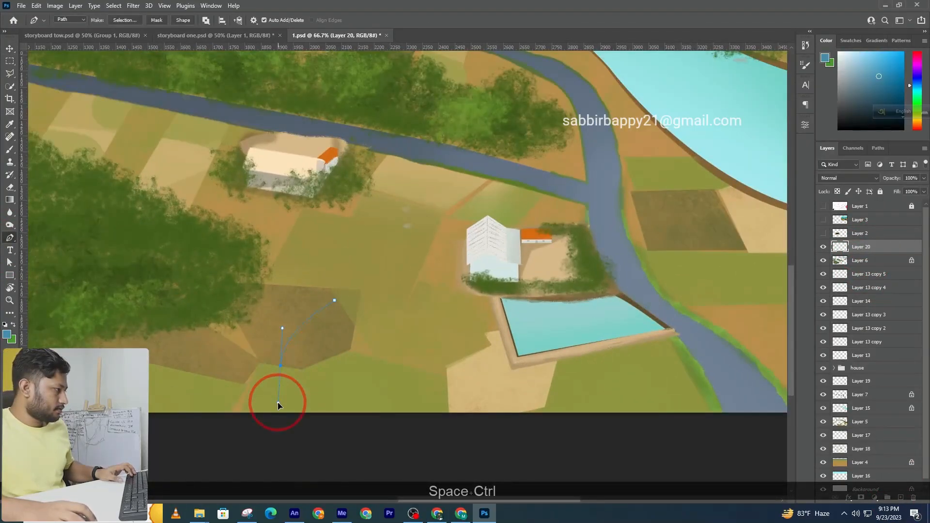
{"action": "left_click_drag", "start_coordinate": [323, 322], "coordinate": [299, 372]}
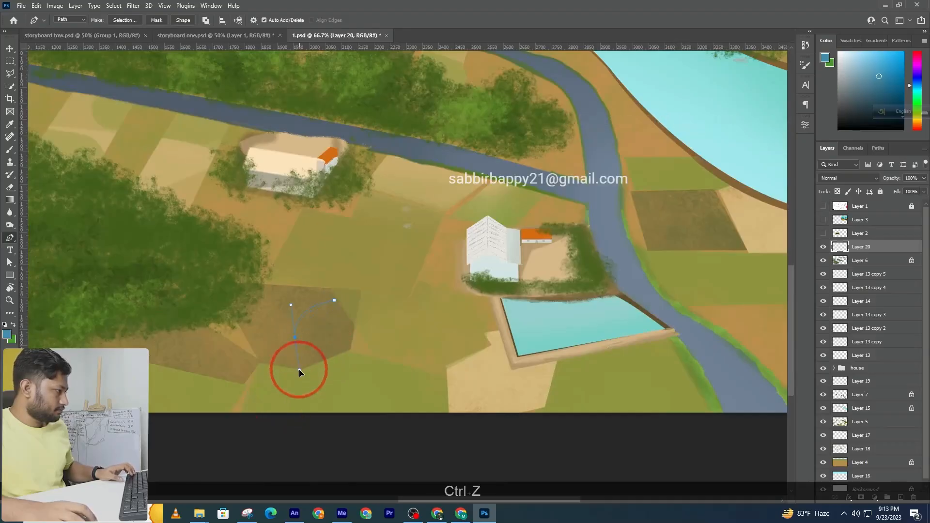
{"action": "left_click", "coordinate": [295, 338], "text": "alt"}
{"action": "left_click", "coordinate": [343, 313], "text": "ctrl"}
{"action": "left_click_drag", "start_coordinate": [340, 305], "coordinate": [370, 303]}
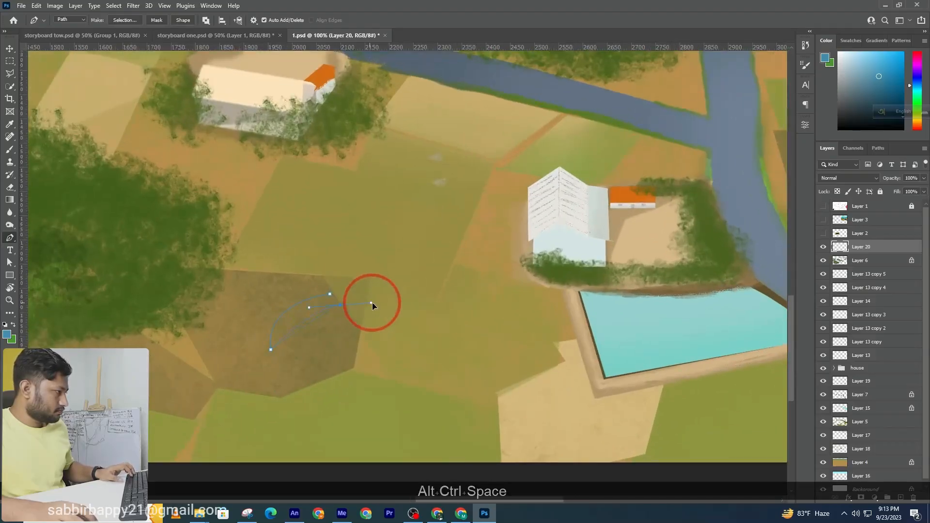
{"action": "left_click", "coordinate": [341, 306], "text": "alt"}
{"action": "left_click_drag", "start_coordinate": [374, 357], "coordinate": [381, 384]}
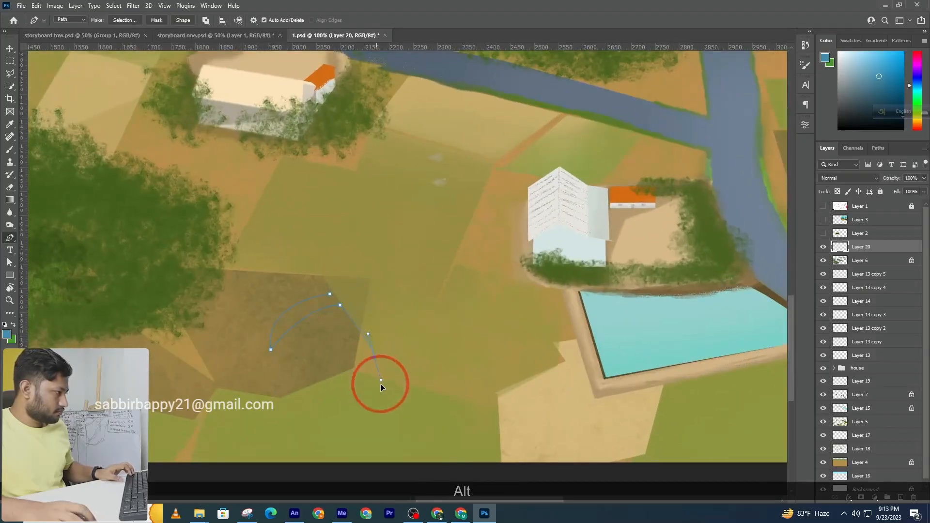
{"action": "key", "text": "ctrl+z"}
{"action": "left_click", "coordinate": [298, 368]}
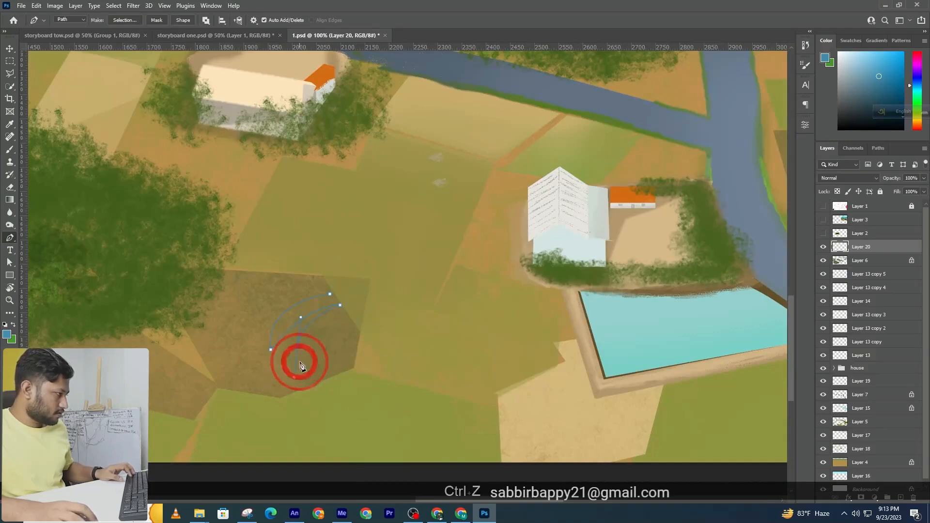
{"action": "left_click", "coordinate": [301, 352], "text": "alt"}
{"action": "left_click_drag", "start_coordinate": [327, 331], "coordinate": [354, 296]}
{"action": "left_click_drag", "start_coordinate": [350, 353], "coordinate": [344, 370]}
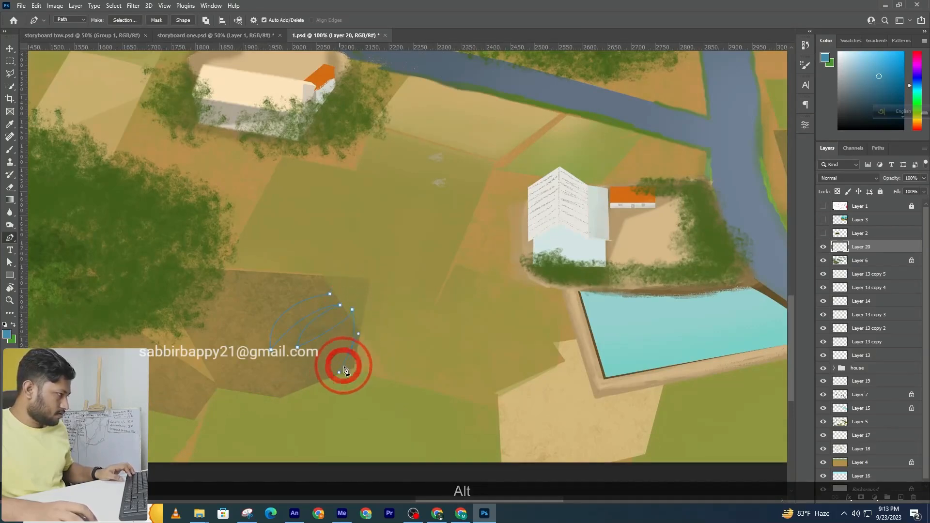
{"action": "key", "text": "ctrl+alt+z"}
{"action": "key", "text": "ctrl+alt+z"}
{"action": "key", "text": "ctrl+alt+z"}
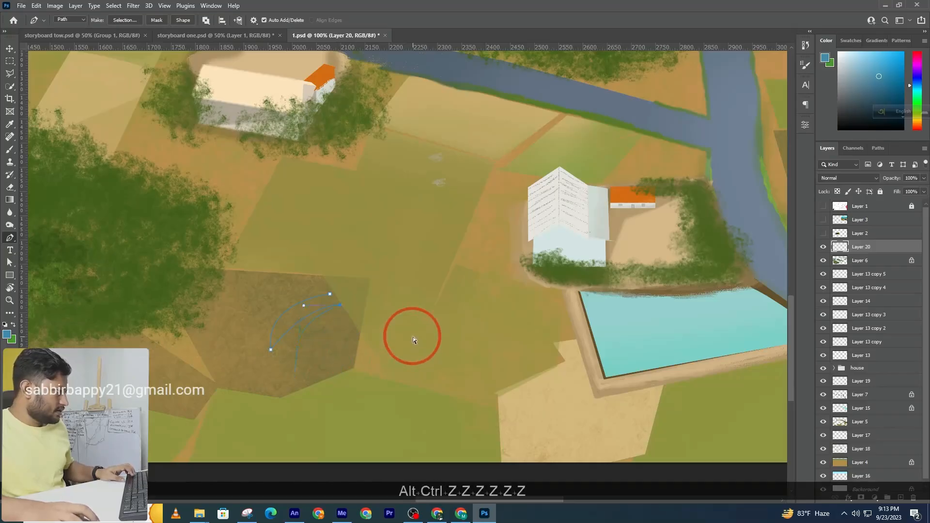
{"action": "key", "text": "ctrl+alt+z"}
{"action": "key", "text": "ctrl+alt+z"}
{"action": "key", "text": "ctrl+alt+z"}
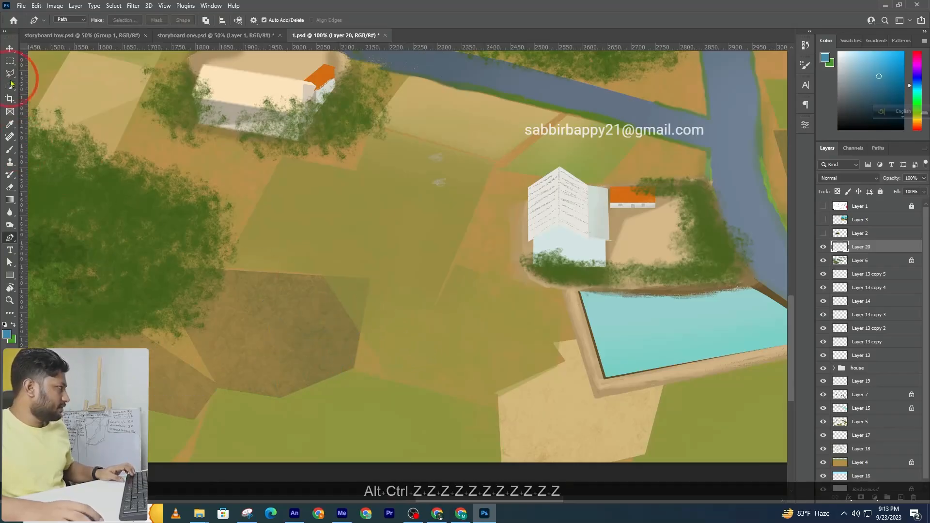
Step: Outline a spiky palm crown as a freehand Lasso selection across the edge of the dark brown field west of the pool
{"action": "left_click", "coordinate": [10, 73]}
{"action": "left_click", "coordinate": [29, 74]}
{"action": "mouse_move", "coordinate": [322, 305]}
{"action": "left_mouse_down"}
{"action": "mouse_move", "coordinate": [324, 326]}
{"action": "mouse_move", "coordinate": [331, 317]}
{"action": "mouse_move", "coordinate": [346, 335]}
{"action": "mouse_move", "coordinate": [357, 312]}
{"action": "mouse_move", "coordinate": [379, 302]}
{"action": "mouse_move", "coordinate": [360, 305]}
{"action": "mouse_move", "coordinate": [360, 278]}
{"action": "left_mouse_up"}
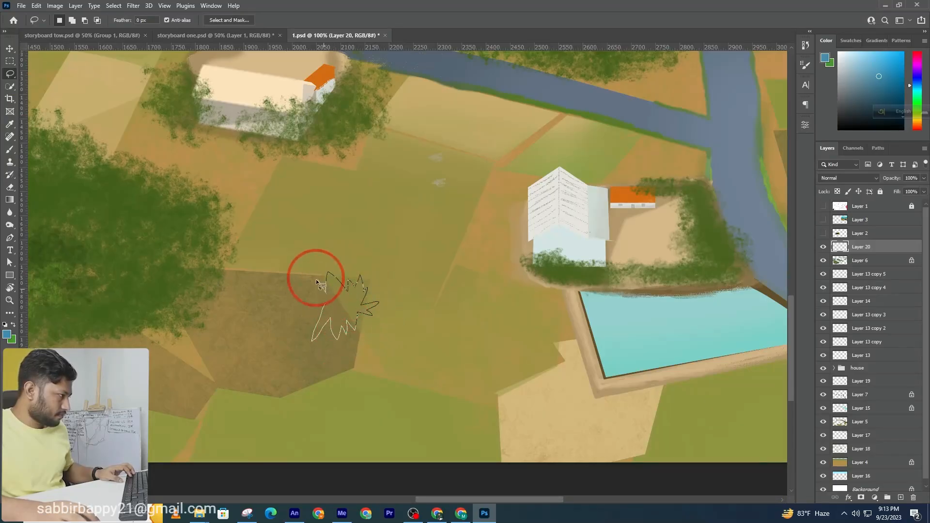
{"action": "left_click_drag", "start_coordinate": [330, 307], "coordinate": [329, 307]}
{"action": "left_click", "coordinate": [329, 307], "text": "ctrl"}
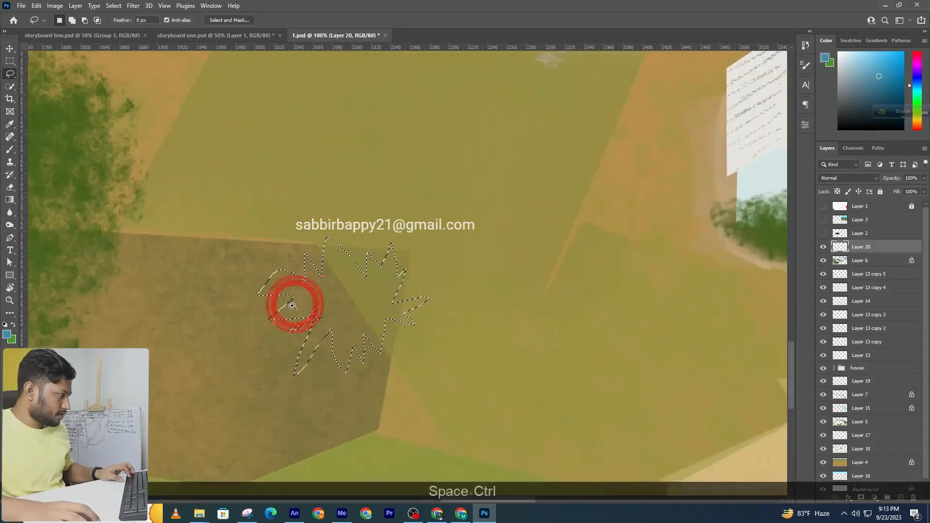
{"action": "left_click", "coordinate": [320, 304], "text": "ctrl"}
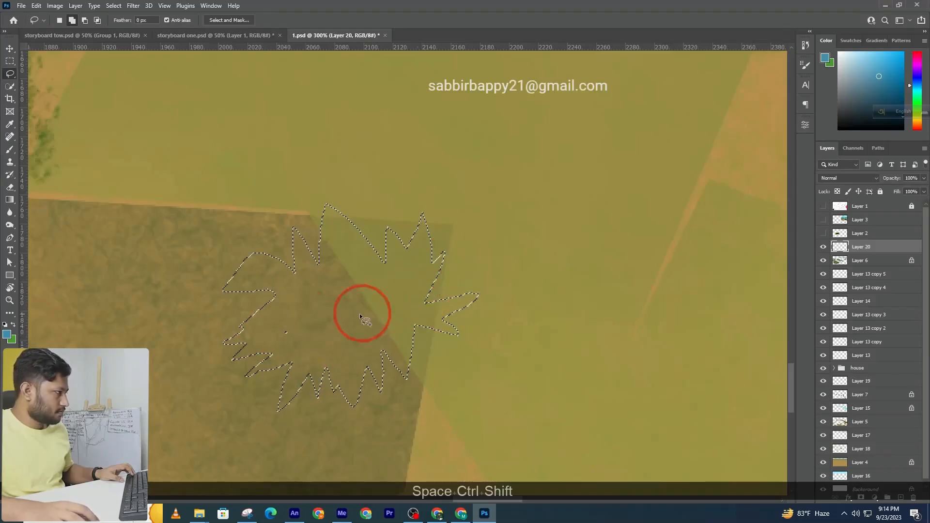
Step: Fill the palm crown selection with the green swatch colour using the soft round brush at 100% opacity
{"action": "left_click", "coordinate": [9, 152]}
{"action": "left_click", "coordinate": [30, 270]}
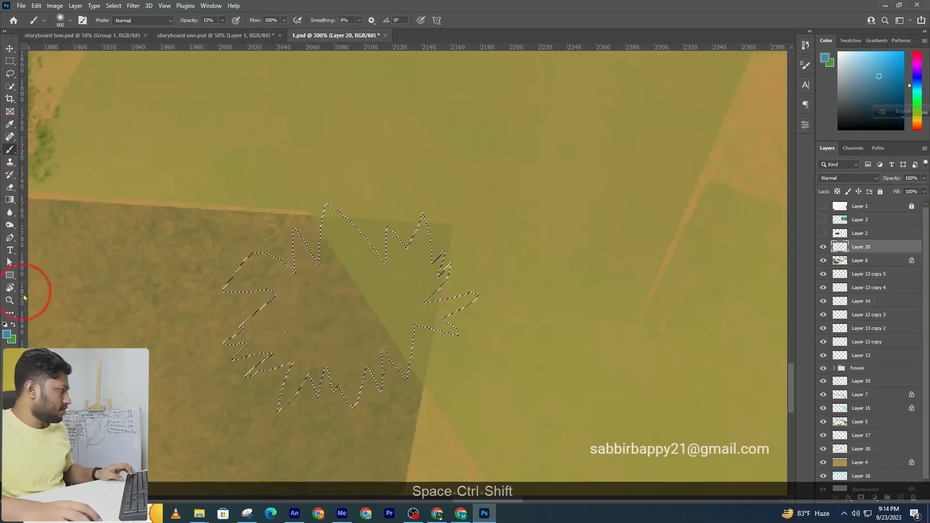
{"action": "left_click", "coordinate": [13, 324]}
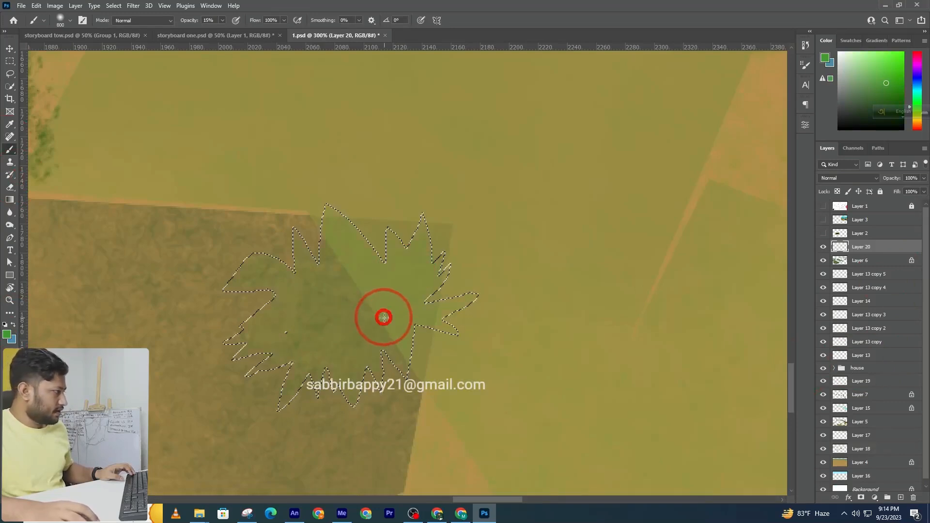
{"action": "left_click", "coordinate": [222, 20]}
{"action": "left_click_drag", "start_coordinate": [221, 31], "coordinate": [264, 32]}
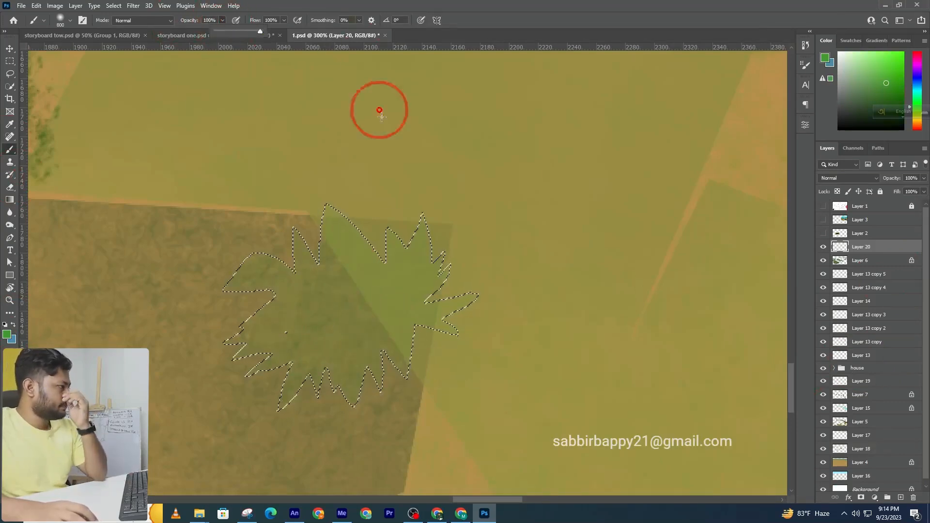
{"action": "left_click_drag", "start_coordinate": [380, 110], "coordinate": [270, 376]}
Step: Try the muted green 5d824f as the fill of the selected palm crown
{"action": "left_click", "coordinate": [8, 333]}
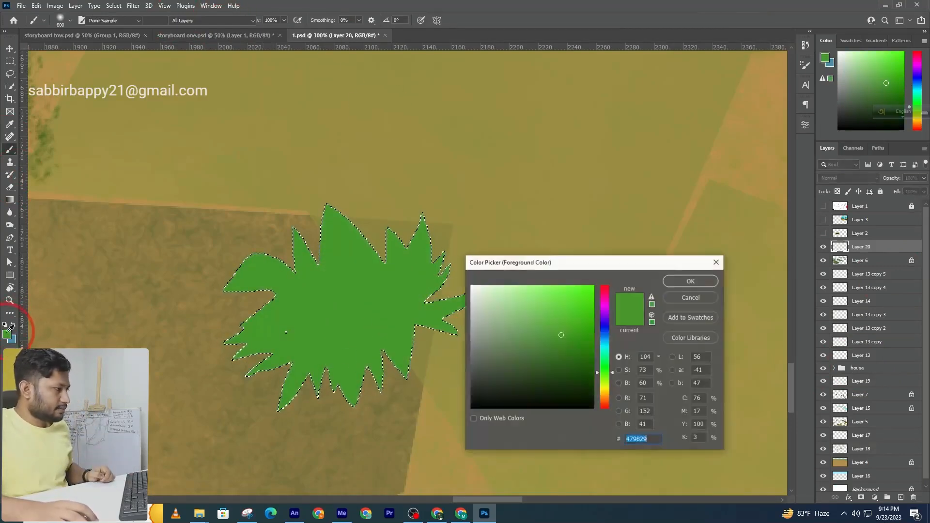
{"action": "left_click", "coordinate": [527, 356]}
{"action": "left_click", "coordinate": [519, 344]}
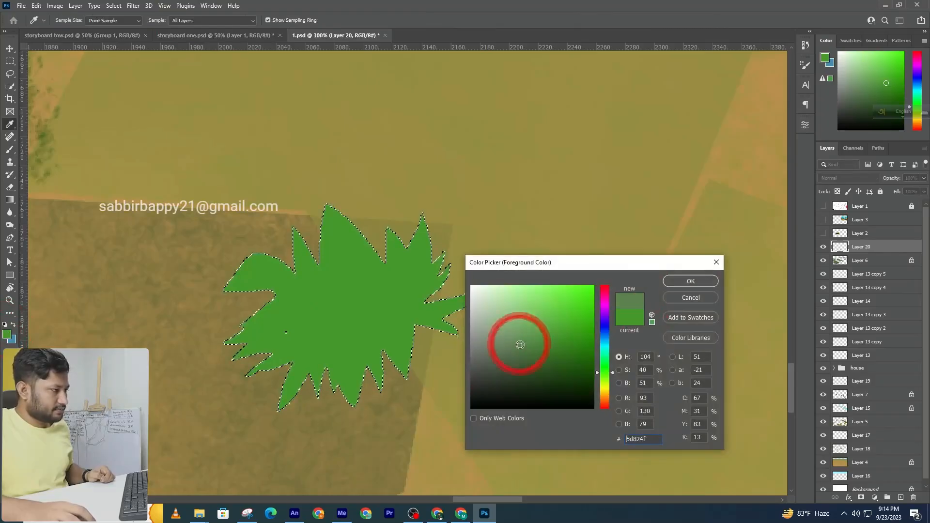
{"action": "left_click", "coordinate": [692, 281]}
{"action": "left_click_drag", "start_coordinate": [405, 317], "coordinate": [347, 276]}
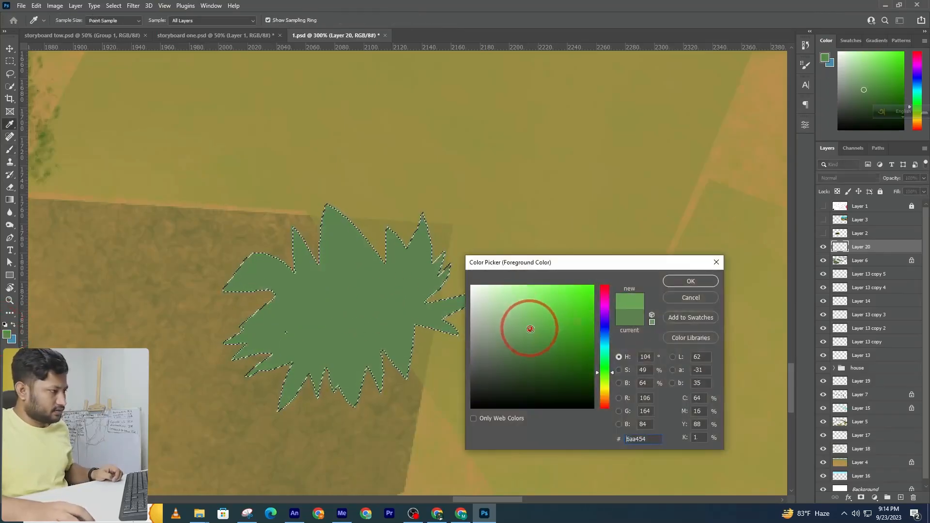
Step: Repaint the selected palm crown with the lighter green 6aa454
{"action": "left_click", "coordinate": [691, 281]}
{"action": "left_click", "coordinate": [356, 310]}
{"action": "left_click", "coordinate": [21, 333]}
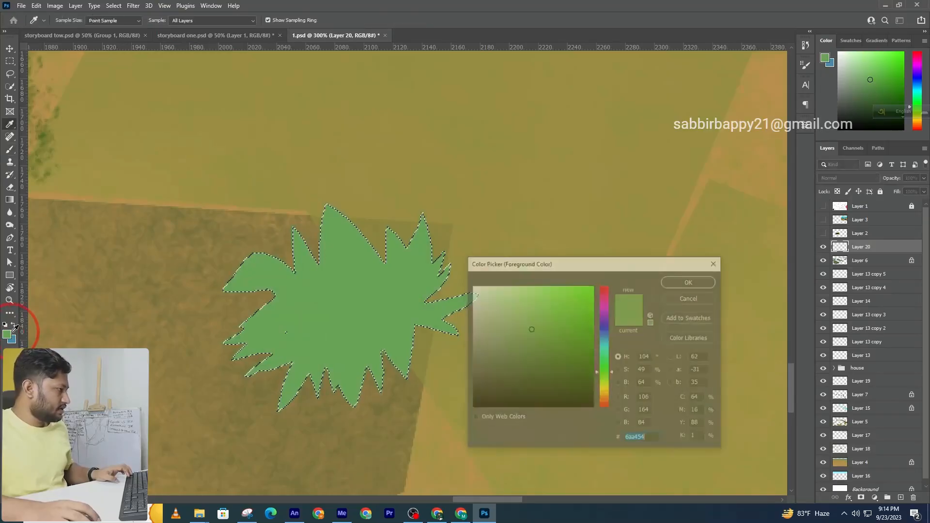
{"action": "left_click", "coordinate": [691, 276]}
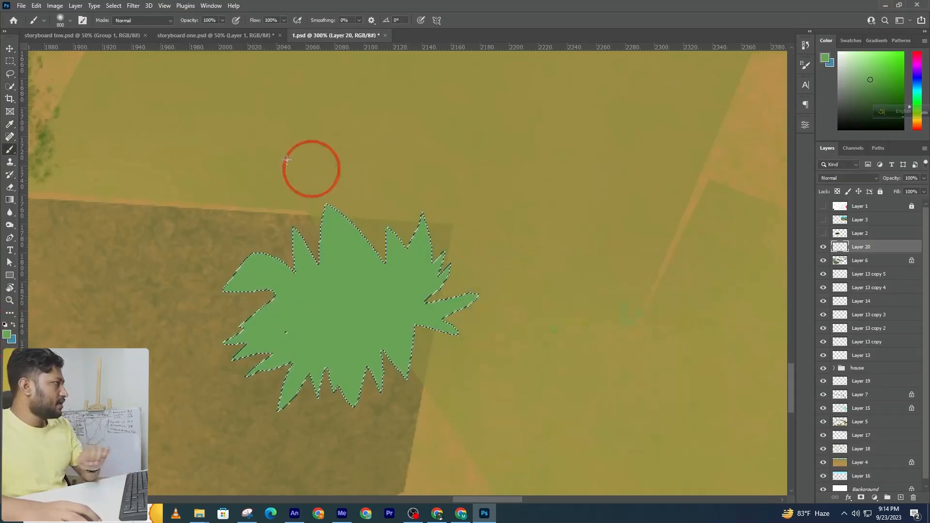
Step: Choose a textured brush from the custom brush sets and set the foreground colour to the dark green 487437
{"action": "left_click", "coordinate": [60, 21]}
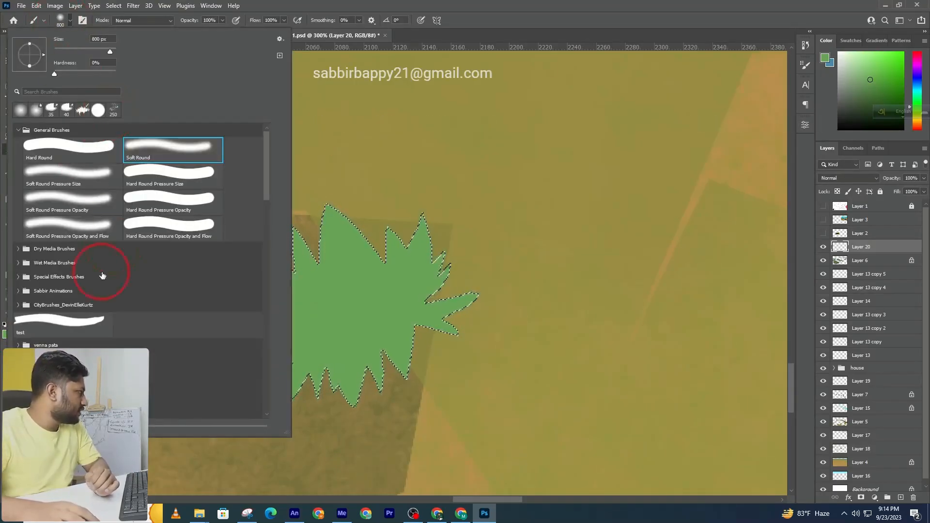
{"action": "scroll", "coordinate": [92, 316], "scroll_direction": "down", "scroll_amount": 10}
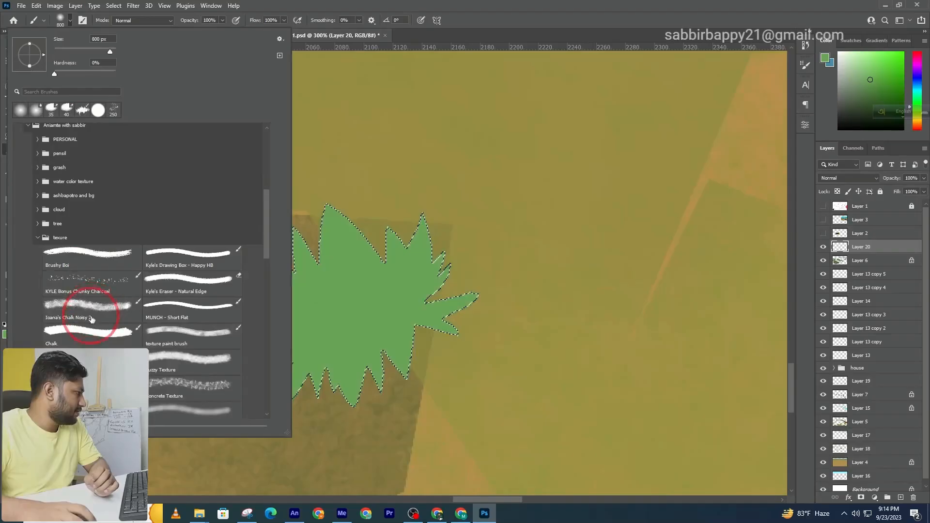
{"action": "scroll", "coordinate": [110, 345], "scroll_direction": "down", "scroll_amount": 1}
{"action": "left_click", "coordinate": [60, 20]}
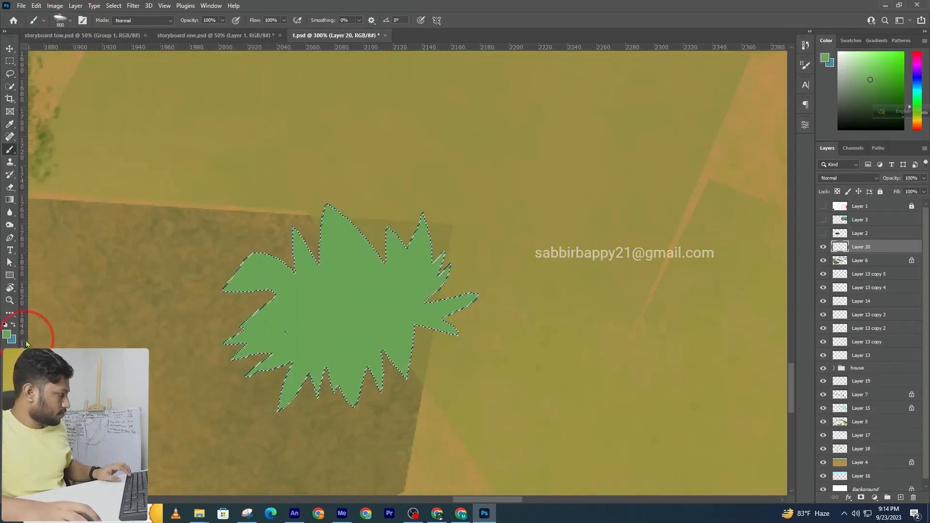
{"action": "left_click", "coordinate": [536, 353]}
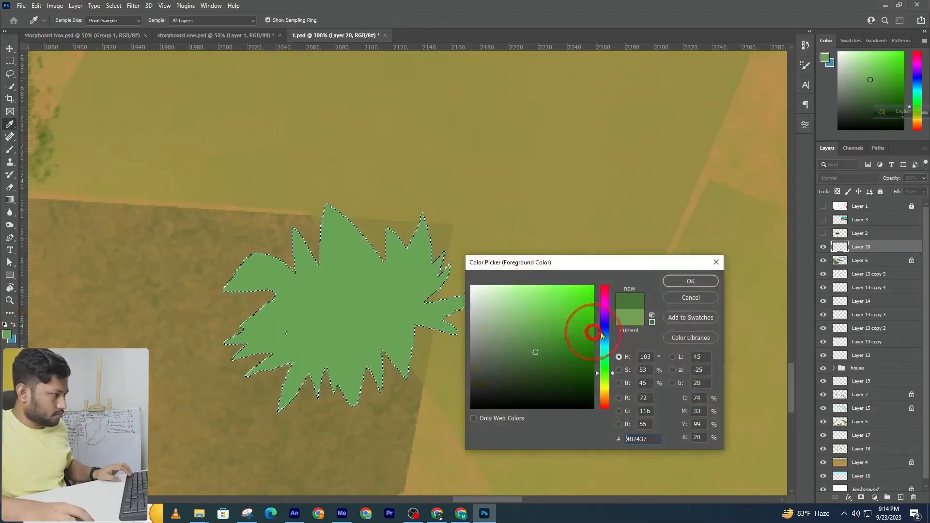
{"action": "left_click", "coordinate": [678, 289]}
Step: Shrink the textured brush and paint dark green shadows on the right and upper-right fronds of the palm crown
{"action": "key", "text": "b"}
{"action": "key", "text": "bracketleft"}
{"action": "key", "text": "bracketleft"}
{"action": "key", "text": "bracketleft"}
{"action": "key", "text": "bracketleft"}
{"action": "key", "text": "bracketleft"}
{"action": "key", "text": "bracketleft"}
{"action": "key", "text": "bracketleft"}
{"action": "key", "text": "bracketleft"}
{"action": "key", "text": "bracketleft"}
{"action": "key", "text": "bracketleft"}
{"action": "key", "text": "bracketleft"}
{"action": "key", "text": "bracketleft"}
{"action": "key", "text": "bracketleft"}
{"action": "key", "text": "bracketleft"}
{"action": "key", "text": "bracketleft"}
{"action": "key", "text": "bracketleft"}
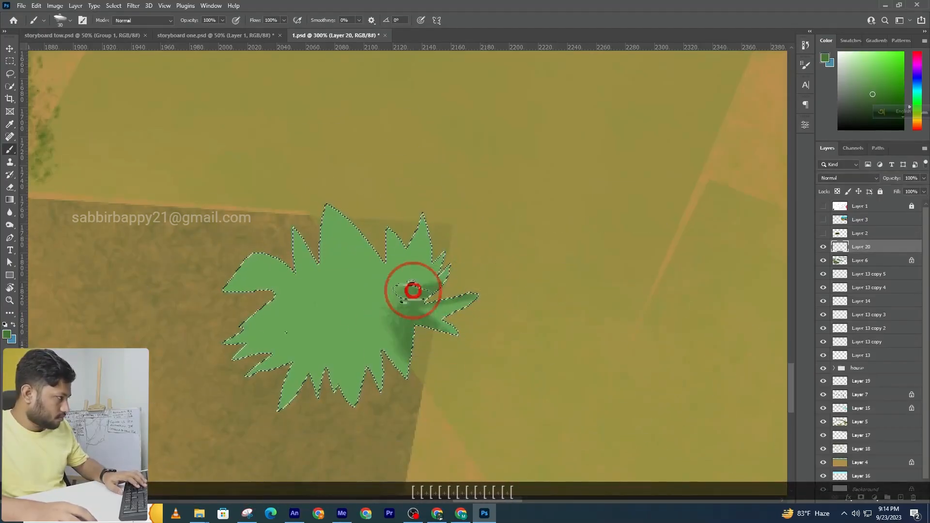
{"action": "left_click_drag", "start_coordinate": [397, 256], "coordinate": [396, 274]}
{"action": "left_click", "coordinate": [421, 251]}
Step: Enlarge the brush slightly and shade the upper, left and lower palm fronds with dark green strokes
{"action": "key", "text": "bracketright"}
{"action": "key", "text": "bracketright"}
{"action": "key", "text": "bracketright"}
{"action": "key", "text": "bracketright"}
{"action": "key", "text": "bracketright"}
{"action": "mouse_move", "coordinate": [327, 242]}
{"action": "left_mouse_down"}
{"action": "mouse_move", "coordinate": [321, 260]}
{"action": "mouse_move", "coordinate": [331, 275]}
{"action": "left_mouse_up"}
{"action": "left_click_drag", "start_coordinate": [345, 233], "coordinate": [356, 278]}
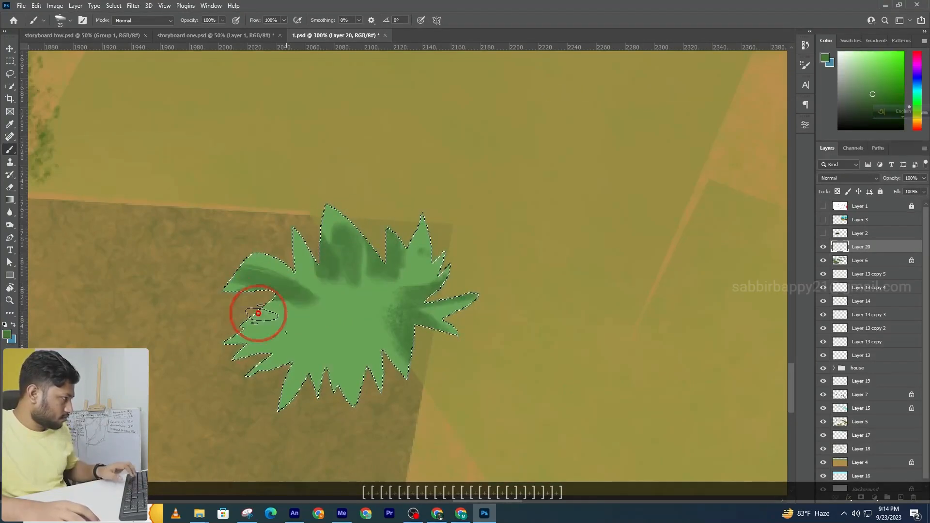
{"action": "left_click_drag", "start_coordinate": [302, 355], "coordinate": [313, 413]}
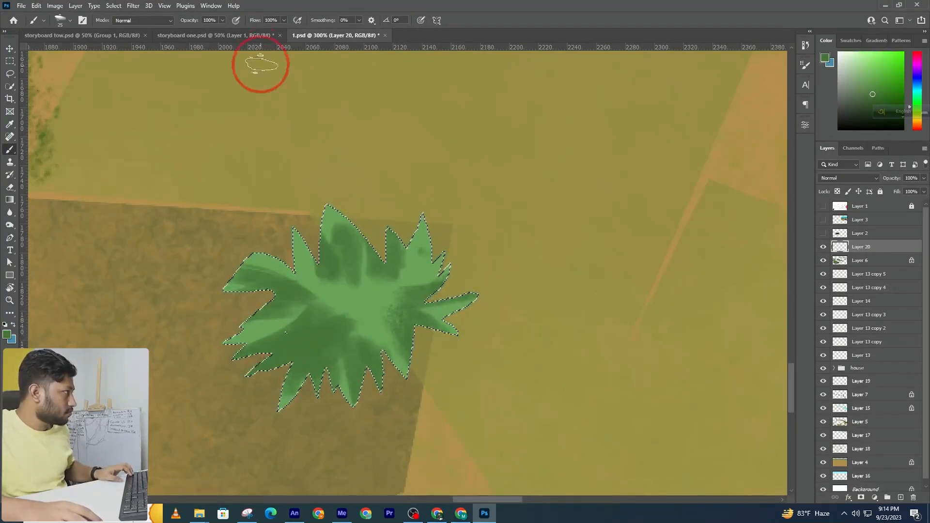
Step: Lower the brush opacity to 51% and blend sampled light and dark greens across the palm crown's centre and upper fronds
{"action": "left_click", "coordinate": [201, 35]}
{"action": "left_click", "coordinate": [340, 315], "text": "alt"}
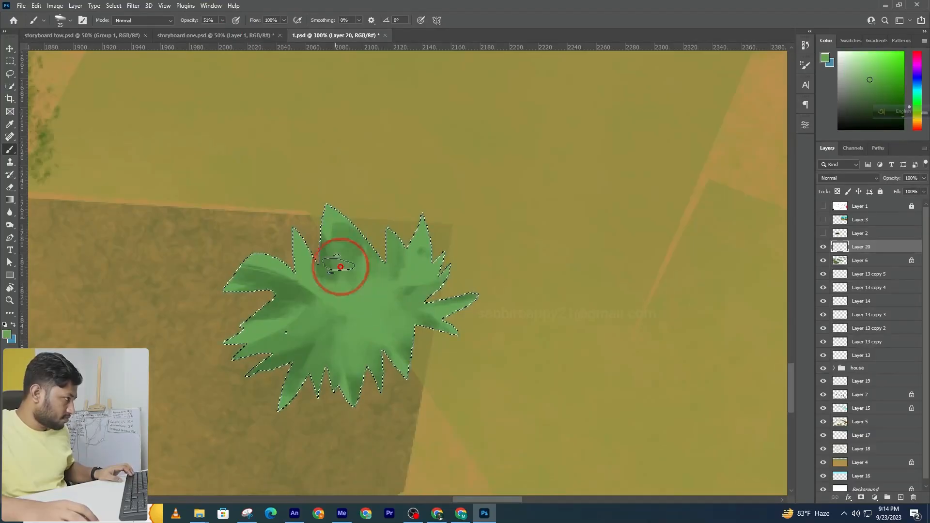
{"action": "left_click", "coordinate": [263, 299], "text": "alt"}
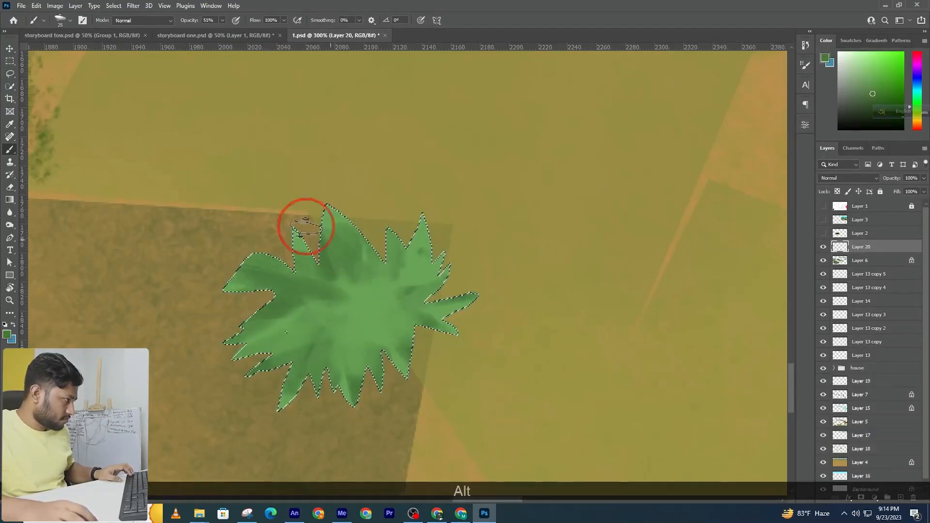
{"action": "key", "text": "bracketleft"}
{"action": "key", "text": "bracketleft"}
{"action": "key", "text": "bracketleft"}
{"action": "key", "text": "bracketleft"}
{"action": "key", "text": "bracketleft"}
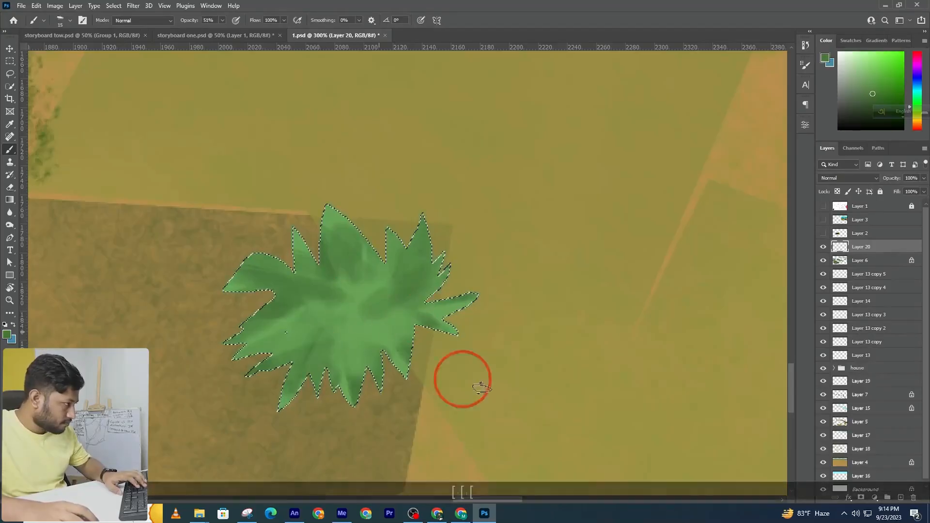
Step: Paint fine dark green strokes on the lower and lower-right fronds of the palm crown, varying the brush size
{"action": "left_click_drag", "start_coordinate": [397, 347], "coordinate": [406, 361]}
{"action": "key", "text": "bracketright"}
{"action": "key", "text": "bracketright"}
{"action": "mouse_move", "coordinate": [358, 324]}
{"action": "left_mouse_down"}
{"action": "mouse_move", "coordinate": [359, 359]}
{"action": "mouse_move", "coordinate": [328, 337]}
{"action": "left_mouse_up"}
{"action": "key", "text": "bracketleft"}
{"action": "key", "text": "bracketleft"}
{"action": "key", "text": "bracketleft"}
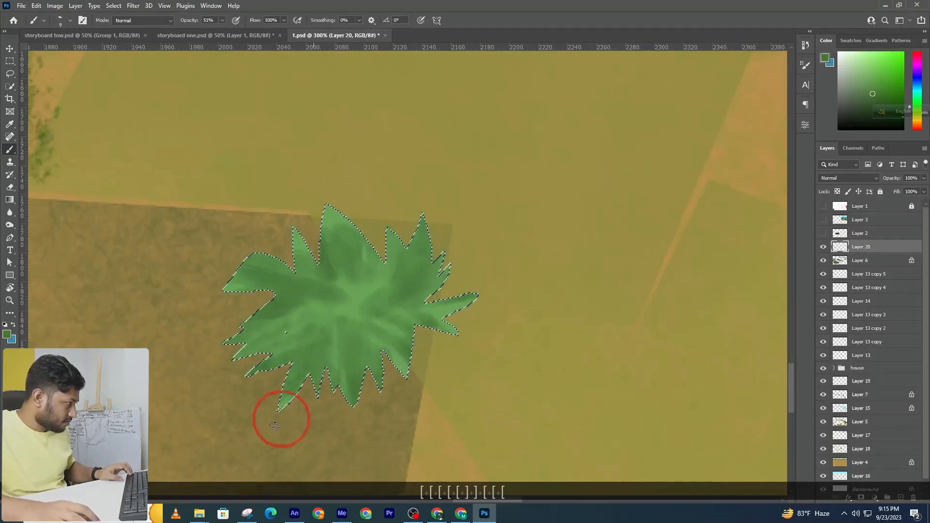
Step: Soften the shading on the left, central and right fronds with sampled lighter greens and clear the selection
{"action": "left_click", "coordinate": [326, 315], "text": "alt"}
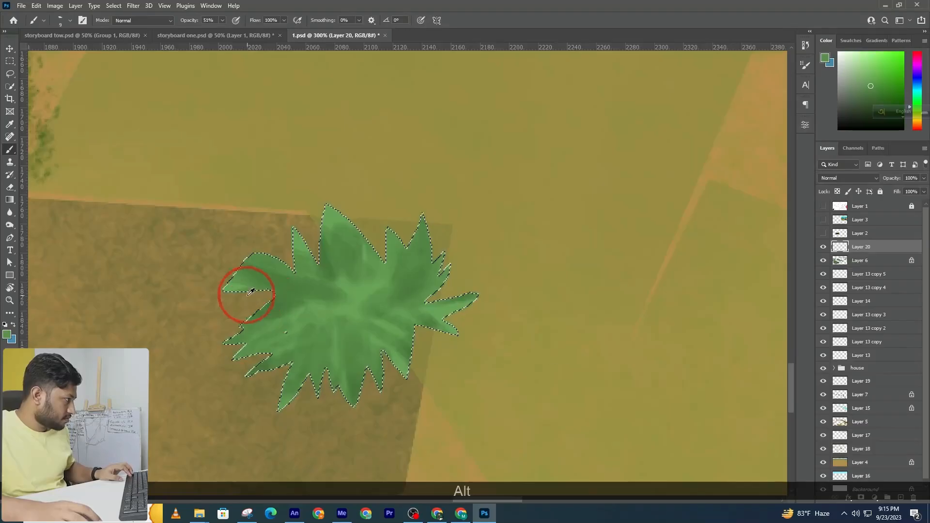
{"action": "left_click", "coordinate": [320, 287], "text": "alt"}
{"action": "left_click_drag", "start_coordinate": [249, 269], "coordinate": [301, 299]}
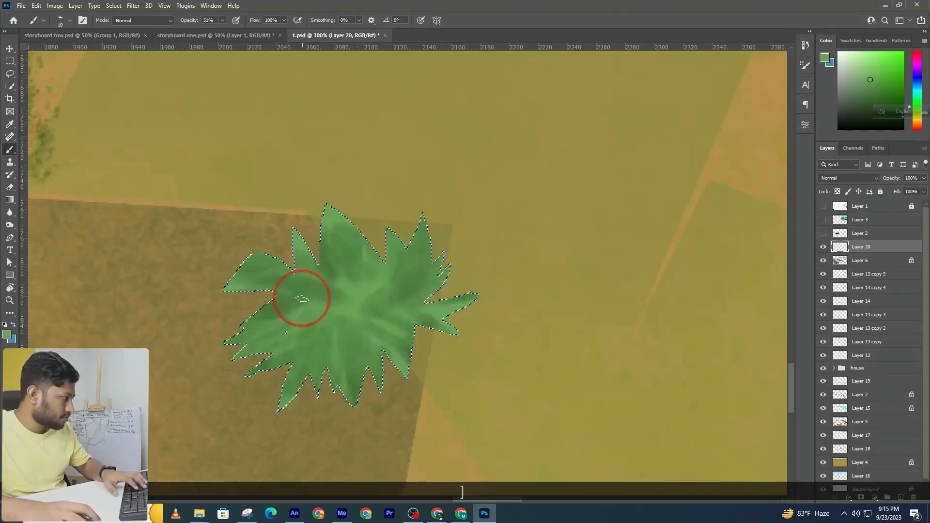
{"action": "key", "text": "bracketright"}
{"action": "key", "text": "bracketright"}
{"action": "key", "text": "bracketright"}
{"action": "key", "text": "bracketright"}
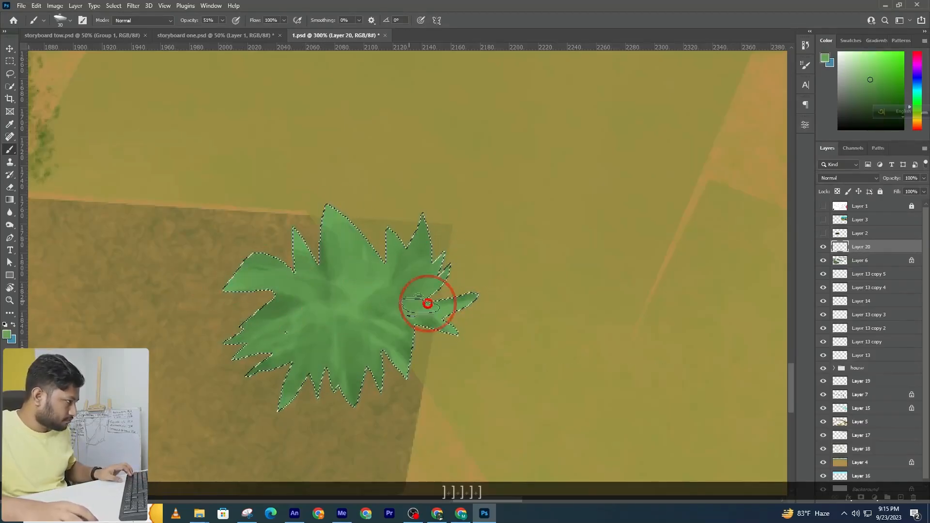
{"action": "key", "text": "ctrl+d"}
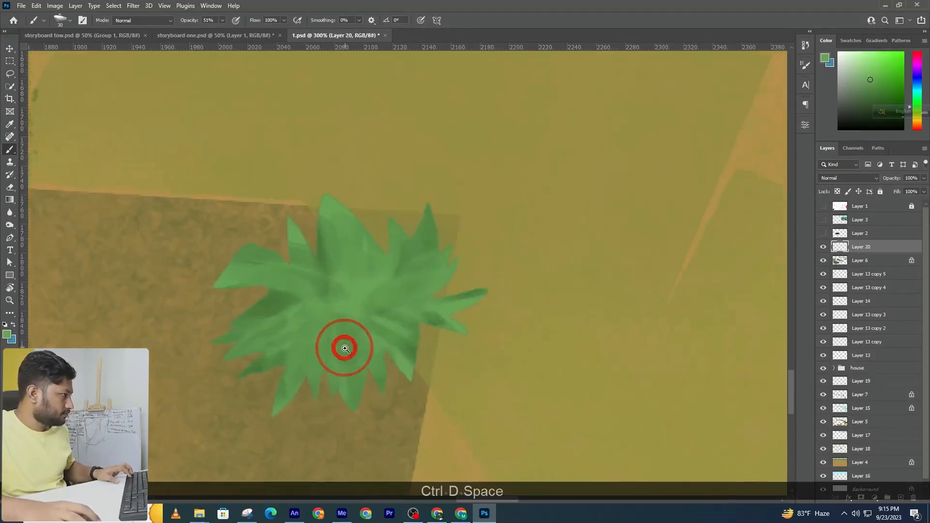
Step: Outline a jagged, star-shaped freehand selection around the centre of the palm crown
{"action": "left_click", "coordinate": [345, 348], "text": "ctrl"}
{"action": "left_click", "coordinate": [10, 74]}
{"action": "left_click", "coordinate": [315, 331], "text": "ctrl"}
{"action": "left_click_drag", "start_coordinate": [315, 327], "coordinate": [352, 349]}
{"action": "mouse_move", "coordinate": [386, 294]}
{"action": "left_mouse_down"}
{"action": "mouse_move", "coordinate": [368, 284]}
{"action": "mouse_move", "coordinate": [343, 289]}
{"action": "mouse_move", "coordinate": [332, 306]}
{"action": "mouse_move", "coordinate": [307, 307]}
{"action": "mouse_move", "coordinate": [312, 317]}
{"action": "mouse_move", "coordinate": [297, 328]}
{"action": "mouse_move", "coordinate": [342, 324]}
{"action": "left_mouse_up"}
{"action": "mouse_move", "coordinate": [362, 311]}
{"action": "left_mouse_down"}
{"action": "mouse_move", "coordinate": [400, 316]}
{"action": "mouse_move", "coordinate": [348, 331]}
{"action": "mouse_move", "coordinate": [382, 329]}
{"action": "mouse_move", "coordinate": [343, 365]}
{"action": "mouse_move", "coordinate": [395, 360]}
{"action": "mouse_move", "coordinate": [346, 348]}
{"action": "mouse_move", "coordinate": [335, 330]}
{"action": "mouse_move", "coordinate": [302, 361]}
{"action": "mouse_move", "coordinate": [333, 335]}
{"action": "mouse_move", "coordinate": [312, 322]}
{"action": "mouse_move", "coordinate": [321, 321]}
{"action": "mouse_move", "coordinate": [315, 328]}
{"action": "mouse_move", "coordinate": [322, 318]}
{"action": "mouse_move", "coordinate": [284, 338]}
{"action": "mouse_move", "coordinate": [295, 351]}
{"action": "mouse_move", "coordinate": [322, 331]}
{"action": "mouse_move", "coordinate": [329, 304]}
{"action": "mouse_move", "coordinate": [306, 283]}
{"action": "mouse_move", "coordinate": [322, 289]}
{"action": "mouse_move", "coordinate": [332, 310]}
{"action": "mouse_move", "coordinate": [321, 291]}
{"action": "mouse_move", "coordinate": [345, 300]}
{"action": "mouse_move", "coordinate": [387, 288]}
{"action": "mouse_move", "coordinate": [368, 309]}
{"action": "mouse_move", "coordinate": [363, 289]}
{"action": "mouse_move", "coordinate": [359, 312]}
{"action": "mouse_move", "coordinate": [373, 318]}
{"action": "mouse_move", "coordinate": [336, 268]}
{"action": "mouse_move", "coordinate": [353, 281]}
{"action": "mouse_move", "coordinate": [376, 268]}
{"action": "mouse_move", "coordinate": [386, 296]}
{"action": "left_mouse_up"}
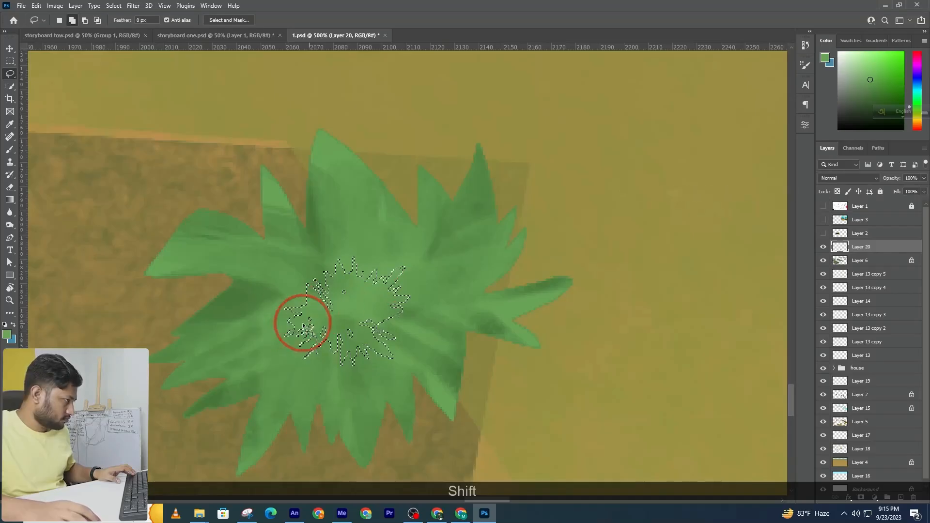
{"action": "mouse_move", "coordinate": [310, 304]}
{"action": "left_mouse_down"}
{"action": "mouse_move", "coordinate": [374, 315]}
{"action": "mouse_move", "coordinate": [286, 315]}
{"action": "left_mouse_up"}
Step: Paint the jagged centre selection with a brighter green than the surrounding fronds and deselect it
{"action": "left_click", "coordinate": [11, 149]}
{"action": "left_click", "coordinate": [11, 149]}
{"action": "left_click", "coordinate": [304, 296], "text": "alt"}
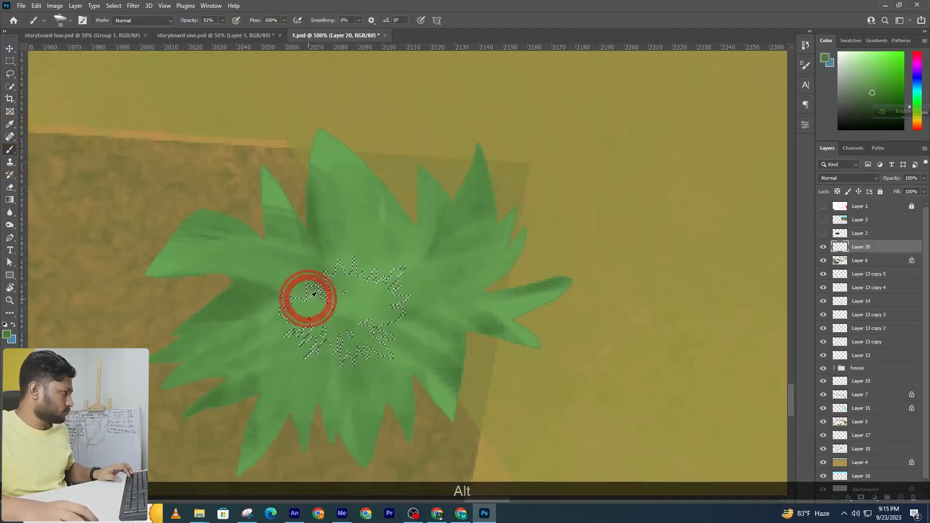
{"action": "left_click", "coordinate": [7, 334]}
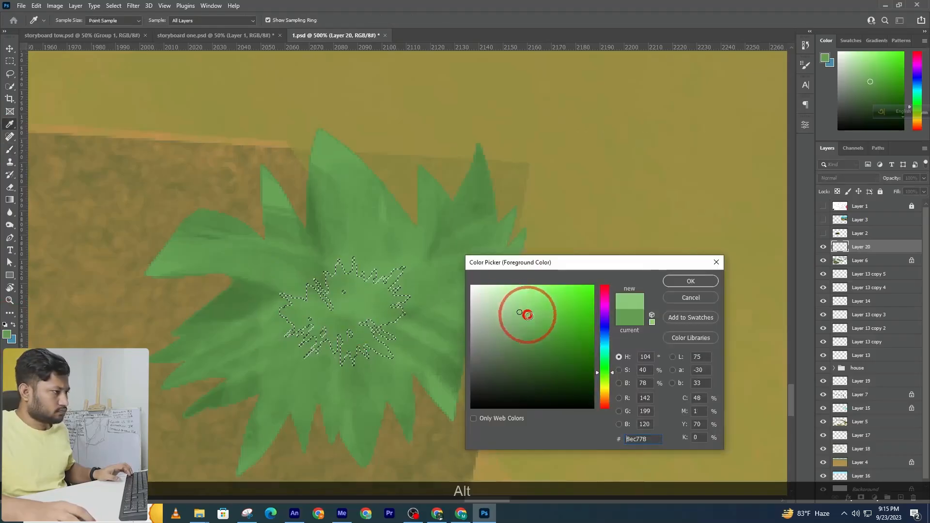
{"action": "left_click", "coordinate": [535, 318]}
{"action": "left_click", "coordinate": [690, 281]}
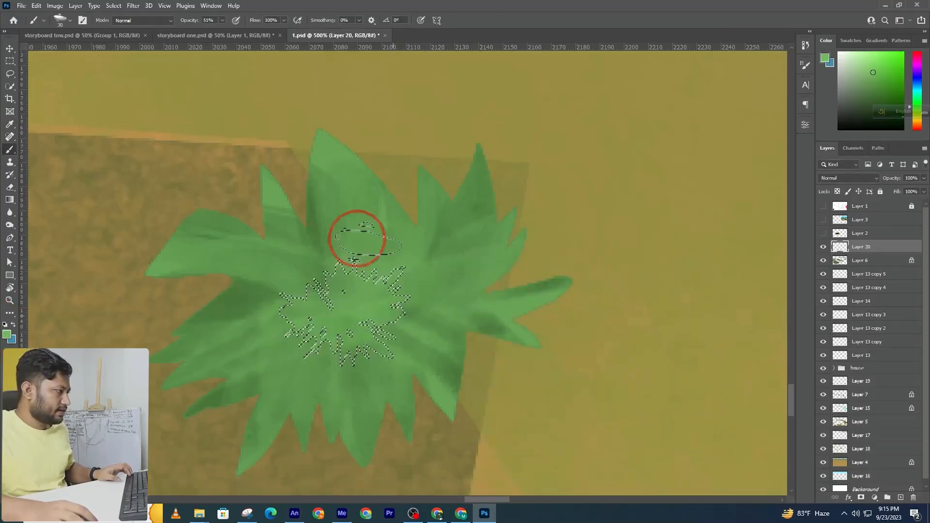
{"action": "key", "text": "ctrl+d"}
Step: Move the palm crown slightly to the right over the upper corner of the brown field
{"action": "left_click", "coordinate": [469, 340], "text": "alt"}
{"action": "left_click", "coordinate": [468, 335], "text": "alt"}
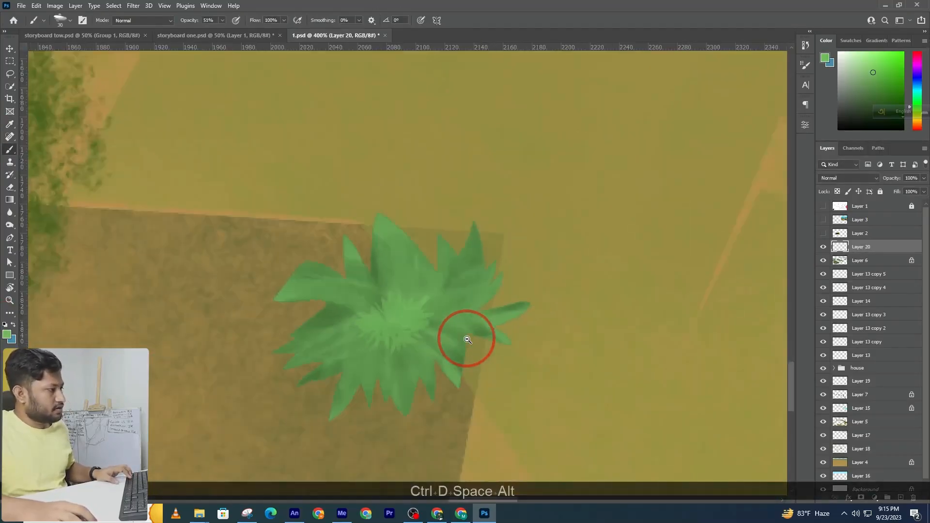
{"action": "left_click", "coordinate": [469, 333], "text": "alt"}
{"action": "left_click", "coordinate": [478, 369], "text": "alt"}
{"action": "left_click", "coordinate": [477, 369], "text": "alt"}
{"action": "key", "text": "v"}
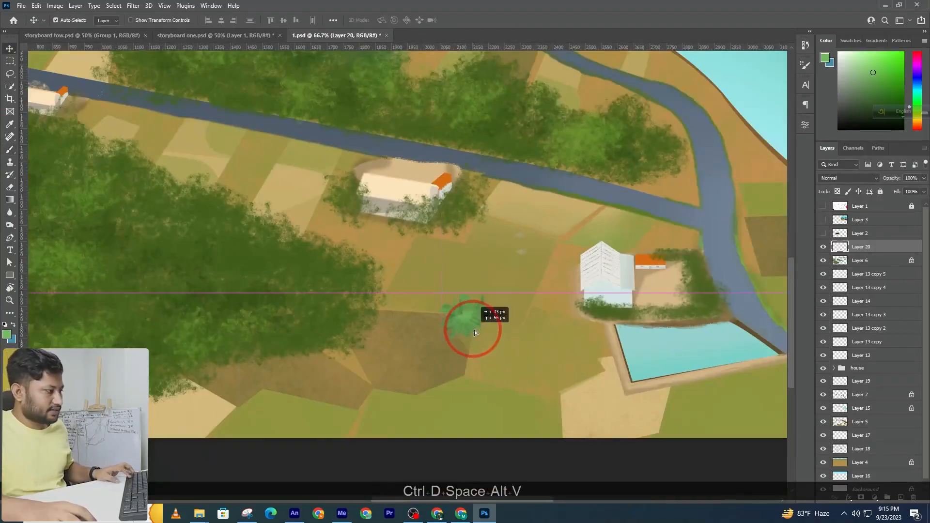
{"action": "left_click", "coordinate": [471, 328], "text": "ctrl"}
{"action": "left_click", "coordinate": [472, 326], "text": "ctrl"}
{"action": "left_click", "coordinate": [472, 326], "text": "ctrl"}
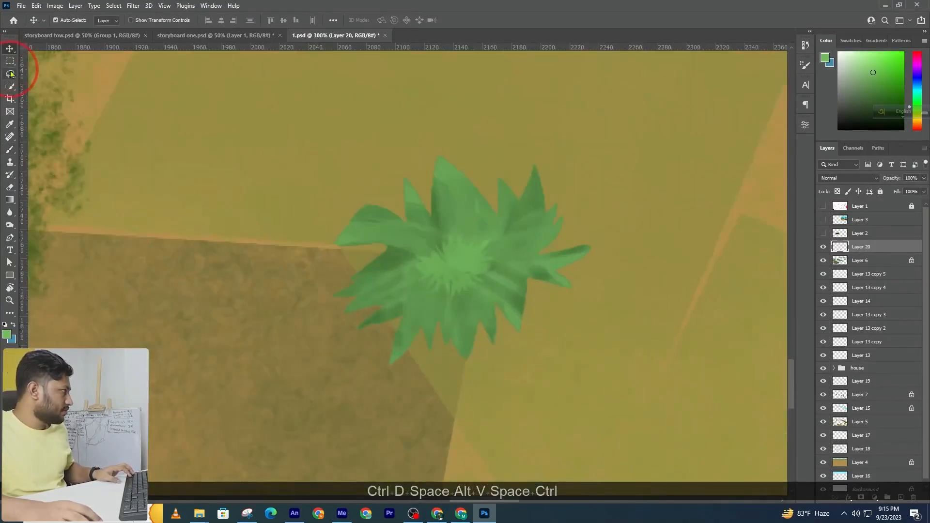
Step: Select a trunk shape beneath the crown's lower fronds with the Polygonal Lasso and round its base with the Lasso
{"action": "left_click", "coordinate": [48, 83]}
{"action": "left_click", "coordinate": [335, 257]}
{"action": "left_click", "coordinate": [440, 400]}
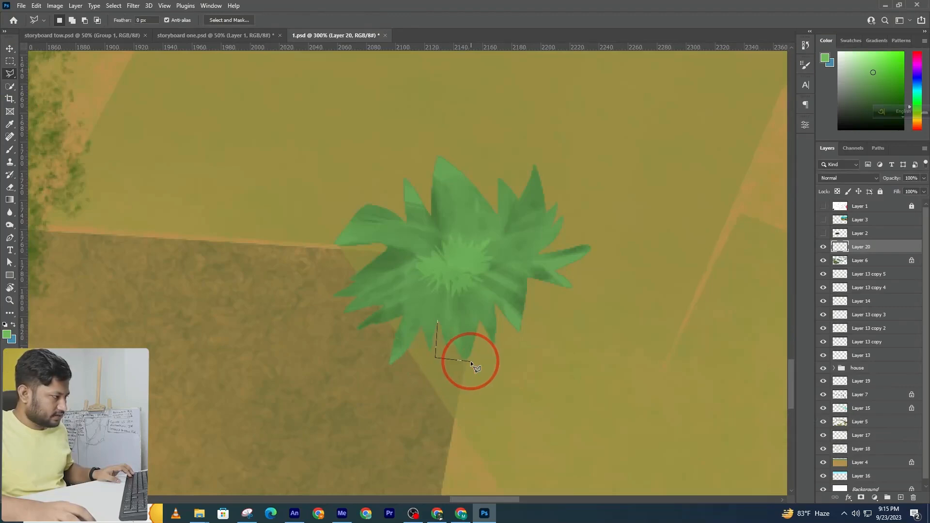
{"action": "double_click", "coordinate": [474, 303]}
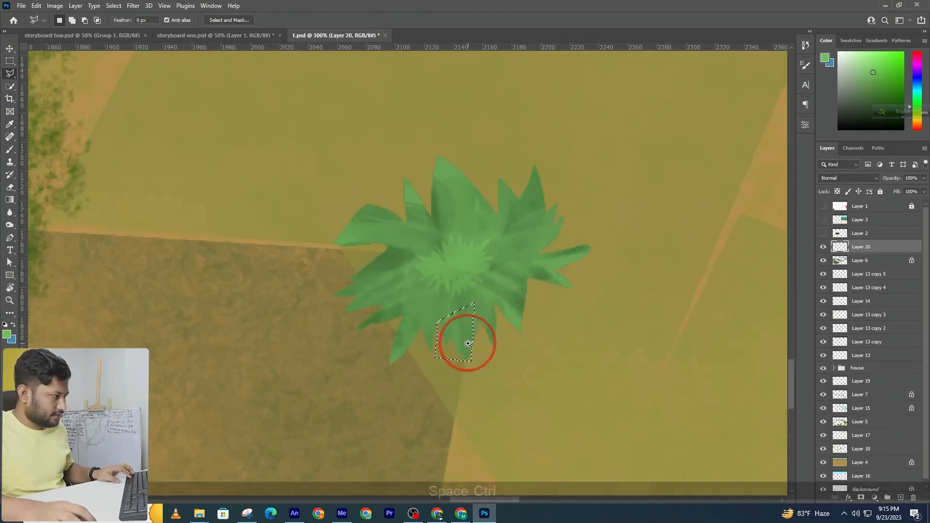
{"action": "left_click", "coordinate": [468, 343], "text": "ctrl"}
{"action": "right_click", "coordinate": [9, 74]}
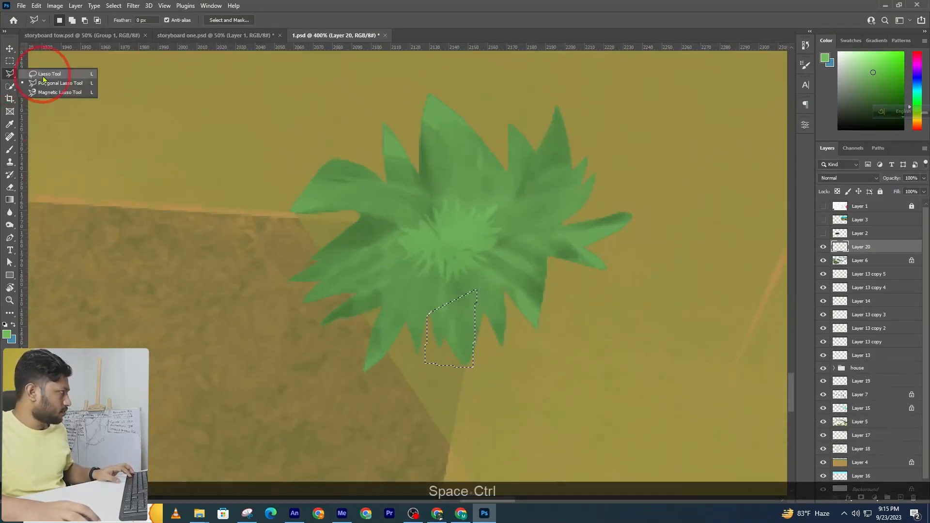
{"action": "left_click", "coordinate": [43, 75]}
{"action": "left_click", "coordinate": [441, 354], "text": "ctrl"}
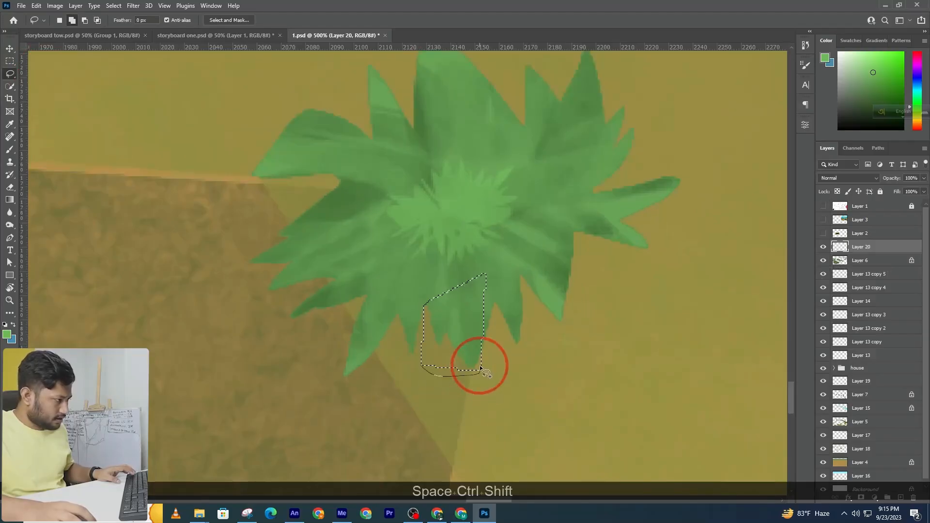
{"action": "left_click_drag", "start_coordinate": [482, 372], "coordinate": [481, 370]}
Step: Add a new layer for the trunk directly above Layer 6, beneath the palm crown's layer
{"action": "left_click", "coordinate": [823, 247]}
{"action": "left_click", "coordinate": [824, 248]}
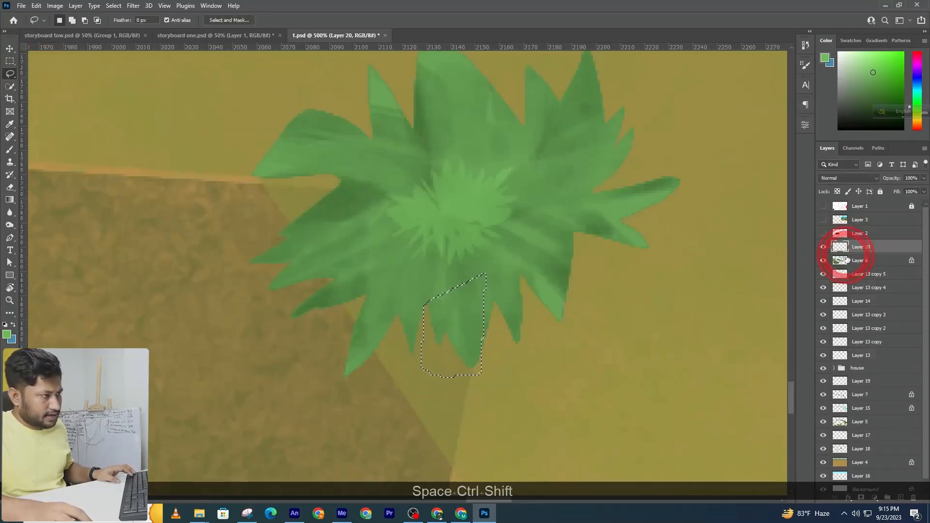
{"action": "left_click", "coordinate": [852, 261]}
{"action": "left_click", "coordinate": [901, 498]}
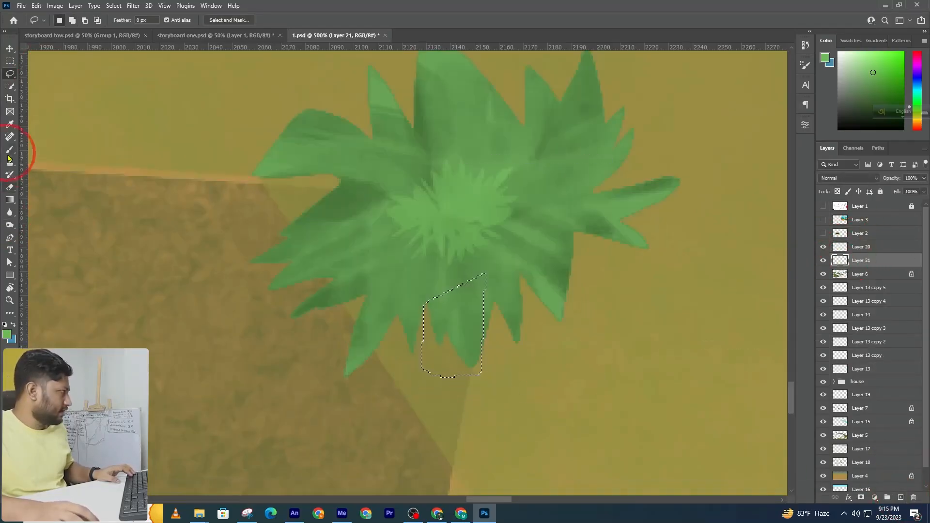
Step: Set the foreground colour to the muted olive 6f7b4a and brush it inside the trunk selection
{"action": "left_click", "coordinate": [9, 151]}
{"action": "left_click", "coordinate": [7, 334]}
{"action": "mouse_move", "coordinate": [603, 377]}
{"action": "left_mouse_down"}
{"action": "mouse_move", "coordinate": [606, 393]}
{"action": "mouse_move", "coordinate": [607, 382]}
{"action": "left_mouse_up"}
{"action": "left_click", "coordinate": [546, 354]}
{"action": "mouse_move", "coordinate": [533, 354]}
{"action": "left_mouse_down"}
{"action": "mouse_move", "coordinate": [496, 368]}
{"action": "mouse_move", "coordinate": [517, 332]}
{"action": "mouse_move", "coordinate": [504, 353]}
{"action": "left_mouse_up"}
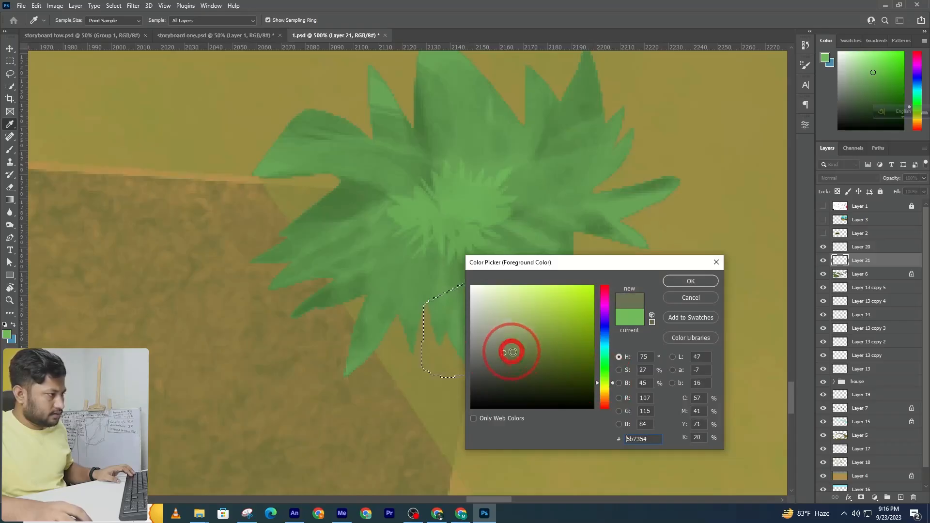
{"action": "left_click", "coordinate": [669, 285]}
{"action": "key", "text": "b"}
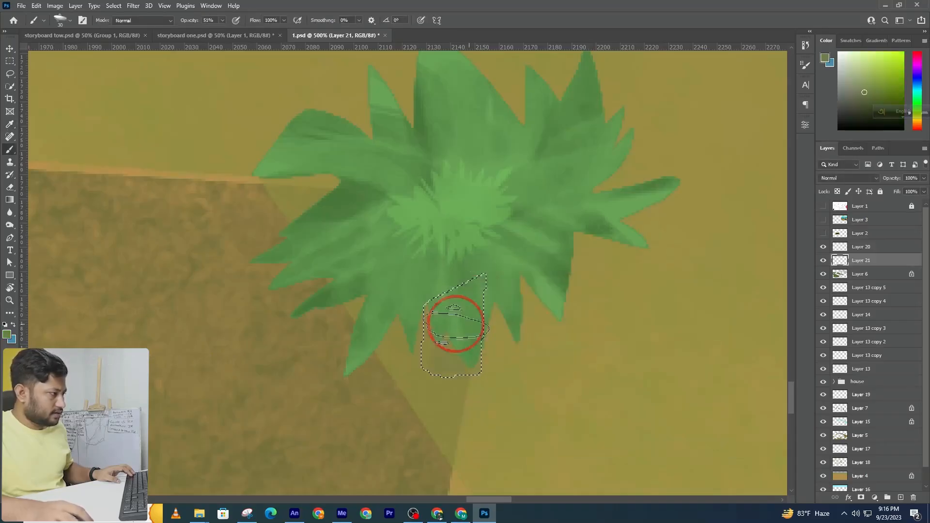
Step: Change the foreground to a much darker olive, paint the trunk selection with it and deselect
{"action": "left_click", "coordinate": [6, 335]}
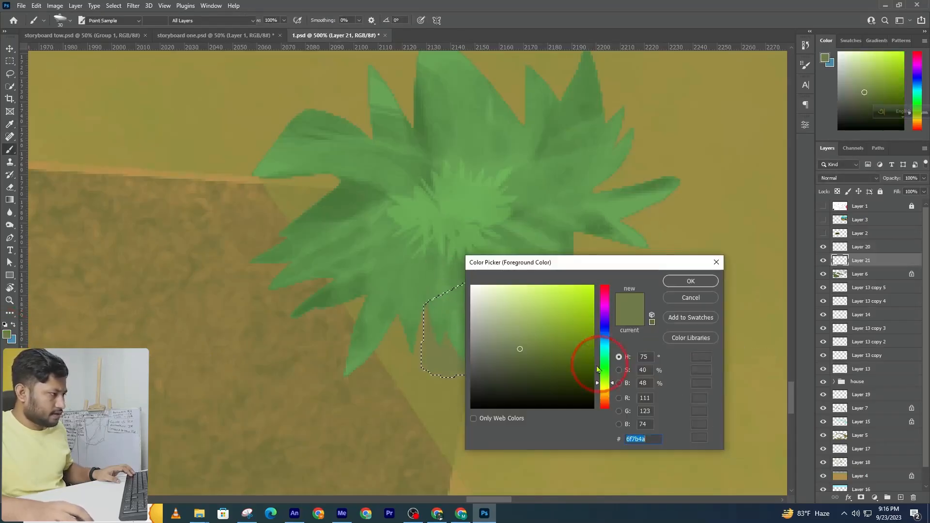
{"action": "left_click", "coordinate": [511, 369]}
{"action": "left_click", "coordinate": [688, 277]}
{"action": "mouse_move", "coordinate": [436, 349]}
{"action": "left_mouse_down"}
{"action": "mouse_move", "coordinate": [454, 289]}
{"action": "mouse_move", "coordinate": [457, 321]}
{"action": "mouse_move", "coordinate": [431, 379]}
{"action": "mouse_move", "coordinate": [426, 321]}
{"action": "left_mouse_up"}
{"action": "key", "text": "ctrl+d"}
{"action": "left_click", "coordinate": [543, 307], "text": "ctrl+alt"}
{"action": "left_click", "coordinate": [543, 307], "text": "ctrl+alt"}
{"action": "left_click", "coordinate": [543, 307], "text": "ctrl+alt"}
{"action": "left_click", "coordinate": [543, 307], "text": "ctrl+alt"}
{"action": "left_click", "coordinate": [542, 308], "text": "ctrl+alt"}
{"action": "left_click", "coordinate": [542, 308], "text": "ctrl+alt"}
{"action": "left_click", "coordinate": [543, 308], "text": "ctrl+alt"}
{"action": "left_click", "coordinate": [542, 308], "text": "ctrl+alt"}
{"action": "left_click", "coordinate": [543, 307], "text": "ctrl+alt"}
{"action": "left_click", "coordinate": [542, 307], "text": "ctrl+alt"}
{"action": "key", "text": "v"}
{"action": "left_click", "coordinate": [543, 307]}
{"action": "key", "text": "ctrl+t"}
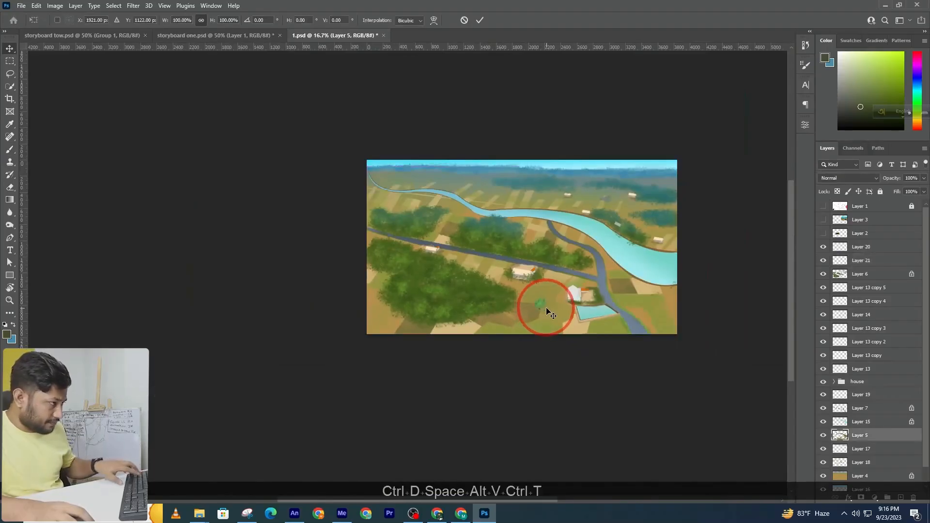
{"action": "key", "text": "Return"}
{"action": "left_click", "coordinate": [543, 305]}
{"action": "left_click_drag", "start_coordinate": [542, 304], "coordinate": [549, 283]}
{"action": "key", "text": "ctrl+z"}
Step: Narrow the base of the trunk on Layer 21 with Free Transform and merge it with the palm crown's layer
{"action": "left_click", "coordinate": [861, 264]}
{"action": "key", "text": "ctrl+t"}
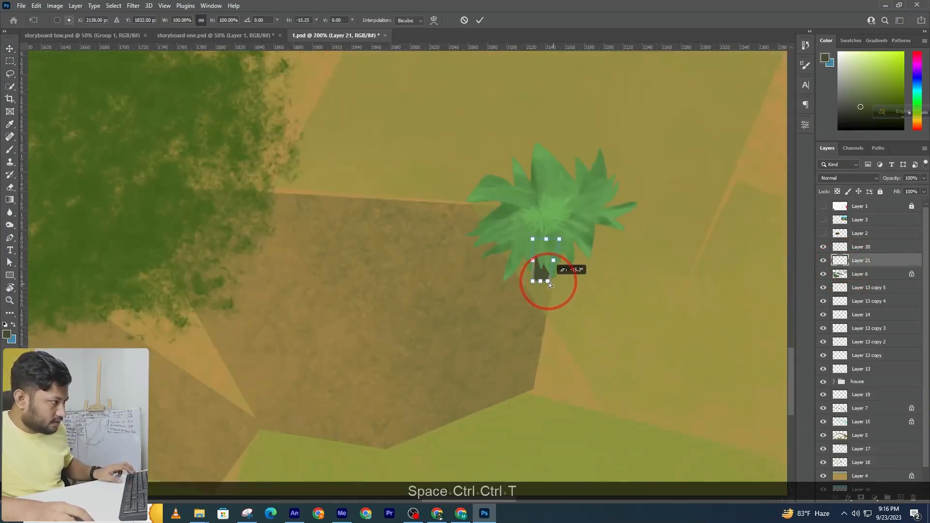
{"action": "key", "text": "ctrl+z"}
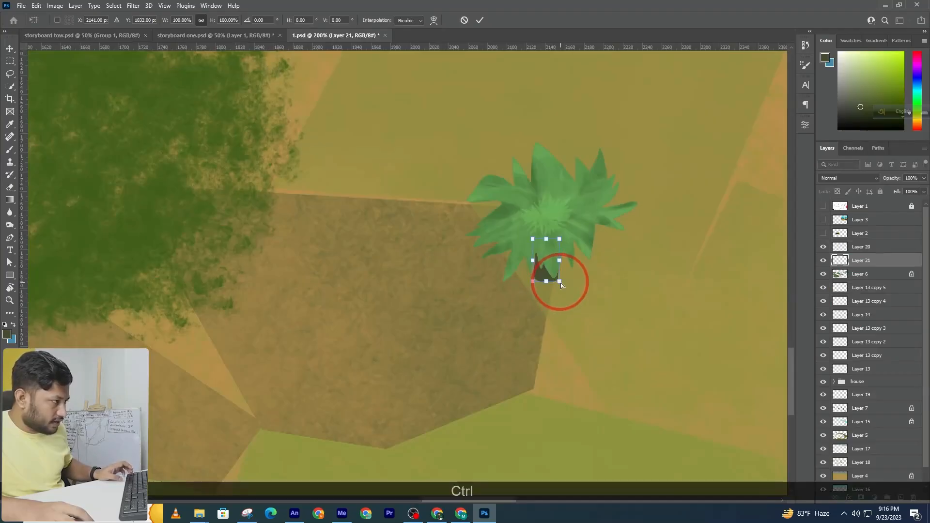
{"action": "mouse_move", "coordinate": [560, 283]}
{"action": "left_mouse_down"}
{"action": "mouse_move", "coordinate": [536, 283]}
{"action": "mouse_move", "coordinate": [550, 281]}
{"action": "left_mouse_up"}
{"action": "key", "text": "ctrl+z"}
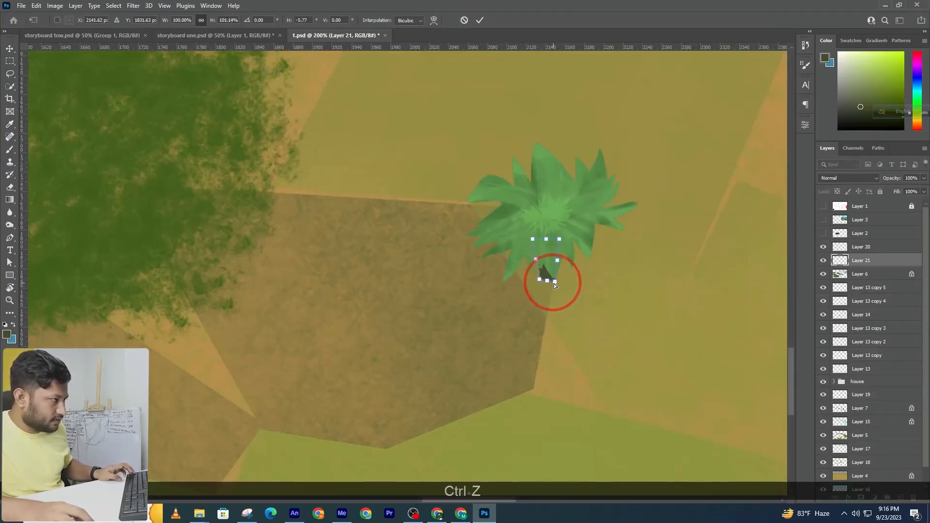
{"action": "key", "text": "Return"}
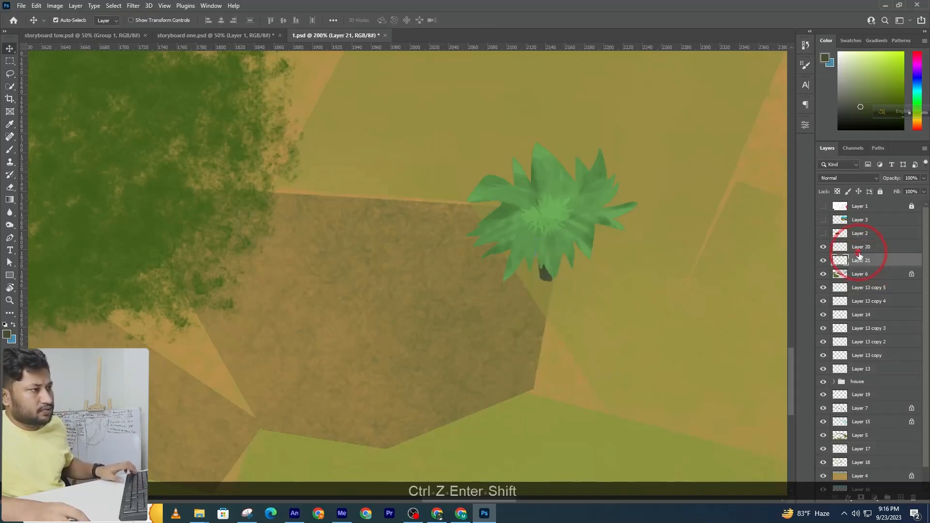
{"action": "left_click", "coordinate": [861, 248], "text": "shift"}
{"action": "key", "text": "ctrl+e"}
{"action": "left_click", "coordinate": [562, 240], "text": "alt"}
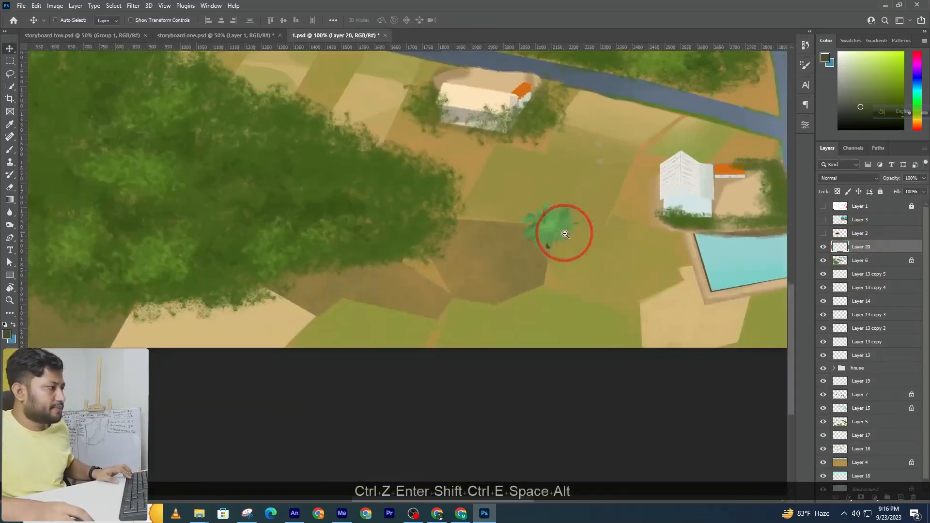
{"action": "left_click", "coordinate": [565, 235], "text": "alt"}
{"action": "left_click", "coordinate": [560, 231], "text": "ctrl"}
{"action": "key", "text": "ctrl+t"}
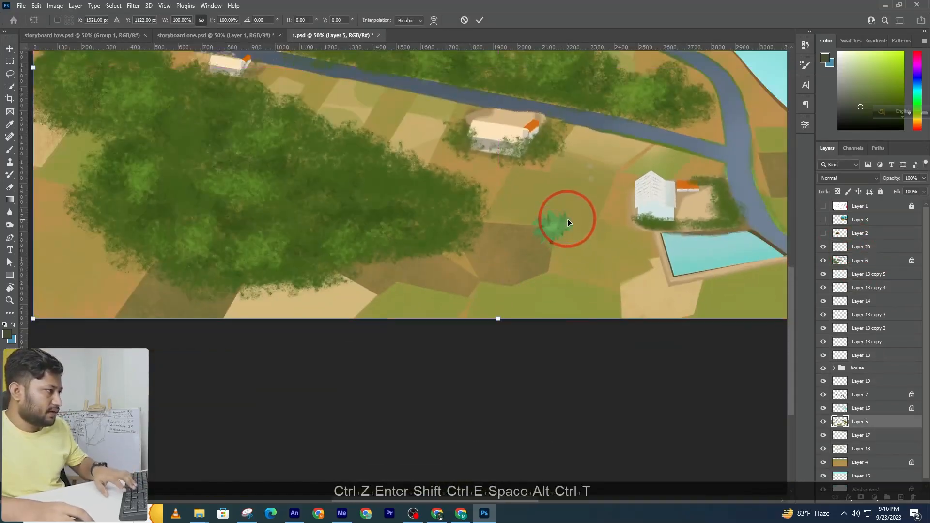
{"action": "key", "text": "Return"}
Step: Scale the merged palm tree down and shift it onto the brown field
{"action": "left_click", "coordinate": [552, 232], "text": "ctrl"}
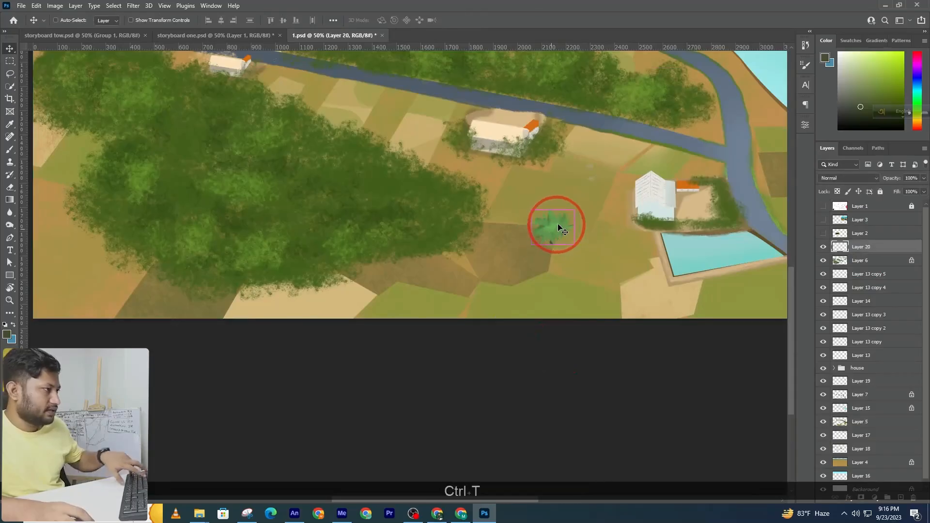
{"action": "key", "text": "ctrl+t"}
{"action": "left_click_drag", "start_coordinate": [581, 193], "coordinate": [572, 202]}
{"action": "key", "text": "Return"}
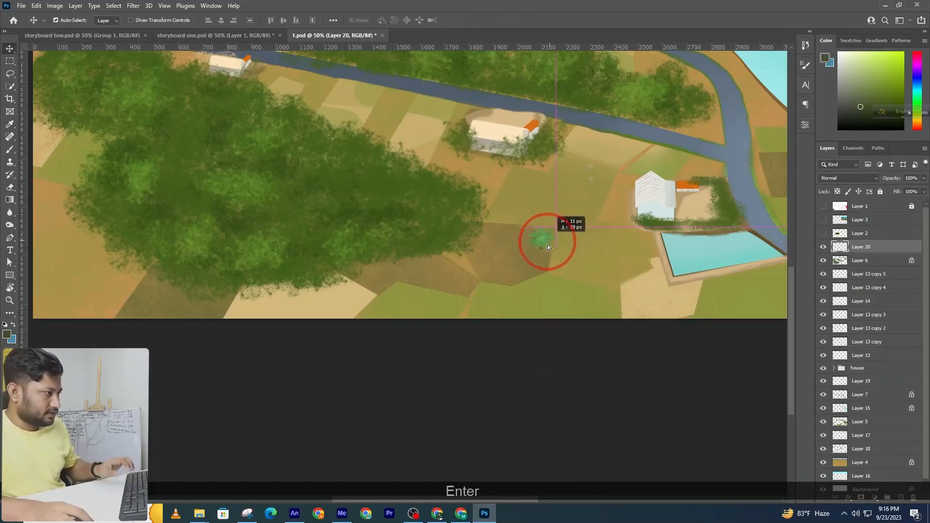
Step: Duplicate the small palm onto the fields around the white house and road, adjusting the size of the copies
{"action": "left_click", "coordinate": [548, 263], "text": "ctrl+alt"}
{"action": "left_click_drag", "start_coordinate": [561, 270], "coordinate": [473, 286]}
{"action": "left_click_drag", "start_coordinate": [627, 286], "coordinate": [709, 334]}
{"action": "key", "text": "ctrl+z"}
{"action": "left_click_drag", "start_coordinate": [663, 297], "coordinate": [296, 414]}
{"action": "key", "text": "ctrl+t"}
{"action": "key", "text": "Return"}
Step: Resize the remaining palm copies by the river and in the lower-left field, scaling the lower-left one to 176.30%
{"action": "left_click", "coordinate": [565, 250], "text": "ctrl+alt"}
{"action": "key", "text": "ctrl+t"}
{"action": "key", "text": "Return"}
{"action": "left_click", "coordinate": [511, 435]}
{"action": "left_click", "coordinate": [500, 271]}
{"action": "key", "text": "ctrl+t"}
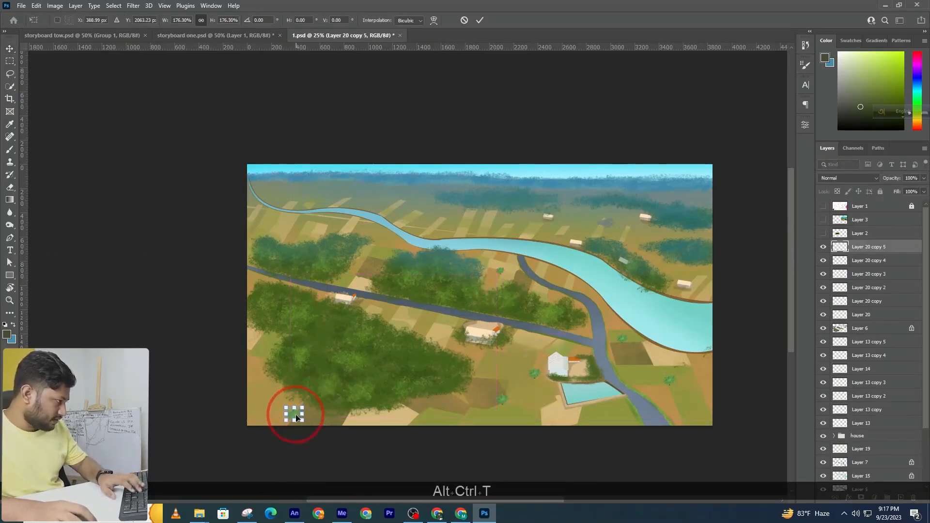
{"action": "key", "text": "Return"}
{"action": "left_click", "coordinate": [368, 453]}
{"action": "left_click", "coordinate": [507, 391], "text": "ctrl+alt"}
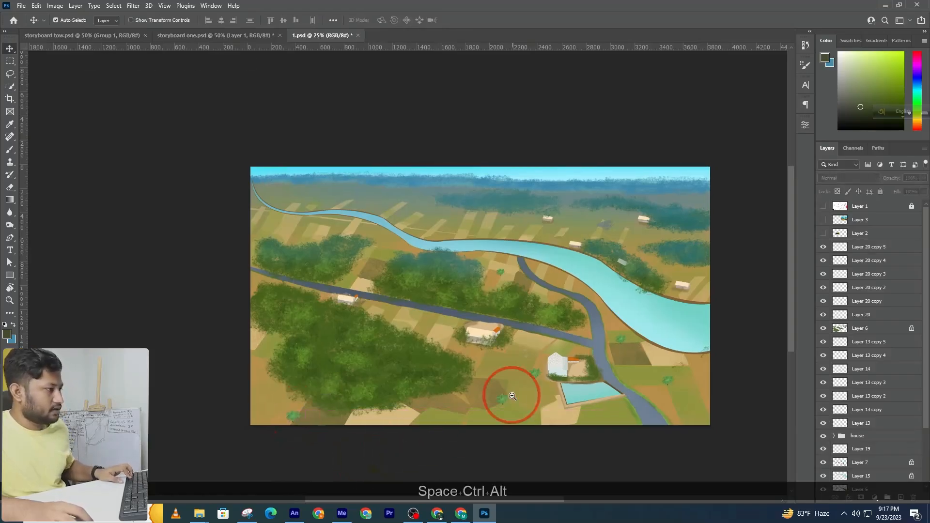
Step: Unlock the storyboard sketch on Layer 1, show it, and delete the layer
{"action": "left_click", "coordinate": [638, 390], "text": "ctrl+alt"}
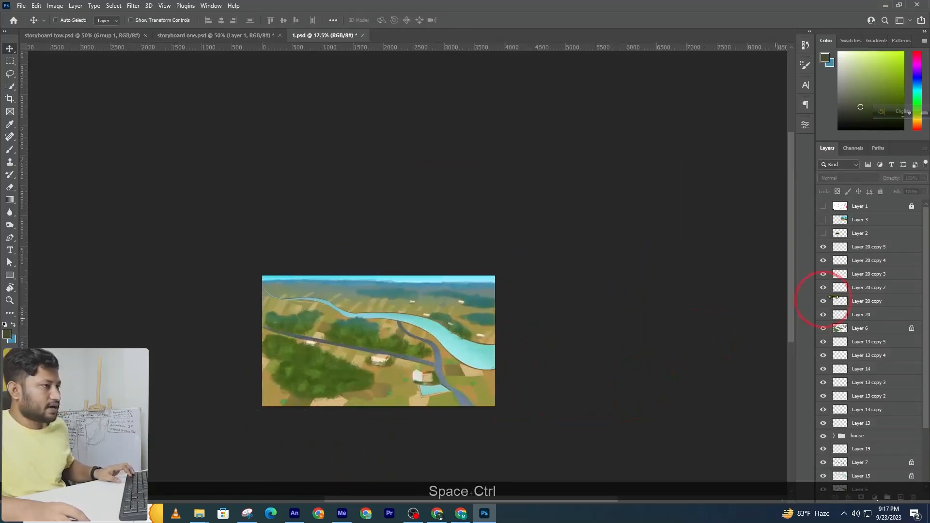
{"action": "scroll", "coordinate": [627, 337], "scroll_direction": "up", "scroll_amount": 2}
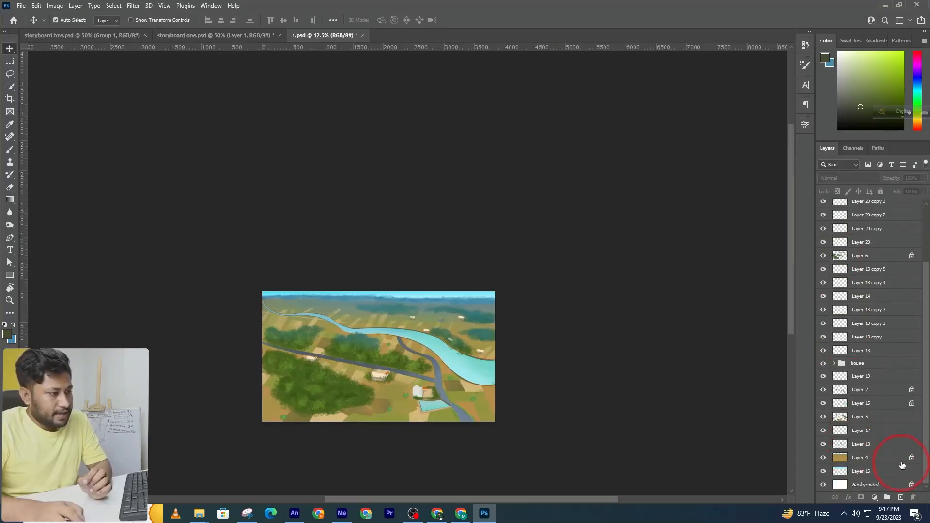
{"action": "left_click", "coordinate": [912, 207]}
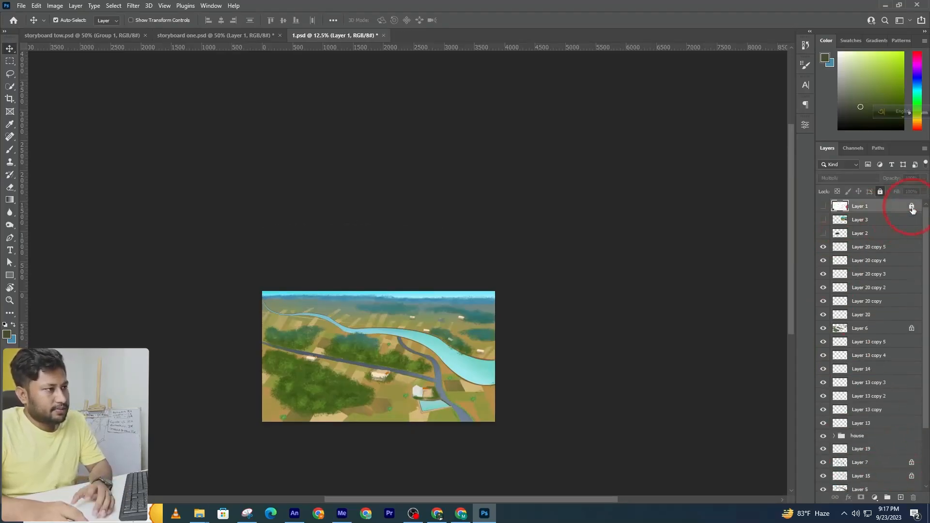
{"action": "left_click", "coordinate": [825, 206]}
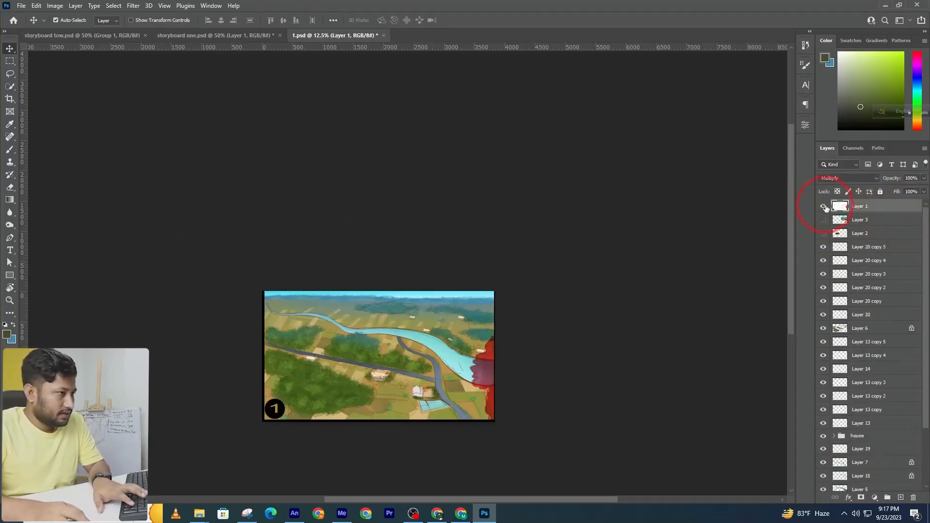
{"action": "key", "text": "Delete"}
Step: Show and delete the two reference image layers, Layer 3 and Layer 2
{"action": "left_click", "coordinate": [823, 207]}
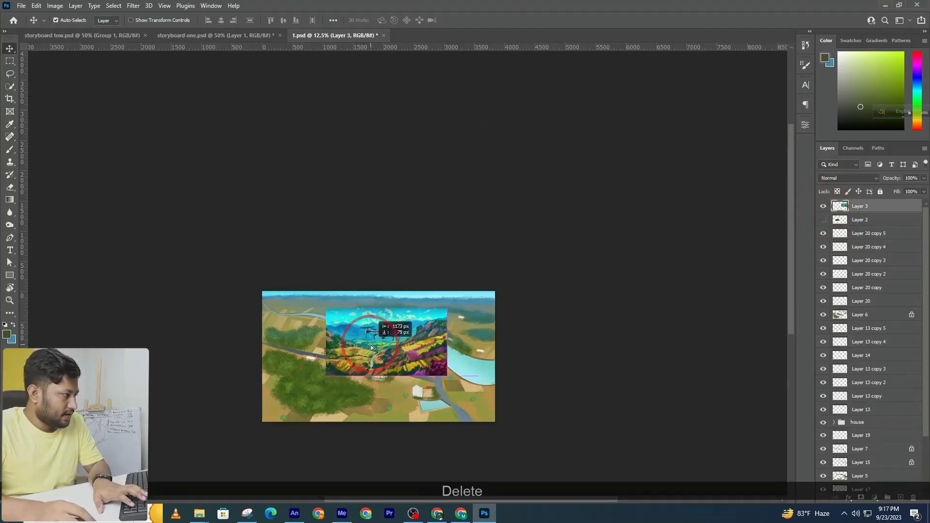
{"action": "key", "text": "Delete"}
{"action": "left_click", "coordinate": [823, 206]}
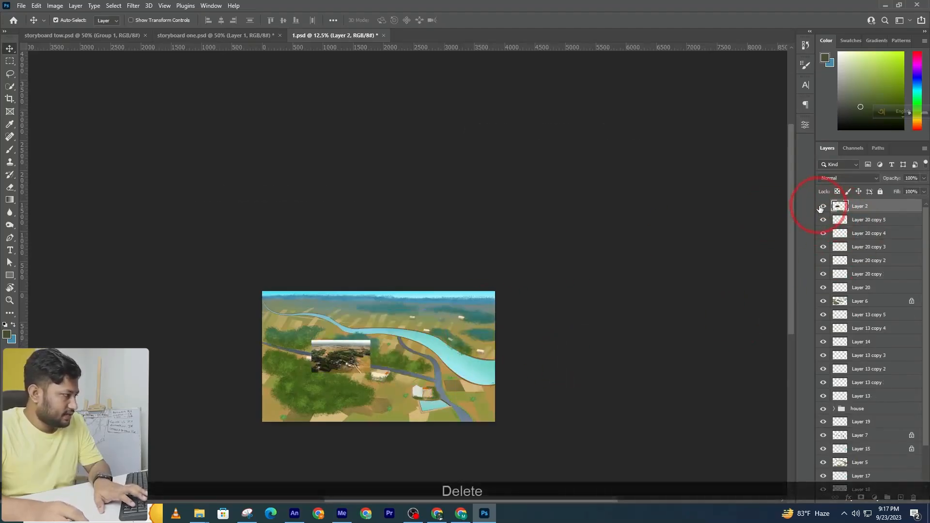
{"action": "key", "text": "Delete"}
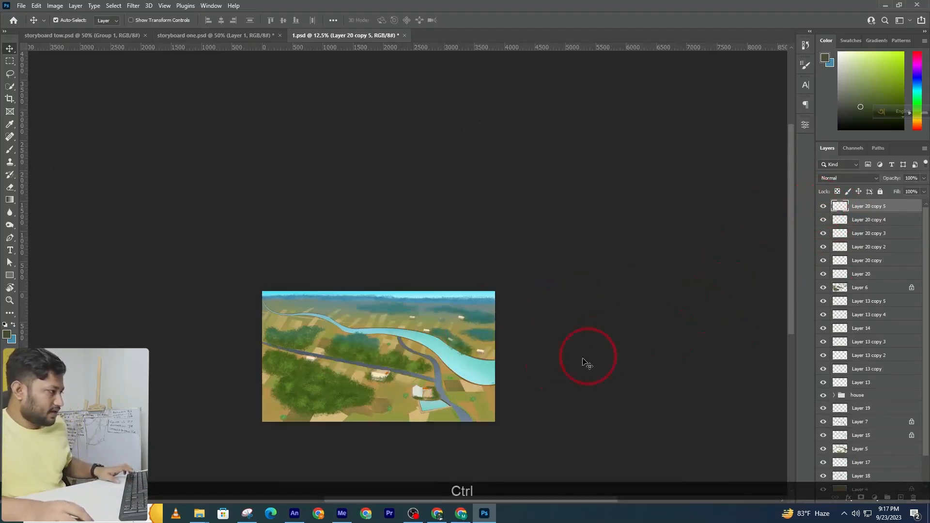
{"action": "key", "text": "ctrl+z"}
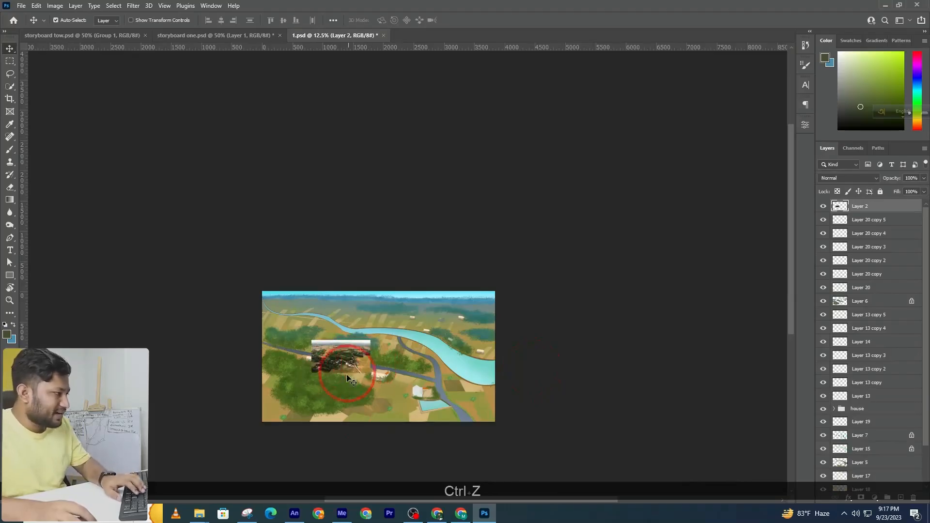
{"action": "key", "text": "Delete"}
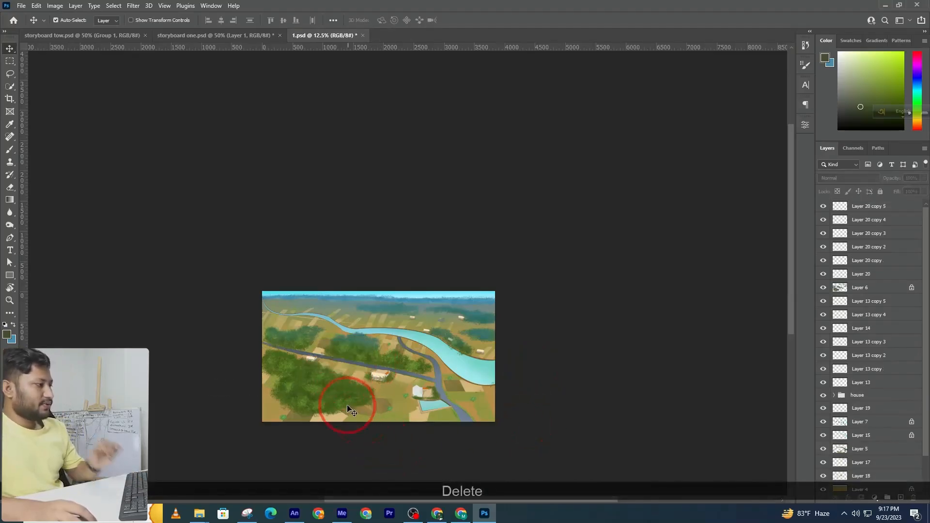
Step: Select the trees' Layer 6 for brushing, sample the forest green, and darken the foreground colour to #22310a
{"action": "left_click", "coordinate": [343, 395]}
{"action": "left_click", "coordinate": [352, 386], "text": "ctrl"}
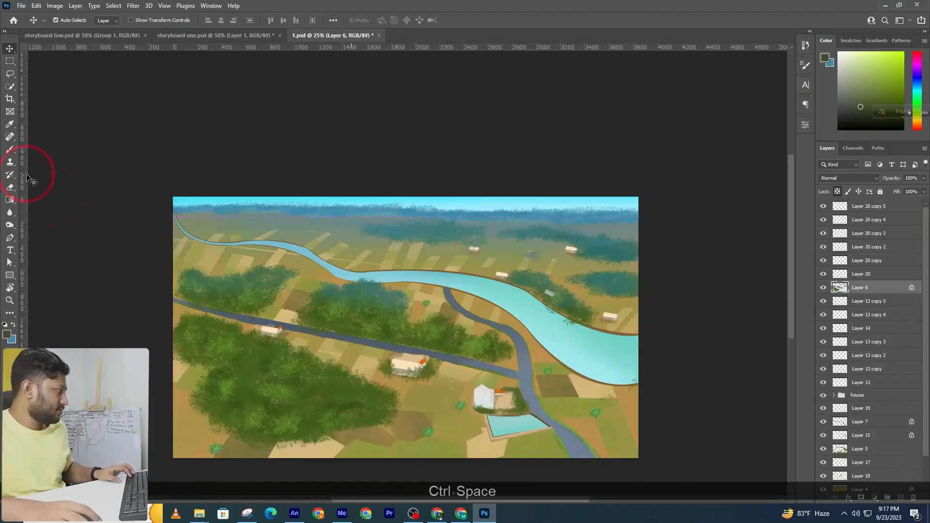
{"action": "left_click", "coordinate": [10, 150]}
{"action": "left_click", "coordinate": [332, 380]}
{"action": "left_click", "coordinate": [301, 378], "text": "alt"}
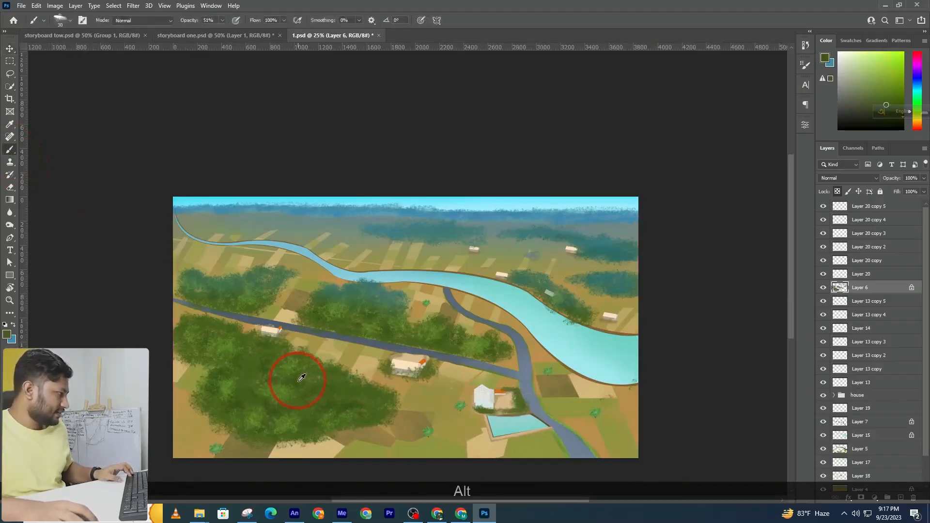
{"action": "left_click", "coordinate": [6, 335]}
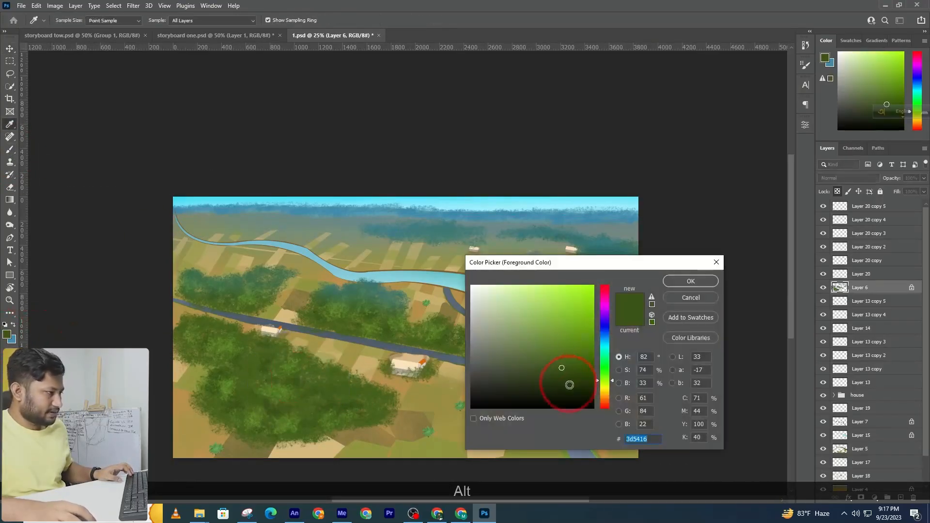
{"action": "left_click", "coordinate": [569, 385]}
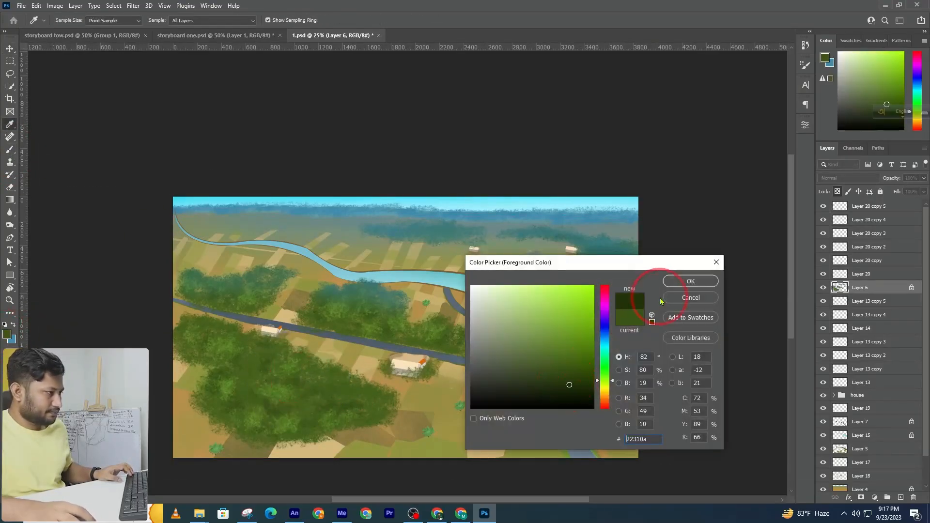
{"action": "left_click", "coordinate": [690, 282]}
Step: Choose the Concrete Texture brush and raise its opacity to 76%
{"action": "left_click", "coordinate": [134, 82]}
{"action": "left_click", "coordinate": [60, 18]}
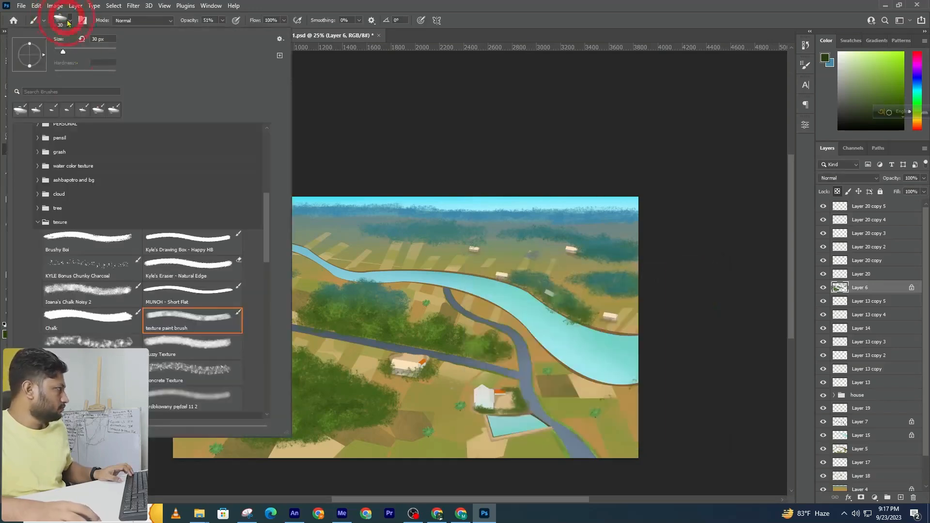
{"action": "left_click", "coordinate": [165, 380]}
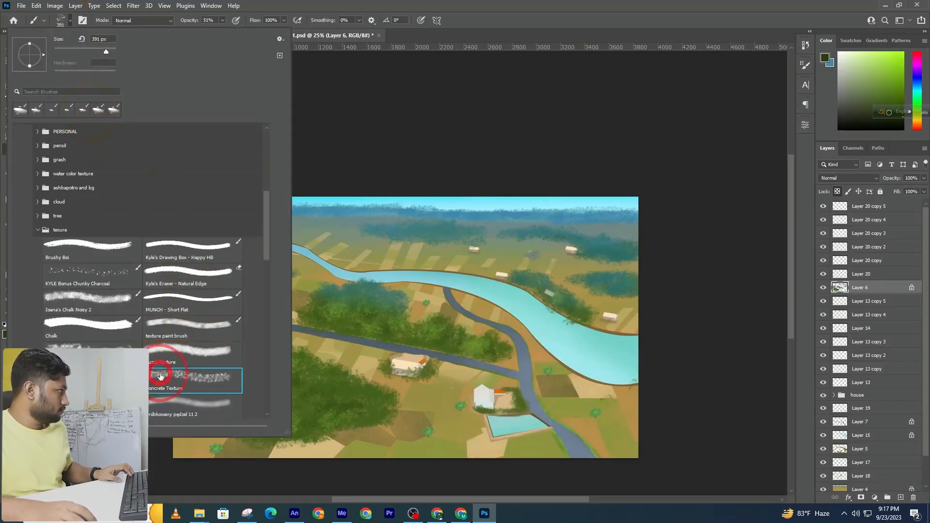
{"action": "scroll", "coordinate": [162, 373], "scroll_direction": "down", "scroll_amount": 2}
{"action": "left_click", "coordinate": [61, 20]}
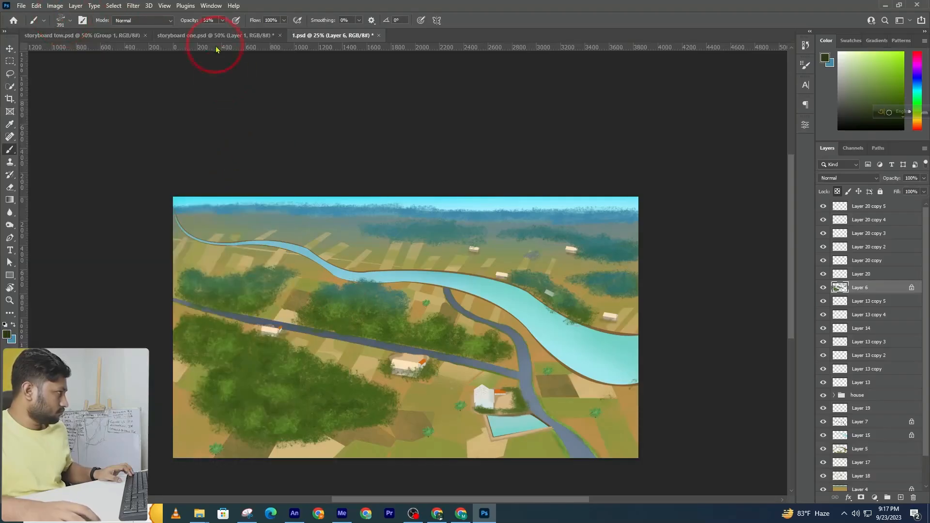
{"action": "left_click_drag", "start_coordinate": [233, 38], "coordinate": [235, 35]}
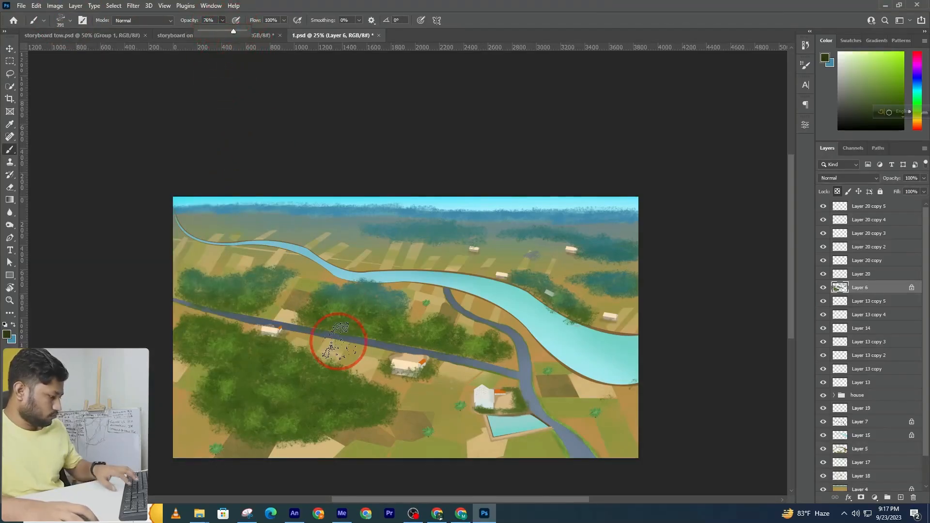
Step: Reduce the brush to 100 px and dab dark green texture into the shadows of the forest and tree clusters on Layer 6
{"action": "key", "text": "bracketleft"}
{"action": "key", "text": "bracketleft"}
{"action": "key", "text": "bracketleft"}
{"action": "key", "text": "bracketleft"}
{"action": "key", "text": "bracketleft"}
{"action": "key", "text": "bracketleft"}
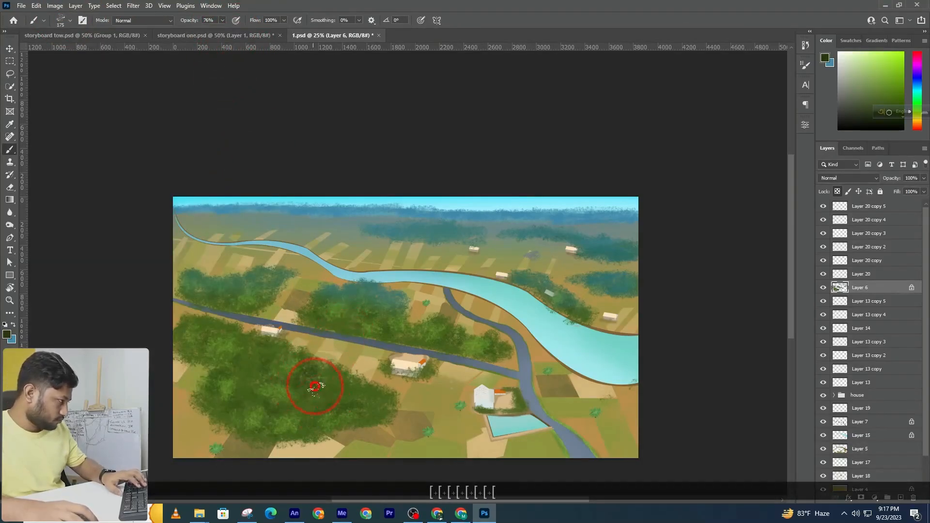
{"action": "key", "text": "bracketleft"}
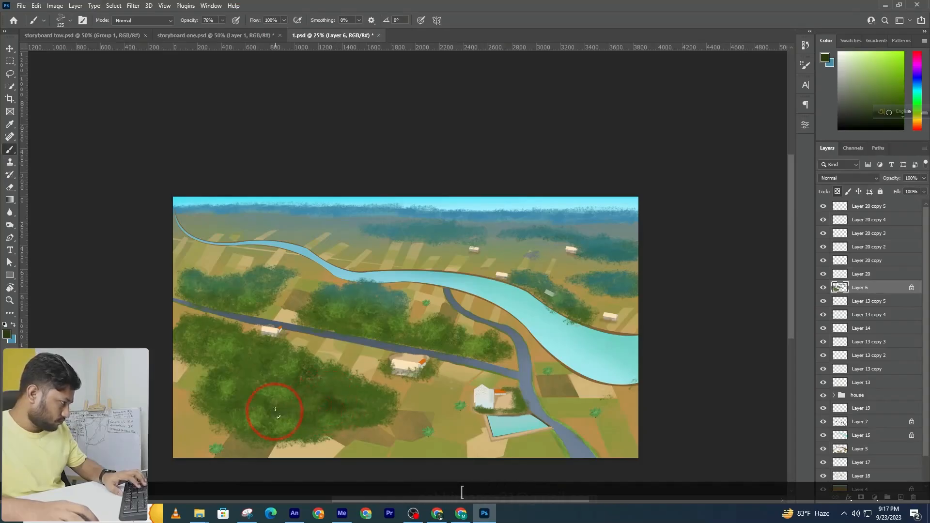
{"action": "key", "text": "bracketleft"}
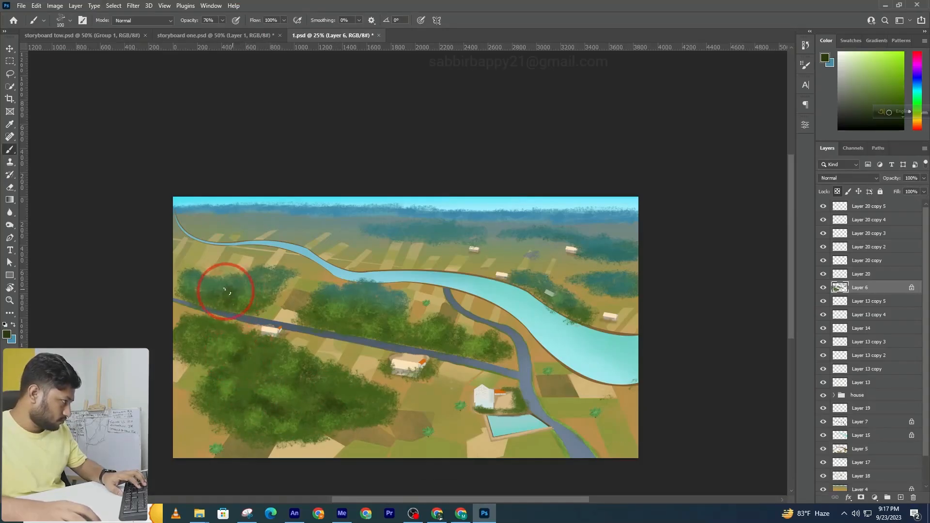
{"action": "mouse_move", "coordinate": [330, 316]}
{"action": "left_mouse_down"}
{"action": "mouse_move", "coordinate": [364, 320]}
{"action": "mouse_move", "coordinate": [352, 309]}
{"action": "mouse_move", "coordinate": [453, 337]}
{"action": "left_mouse_up"}
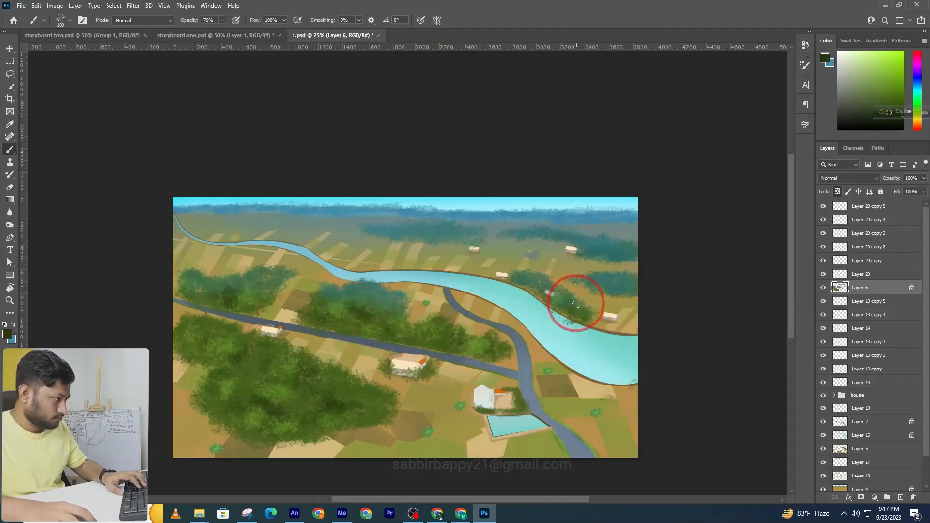
Step: Shrink the brush to 60 px, unlock Layer 6's transparent pixels, and add finer dark foliage texture to the tree clusters and large forest
{"action": "key", "text": "bracketleft"}
{"action": "key", "text": "bracketleft"}
{"action": "key", "text": "bracketleft"}
{"action": "key", "text": "bracketleft"}
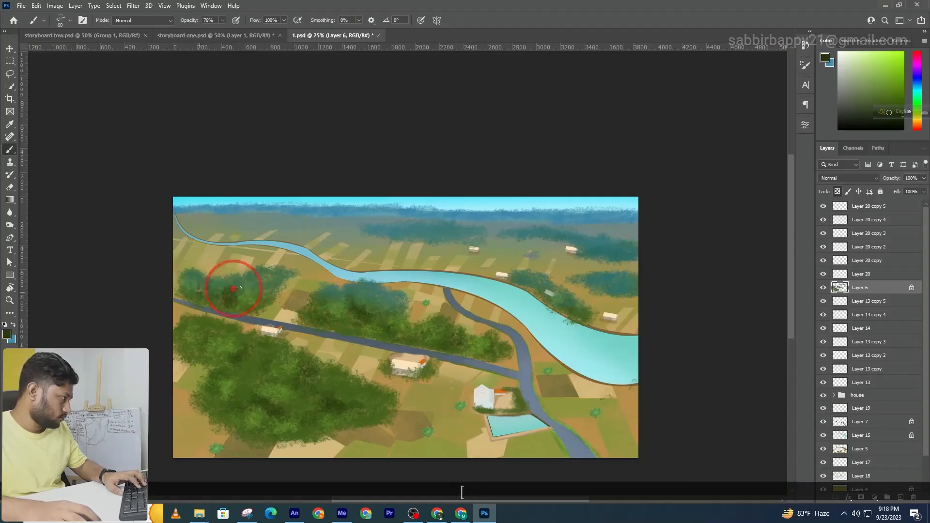
{"action": "left_click", "coordinate": [837, 192]}
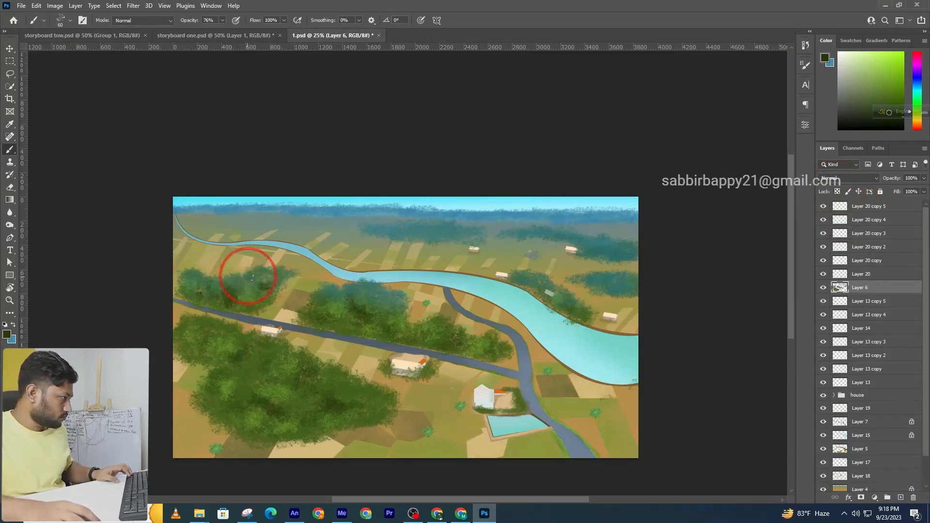
{"action": "left_click", "coordinate": [241, 351]}
{"action": "mouse_move", "coordinate": [232, 354]}
{"action": "left_mouse_down"}
{"action": "mouse_move", "coordinate": [240, 348]}
{"action": "mouse_move", "coordinate": [200, 343]}
{"action": "left_mouse_up"}
{"action": "left_click_drag", "start_coordinate": [234, 410], "coordinate": [222, 402]}
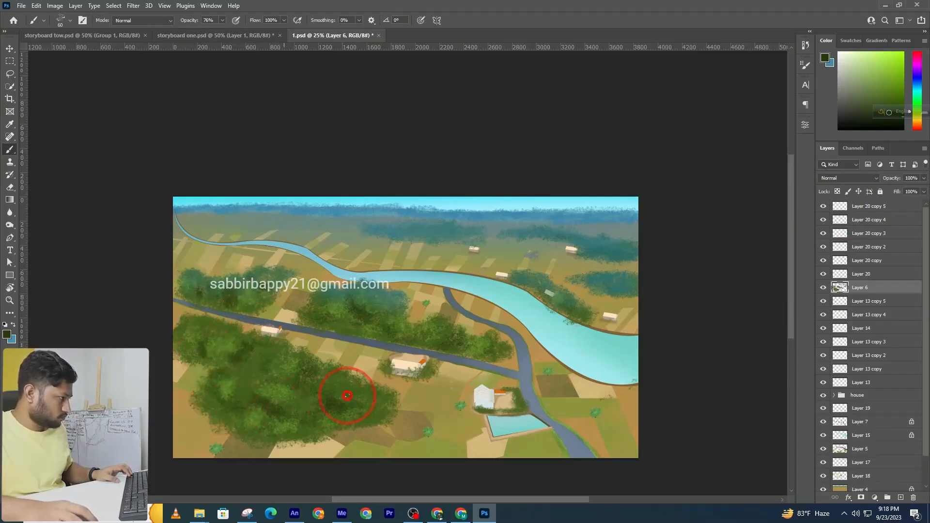
{"action": "left_click_drag", "start_coordinate": [336, 400], "coordinate": [351, 413]}
Step: Pick Layer 5 with the Move tool by its artwork along the river's lower bank
{"action": "left_click", "coordinate": [430, 313], "text": "ctrl+alt"}
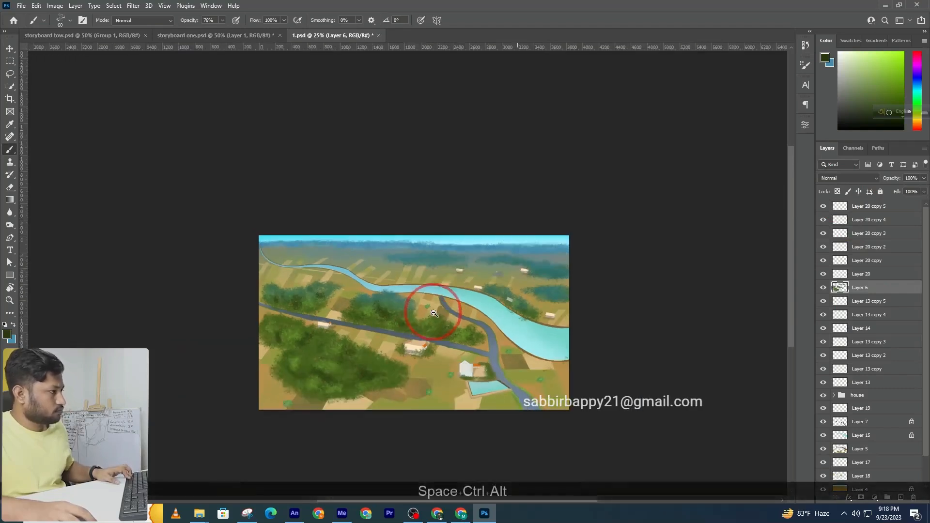
{"action": "left_click", "coordinate": [434, 313], "text": "ctrl+alt"}
{"action": "key", "text": "v"}
{"action": "left_click", "coordinate": [542, 355]}
{"action": "left_click", "coordinate": [515, 341]}
{"action": "left_click_drag", "start_coordinate": [528, 338], "coordinate": [626, 375]}
{"action": "left_click_drag", "start_coordinate": [627, 376], "coordinate": [491, 372]}
{"action": "key", "text": "ctrl+z"}
{"action": "left_click_drag", "start_coordinate": [630, 393], "coordinate": [474, 363]}
{"action": "left_click", "coordinate": [473, 362]}
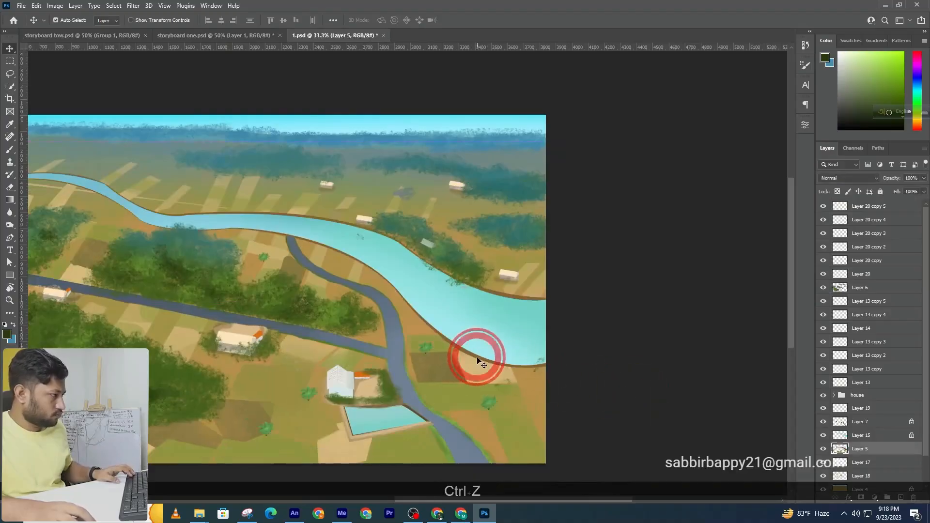
Step: Brush ground colours sampled beside the river onto Layer 5 and undo the last stroke
{"action": "left_click", "coordinate": [10, 162]}
{"action": "left_click", "coordinate": [9, 150]}
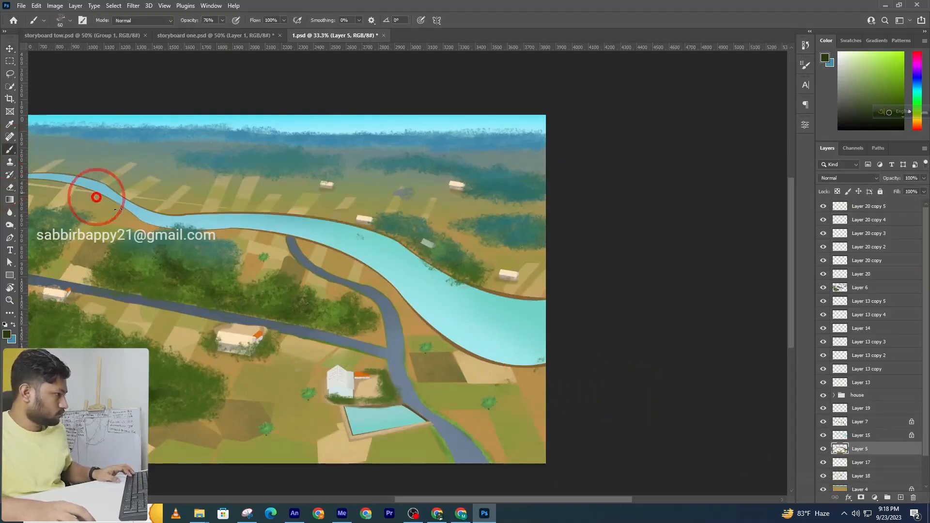
{"action": "left_click", "coordinate": [419, 320], "text": "alt"}
{"action": "left_click", "coordinate": [419, 315], "text": "ctrl"}
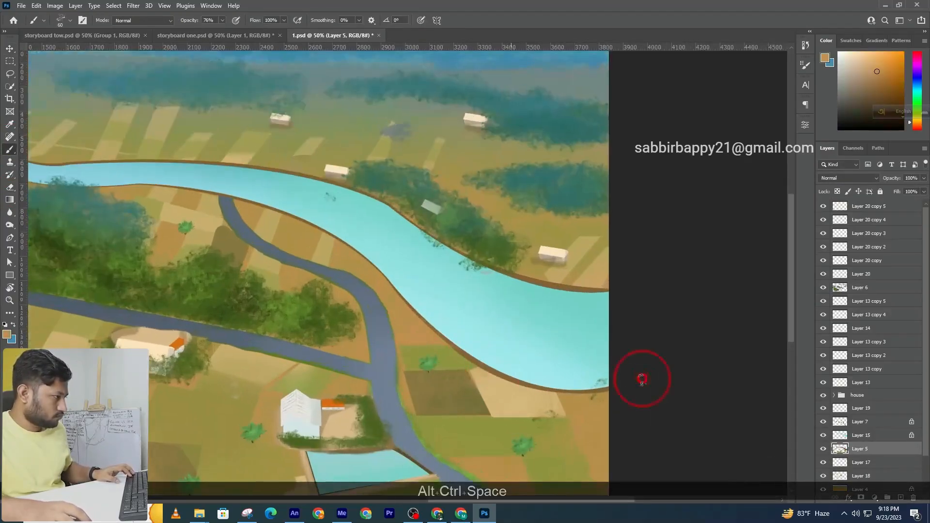
{"action": "left_click", "coordinate": [397, 323], "text": "alt"}
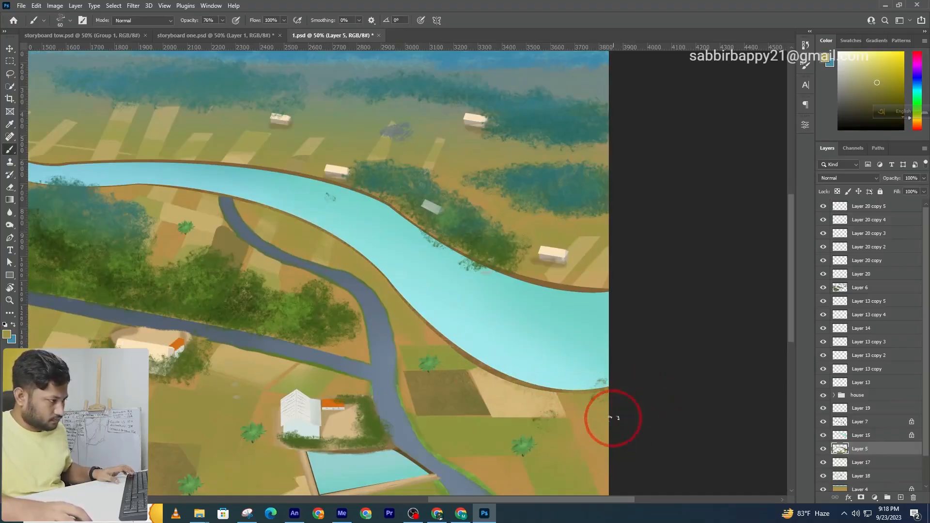
{"action": "key", "text": "ctrl+z"}
Step: Select the ground on Layer 4 and brush texture over the fields with an olive green sampled beside the road
{"action": "left_click", "coordinate": [581, 412], "text": "ctrl+alt"}
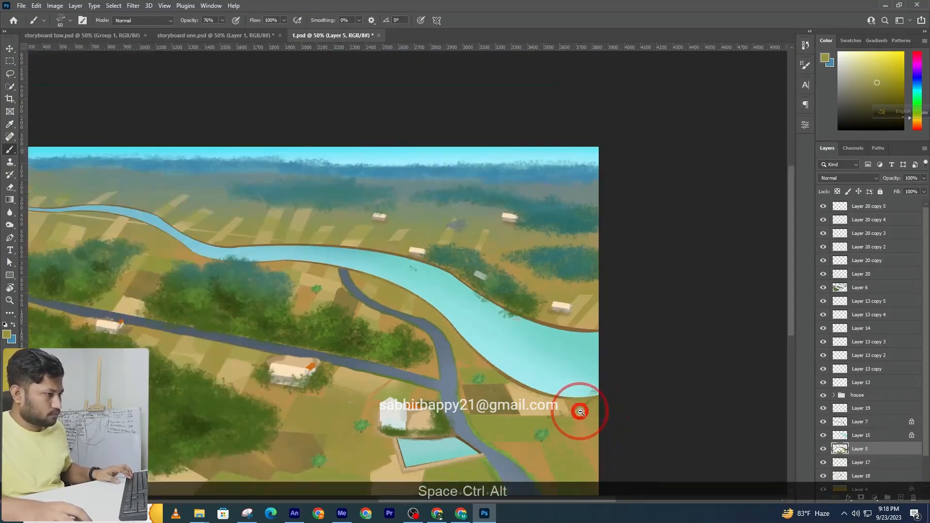
{"action": "left_click", "coordinate": [581, 412], "text": "ctrl+alt"}
{"action": "left_click_drag", "start_coordinate": [598, 380], "coordinate": [584, 357]}
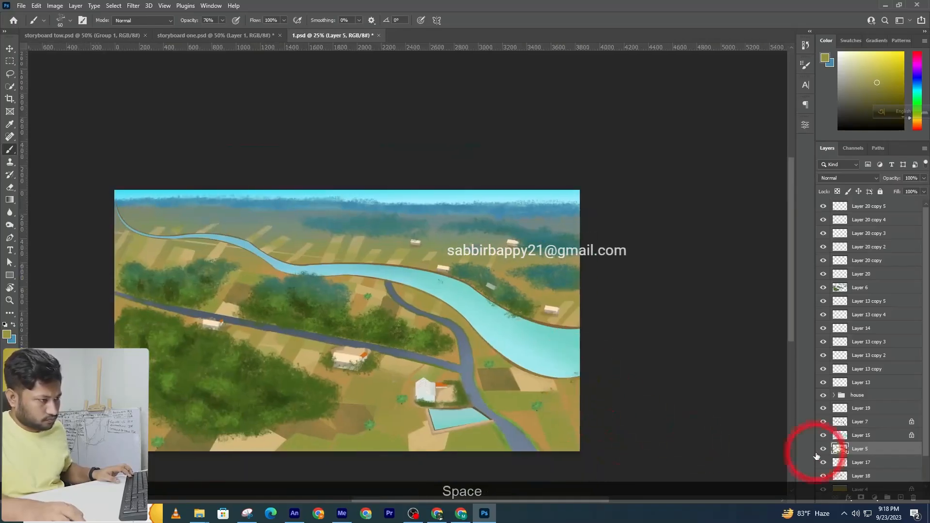
{"action": "scroll", "coordinate": [835, 460], "scroll_direction": "down", "scroll_amount": 2}
{"action": "left_click", "coordinate": [851, 455]}
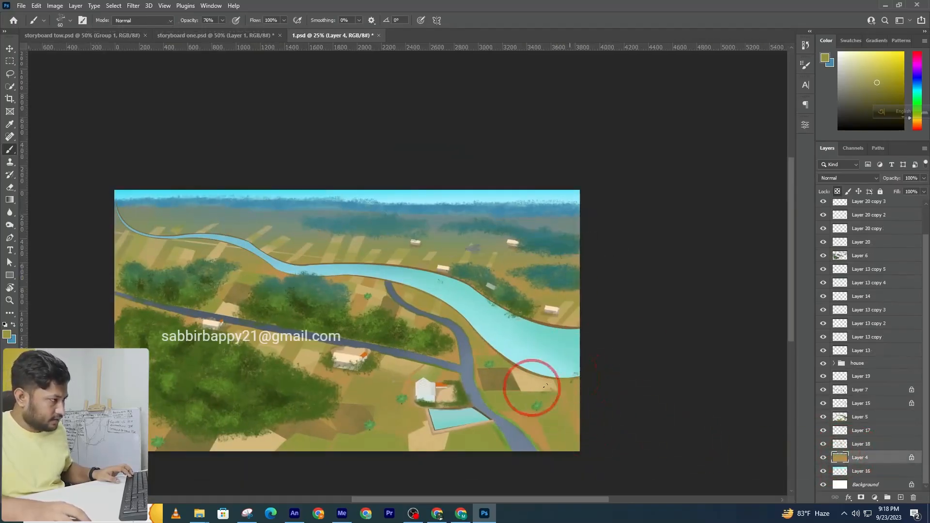
{"action": "left_click", "coordinate": [509, 401], "text": "alt"}
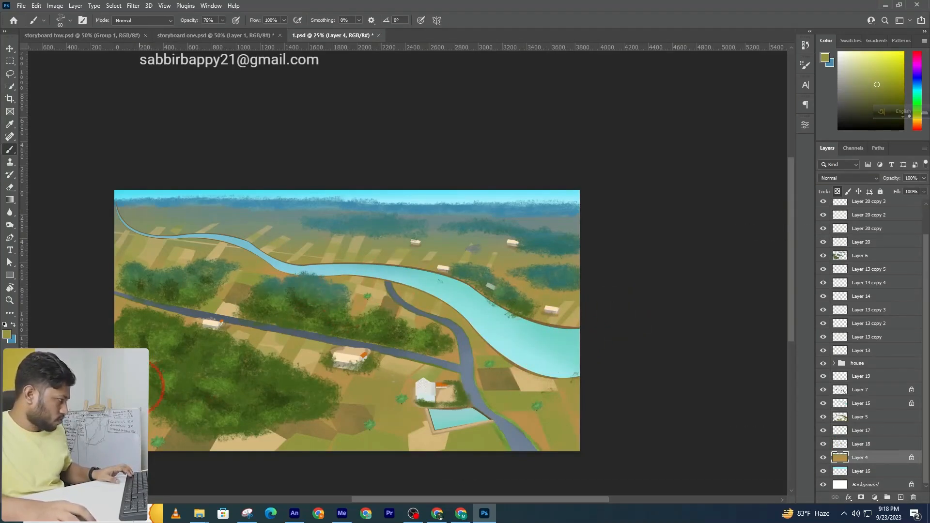
{"action": "left_click", "coordinate": [378, 315], "text": "alt"}
{"action": "key", "text": "v"}
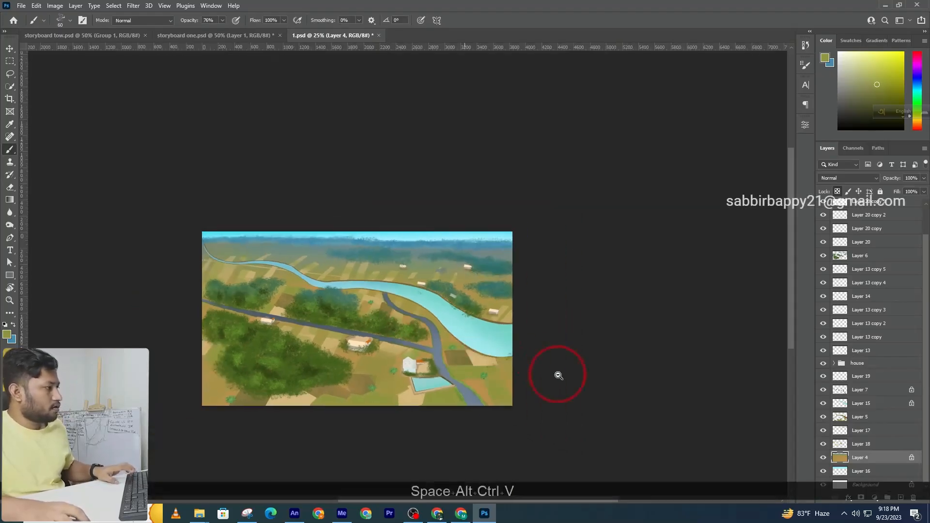
{"action": "left_click", "coordinate": [556, 381]}
{"action": "left_click", "coordinate": [448, 362], "text": "ctrl"}
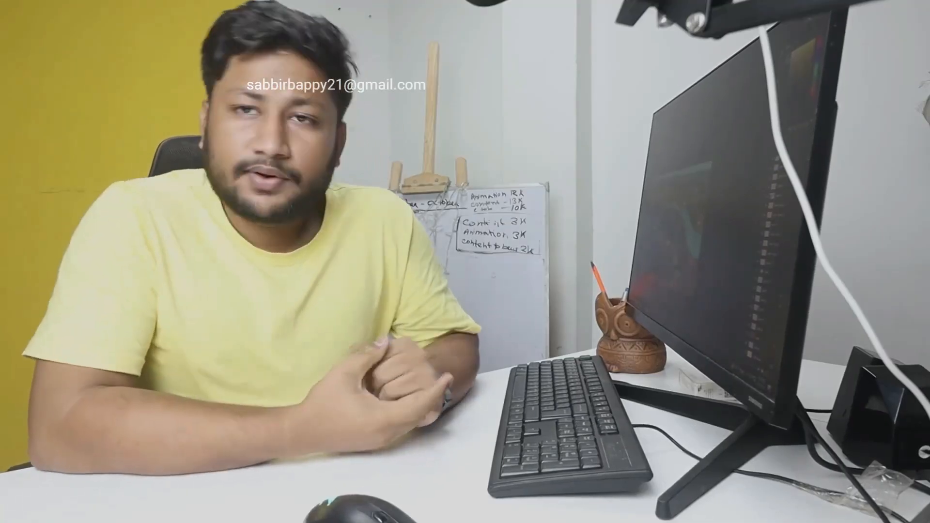
{"action": "mouse_move", "coordinate": [382, 98]}
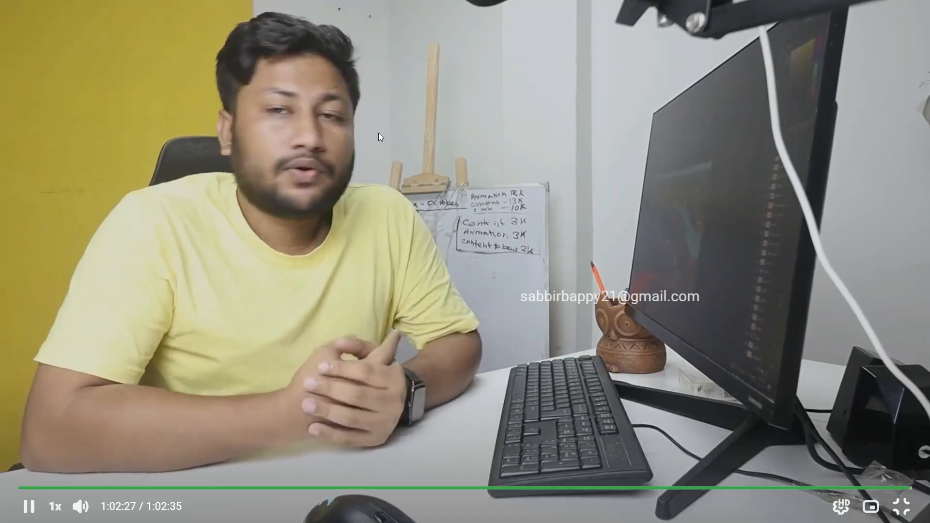